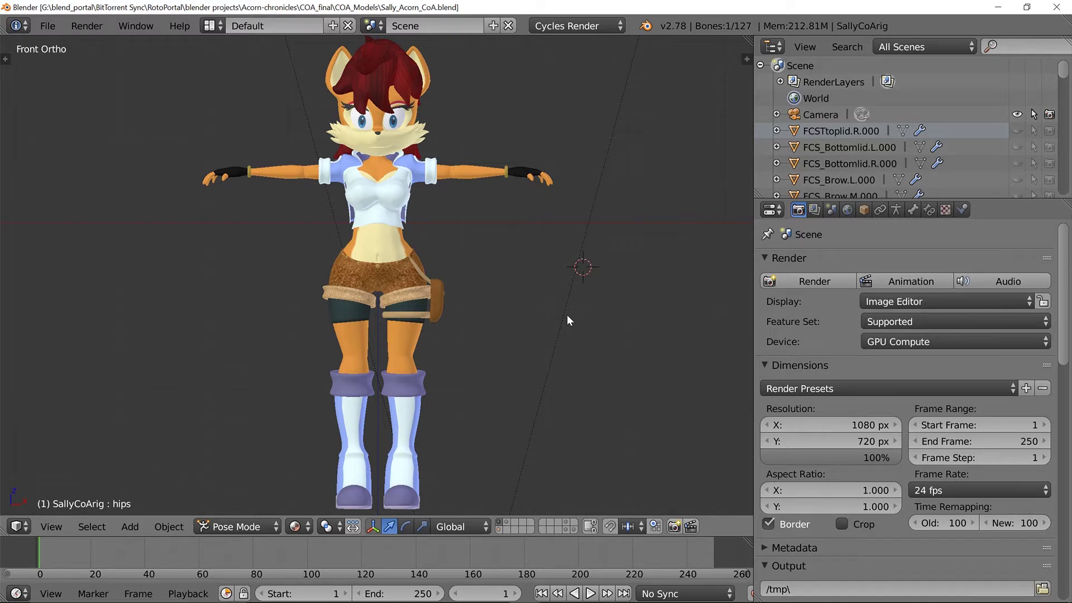
# Start the Screencast Keys display in the 3D view.
pyautogui.press('n')
pyautogui.scroll(-6, 675, 337)
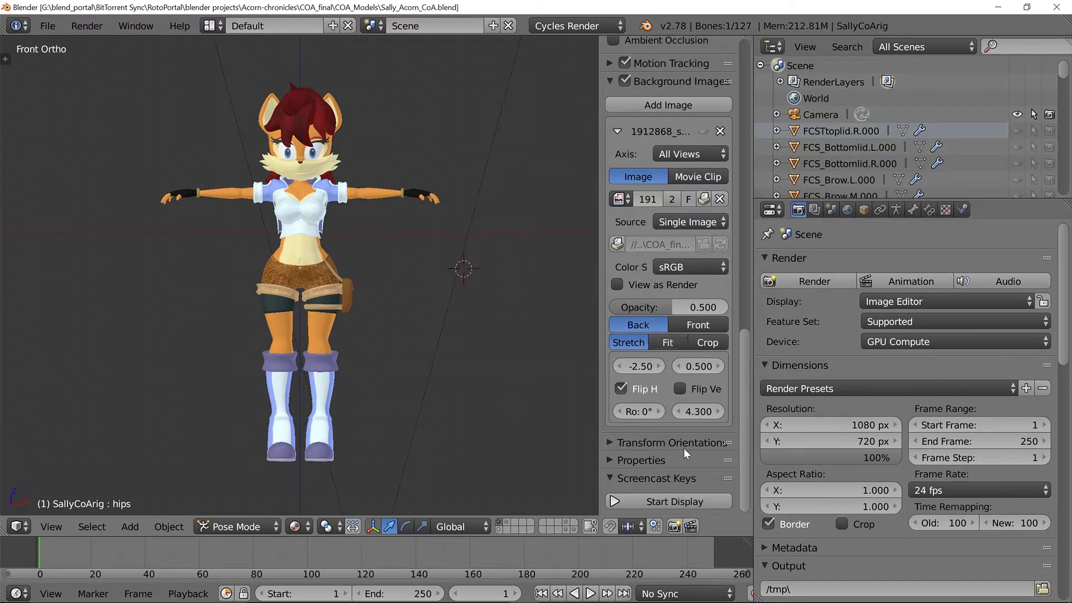
pyautogui.click(669, 501)
pyautogui.press('n')
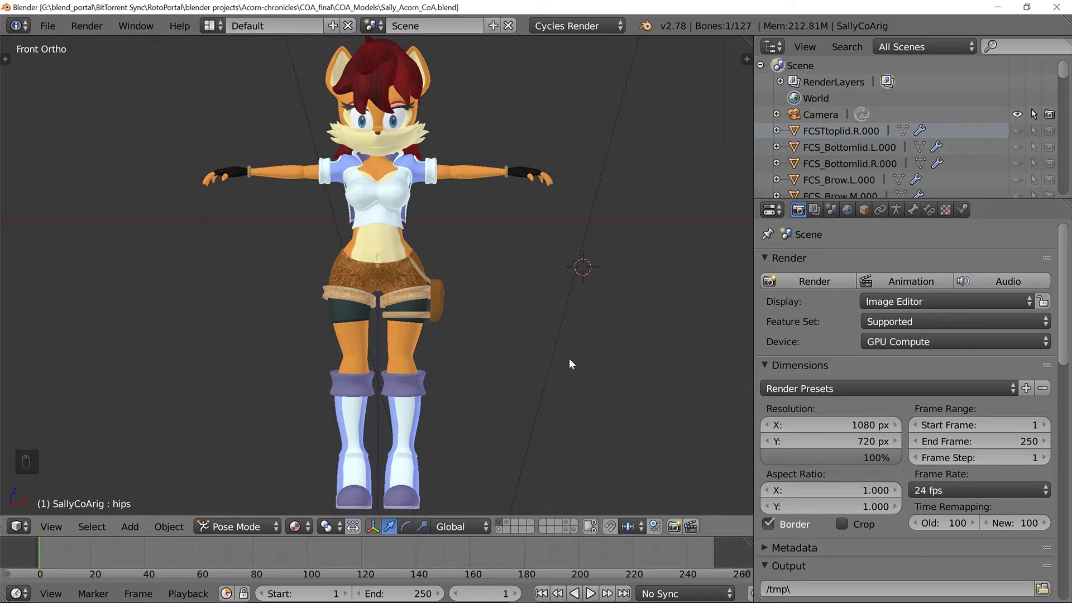
# Zoom in and out repeatedly on the character in the front orthographic view.
pyautogui.scroll(-3, 569, 368)
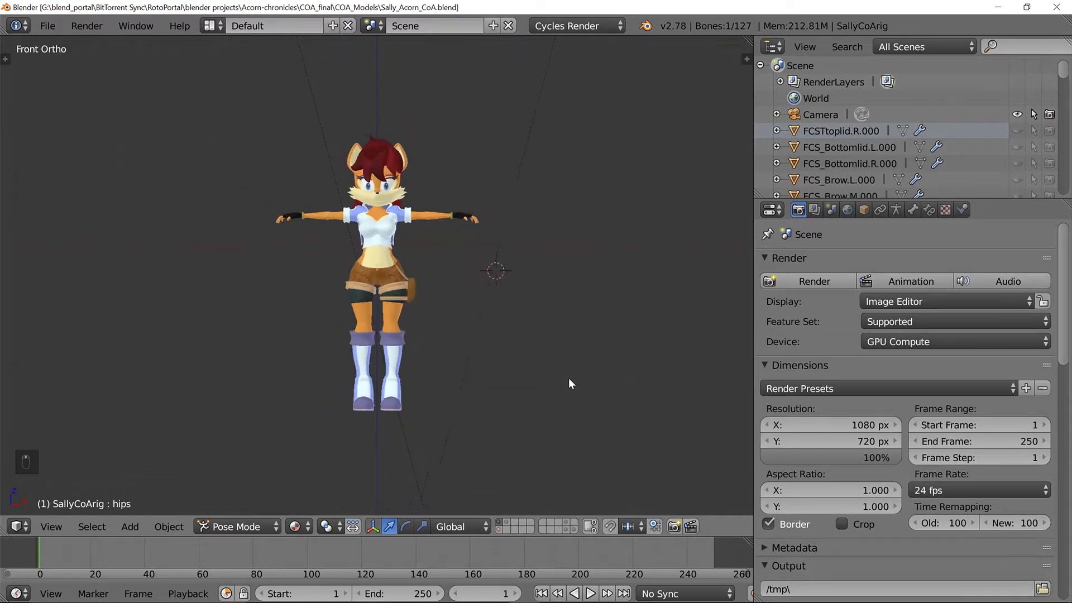
pyautogui.scroll(4, 569, 383)
pyautogui.scroll(-3, 569, 379)
pyautogui.scroll(4, 569, 379)
pyautogui.scroll(-4, 569, 379)
pyautogui.scroll(4, 569, 379)
pyautogui.scroll(-3, 569, 383)
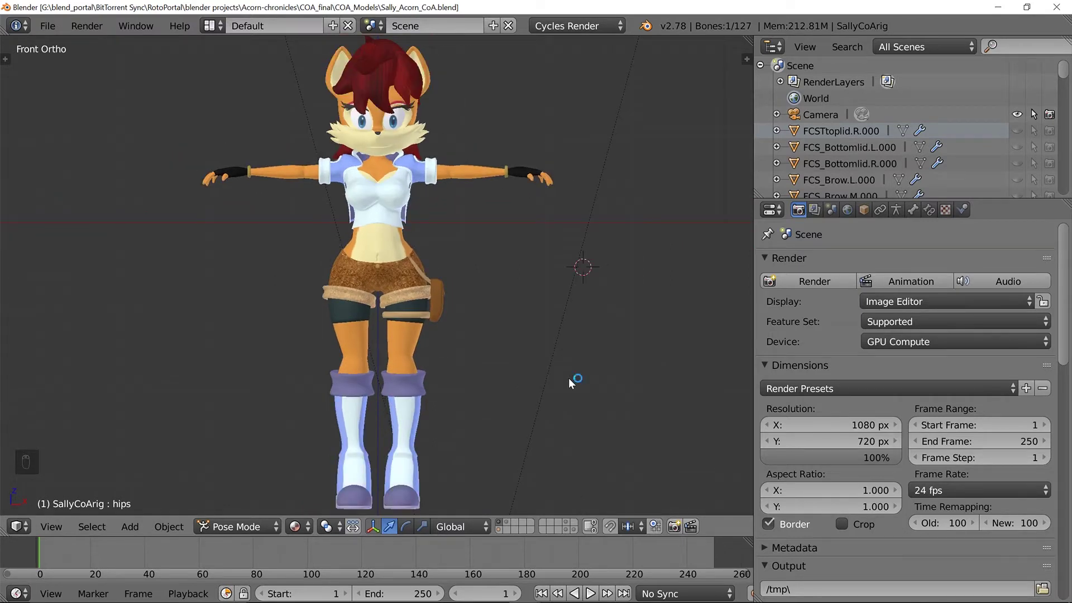
# Pan the front view of the character vertically and horizontally, back and forth.
pyautogui.keyDown('shift'); pyautogui.scroll(-1, 569, 378); pyautogui.keyUp('shift')
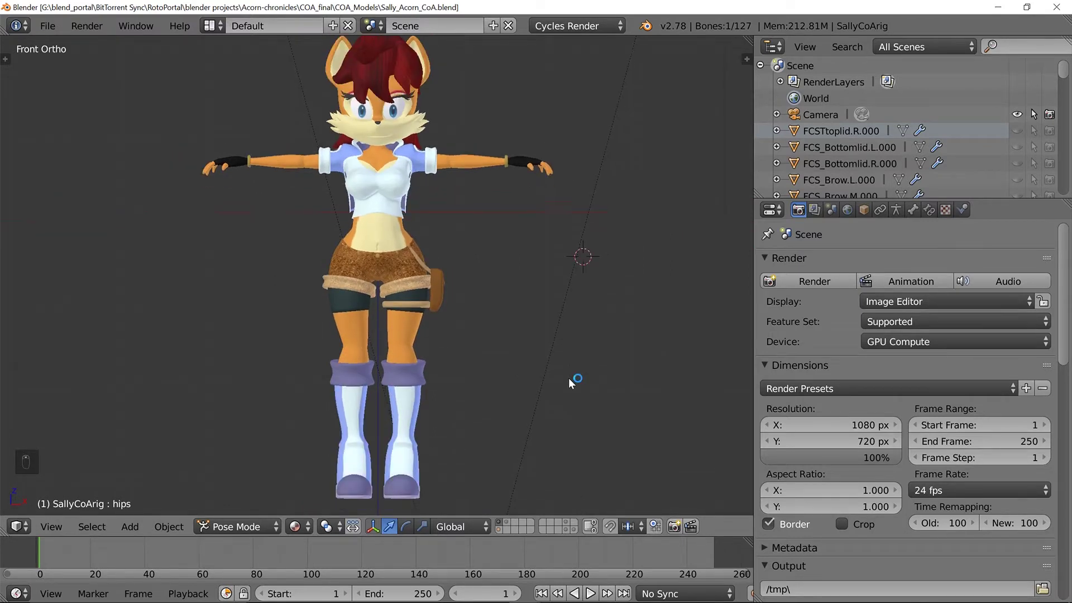
pyautogui.keyDown('shift'); pyautogui.scroll(2, 569, 378); pyautogui.keyUp('shift')
pyautogui.keyDown('shift'); pyautogui.scroll(-5, 569, 378); pyautogui.keyUp('shift')
pyautogui.keyDown('shift'); pyautogui.scroll(11, 569, 377); pyautogui.keyUp('shift')
pyautogui.keyDown('shift'); pyautogui.scroll(-5, 569, 379); pyautogui.keyUp('shift')
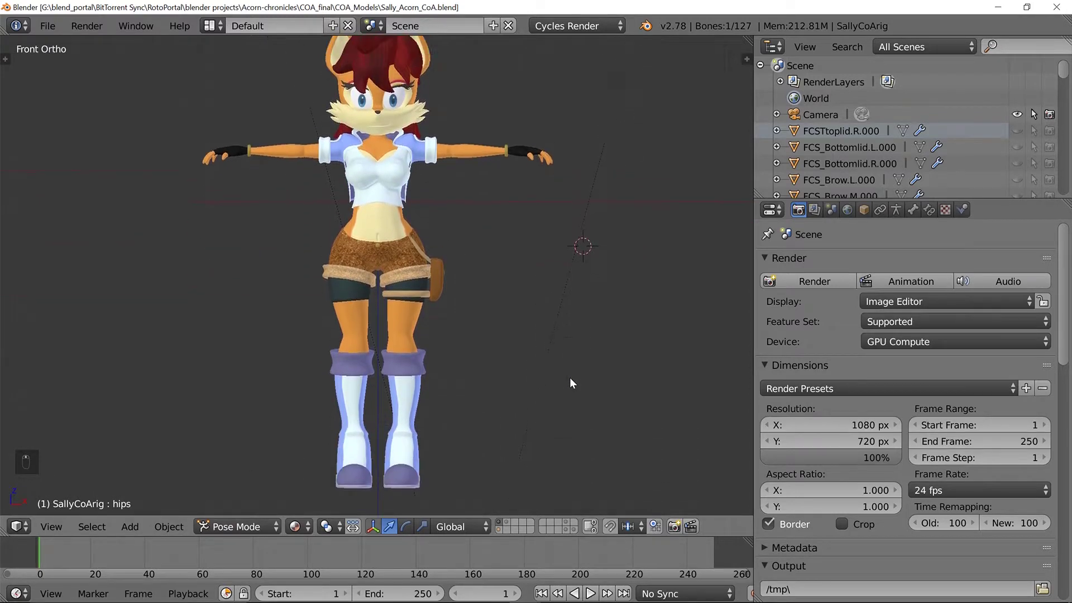
pyautogui.keyDown('shift'); pyautogui.scroll(2, 570, 379); pyautogui.keyUp('shift')
pyautogui.keyDown('ctrl'); pyautogui.scroll(2, 570, 384); pyautogui.keyUp('ctrl')
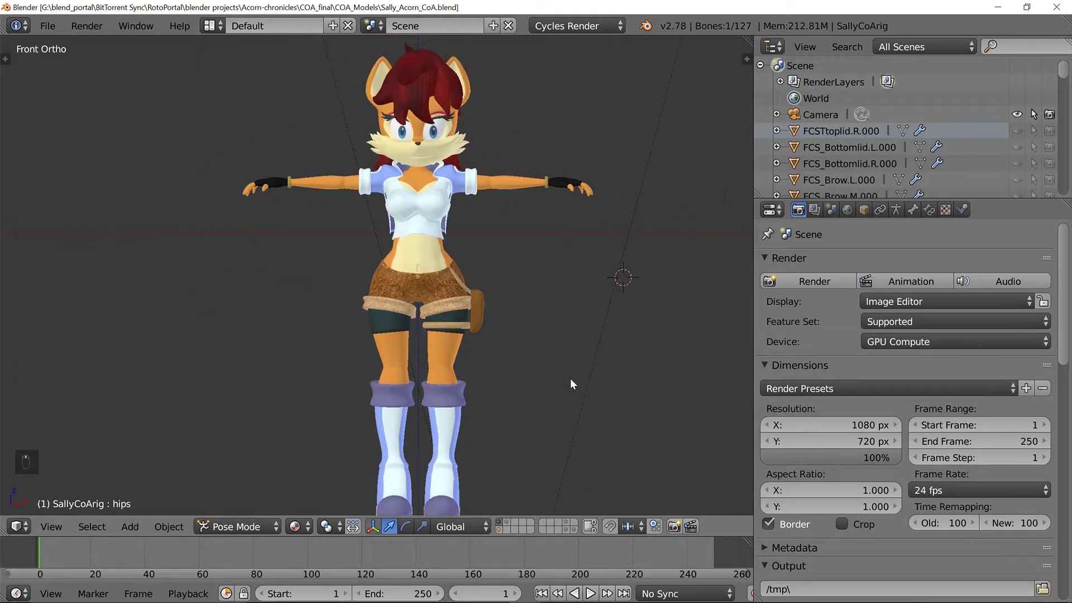
pyautogui.keyDown('ctrl'); pyautogui.scroll(-4, 571, 384); pyautogui.keyUp('ctrl')
pyautogui.keyDown('ctrl'); pyautogui.scroll(5, 571, 384); pyautogui.keyUp('ctrl')
pyautogui.keyDown('ctrl'); pyautogui.scroll(-5, 571, 380); pyautogui.keyUp('ctrl')
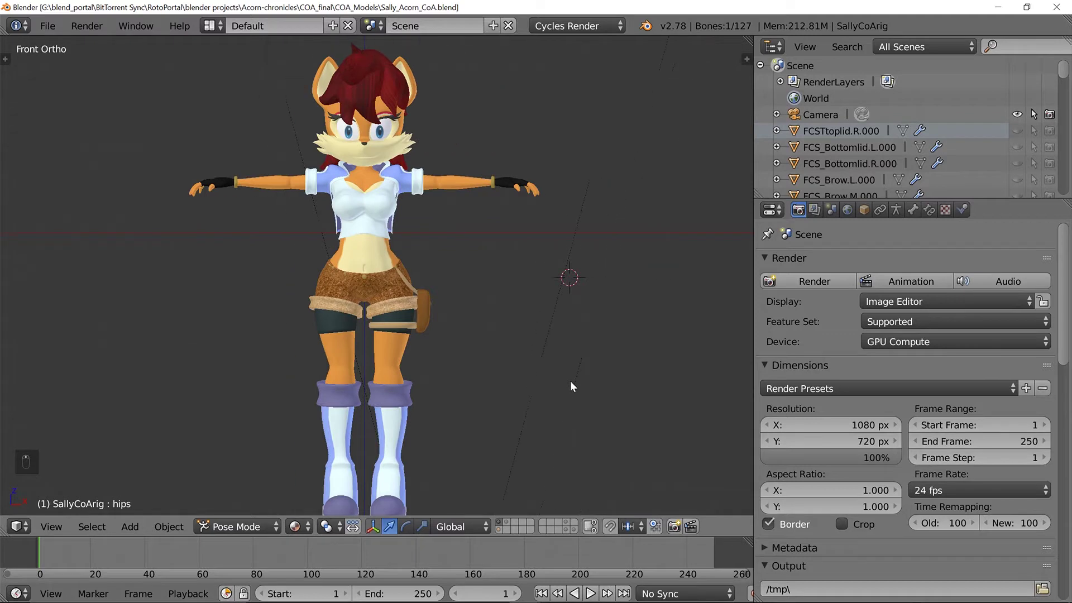
pyautogui.keyDown('ctrl'); pyautogui.scroll(1, 570, 382); pyautogui.keyUp('ctrl')
pyautogui.keyDown('ctrl'); pyautogui.scroll(2, 570, 386); pyautogui.keyUp('ctrl')
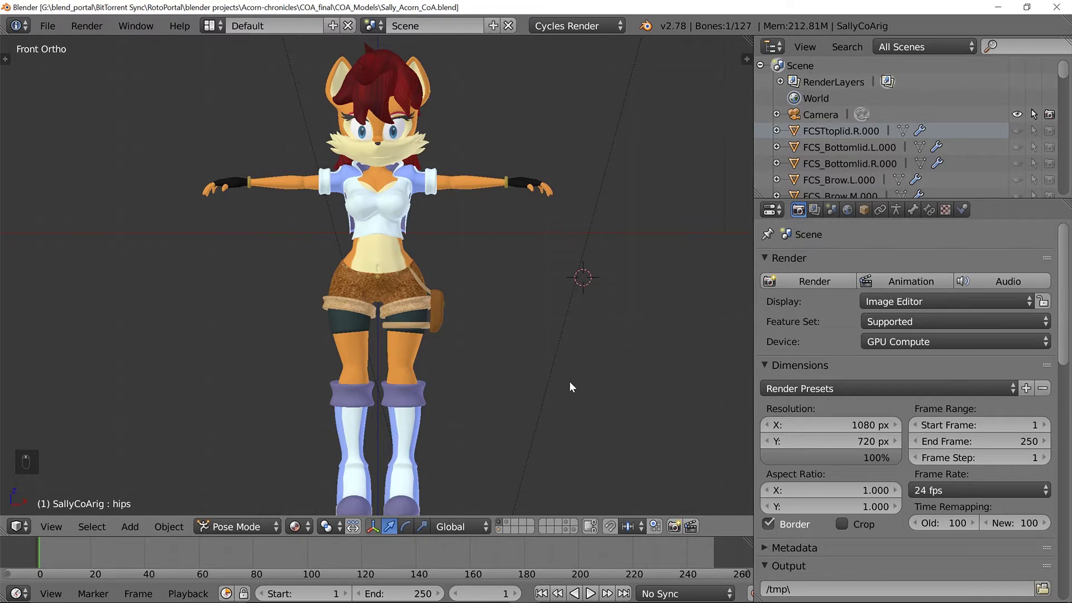
# Orbit slightly off the front view, then zoom and pan to examine the character's head and torso.
pyautogui.moveTo(569, 385); pyautogui.dragTo(548, 425, button='middle')
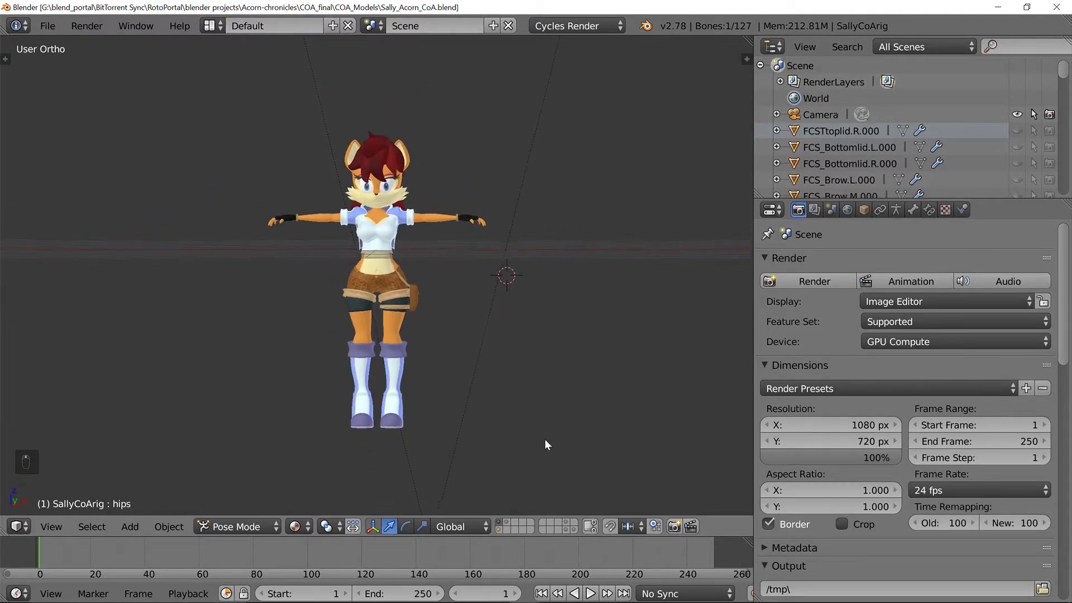
pyautogui.scroll(2, 514, 338)
pyautogui.moveTo(514, 331)
pyautogui.keyDown('ctrl'); pyautogui.mouseDown(button='middle')
pyautogui.moveTo(500, 282)
pyautogui.moveTo(538, 422)
pyautogui.moveTo(479, 236)
pyautogui.moveTo(525, 383)
pyautogui.moveTo(500, 312)
pyautogui.moveTo(511, 336)
pyautogui.moveTo(498, 324)
pyautogui.moveTo(507, 327)
pyautogui.moveTo(483, 234)
pyautogui.moveTo(486, 324)
pyautogui.moveTo(468, 219)
pyautogui.moveTo(522, 399)
pyautogui.moveTo(504, 239)
pyautogui.moveTo(548, 408)
pyautogui.moveTo(532, 285)
pyautogui.moveTo(542, 331)
pyautogui.moveTo(505, 320)
pyautogui.mouseUp(button='middle'); pyautogui.keyUp('ctrl')
pyautogui.scroll(4, 513, 340)
pyautogui.scroll(-6, 516, 343)
pyautogui.scroll(3, 517, 343)
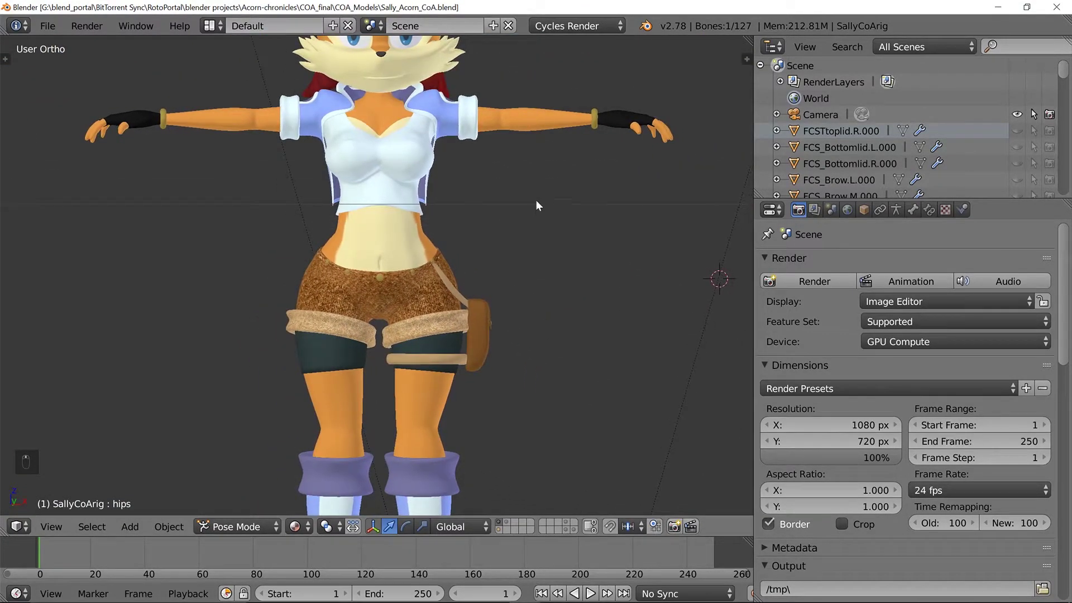
pyautogui.keyDown('shift'); pyautogui.moveTo(536, 202); pyautogui.dragTo(511, 288, button='middle'); pyautogui.keyUp('shift')
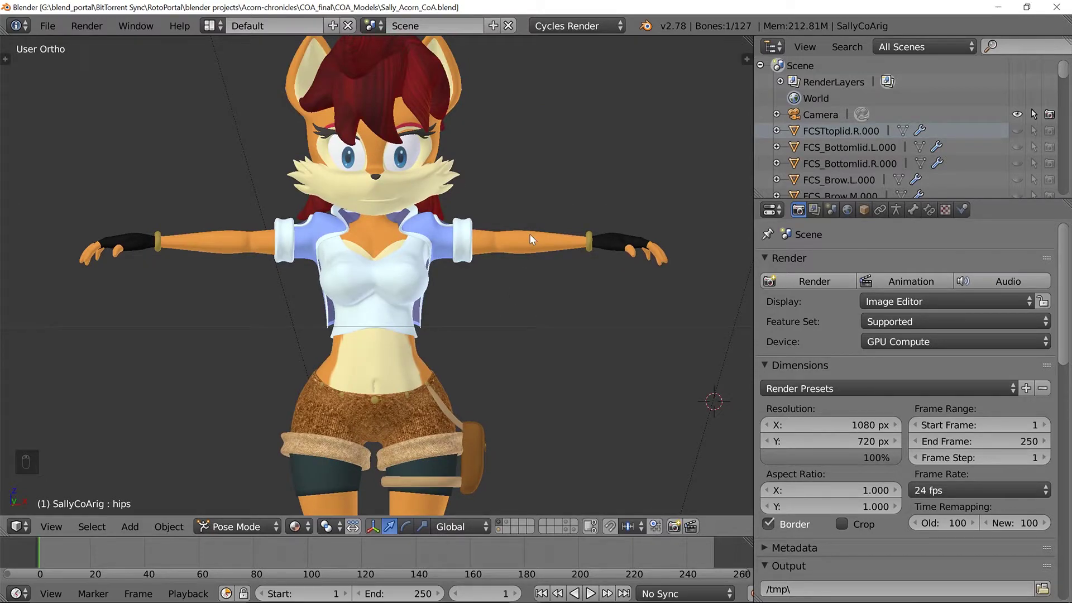
# Switch from Pose Mode to Object Mode and select the hair, the body and finally the shorts.
pyautogui.hotkey('ctrl', 'Tab')
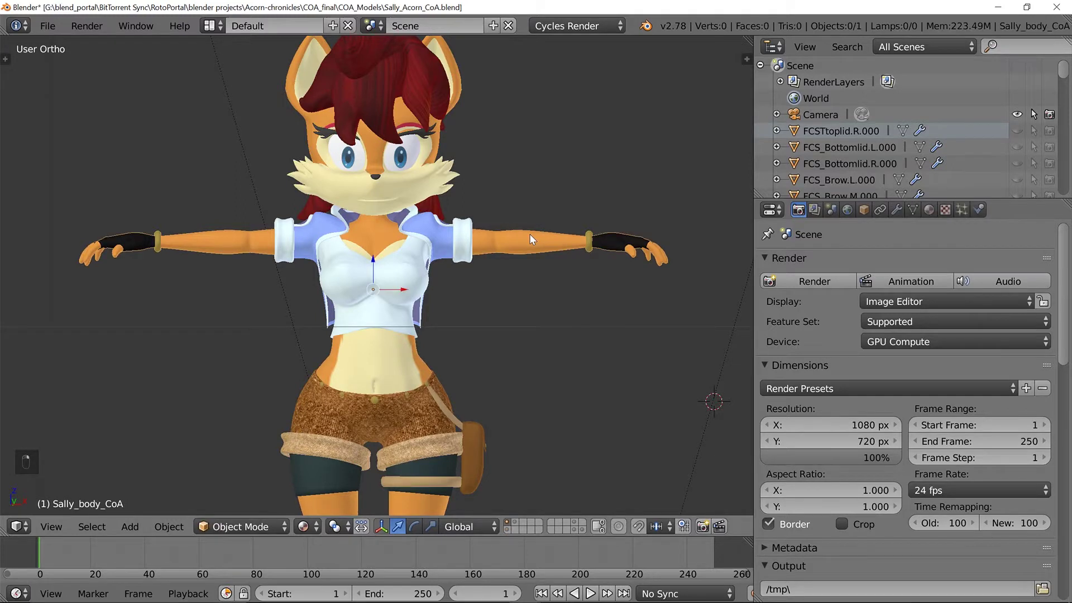
pyautogui.rightClick(429, 130)
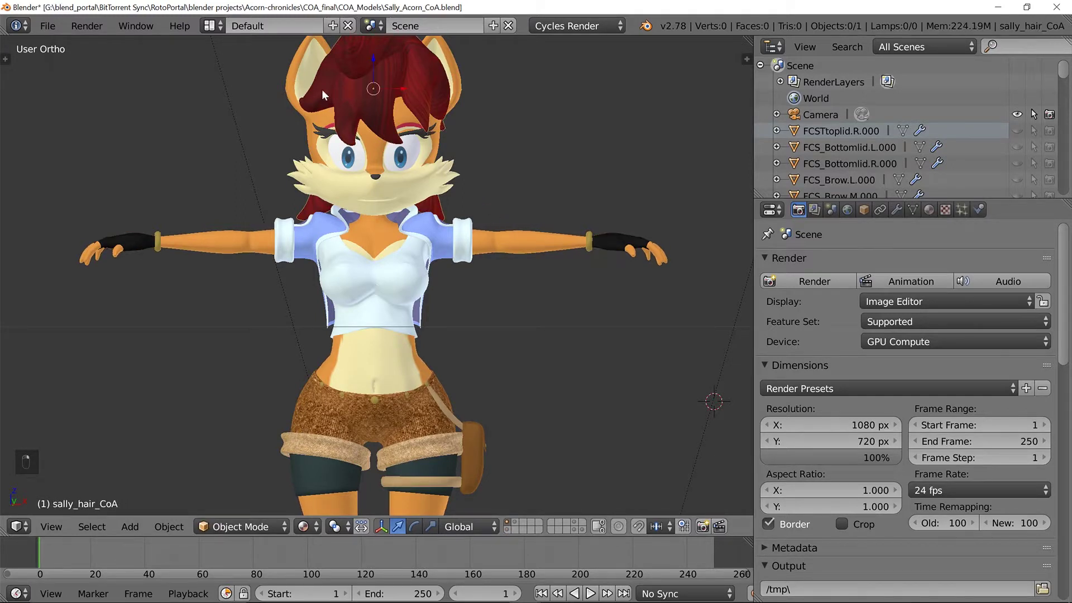
pyautogui.rightClick(297, 90)
pyautogui.rightClick(214, 244)
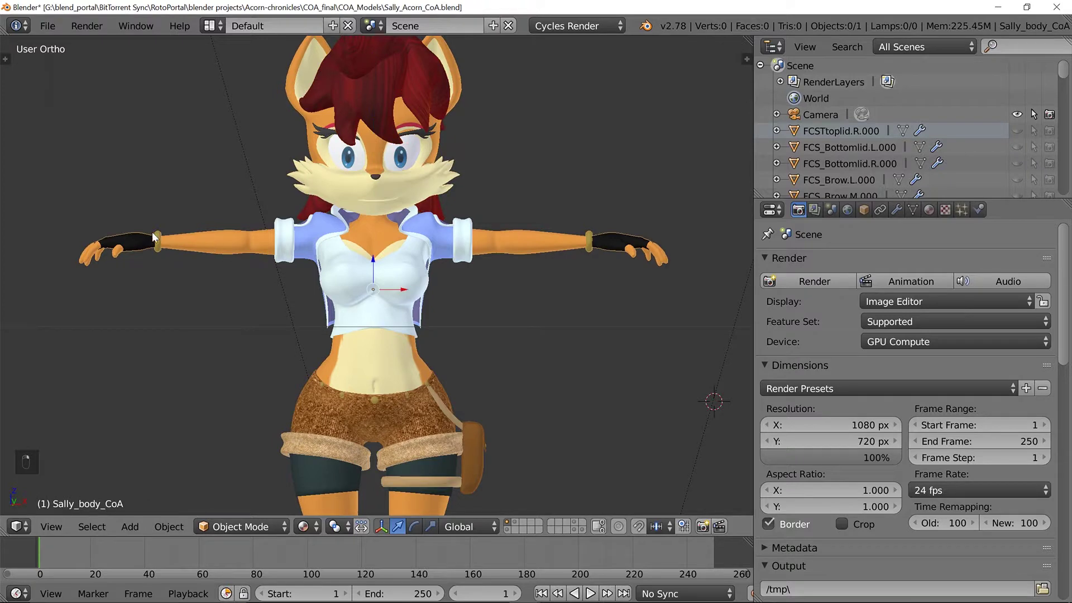
pyautogui.rightClick(291, 403)
# Examine the shorts' mesh in Edit Mode and return to Object Mode.
pyautogui.scroll(-2, 513, 421)
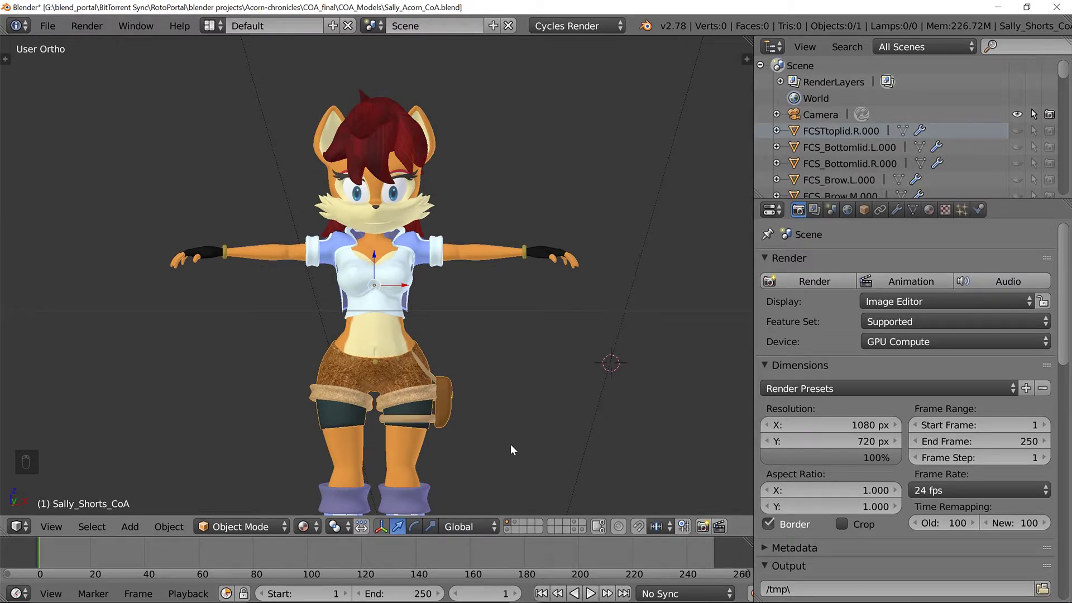
pyautogui.keyDown('shift'); pyautogui.moveTo(511, 444); pyautogui.dragTo(541, 344, button='middle'); pyautogui.keyUp('shift')
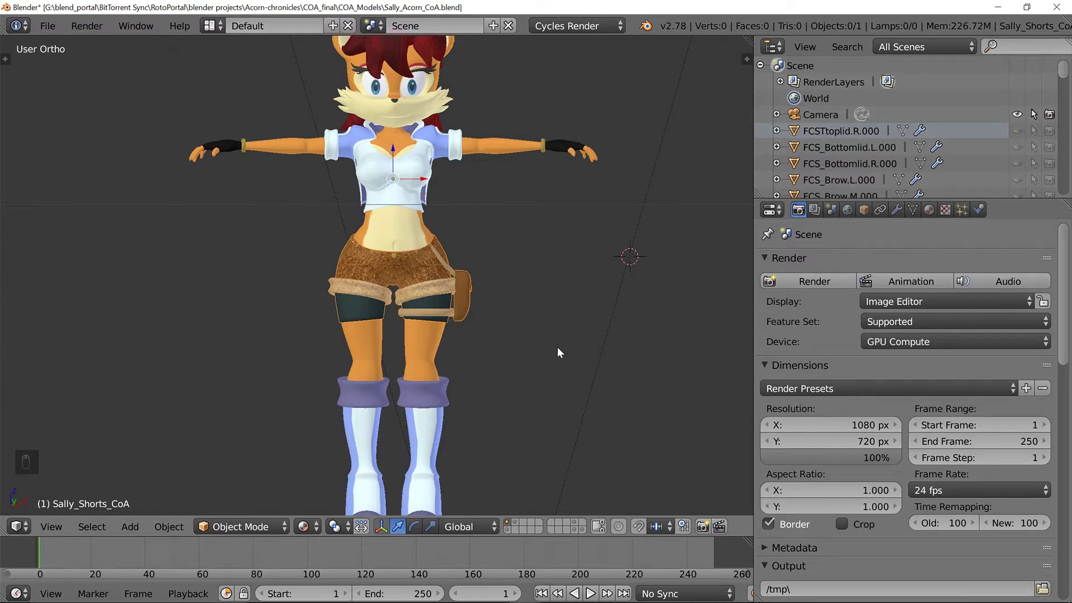
pyautogui.press('Tab')
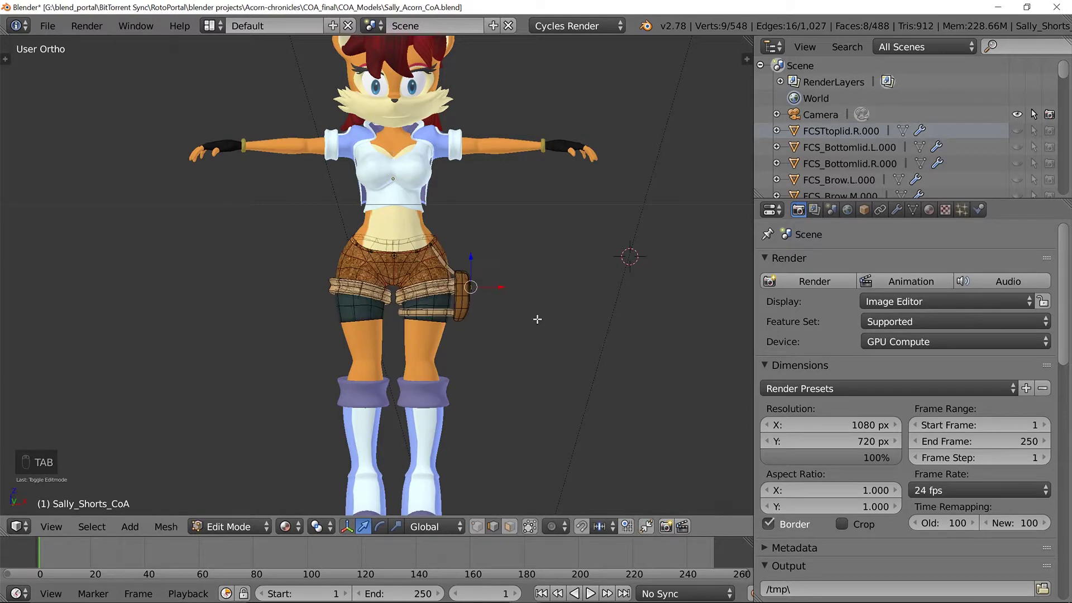
pyautogui.scroll(6, 530, 287)
pyautogui.scroll(-3, 529, 299)
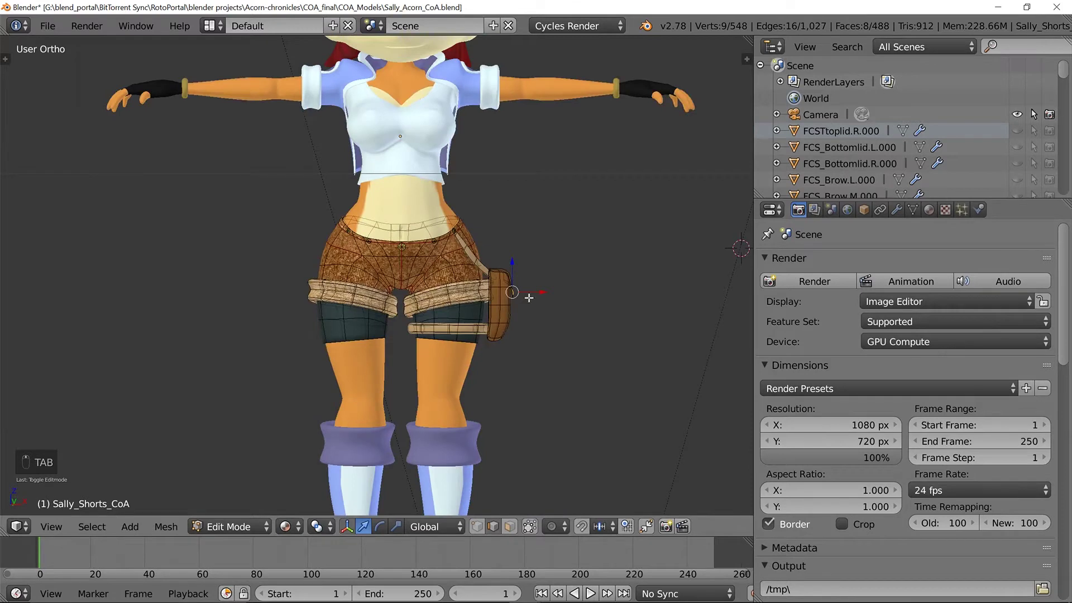
pyautogui.press('Tab')
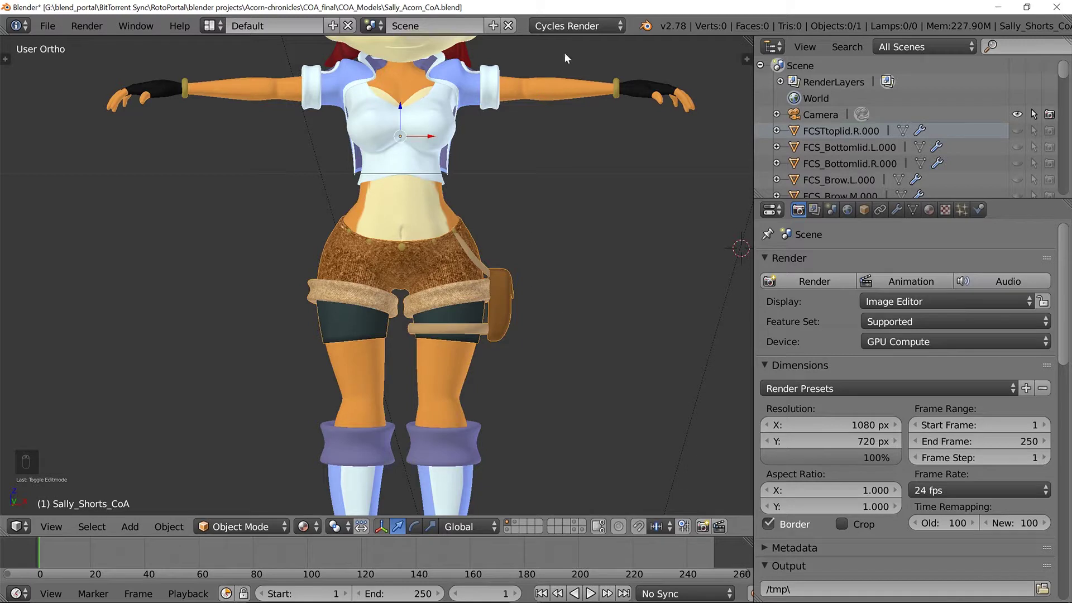
# Try moving the selected shorts freely away from the body, and cancel the move.
pyautogui.rightClick(555, 99)
pyautogui.rightClick(479, 254)
pyautogui.press('g')
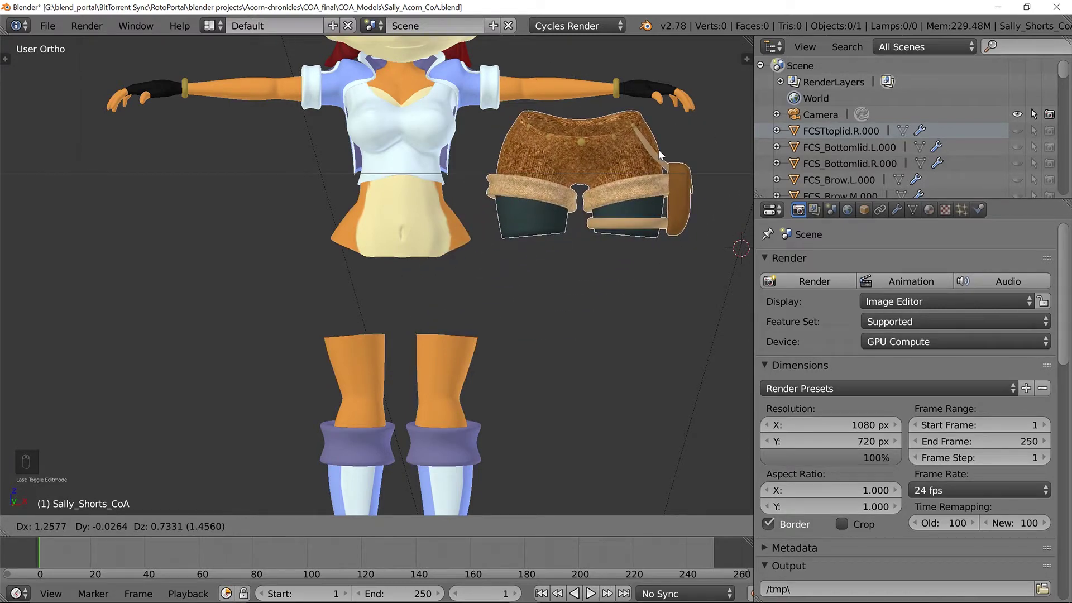
pyautogui.press('Escape')
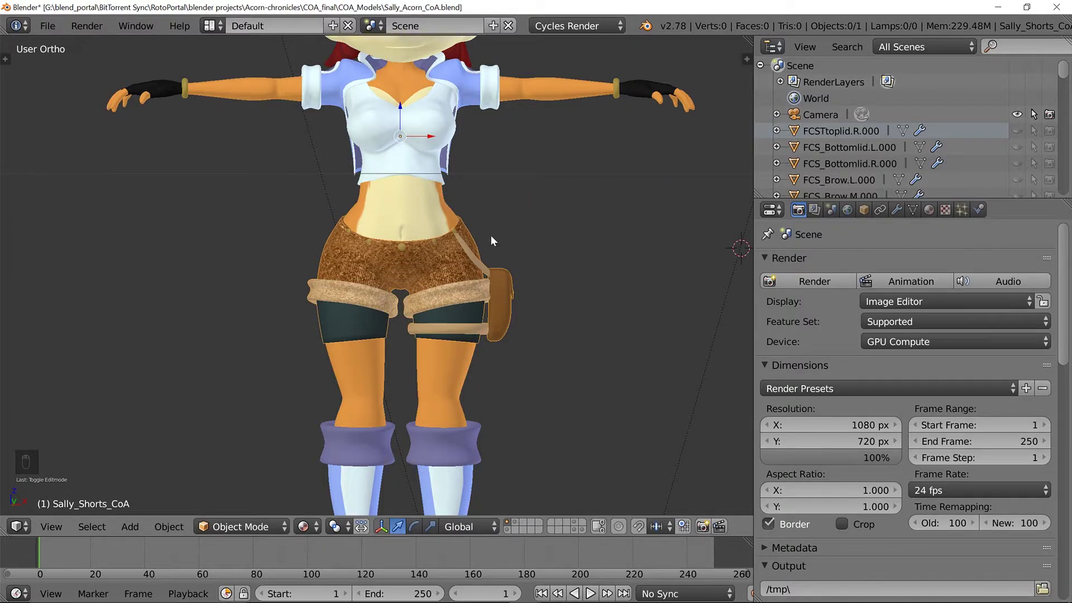
# Try moving the shorts along the global X axis and the global Y axis, cancelling each move.
pyautogui.moveTo(487, 237); pyautogui.dragTo(498, 264, button='middle')
pyautogui.press('g')
pyautogui.press('x')
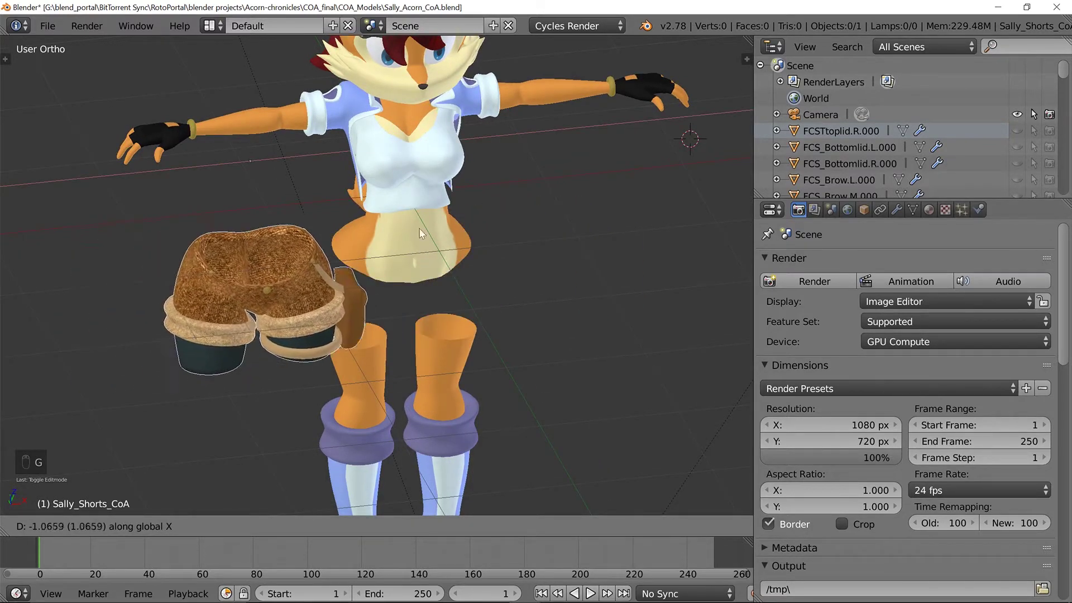
pyautogui.press('Escape')
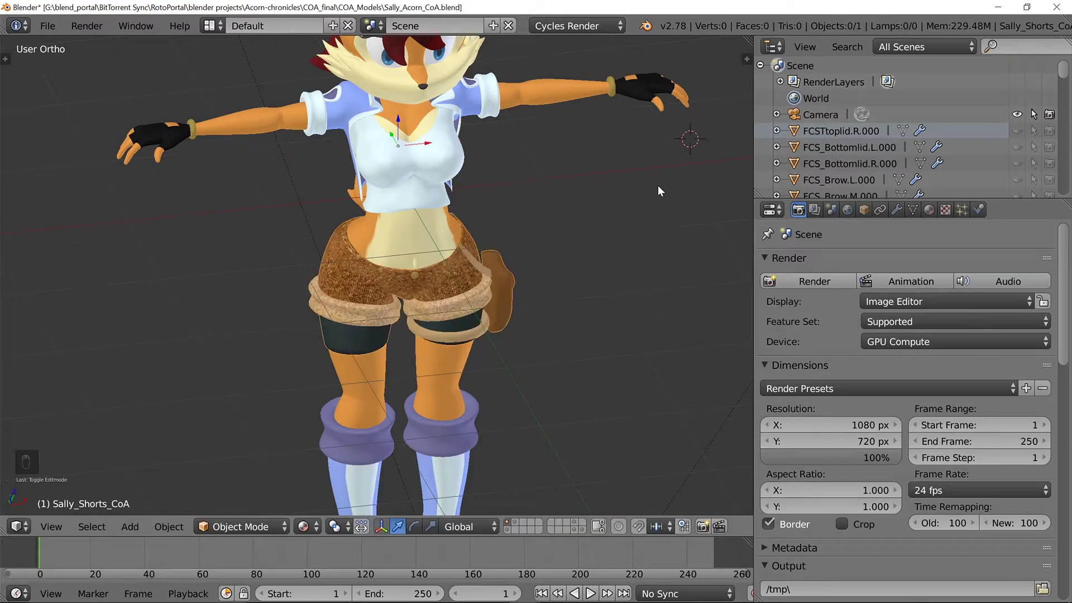
pyautogui.press('g')
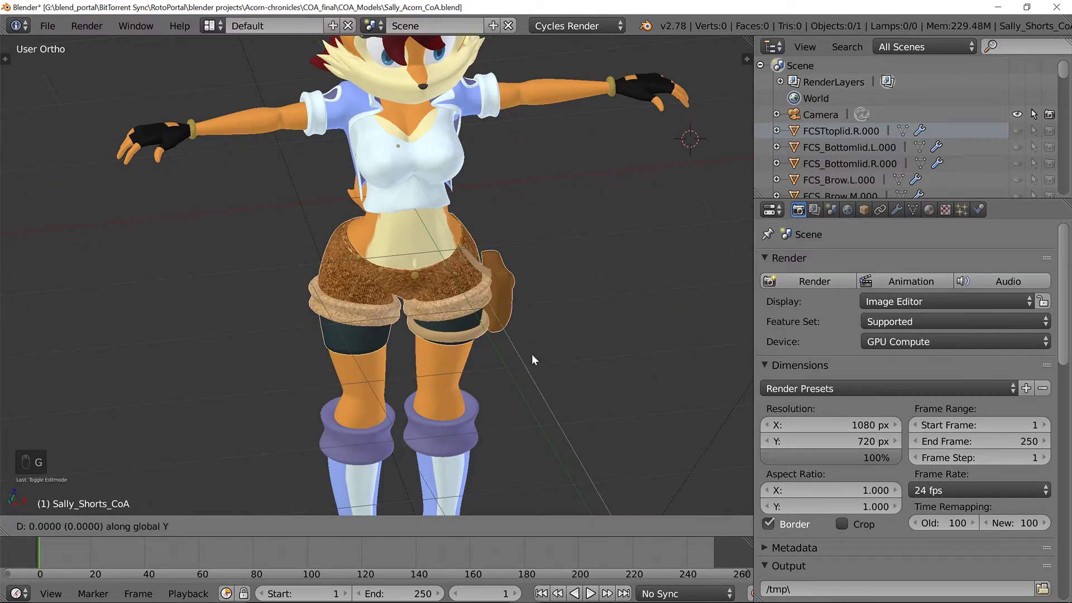
pyautogui.rightClick(504, 292)
# View the character in wireframe and solid shading, then return the viewport to Material shading.
pyautogui.press('z')
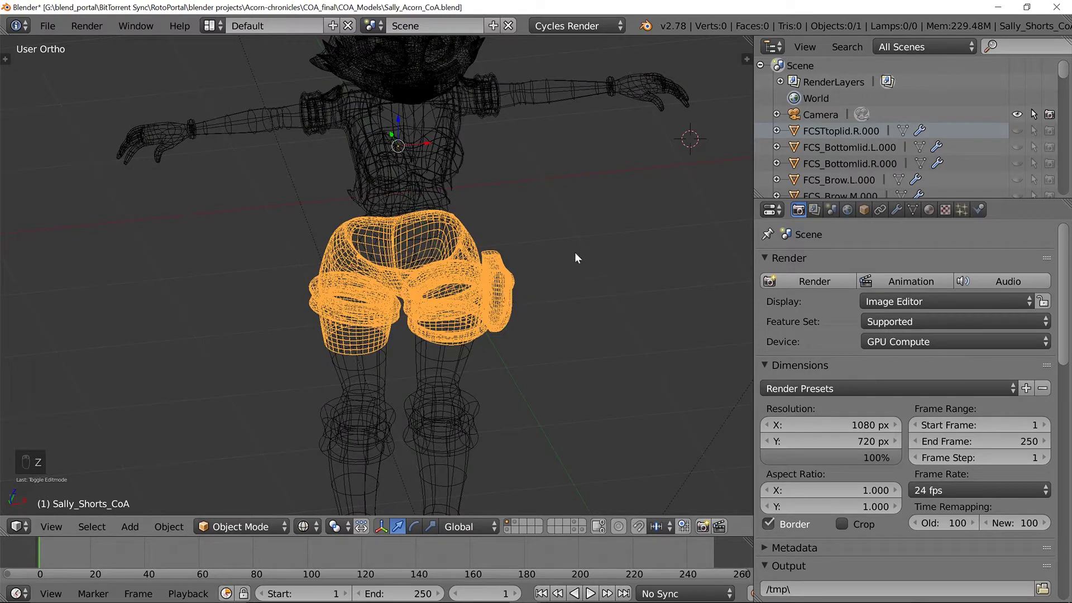
pyautogui.press('z')
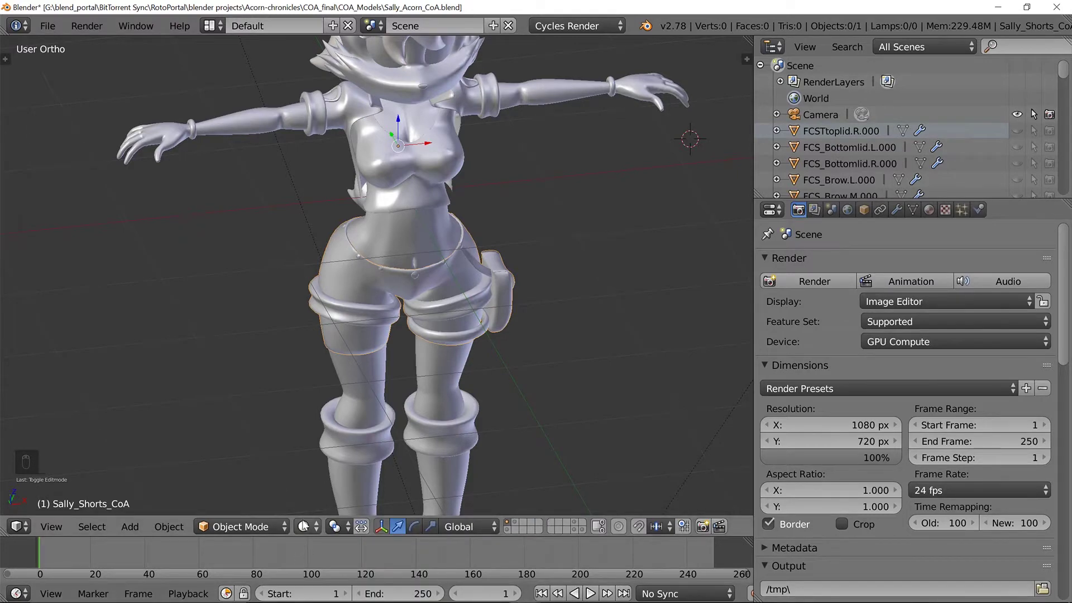
pyautogui.click(302, 524)
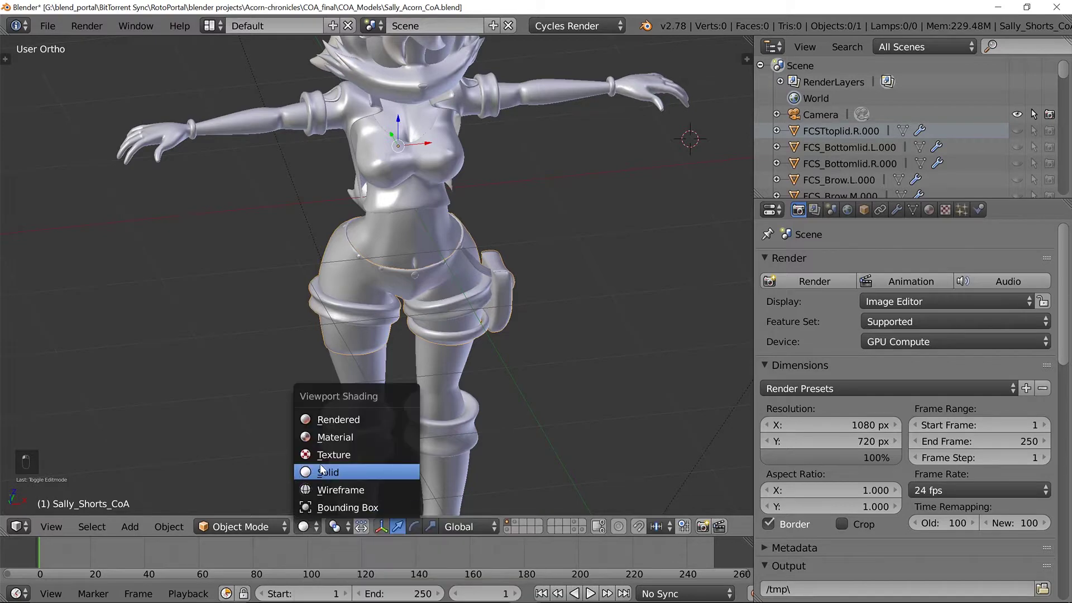
pyautogui.click(330, 438)
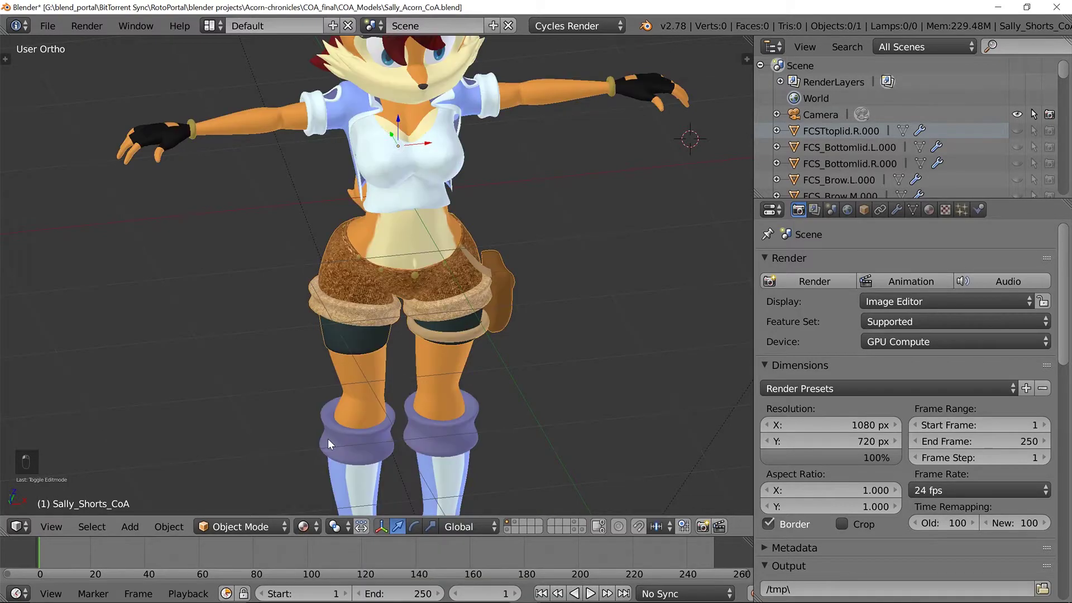
# View the character in Texture and then Rendered viewport shading, inspecting the render from slightly different angles.
pyautogui.click(303, 526)
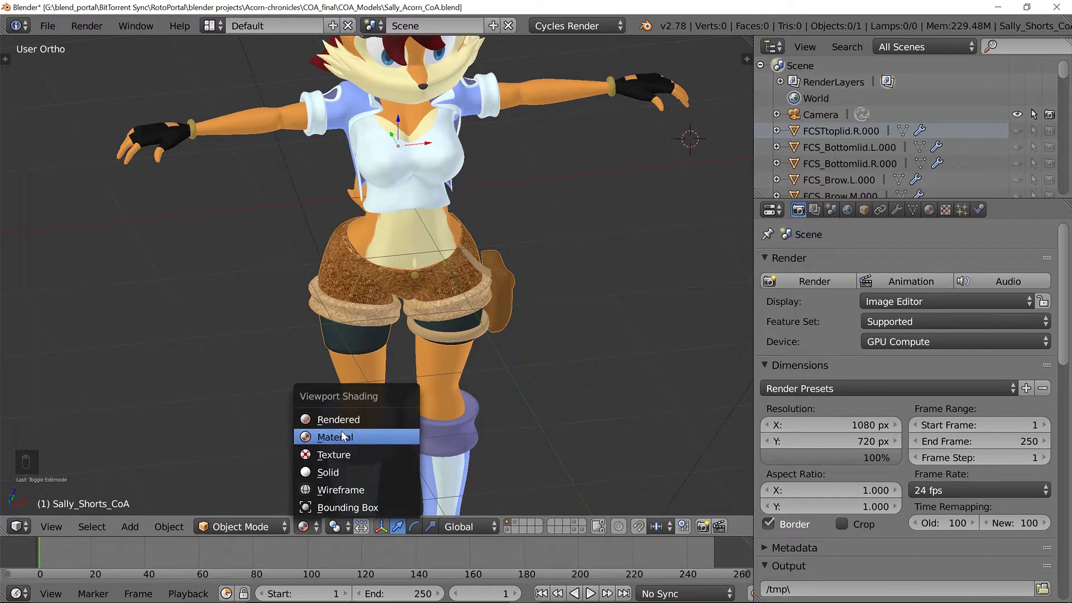
pyautogui.click(343, 453)
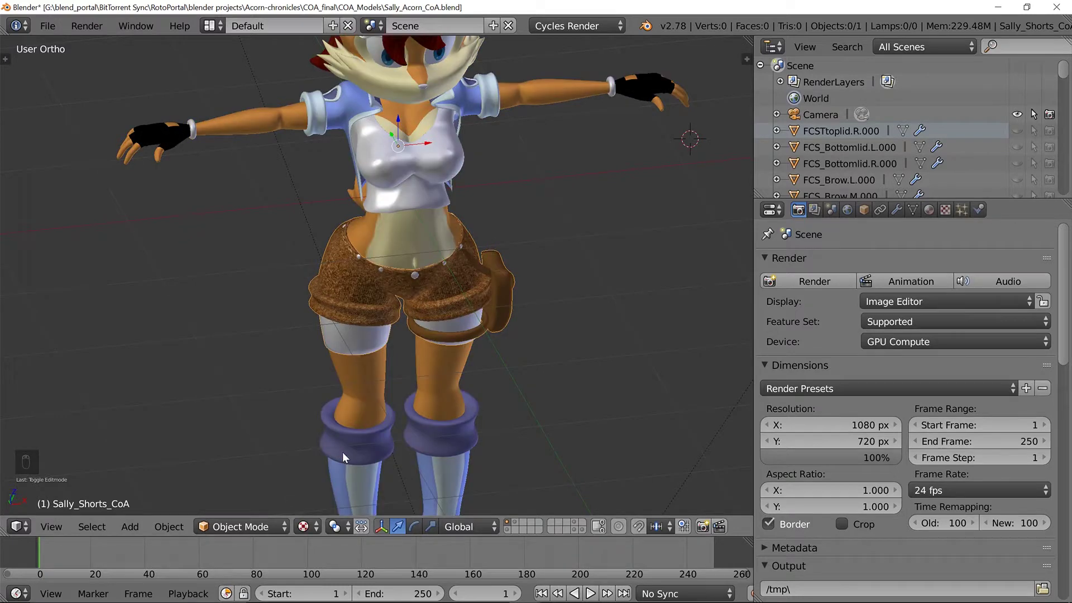
pyautogui.click(303, 526)
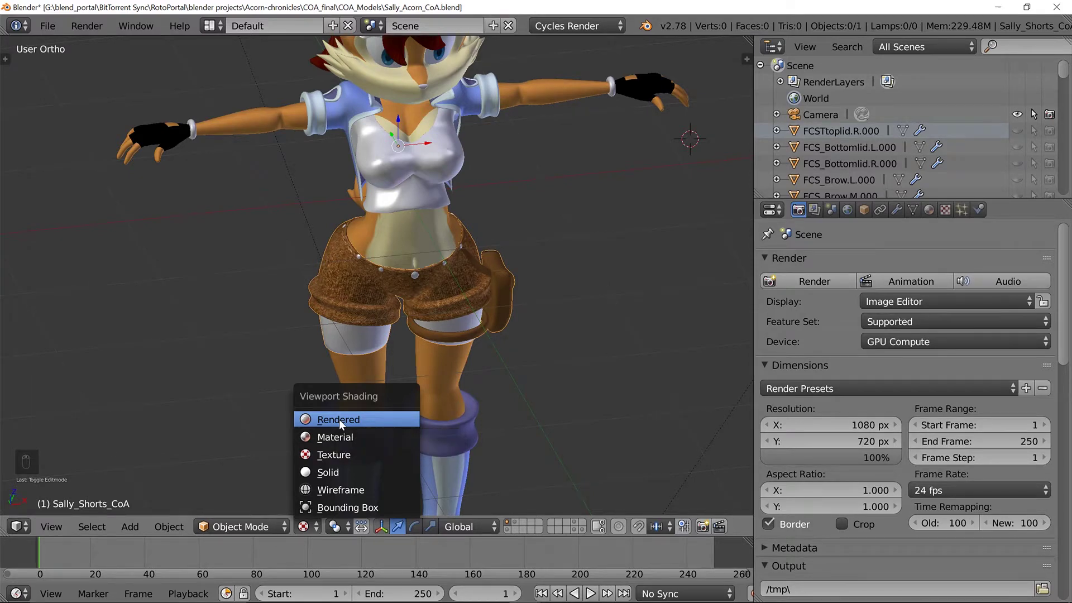
pyautogui.click(339, 419)
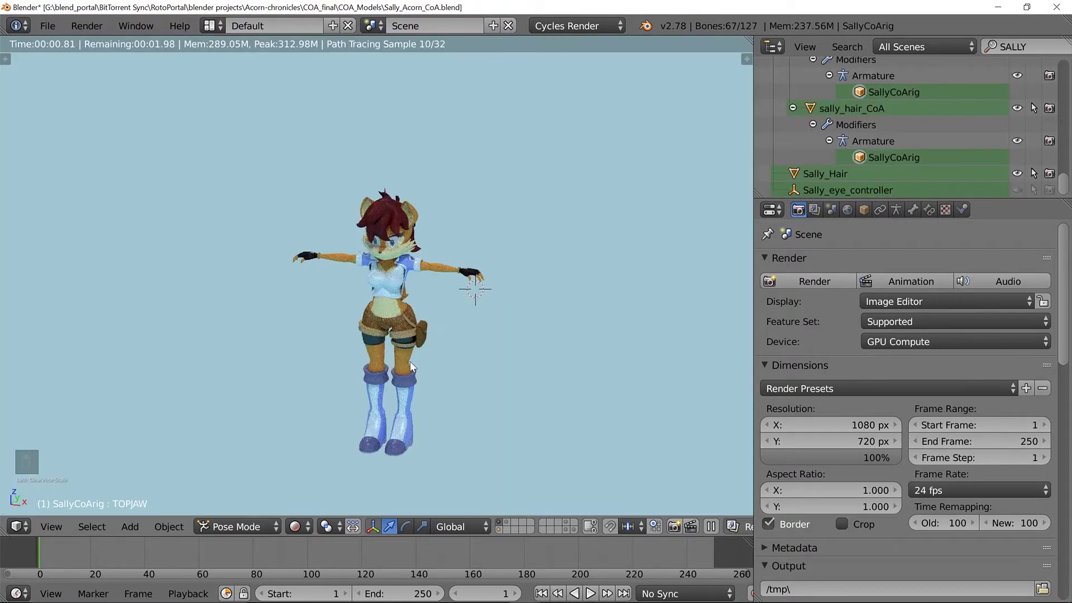
pyautogui.moveTo(410, 361); pyautogui.dragTo(411, 353, button='middle')
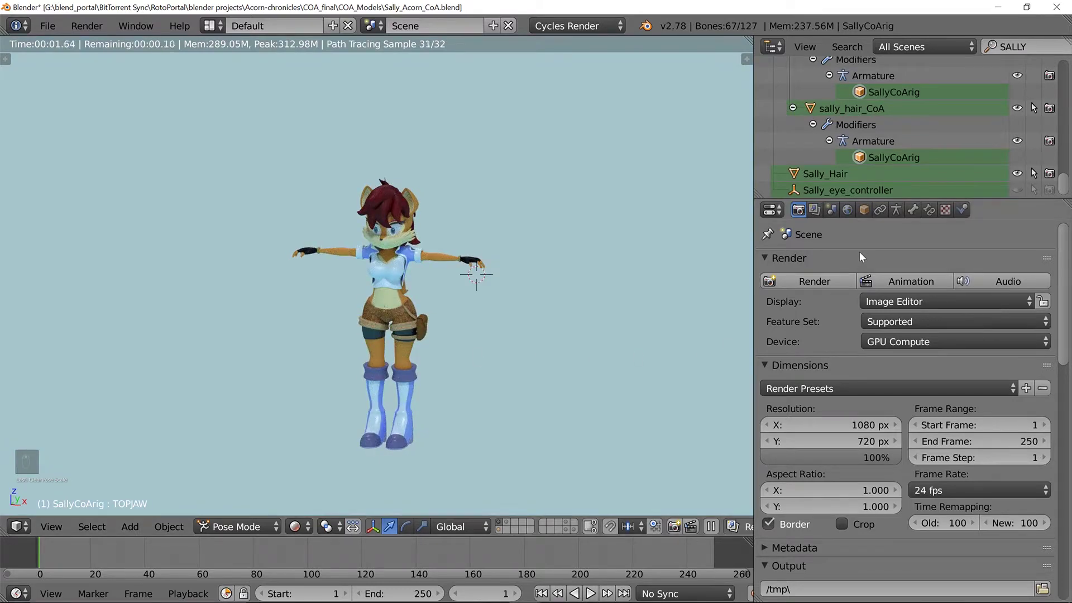
pyautogui.moveTo(486, 360)
pyautogui.mouseDown(button='middle')
pyautogui.moveTo(503, 359)
pyautogui.moveTo(475, 362)
pyautogui.mouseUp(button='middle')
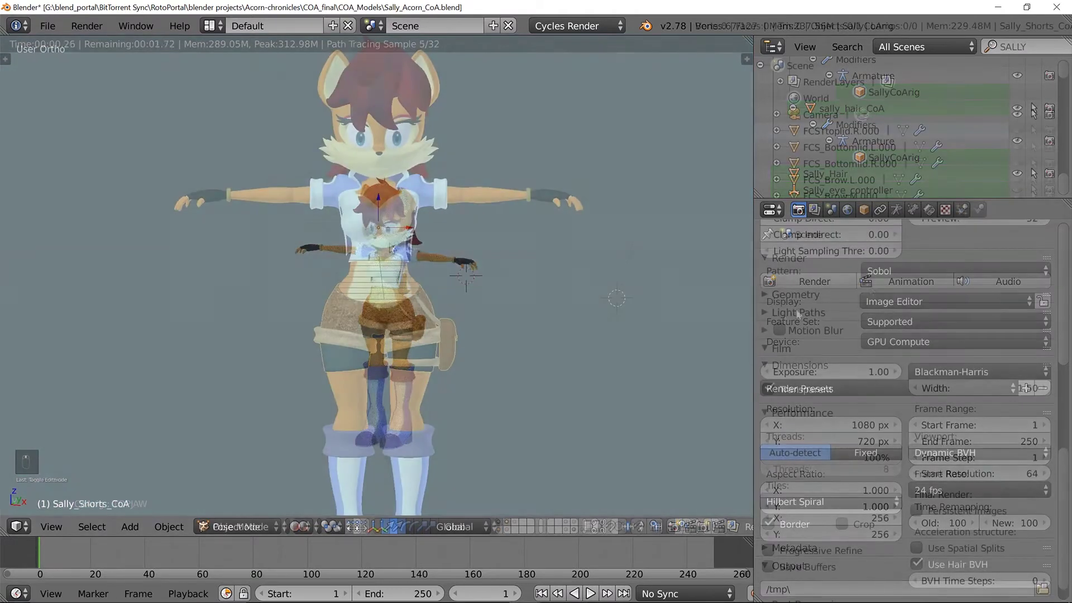
# Show only the second scene layer and select the camera placed on it.
pyautogui.scroll(-3, 450, 277)
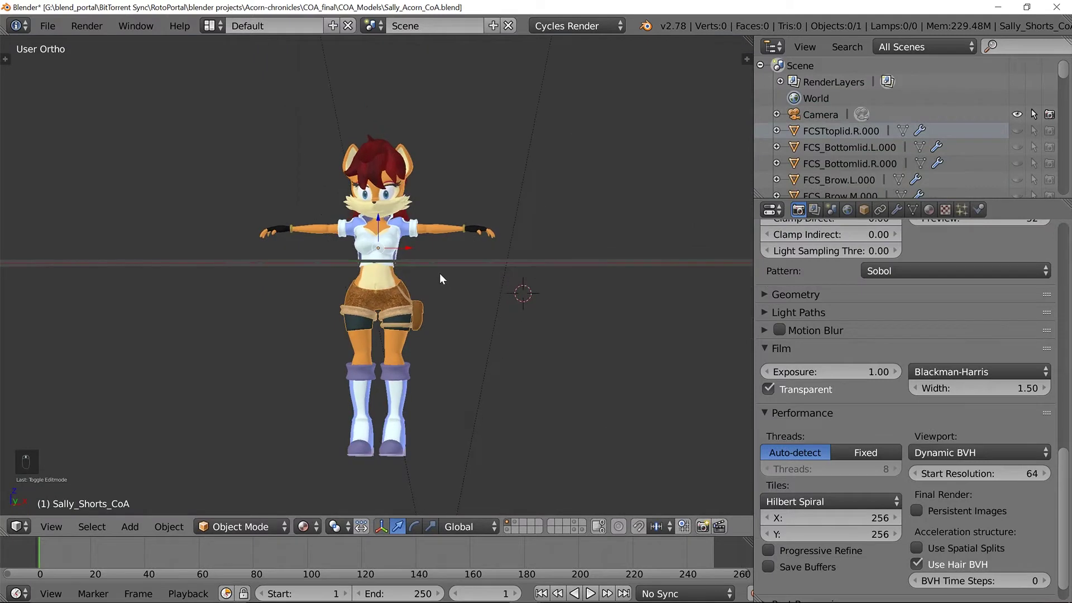
pyautogui.scroll(2, 447, 335)
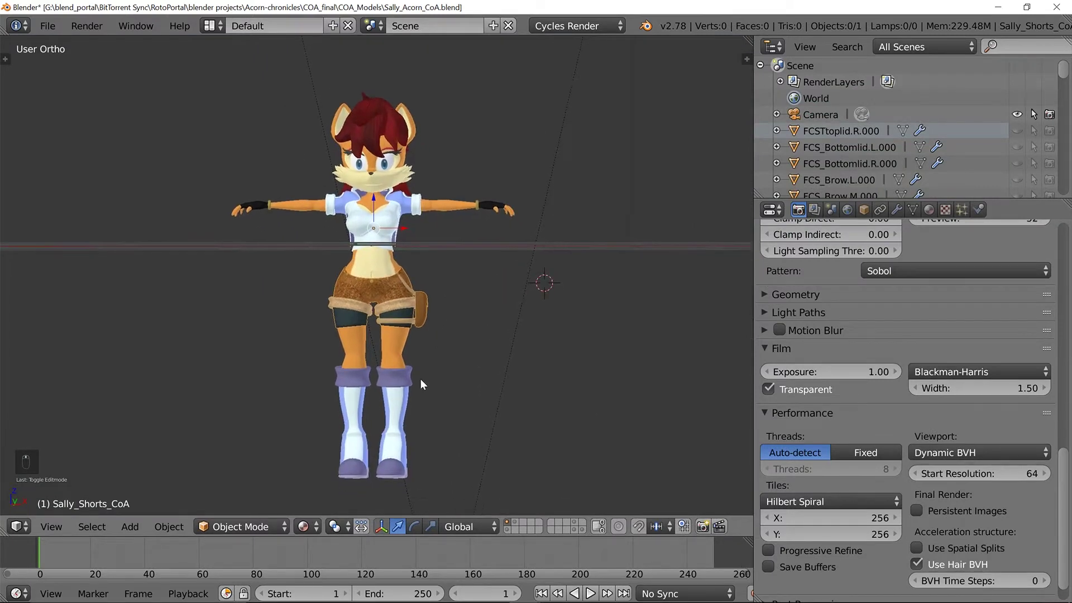
pyautogui.scroll(1, 421, 384)
pyautogui.moveTo(420, 382); pyautogui.dragTo(434, 370, button='middle')
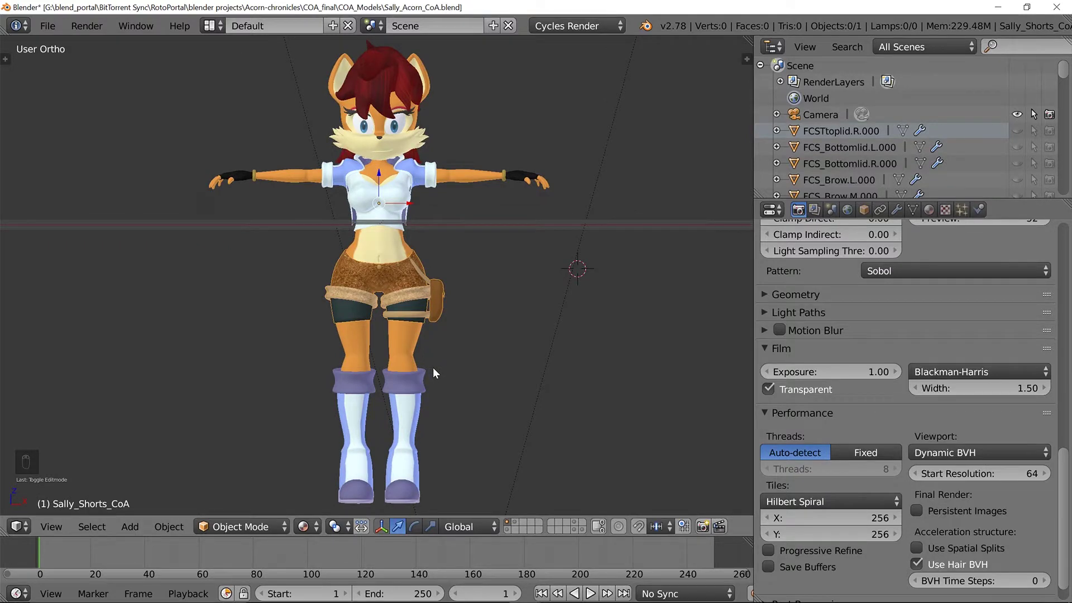
pyautogui.click(514, 521)
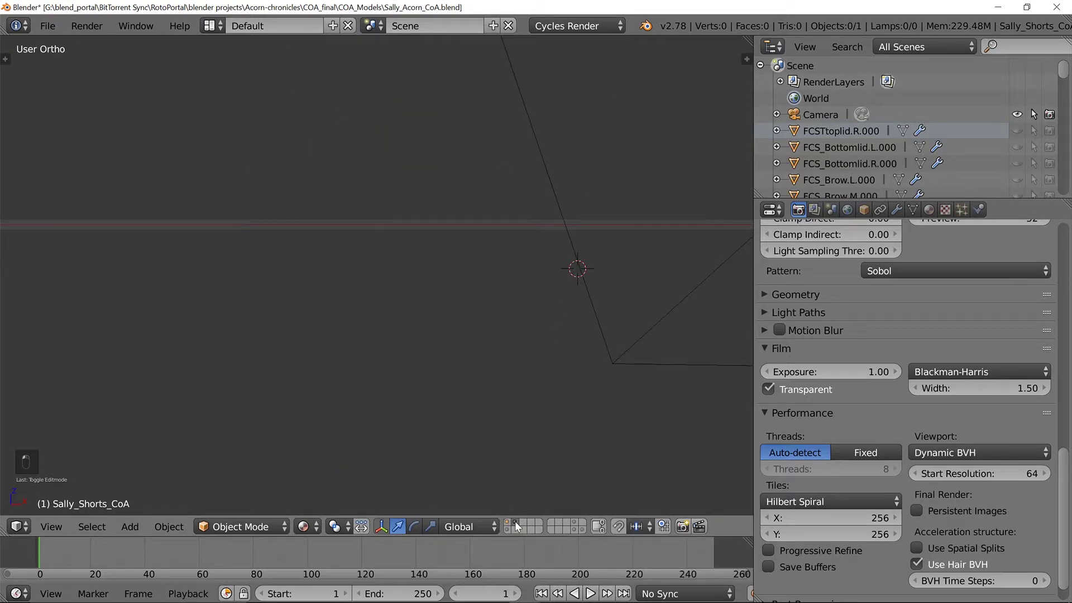
pyautogui.rightClick(601, 351)
pyautogui.scroll(-4, 594, 382)
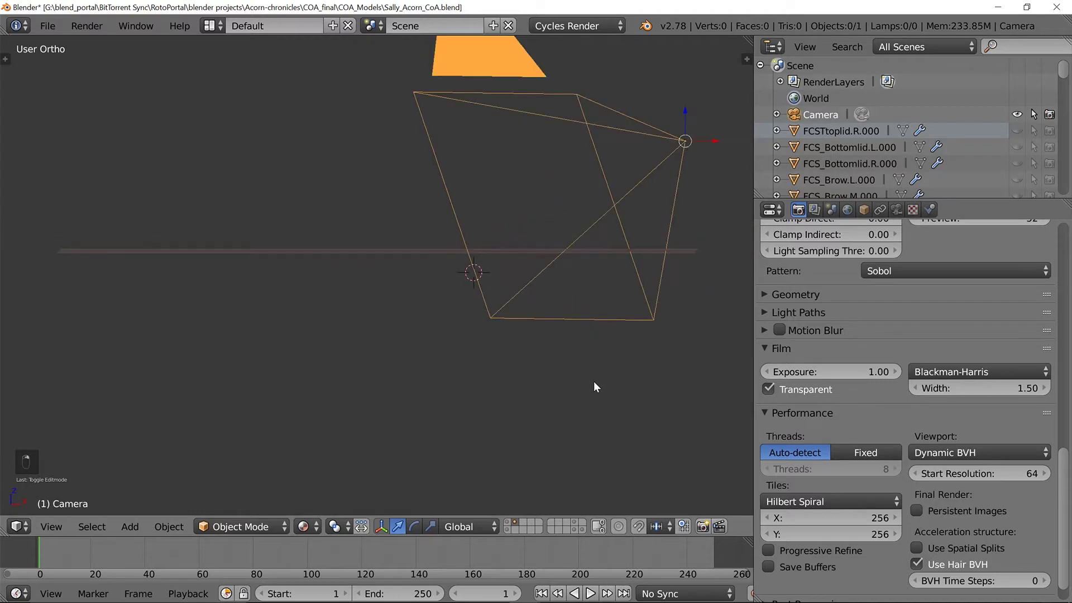
pyautogui.scroll(4, 594, 382)
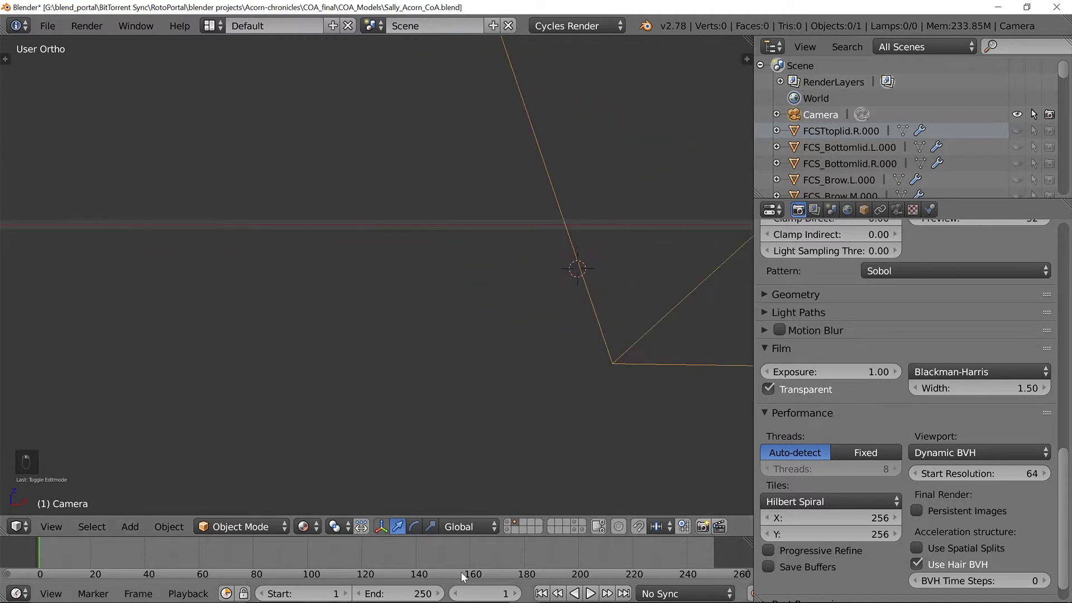
# Show the first scene layer again and add the layer directly beneath it that holds the character's rig.
pyautogui.click(508, 522)
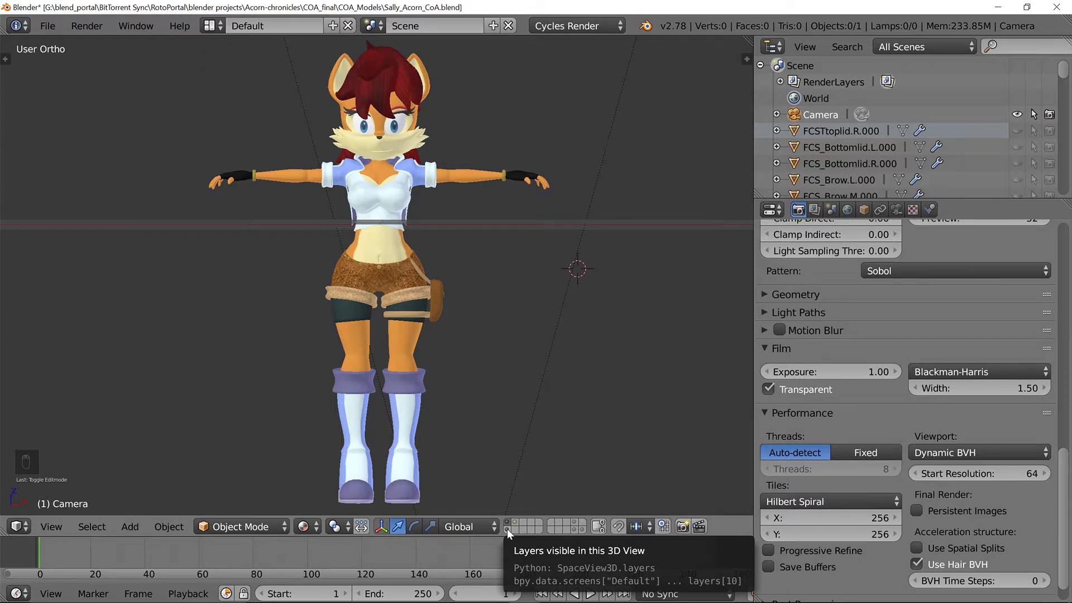
pyautogui.keyDown('shift'); pyautogui.click(507, 528); pyautogui.keyUp('shift')
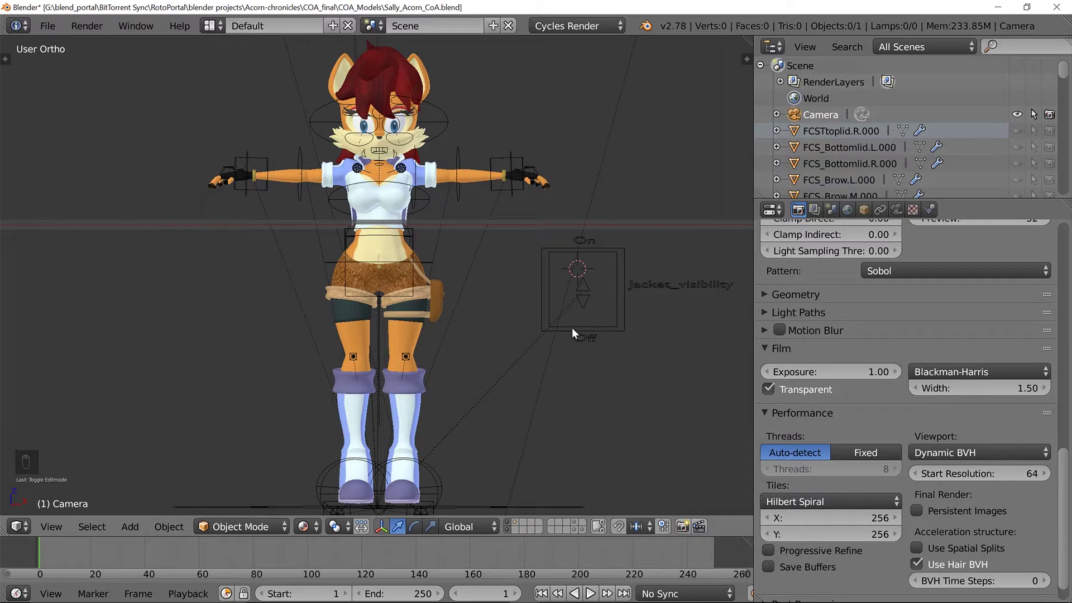
pyautogui.scroll(4, 571, 246)
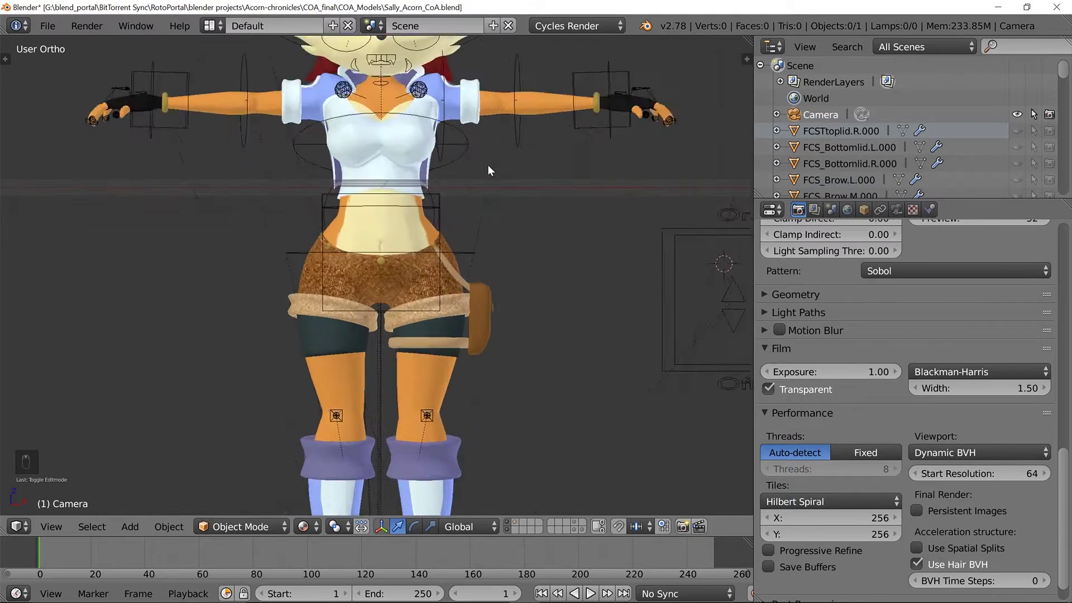
pyautogui.keyDown('shift'); pyautogui.moveTo(487, 165); pyautogui.dragTo(439, 325, button='middle'); pyautogui.keyUp('shift')
# Select the rig's left forearm control (forearmfk.L) and focus the view on it.
pyautogui.rightClick(647, 206)
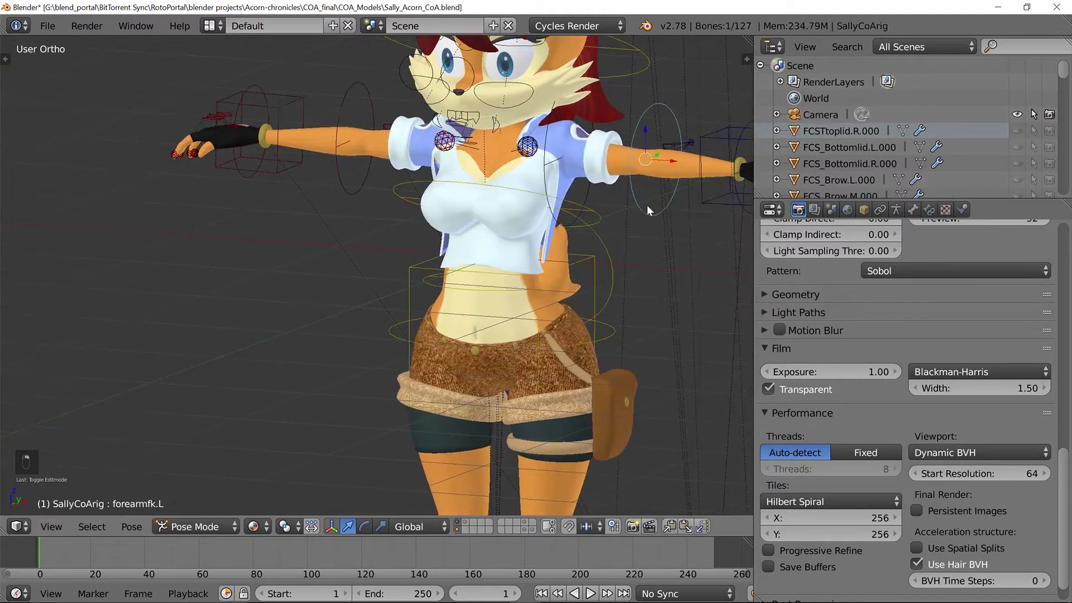
pyautogui.press('KP_Decimal')
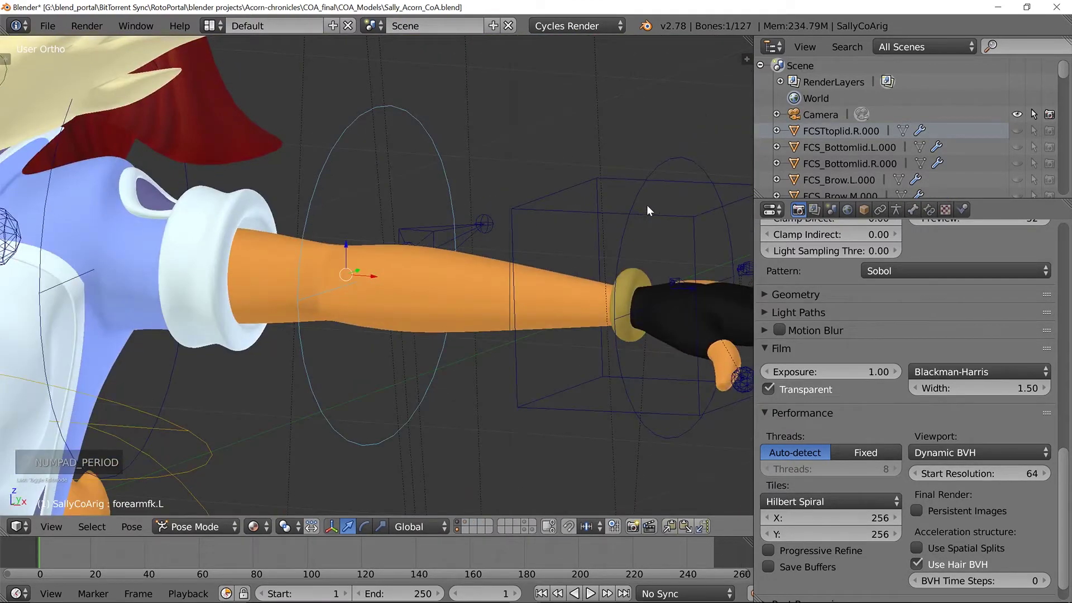
pyautogui.scroll(-6, 617, 189)
pyautogui.moveTo(461, 265); pyautogui.dragTo(488, 259, button='middle')
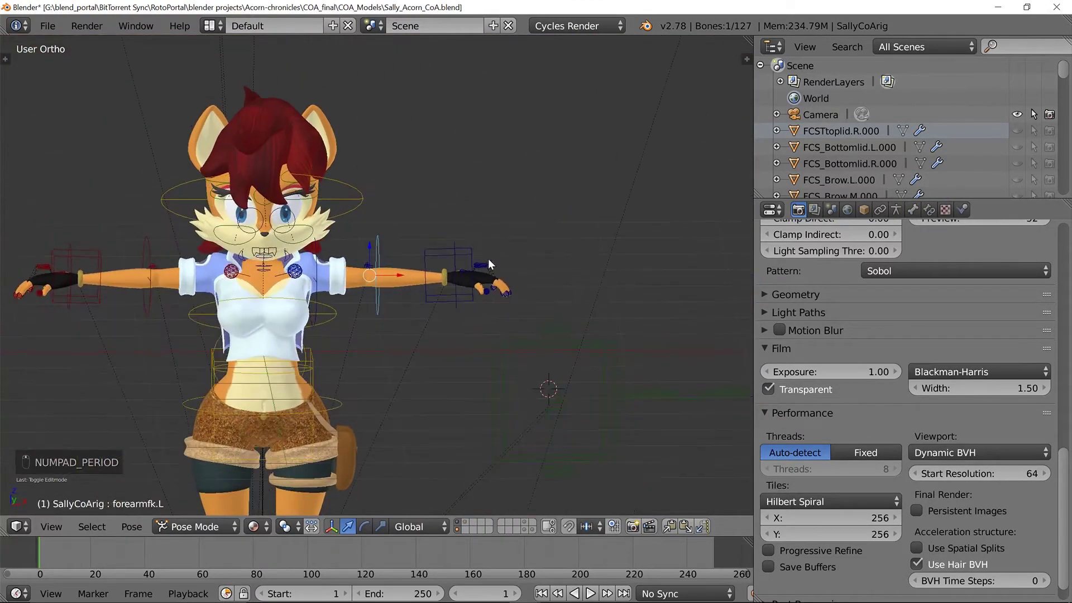
# Set the viewport to the front orthographic view and open the armature data settings of the rig.
pyautogui.keyDown('shift'); pyautogui.moveTo(388, 329); pyautogui.dragTo(456, 264, button='middle'); pyautogui.keyUp('shift')
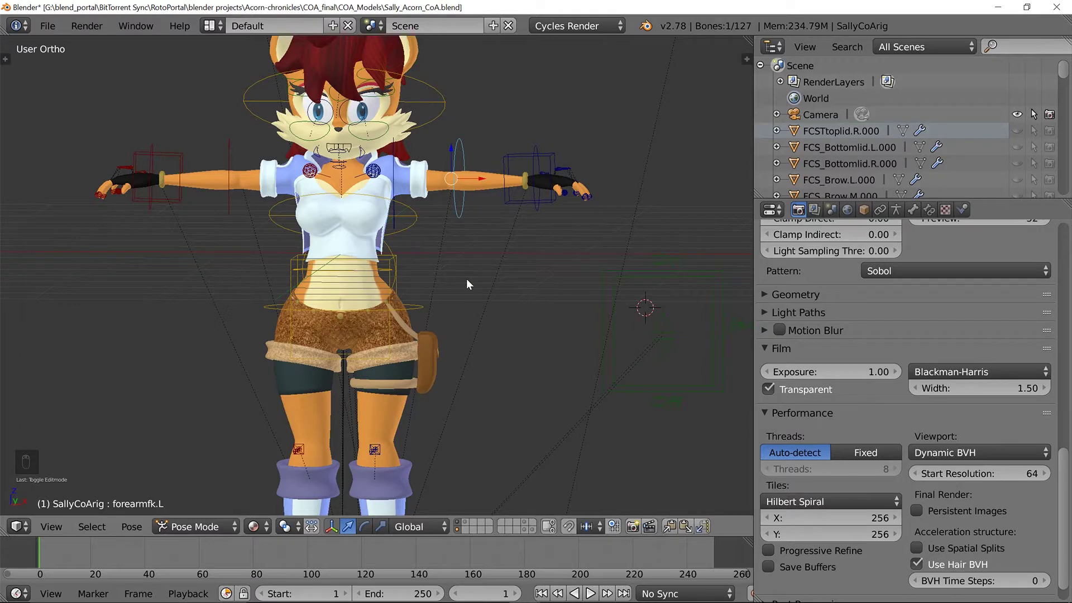
pyautogui.moveTo(467, 279); pyautogui.dragTo(441, 263, button='middle')
pyautogui.press('KP_1')
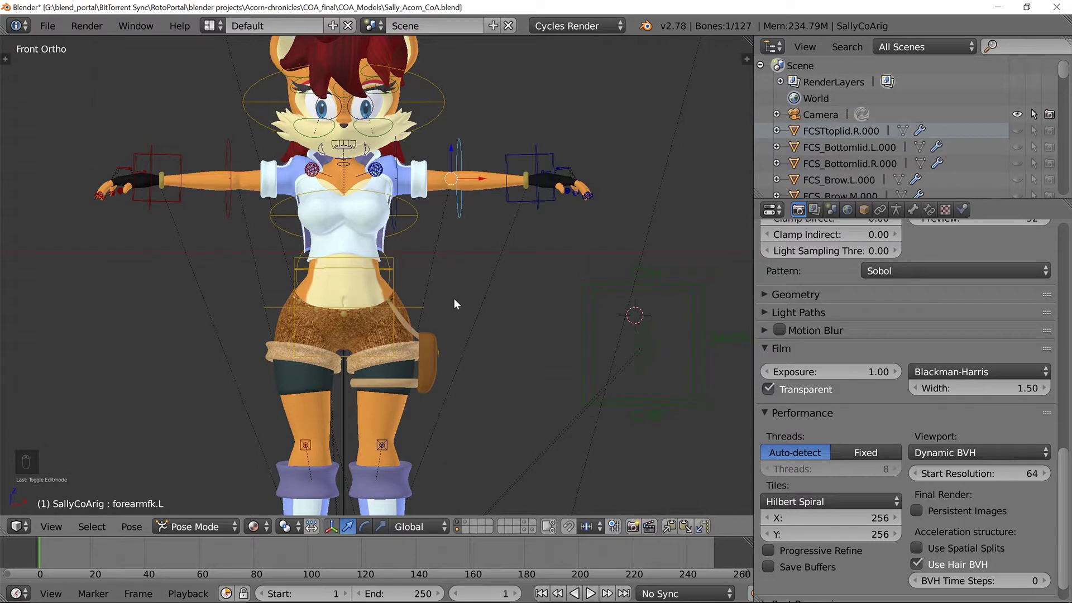
pyautogui.scroll(-4, 455, 302)
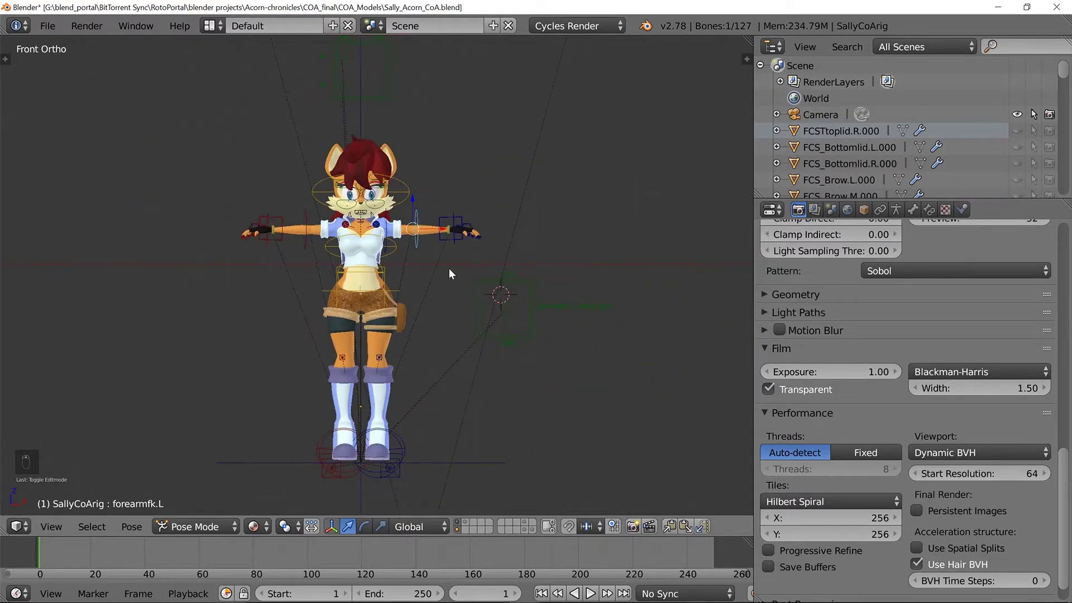
pyautogui.keyDown('shift'); pyautogui.moveTo(448, 268); pyautogui.dragTo(479, 280, button='middle'); pyautogui.keyUp('shift')
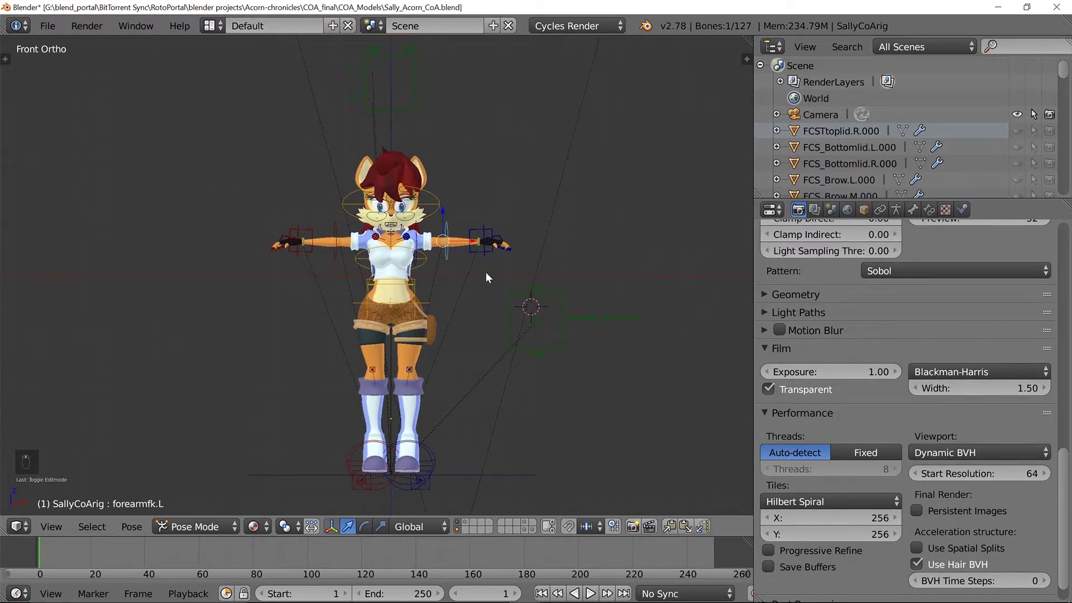
pyautogui.scroll(2, 485, 277)
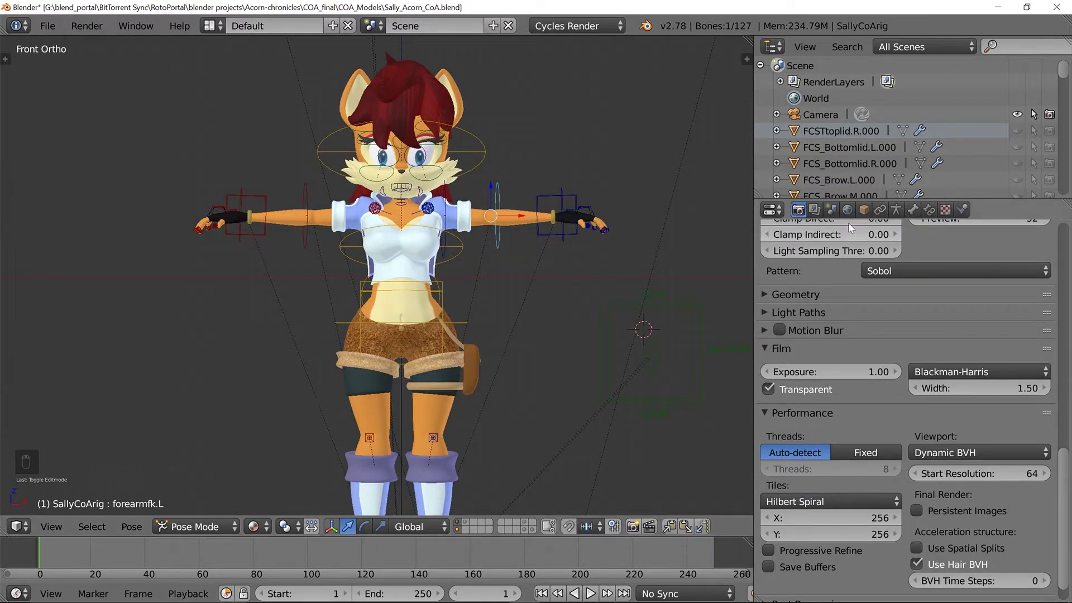
pyautogui.click(897, 210)
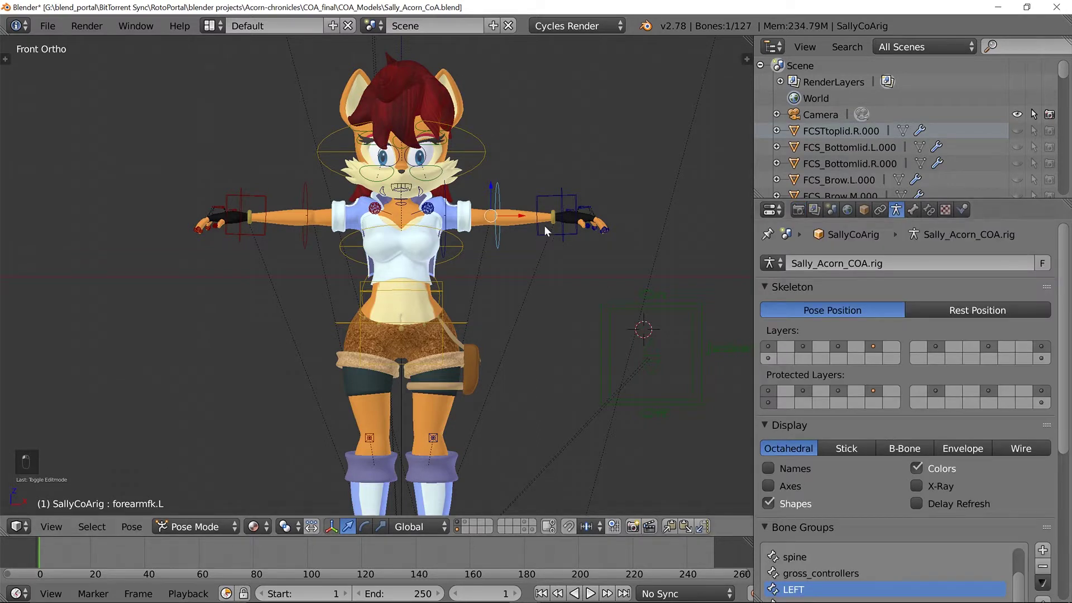
# Select the left hand IK control, the right hand IK control and the jacket toggle switch one after another.
pyautogui.rightClick(555, 235)
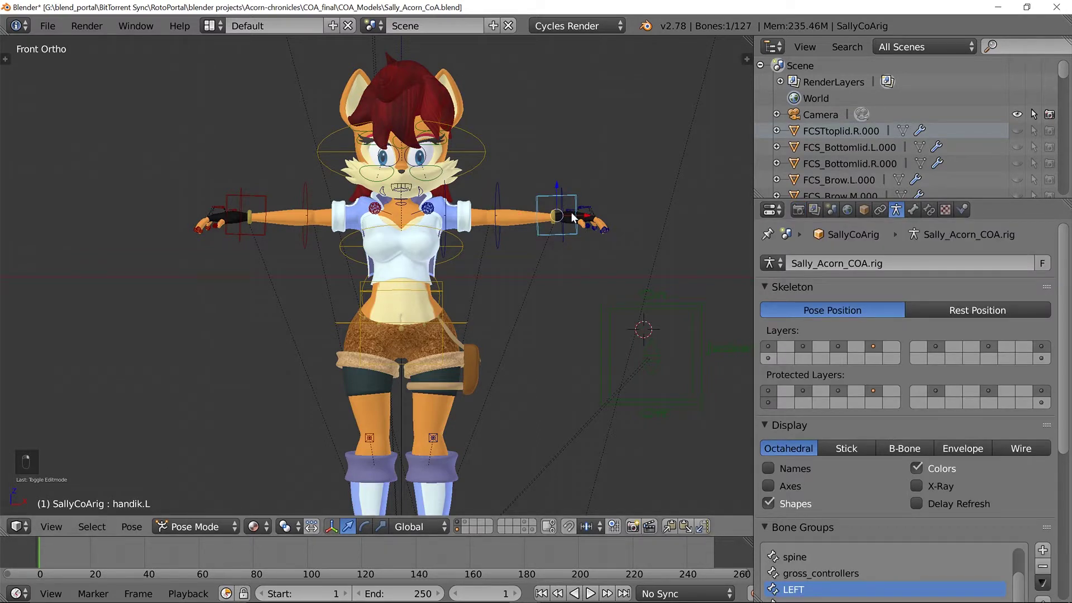
pyautogui.rightClick(250, 233)
pyautogui.keyDown('shift'); pyautogui.moveTo(588, 390); pyautogui.dragTo(458, 274, button='middle'); pyautogui.keyUp('shift')
pyautogui.rightClick(518, 245)
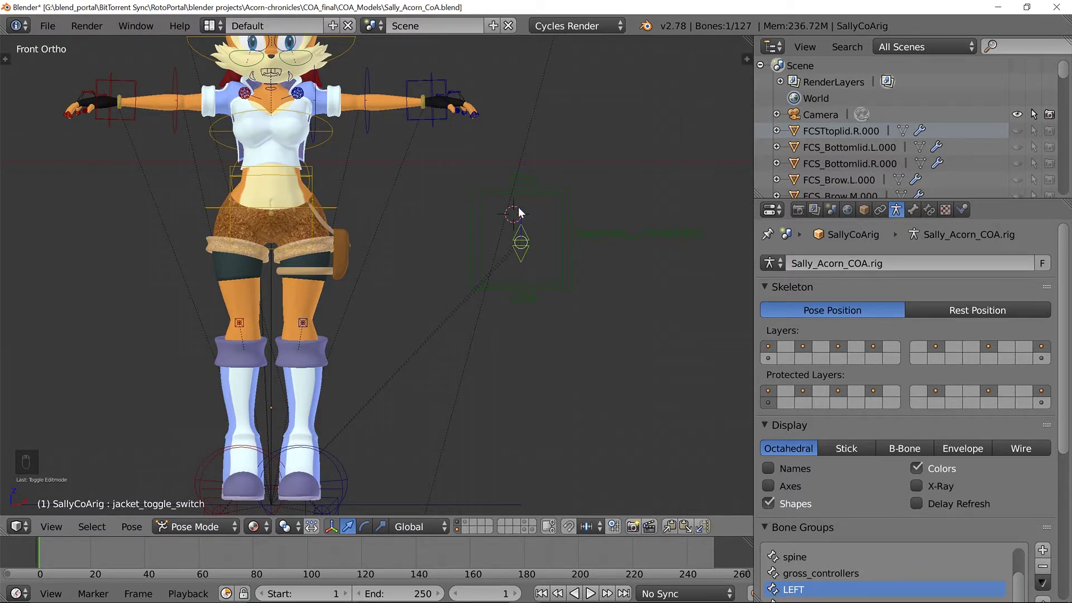
# Select the eye tracking control (eye_rig_track) and the bone Bone.002 in turn.
pyautogui.keyDown('shift'); pyautogui.moveTo(518, 210); pyautogui.dragTo(481, 310, button='middle'); pyautogui.keyUp('shift')
pyautogui.scroll(5, 465, 306)
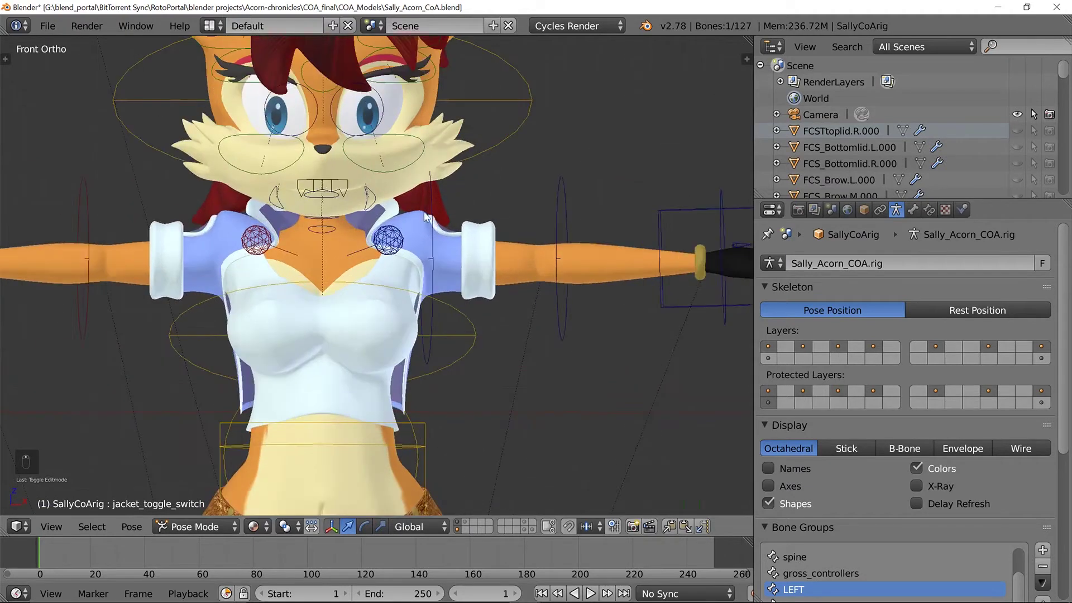
pyautogui.rightClick(346, 133)
pyautogui.scroll(-6, 538, 316)
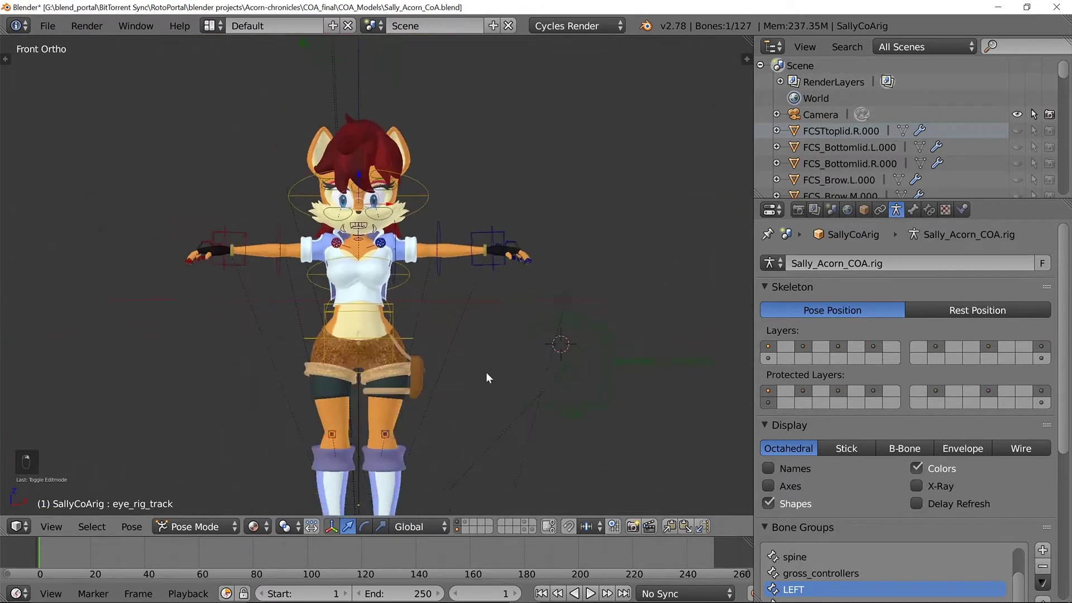
pyautogui.scroll(1, 485, 372)
pyautogui.rightClick(443, 452)
# Select the hips control and the spine control at the character's waist in turn.
pyautogui.moveTo(444, 452); pyautogui.dragTo(503, 313, button='middle')
pyautogui.scroll(4, 445, 288)
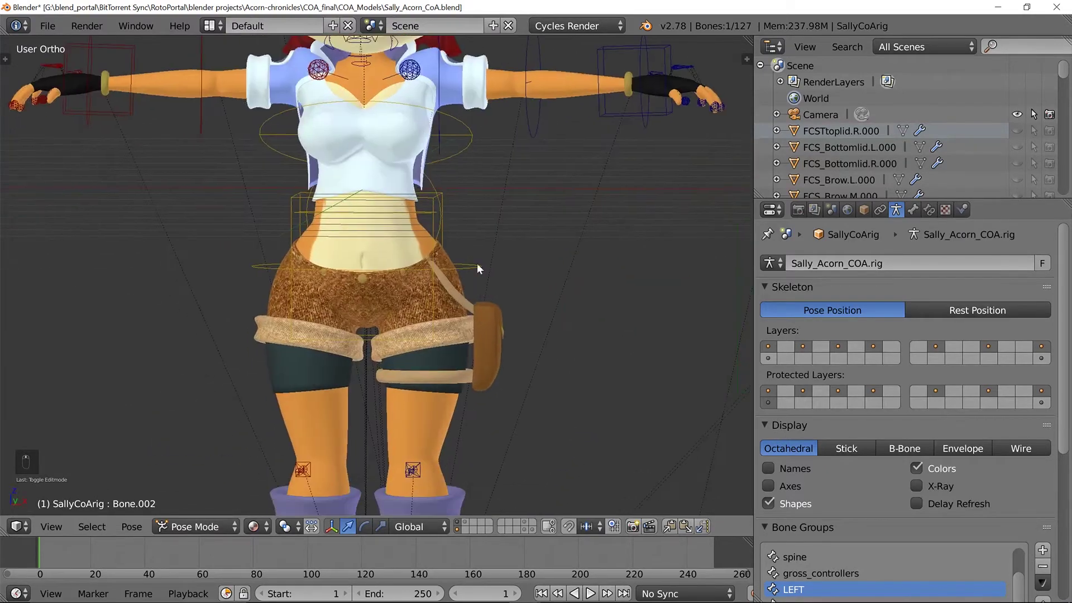
pyautogui.rightClick(471, 265)
pyautogui.moveTo(469, 269); pyautogui.dragTo(426, 195, button='middle')
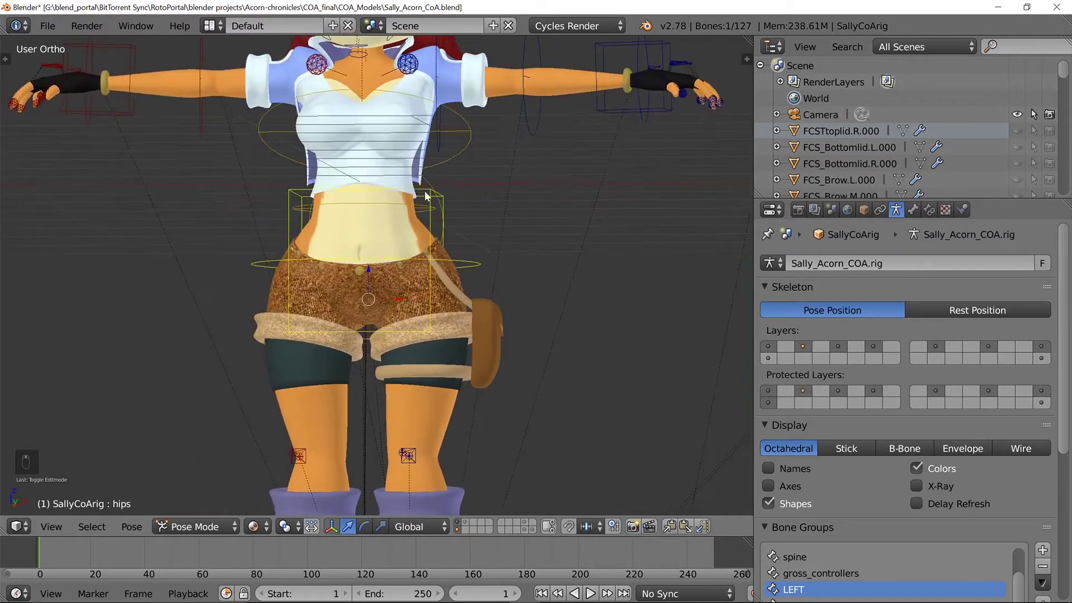
pyautogui.rightClick(407, 201)
pyautogui.rightClick(406, 203)
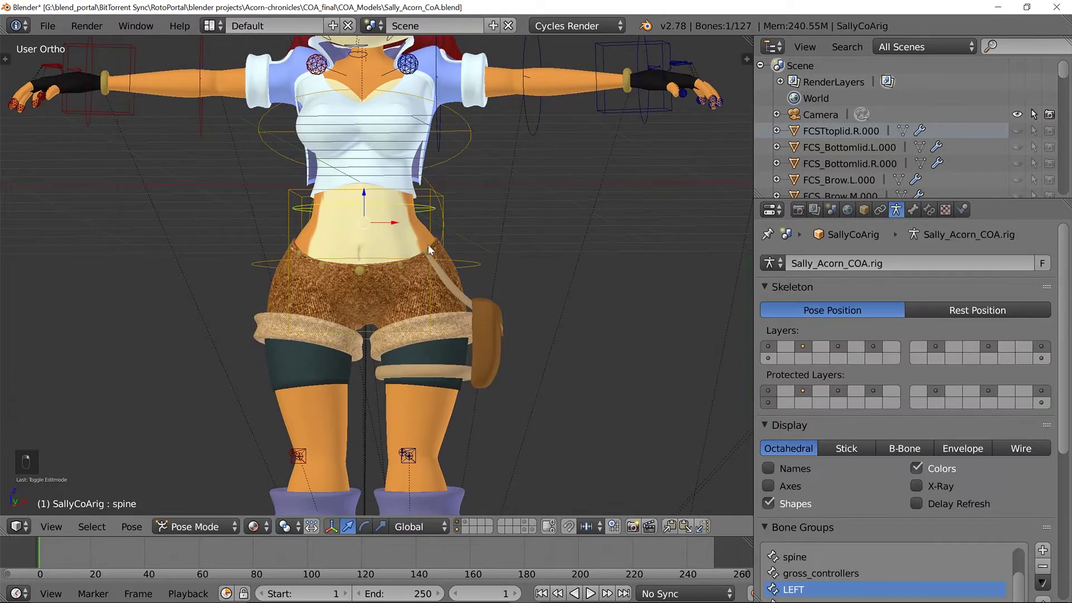
# Select the neck control, the chest control (spine.001) and the hips control one after another.
pyautogui.moveTo(427, 243); pyautogui.dragTo(492, 229, button='middle')
pyautogui.rightClick(464, 128)
pyautogui.rightClick(510, 118)
pyautogui.scroll(-3, 479, 196)
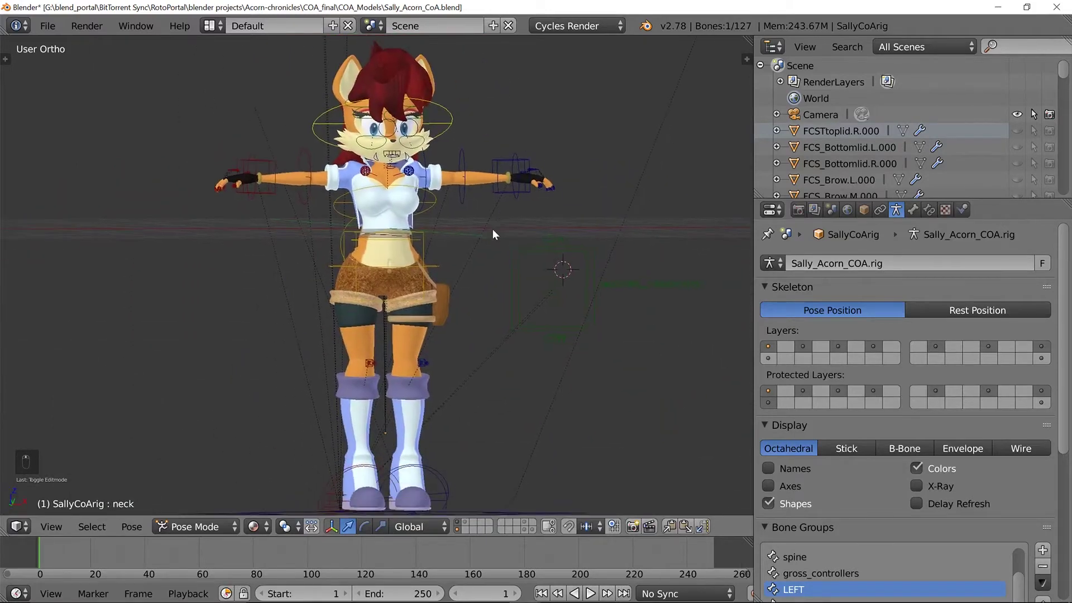
pyautogui.scroll(3, 478, 234)
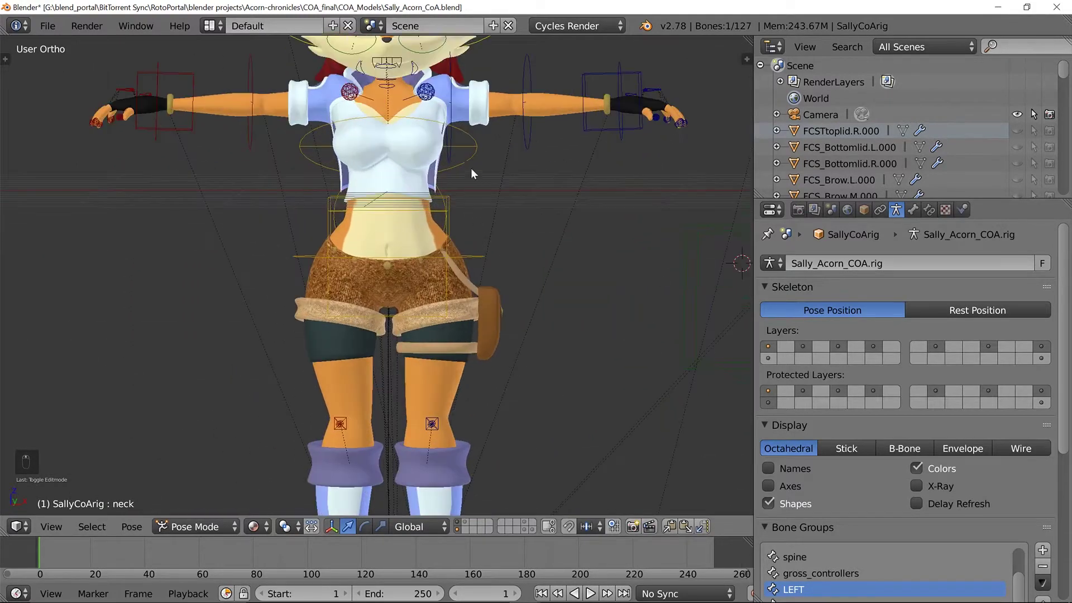
pyautogui.rightClick(474, 151)
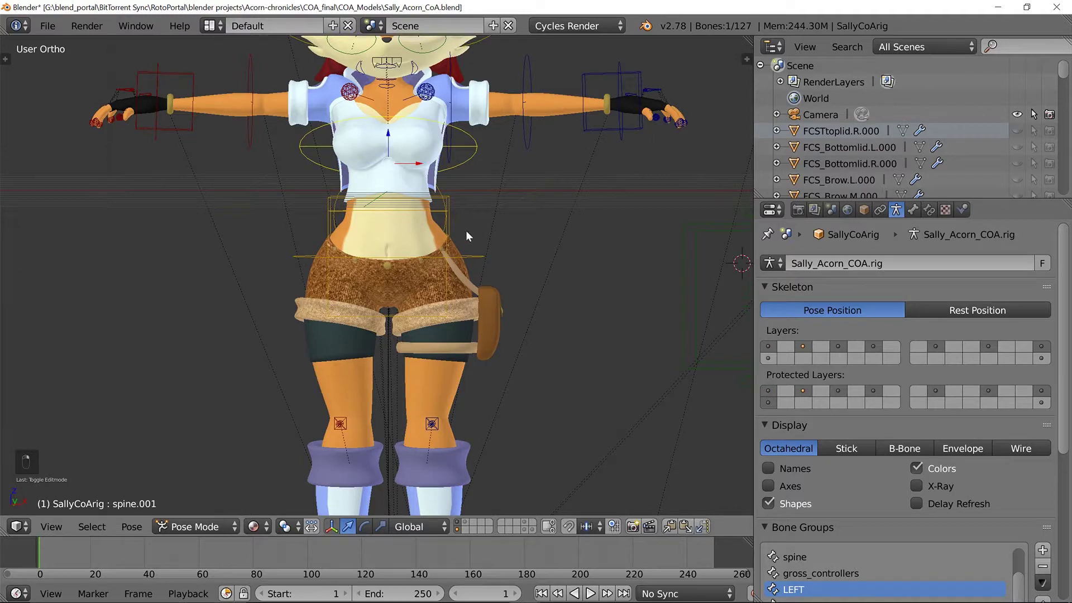
pyautogui.rightClick(447, 206)
pyautogui.moveTo(569, 213)
pyautogui.mouseDown(button='middle')
pyautogui.moveTo(482, 227)
pyautogui.moveTo(574, 211)
pyautogui.mouseUp(button='middle')
pyautogui.scroll(-3, 575, 211)
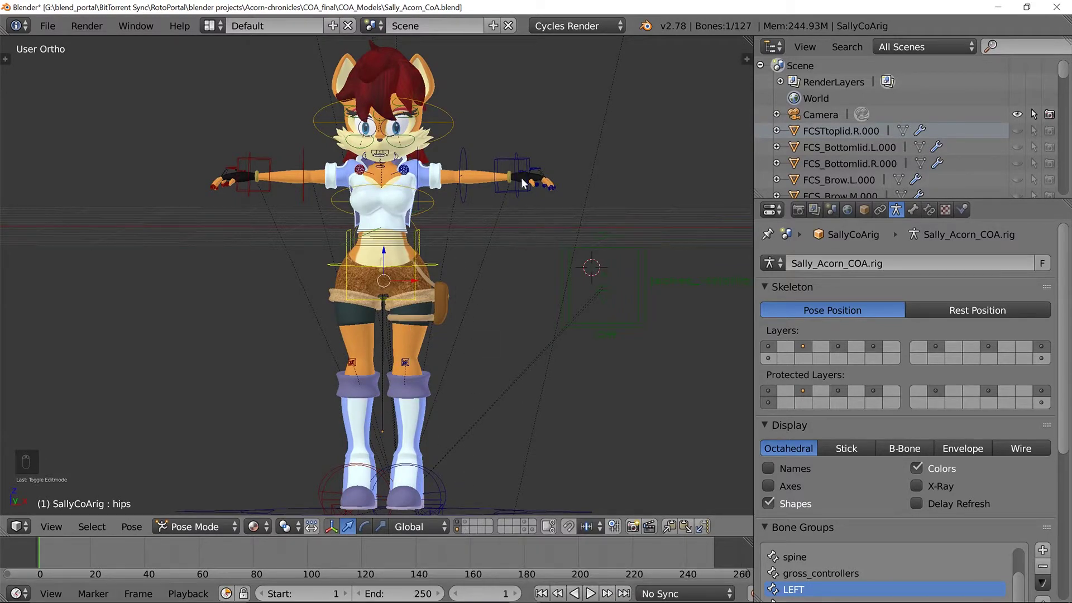
pyautogui.moveTo(492, 194); pyautogui.dragTo(499, 194, button='middle')
pyautogui.scroll(4, 500, 195)
pyautogui.scroll(-4, 498, 173)
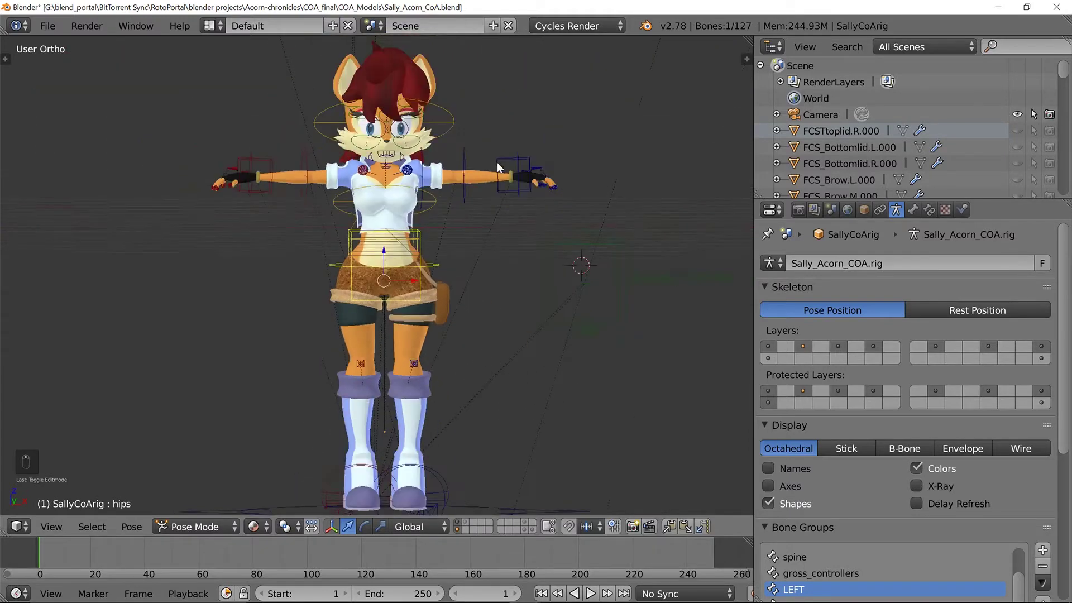
pyautogui.scroll(-2, 497, 162)
pyautogui.scroll(1, 457, 183)
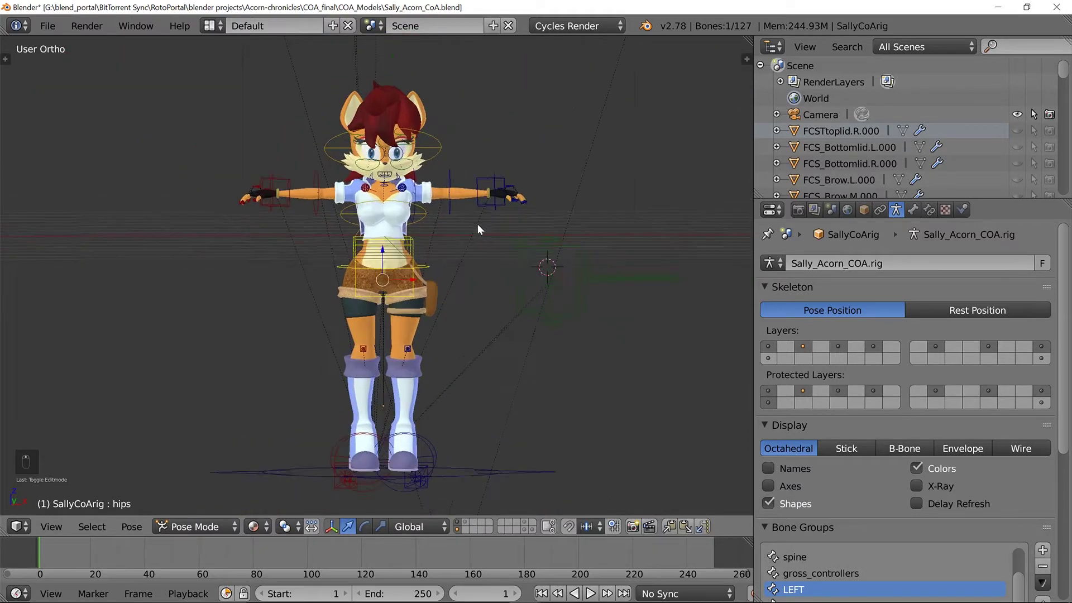
# Select the jacket visibility frame (jacket_toggle) beside the character and reselect the jacket_toggle_switch control inside it.
pyautogui.rightClick(552, 293)
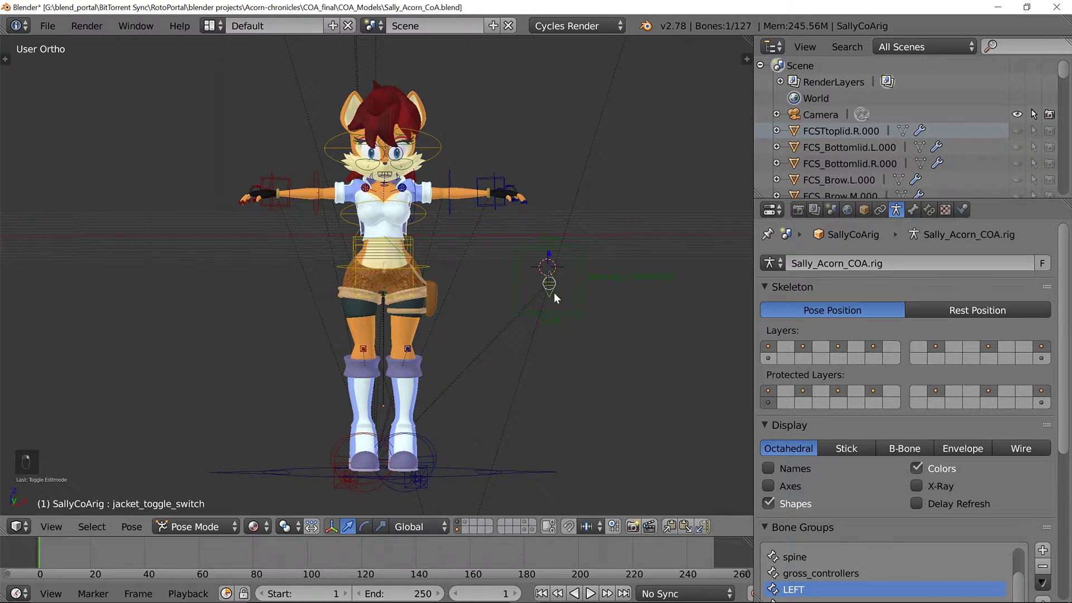
pyautogui.keyDown('shift'); pyautogui.moveTo(593, 286); pyautogui.dragTo(517, 283, button='middle'); pyautogui.keyUp('shift')
pyautogui.scroll(4, 517, 283)
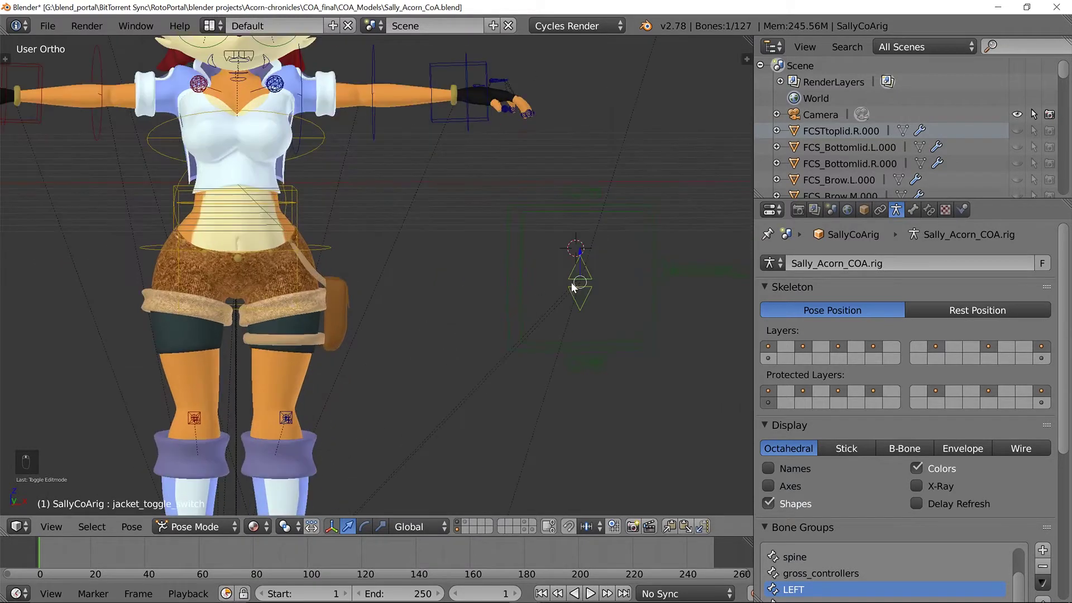
pyautogui.keyDown('shift'); pyautogui.moveTo(593, 282); pyautogui.dragTo(503, 314, button='middle'); pyautogui.keyUp('shift')
pyautogui.rightClick(594, 291)
pyautogui.scroll(-4, 356, 292)
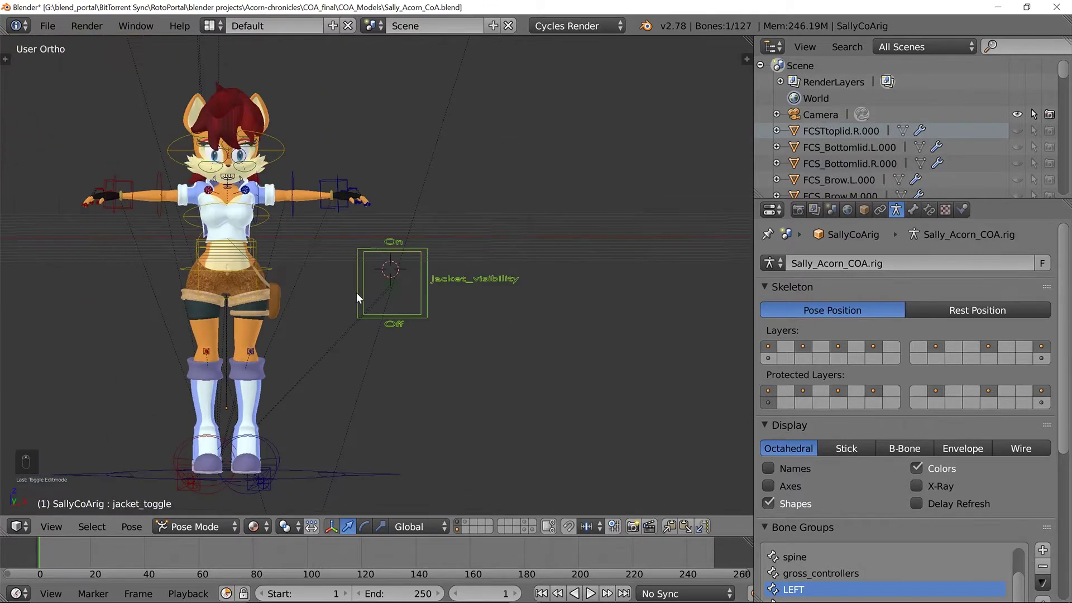
pyautogui.keyDown('shift'); pyautogui.moveTo(356, 292); pyautogui.dragTo(410, 277, button='middle'); pyautogui.keyUp('shift')
pyautogui.rightClick(423, 283)
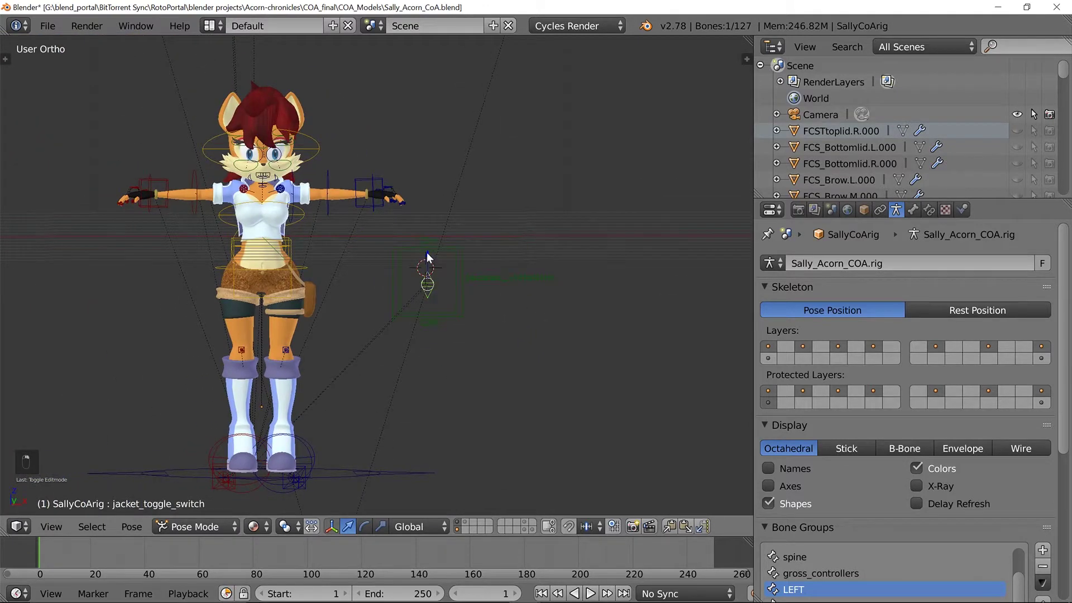
# Move the jacket_toggle_switch control down along the Z axis to hide the jacket, and clear its location again.
pyautogui.press('g')
pyautogui.press('z')
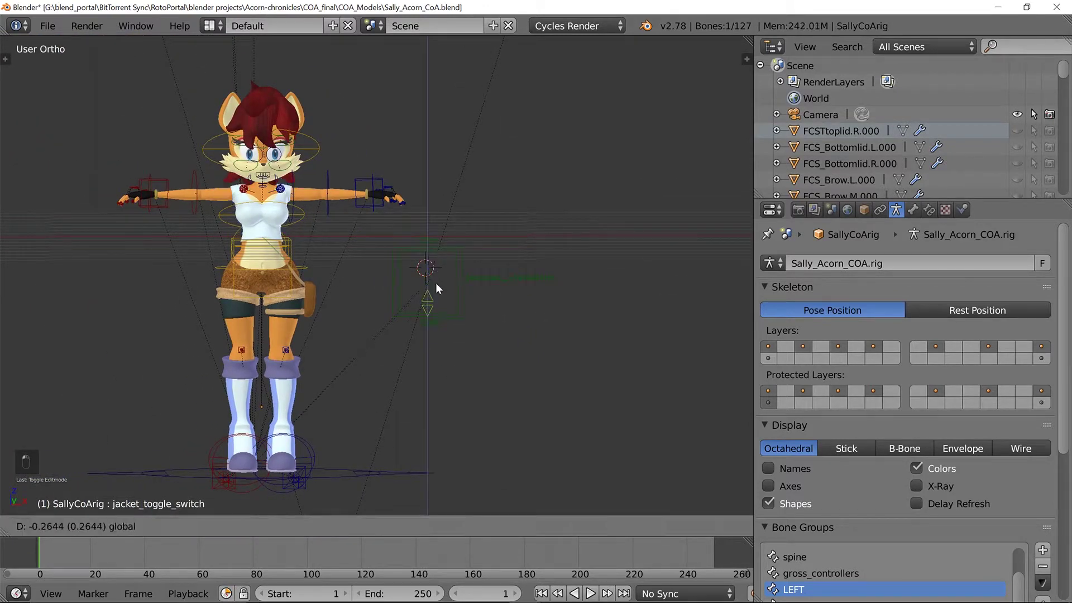
pyautogui.click(436, 282)
pyautogui.moveTo(370, 253); pyautogui.dragTo(352, 241, button='middle')
pyautogui.hotkey('alt', 'g')
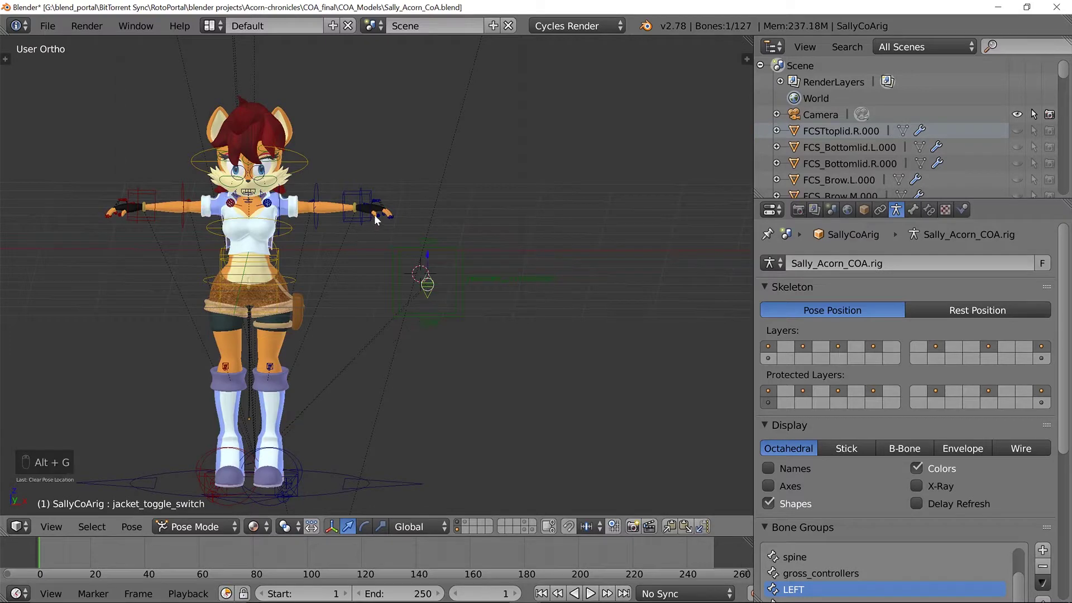
# Raise the jacket_toggle_switch control along the Z axis within its frame, keeping the jacket shown.
pyautogui.press('g')
pyautogui.press('z')
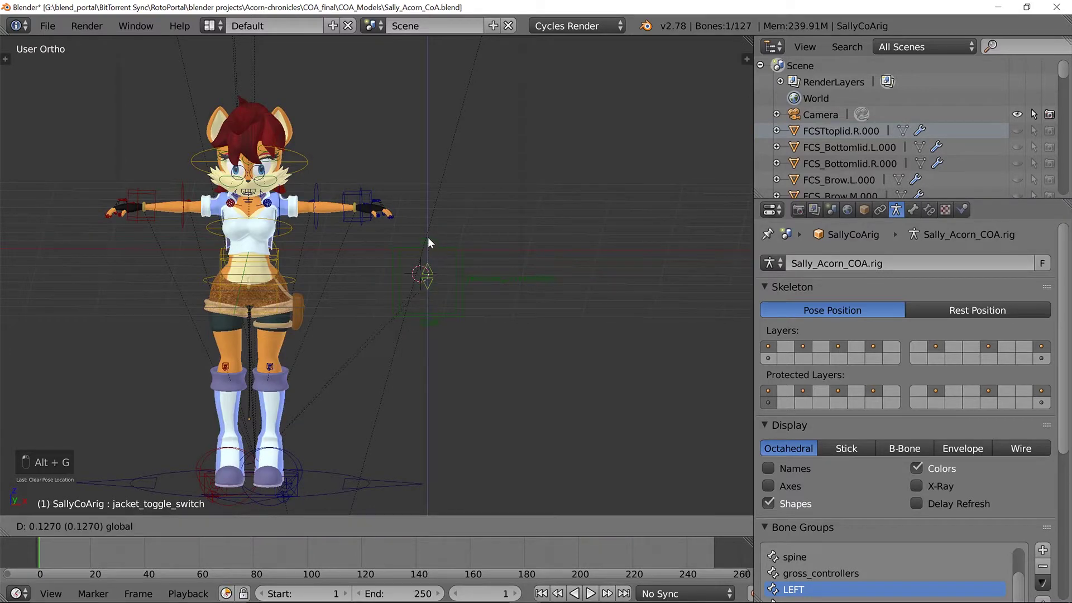
pyautogui.click(425, 304)
# Examine the character's head, jacket and arm controls up close from the front and at an angle.
pyautogui.scroll(4, 421, 285)
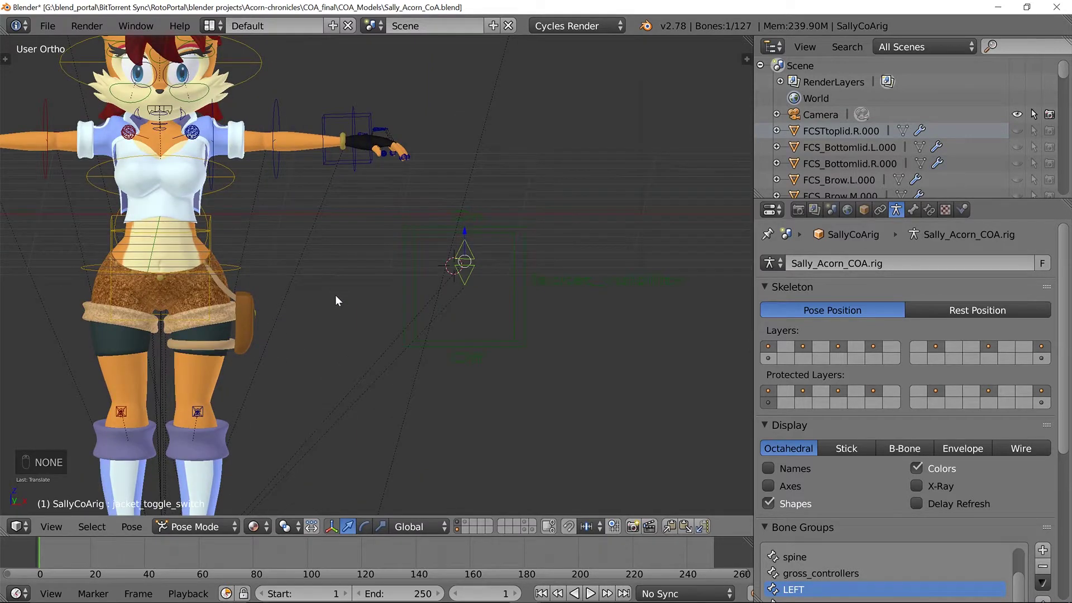
pyautogui.keyDown('shift'); pyautogui.moveTo(336, 296); pyautogui.dragTo(459, 297, button='middle'); pyautogui.keyUp('shift')
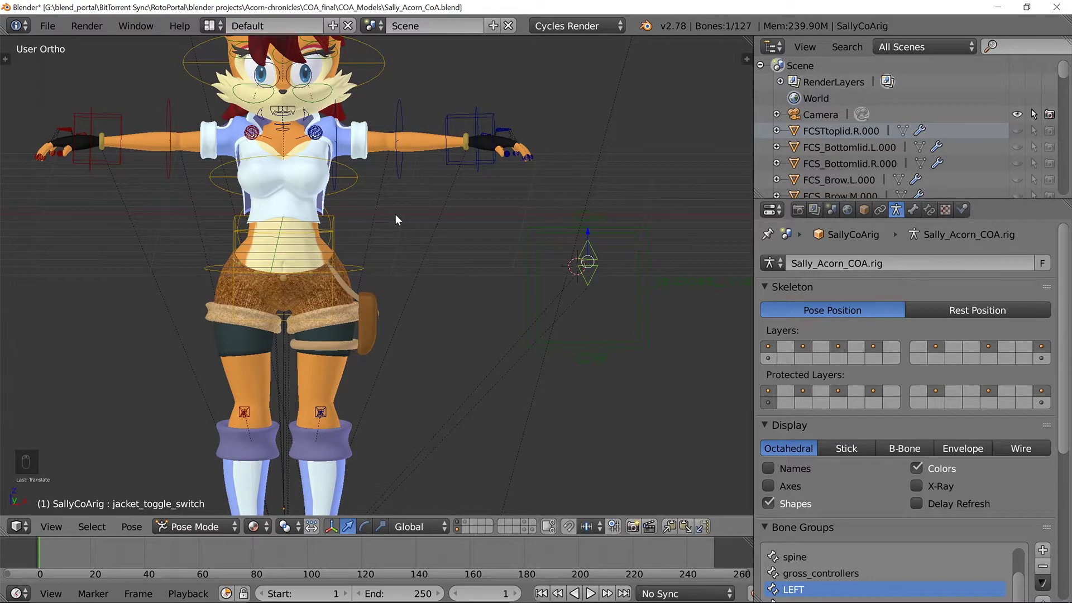
pyautogui.keyDown('shift'); pyautogui.moveTo(402, 138); pyautogui.dragTo(397, 192, button='middle'); pyautogui.keyUp('shift')
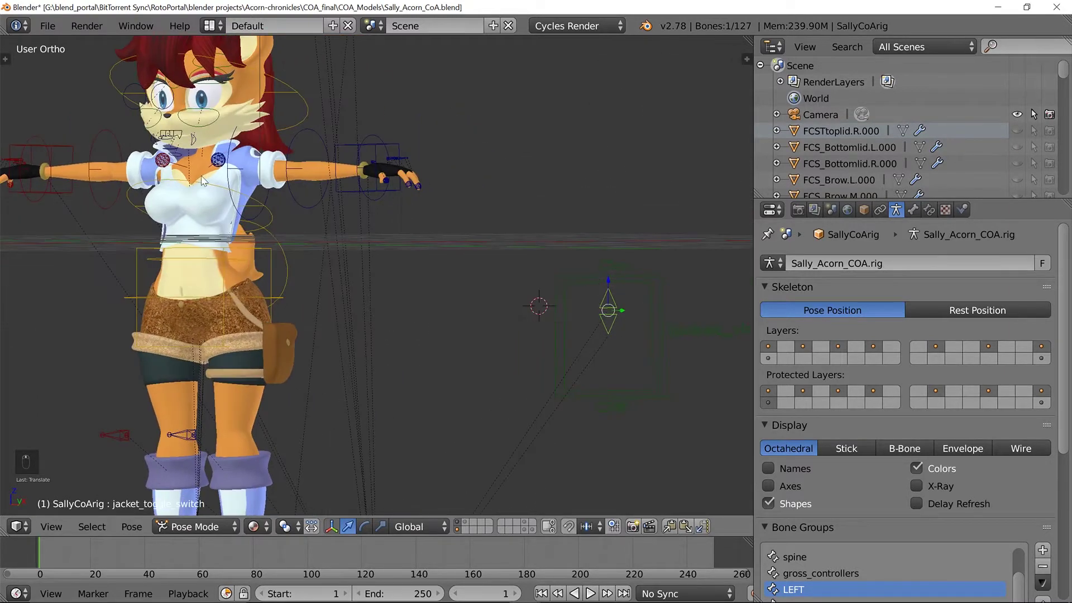
pyautogui.keyDown('shift'); pyautogui.moveTo(205, 177); pyautogui.dragTo(364, 200, button='middle'); pyautogui.keyUp('shift')
pyautogui.scroll(2, 364, 202)
pyautogui.scroll(-5, 494, 228)
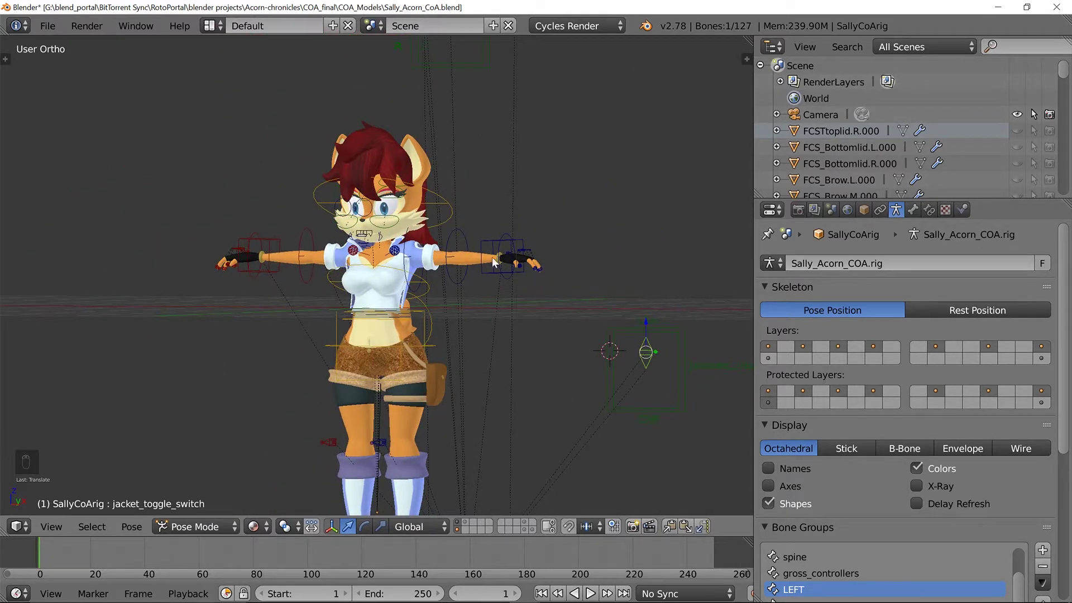
pyautogui.moveTo(460, 272); pyautogui.dragTo(470, 269, button='middle')
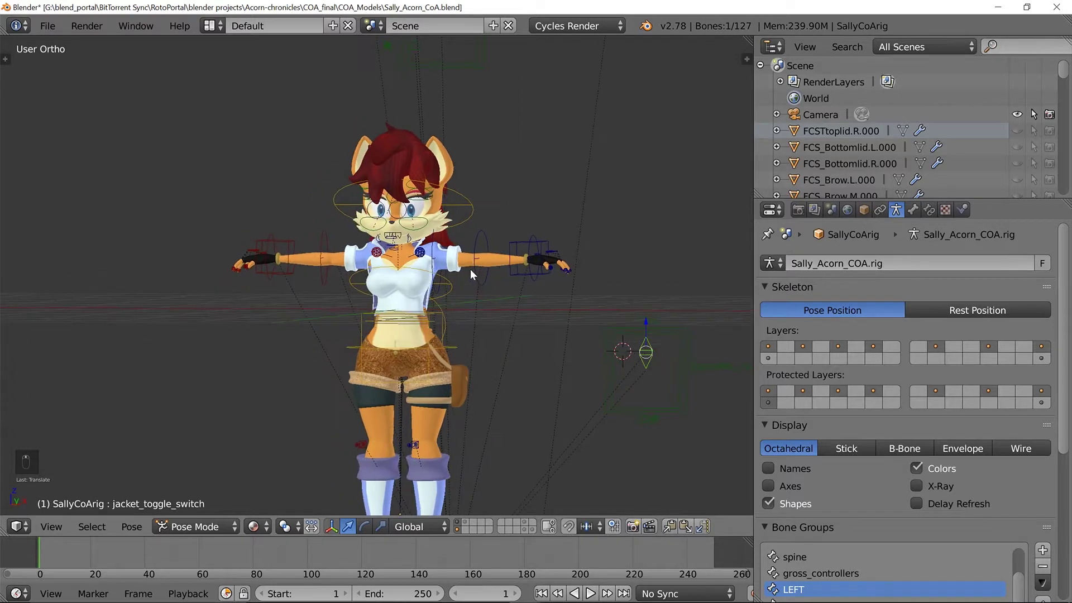
pyautogui.moveTo(506, 206); pyautogui.dragTo(448, 272, button='middle')
pyautogui.scroll(3, 436, 164)
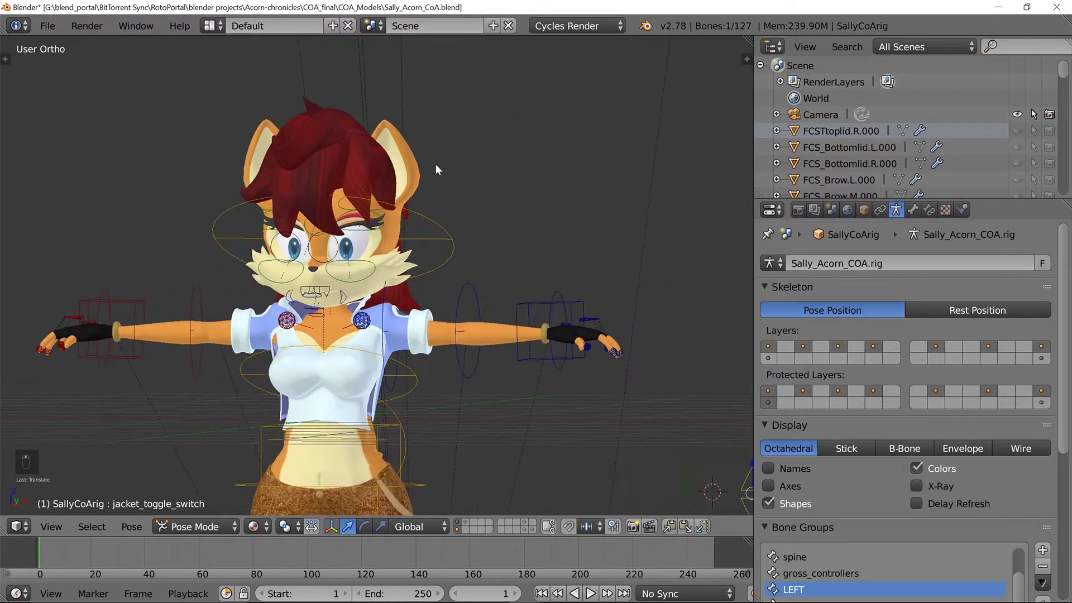
# Examine the arm IK/FK switch frame above the character's head and its place relative to the whole rig.
pyautogui.scroll(-5, 428, 287)
pyautogui.moveTo(394, 250); pyautogui.dragTo(412, 245, button='middle')
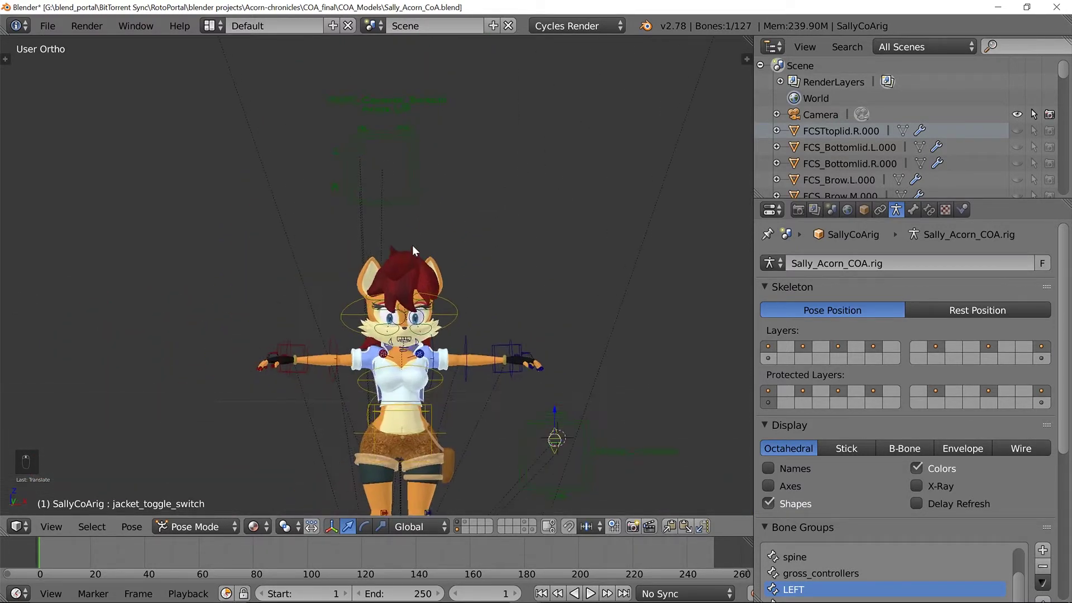
pyautogui.keyDown('shift'); pyautogui.moveTo(448, 162); pyautogui.dragTo(439, 219, button='middle'); pyautogui.keyUp('shift')
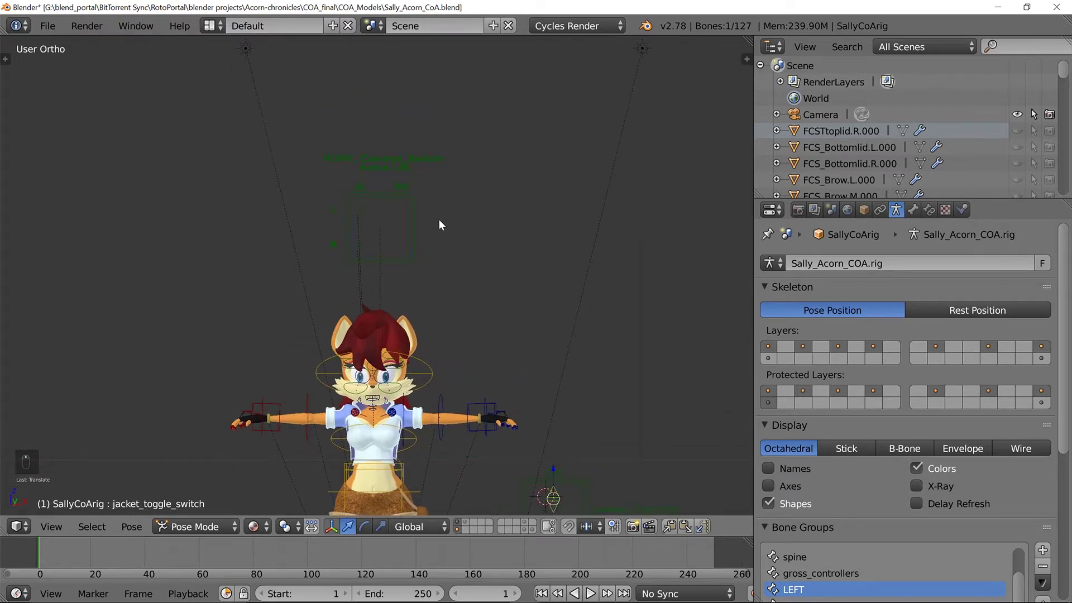
pyautogui.scroll(3, 438, 219)
pyautogui.moveTo(499, 173); pyautogui.dragTo(490, 237, button='middle')
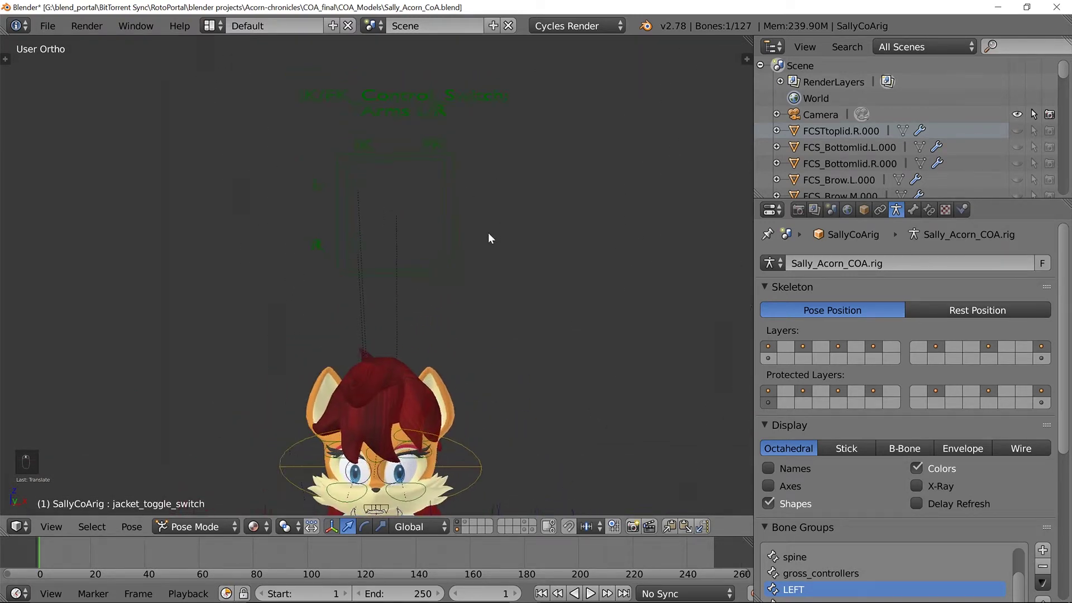
pyautogui.scroll(-3, 488, 237)
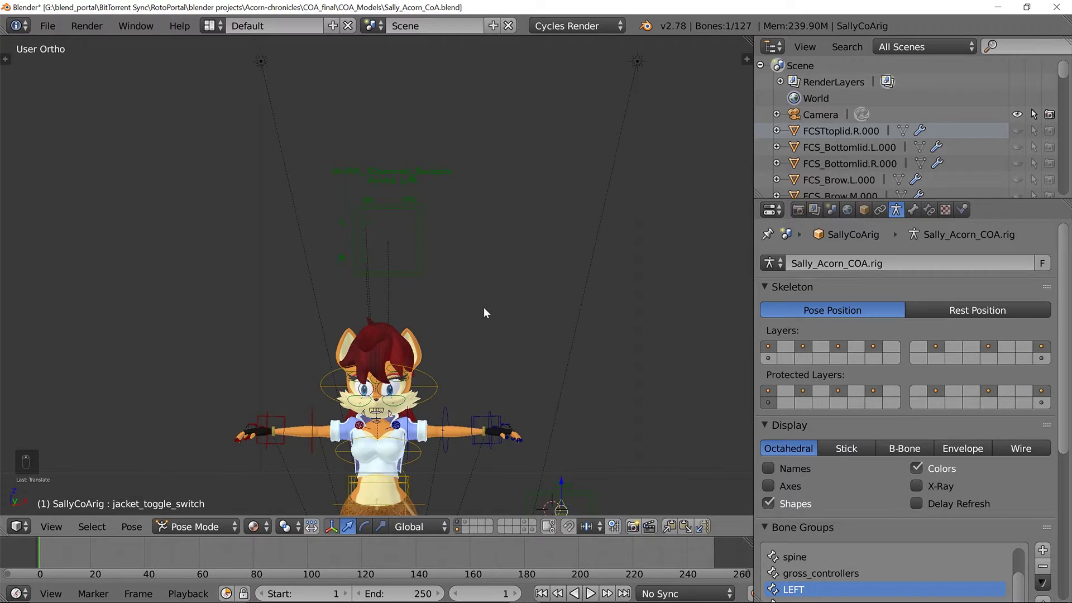
pyautogui.keyDown('shift'); pyautogui.moveTo(483, 311); pyautogui.dragTo(490, 292, button='middle'); pyautogui.keyUp('shift')
pyautogui.scroll(3, 490, 290)
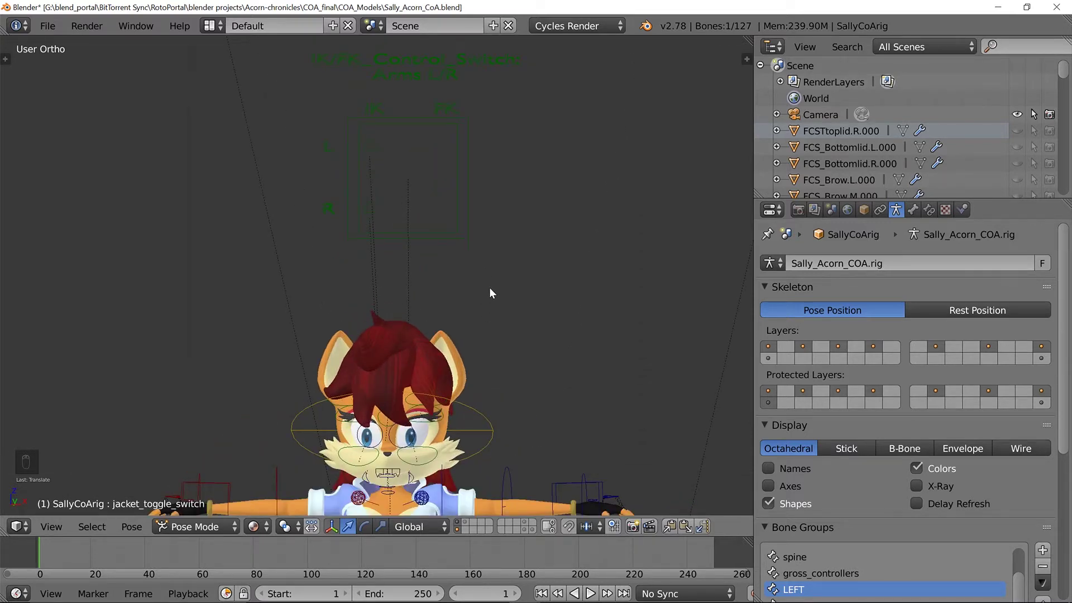
pyautogui.scroll(-3, 492, 293)
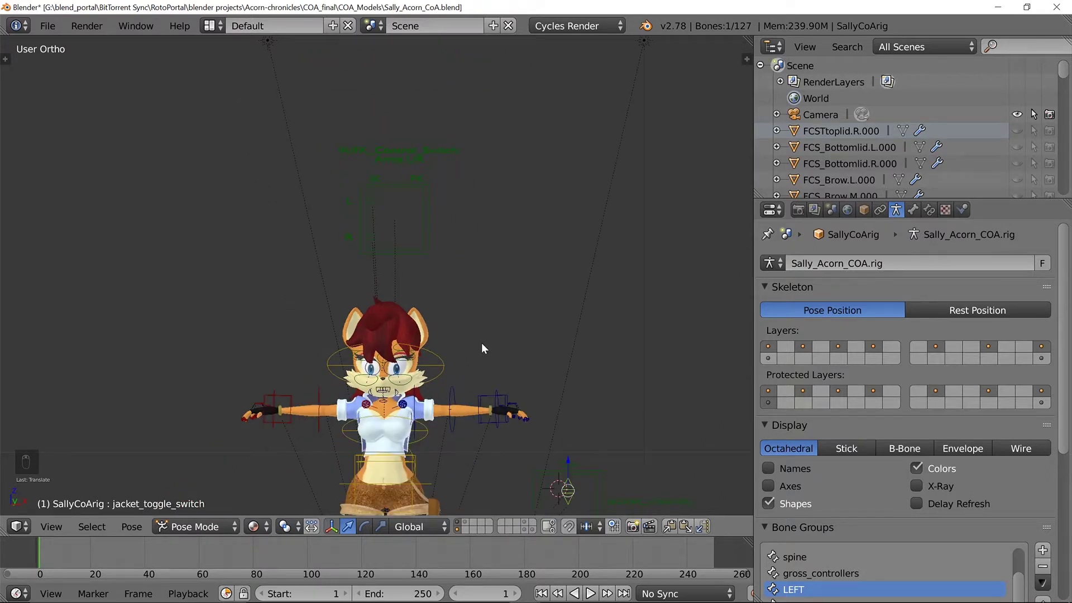
pyautogui.keyDown('shift'); pyautogui.moveTo(482, 344); pyautogui.dragTo(487, 201, button='middle'); pyautogui.keyUp('shift')
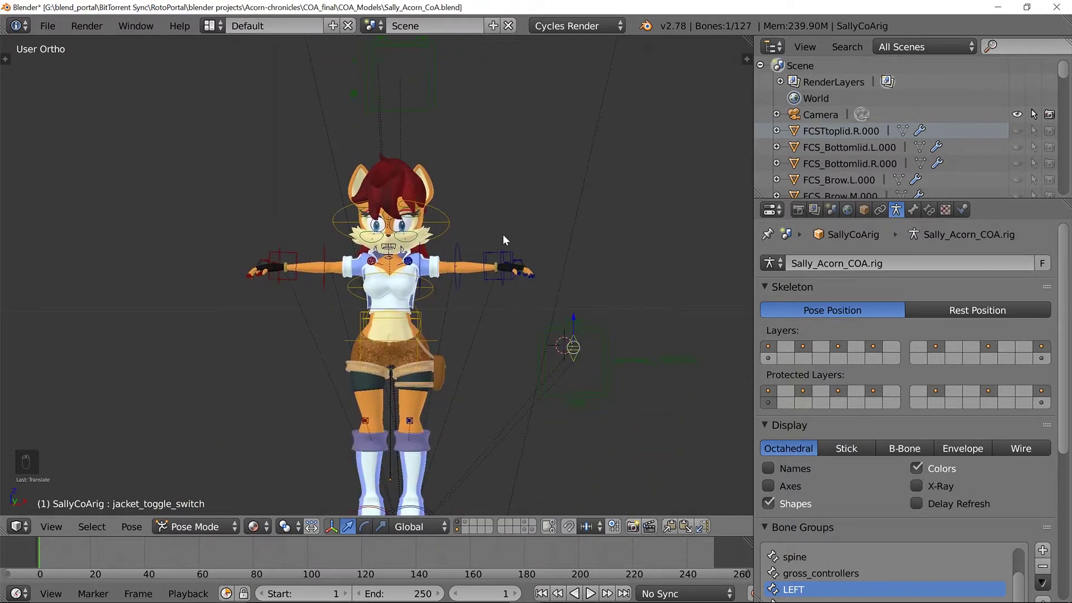
pyautogui.keyDown('shift'); pyautogui.moveTo(461, 153); pyautogui.dragTo(458, 219, button='middle'); pyautogui.keyUp('shift')
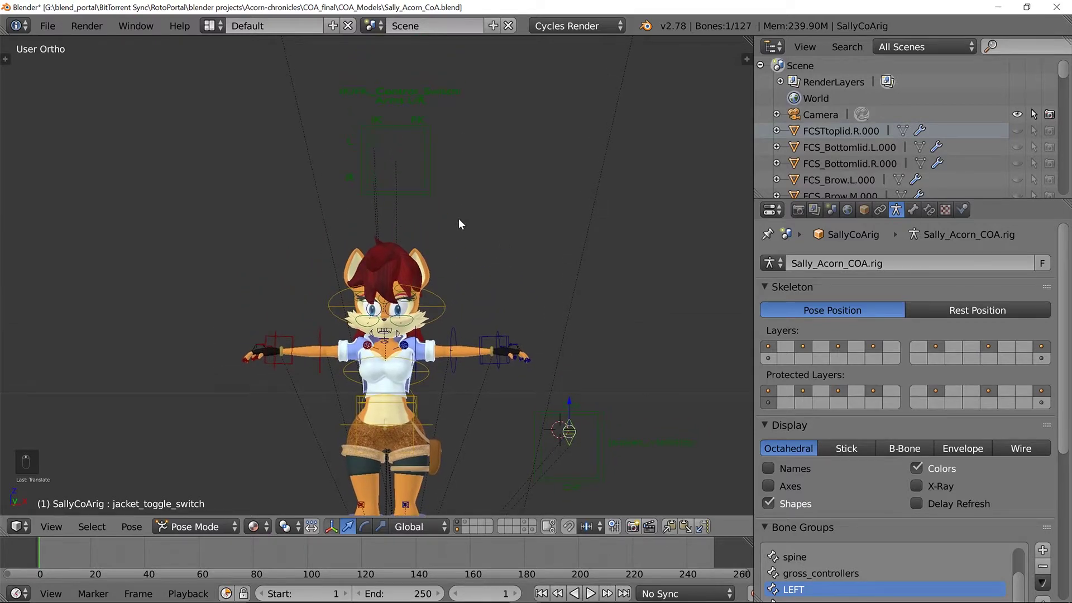
# Select the left hand IK control (handik.L) and move it inward along the X axis to bend the arm.
pyautogui.scroll(4, 462, 223)
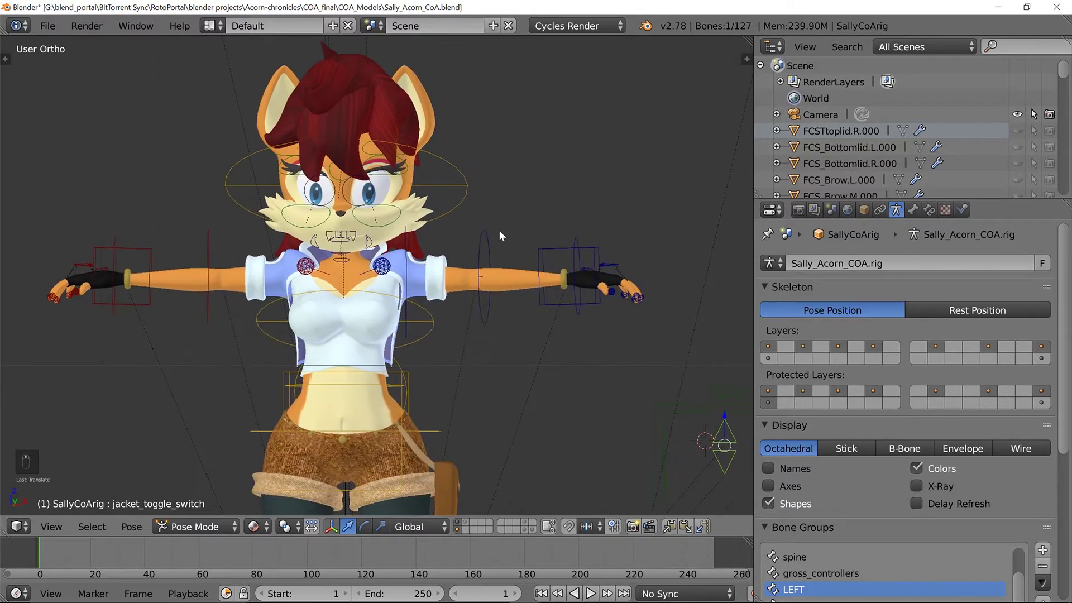
pyautogui.rightClick(553, 257)
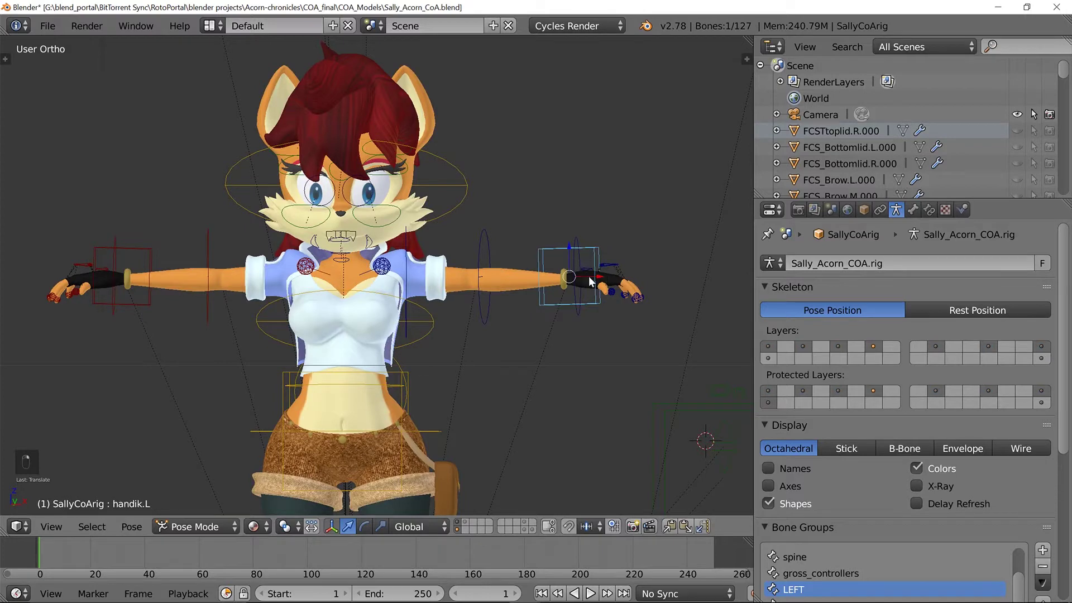
pyautogui.moveTo(593, 276); pyautogui.dragTo(541, 288)
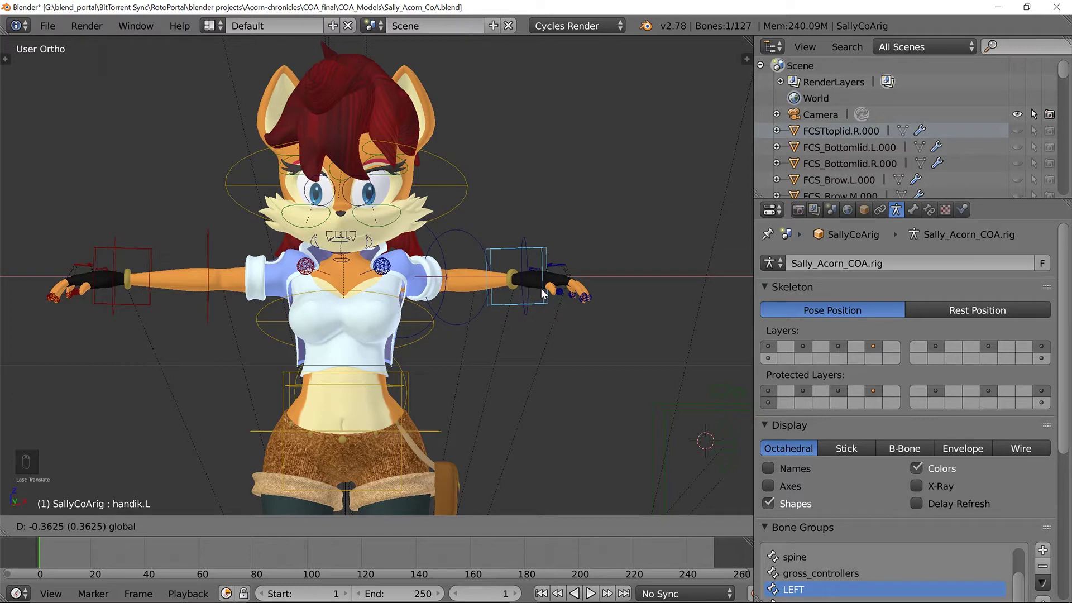
pyautogui.click(601, 233)
# Select the left elbow target (elbow_target.L) and shift it slightly toward the body along the X axis.
pyautogui.moveTo(601, 233); pyautogui.dragTo(533, 230, button='middle')
pyautogui.rightClick(579, 190)
pyautogui.scroll(2, 558, 201)
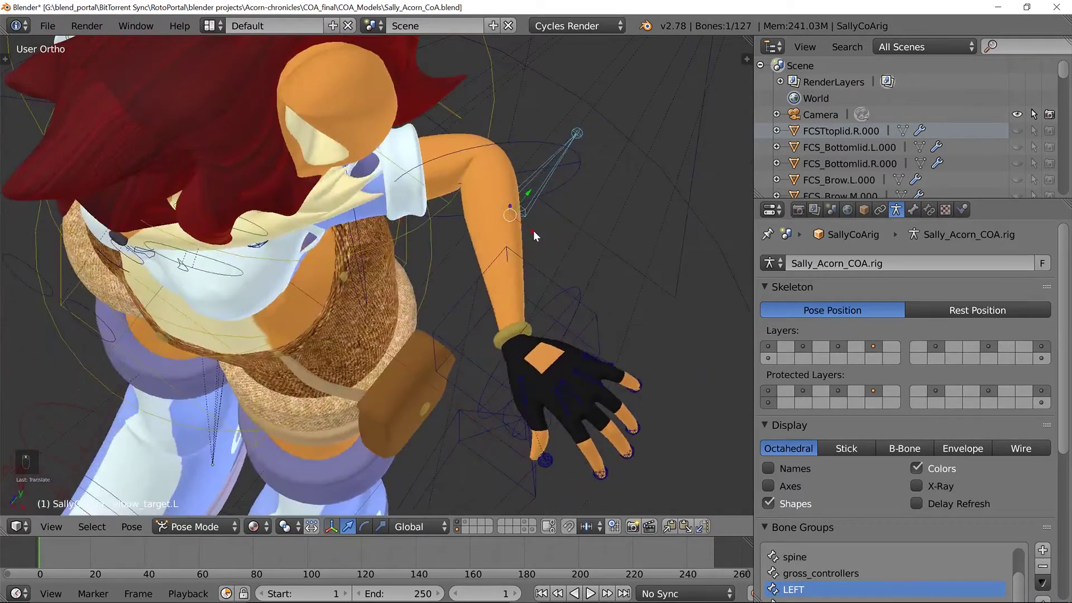
pyautogui.press('g')
pyautogui.press('z')
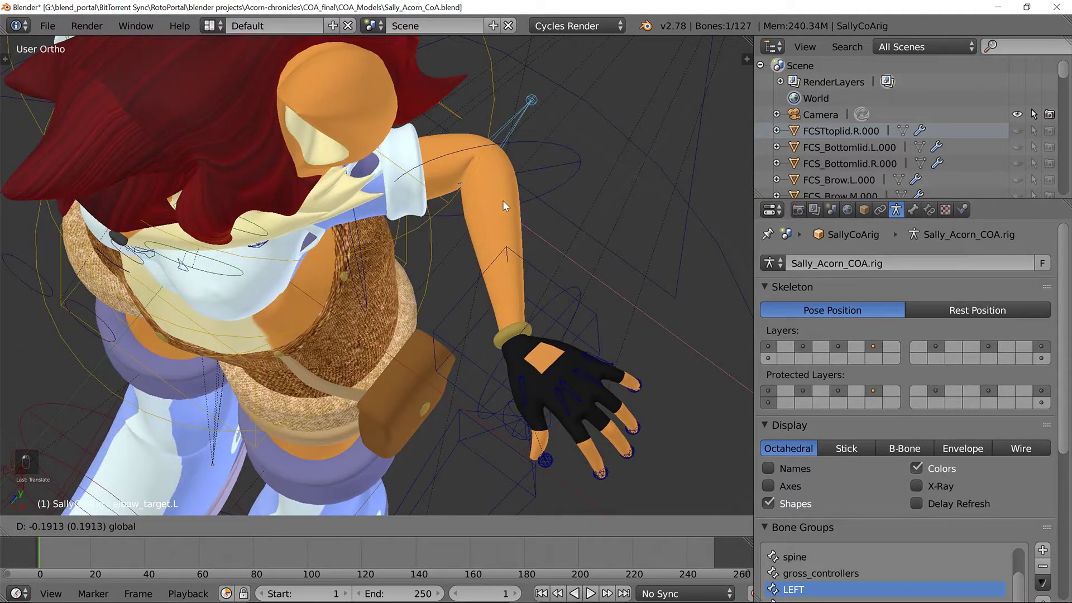
pyautogui.click(509, 183)
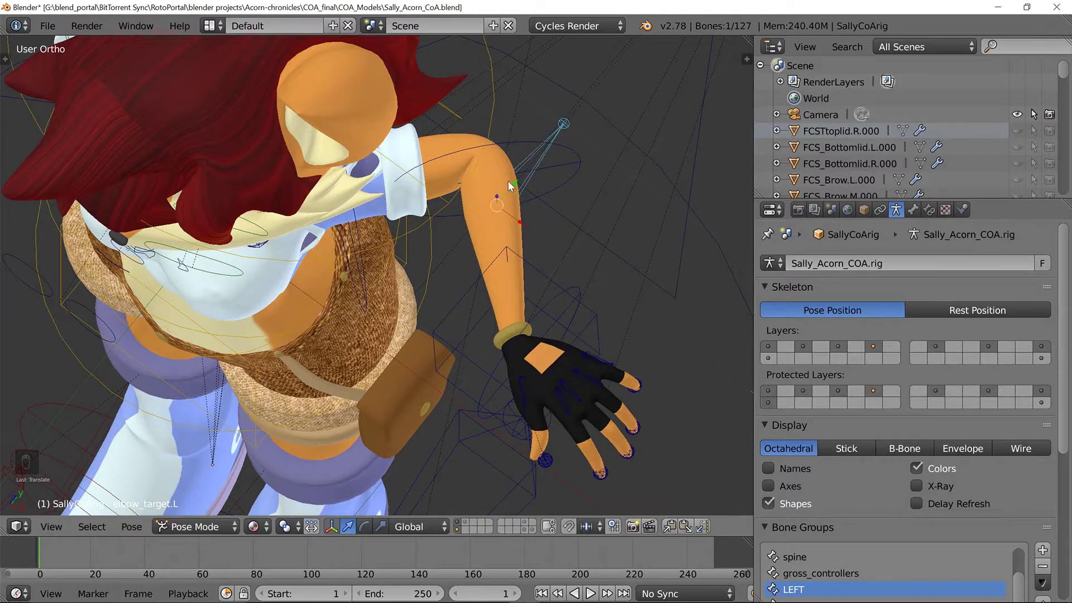
pyautogui.press('g')
pyautogui.press('z')
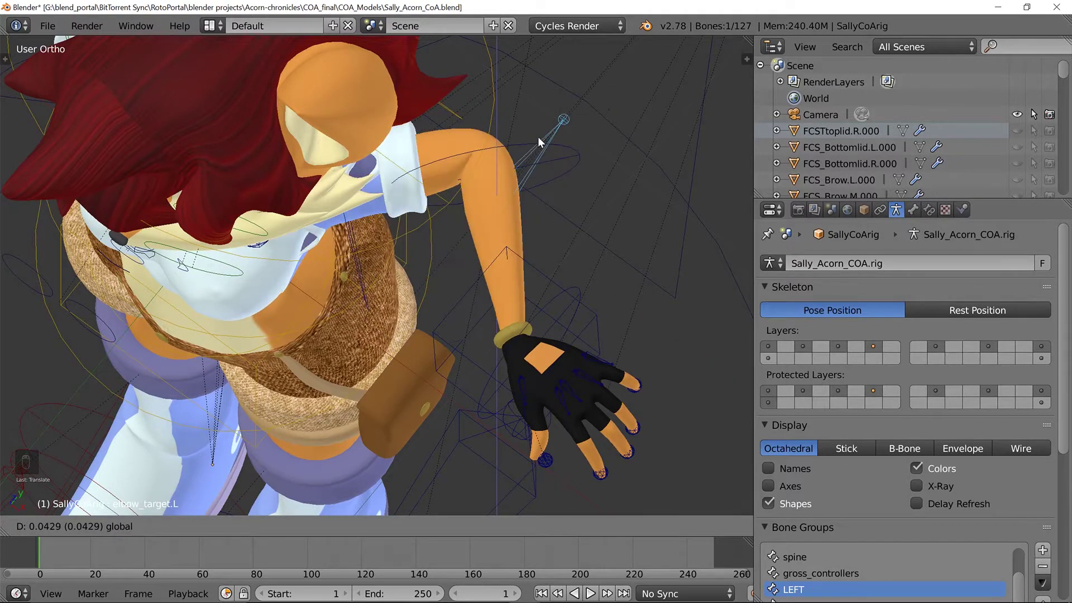
pyautogui.press('Escape')
# Select the arm switch (Ik/fk_toggle2) in the frame above the head and slide it along X to the opposite side.
pyautogui.scroll(-5, 480, 303)
pyautogui.moveTo(482, 306); pyautogui.dragTo(520, 232, button='middle')
pyautogui.keyDown('shift'); pyautogui.moveTo(450, 122); pyautogui.dragTo(451, 208, button='middle'); pyautogui.keyUp('shift')
pyautogui.scroll(-3, 451, 208)
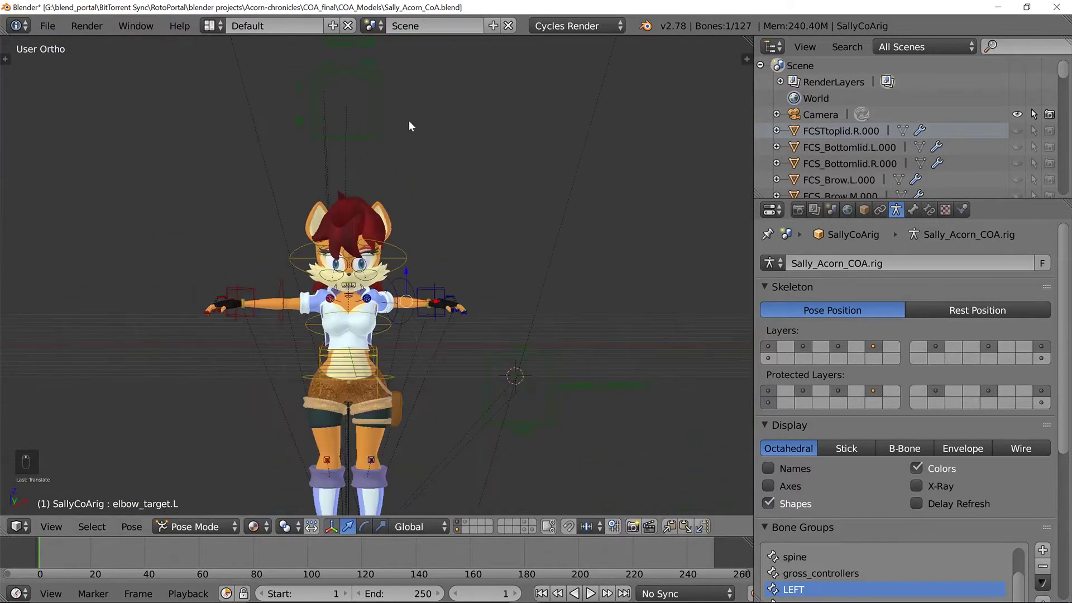
pyautogui.keyDown('shift'); pyautogui.moveTo(408, 120); pyautogui.dragTo(406, 165, button='middle'); pyautogui.keyUp('shift')
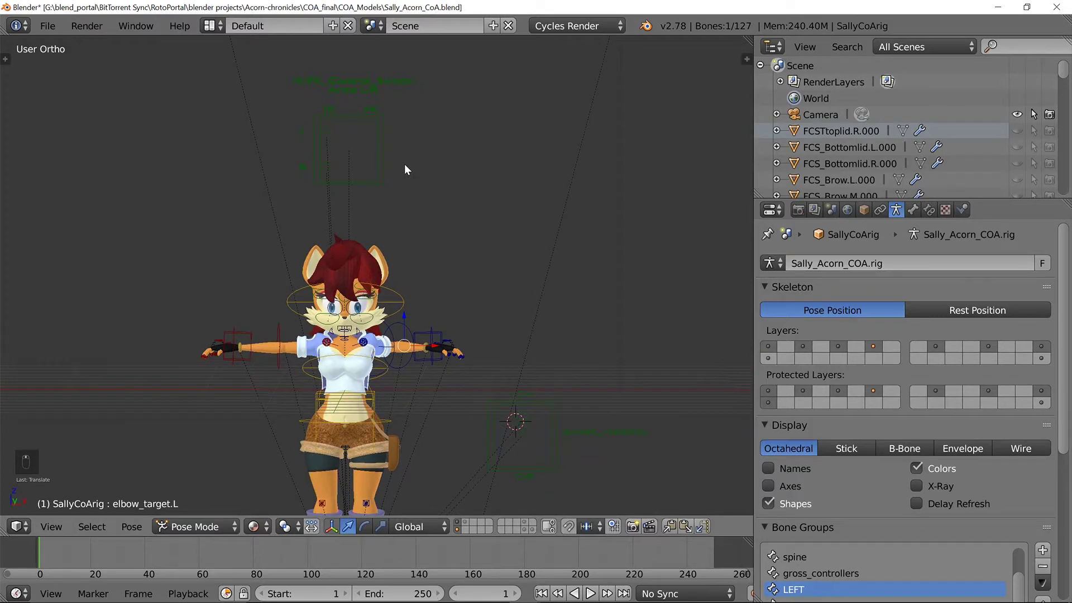
pyautogui.scroll(2, 403, 163)
pyautogui.keyDown('shift'); pyautogui.moveTo(322, 98); pyautogui.dragTo(325, 117, button='middle'); pyautogui.keyUp('shift')
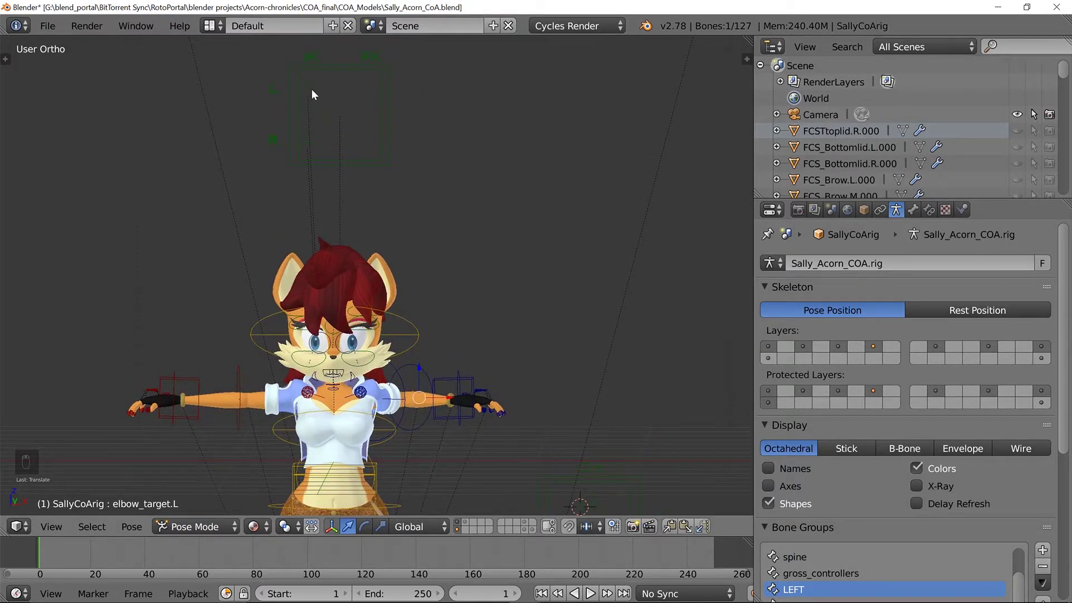
pyautogui.rightClick(312, 94)
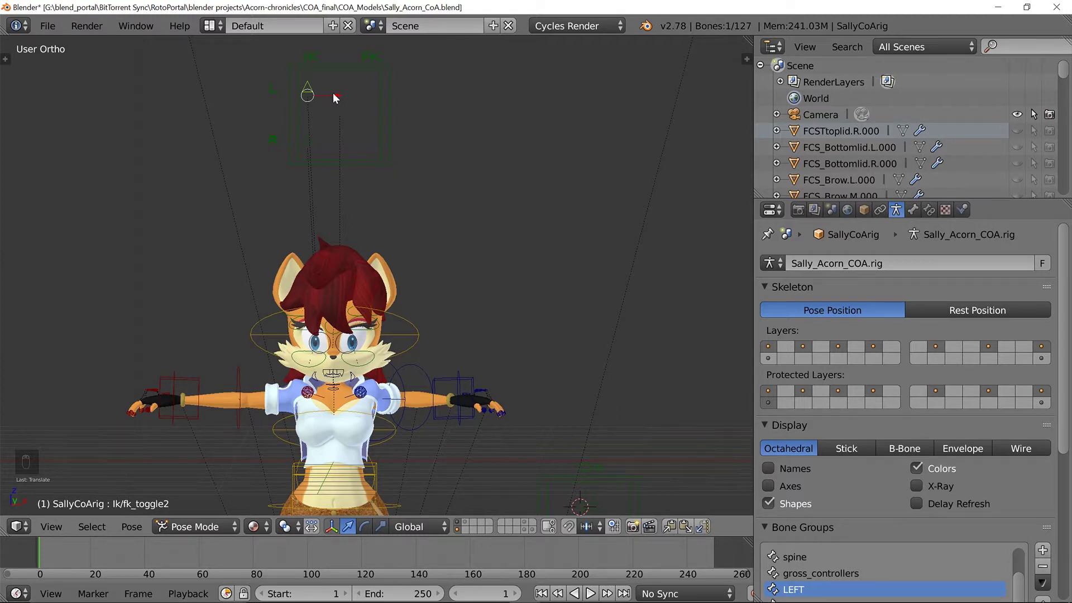
pyautogui.moveTo(333, 93); pyautogui.dragTo(513, 239)
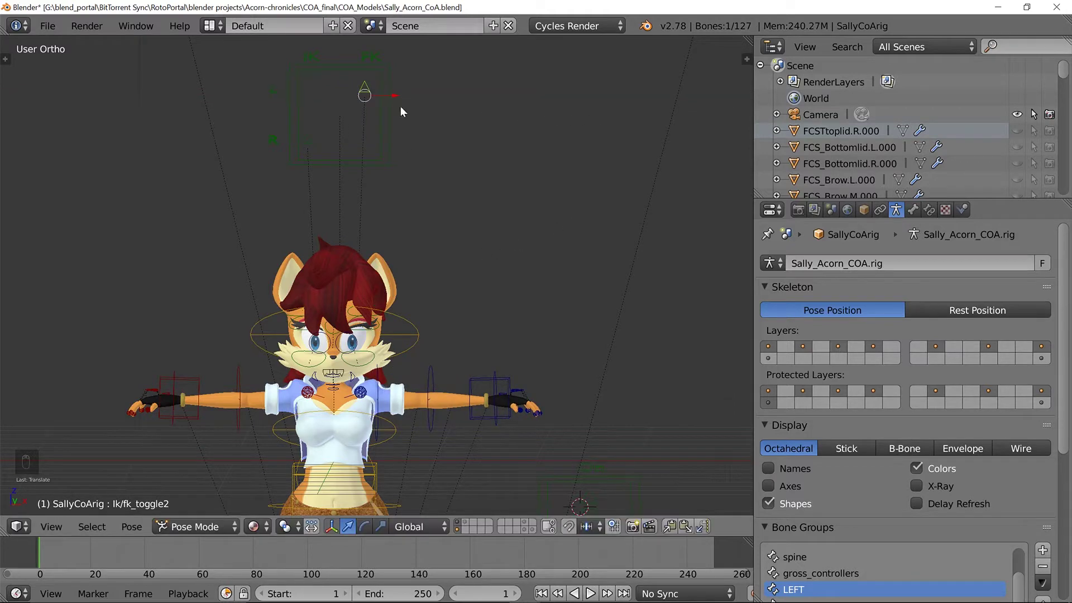
pyautogui.moveTo(393, 95); pyautogui.dragTo(509, 101)
pyautogui.moveTo(553, 166); pyautogui.dragTo(550, 167)
# Try to move the left hand IK control (handik.L) along the X axis with the arm switch in its new position.
pyautogui.moveTo(488, 311); pyautogui.dragTo(505, 161, button='middle')
pyautogui.scroll(4, 503, 153)
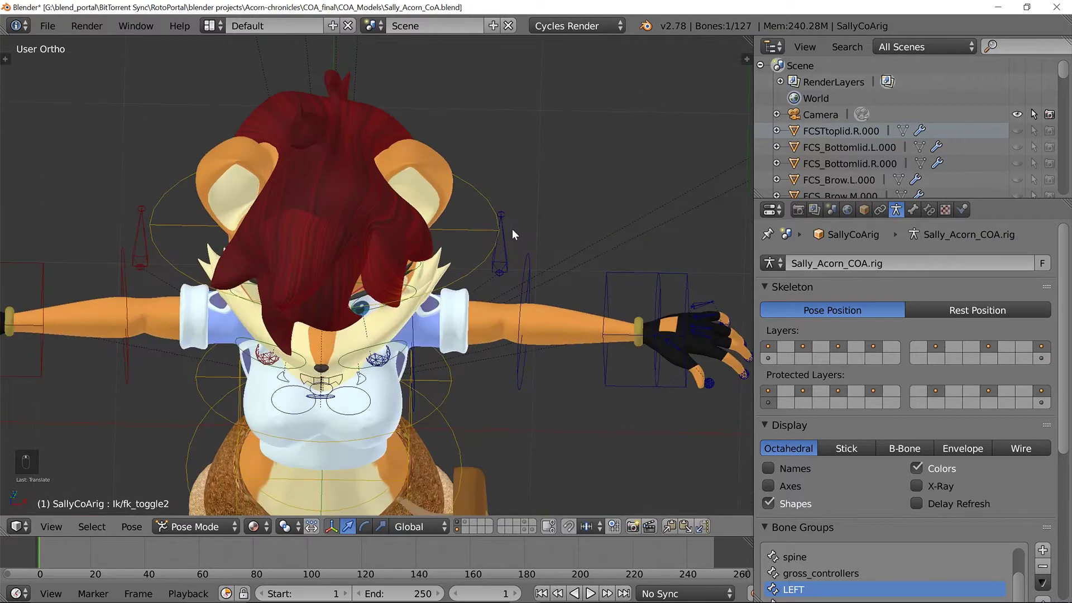
pyautogui.keyDown('shift'); pyautogui.moveTo(512, 229); pyautogui.dragTo(420, 100, button='middle'); pyautogui.keyUp('shift')
pyautogui.keyDown('shift'); pyautogui.moveTo(496, 116); pyautogui.dragTo(475, 218, button='middle'); pyautogui.keyUp('shift')
pyautogui.rightClick(491, 191)
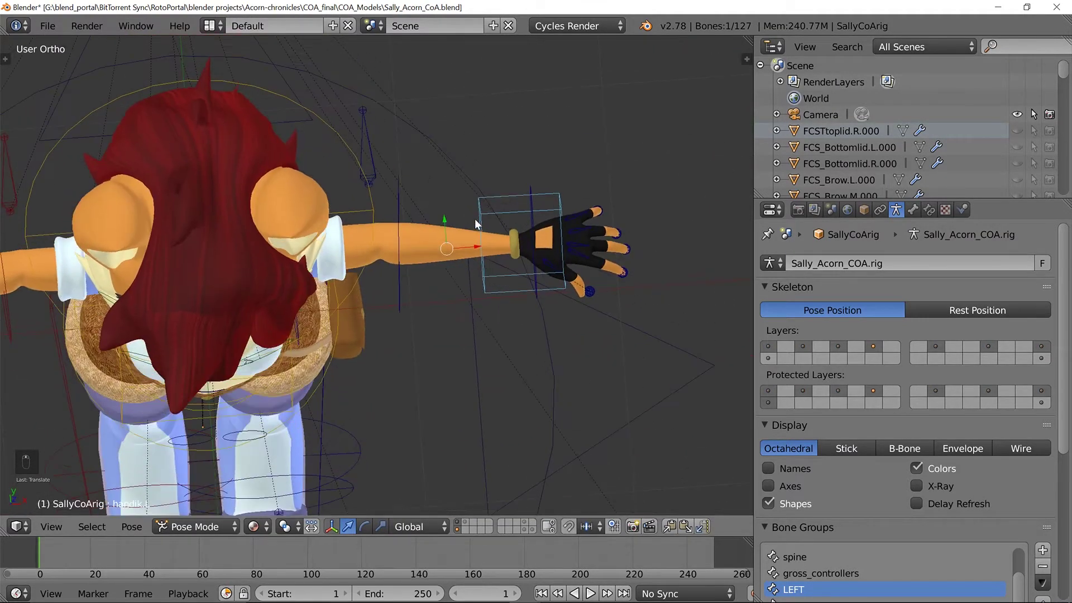
pyautogui.press('g')
pyautogui.press('x')
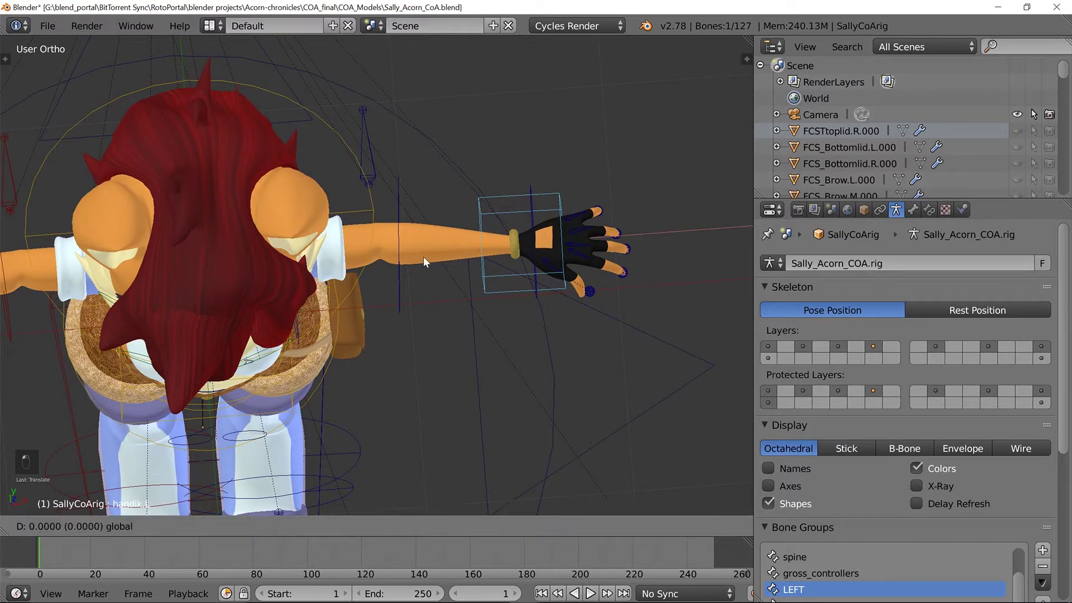
pyautogui.click(440, 234)
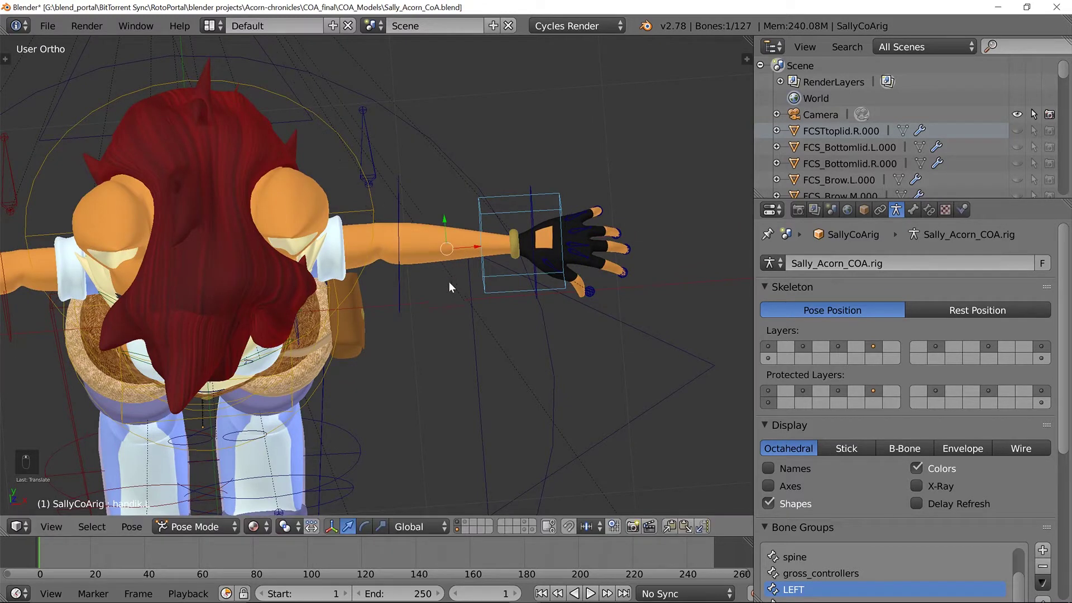
# Select the left forearm FK control (forearmfk.L) and rotate it around the global Z axis to bend the elbow forward.
pyautogui.moveTo(449, 281); pyautogui.dragTo(445, 220, button='middle')
pyautogui.rightClick(390, 184)
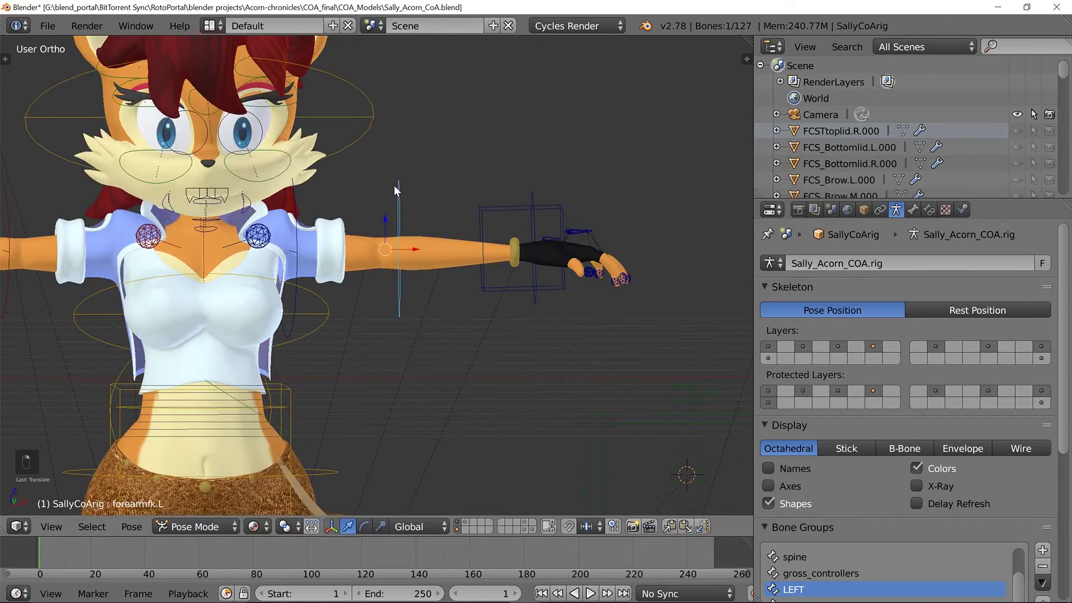
pyautogui.moveTo(394, 186); pyautogui.dragTo(449, 214, button='middle')
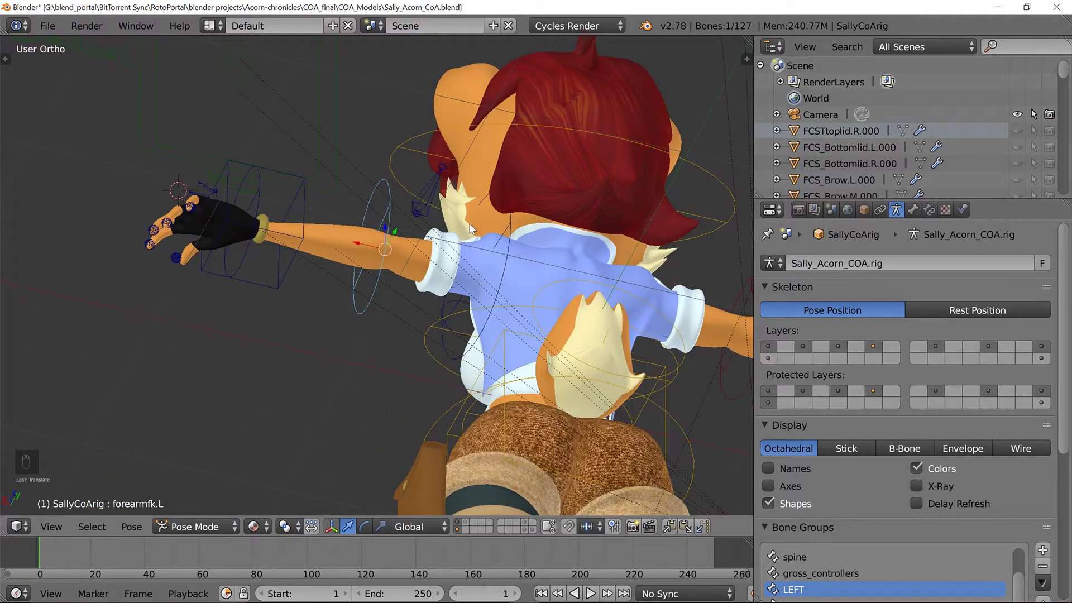
pyautogui.moveTo(492, 261); pyautogui.dragTo(507, 276, button='middle')
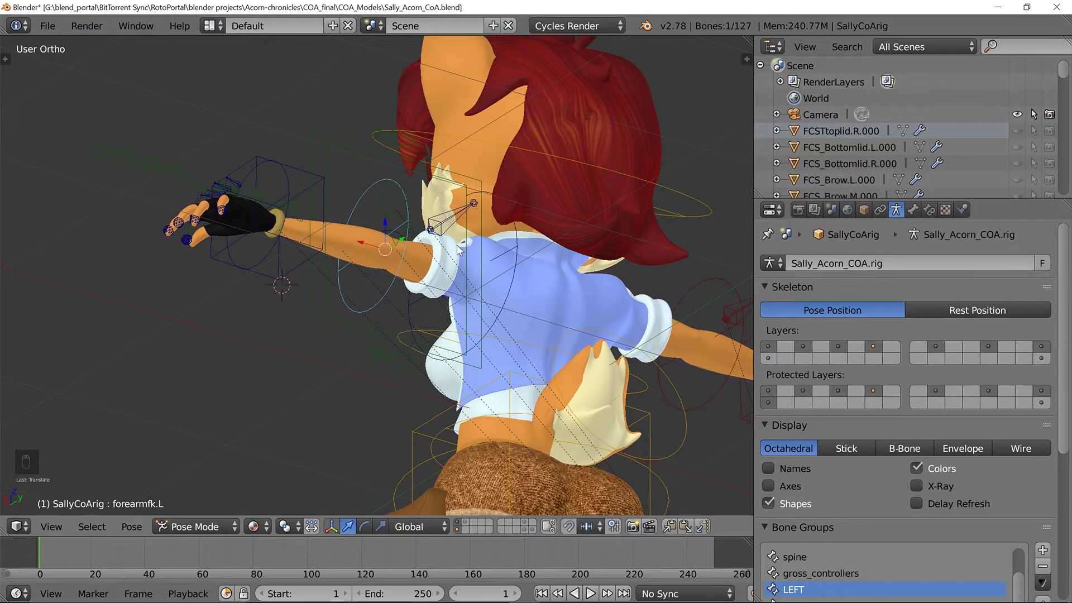
pyautogui.moveTo(450, 257); pyautogui.dragTo(546, 257, button='middle')
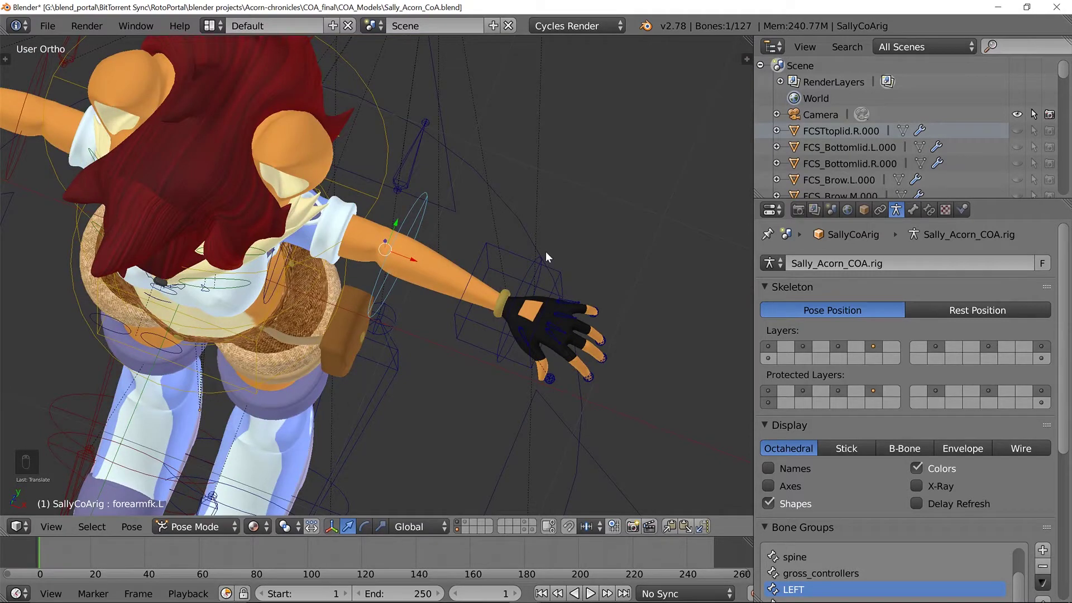
pyautogui.press('r')
pyautogui.press('z')
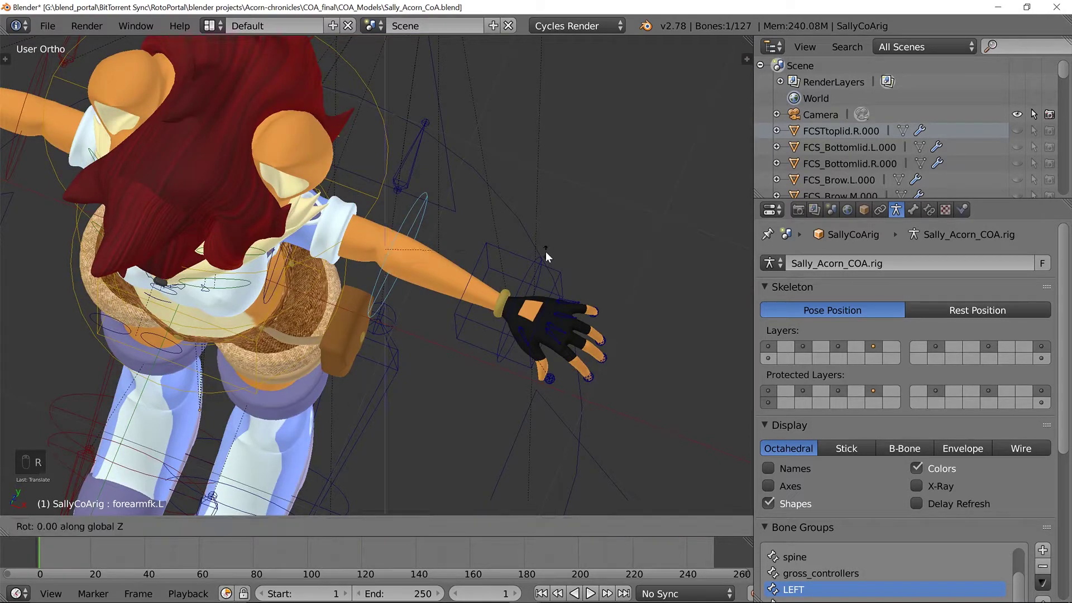
pyautogui.click(540, 324)
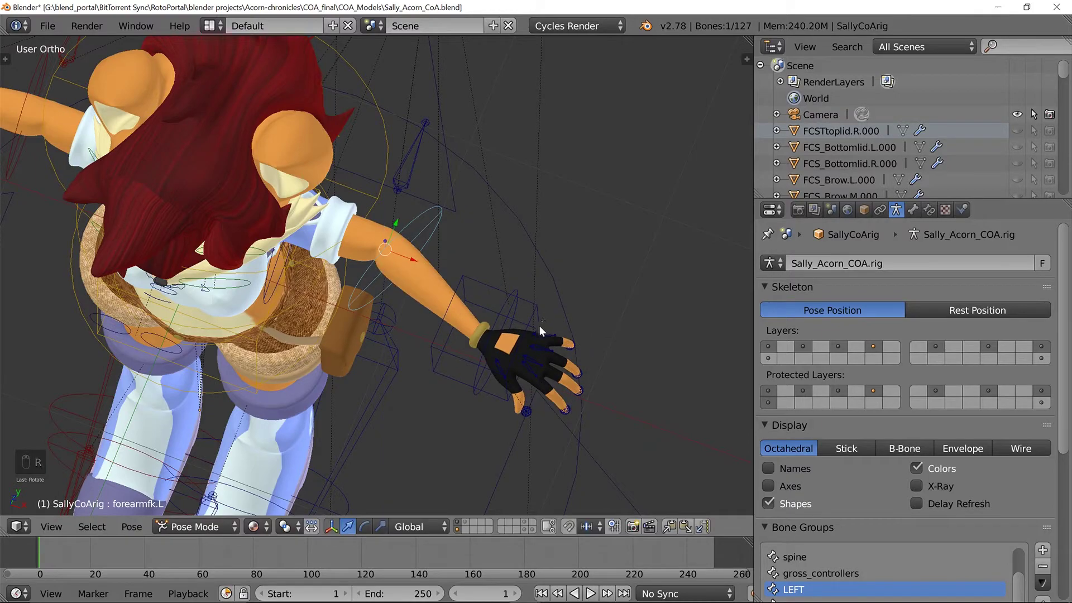
# Select the left upper arm FK control (upper_armfk.L) and rotate it around the global Y axis to lower the arm.
pyautogui.moveTo(612, 354); pyautogui.dragTo(618, 299, button='middle')
pyautogui.scroll(6, 380, 344)
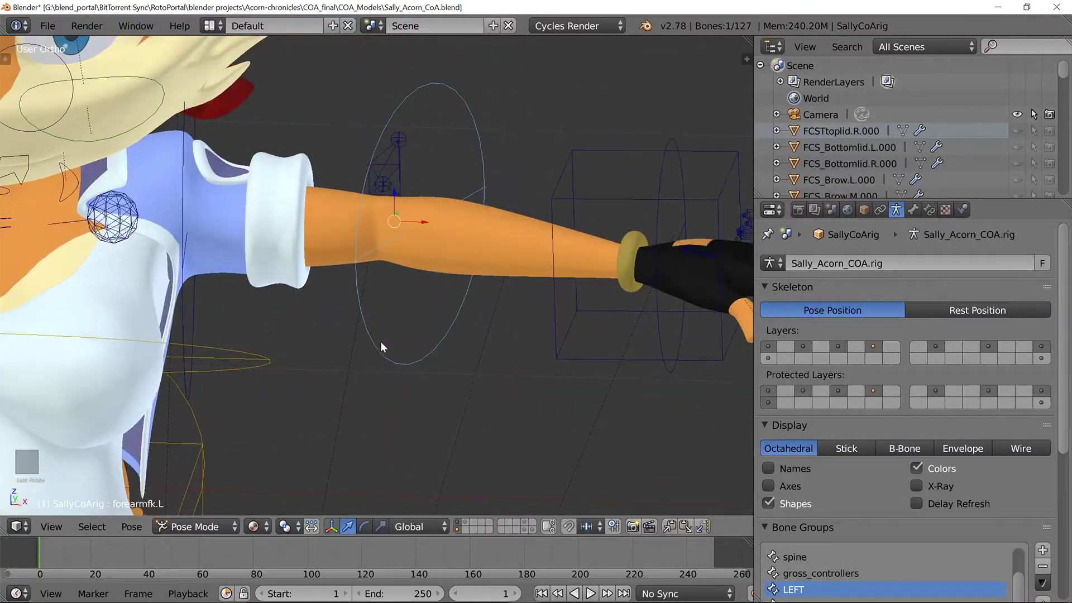
pyautogui.scroll(-3, 364, 246)
pyautogui.scroll(4, 361, 285)
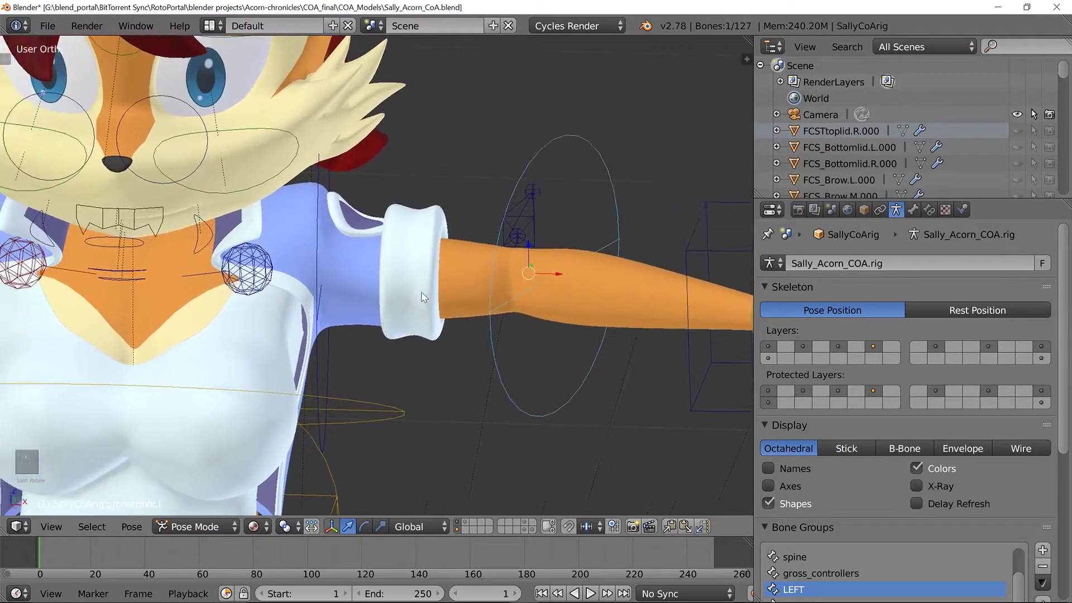
pyautogui.scroll(-3, 358, 246)
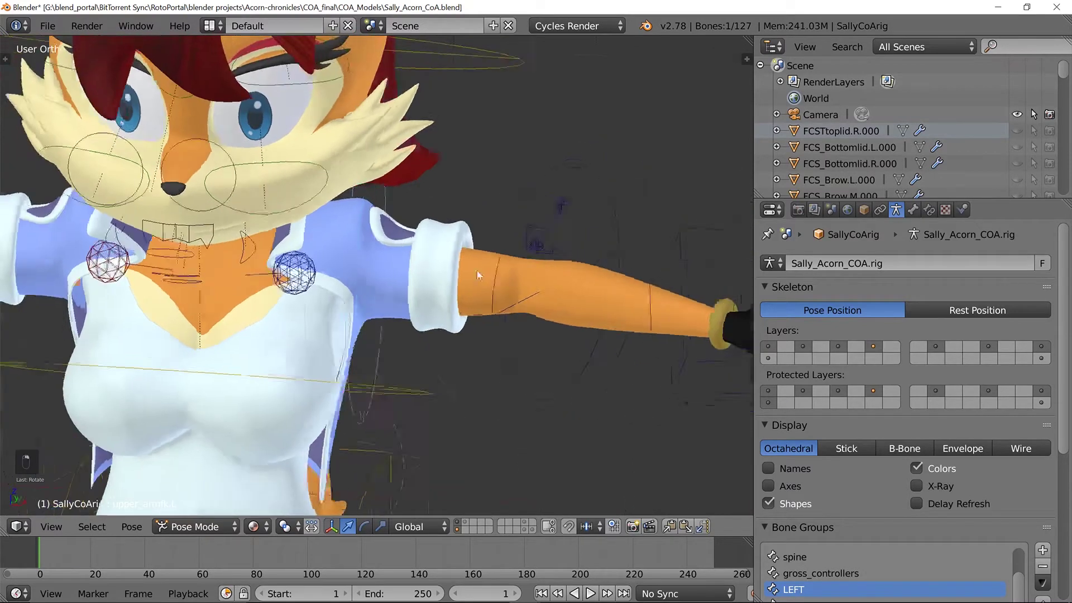
pyautogui.moveTo(391, 251); pyautogui.dragTo(556, 253, button='middle')
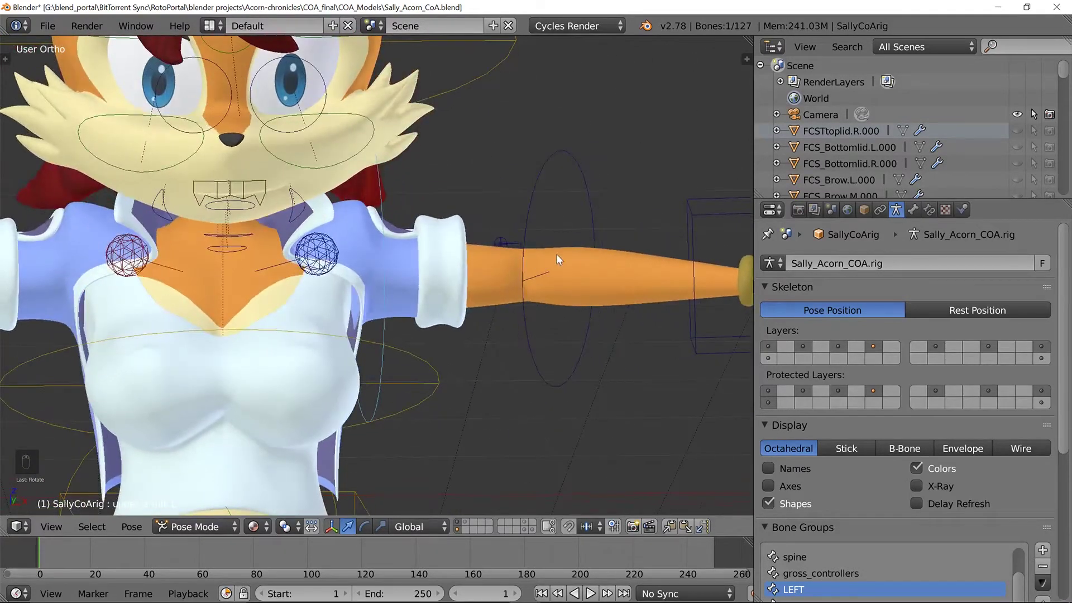
pyautogui.press('r')
pyautogui.press('y')
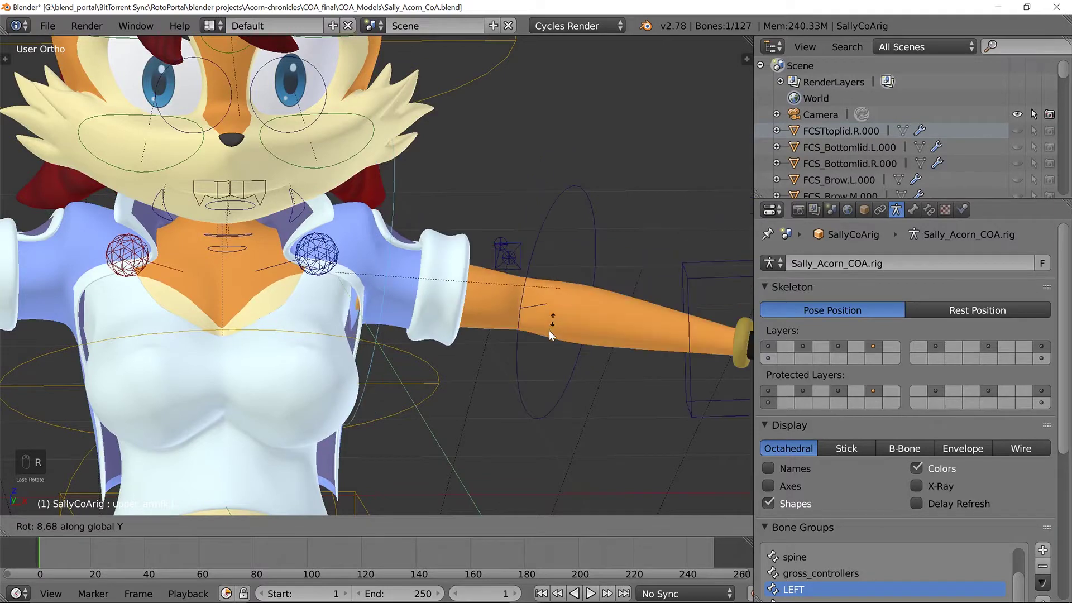
pyautogui.press('Escape')
# Select the right hand IK control (handik.R) and move it down and slightly inward to bend the right arm.
pyautogui.scroll(-6, 549, 337)
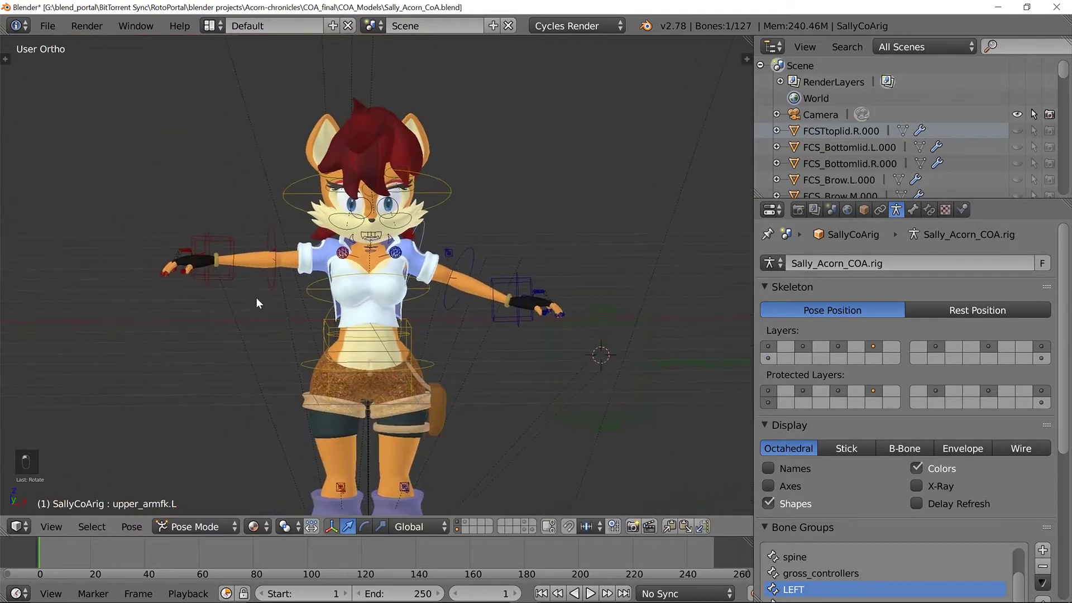
pyautogui.rightClick(226, 277)
pyautogui.scroll(-1, 260, 290)
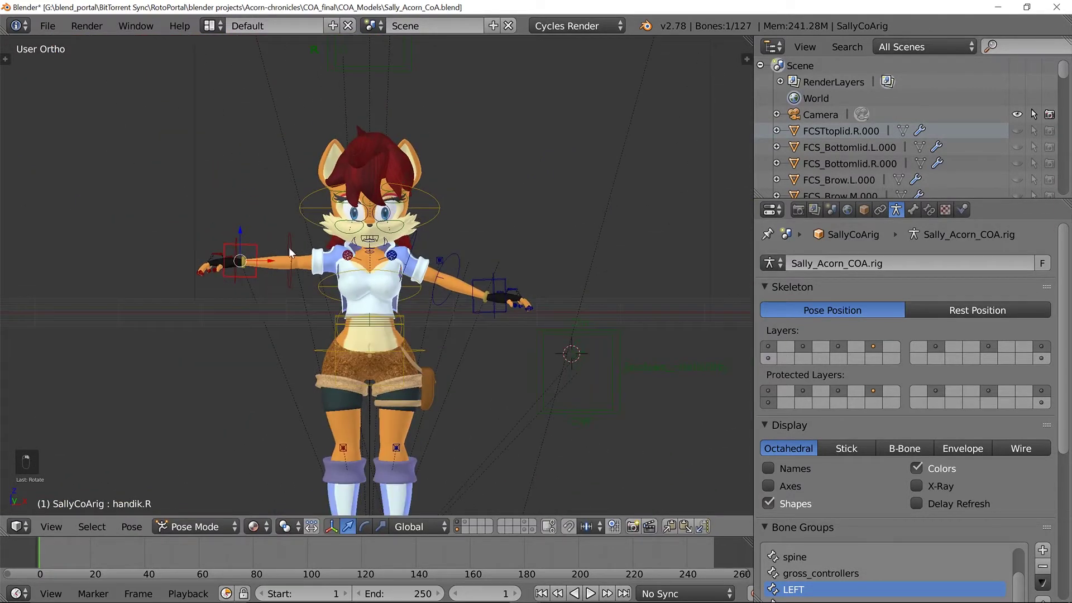
pyautogui.keyDown('shift'); pyautogui.moveTo(290, 247); pyautogui.dragTo(327, 220, button='middle'); pyautogui.keyUp('shift')
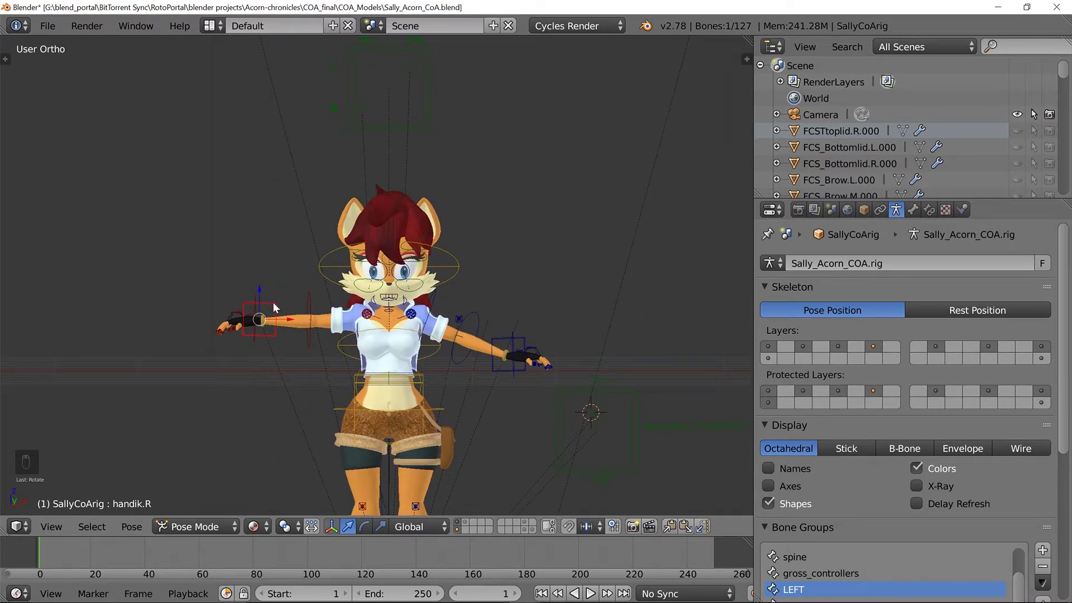
pyautogui.moveTo(287, 321)
pyautogui.mouseDown()
pyautogui.moveTo(303, 320)
pyautogui.moveTo(279, 287)
pyautogui.moveTo(285, 329)
pyautogui.mouseUp()
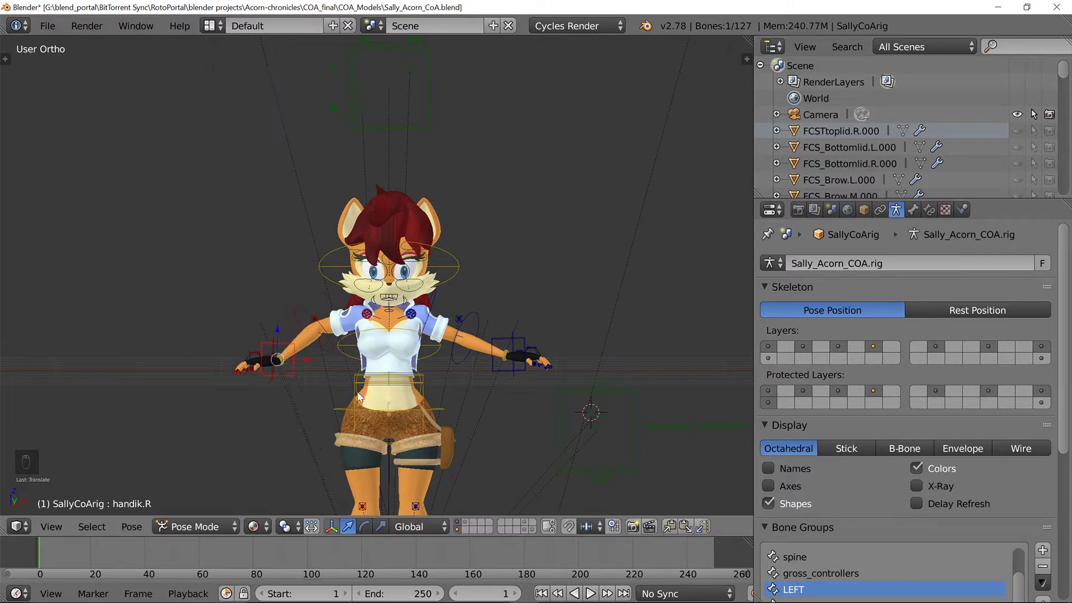
# Select the left hand FK control (handfk.L) and rotate it about 41 degrees around the global Y axis to bend the wrist down.
pyautogui.scroll(5, 255, 393)
pyautogui.keyDown('shift'); pyautogui.moveTo(449, 331); pyautogui.dragTo(235, 171, button='middle'); pyautogui.keyUp('shift')
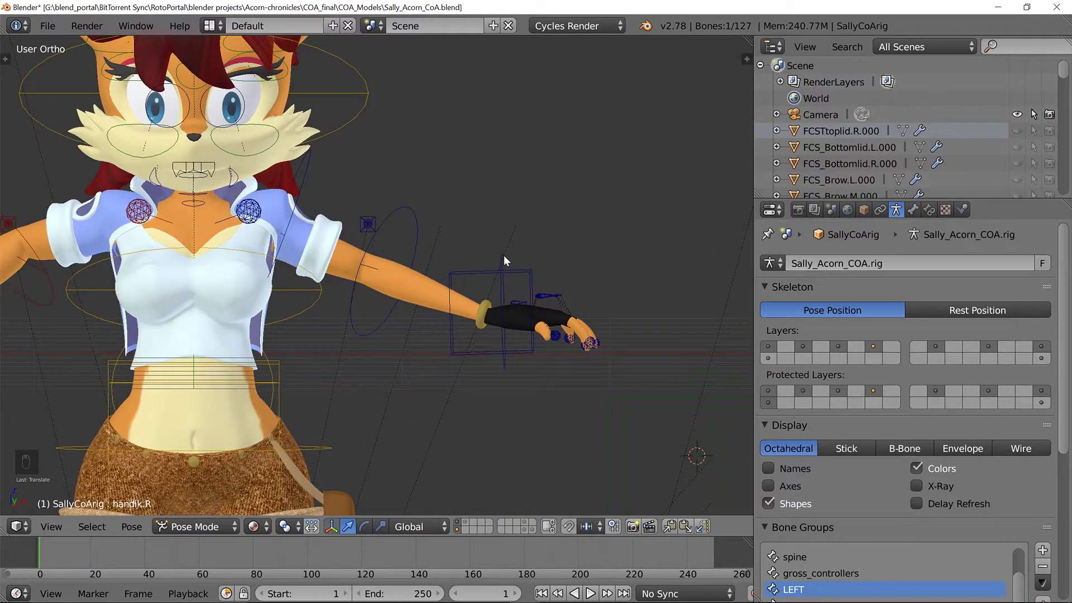
pyautogui.rightClick(504, 256)
pyautogui.moveTo(550, 260); pyautogui.dragTo(577, 241, button='middle')
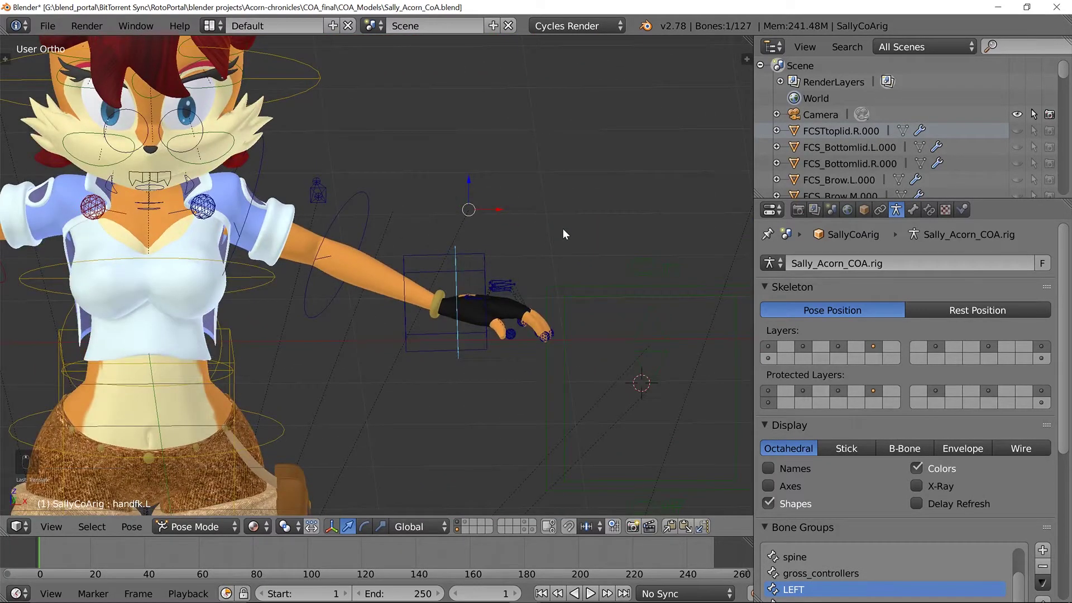
pyautogui.press('r')
pyautogui.press('y')
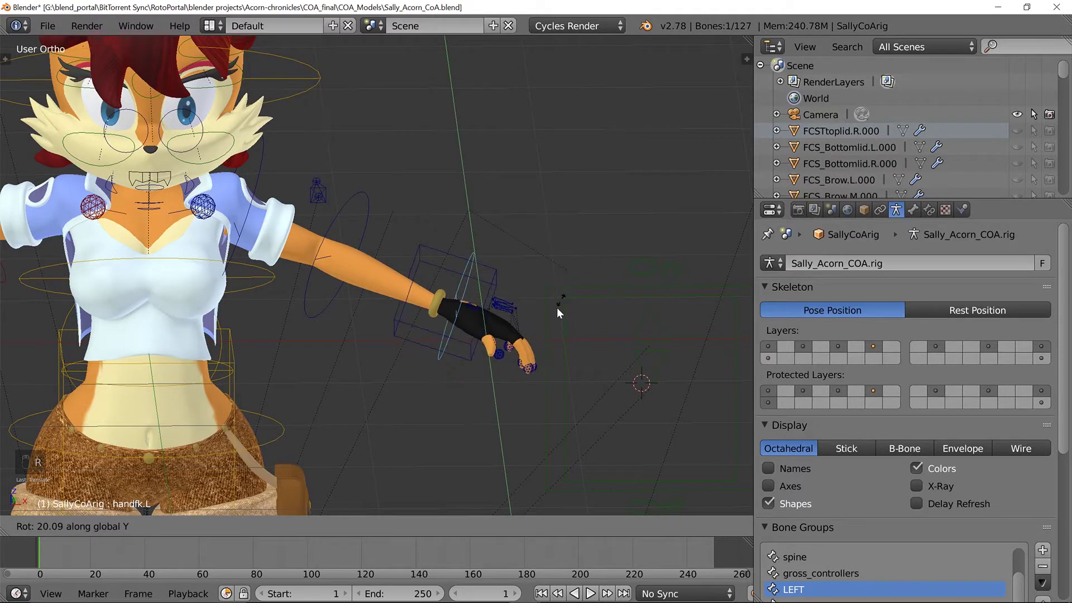
pyautogui.click(552, 320)
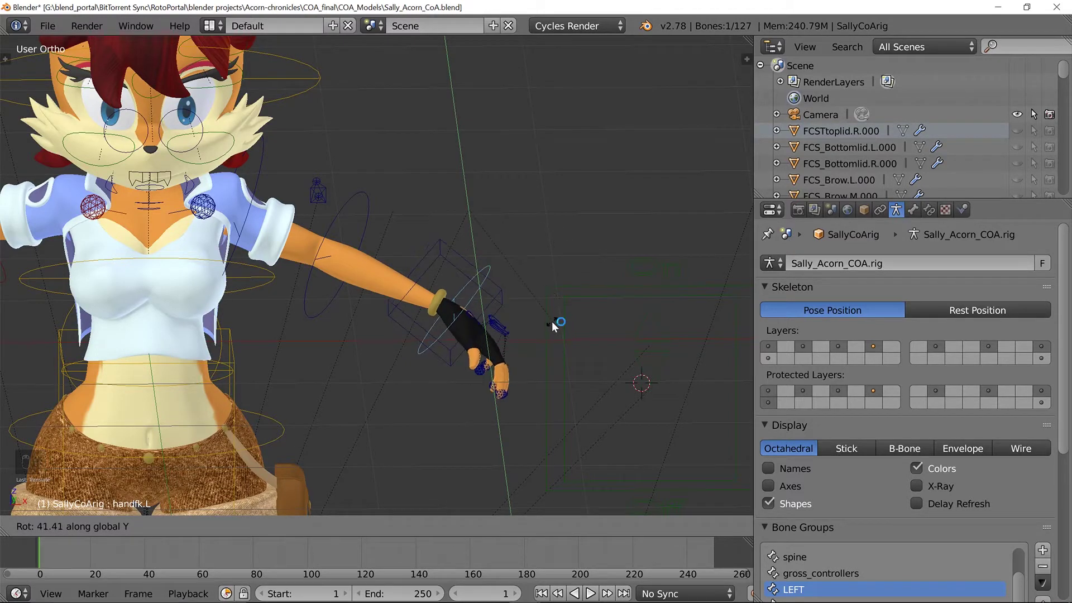
# Rotate the left hand FK control (handfk.L) around the global Z axis to turn the hand from the wrist.
pyautogui.moveTo(509, 337)
pyautogui.mouseDown(button='middle')
pyautogui.moveTo(311, 327)
pyautogui.moveTo(430, 372)
pyautogui.moveTo(494, 350)
pyautogui.mouseUp(button='middle')
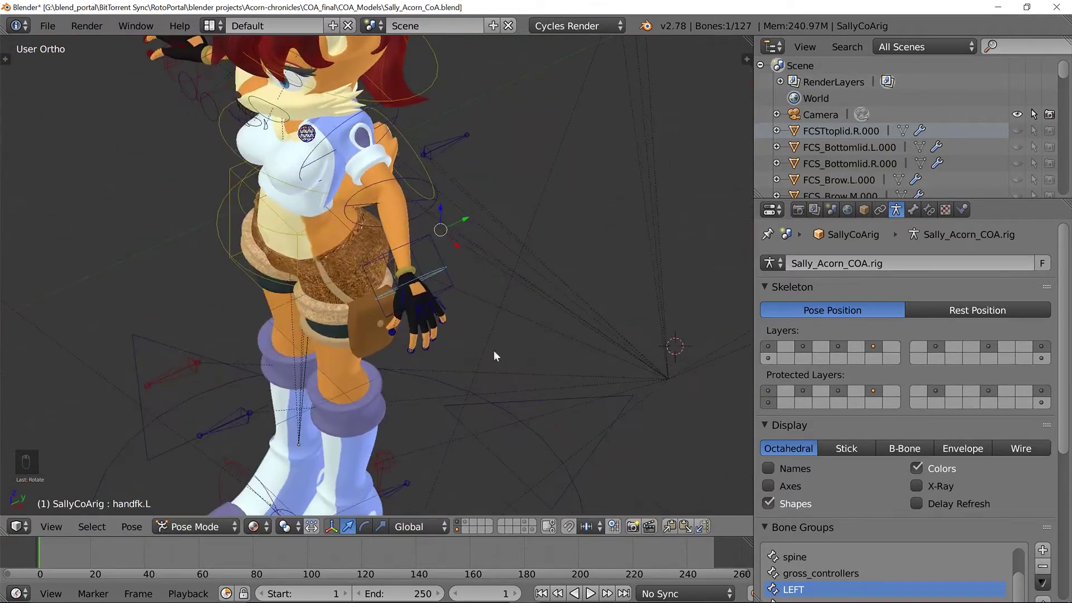
pyautogui.press('r')
pyautogui.press('z')
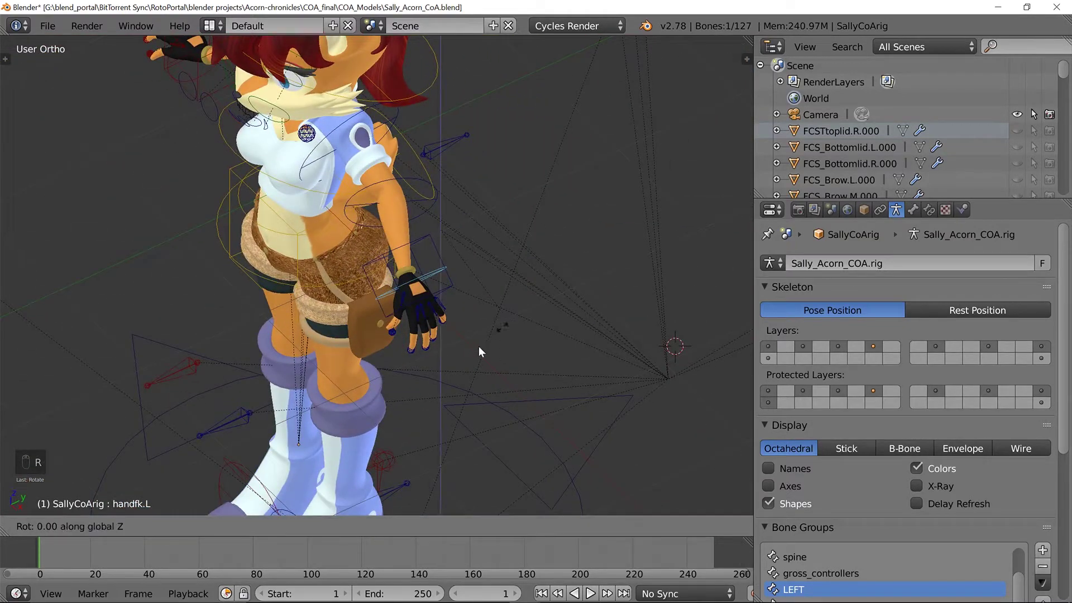
pyautogui.click(452, 363)
# Select the right shoulder control (shoulder.R) in front view and try a small free rotation of the shoulder.
pyautogui.scroll(-4, 388, 326)
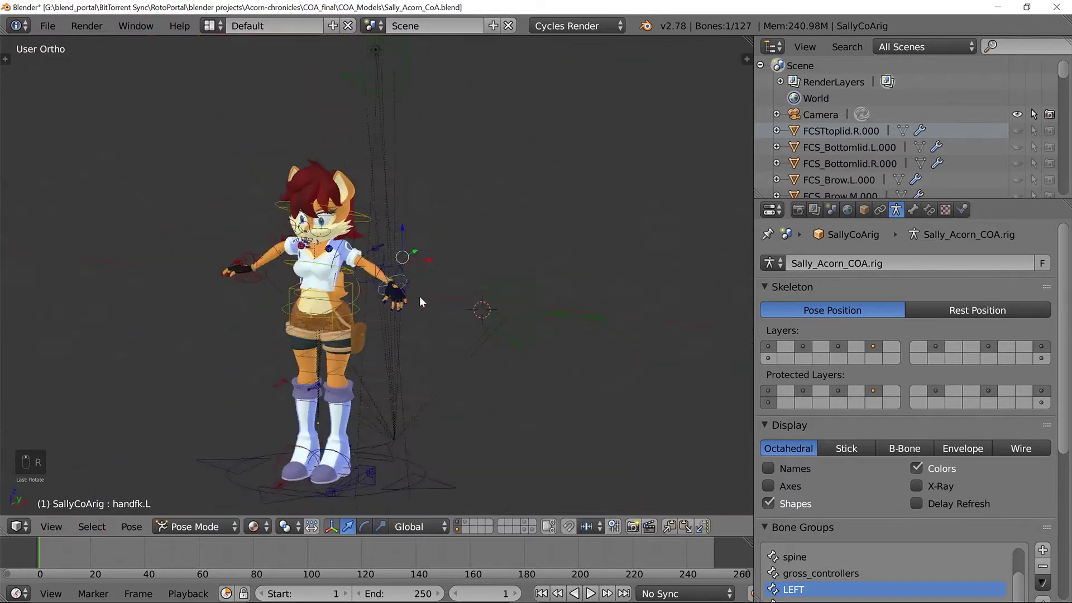
pyautogui.press('KP_1')
pyautogui.scroll(2, 434, 292)
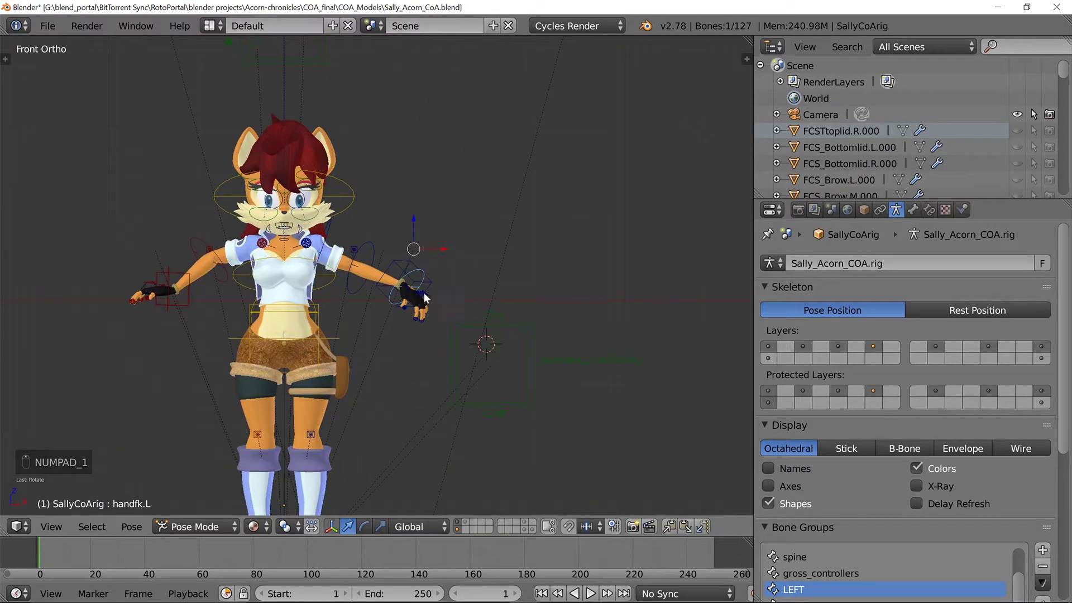
pyautogui.scroll(5, 518, 256)
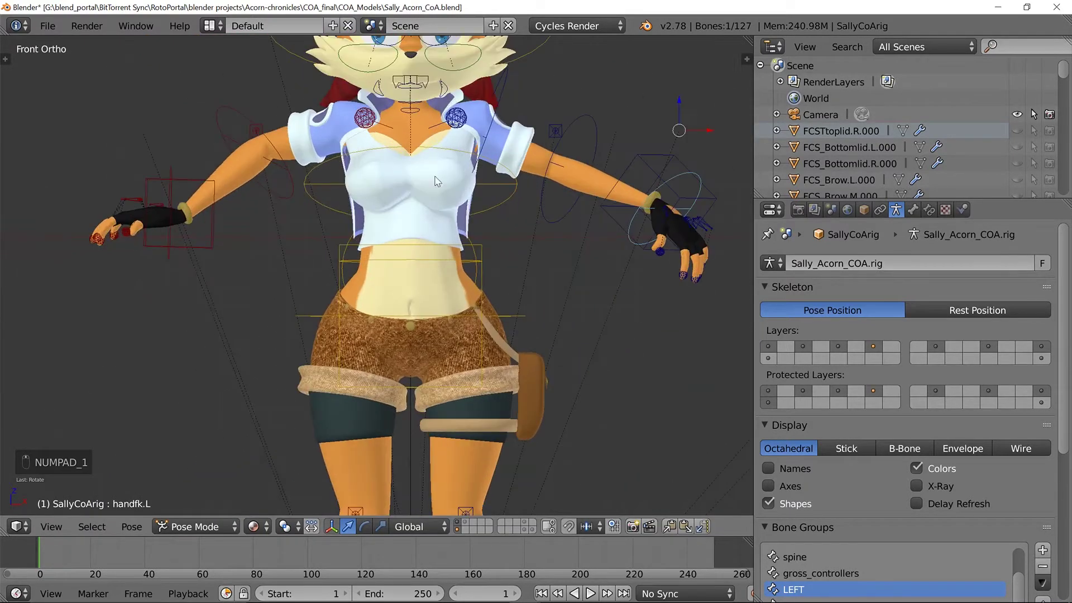
pyautogui.keyDown('shift'); pyautogui.moveTo(407, 195); pyautogui.dragTo(389, 256, button='middle'); pyautogui.keyUp('shift')
pyautogui.rightClick(277, 187)
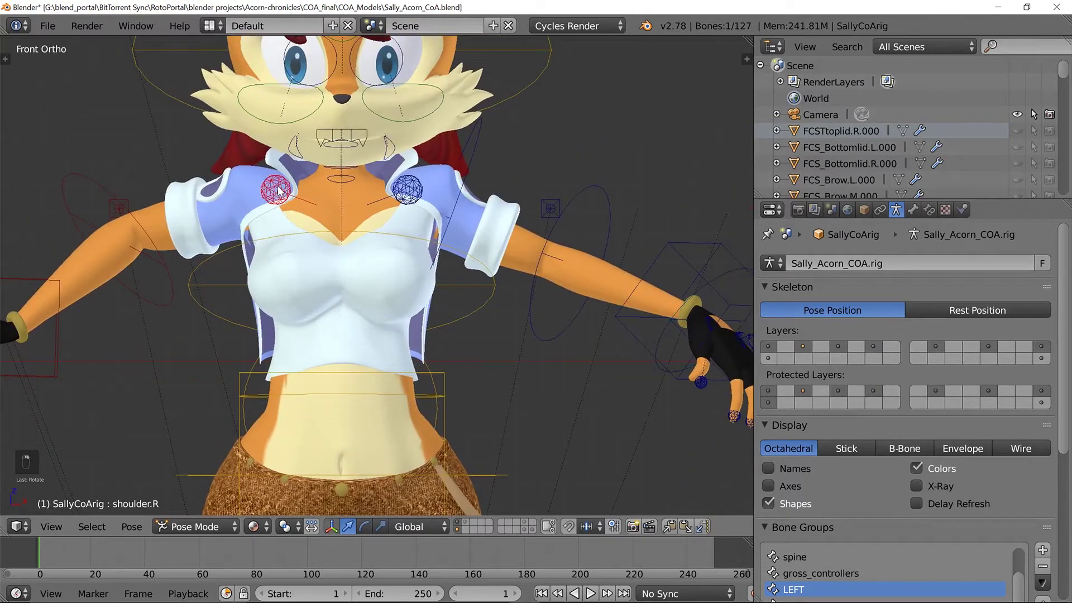
pyautogui.press('r')
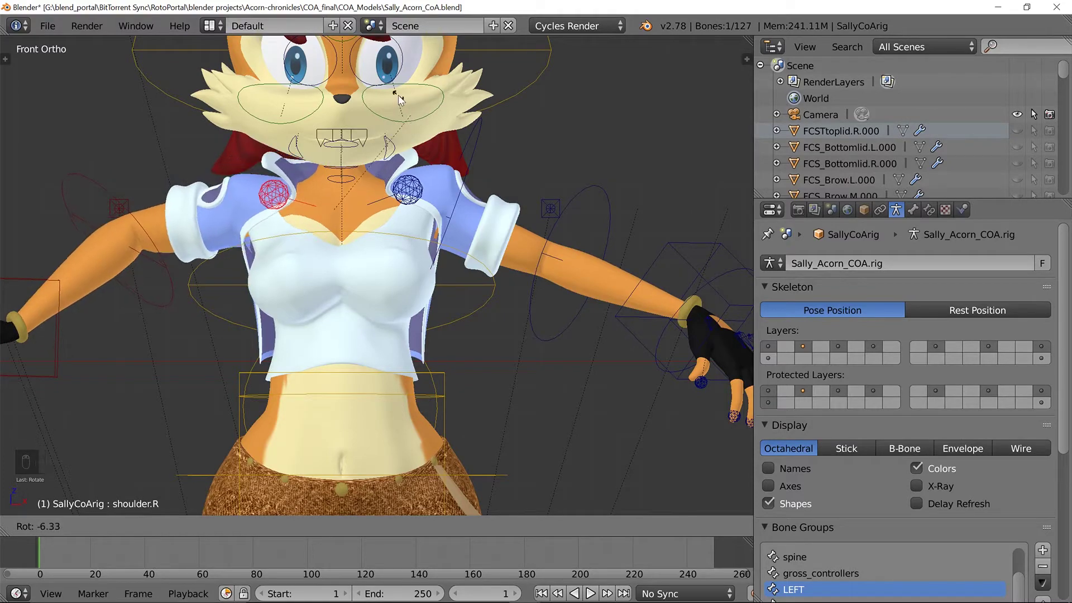
pyautogui.click(354, 191)
# Examine the posed character and its hip, leg and foot controls from the front.
pyautogui.moveTo(354, 191); pyautogui.dragTo(338, 239, button='middle')
pyautogui.scroll(-3, 339, 239)
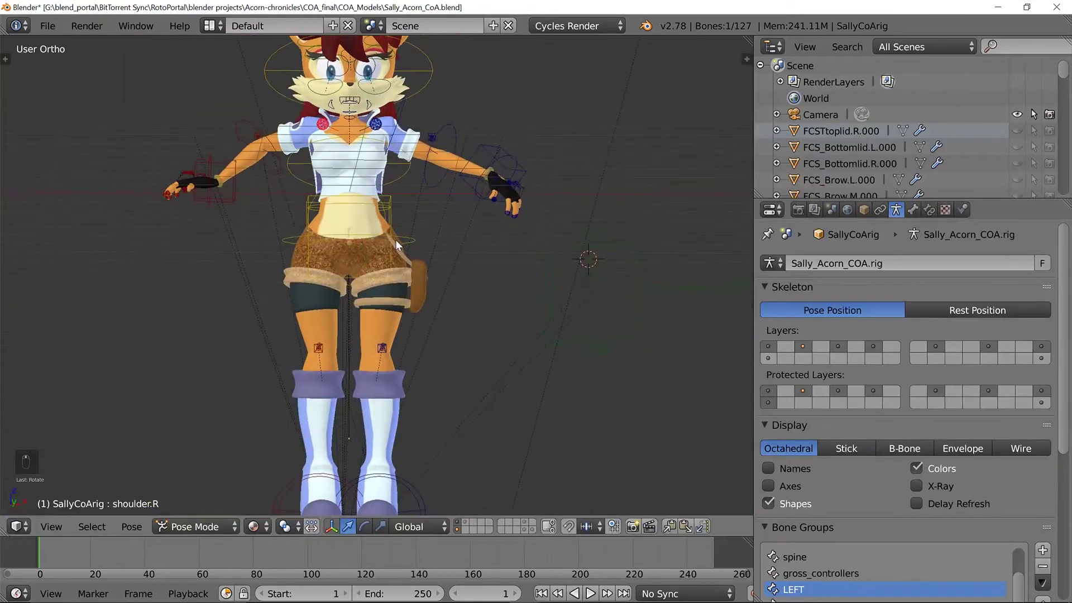
pyautogui.moveTo(435, 300); pyautogui.dragTo(502, 280, button='middle')
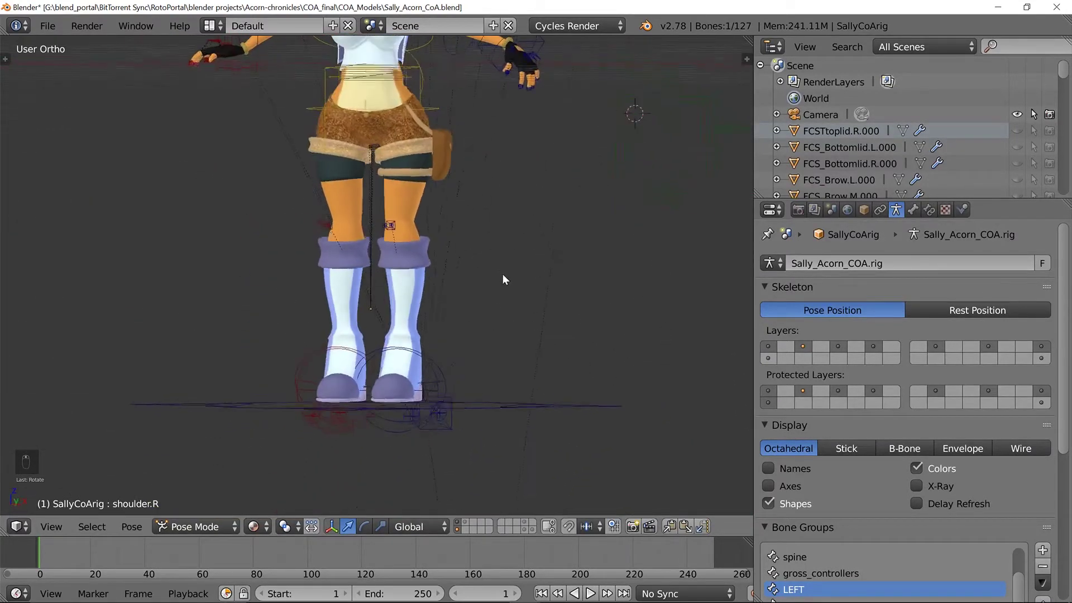
pyautogui.scroll(-5, 502, 280)
pyautogui.moveTo(445, 301); pyautogui.dragTo(445, 305, button='middle')
pyautogui.press('KP_1')
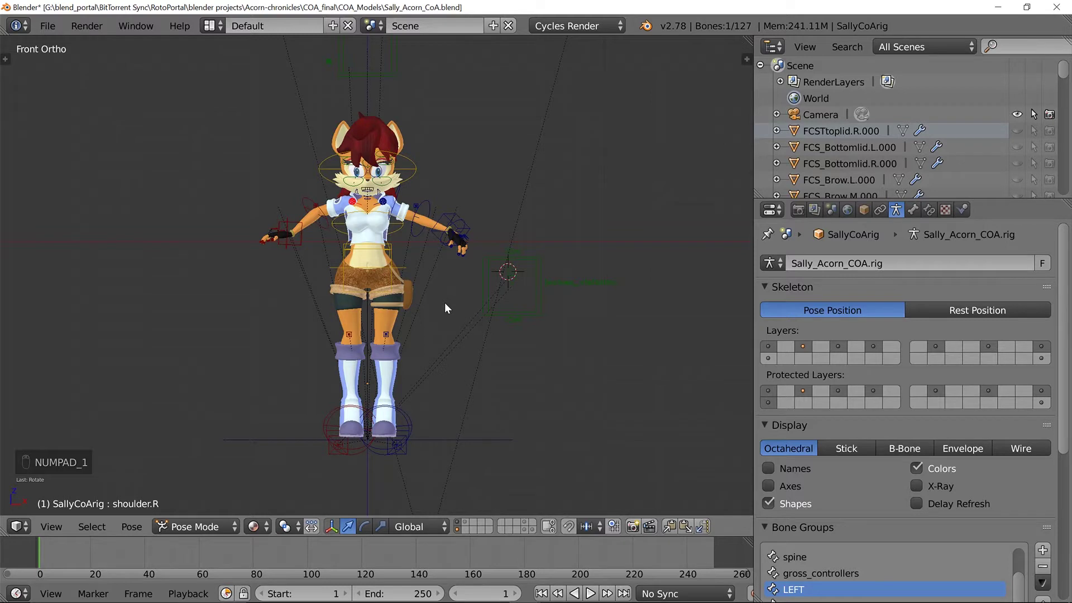
pyautogui.scroll(2, 445, 305)
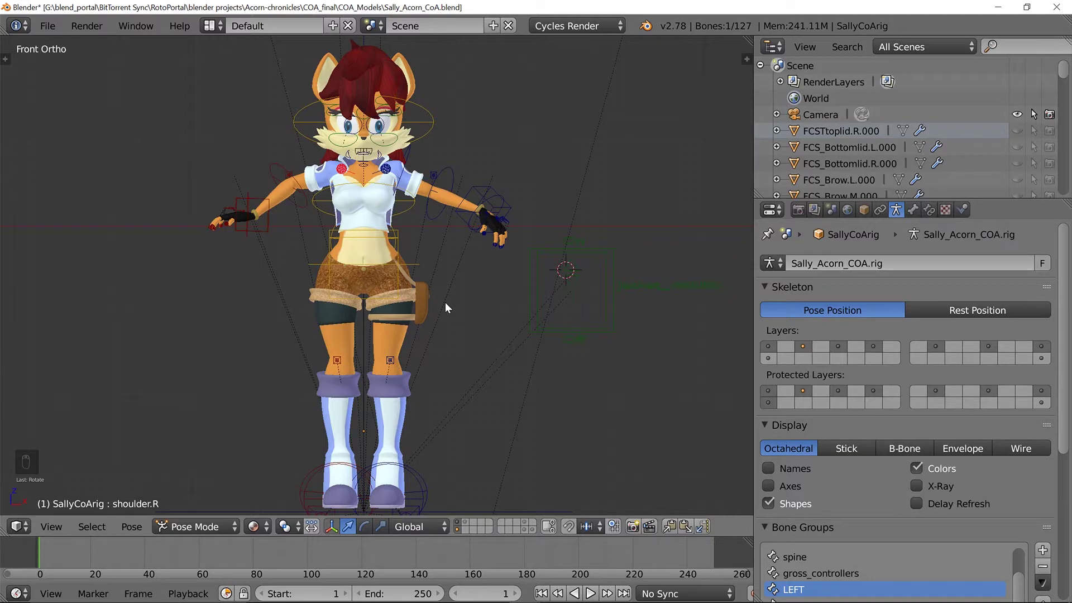
pyautogui.moveTo(439, 303); pyautogui.dragTo(488, 316, button='middle')
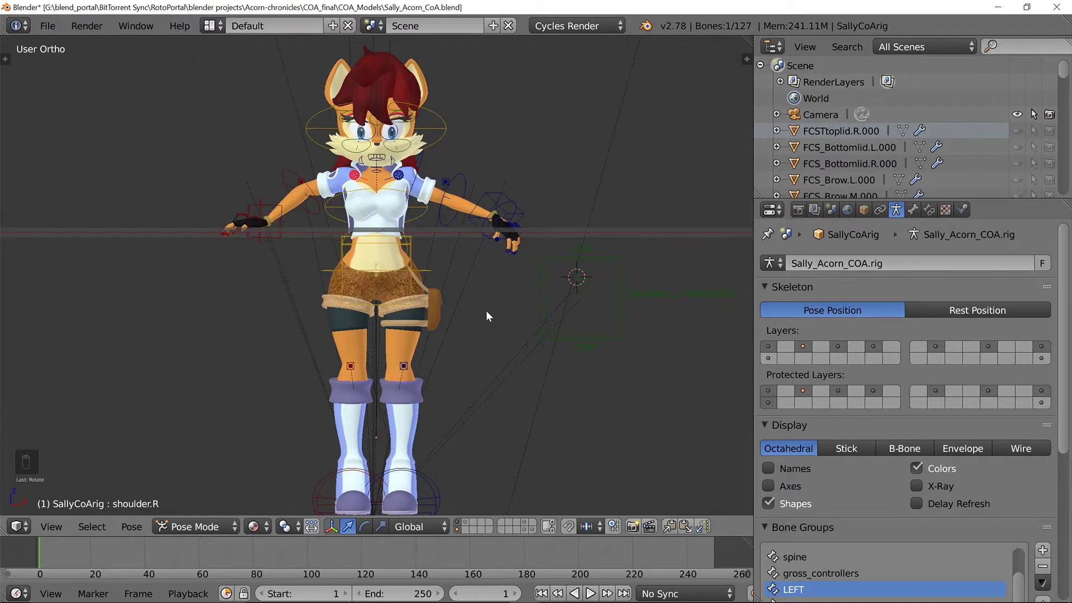
pyautogui.scroll(3, 457, 274)
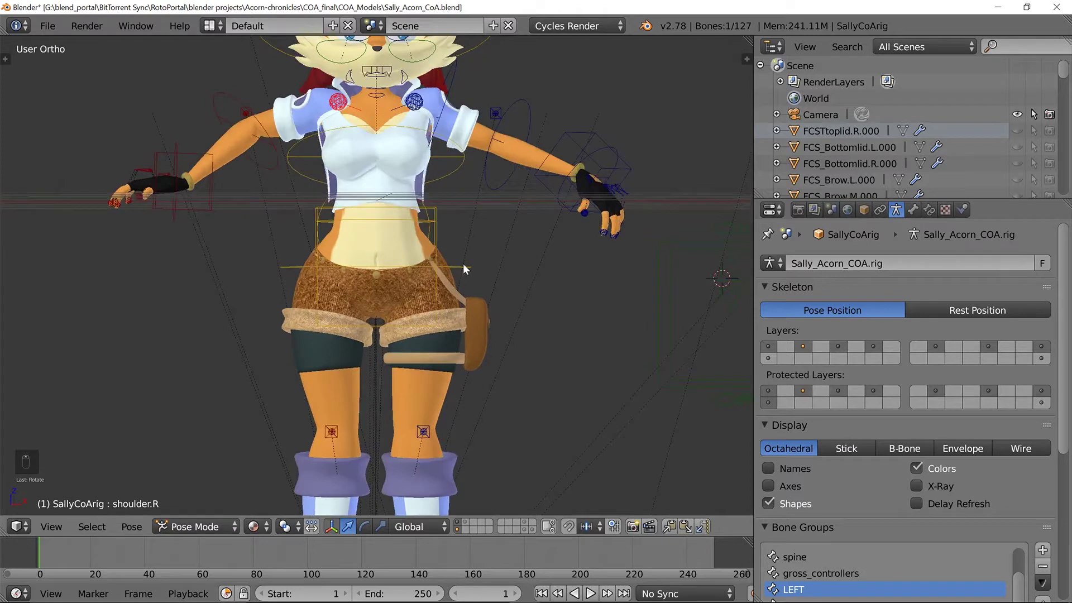
# Select the hips control and extend the selection to all visible bones of the rig.
pyautogui.rightClick(465, 265)
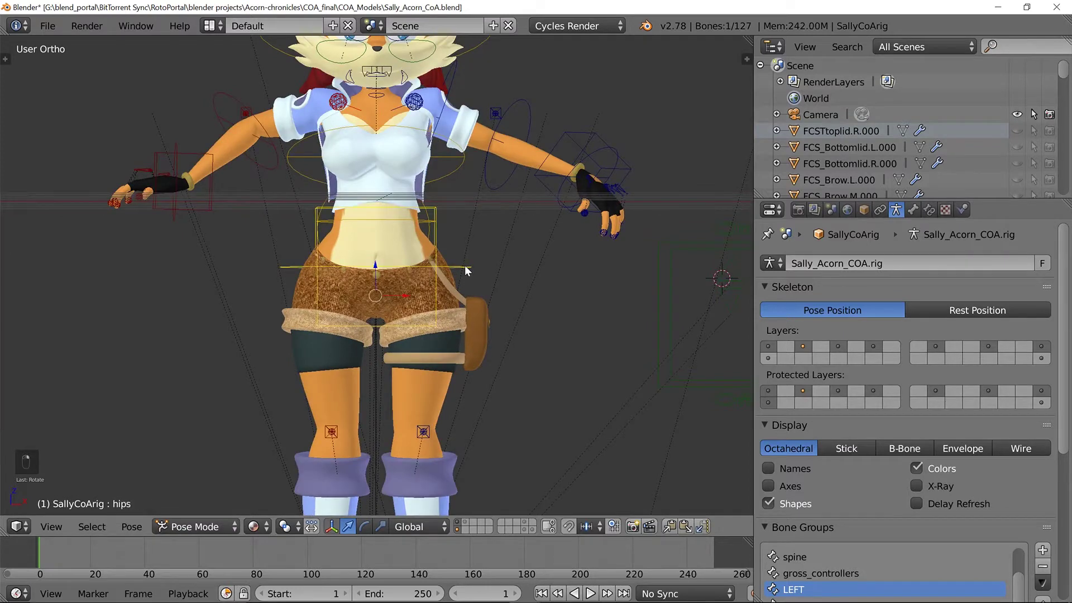
pyautogui.scroll(-4, 472, 268)
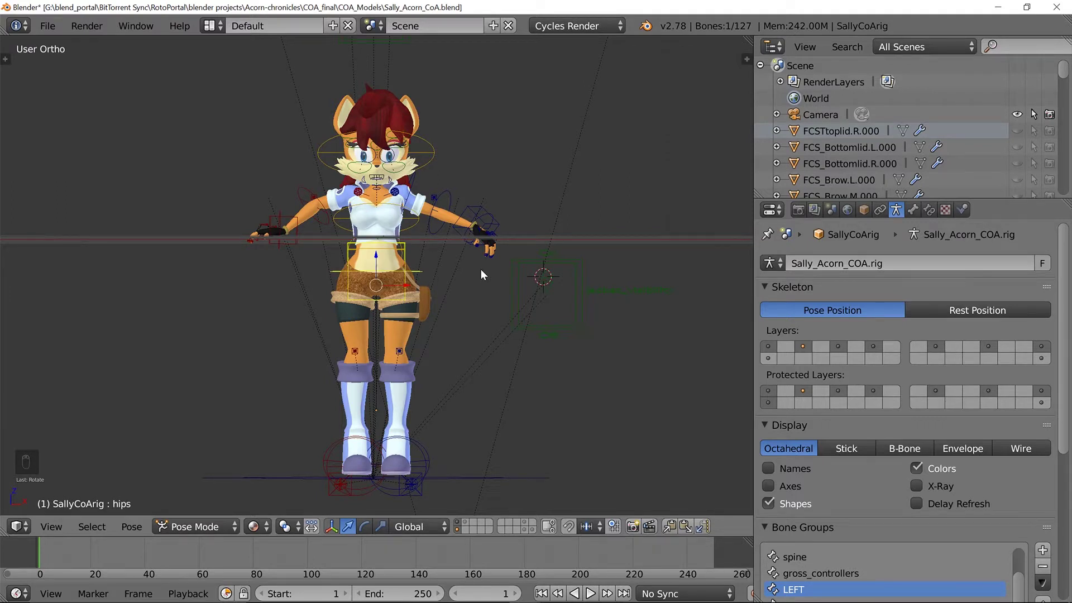
pyautogui.press('a')
pyautogui.press('a')
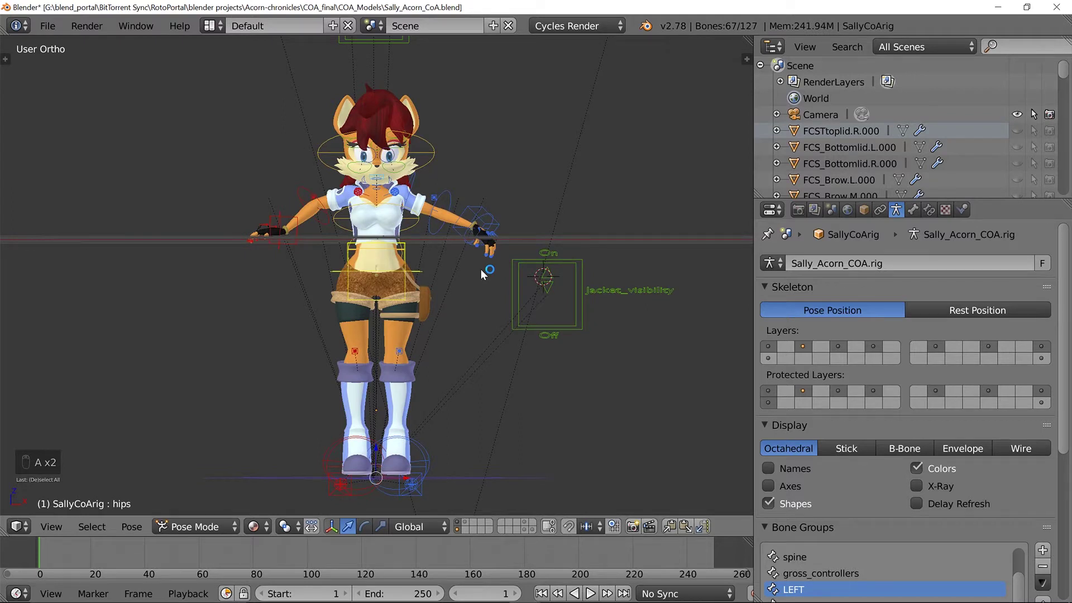
# Clear the location, rotation and scale of all selected bones to return the rig to its rest pose.
pyautogui.hotkey('alt', 'g')
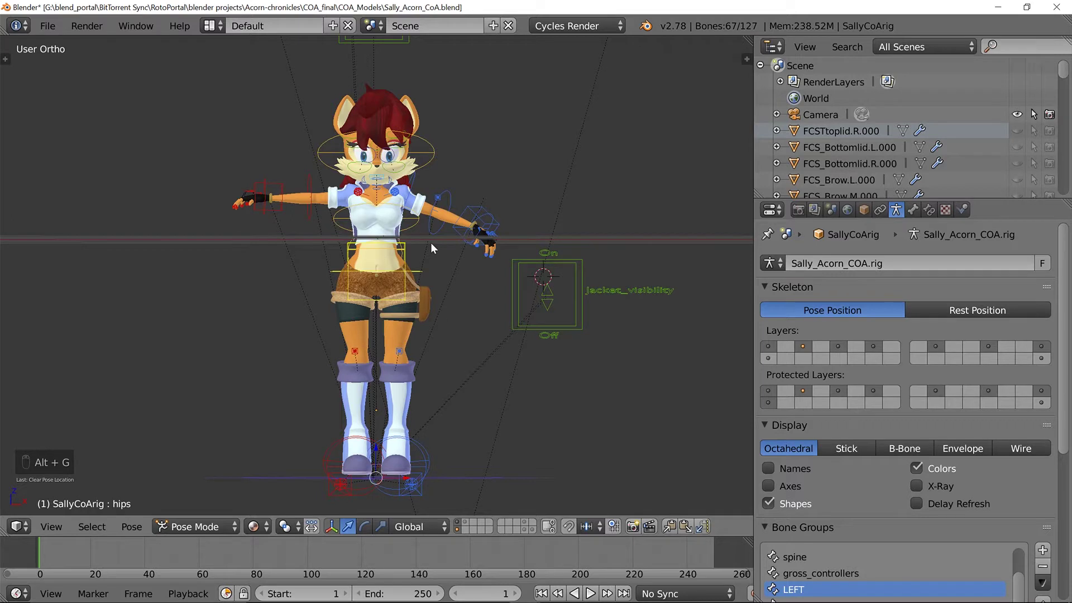
pyautogui.hotkey('alt', 'r')
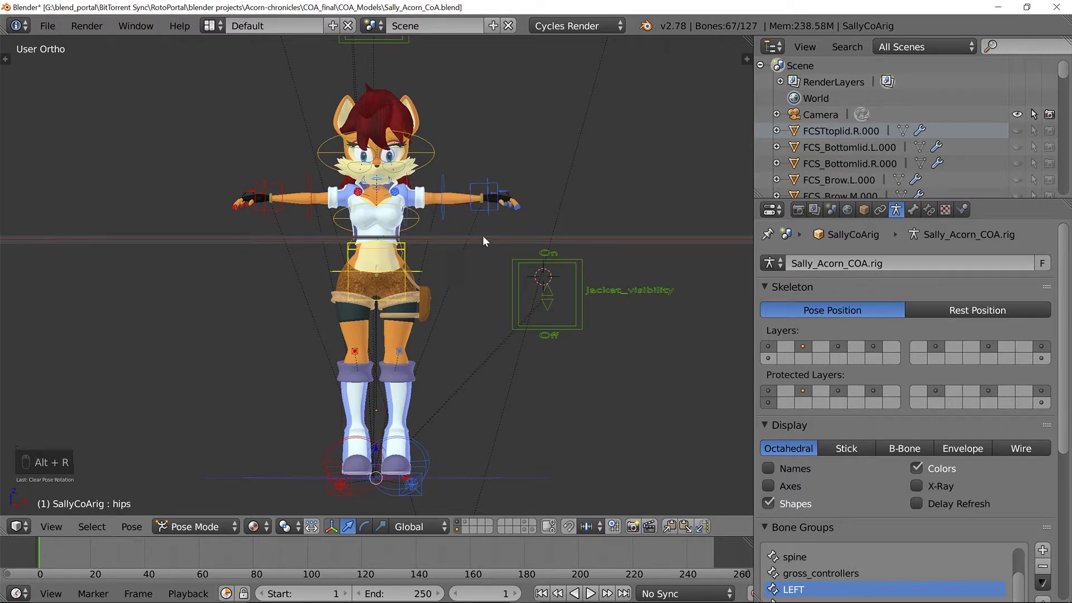
pyautogui.hotkey('alt', 's')
# Select the left foot's floor control (floor_bone.l), raise it along global Z and move it backward along global Y.
pyautogui.moveTo(467, 429); pyautogui.dragTo(437, 350, button='middle')
pyautogui.scroll(4, 451, 396)
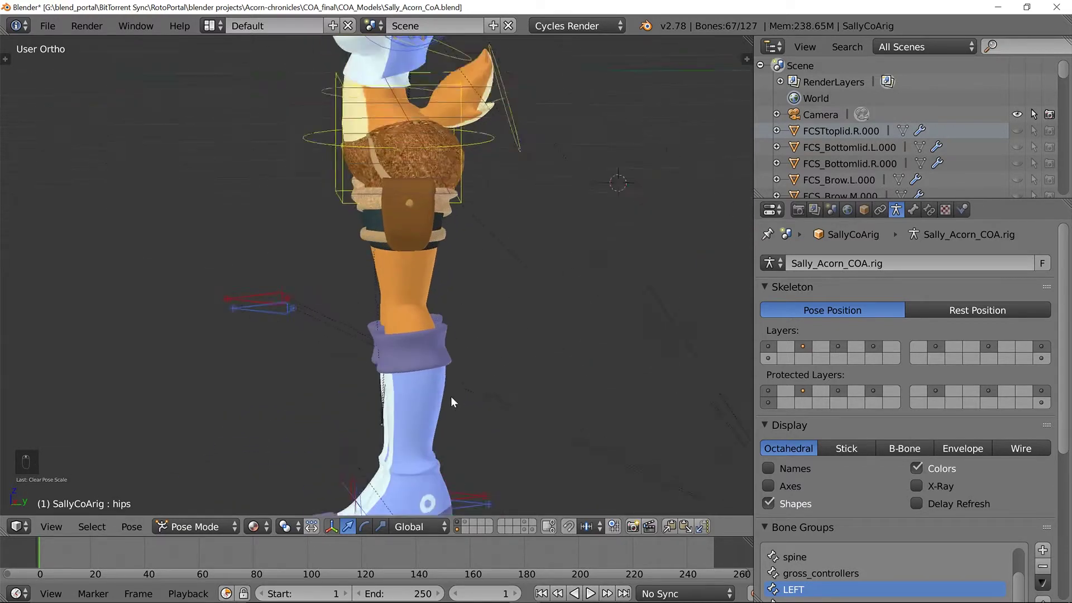
pyautogui.keyDown('shift'); pyautogui.moveTo(451, 397); pyautogui.dragTo(424, 187, button='middle'); pyautogui.keyUp('shift')
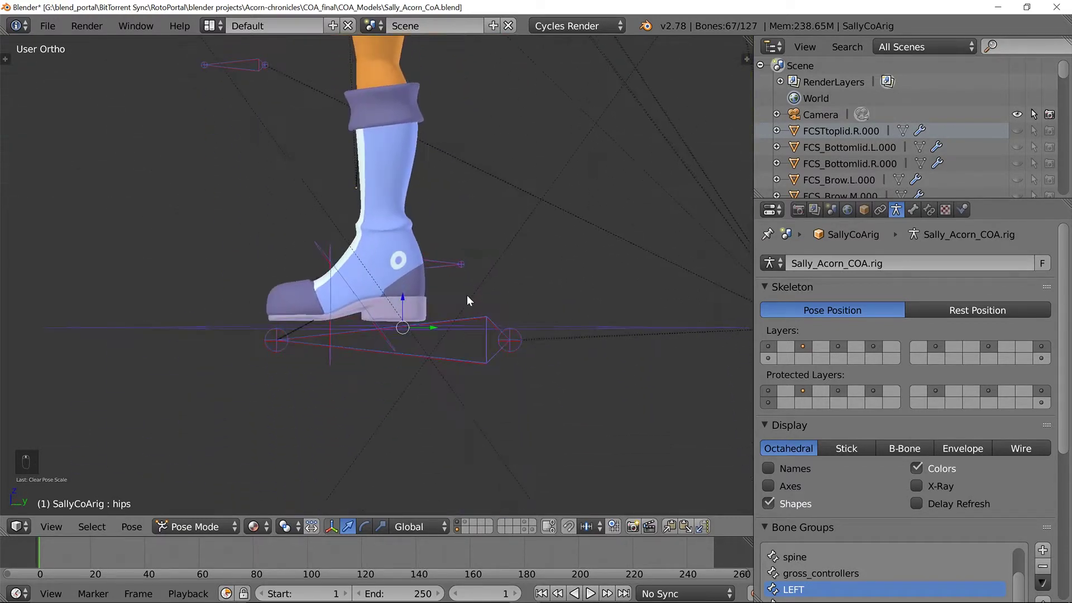
pyautogui.rightClick(487, 319)
pyautogui.moveTo(493, 333); pyautogui.dragTo(515, 343, button='middle')
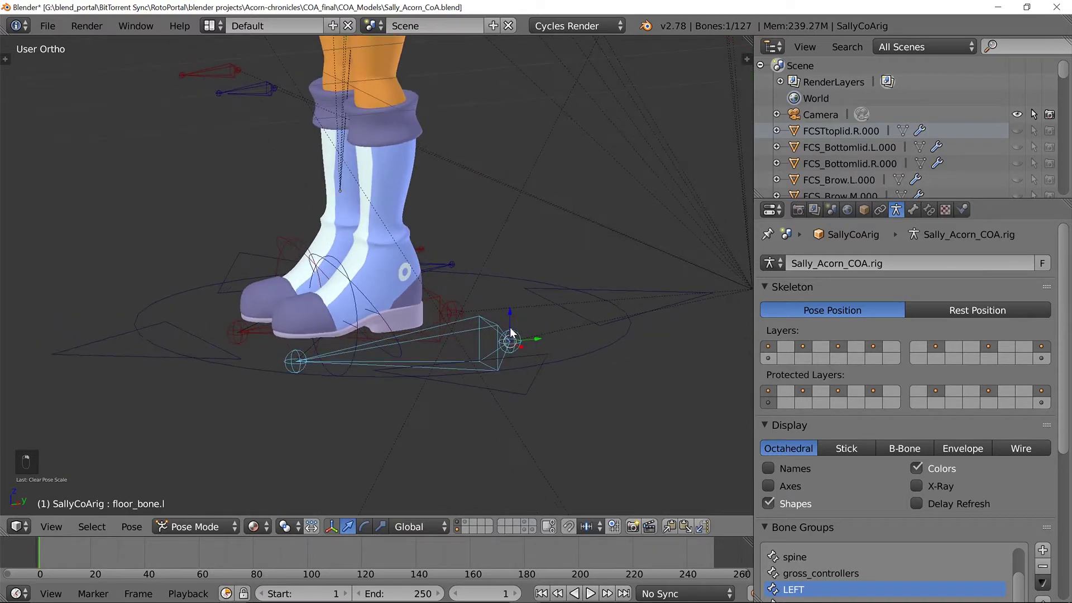
pyautogui.keyDown('shift'); pyautogui.moveTo(501, 271); pyautogui.dragTo(505, 357, button='middle'); pyautogui.keyUp('shift')
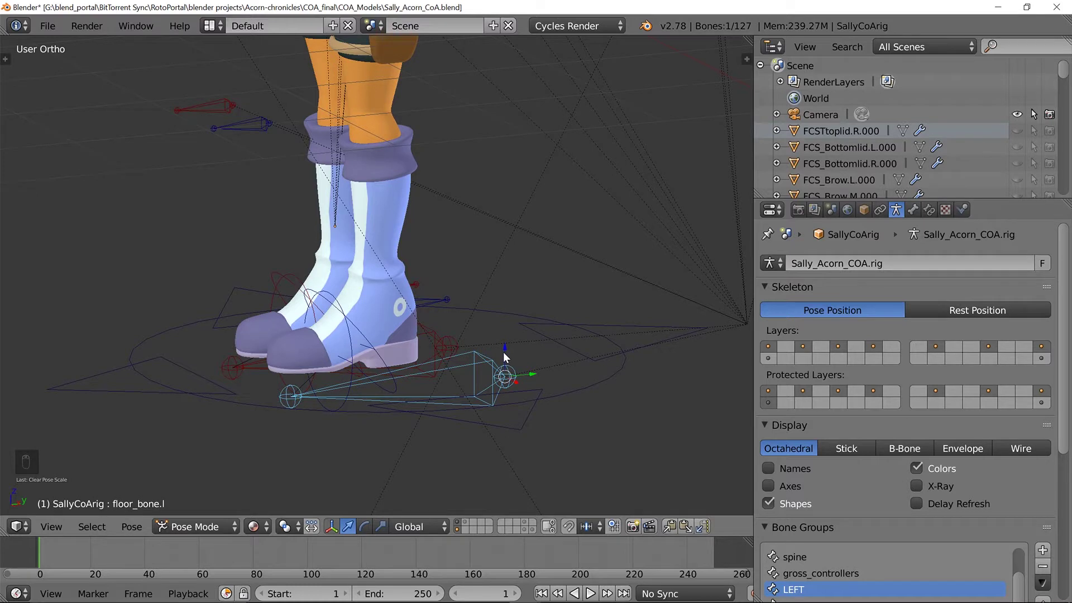
pyautogui.press('g')
pyautogui.press('z')
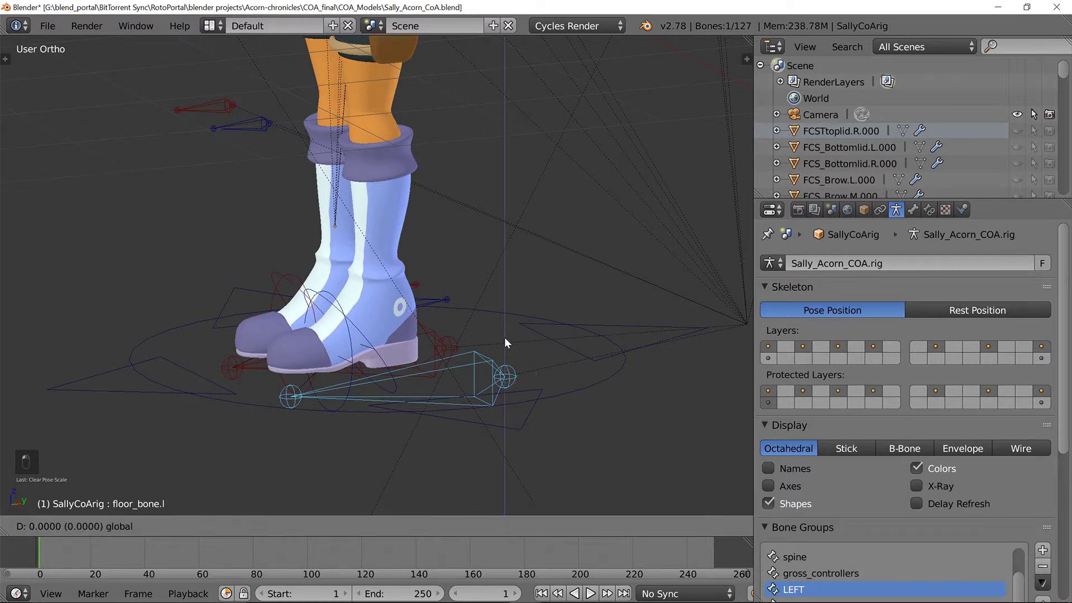
pyautogui.click(521, 253)
pyautogui.press('g')
pyautogui.press('y')
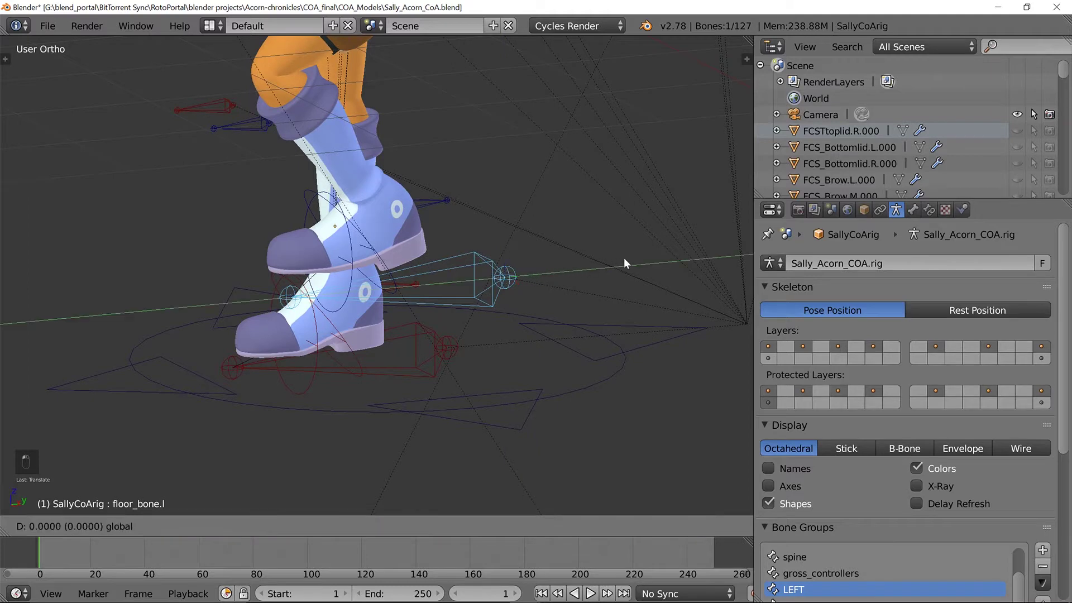
pyautogui.click(628, 257)
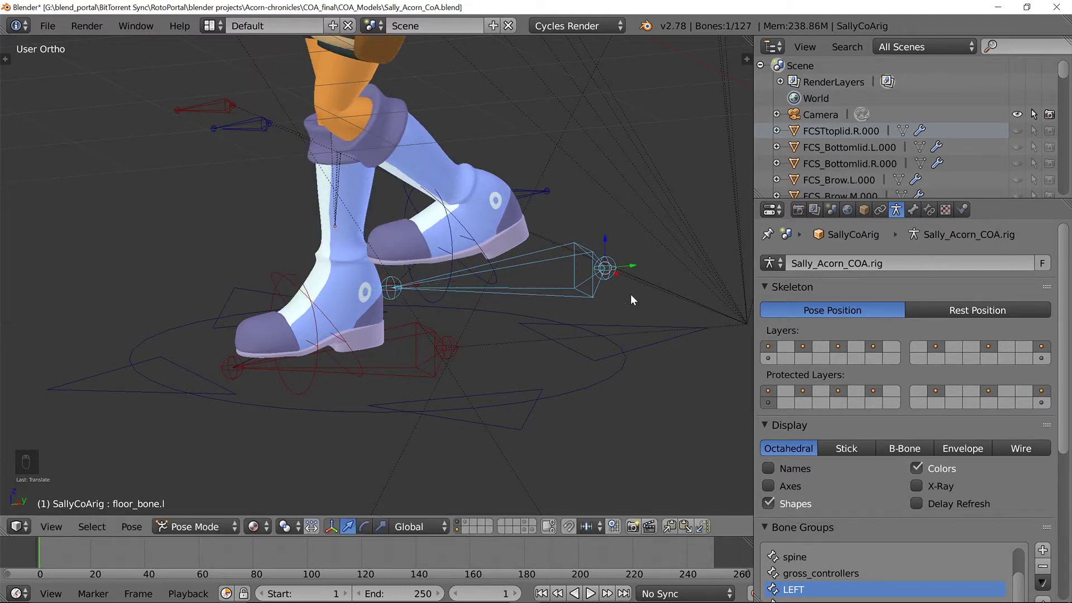
# Rotate the left floor control around global X to tip the toes downward, and raise it further along Z.
pyautogui.press('r')
pyautogui.press('x')
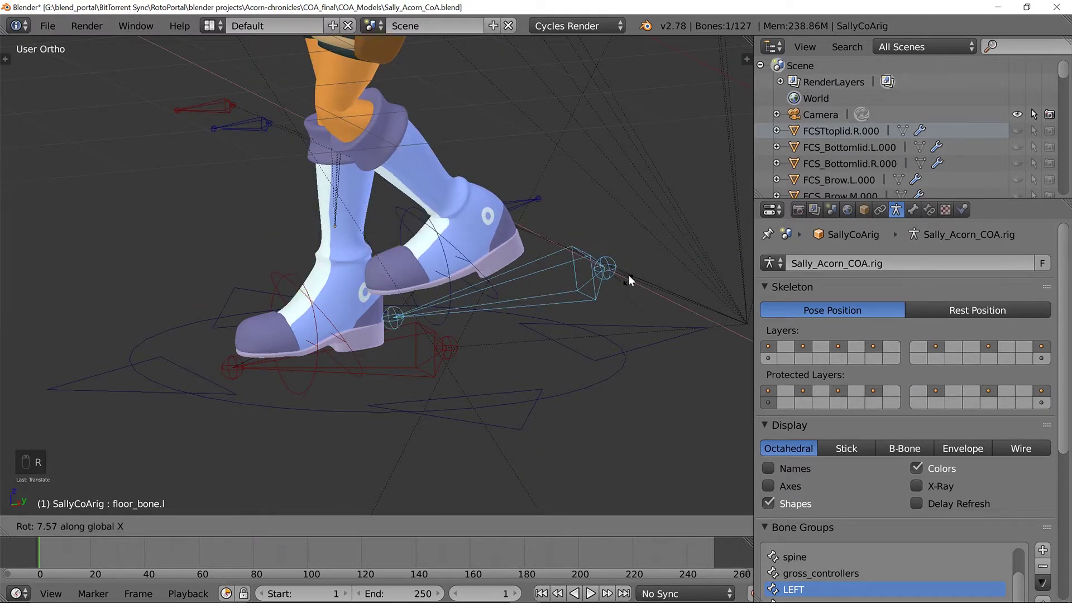
pyautogui.click(628, 273)
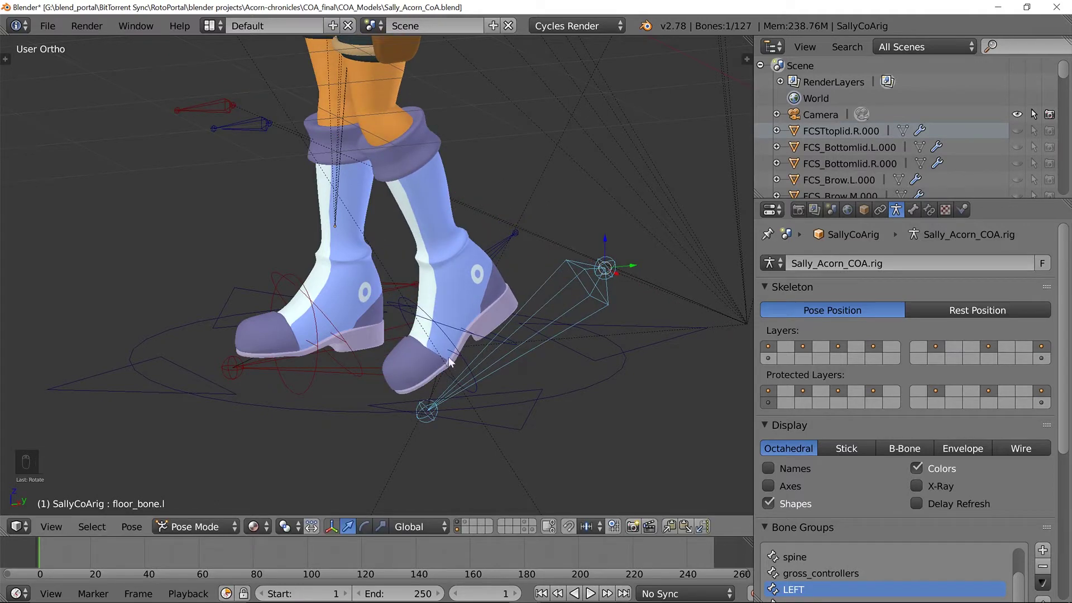
pyautogui.moveTo(461, 345); pyautogui.dragTo(507, 379, button='middle')
pyautogui.press('g')
pyautogui.press('z')
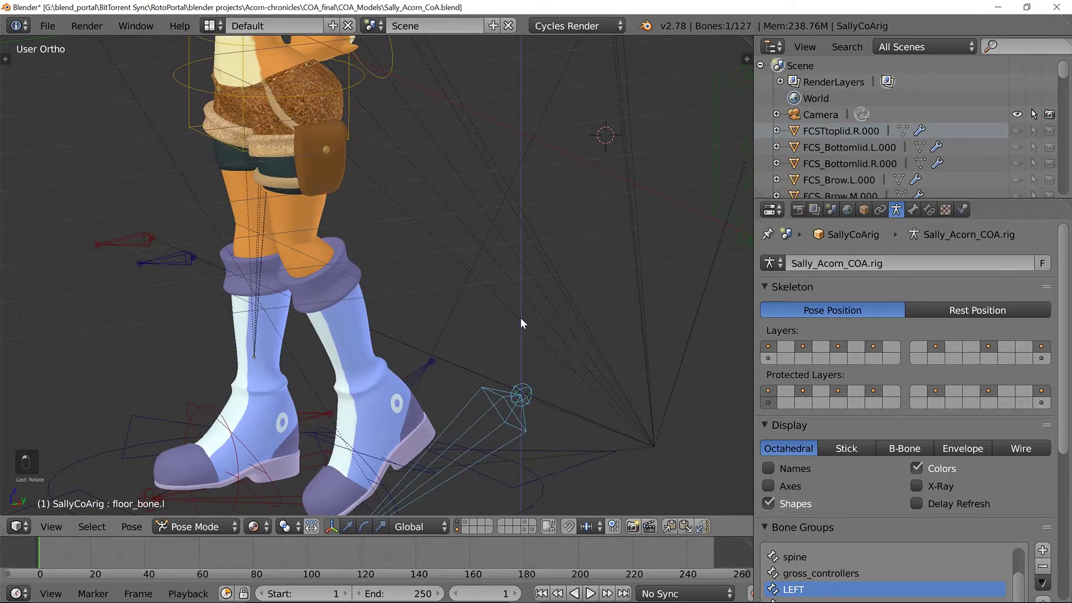
pyautogui.click(517, 292)
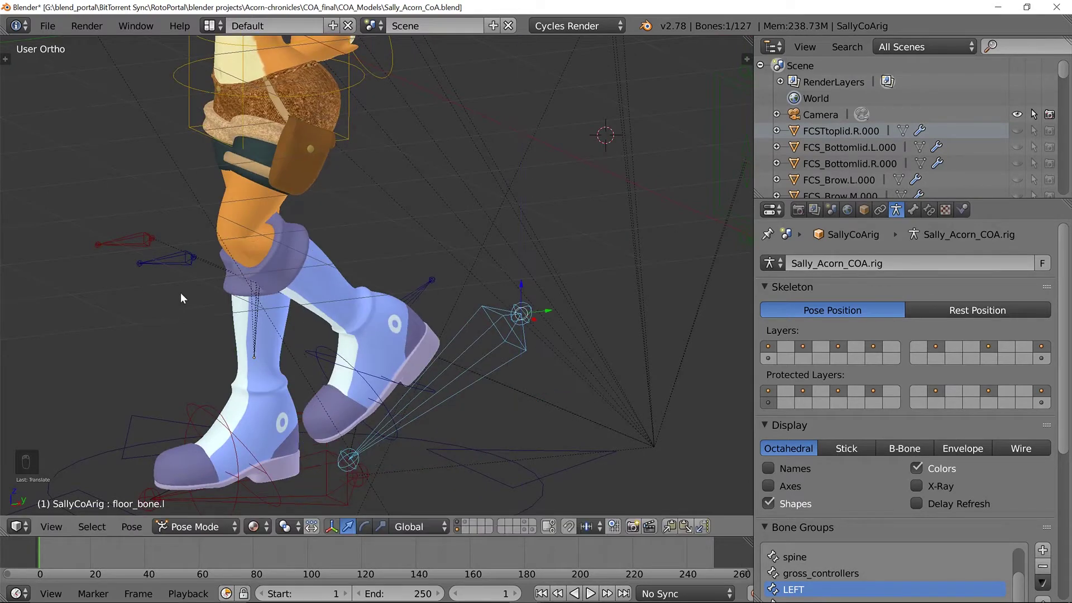
# Try moving the left knee's pole target (legpole_target.L) outward along the X axis, and clear its location.
pyautogui.rightClick(149, 306)
pyautogui.moveTo(149, 306); pyautogui.dragTo(223, 362, button='middle')
pyautogui.moveTo(218, 286); pyautogui.dragTo(226, 356, button='middle')
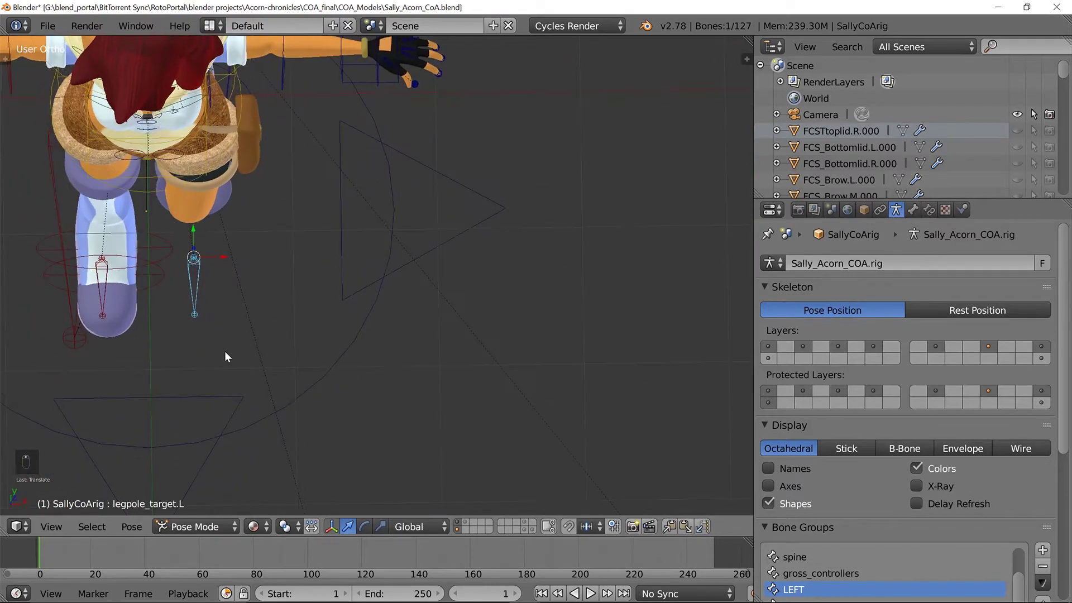
pyautogui.moveTo(193, 290); pyautogui.dragTo(333, 337, button='middle')
pyautogui.scroll(2, 349, 318)
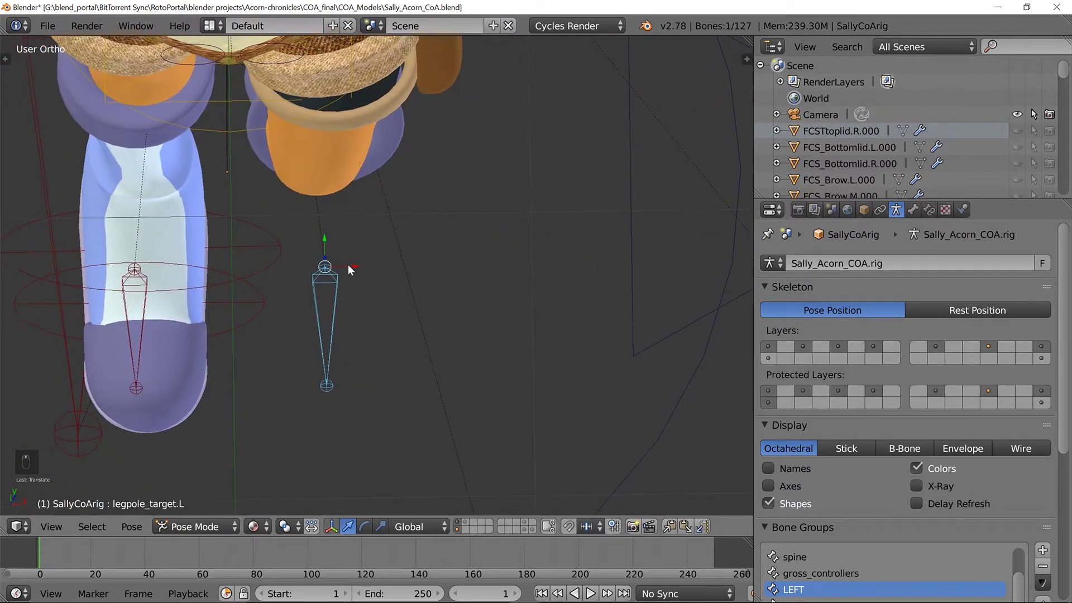
pyautogui.moveTo(356, 264); pyautogui.dragTo(436, 301)
pyautogui.moveTo(437, 301); pyautogui.dragTo(505, 213, button='middle')
pyautogui.hotkey('alt', 'g')
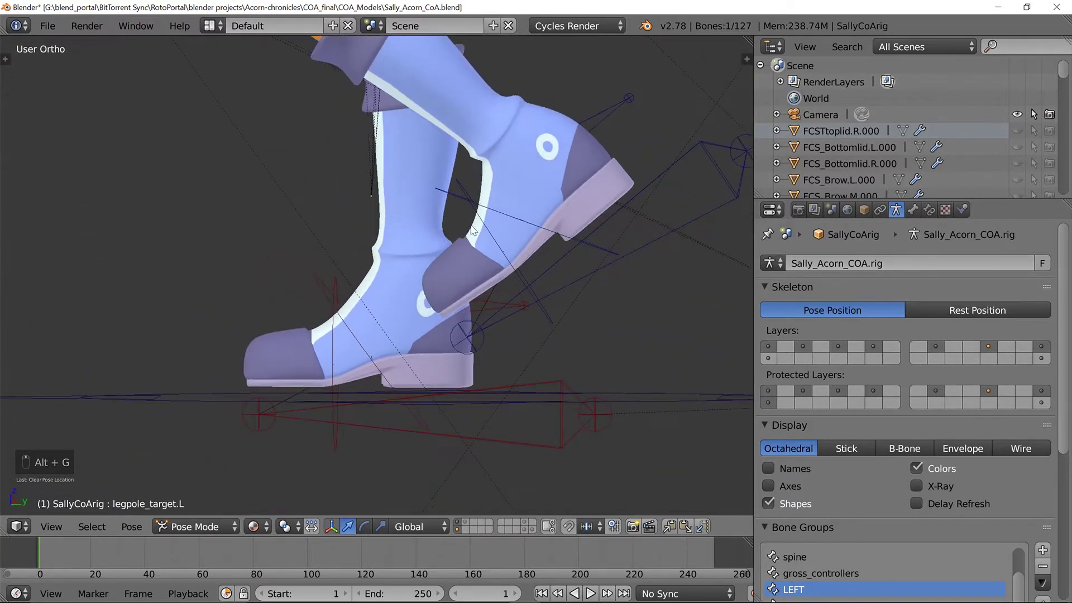
pyautogui.rightClick(521, 217)
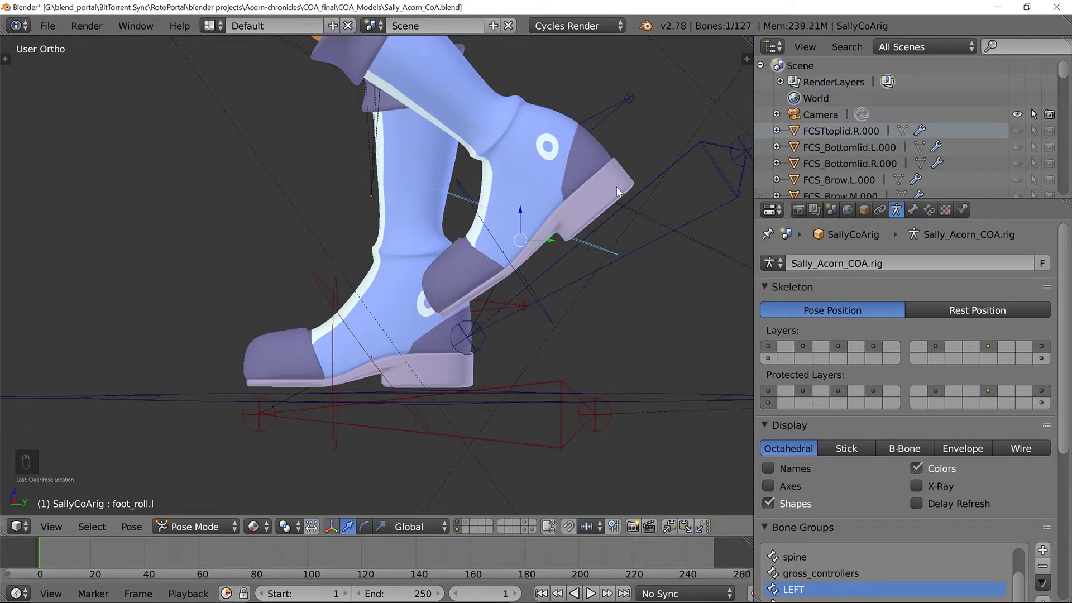
pyautogui.keyDown('shift'); pyautogui.moveTo(623, 200); pyautogui.dragTo(560, 243, button='middle'); pyautogui.keyUp('shift')
pyautogui.press('r')
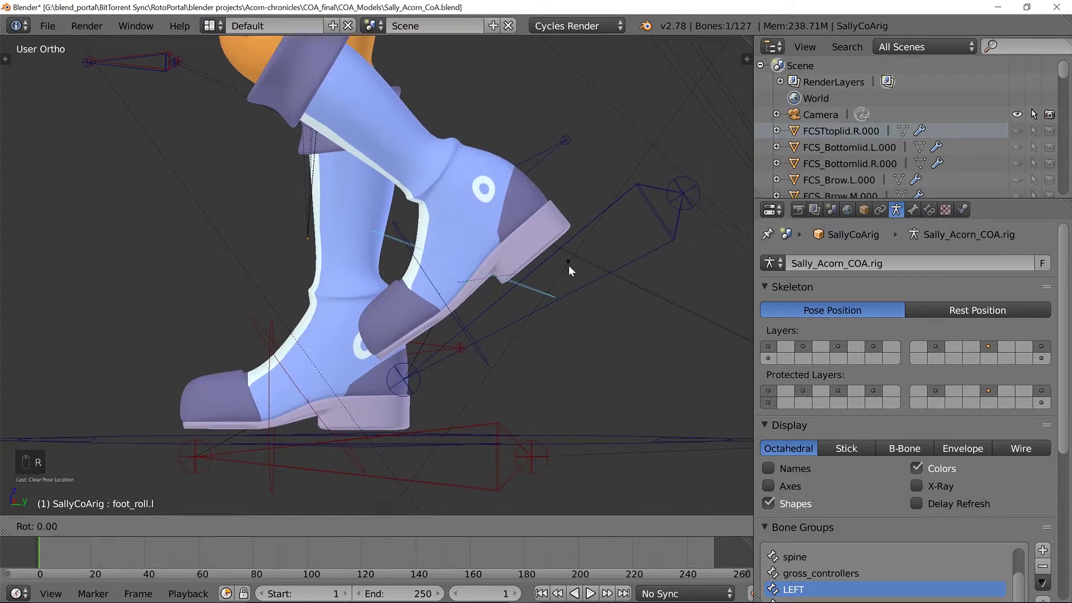
pyautogui.rightClick(568, 266)
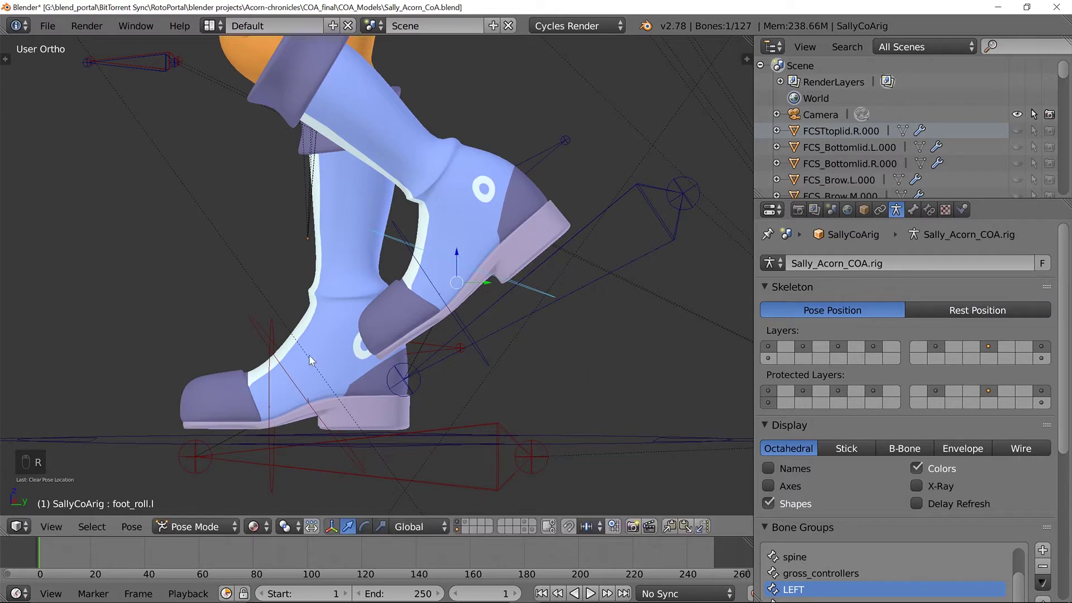
# Select the right foot roll control (foot_roll.r) and rotate it around global X in right side view to lift the heel.
pyautogui.rightClick(293, 386)
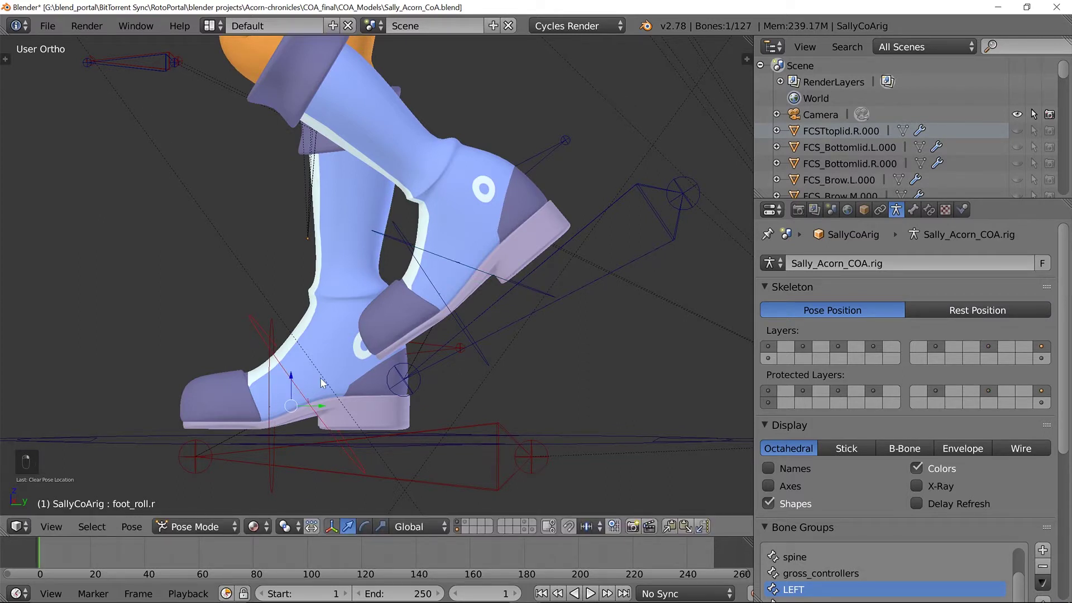
pyautogui.press('KP_3')
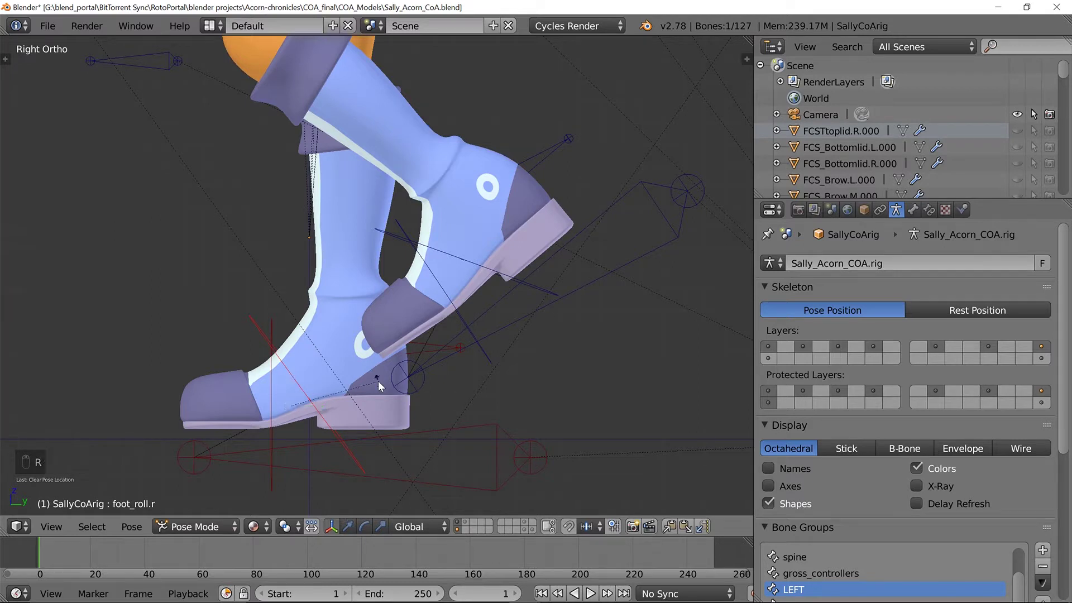
pyautogui.press('r')
pyautogui.press('x')
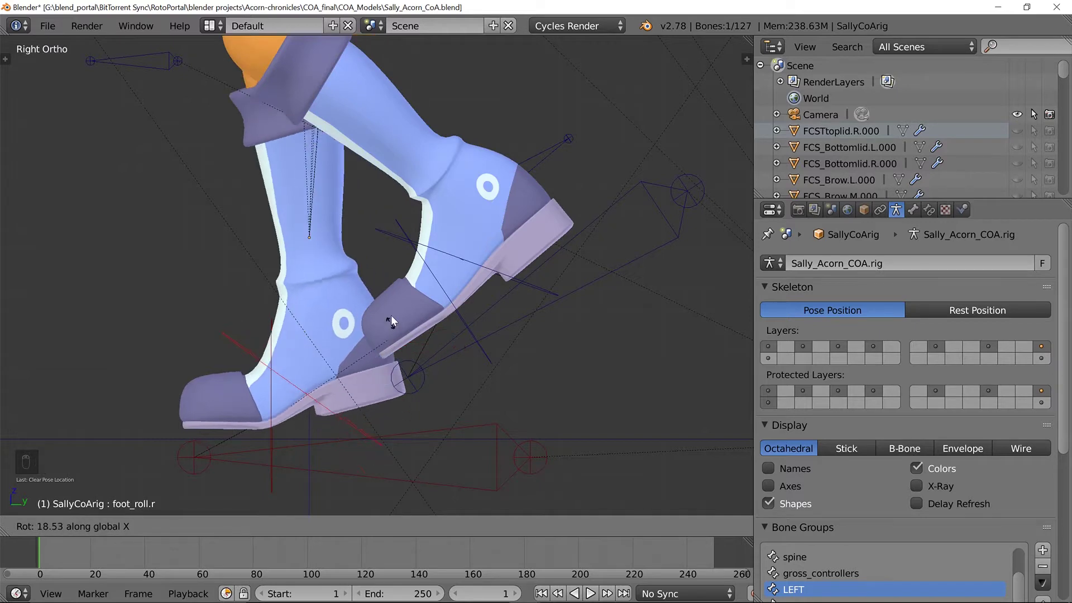
pyautogui.click(390, 299)
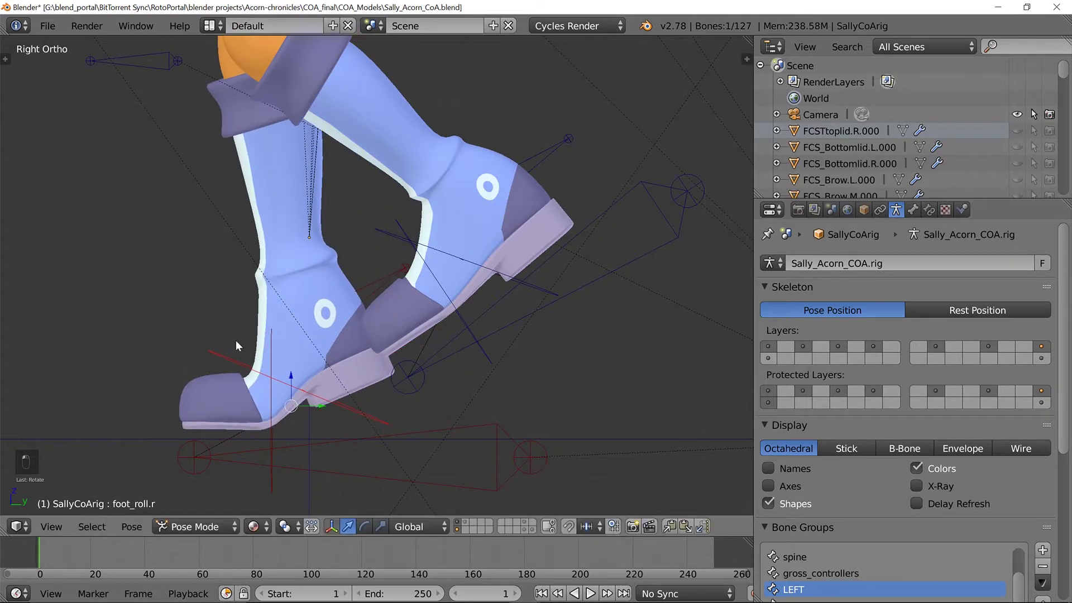
# Select the right foot's floor control (floor_bone.r) and move it along the global Y axis.
pyautogui.moveTo(235, 340); pyautogui.dragTo(380, 407, button='middle')
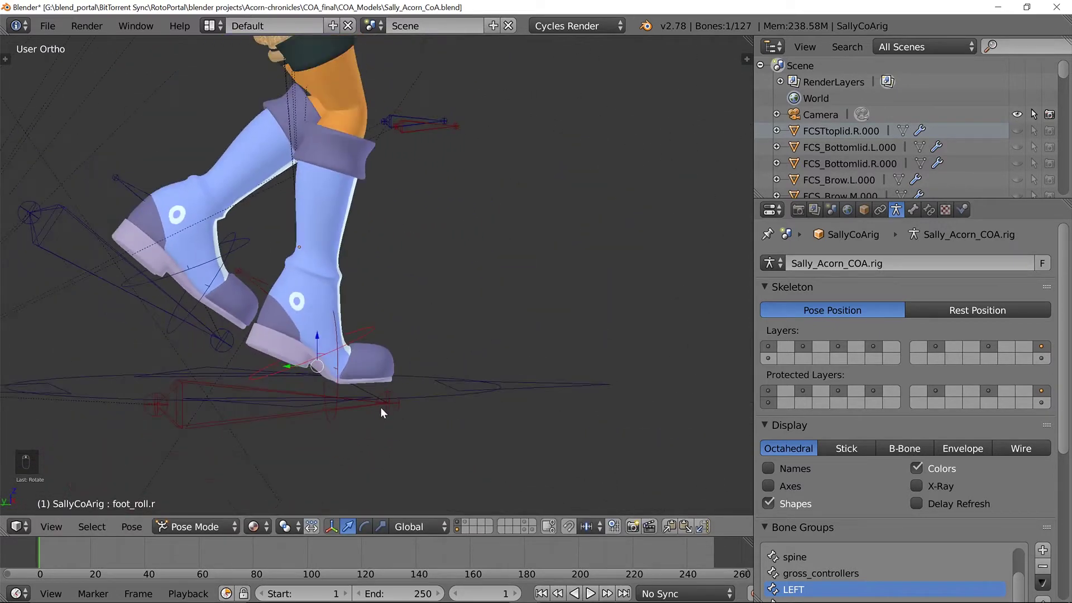
pyautogui.rightClick(380, 406)
pyautogui.press('g')
pyautogui.press('y')
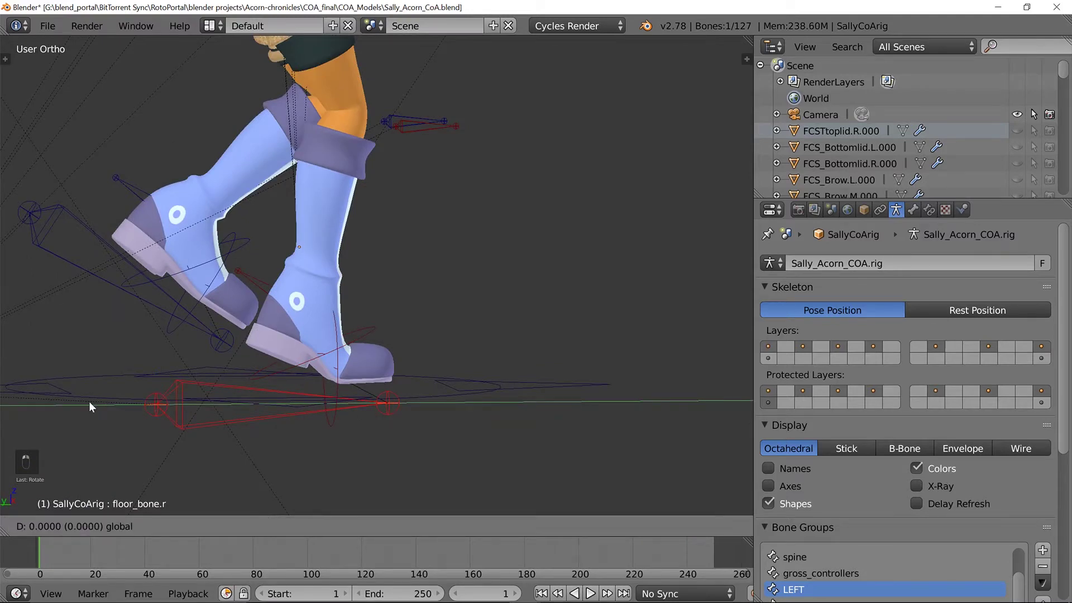
pyautogui.click(82, 401)
# Select the hips control and rotate it around the global X axis to tilt the pelvis and upper body forward.
pyautogui.scroll(-4, 407, 366)
pyautogui.moveTo(407, 367); pyautogui.dragTo(399, 281, button='middle')
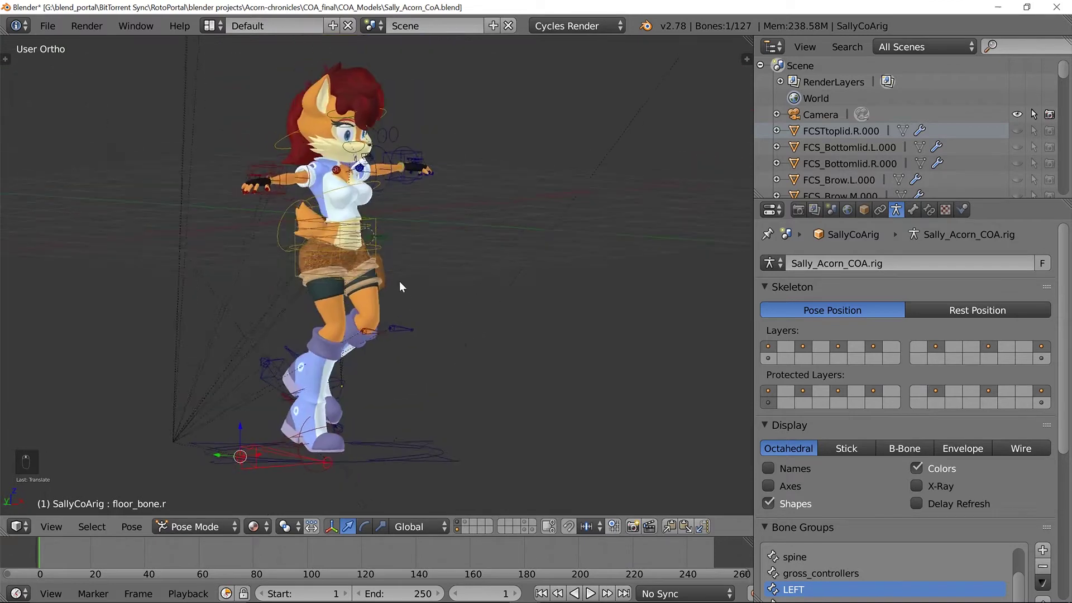
pyautogui.scroll(5, 430, 280)
pyautogui.rightClick(389, 194)
pyautogui.moveTo(448, 197); pyautogui.dragTo(507, 225, button='middle')
pyautogui.scroll(-3, 335, 218)
pyautogui.scroll(-3, 464, 217)
pyautogui.scroll(5, 466, 268)
pyautogui.moveTo(437, 264); pyautogui.dragTo(459, 279, button='middle')
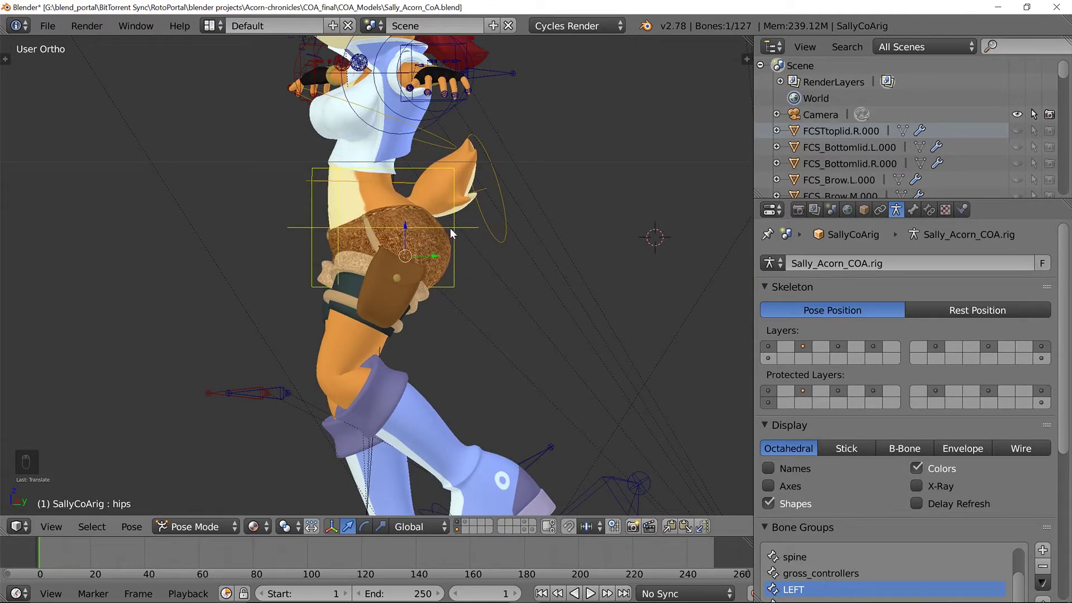
pyautogui.moveTo(450, 228); pyautogui.dragTo(477, 245, button='middle')
pyautogui.press('r')
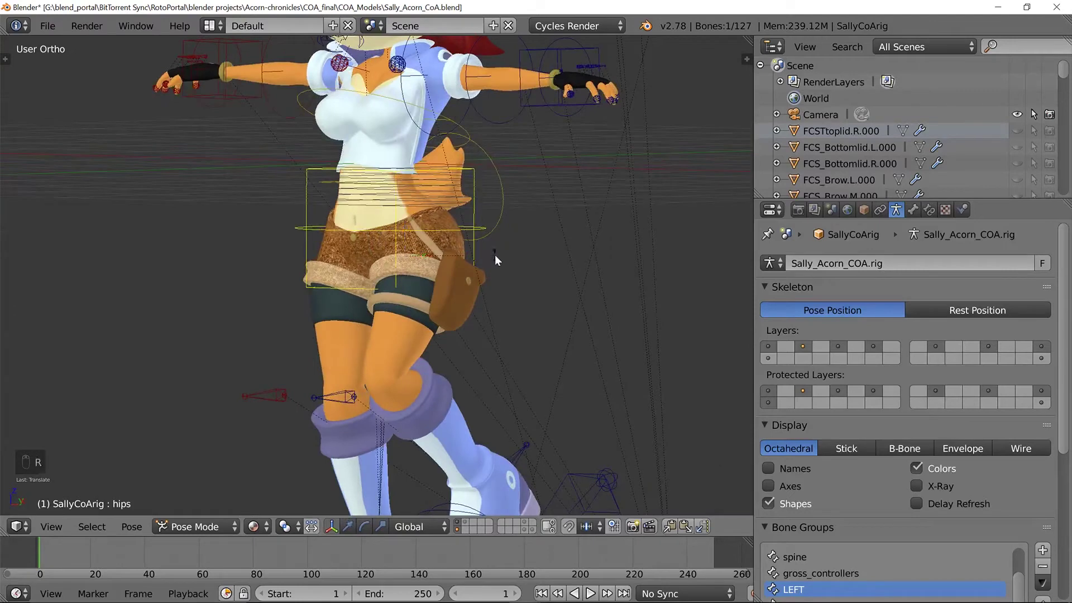
pyautogui.press('x')
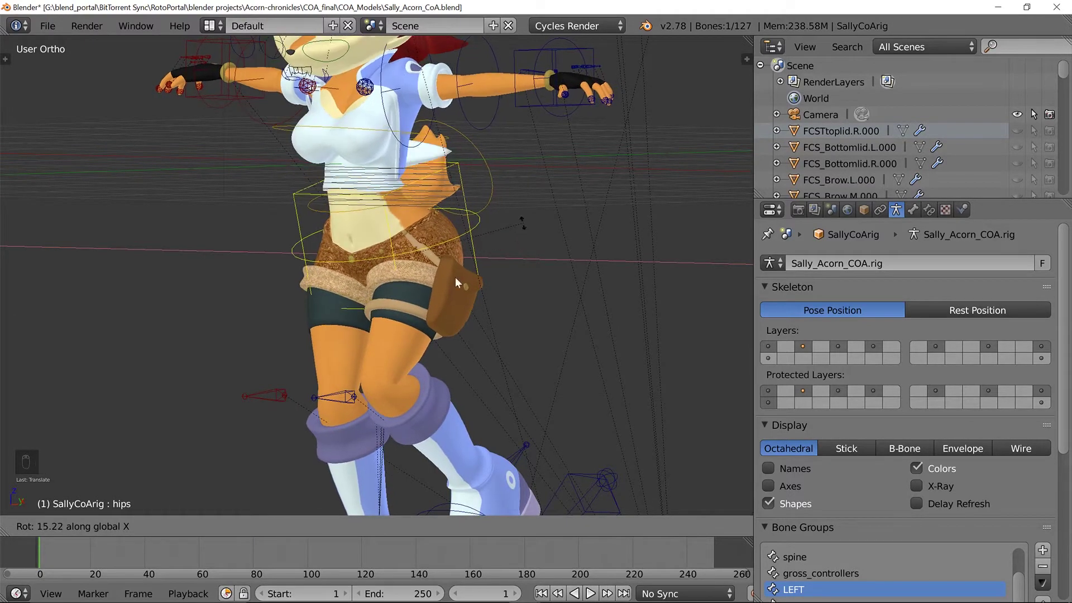
pyautogui.click(397, 276)
# Select the jacket_toggle_switch control and move it up along global Z toward On in the jacket_visibility box.
pyautogui.moveTo(397, 277); pyautogui.dragTo(572, 277, button='middle')
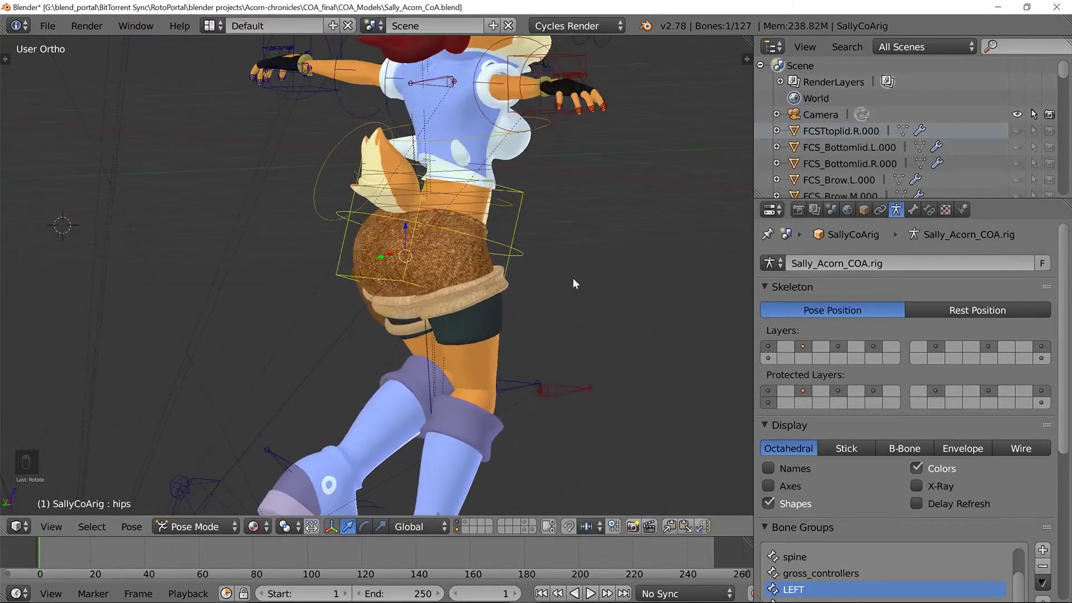
pyautogui.scroll(5, 575, 268)
pyautogui.keyDown('shift'); pyautogui.moveTo(579, 227); pyautogui.dragTo(397, 273, button='middle'); pyautogui.keyUp('shift')
pyautogui.scroll(-4, 284, 259)
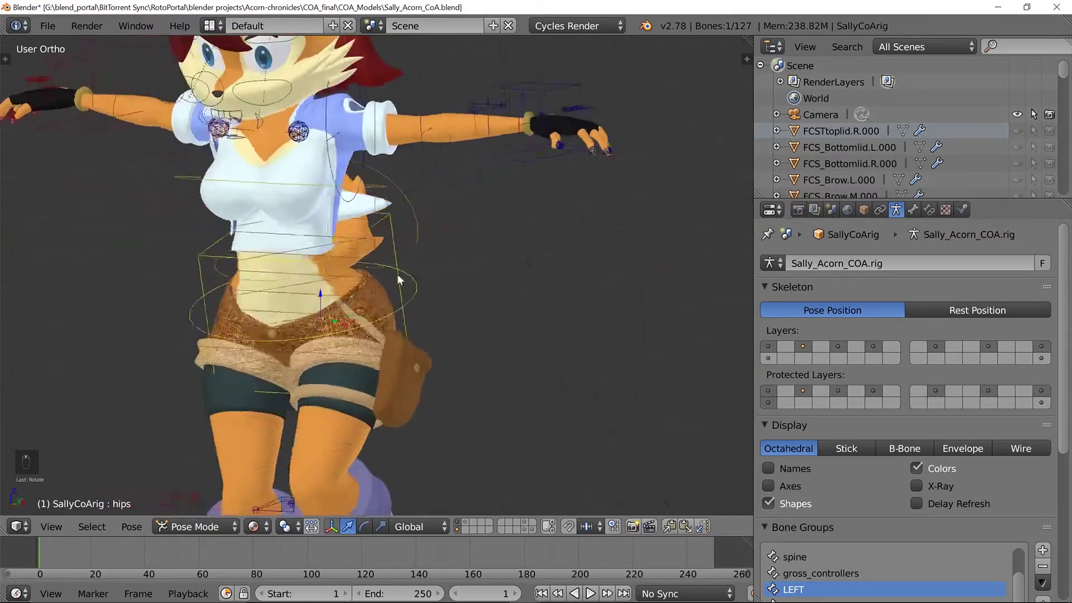
pyautogui.scroll(-3, 494, 282)
pyautogui.rightClick(604, 298)
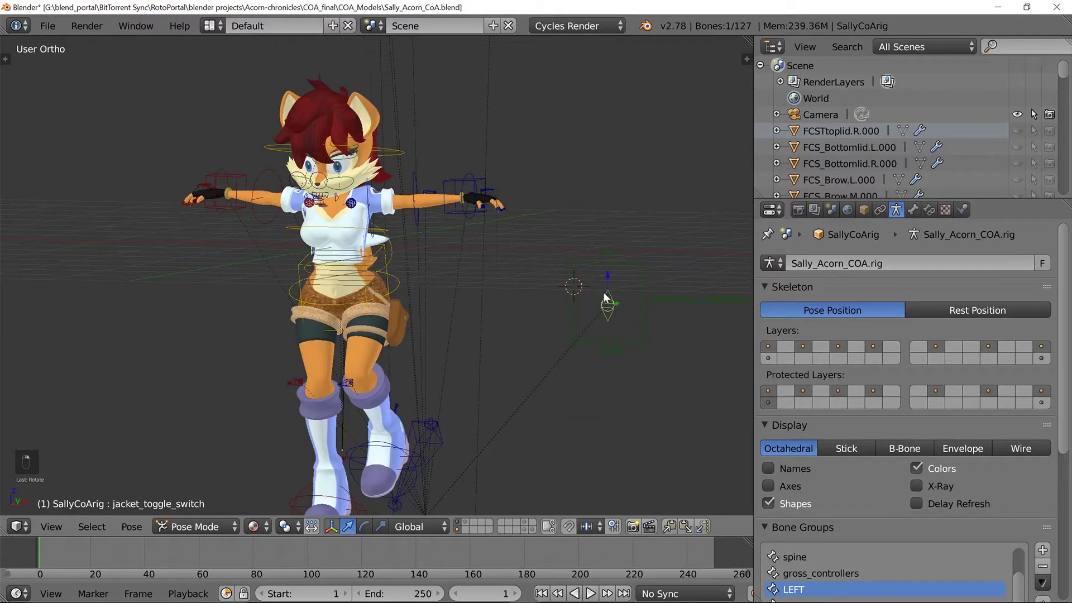
pyautogui.press('g')
pyautogui.press('z')
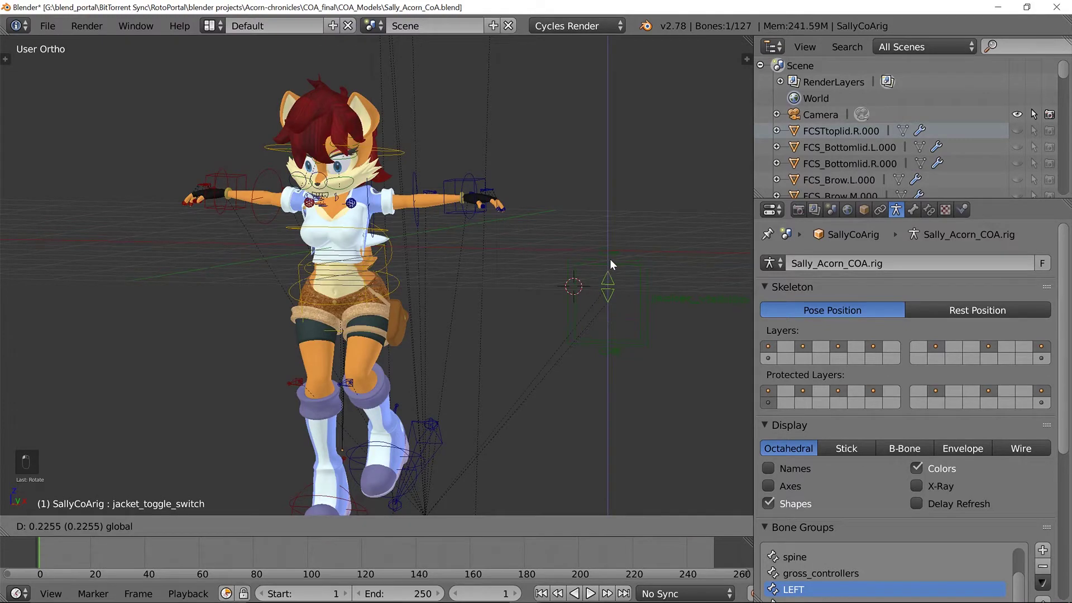
pyautogui.click(289, 260)
# Select the hips control and the upper spine control (spine.001), and examine the torso controls in side view.
pyautogui.scroll(4, 313, 286)
pyautogui.moveTo(307, 290); pyautogui.dragTo(358, 287, button='middle')
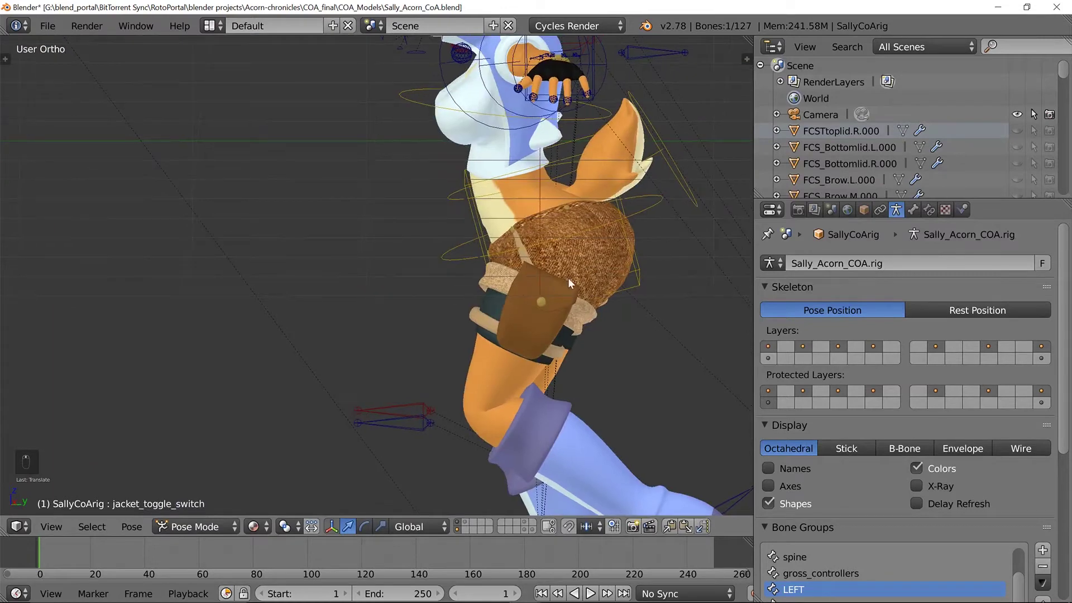
pyautogui.rightClick(625, 226)
pyautogui.moveTo(551, 203); pyautogui.dragTo(538, 270, button='middle')
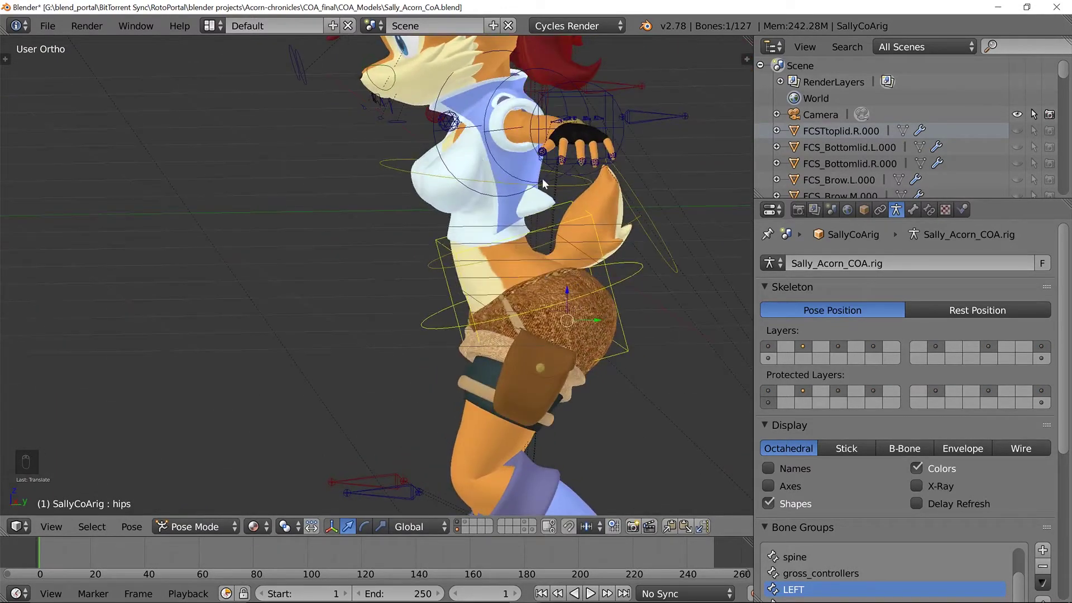
pyautogui.rightClick(556, 186)
pyautogui.moveTo(556, 186); pyautogui.dragTo(613, 250, button='middle')
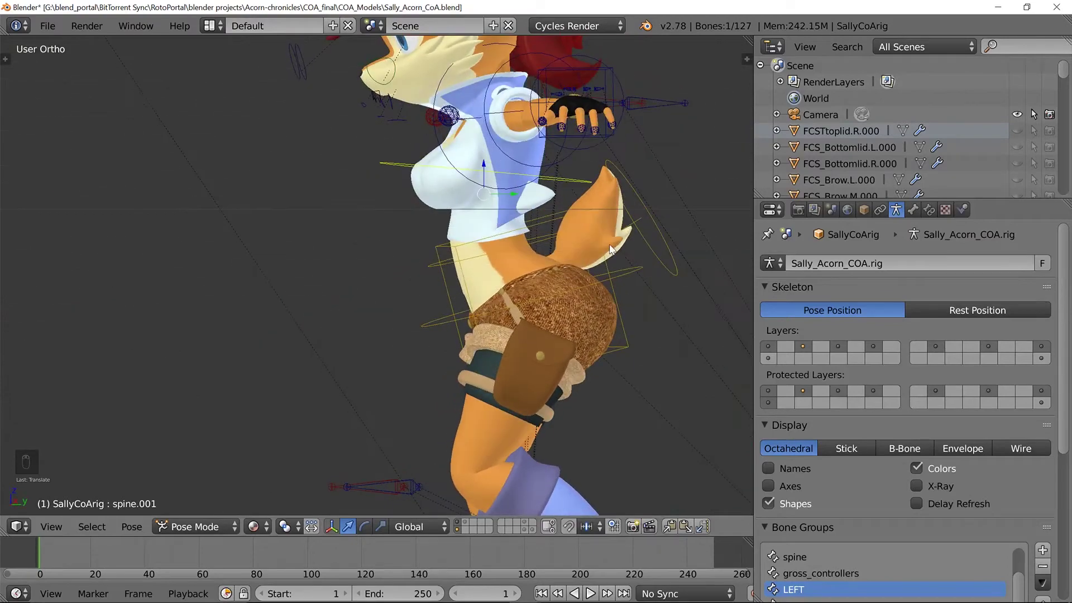
pyautogui.moveTo(491, 218); pyautogui.dragTo(496, 254, button='middle')
pyautogui.scroll(3, 566, 216)
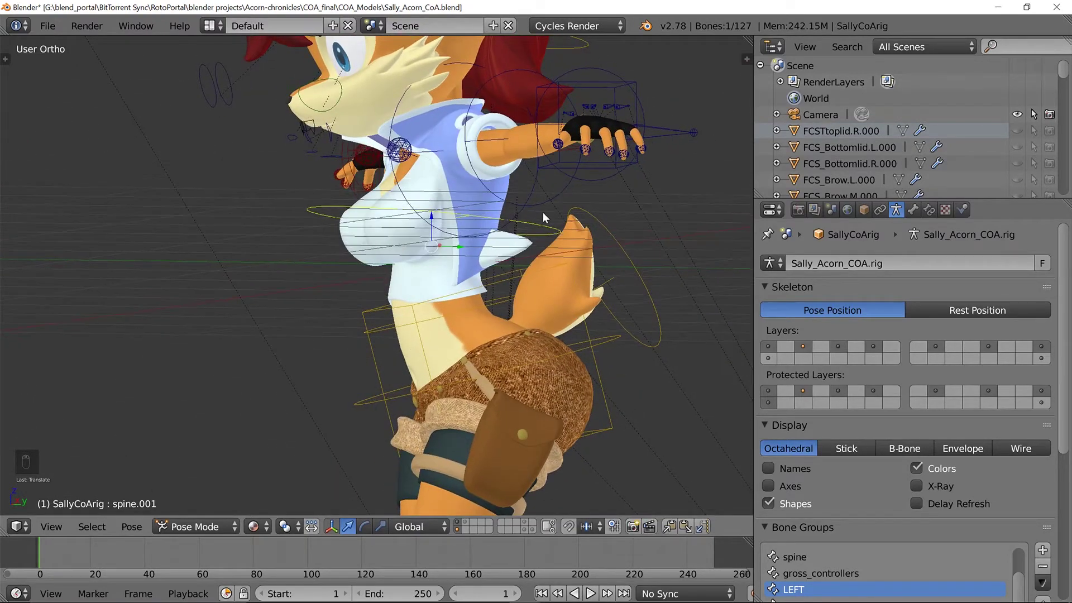
pyautogui.moveTo(536, 223); pyautogui.dragTo(494, 287, button='middle')
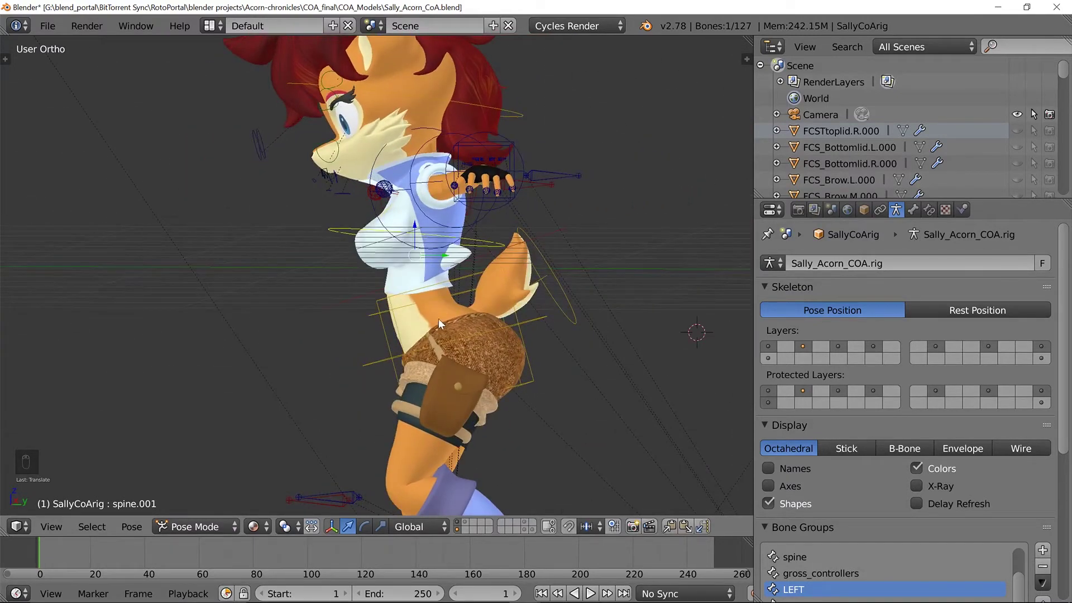
# Select the spine control at the waist and rotate it around the global X axis to lean the upper body backward.
pyautogui.rightClick(450, 294)
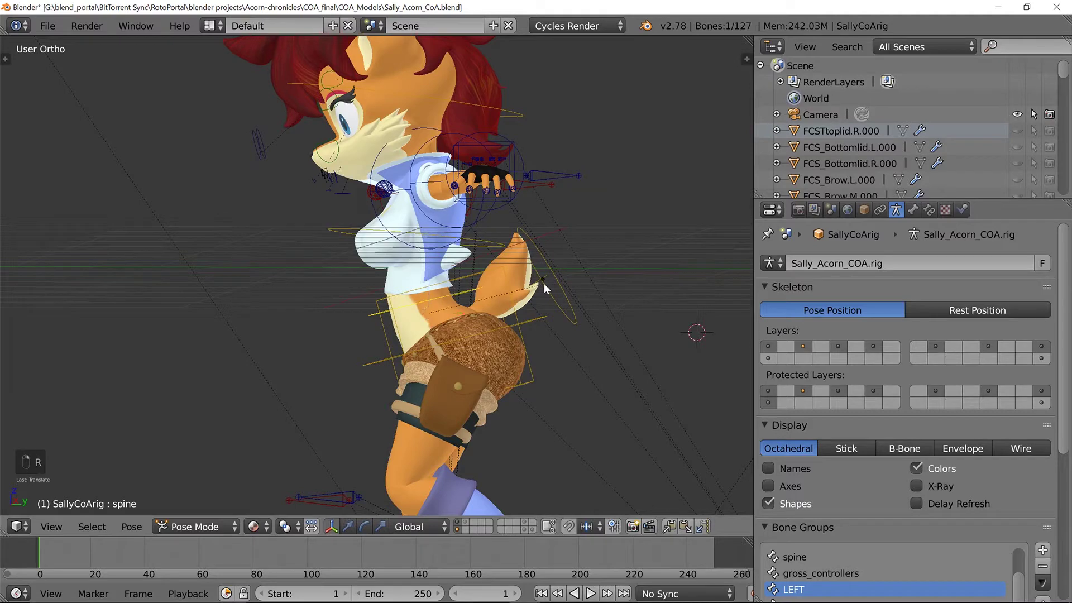
pyautogui.press('r')
pyautogui.press('x')
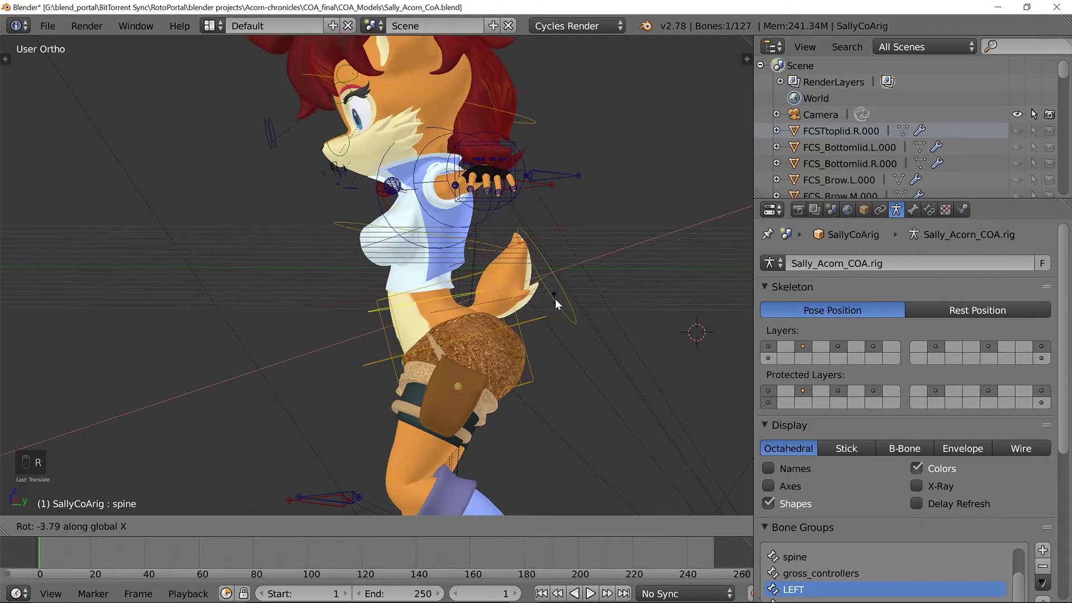
pyautogui.click(558, 306)
# Select Fiona_tail_control and rotate it around the global X axis to tilt the tail away from the back.
pyautogui.rightClick(558, 307)
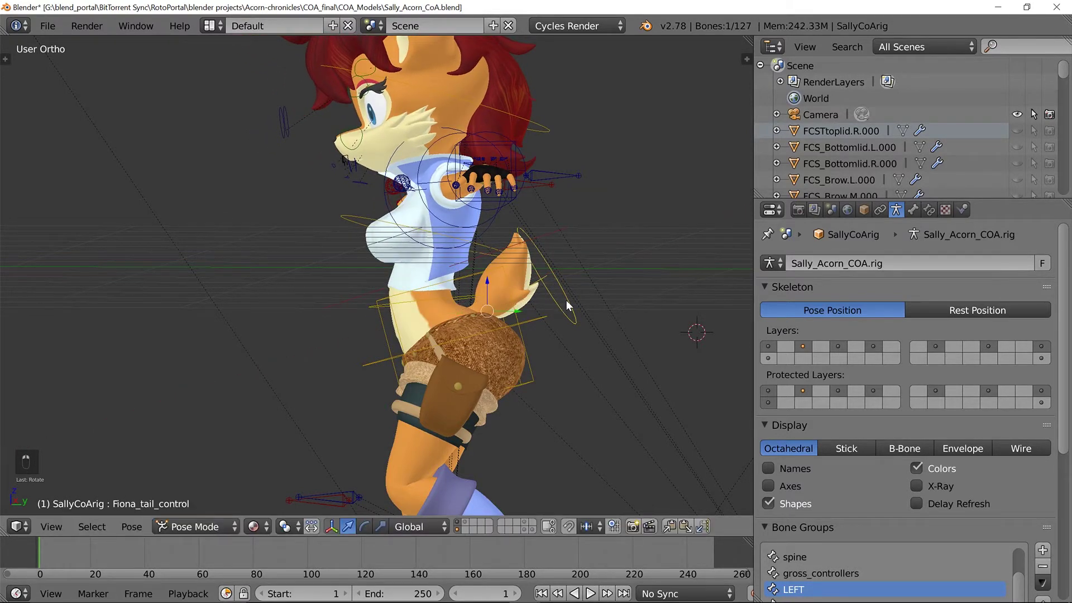
pyautogui.moveTo(558, 307)
pyautogui.mouseDown(button='middle')
pyautogui.moveTo(477, 339)
pyautogui.moveTo(546, 323)
pyautogui.mouseUp(button='middle')
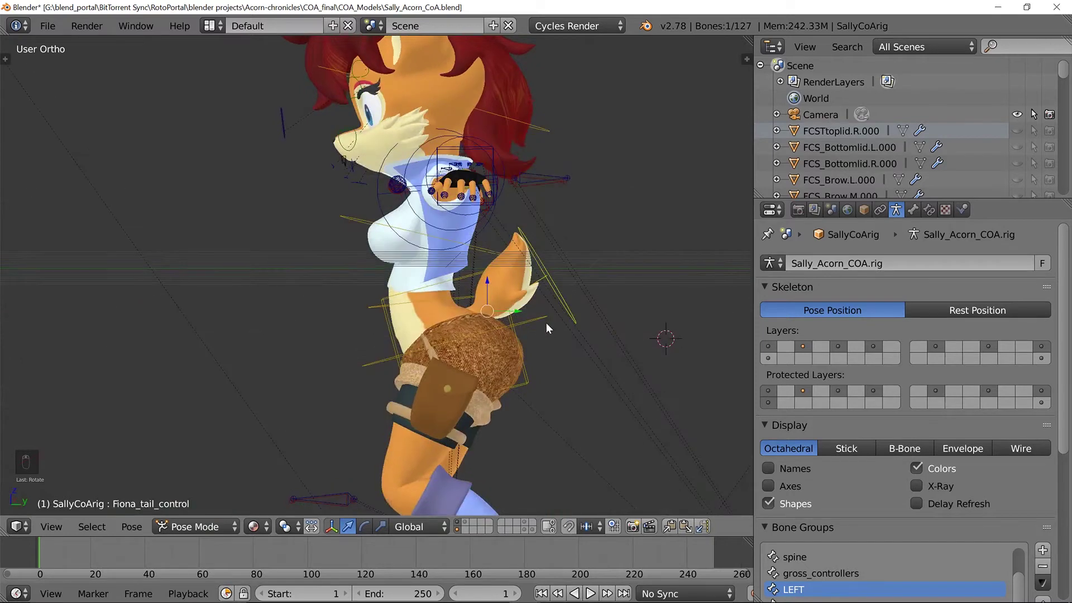
pyautogui.press('r')
pyautogui.press('x')
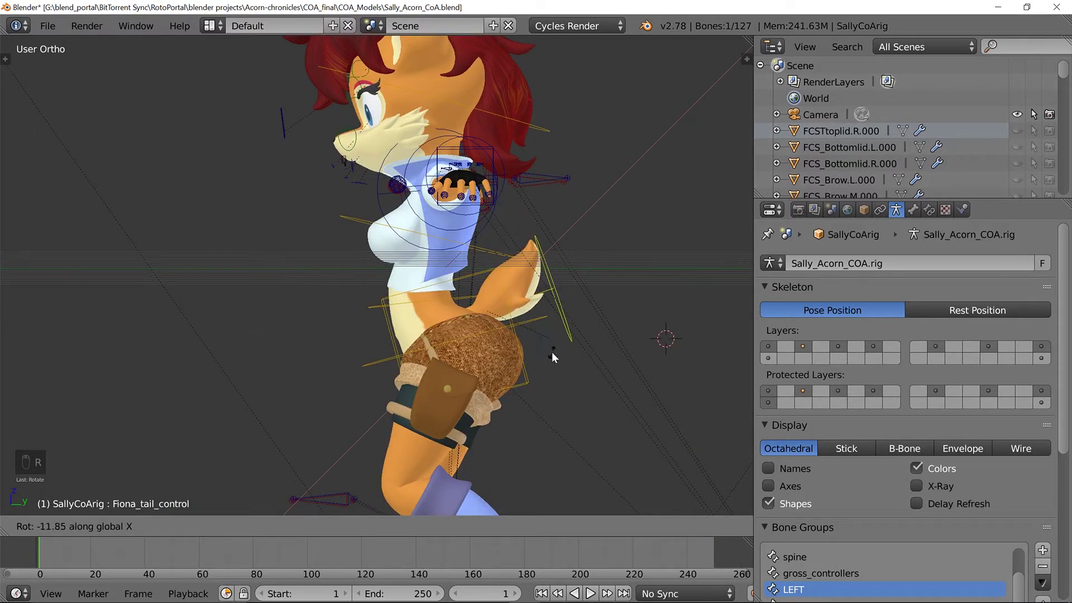
pyautogui.click(552, 351)
pyautogui.scroll(-3, 552, 352)
pyautogui.moveTo(552, 352)
pyautogui.mouseDown(button='middle')
pyautogui.moveTo(443, 363)
pyautogui.moveTo(570, 351)
pyautogui.moveTo(535, 353)
pyautogui.mouseUp(button='middle')
pyautogui.scroll(5, 530, 349)
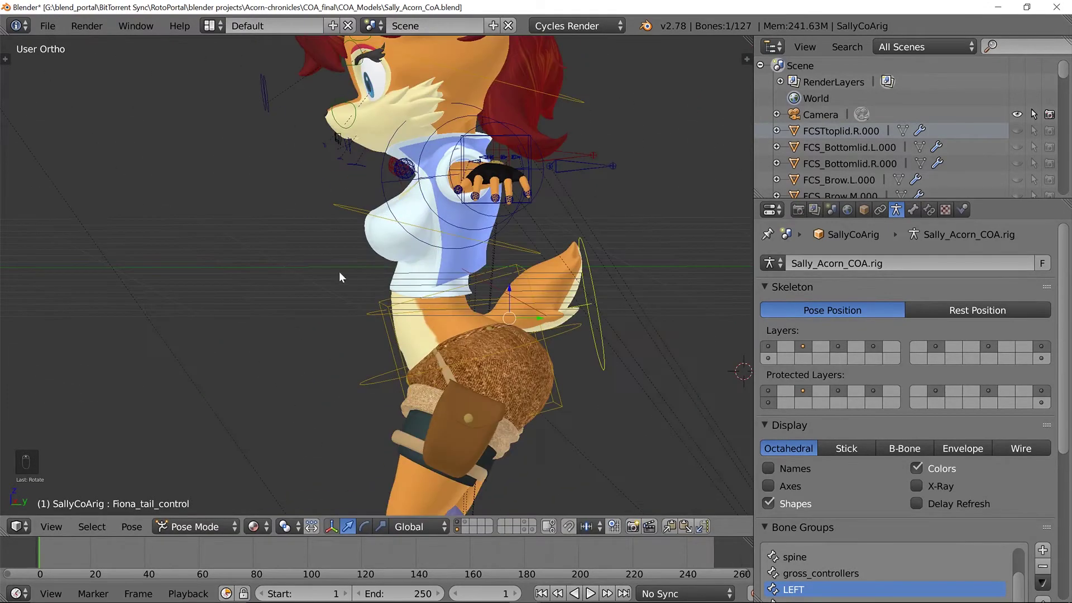
# Try a free trackball rotation of the hips control to swing the whole upper body, and undo it.
pyautogui.moveTo(340, 276); pyautogui.dragTo(579, 274, button='middle')
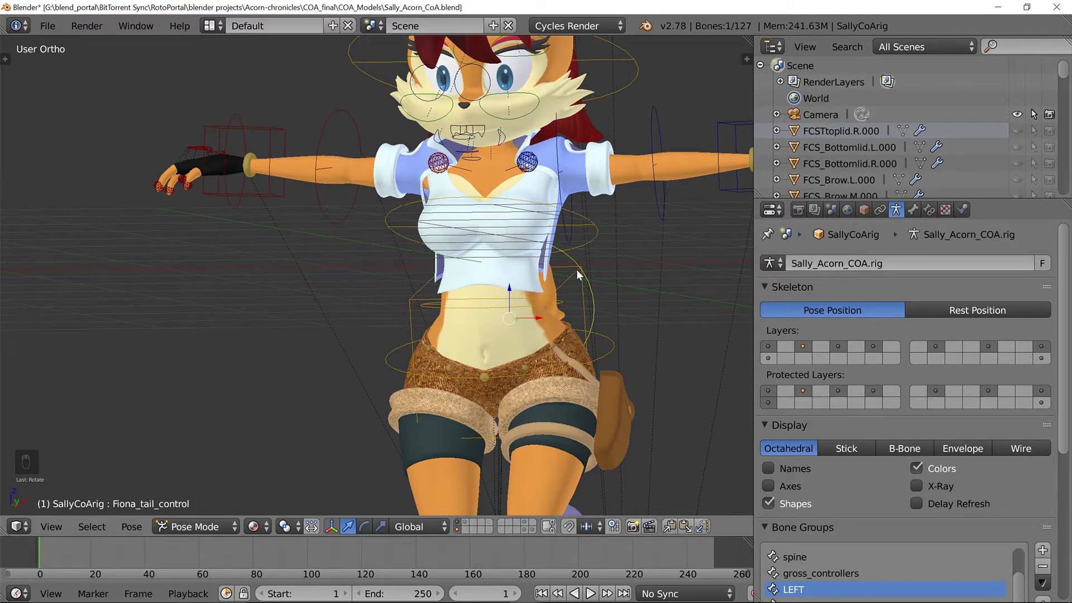
pyautogui.scroll(-5, 459, 360)
pyautogui.scroll(3, 467, 374)
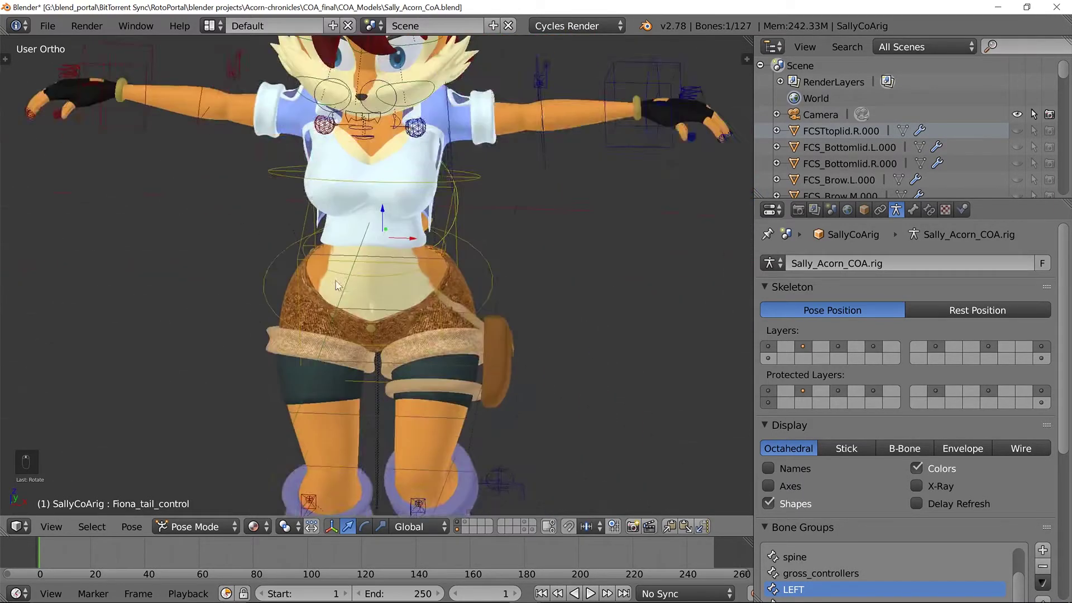
pyautogui.keyDown('shift'); pyautogui.moveTo(468, 374); pyautogui.dragTo(470, 273, button='middle'); pyautogui.keyUp('shift')
pyautogui.rightClick(430, 229)
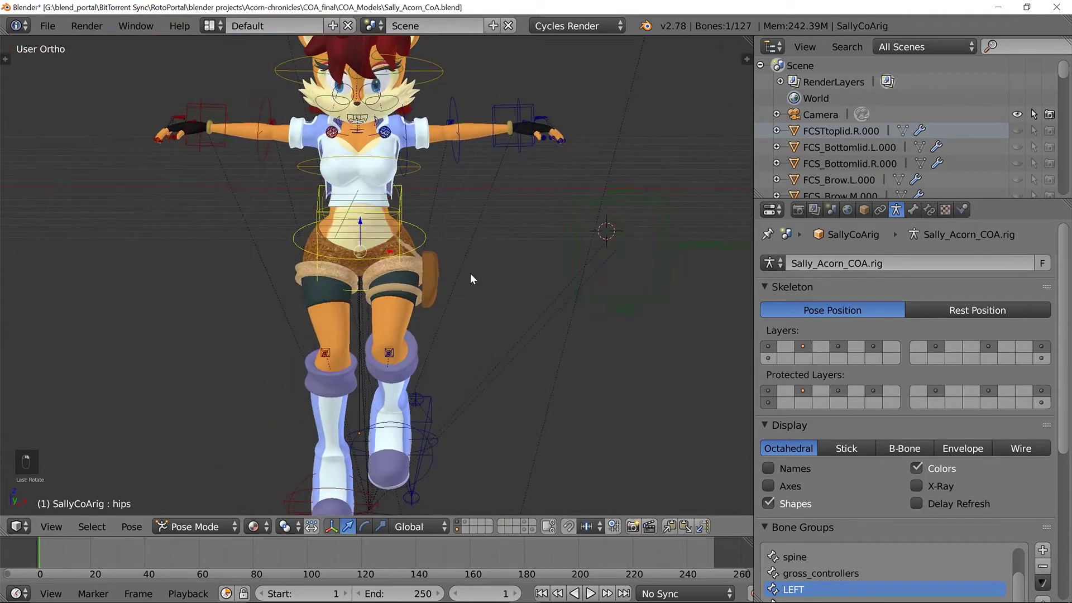
pyautogui.press('r')
pyautogui.press('r')
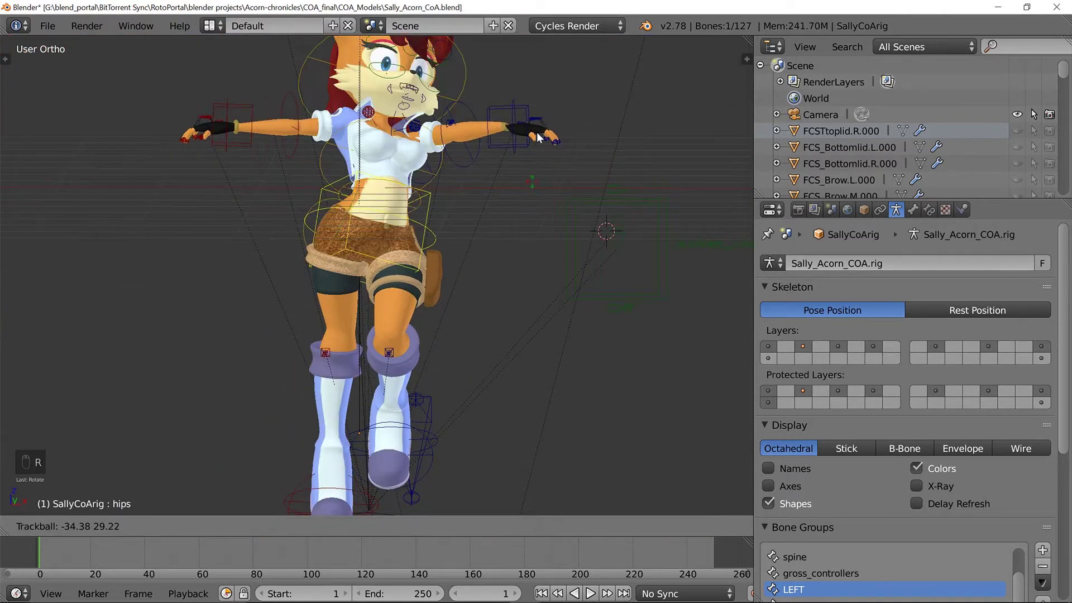
pyautogui.click(594, 366)
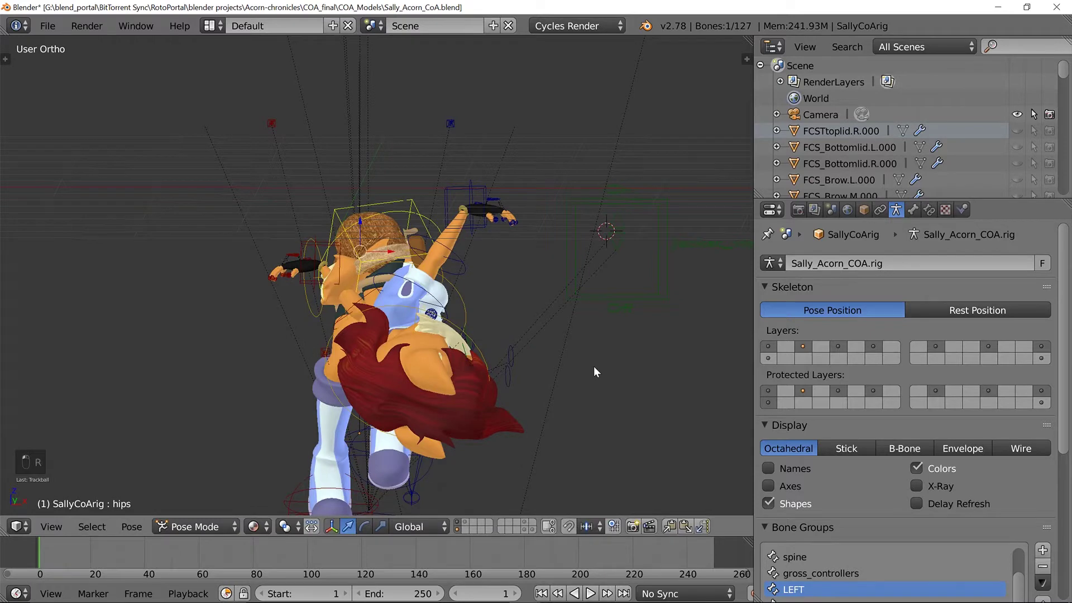
pyautogui.moveTo(594, 366); pyautogui.dragTo(615, 372, button='middle')
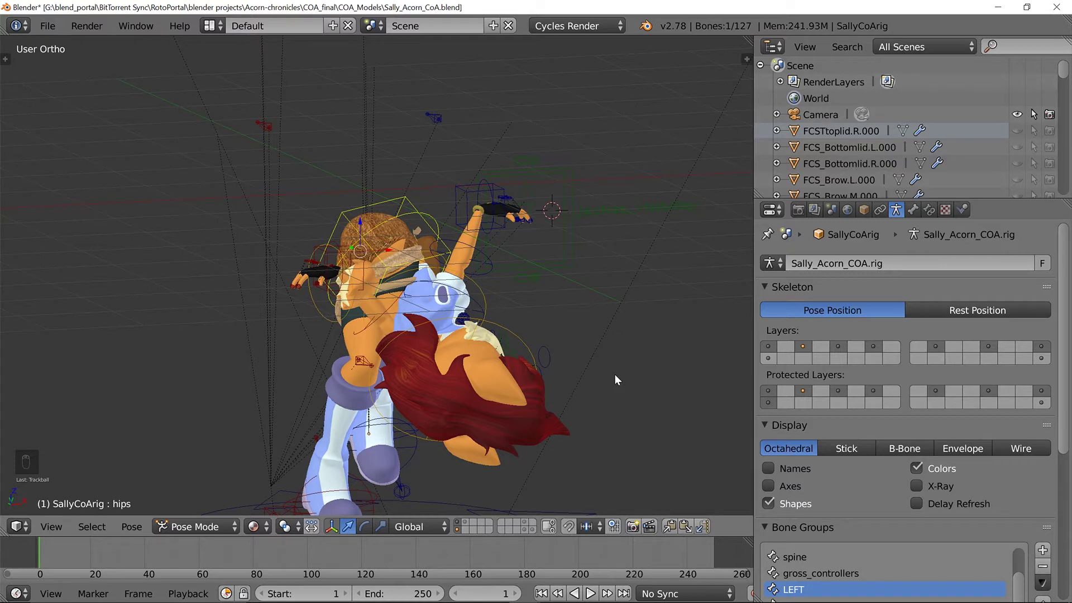
pyautogui.hotkey('ctrl', 'z')
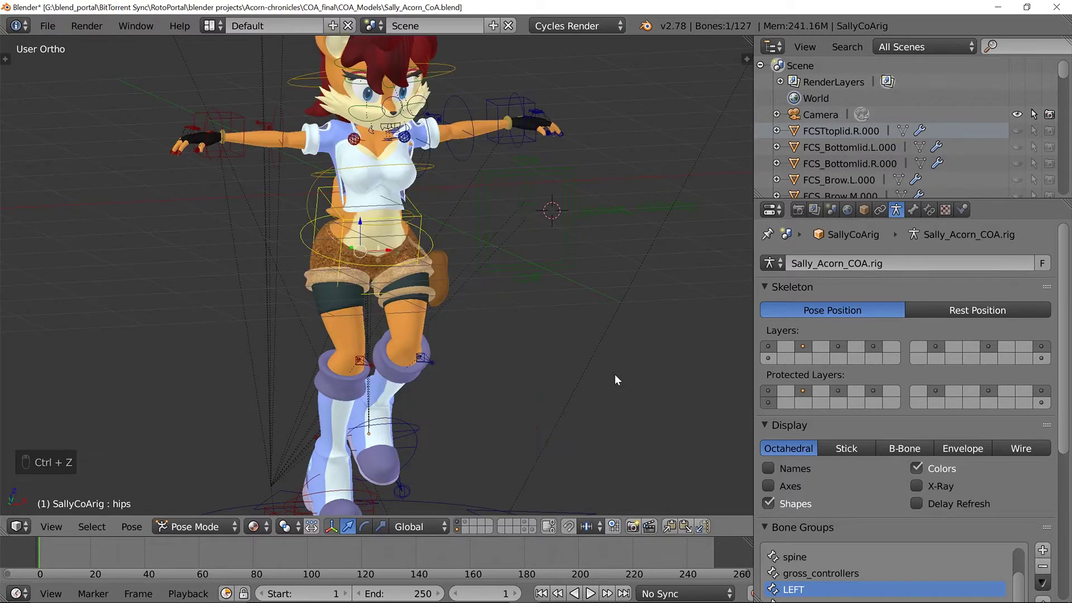
# Select the left hand IK control (handik.L) and examine it together with the switch box above the head.
pyautogui.scroll(-4, 501, 337)
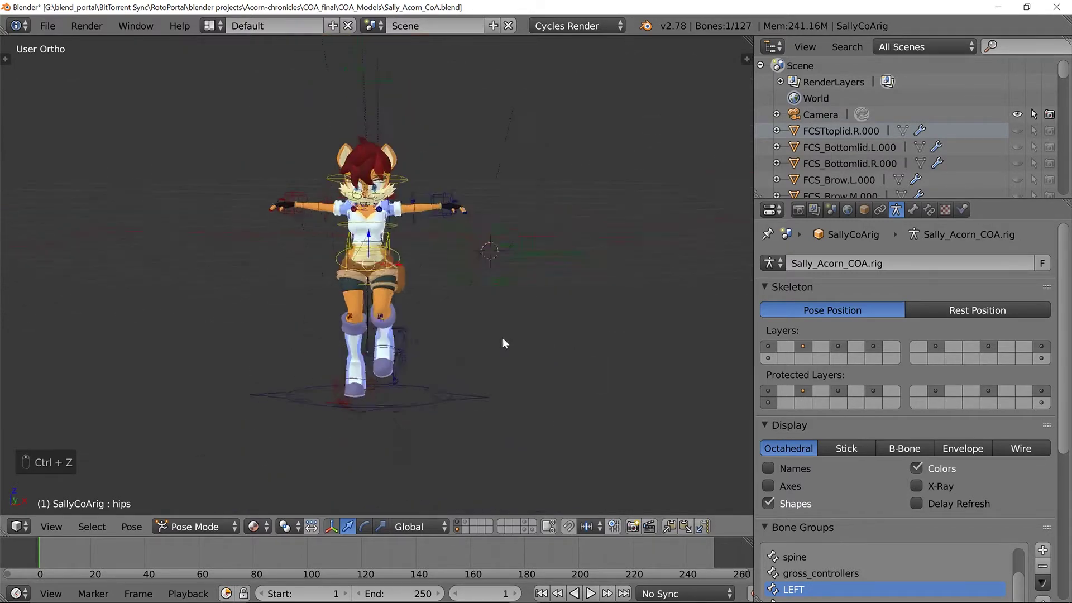
pyautogui.scroll(6, 511, 332)
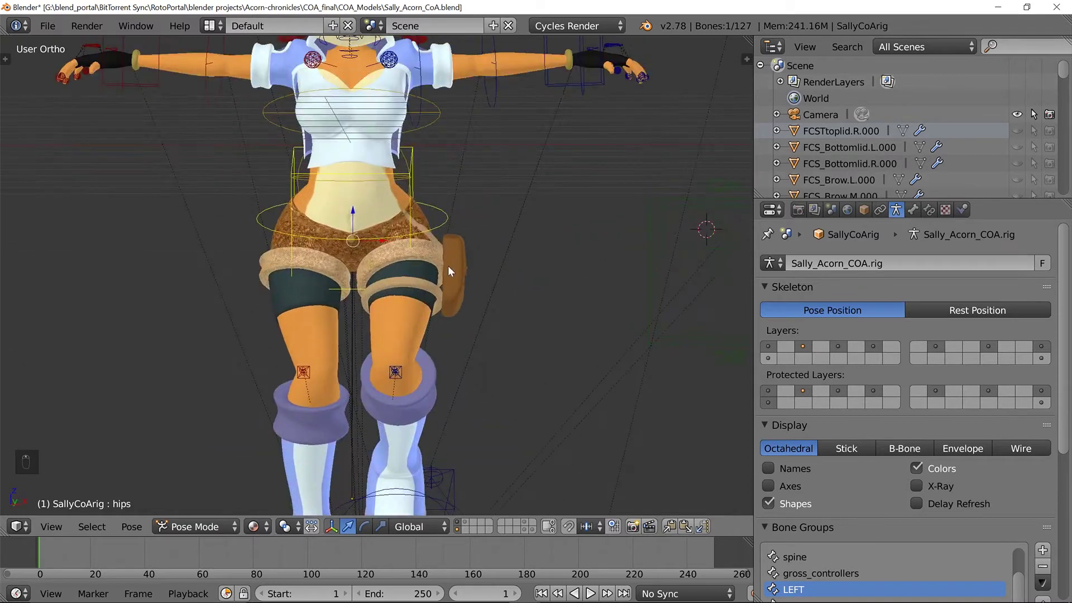
pyautogui.scroll(-3, 448, 265)
pyautogui.moveTo(480, 359); pyautogui.dragTo(467, 383, button='middle')
pyautogui.scroll(3, 503, 382)
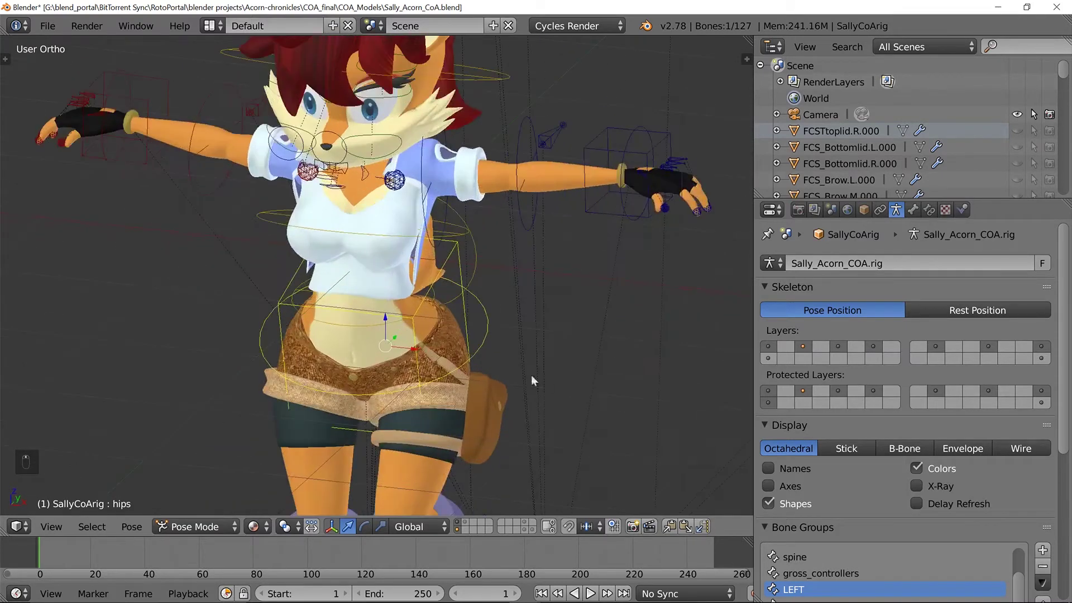
pyautogui.rightClick(621, 150)
pyautogui.rightClick(605, 145)
pyautogui.moveTo(606, 146); pyautogui.dragTo(603, 225, button='middle')
pyautogui.scroll(-6, 614, 222)
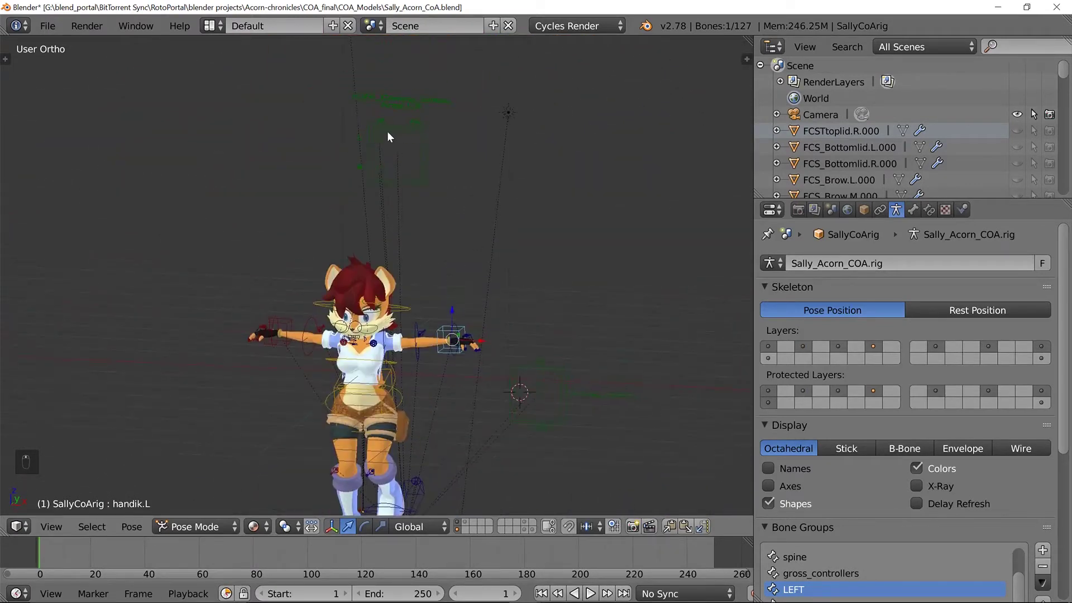
pyautogui.moveTo(482, 291); pyautogui.dragTo(413, 200, button='middle')
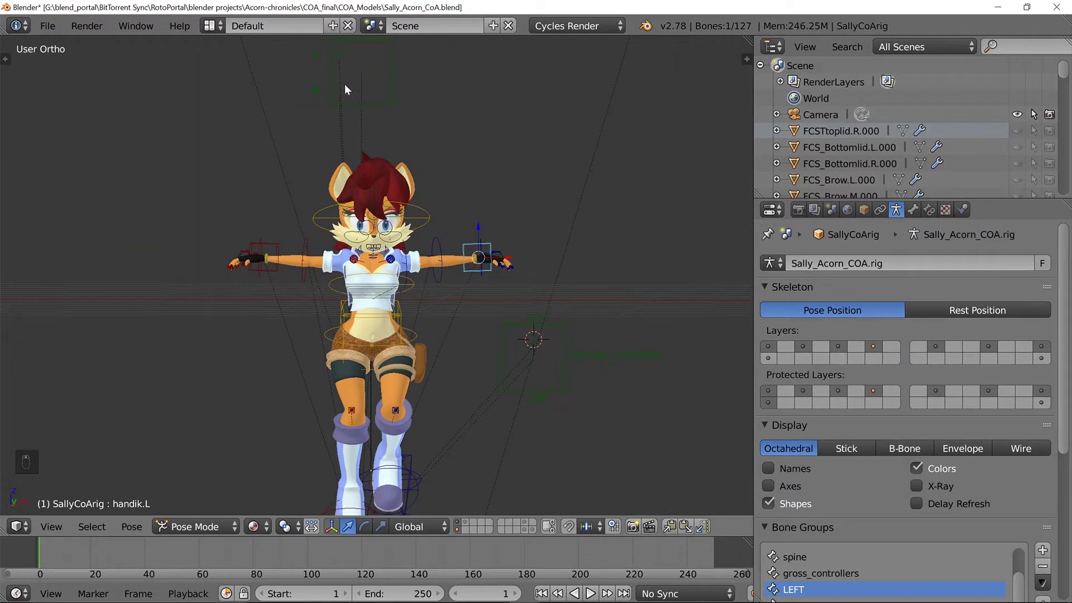
pyautogui.moveTo(409, 132); pyautogui.dragTo(446, 324, button='middle')
pyautogui.scroll(5, 444, 338)
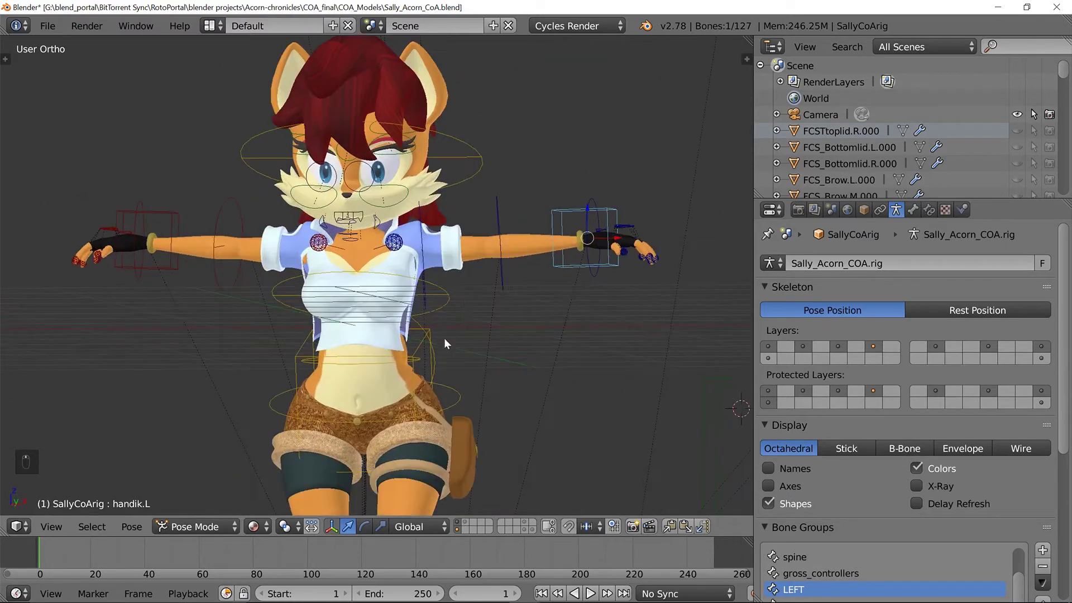
# Select the hips control and rotate it slightly around the global Z axis to twist the pelvis and upper body.
pyautogui.rightClick(411, 374)
pyautogui.moveTo(423, 380); pyautogui.dragTo(537, 258, button='middle')
pyautogui.scroll(-3, 455, 385)
pyautogui.scroll(2, 493, 363)
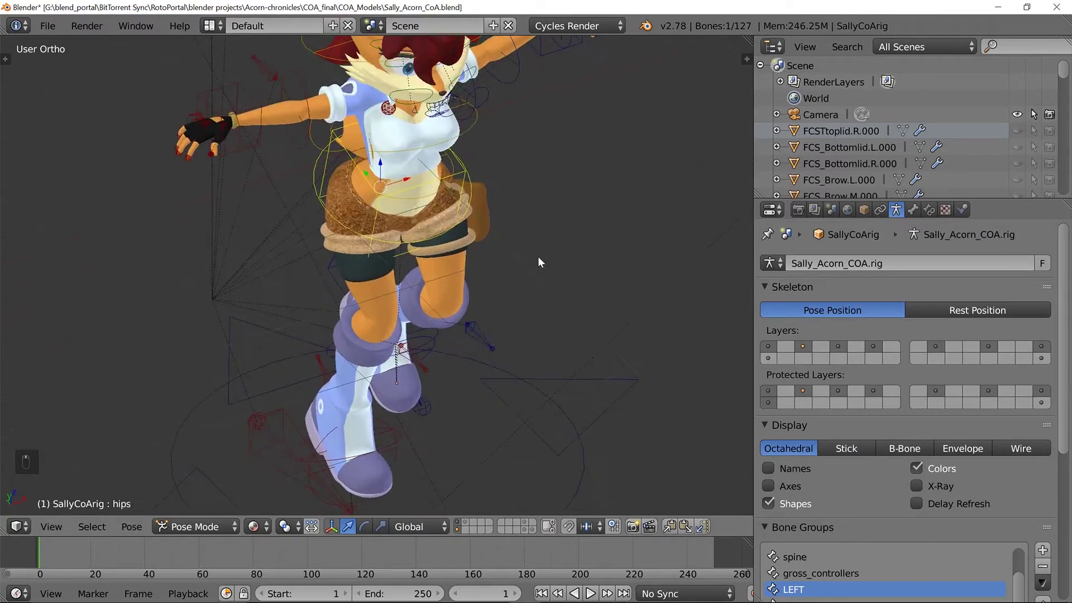
pyautogui.press('r')
pyautogui.press('z')
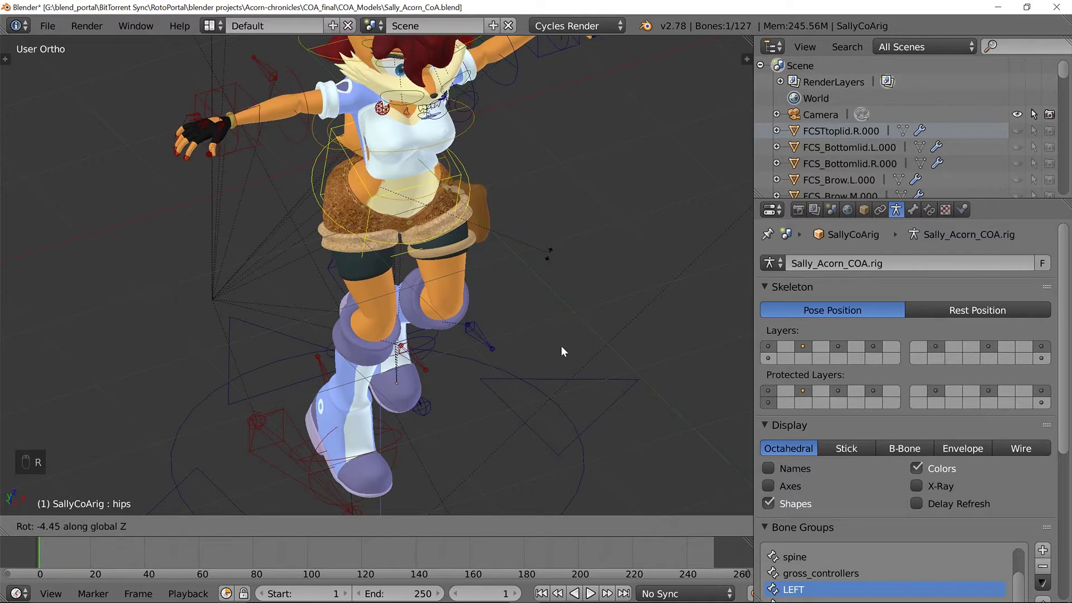
pyautogui.click(512, 337)
# Select the left knee target (legpole_target.L) and move it to change the direction the left knee points.
pyautogui.moveTo(512, 337); pyautogui.dragTo(571, 306, button='middle')
pyautogui.rightClick(472, 352)
pyautogui.press('g')
pyautogui.click(490, 353)
# Select the neck control around the head and rotate it around the global X axis to tilt the head backward.
pyautogui.scroll(2, 570, 306)
pyautogui.scroll(1, 427, 252)
pyautogui.keyDown('shift'); pyautogui.moveTo(420, 131); pyautogui.dragTo(436, 355, button='middle'); pyautogui.keyUp('shift')
pyautogui.scroll(2, 435, 355)
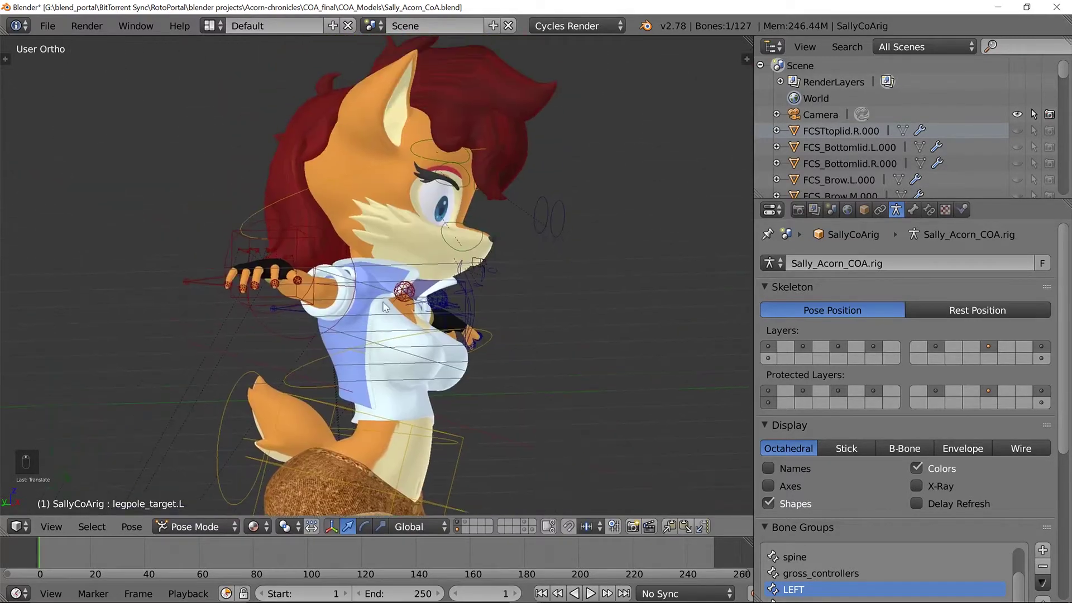
pyautogui.rightClick(364, 174)
pyautogui.moveTo(463, 241); pyautogui.dragTo(362, 218, button='middle')
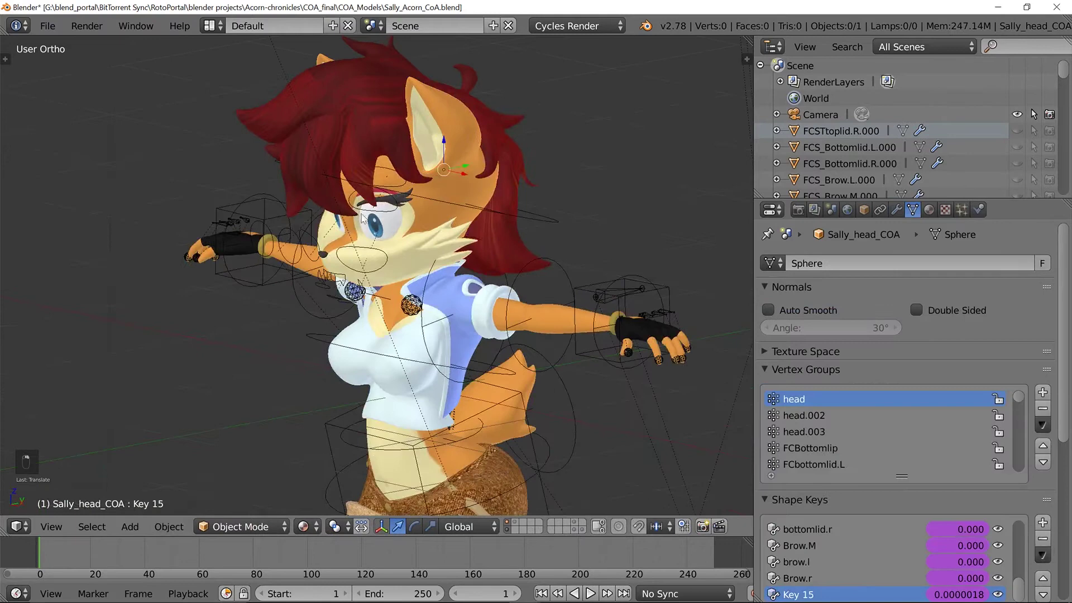
pyautogui.rightClick(451, 206)
pyautogui.moveTo(451, 204); pyautogui.dragTo(494, 218, button='middle')
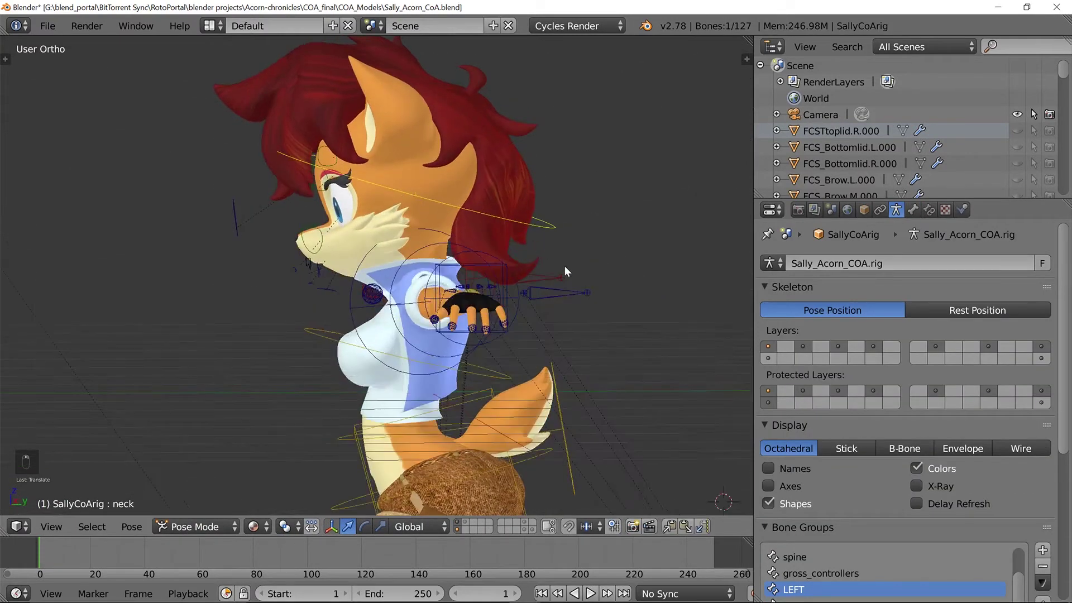
pyautogui.press('r')
pyautogui.press('x')
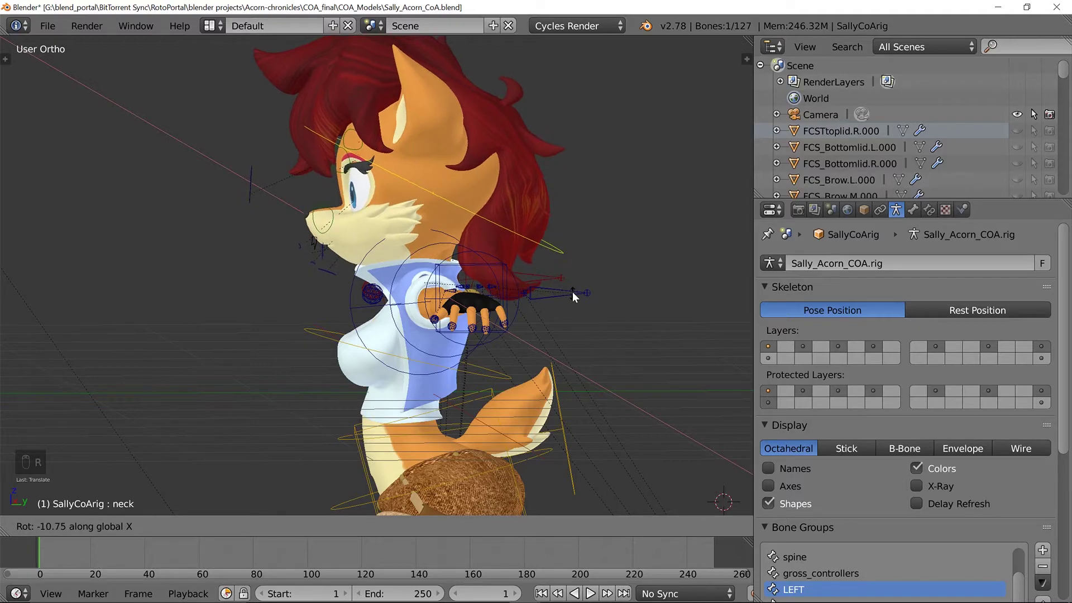
pyautogui.click(493, 360)
pyautogui.moveTo(492, 360); pyautogui.dragTo(536, 402, button='middle')
# Examine the posed character's head, torso, legs and arms from several angles.
pyautogui.scroll(5, 584, 361)
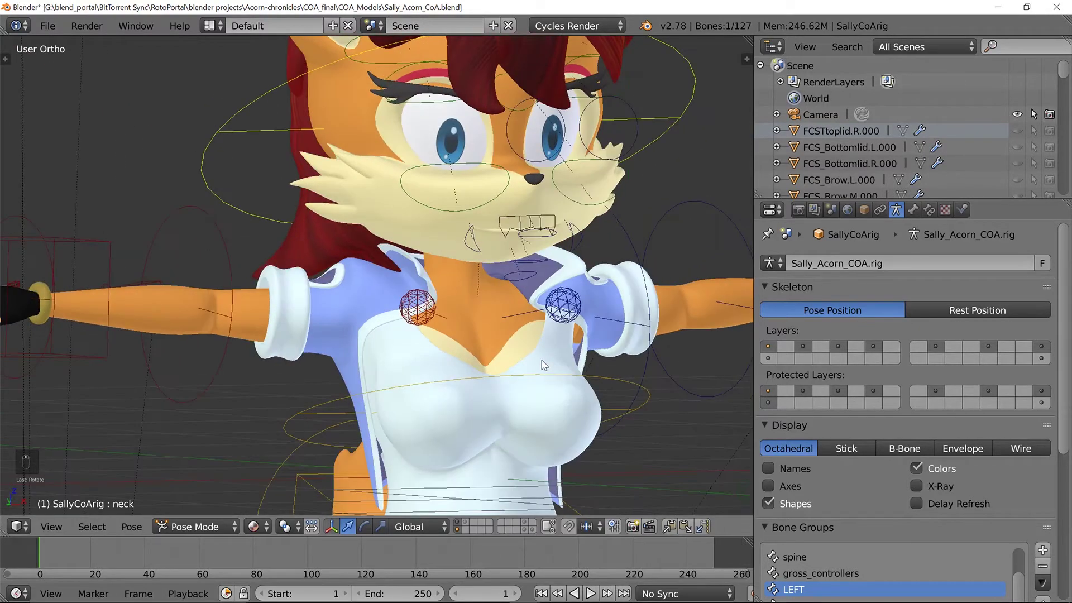
pyautogui.scroll(-5, 498, 451)
pyautogui.moveTo(498, 451); pyautogui.dragTo(363, 256, button='middle')
pyautogui.scroll(5, 363, 255)
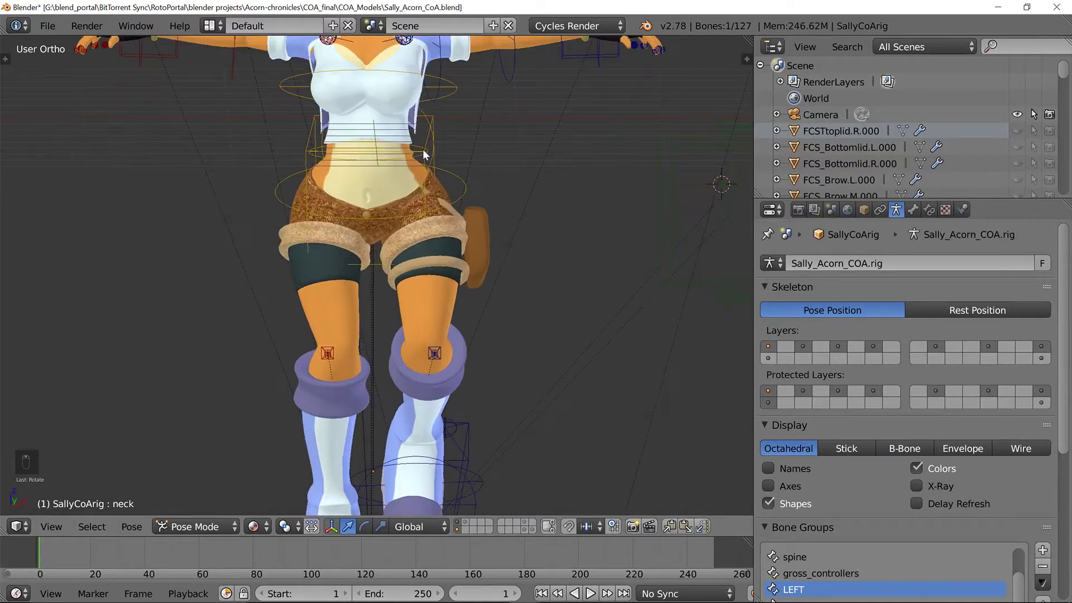
pyautogui.keyDown('shift'); pyautogui.moveTo(424, 149); pyautogui.dragTo(430, 245, button='middle'); pyautogui.keyUp('shift')
pyautogui.moveTo(534, 245); pyautogui.dragTo(519, 275, button='middle')
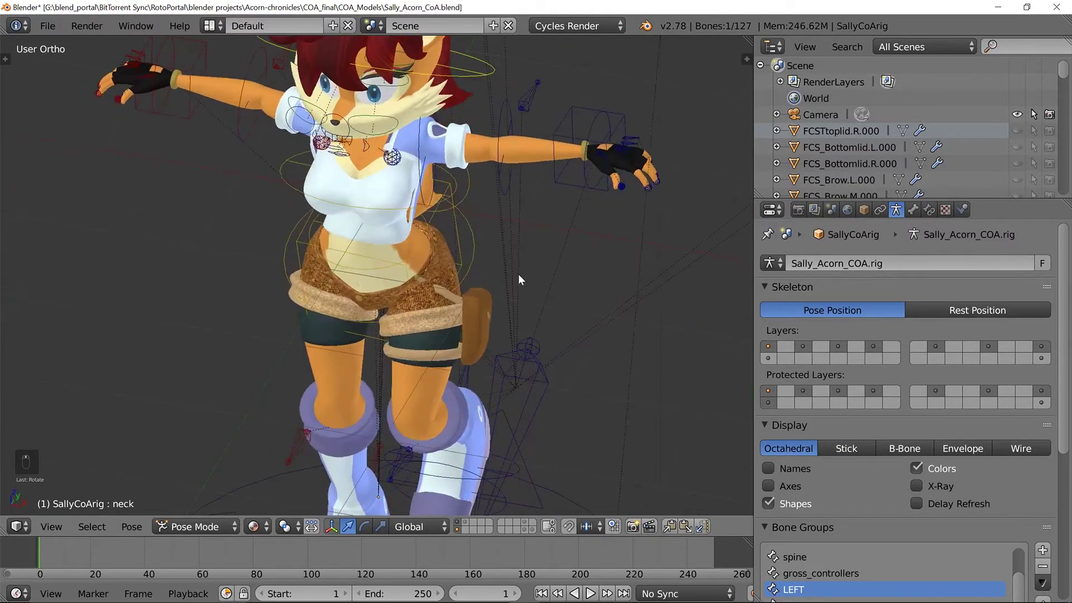
pyautogui.keyDown('shift'); pyautogui.moveTo(366, 187); pyautogui.dragTo(407, 235, button='middle'); pyautogui.keyUp('shift')
pyautogui.scroll(-3, 406, 234)
pyautogui.moveTo(357, 151); pyautogui.dragTo(386, 106, button='middle')
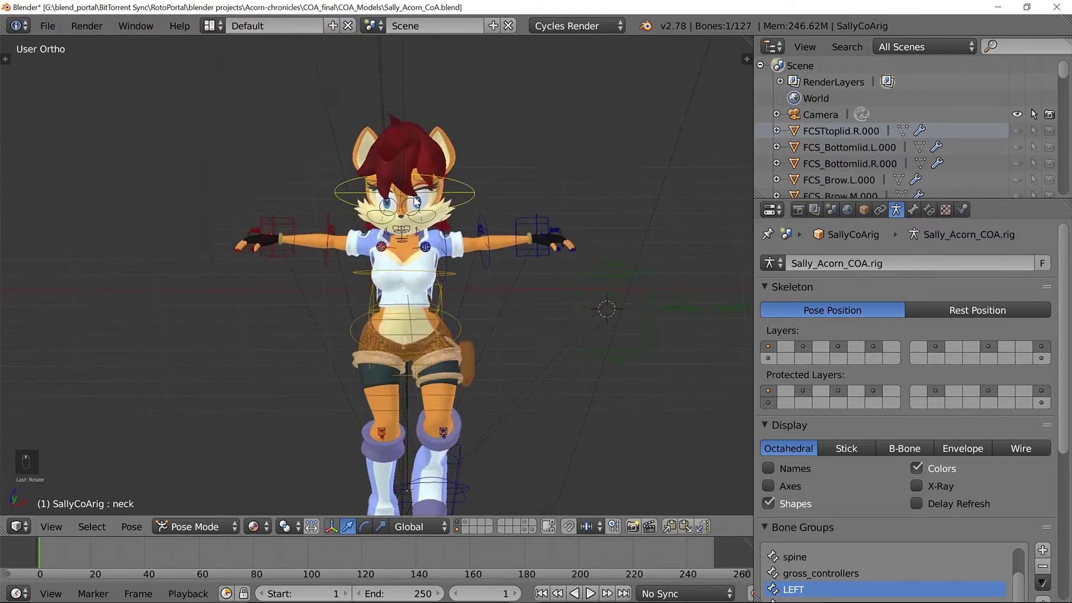
# Select both IK/FK toggles in the switch box above the head and slide them along the global X axis.
pyautogui.keyDown('shift'); pyautogui.moveTo(374, 45); pyautogui.dragTo(369, 111, button='middle'); pyautogui.keyUp('shift')
pyautogui.keyDown('shift'); pyautogui.rightClick(370, 106); pyautogui.keyUp('shift')
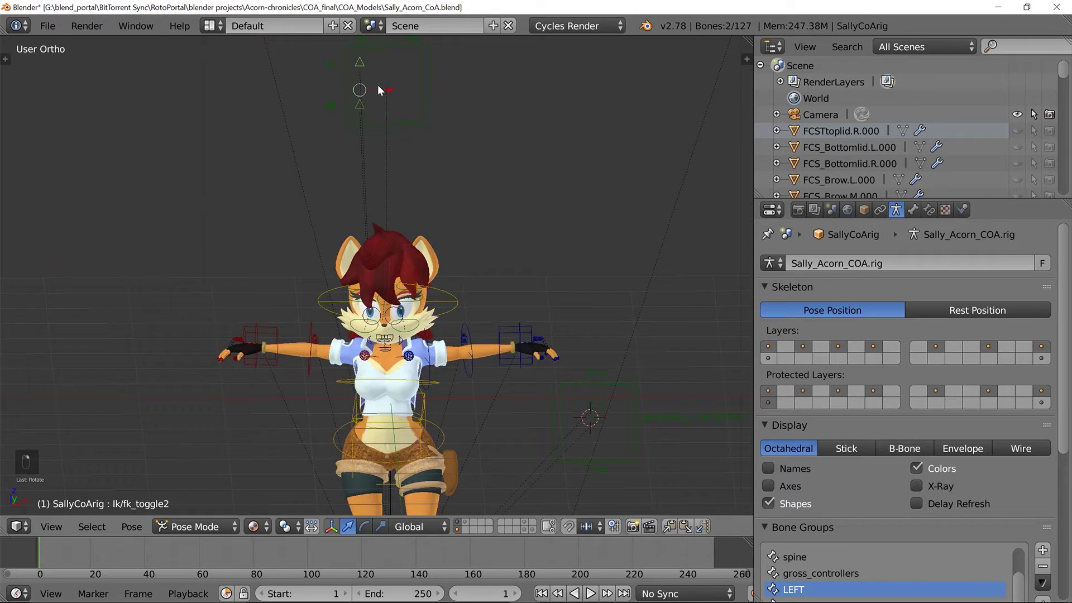
pyautogui.press('g')
pyautogui.press('x')
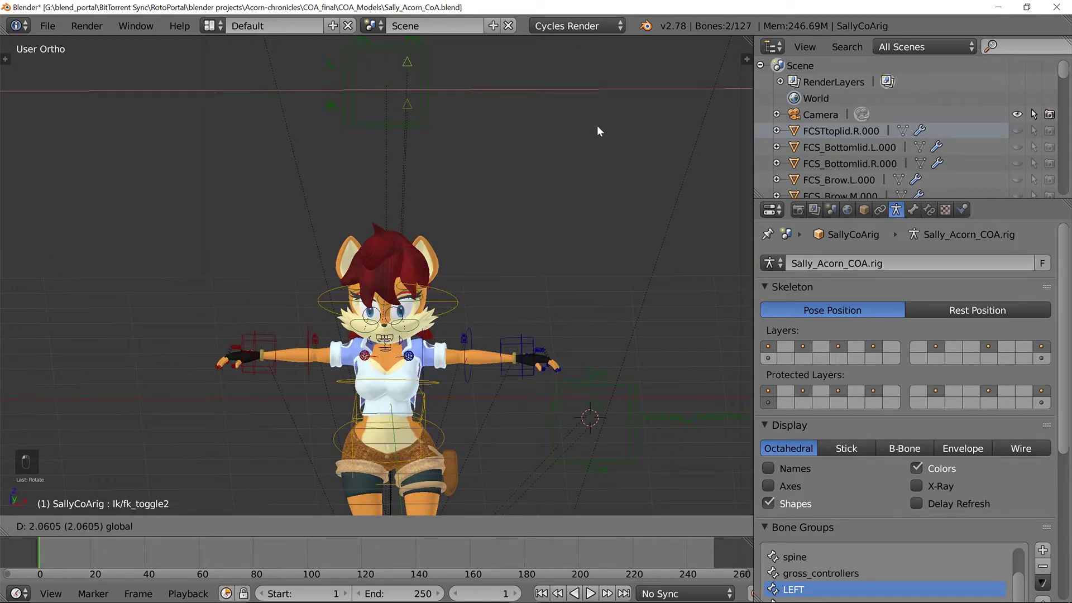
pyautogui.click(383, 281)
# Select the eye tracking control (eye_rig_track) in front of the face and move it along the global Z axis to shift the gaze.
pyautogui.moveTo(384, 282); pyautogui.dragTo(486, 319, button='middle')
pyautogui.scroll(4, 485, 318)
pyautogui.scroll(5, 513, 268)
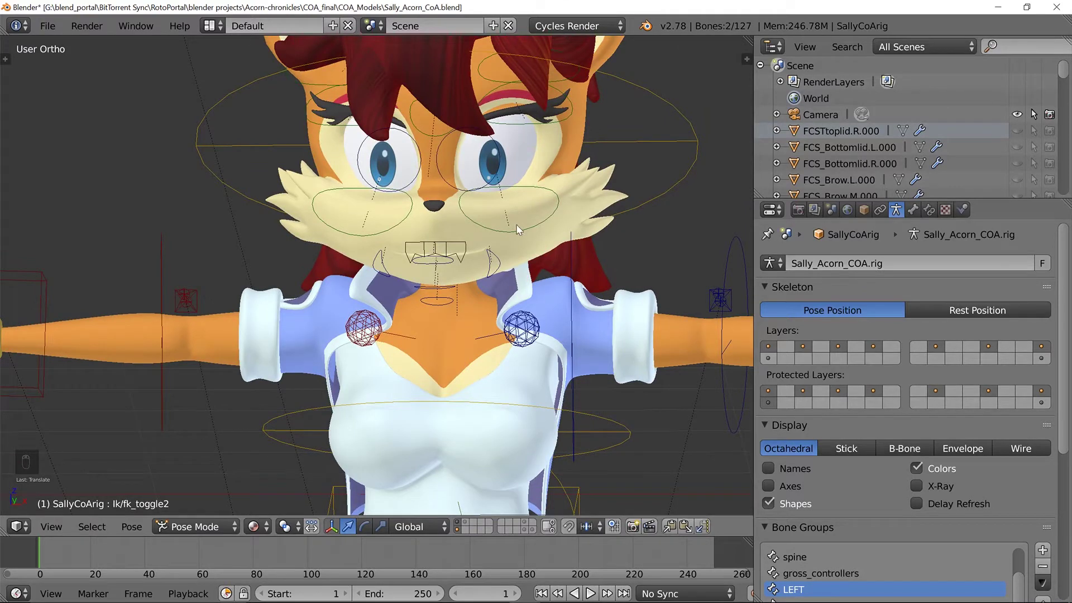
pyautogui.rightClick(467, 193)
pyautogui.moveTo(468, 192); pyautogui.dragTo(420, 159, button='middle')
pyautogui.press('g')
pyautogui.press('z')
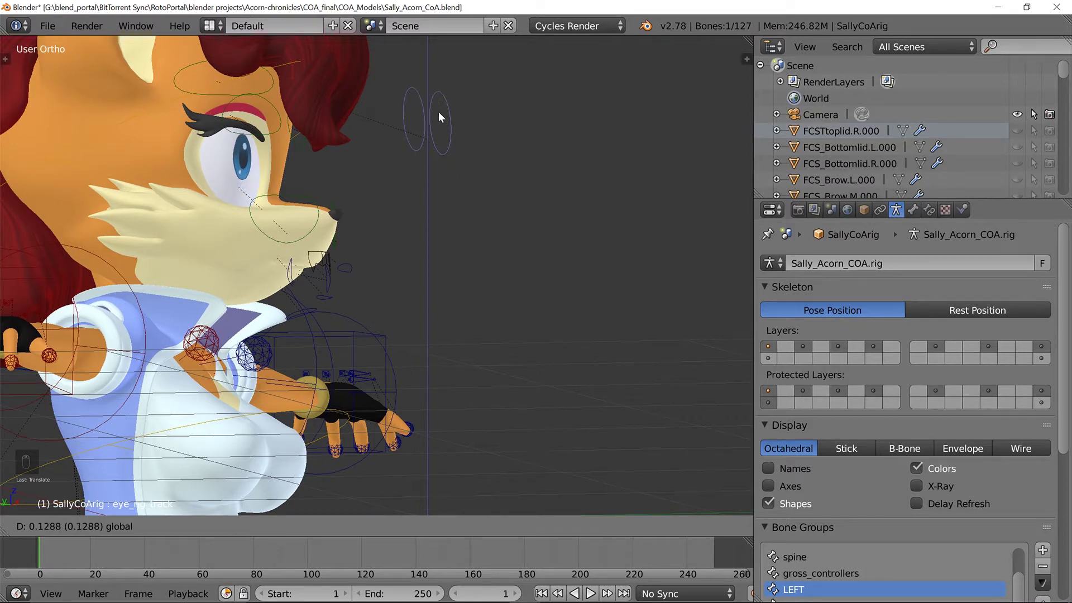
pyautogui.click(454, 140)
# Select the neck control around the head and rotate it about -23 degrees around the global Z axis to turn the head.
pyautogui.moveTo(453, 140); pyautogui.dragTo(438, 159, button='middle')
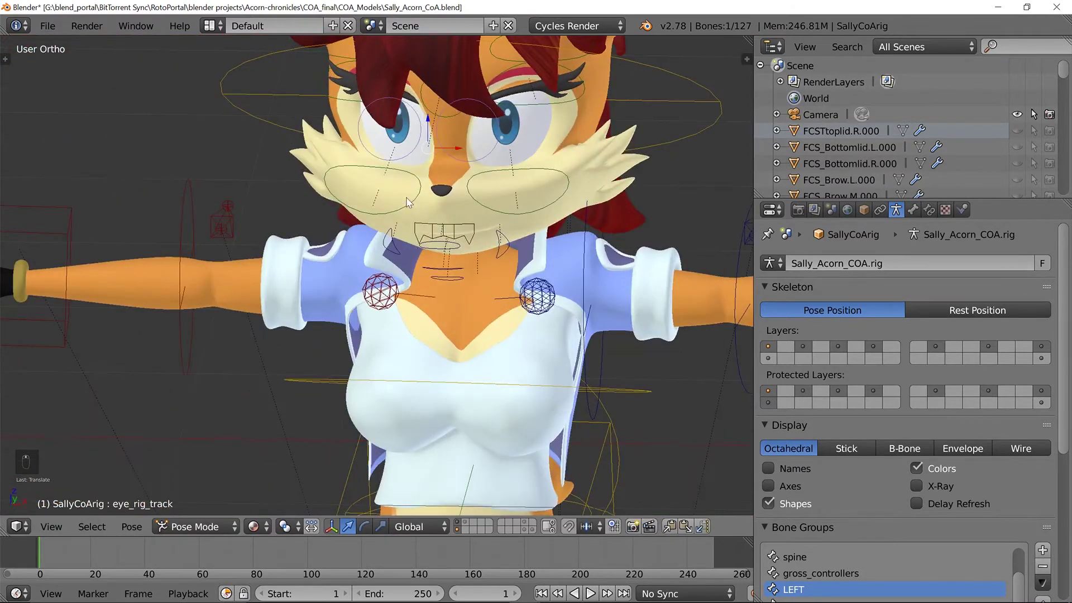
pyautogui.rightClick(717, 97)
pyautogui.press('r')
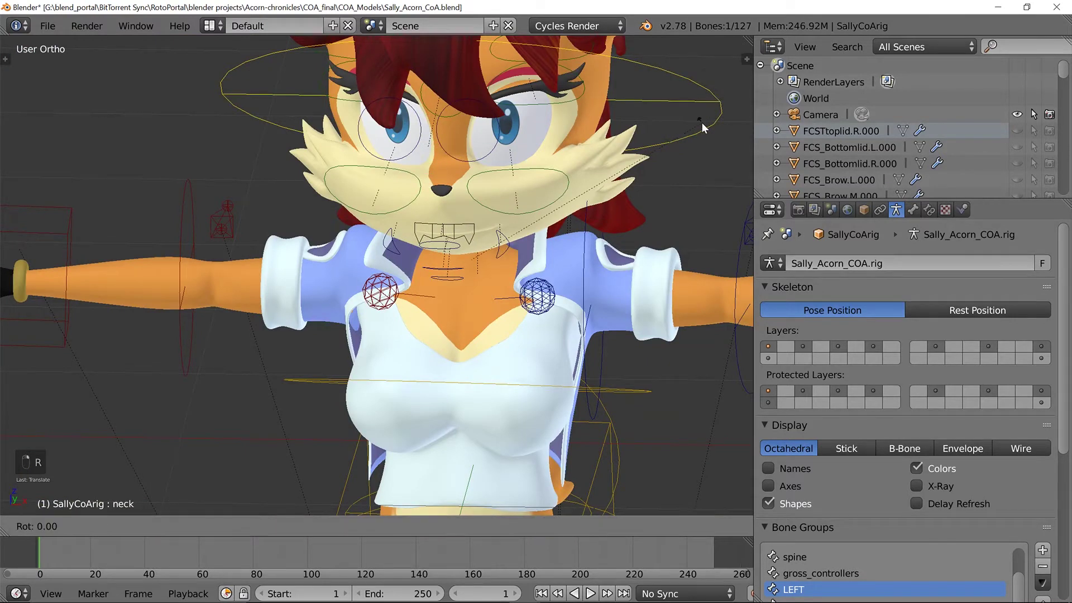
pyautogui.press('z')
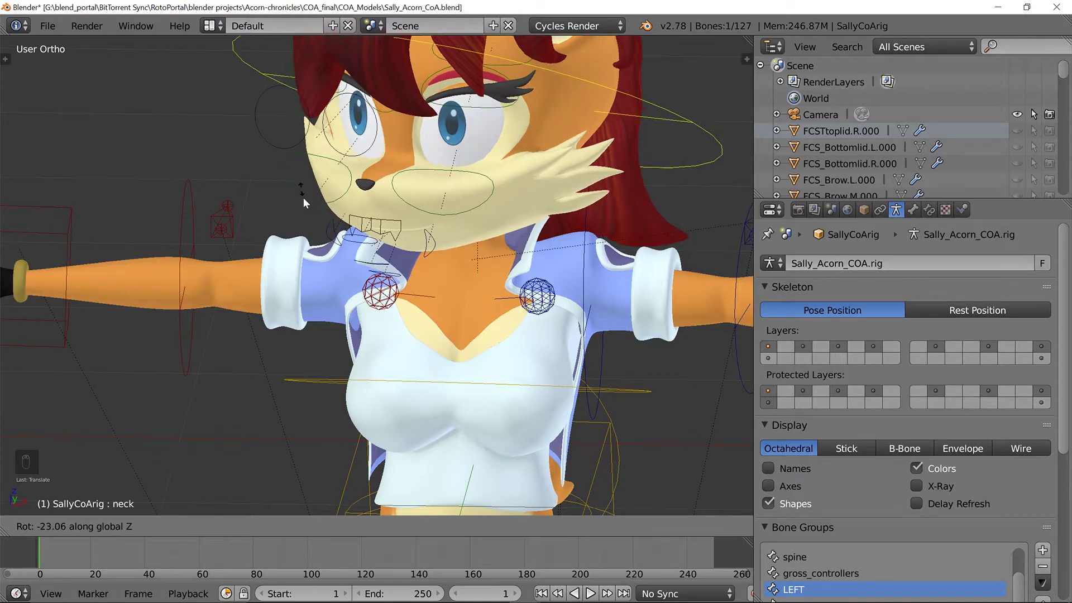
pyautogui.click(303, 134)
# Select eye_rig_track again and move it sideways in front of the turned face to redirect the eyes.
pyautogui.rightClick(304, 134)
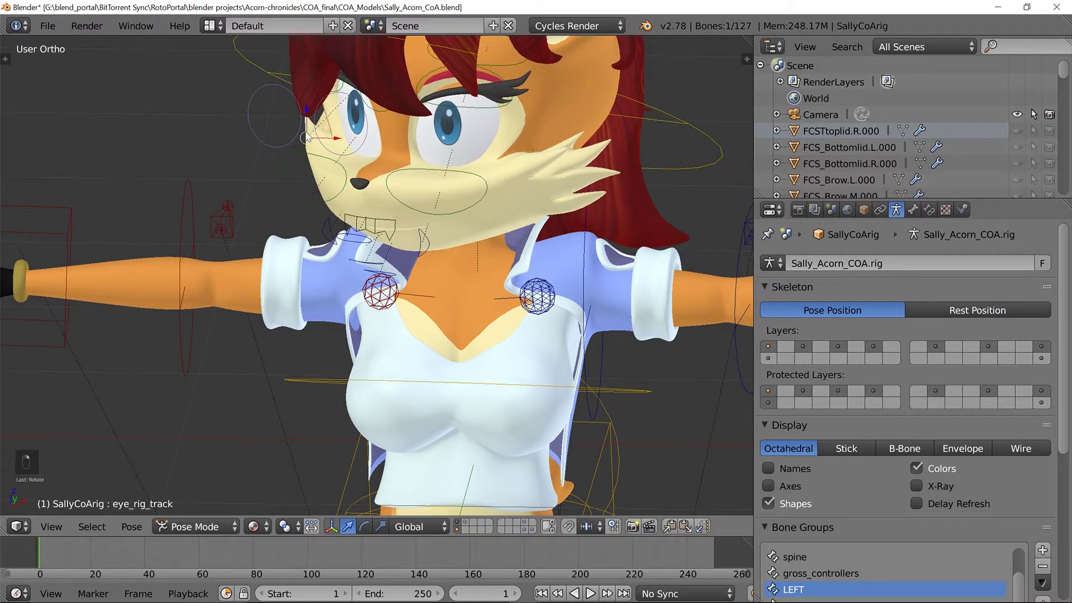
pyautogui.moveTo(303, 134); pyautogui.dragTo(334, 131, button='middle')
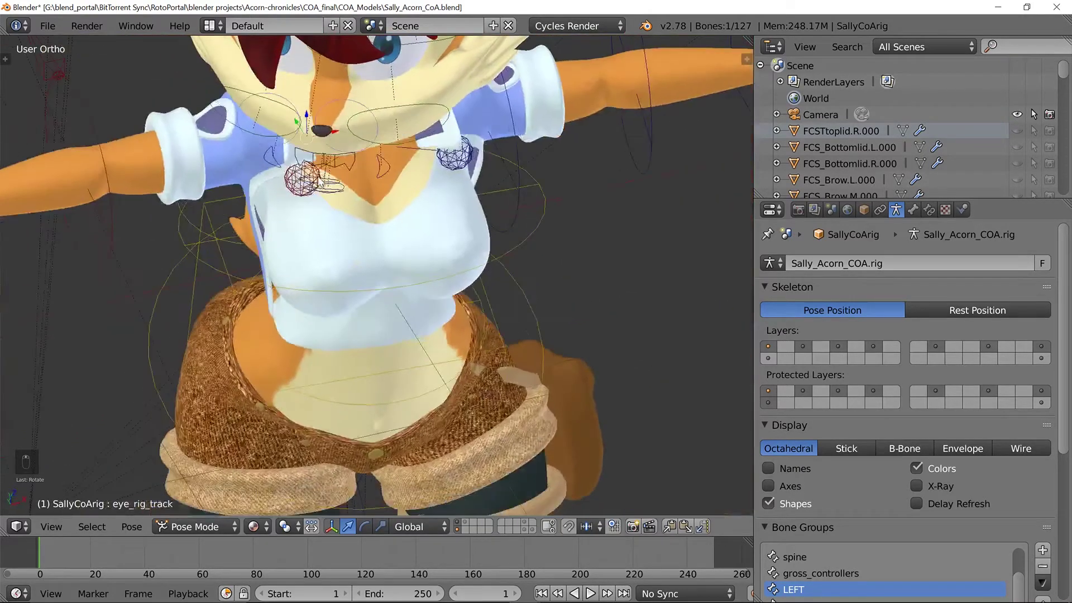
pyautogui.press('g')
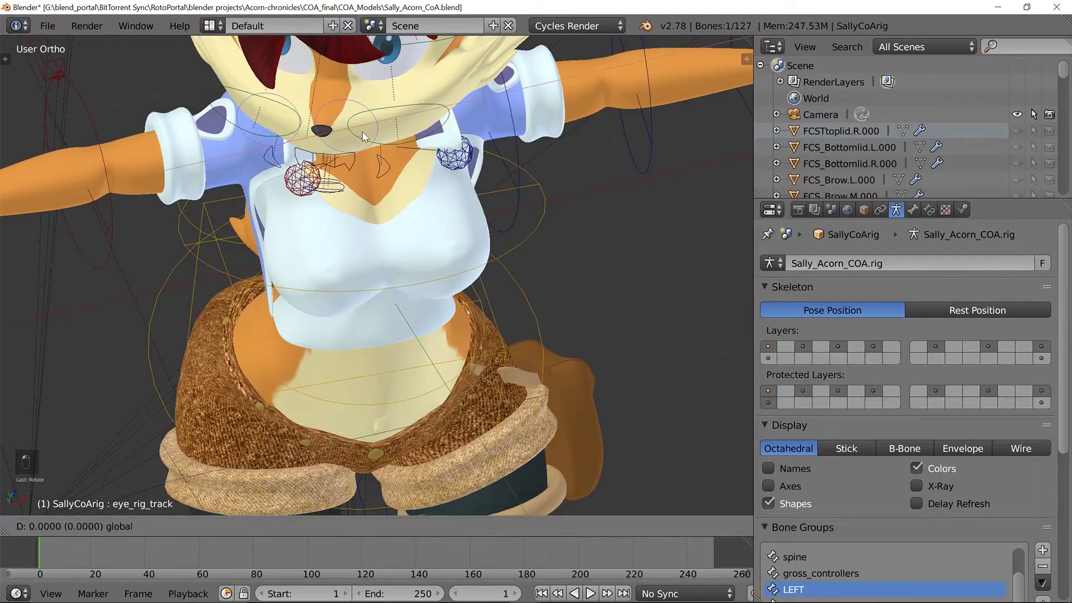
pyautogui.click(390, 147)
pyautogui.scroll(-3, 424, 279)
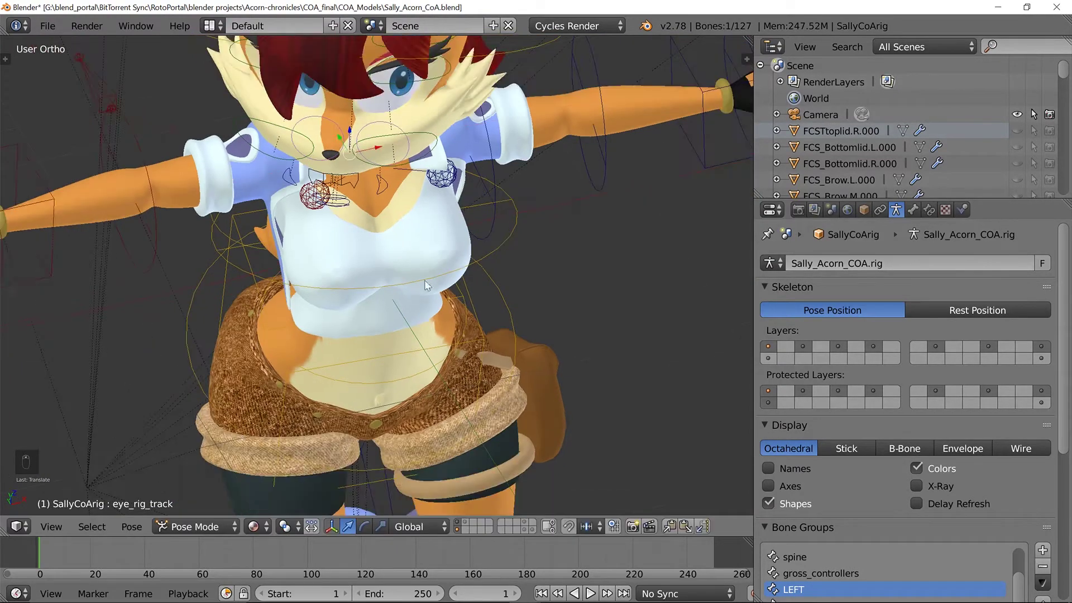
pyautogui.moveTo(425, 279); pyautogui.dragTo(400, 245, button='middle')
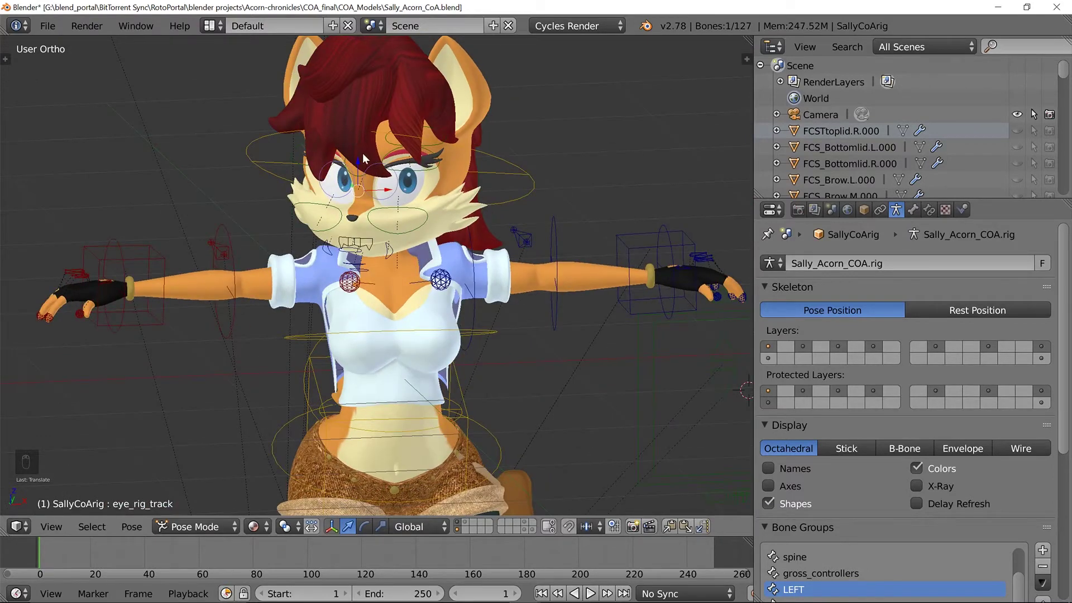
# Select the left lower eyelid control (FCbottomlid.L) and try raising it along the global Z axis.
pyautogui.scroll(1, 363, 153)
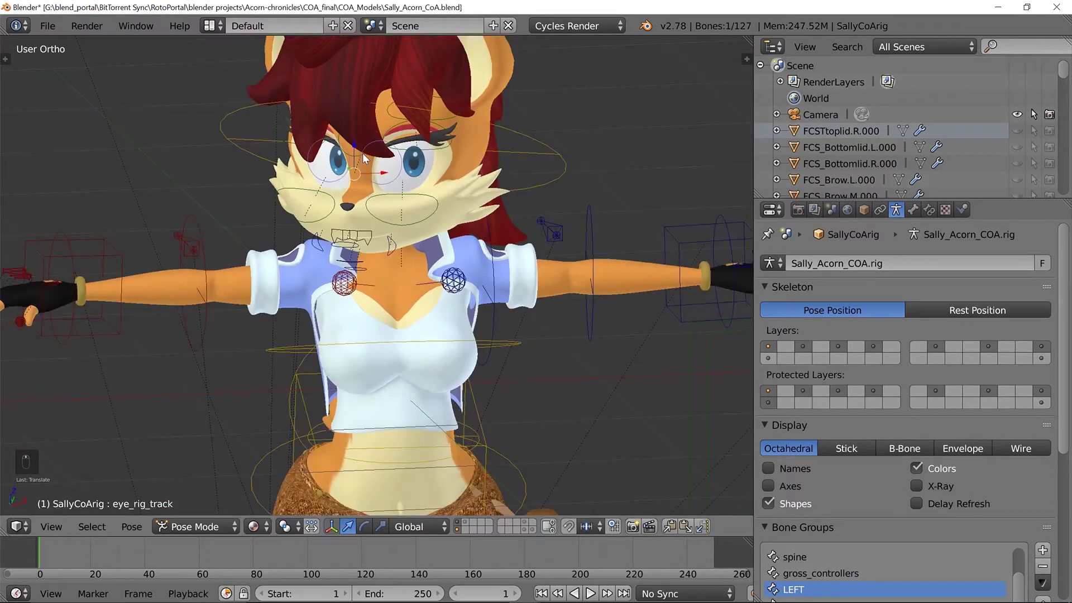
pyautogui.scroll(4, 413, 232)
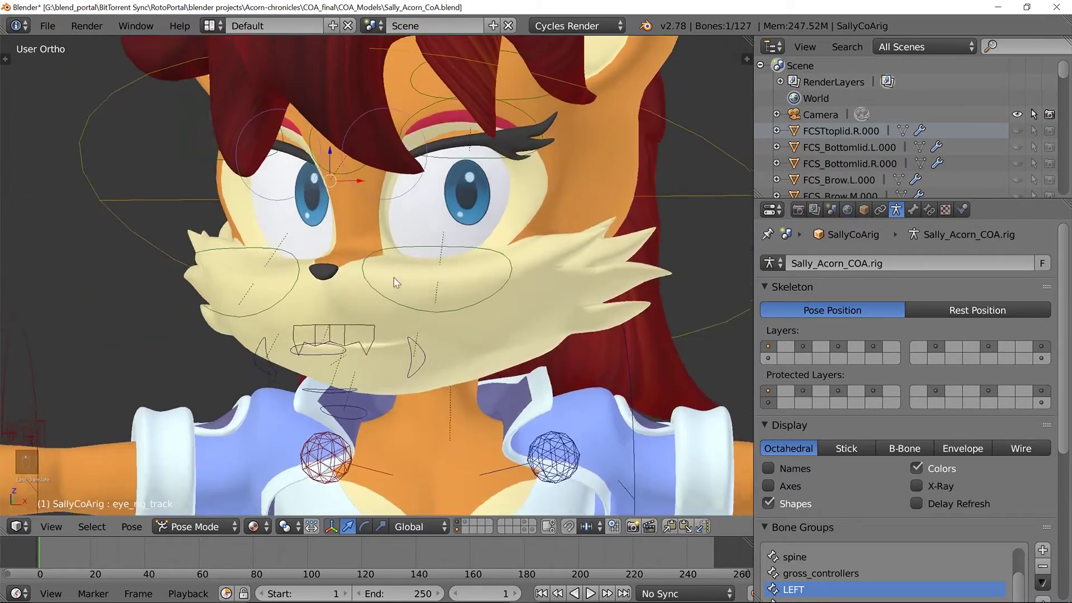
pyautogui.scroll(4, 394, 283)
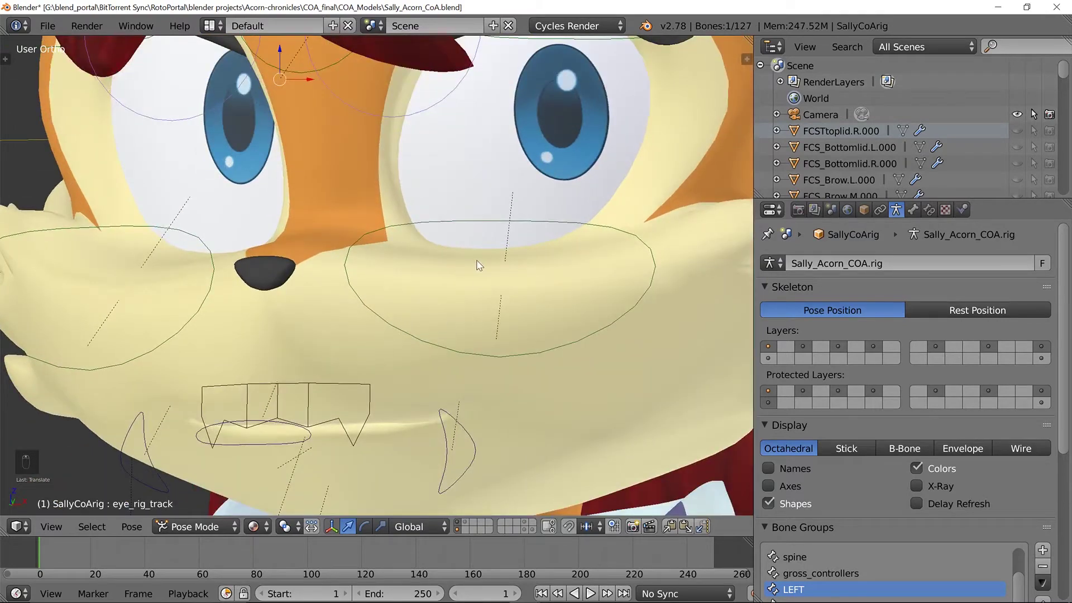
pyautogui.scroll(-5, 394, 326)
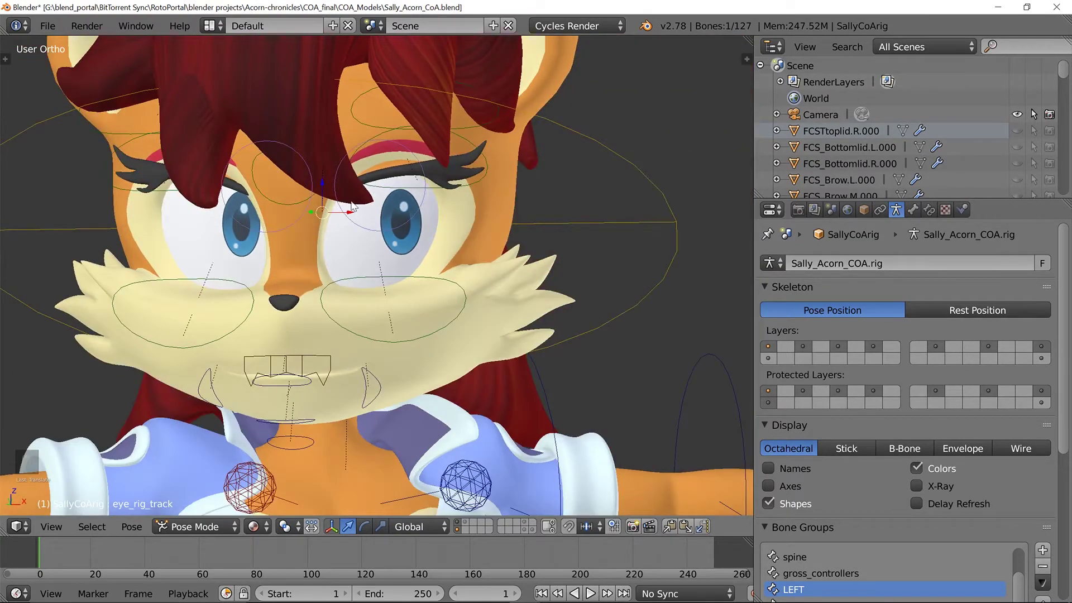
pyautogui.moveTo(402, 233); pyautogui.dragTo(399, 234, button='middle')
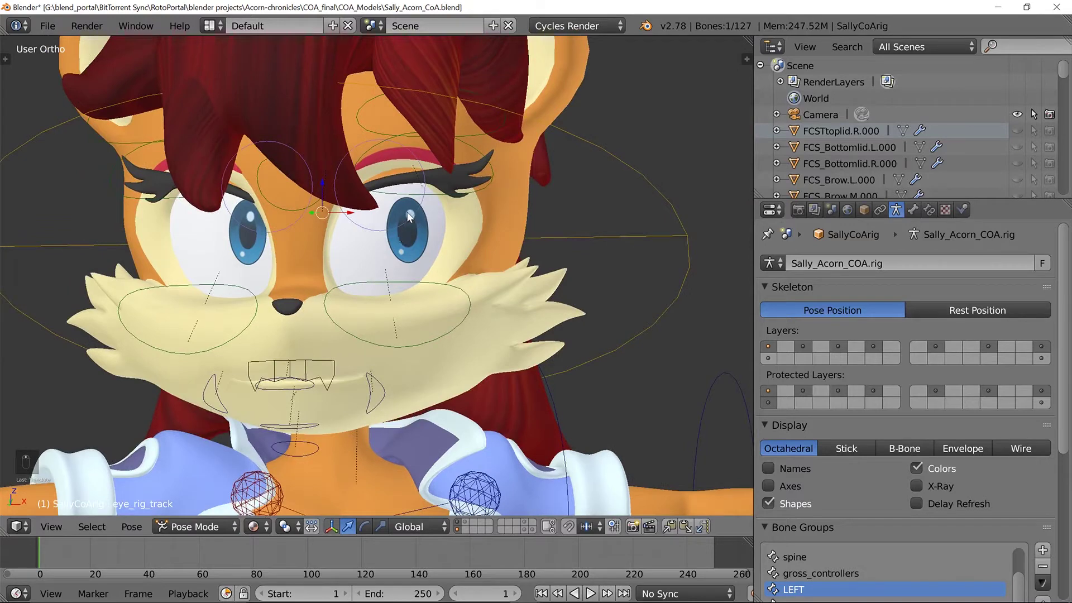
pyautogui.rightClick(423, 288)
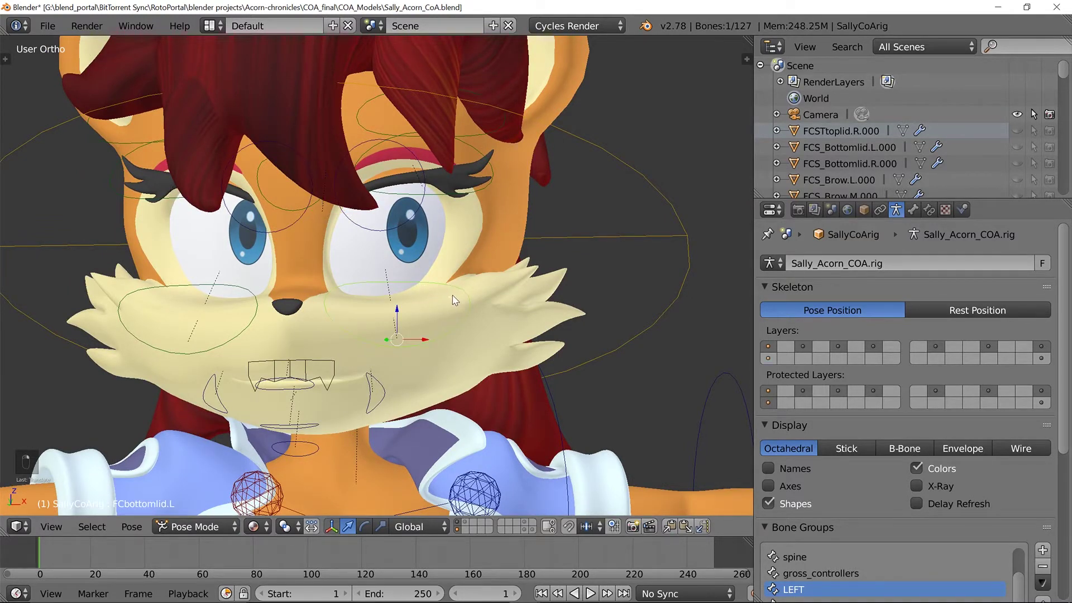
pyautogui.moveTo(467, 307); pyautogui.dragTo(391, 305, button='middle')
pyautogui.scroll(4, 323, 296)
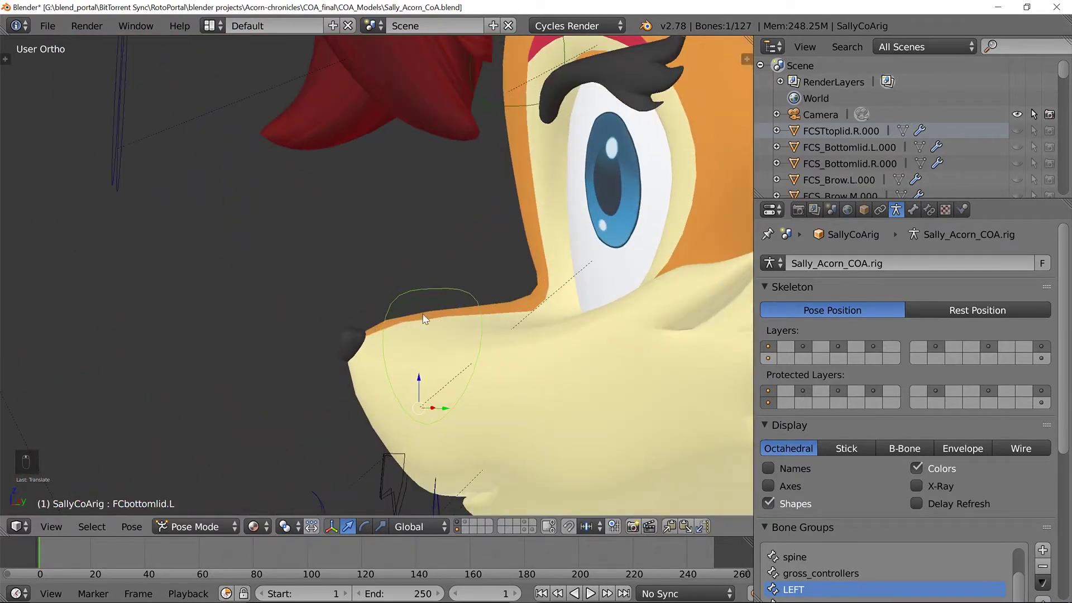
pyautogui.moveTo(322, 297); pyautogui.dragTo(295, 328, button='middle')
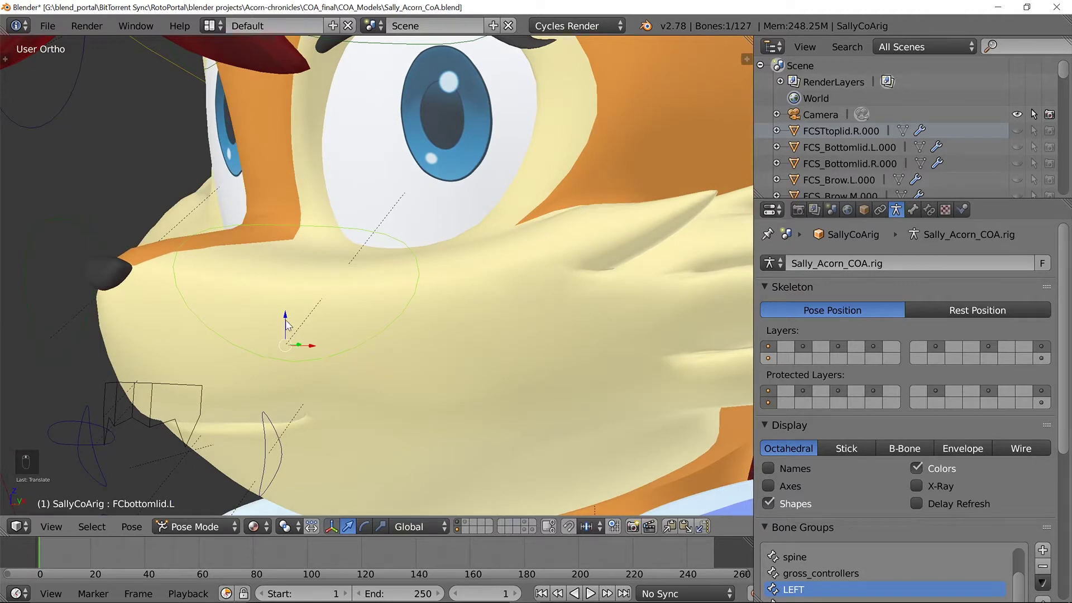
pyautogui.press('g')
pyautogui.press('z')
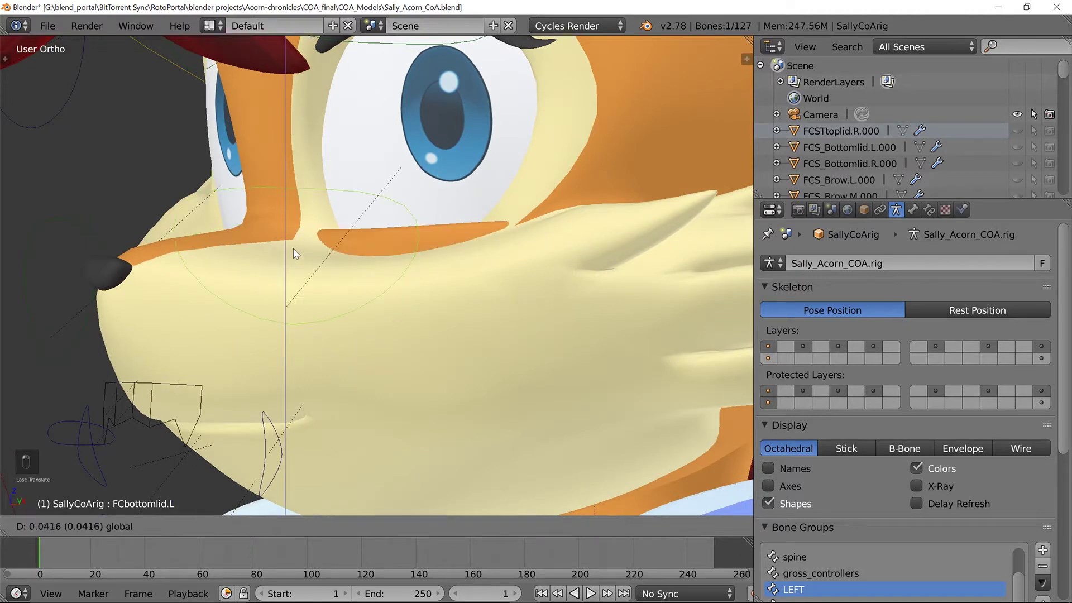
pyautogui.click(295, 236)
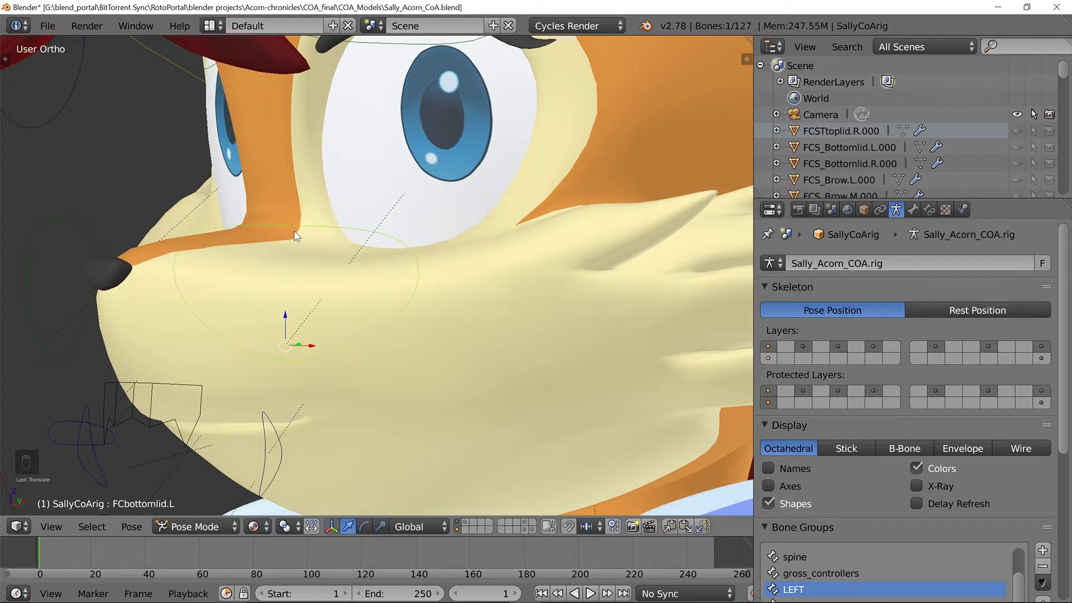
# Select the middle brow control (FCbrow.M) and lower it about 0.11 along the global Z axis.
pyautogui.moveTo(289, 323); pyautogui.dragTo(196, 222, button='middle')
pyautogui.rightClick(196, 226)
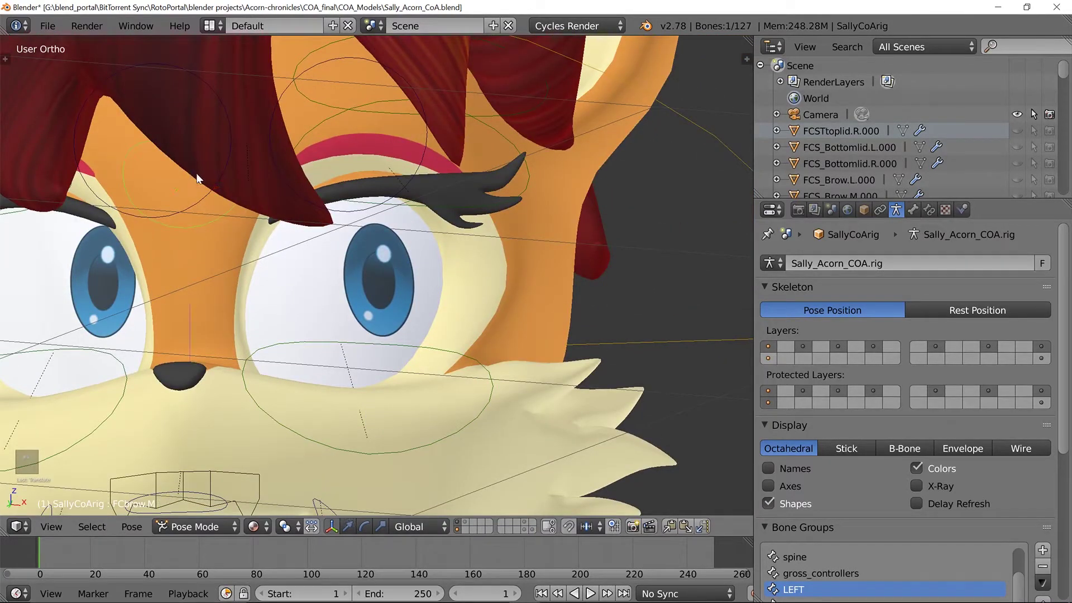
pyautogui.press('g')
pyautogui.press('z')
pyautogui.moveTo(204, 230); pyautogui.dragTo(204, 232)
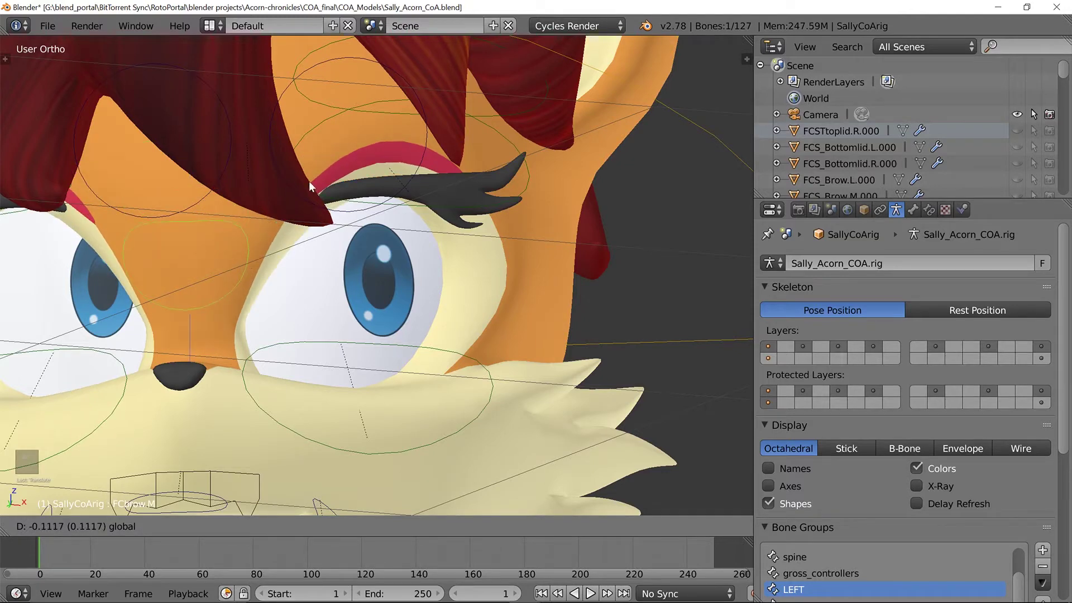
# Select the left eyebrow control (FCbrow.L) and move it upward to raise the left brow.
pyautogui.rightClick(386, 114)
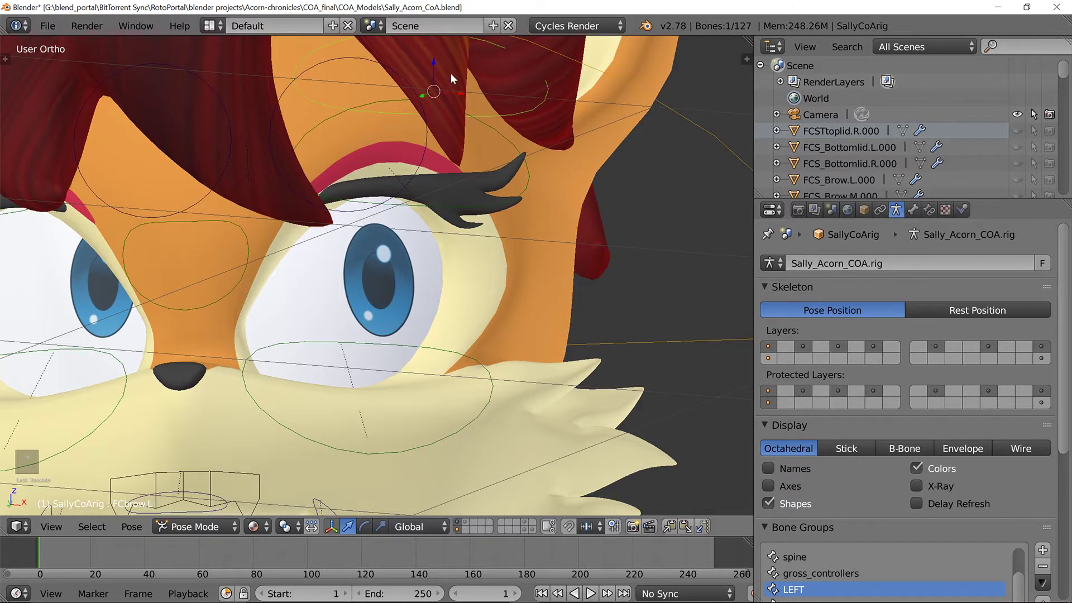
pyautogui.scroll(-6, 450, 73)
pyautogui.moveTo(405, 166); pyautogui.dragTo(414, 142)
pyautogui.scroll(-3, 256, 228)
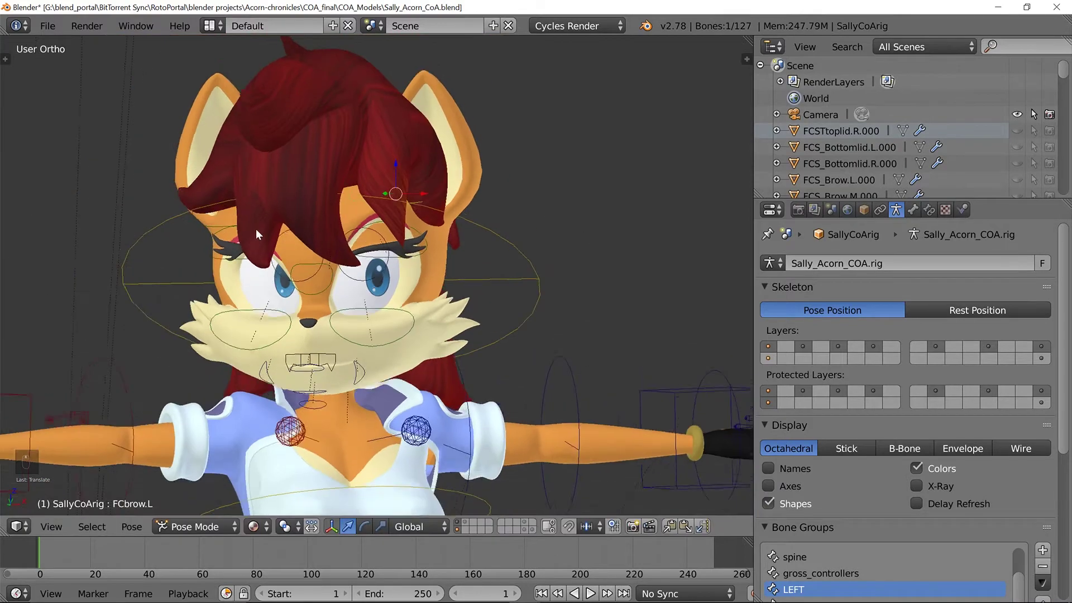
# Select the left upper eyelid control (FCtoplid.L) and move it down along the global Z axis to partly close the left eye.
pyautogui.moveTo(255, 226); pyautogui.dragTo(328, 227, button='middle')
pyautogui.scroll(6, 351, 247)
pyautogui.rightClick(417, 218)
pyautogui.rightClick(432, 208)
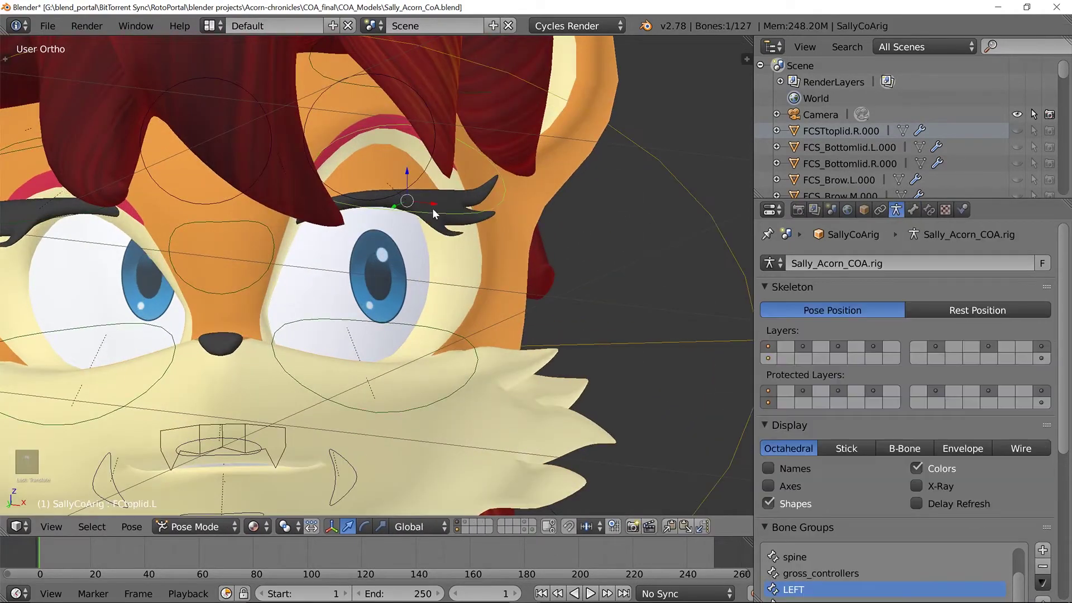
pyautogui.moveTo(432, 209); pyautogui.dragTo(407, 157, button='middle')
pyautogui.press('g')
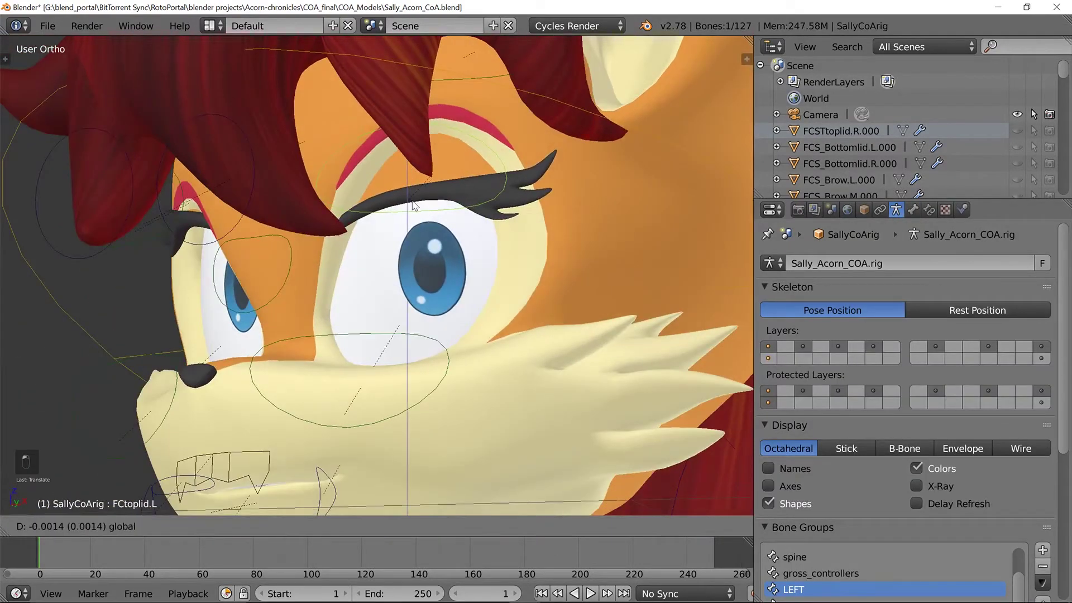
pyautogui.click(413, 204)
pyautogui.hotkey('ctrl', 'space')
pyautogui.moveTo(413, 203); pyautogui.dragTo(367, 240, button='middle')
pyautogui.scroll(-3, 346, 243)
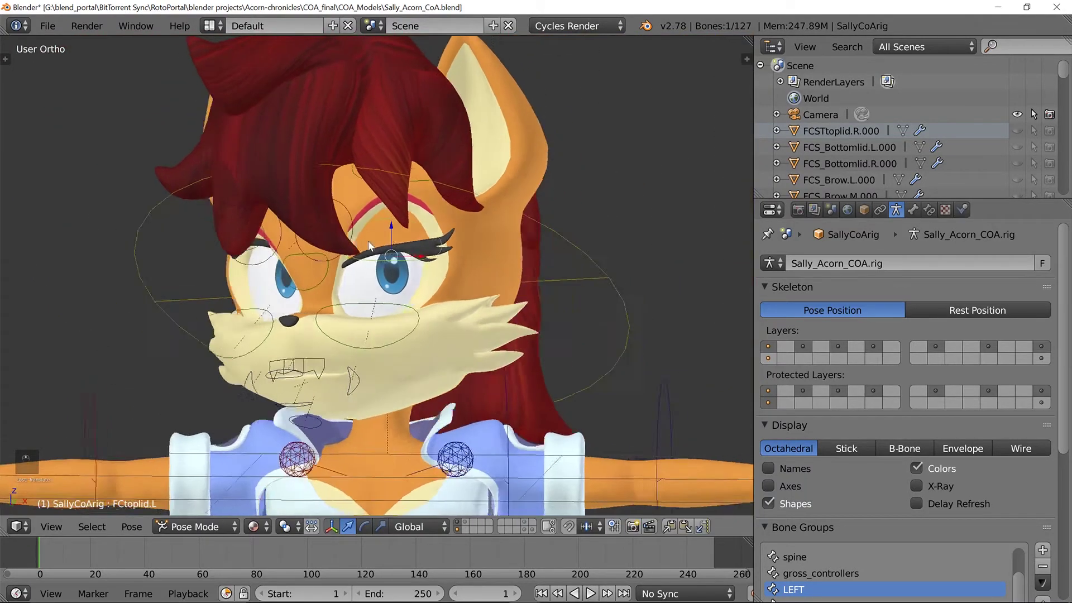
pyautogui.scroll(5, 367, 240)
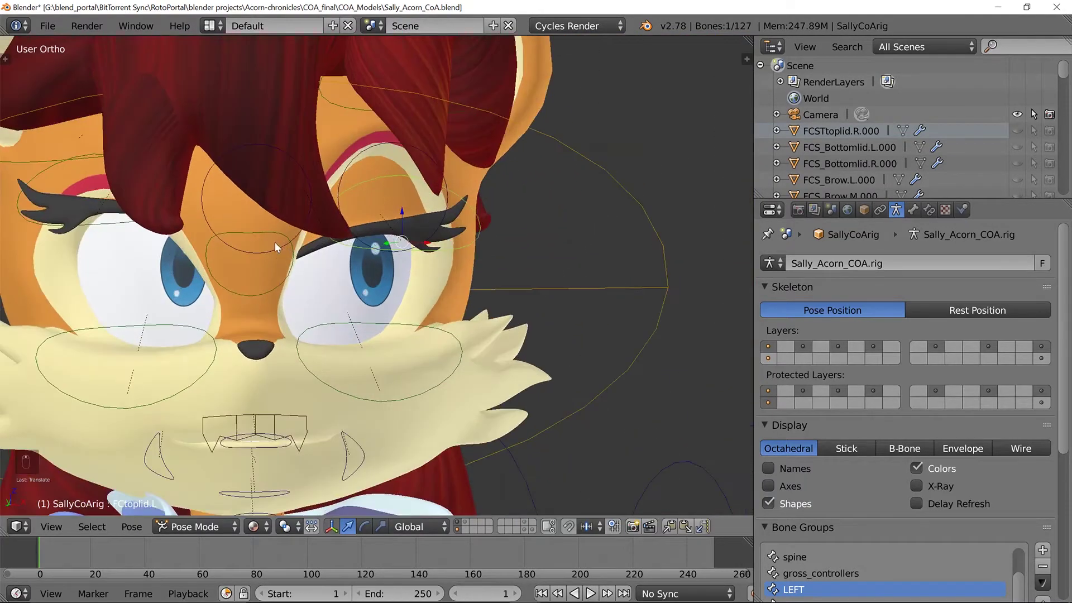
pyautogui.moveTo(277, 247); pyautogui.dragTo(286, 212, button='middle')
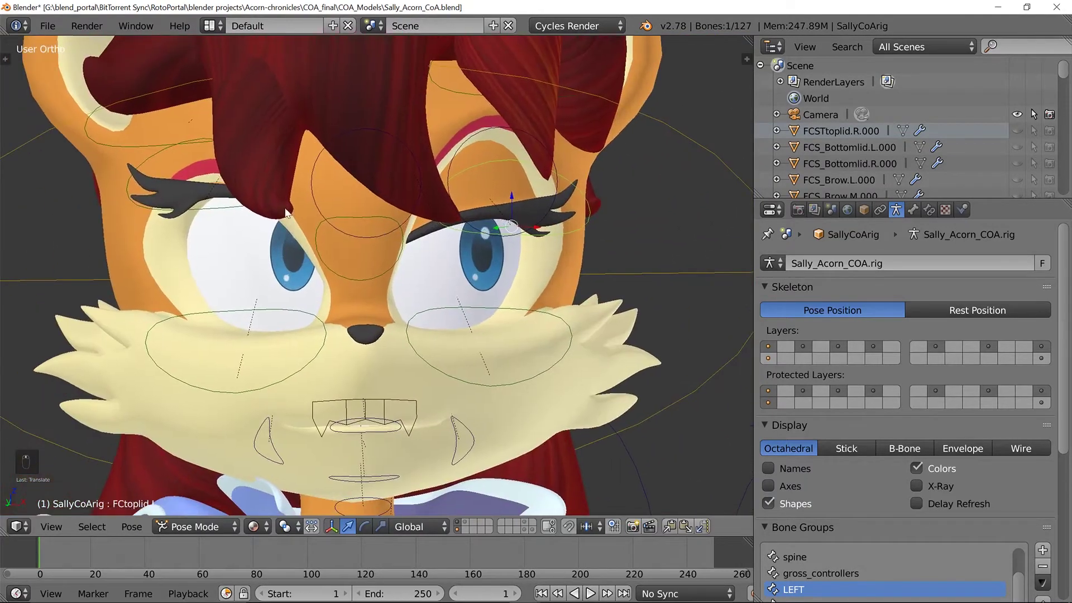
# Select the right upper eyelid control (FCtoplid.R) and lower it along the global Z axis to partly close the right eye.
pyautogui.rightClick(202, 194)
pyautogui.moveTo(208, 177); pyautogui.dragTo(218, 200)
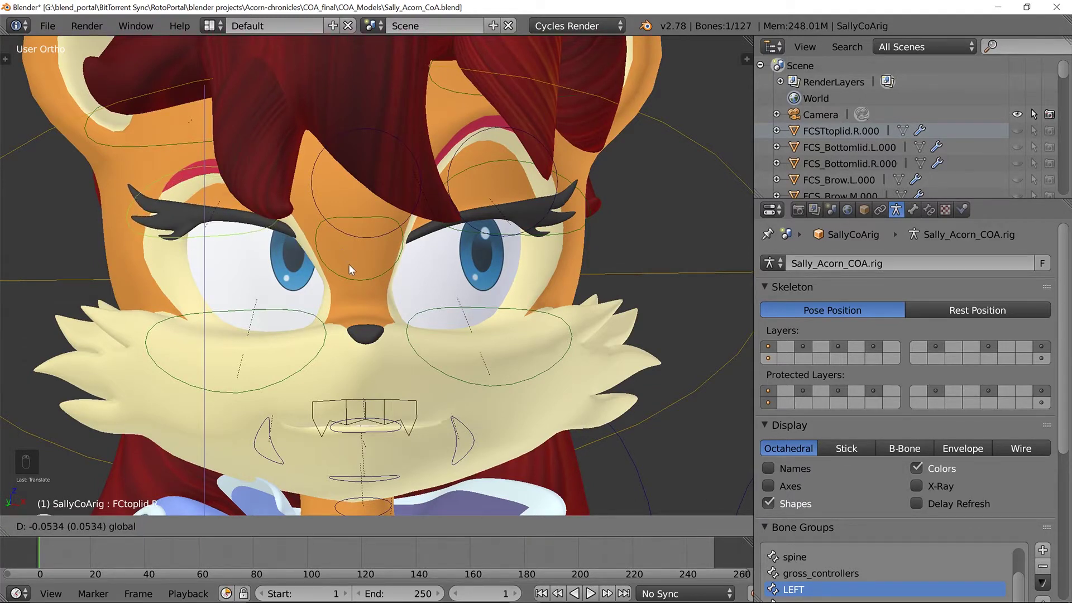
pyautogui.scroll(-4, 349, 263)
pyautogui.scroll(4, 424, 304)
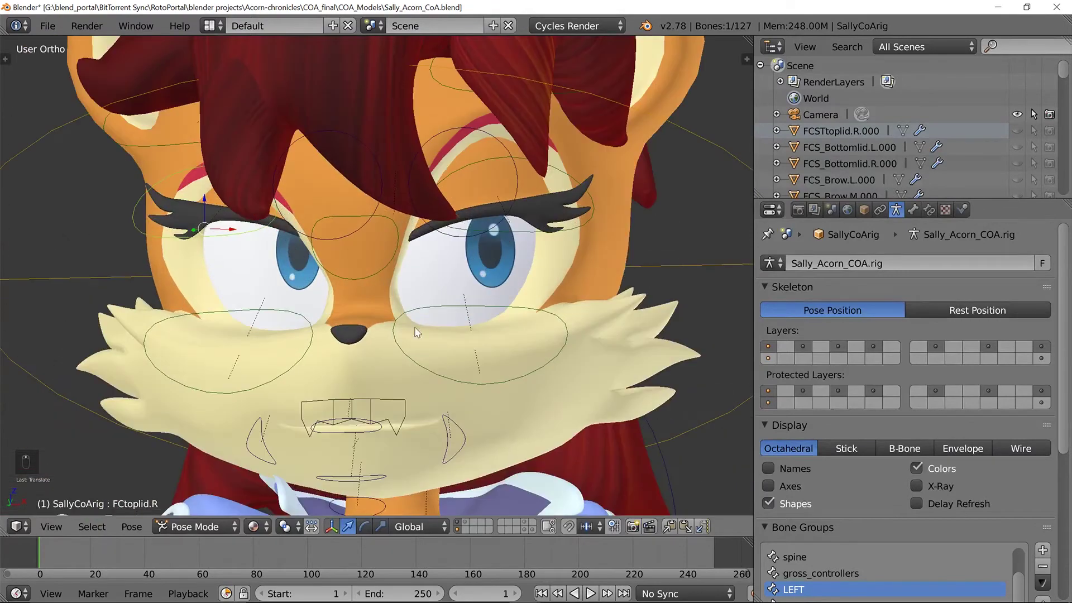
# Select the left mouth corner control (FCmouth_corner.L), try it lowered along the global Z axis, and leave it raised in a smirk.
pyautogui.rightClick(468, 330)
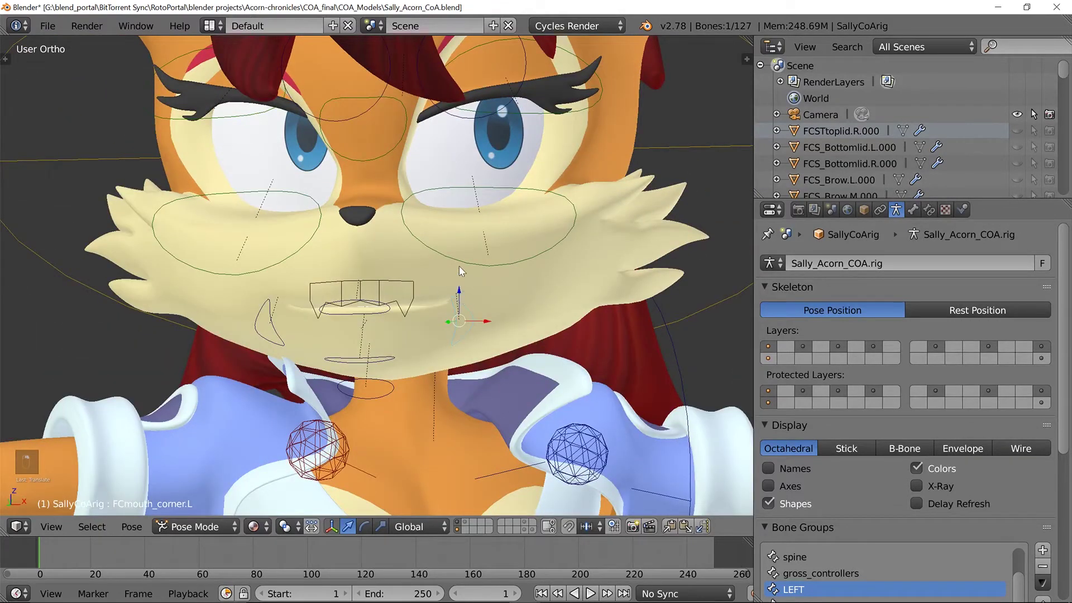
pyautogui.moveTo(459, 292); pyautogui.dragTo(454, 447)
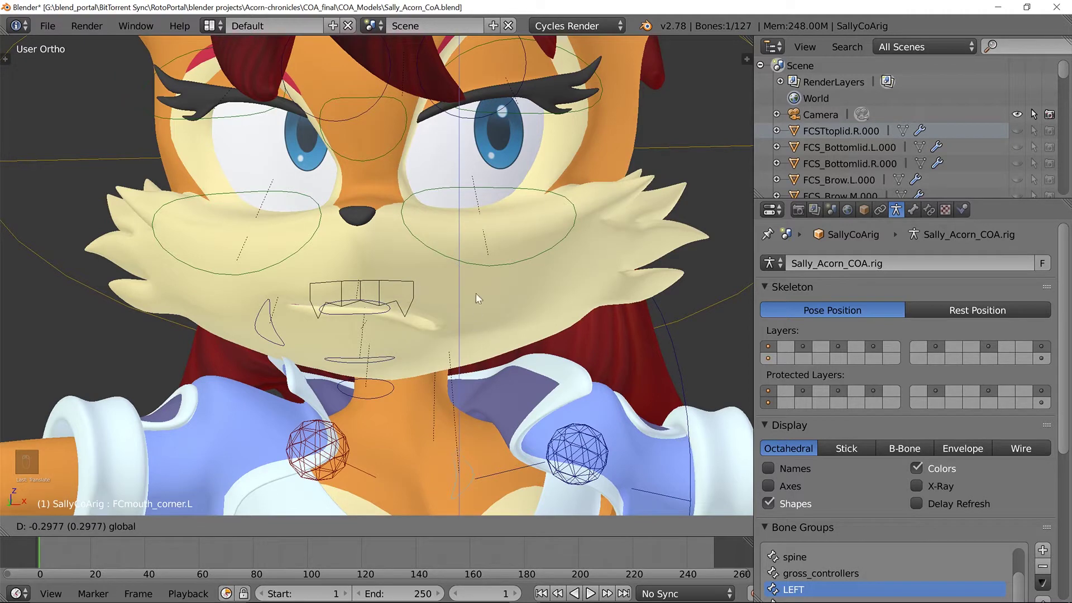
pyautogui.moveTo(480, 221); pyautogui.dragTo(474, 226)
# Select the upper lip control (FCtoplip) and raise it along the global Z axis to expose the upper teeth.
pyautogui.scroll(3, 346, 302)
pyautogui.rightClick(358, 283)
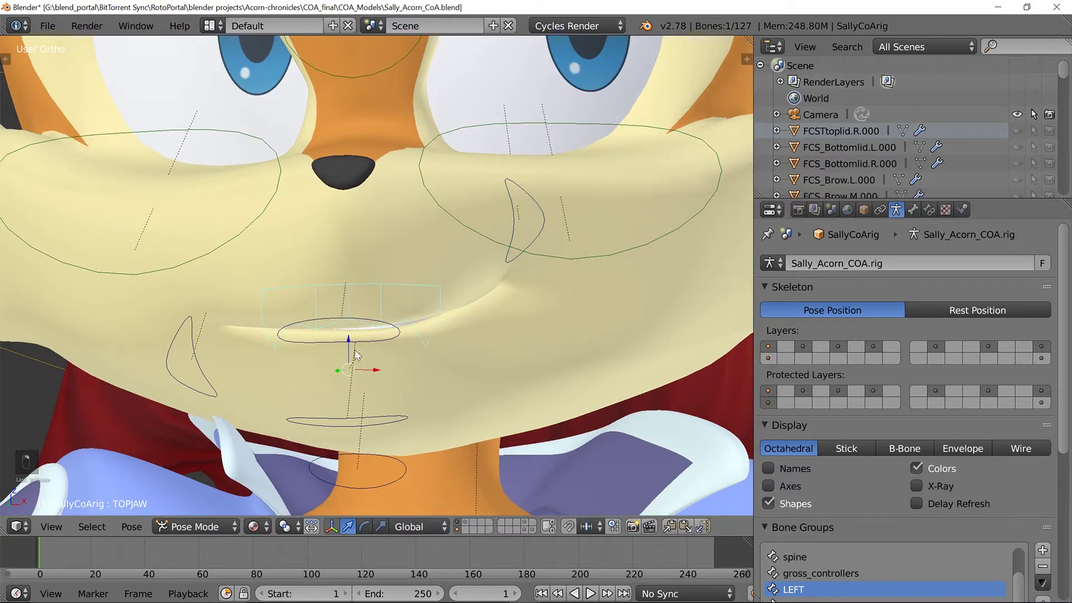
pyautogui.rightClick(362, 334)
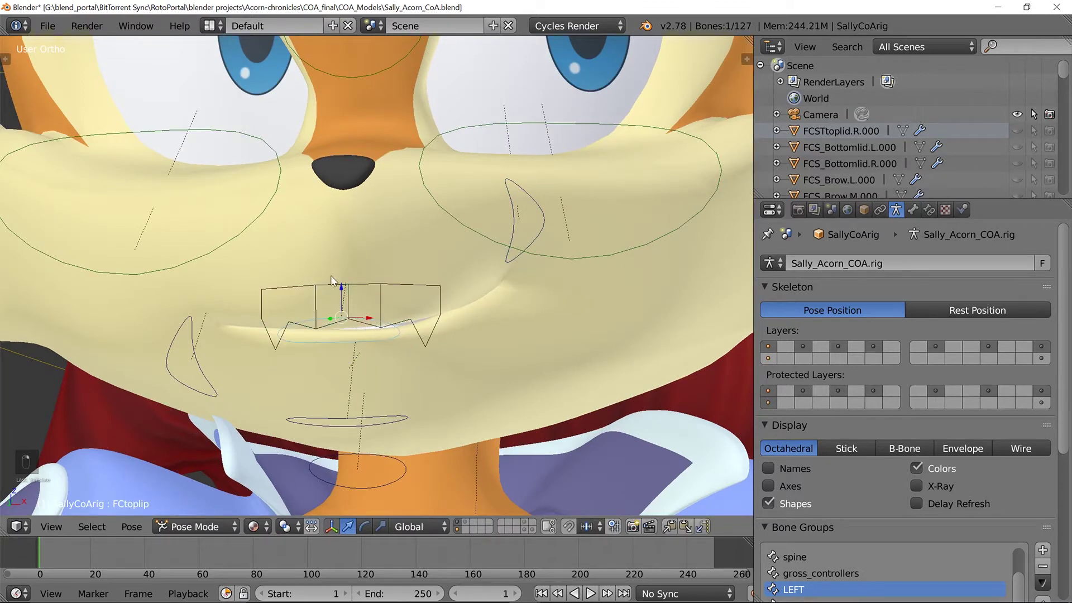
pyautogui.moveTo(343, 293); pyautogui.dragTo(350, 246)
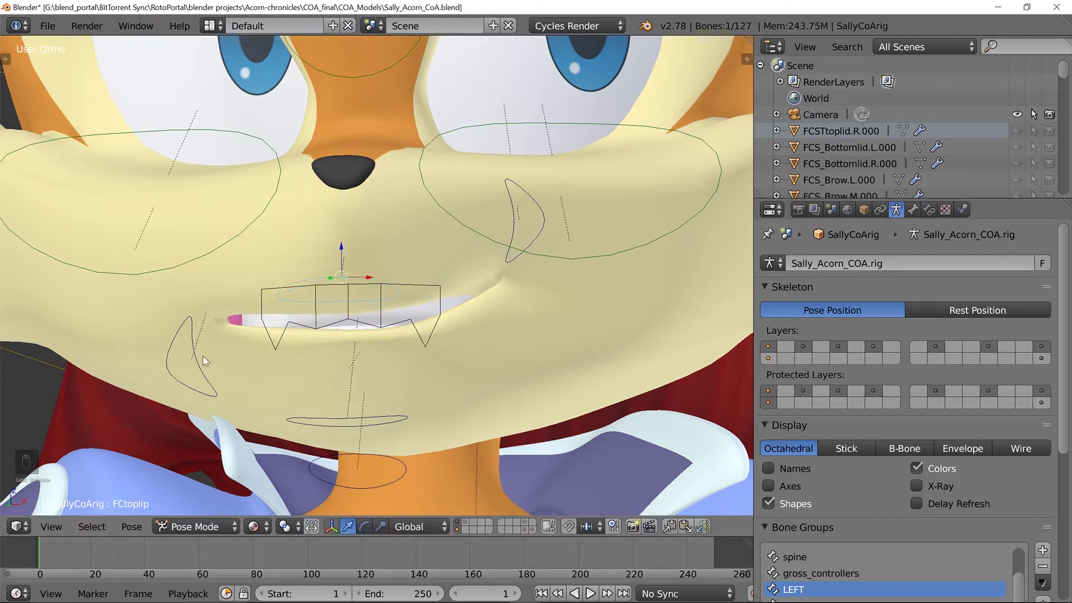
# Select the right mouth corner control (FCmouth_corner.R) and move it upward to raise that side of the mouth.
pyautogui.rightClick(188, 334)
pyautogui.moveTo(187, 333); pyautogui.dragTo(227, 293)
pyautogui.scroll(-8, 398, 321)
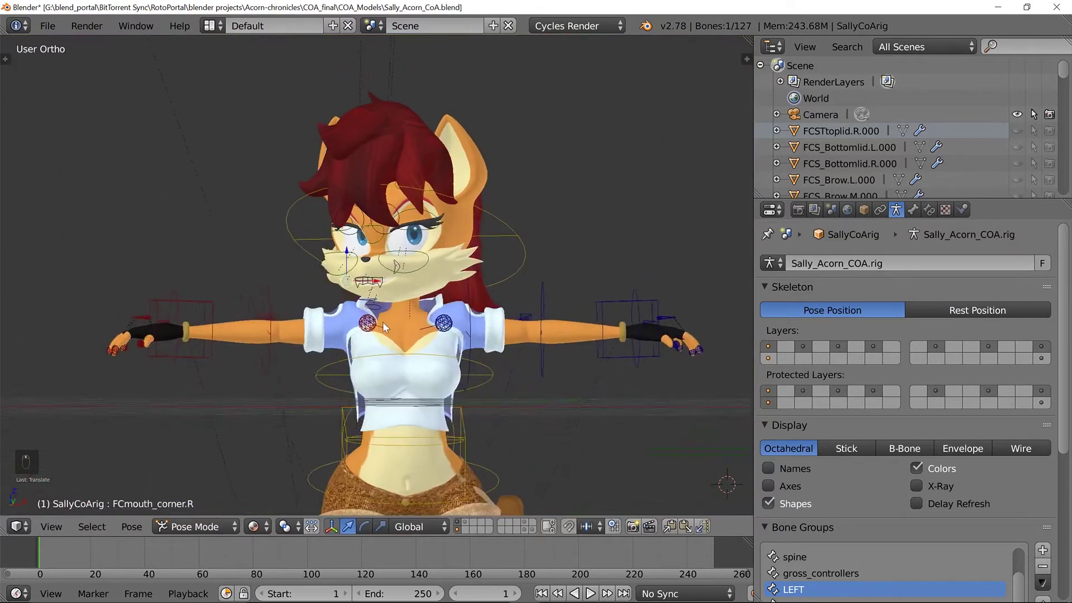
# Select the jaw control (FCjaw) and move it down along the global Z axis to open the mouth.
pyautogui.moveTo(472, 344)
pyautogui.mouseDown(button='middle')
pyautogui.moveTo(558, 344)
pyautogui.moveTo(474, 345)
pyautogui.moveTo(498, 330)
pyautogui.moveTo(483, 330)
pyautogui.mouseUp(button='middle')
pyautogui.scroll(-6, 473, 343)
pyautogui.scroll(6, 484, 335)
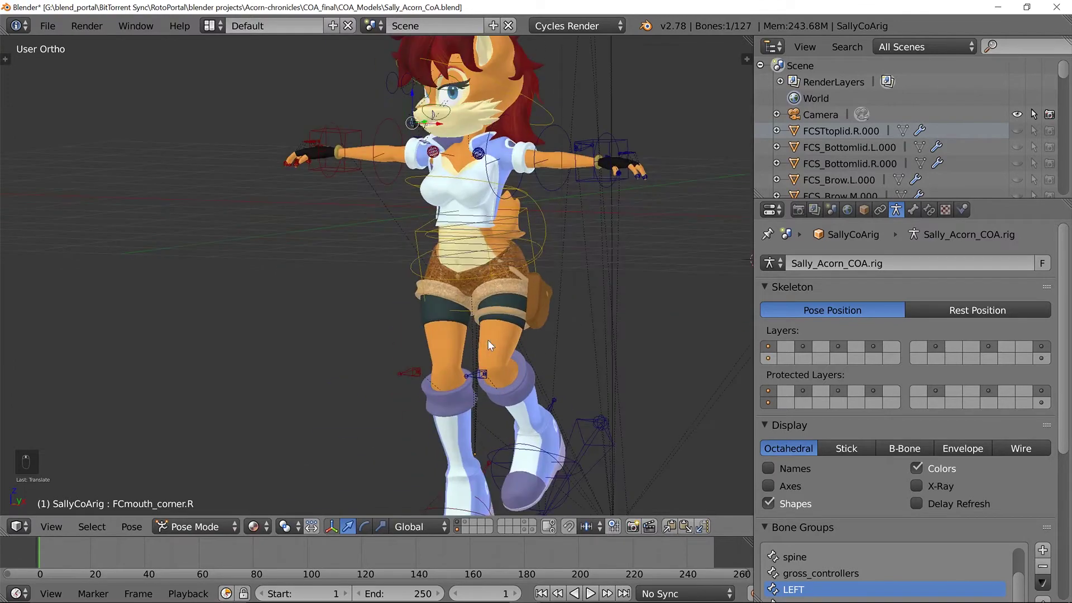
pyautogui.moveTo(593, 252); pyautogui.dragTo(551, 326, button='middle')
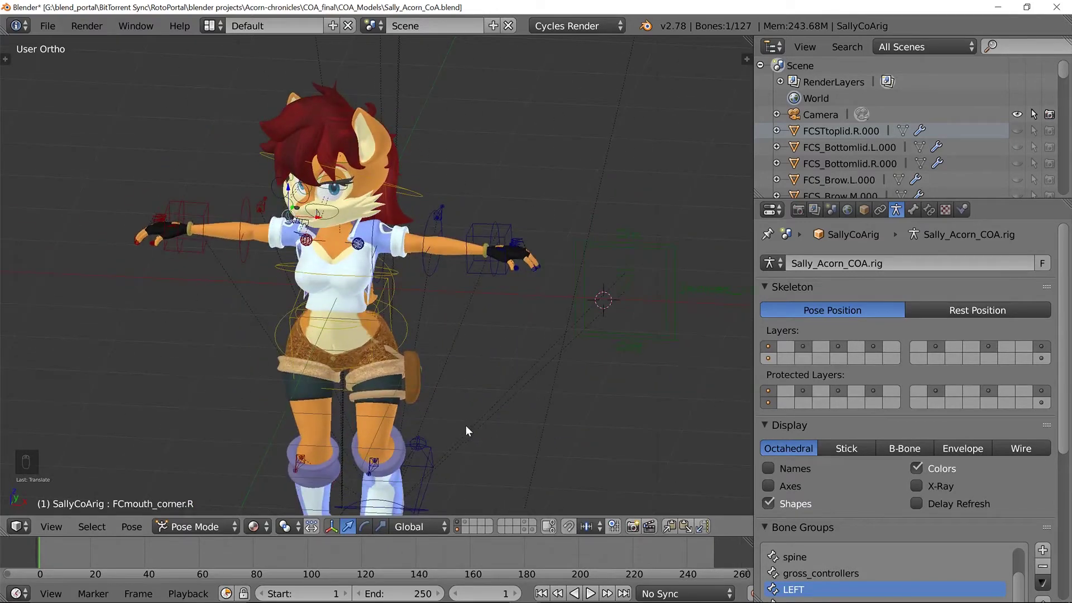
pyautogui.moveTo(467, 430); pyautogui.dragTo(459, 329, button='middle')
pyautogui.scroll(2, 420, 319)
pyautogui.scroll(2, 410, 334)
pyautogui.scroll(1, 369, 245)
pyautogui.rightClick(366, 239)
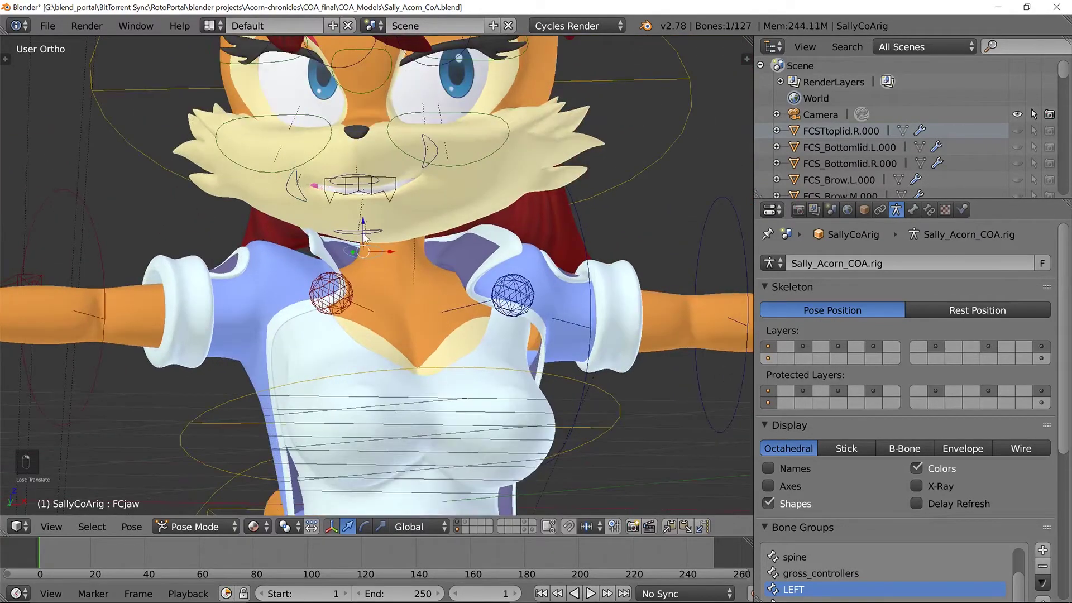
pyautogui.press('g')
pyautogui.press('z')
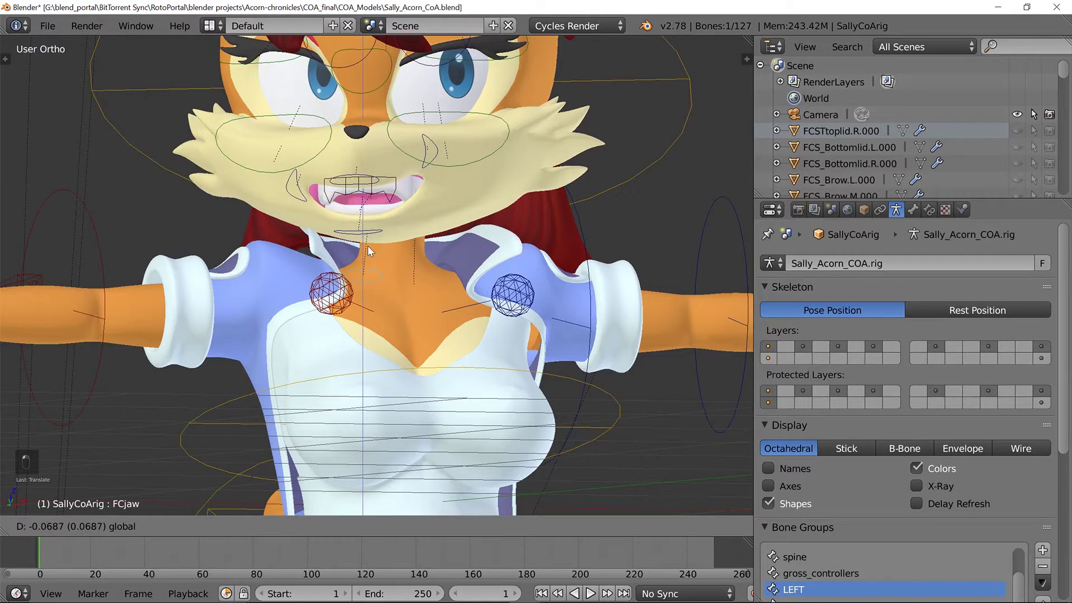
pyautogui.click(410, 237)
# Switch the first scene layer's visibility so the rig controls are hidden and only the posed character is displayed.
pyautogui.moveTo(435, 226); pyautogui.dragTo(366, 227, button='middle')
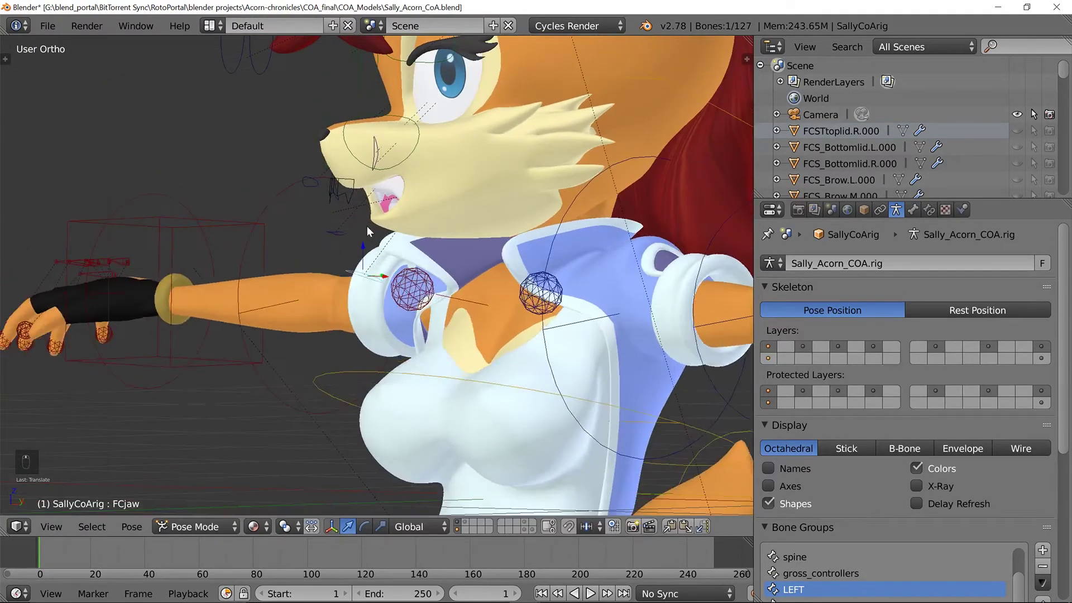
pyautogui.click(457, 522)
pyautogui.scroll(-2, 320, 276)
pyautogui.scroll(-2, 319, 276)
pyautogui.moveTo(320, 276); pyautogui.dragTo(474, 287, button='middle')
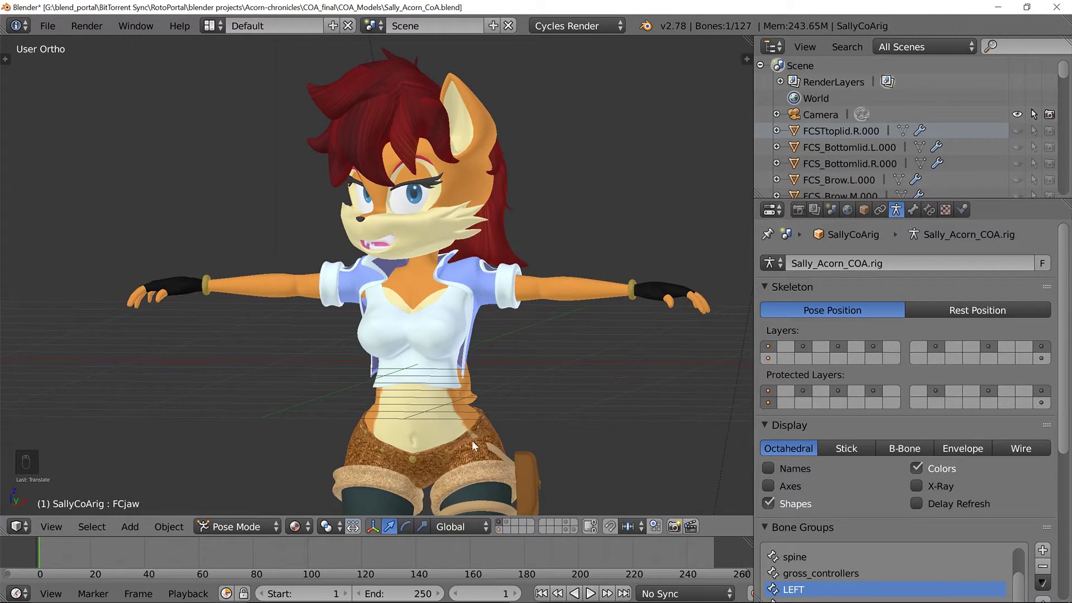
pyautogui.scroll(-4, 335, 377)
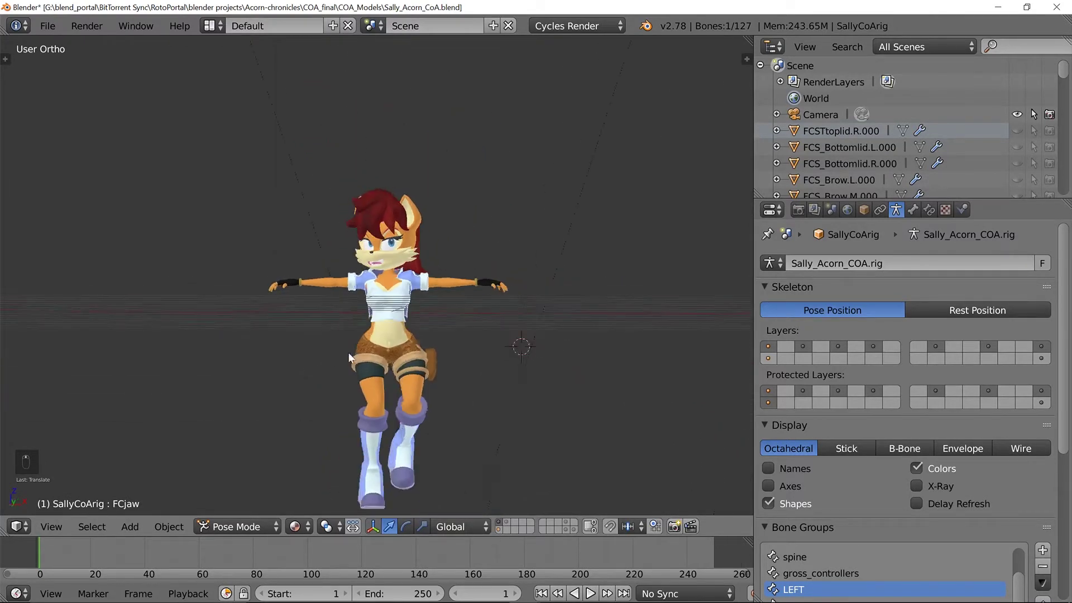
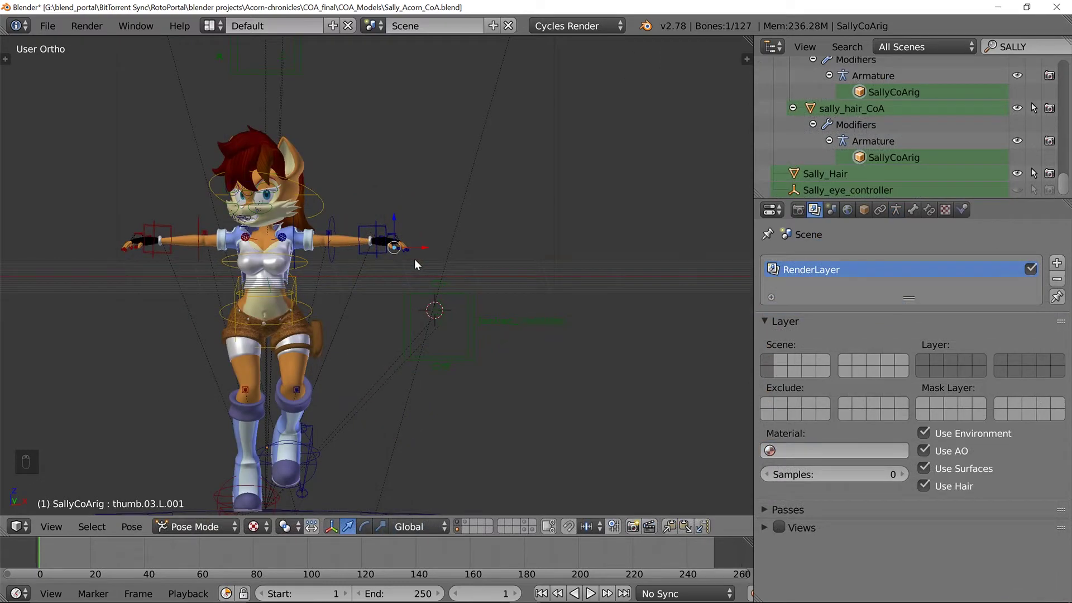
# Show the left hand's fingertip controls by selecting those of the index, middle, ring and little fingers and the thumb in turn.
pyautogui.scroll(6, 415, 259)
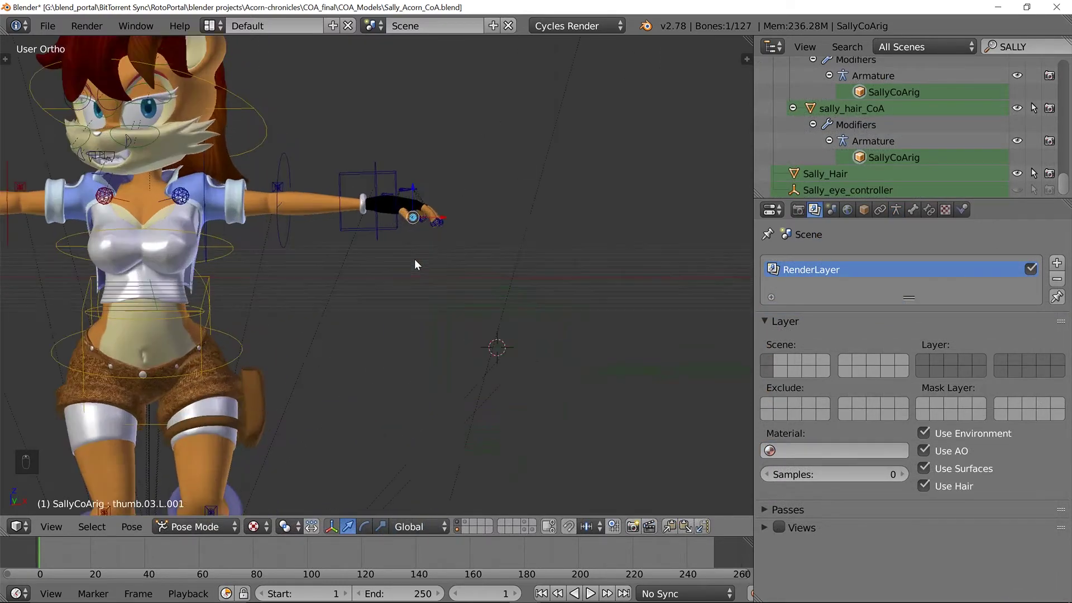
pyautogui.moveTo(455, 264); pyautogui.dragTo(441, 327, button='middle')
pyautogui.scroll(4, 441, 329)
pyautogui.keyDown('shift'); pyautogui.moveTo(520, 213); pyautogui.dragTo(429, 287, button='middle'); pyautogui.keyUp('shift')
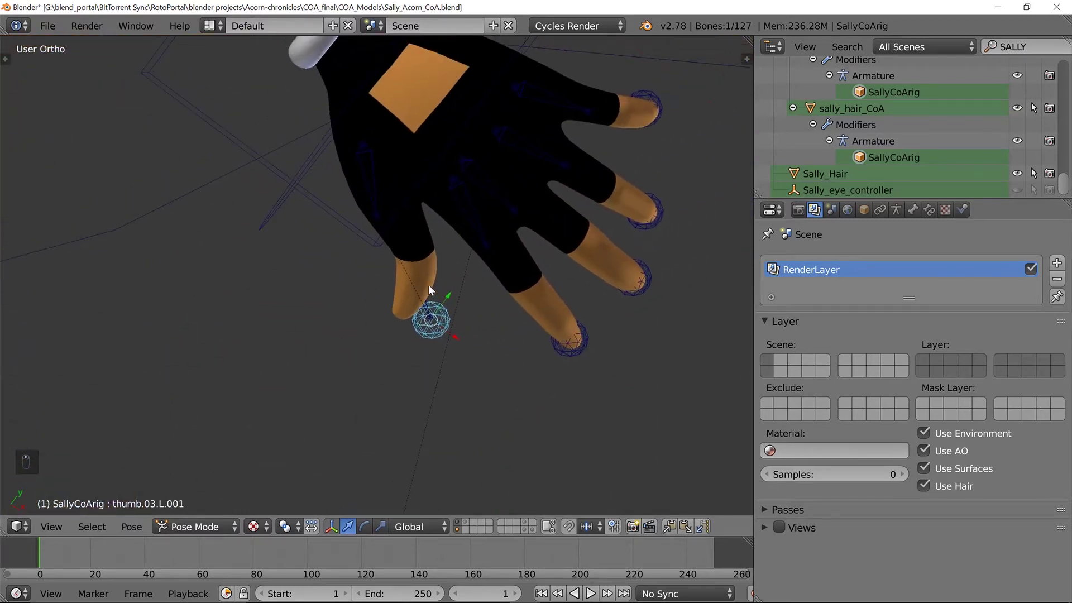
pyautogui.rightClick(553, 349)
pyautogui.moveTo(552, 348); pyautogui.dragTo(316, 334, button='middle')
pyautogui.scroll(3, 581, 345)
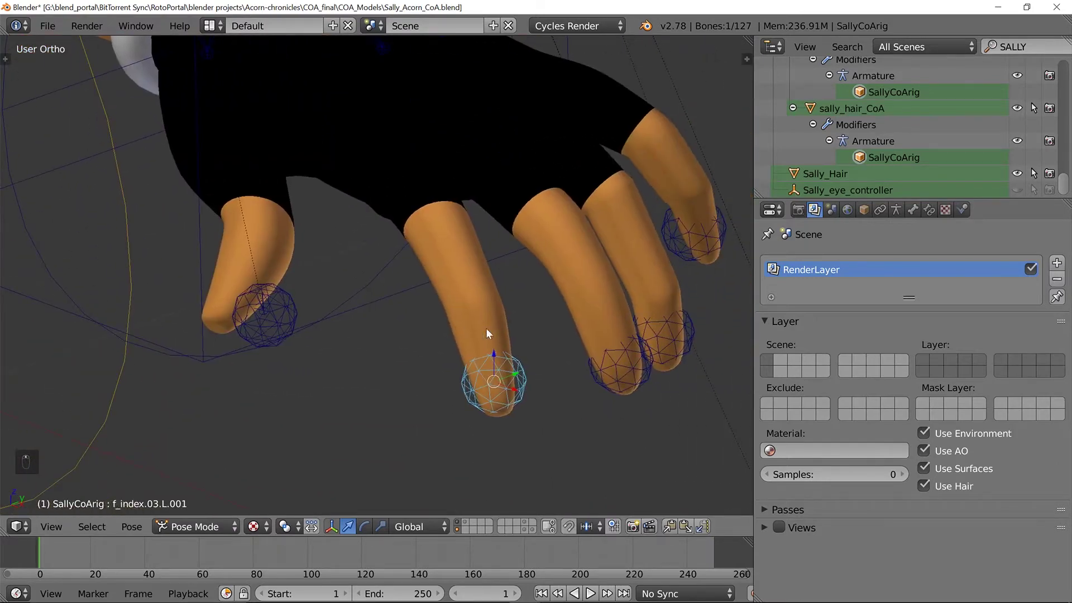
pyautogui.rightClick(596, 367)
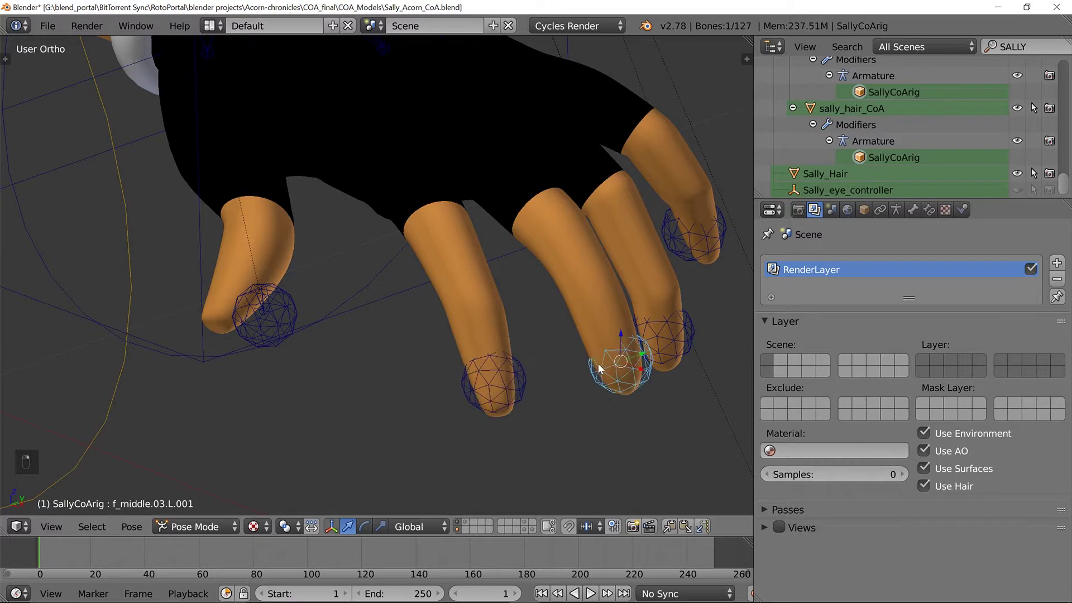
pyautogui.rightClick(687, 331)
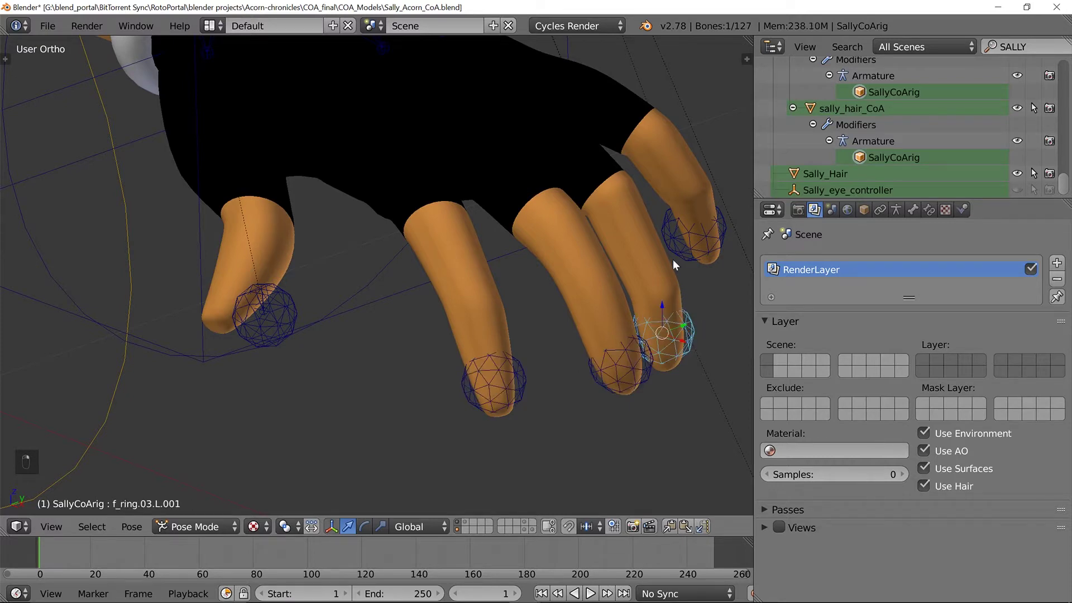
pyautogui.rightClick(674, 242)
pyautogui.rightClick(298, 302)
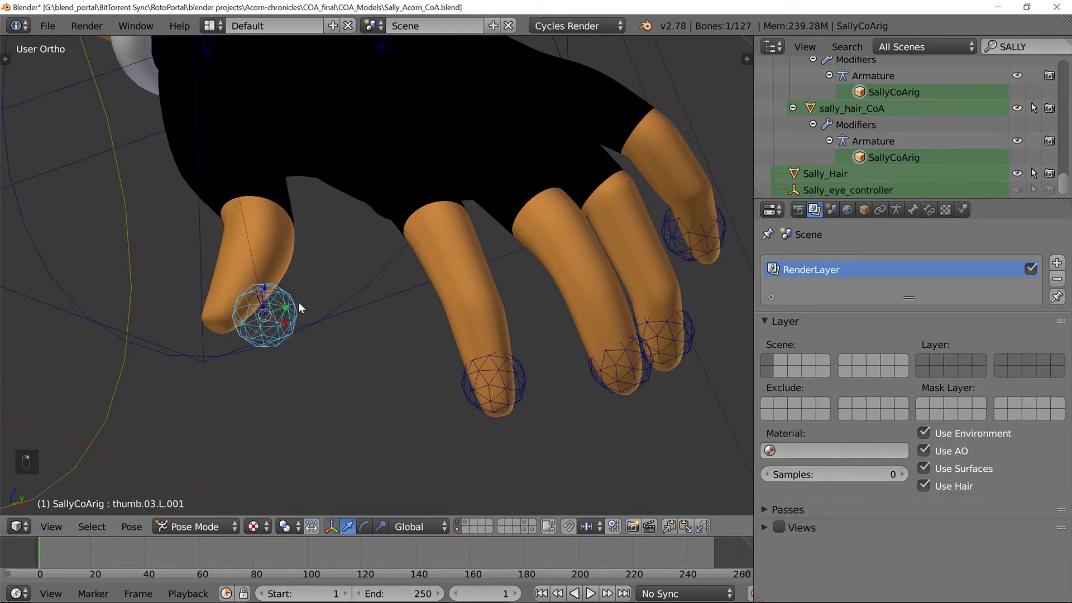
# Select the left index fingertip control (f_index.03.L.001) and move it toward the palm along the global X axis.
pyautogui.moveTo(298, 303); pyautogui.dragTo(374, 398, button='middle')
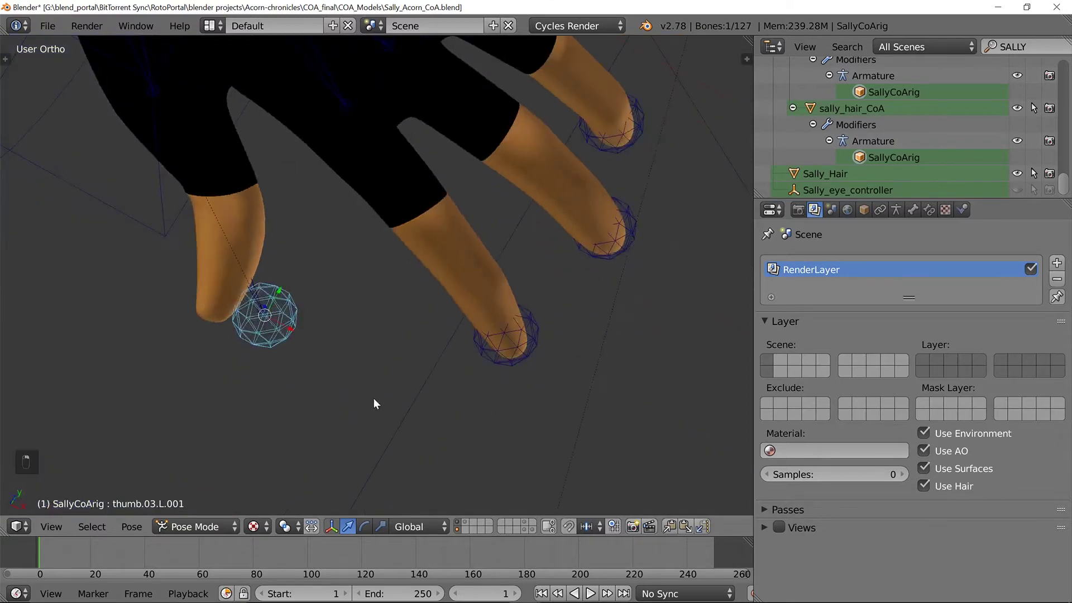
pyautogui.rightClick(472, 349)
pyautogui.moveTo(531, 351); pyautogui.dragTo(549, 312, button='middle')
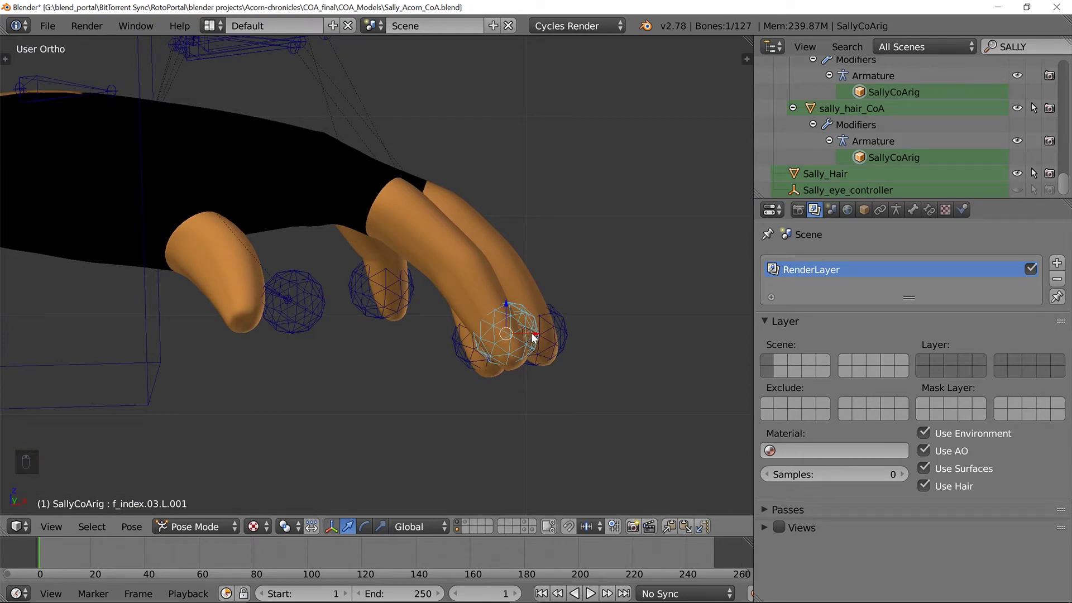
pyautogui.moveTo(535, 334)
pyautogui.mouseDown(button='middle')
pyautogui.moveTo(504, 381)
pyautogui.moveTo(467, 393)
pyautogui.moveTo(534, 389)
pyautogui.moveTo(527, 346)
pyautogui.mouseUp(button='middle')
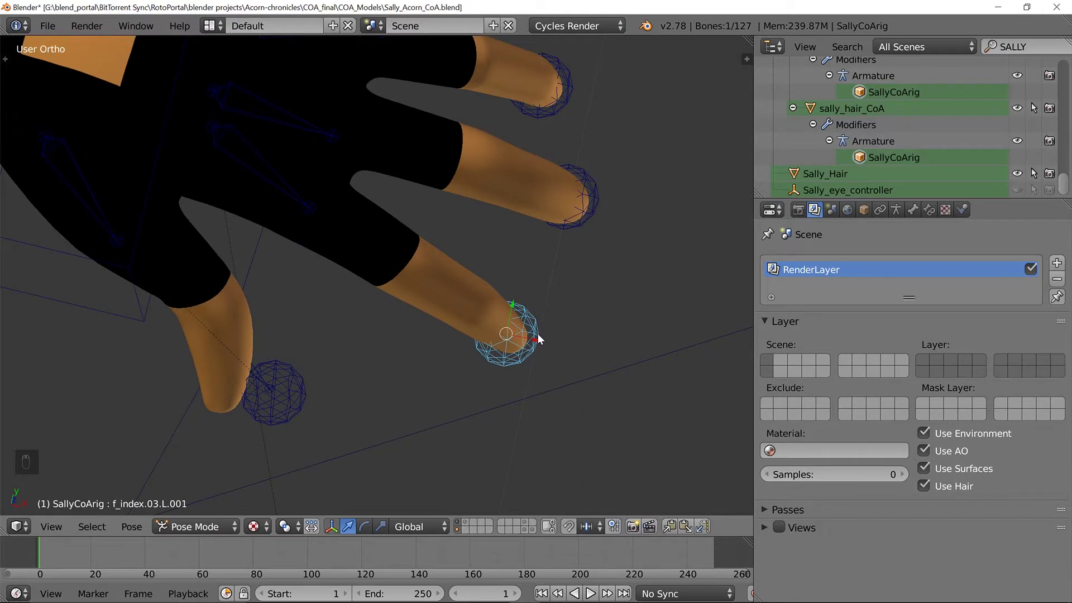
pyautogui.click(538, 335)
pyautogui.press('g')
pyautogui.press('x')
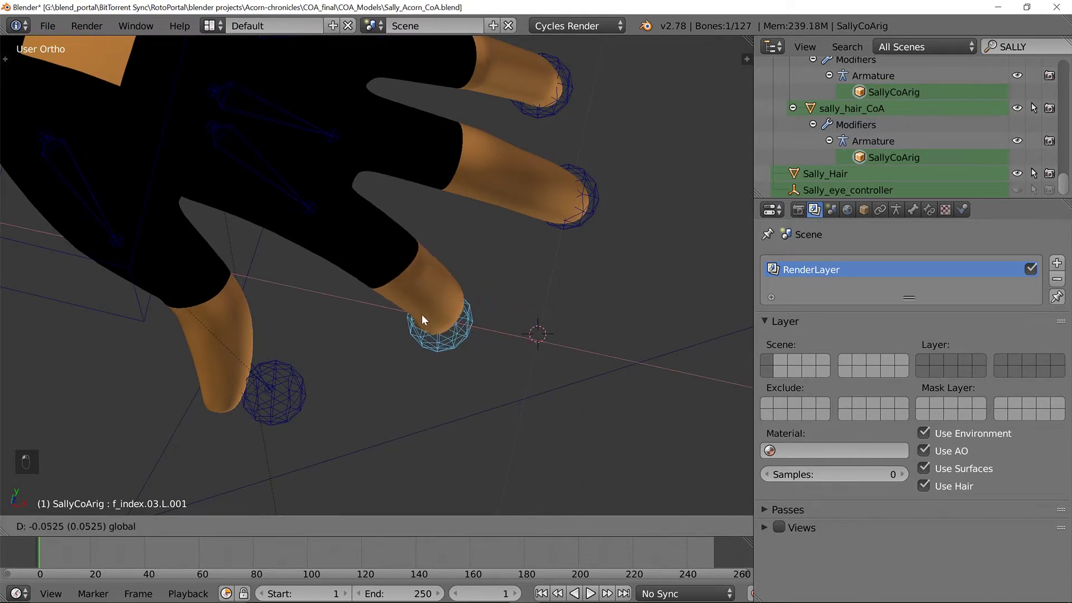
pyautogui.click(420, 360)
# Raise the left index fingertip control along the global Z axis to bend the finger further.
pyautogui.moveTo(421, 360); pyautogui.dragTo(391, 307, button='middle')
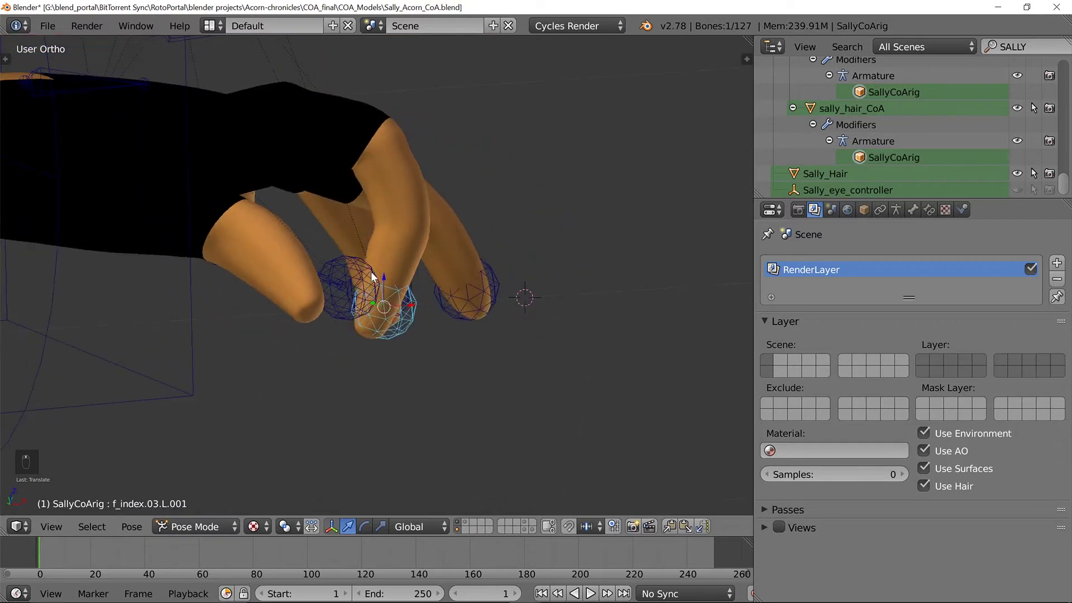
pyautogui.press('g')
pyautogui.press('z')
pyautogui.click(405, 252)
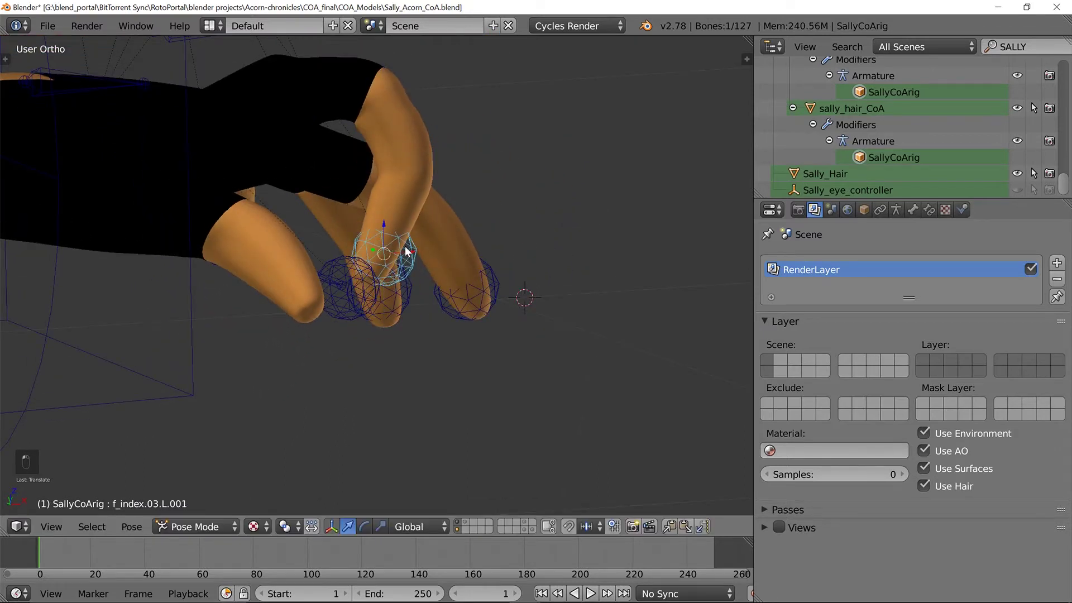
# Pull the left index fingertip control inward along the global X axis and lower it slightly along Z toward the thumb tip.
pyautogui.press('g')
pyautogui.press('x')
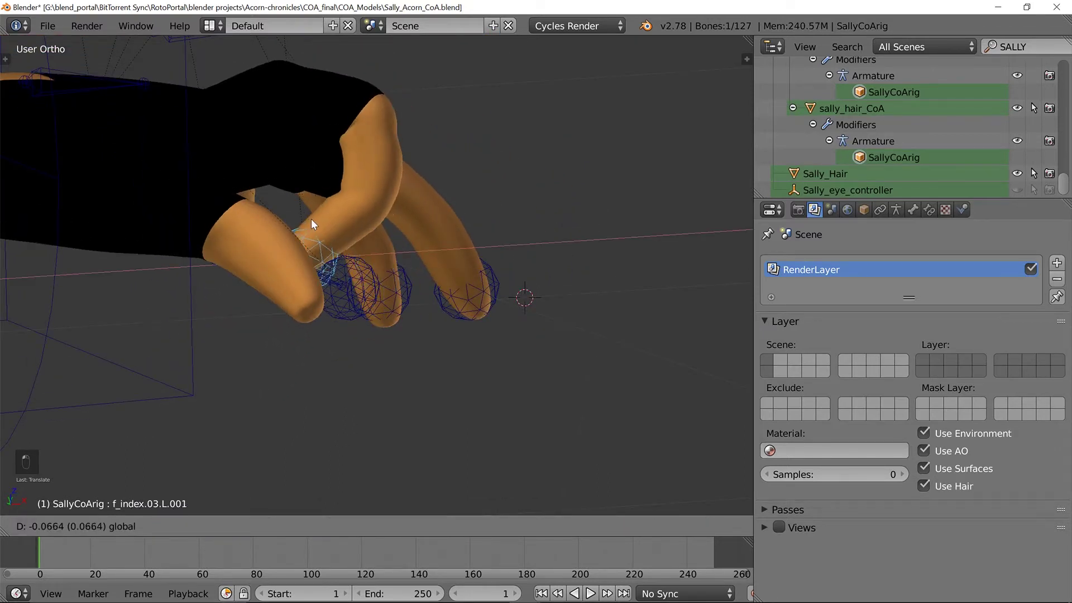
pyautogui.click(295, 211)
pyautogui.moveTo(302, 227); pyautogui.dragTo(307, 252)
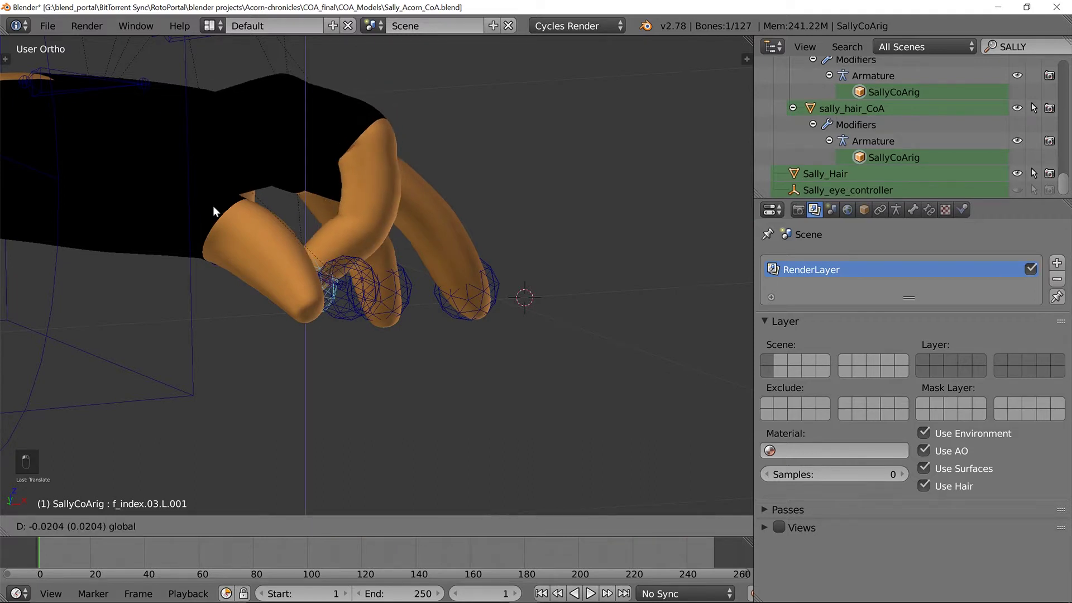
# Select the index finger's flex control (pointer_flex_control.l.001) above the left hand.
pyautogui.scroll(-4, 206, 157)
pyautogui.scroll(3, 298, 143)
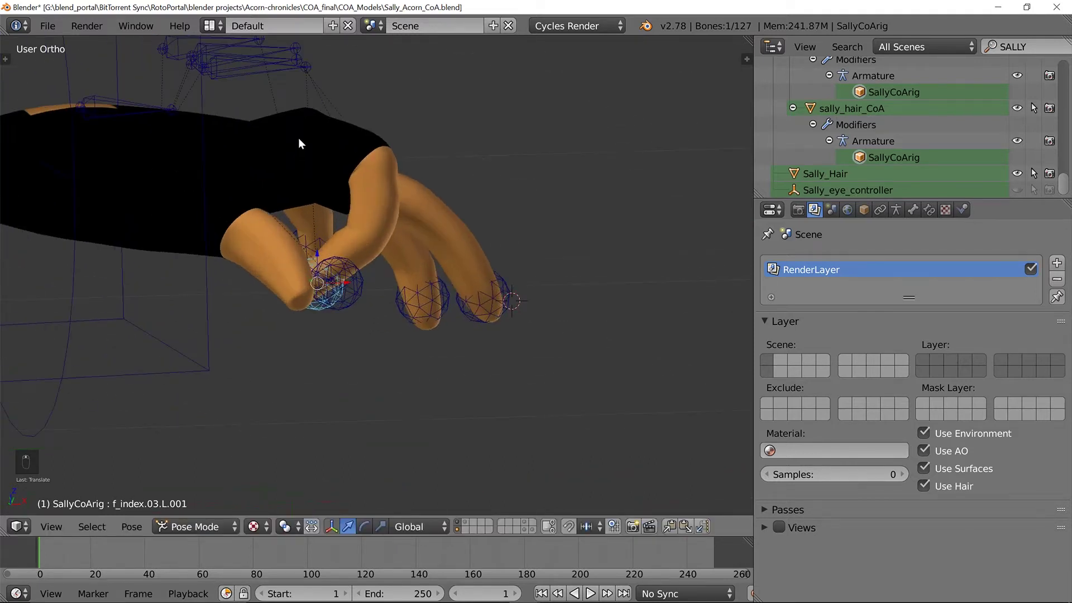
pyautogui.rightClick(278, 67)
pyautogui.moveTo(278, 67)
pyautogui.mouseDown(button='middle')
pyautogui.moveTo(338, 134)
pyautogui.moveTo(269, 128)
pyautogui.moveTo(328, 126)
pyautogui.moveTo(335, 145)
pyautogui.mouseUp(button='middle')
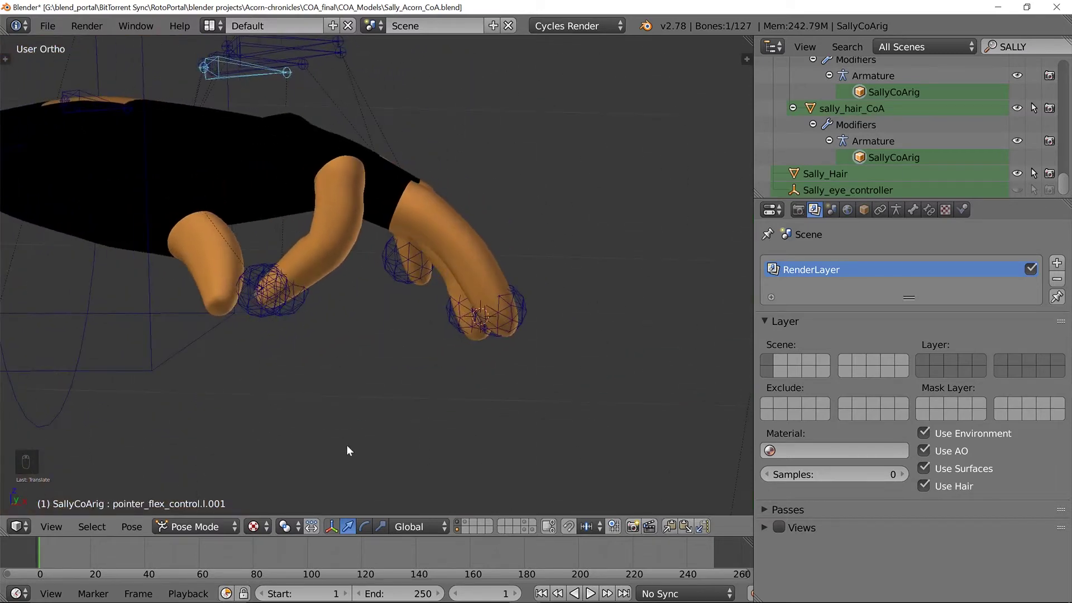
# Set the viewport shading to Material and view the left hand from above.
pyautogui.click(254, 527)
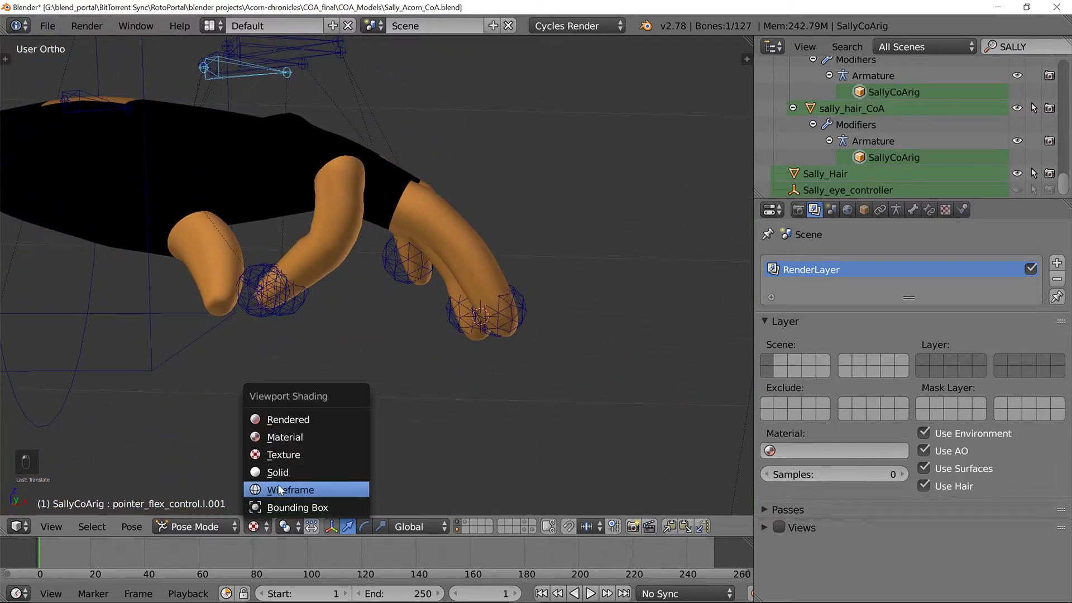
pyautogui.click(293, 438)
pyautogui.moveTo(249, 244)
pyautogui.keyDown('shift'); pyautogui.mouseDown(button='middle')
pyautogui.moveTo(415, 266)
pyautogui.moveTo(466, 210)
pyautogui.moveTo(373, 293)
pyautogui.mouseUp(button='middle'); pyautogui.keyUp('shift')
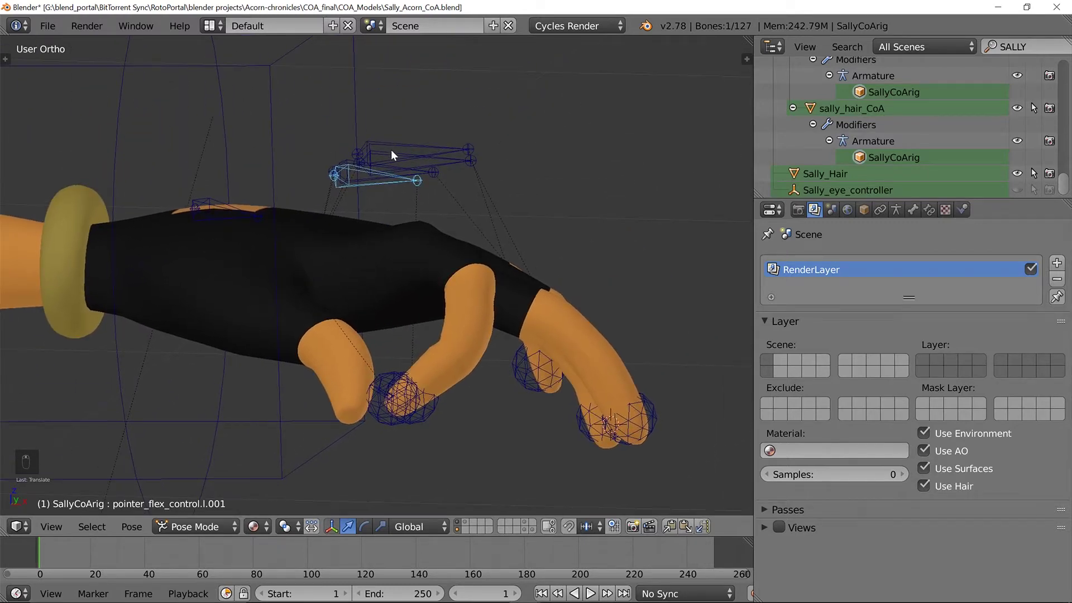
pyautogui.moveTo(361, 226); pyautogui.dragTo(505, 340, button='middle')
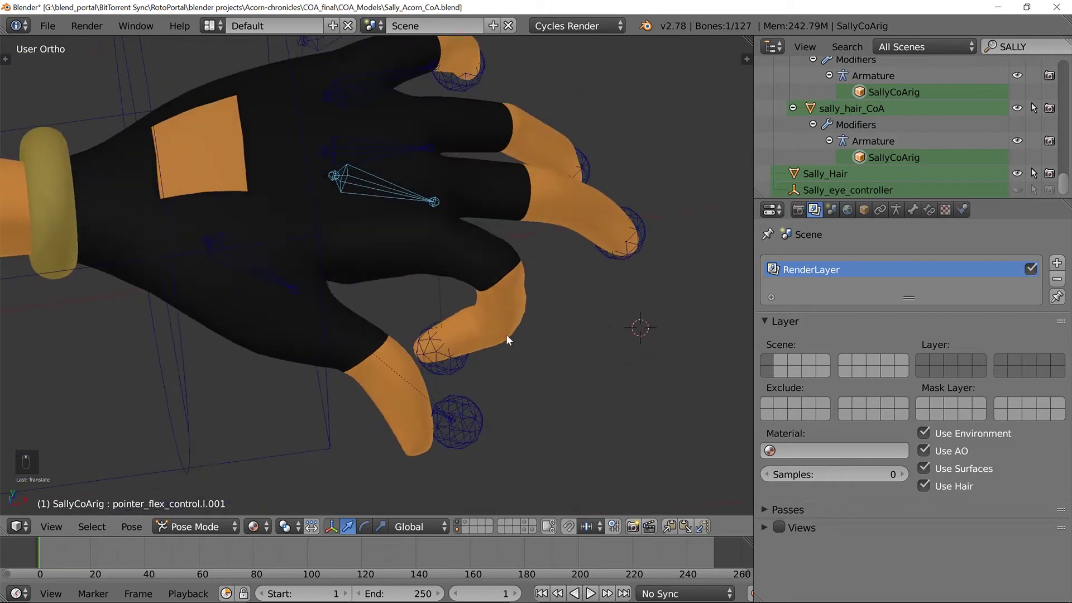
# Rotate the left index finger's flex control about 8 degrees around the global Y axis.
pyautogui.rightClick(399, 140)
pyautogui.rightClick(398, 184)
pyautogui.moveTo(394, 191); pyautogui.dragTo(467, 262, button='middle')
pyautogui.press('r')
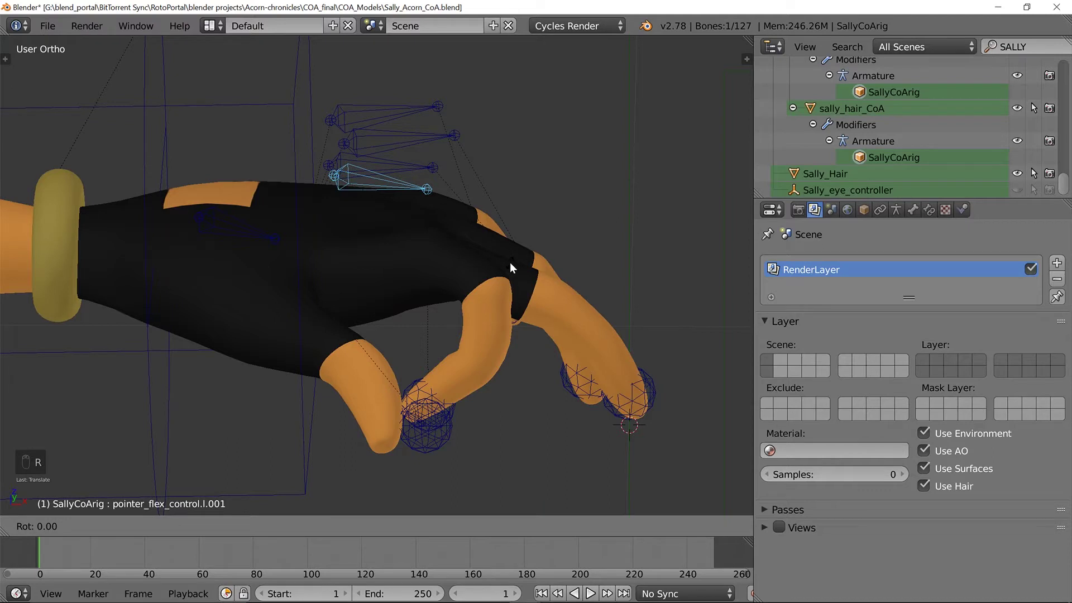
pyautogui.press('y')
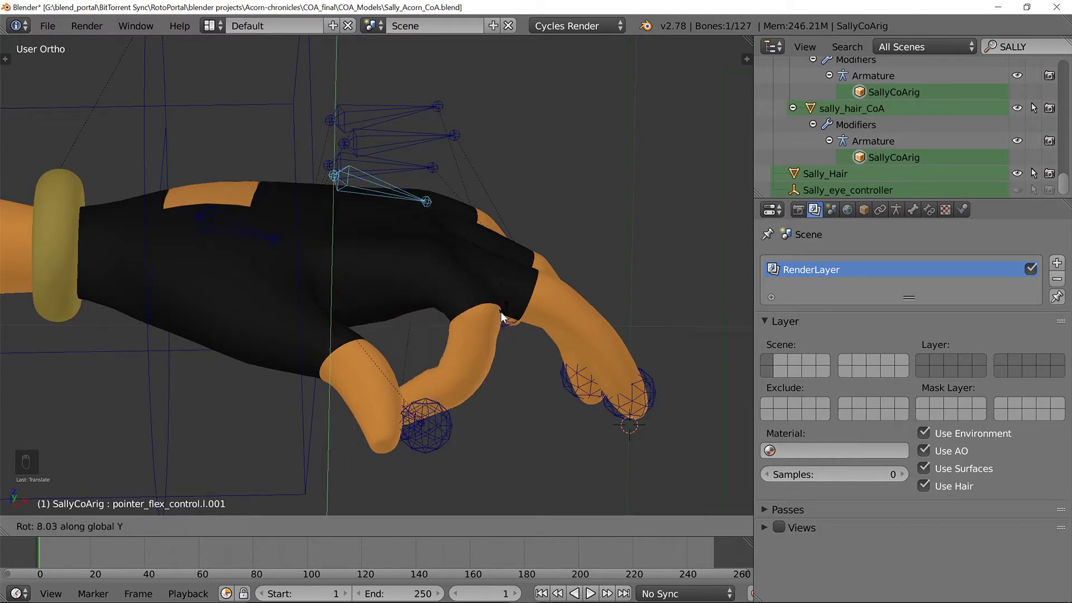
pyautogui.click(501, 312)
# Move the left index fingertip control along the global Y axis.
pyautogui.moveTo(531, 308); pyautogui.dragTo(459, 302, button='middle')
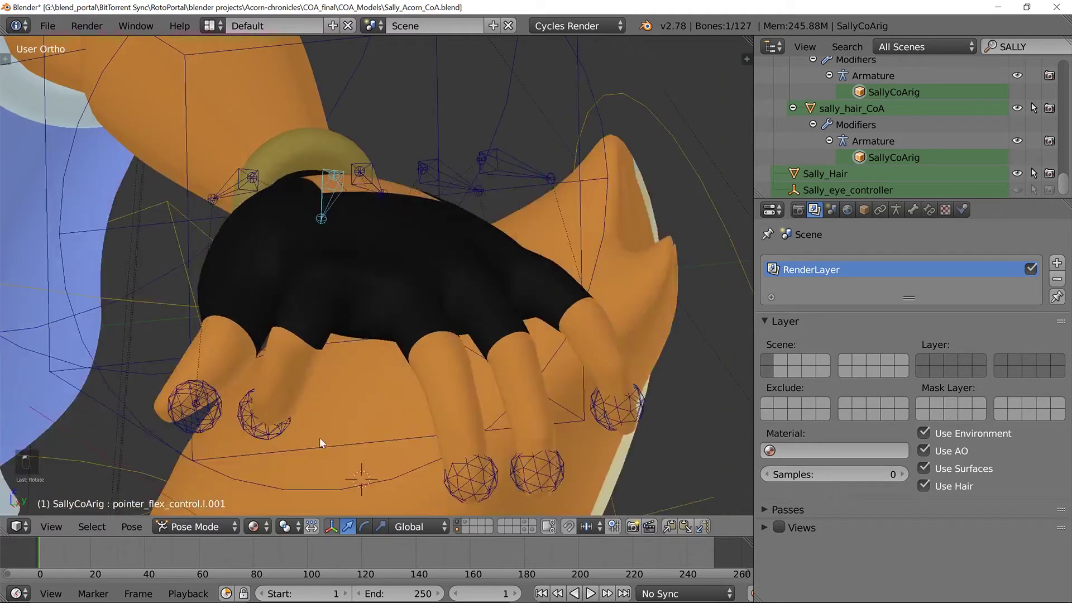
pyautogui.rightClick(282, 435)
pyautogui.press('g')
pyautogui.press('y')
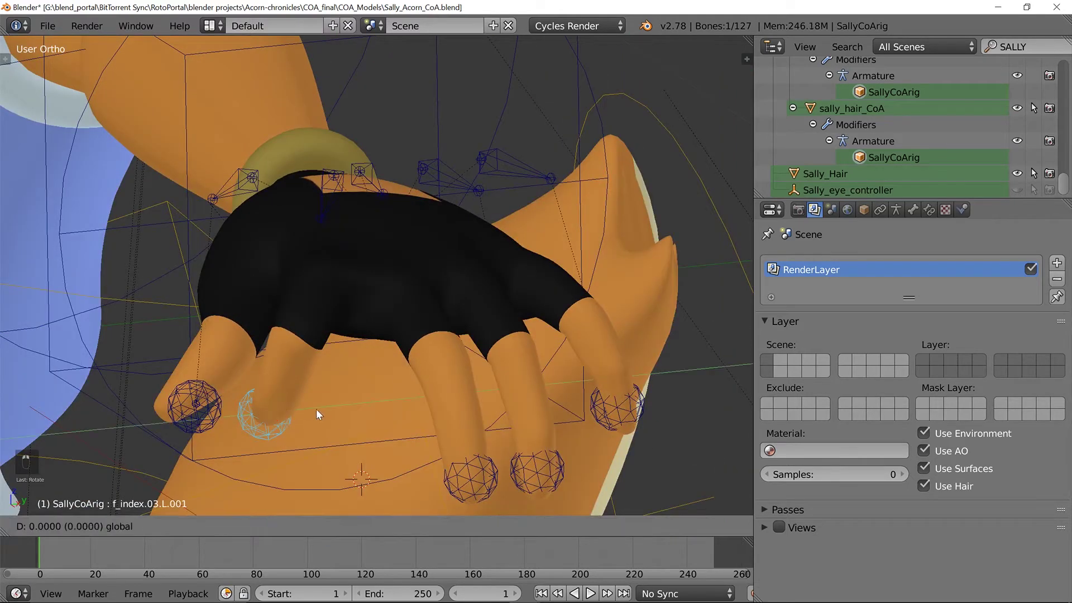
pyautogui.click(280, 374)
# Pull the left middle fingertip control inward about 0.095 along the global X axis to curl the finger.
pyautogui.moveTo(280, 375); pyautogui.dragTo(359, 402, button='middle')
pyautogui.rightClick(559, 415)
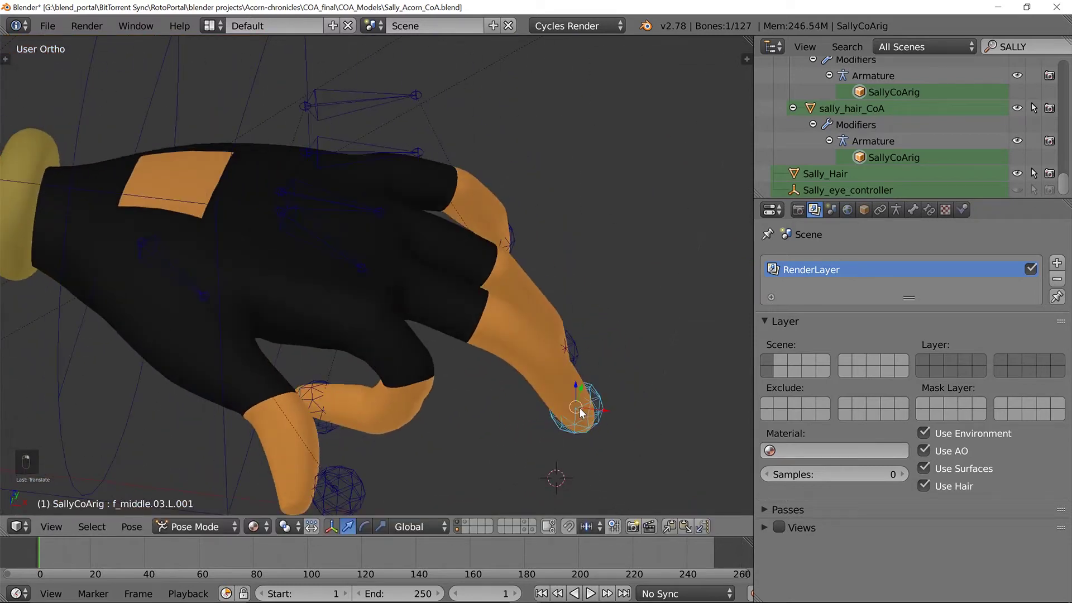
pyautogui.press('g')
pyautogui.press('x')
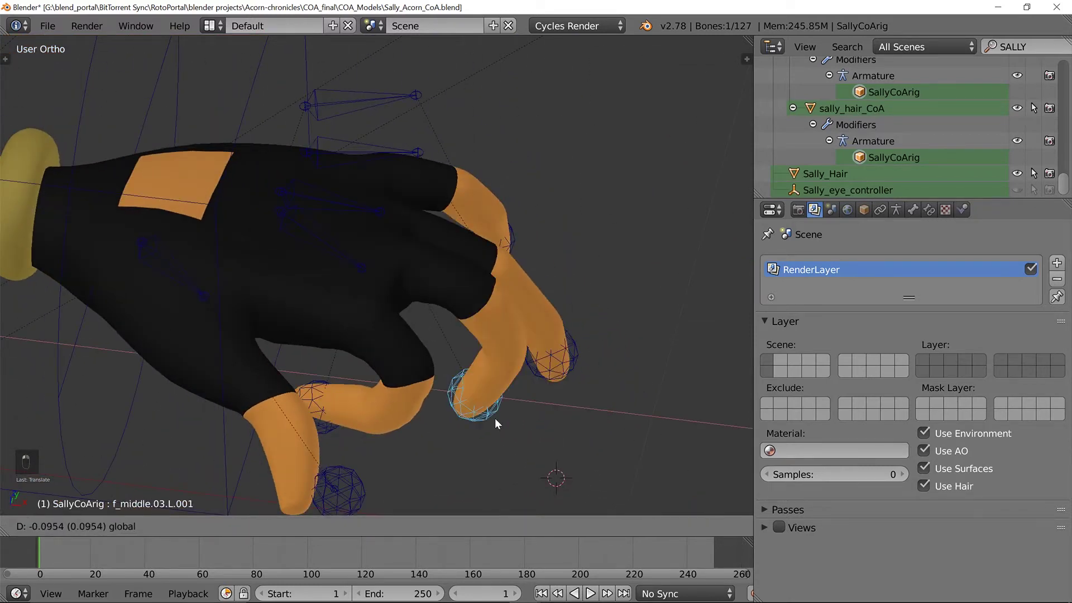
pyautogui.click(345, 248)
# Scale the middle finger's flex control (pointer_flex_control.l) down to about 0.80 to bend the finger more.
pyautogui.rightClick(377, 211)
pyautogui.moveTo(377, 211); pyautogui.dragTo(417, 273, button='middle')
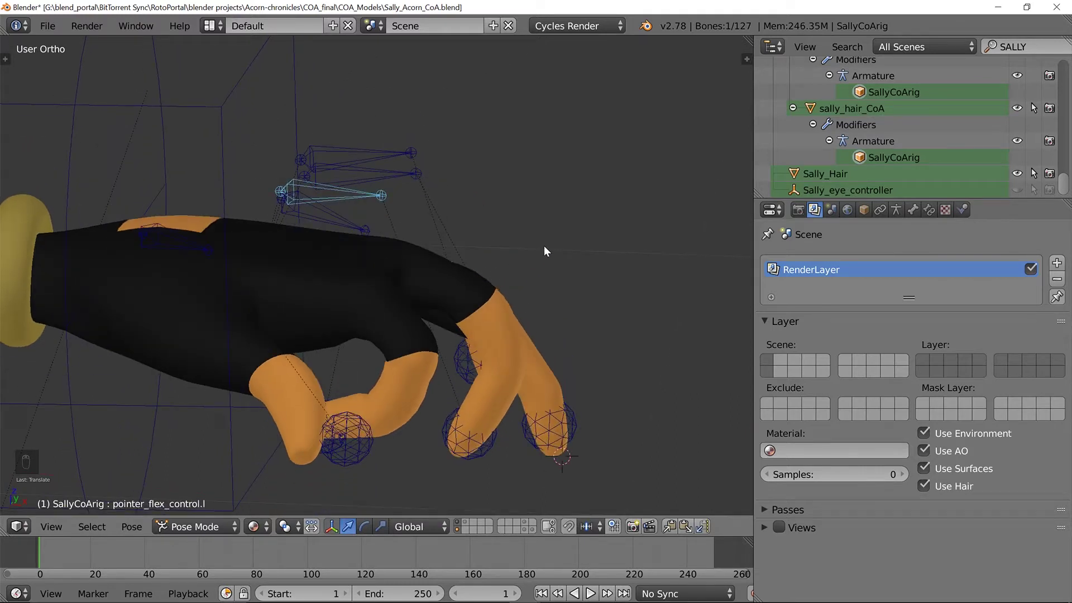
pyautogui.press('s')
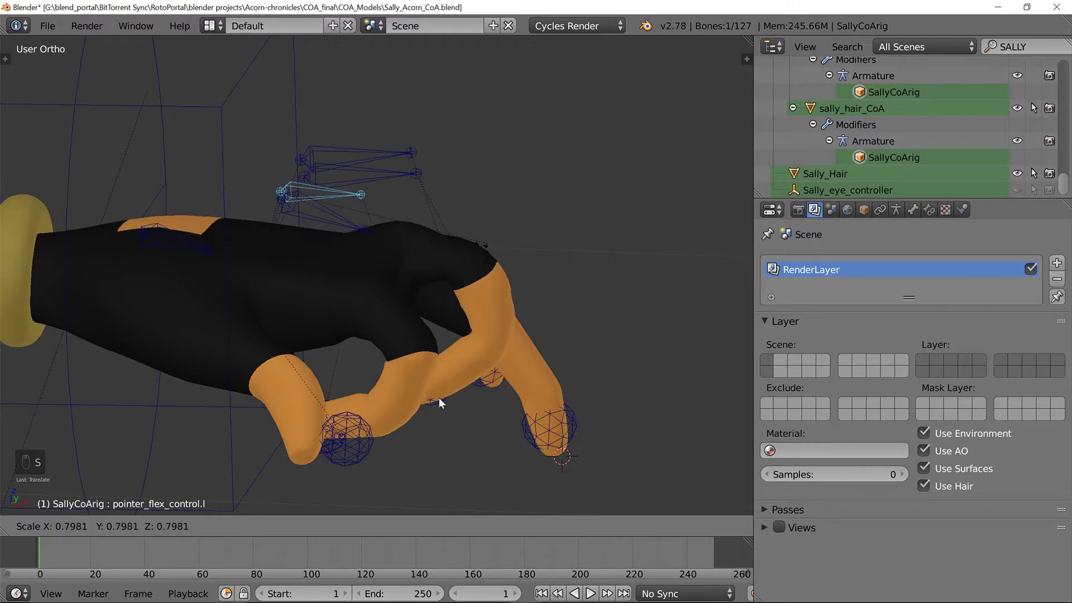
pyautogui.click(438, 397)
# Move the left middle fingertip control along global Z, and pull it inward about 0.03 along global X.
pyautogui.rightClick(437, 397)
pyautogui.press('g')
pyautogui.press('z')
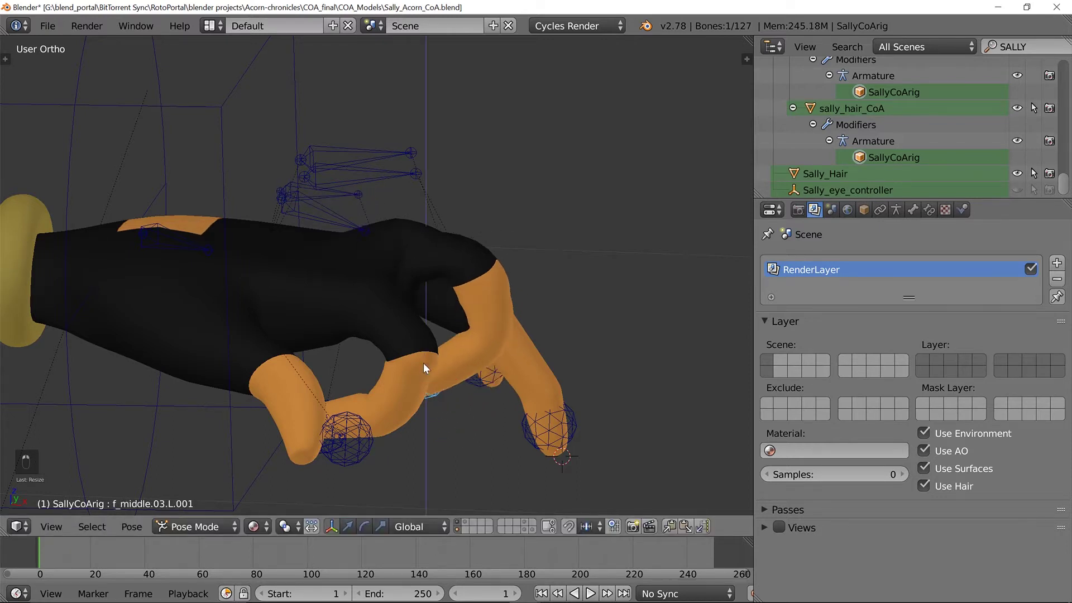
pyautogui.click(522, 388)
pyautogui.moveTo(522, 388); pyautogui.dragTo(353, 373, button='middle')
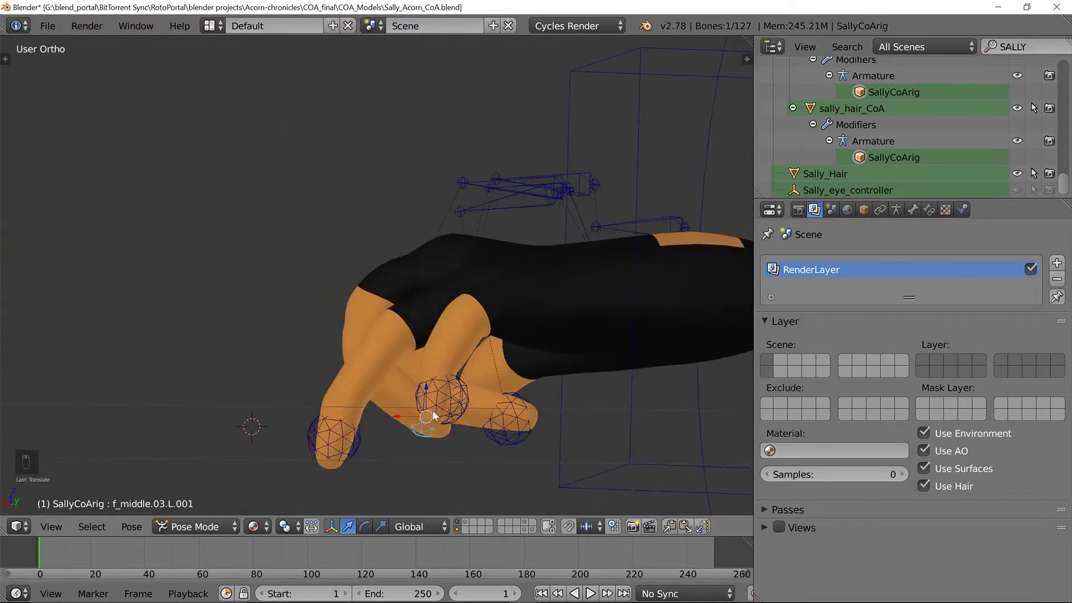
pyautogui.press('g')
pyautogui.press('z')
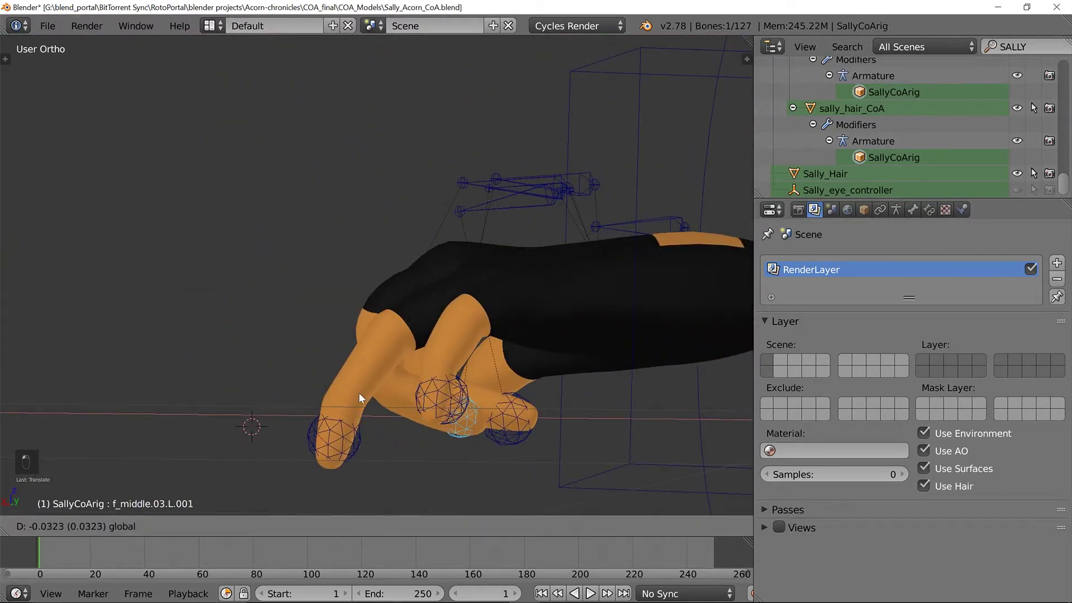
pyautogui.click(358, 393)
# Move the left thumb tip control about 0.12 along the global Y axis toward the curled fingers.
pyautogui.moveTo(359, 393); pyautogui.dragTo(354, 452, button='middle')
pyautogui.rightClick(335, 463)
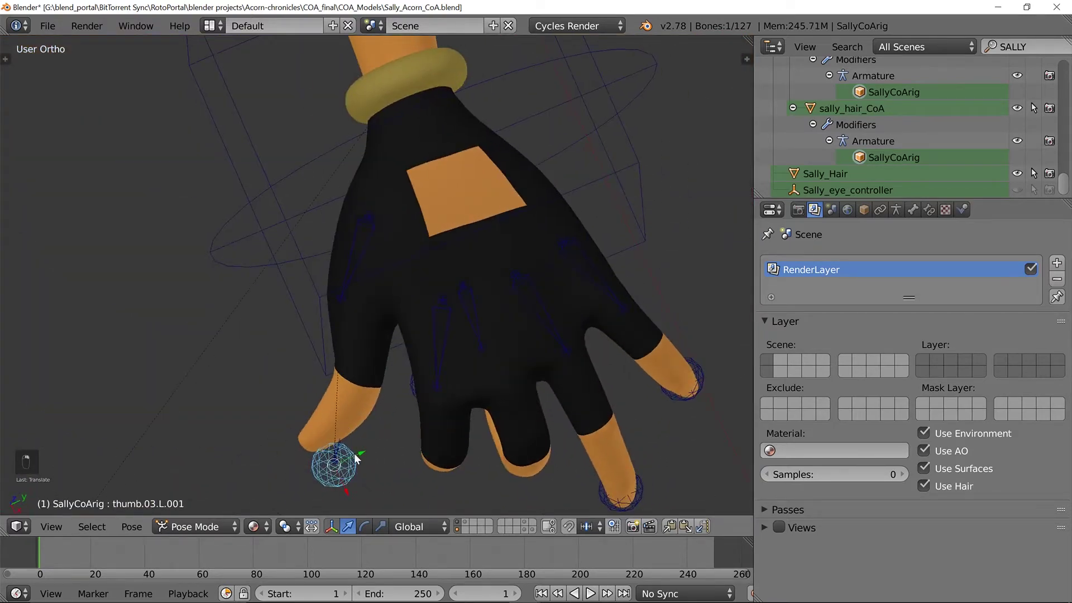
pyautogui.press('g')
pyautogui.press('z')
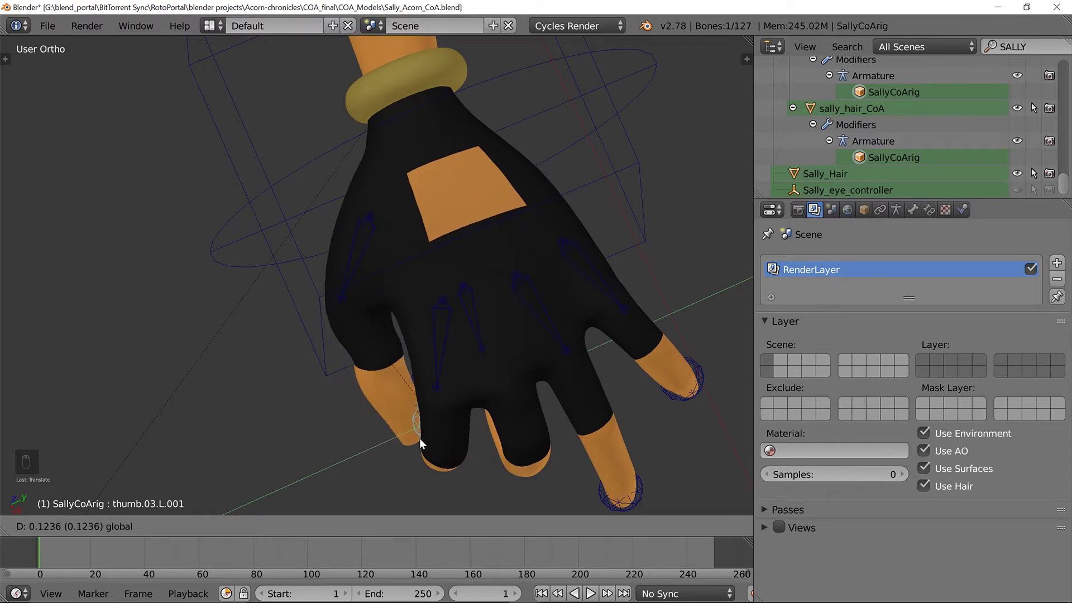
pyautogui.click(420, 438)
# Rotate the thumb's flex control (pointer_flex_control.l.002) about 19 degrees around the global Z axis.
pyautogui.rightClick(343, 281)
pyautogui.moveTo(348, 309); pyautogui.dragTo(445, 277, button='middle')
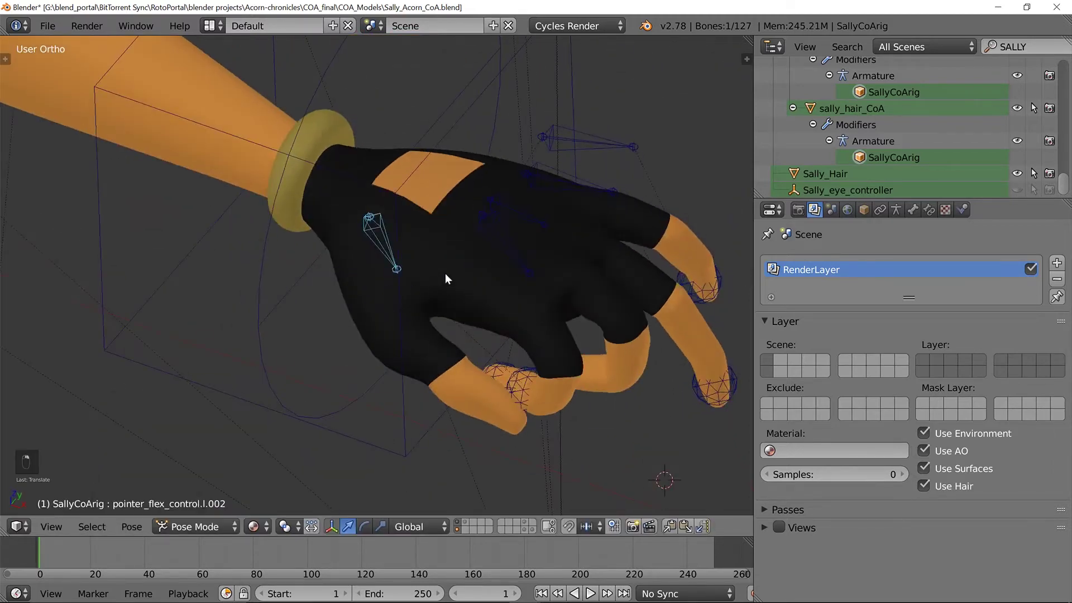
pyautogui.press('r')
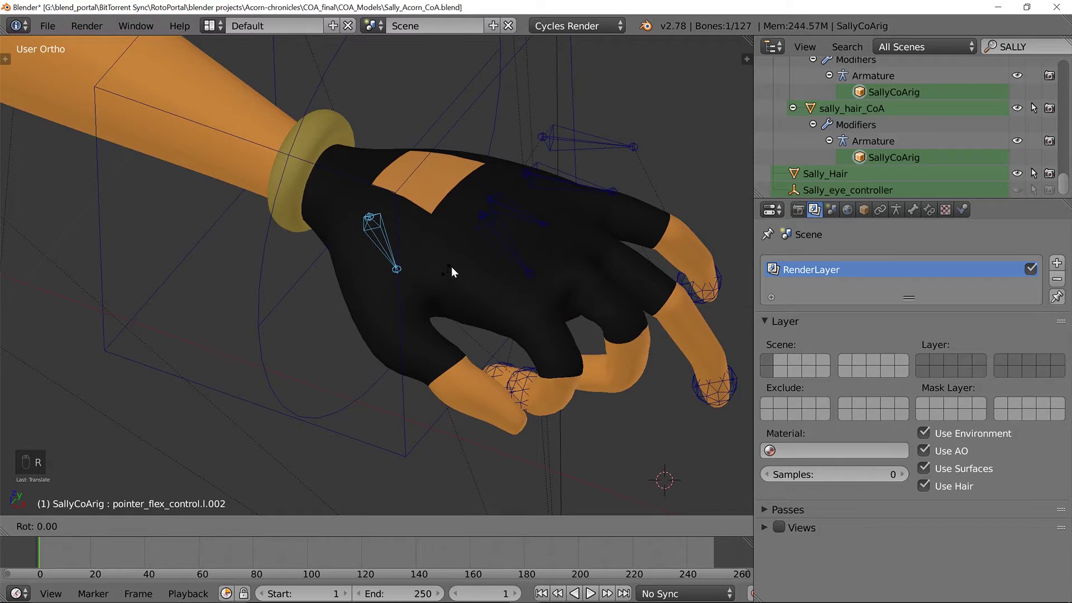
pyautogui.press('z')
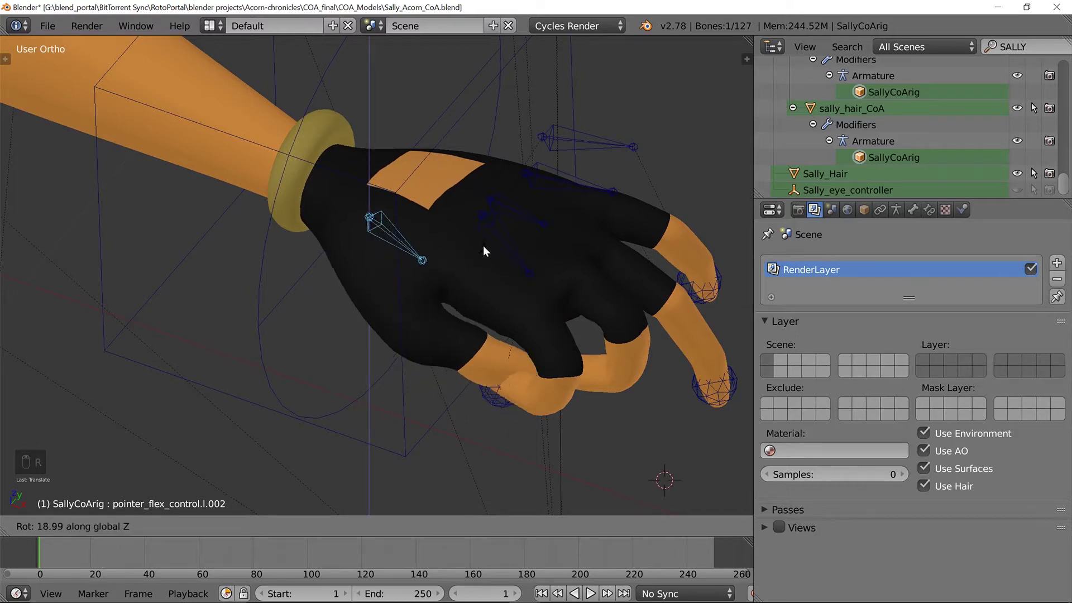
pyautogui.click(484, 246)
# Pull the left thumb tip control back toward the wrist about 0.04 along the global X axis.
pyautogui.moveTo(532, 342); pyautogui.dragTo(485, 181, button='middle')
pyautogui.rightClick(515, 238)
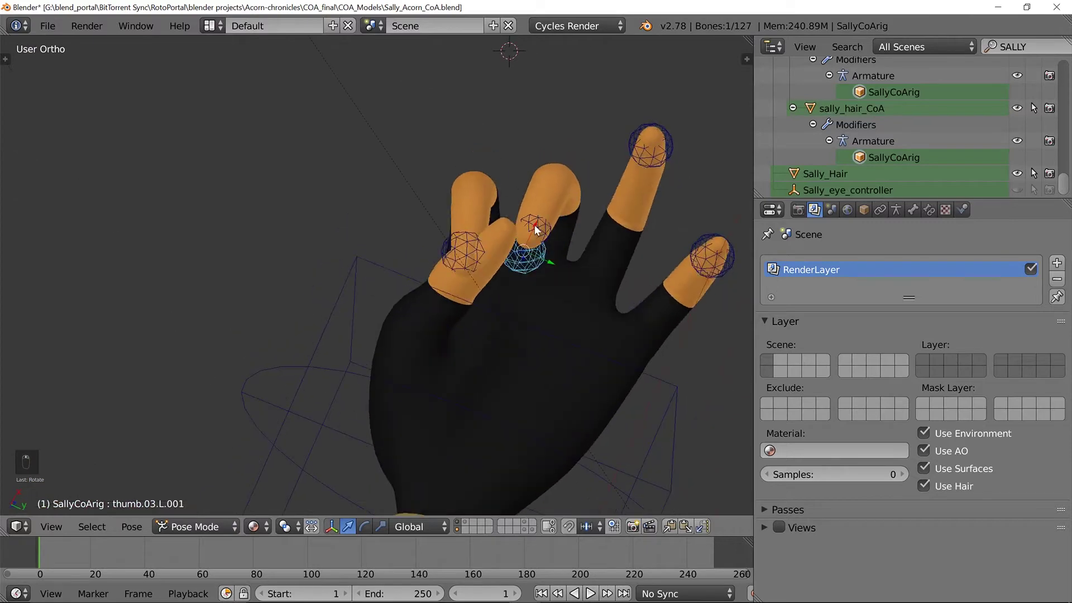
pyautogui.press('g')
pyautogui.press('x')
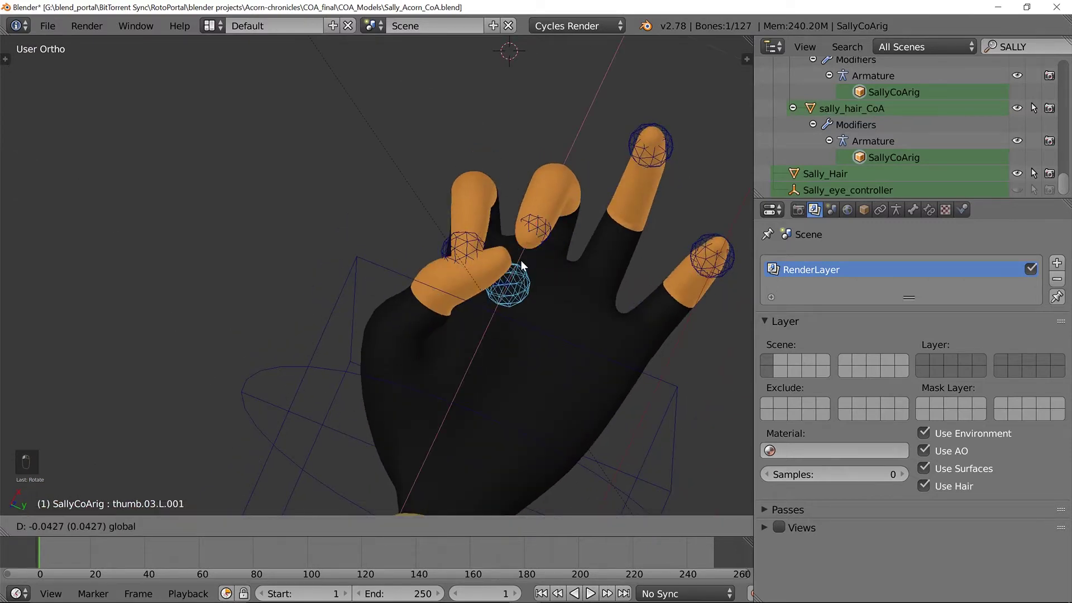
pyautogui.click(523, 267)
# Examine the posed left arm and the whole character, selecting the left forearm and left hand FK controls.
pyautogui.moveTo(522, 267); pyautogui.dragTo(448, 268, button='middle')
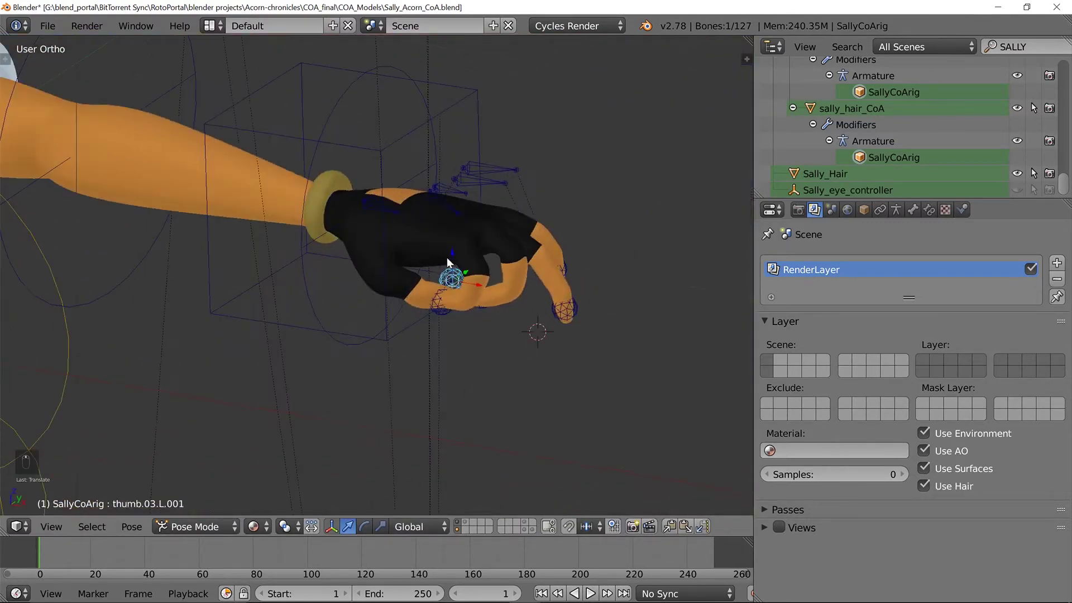
pyautogui.scroll(-4, 392, 235)
pyautogui.moveTo(328, 195); pyautogui.dragTo(354, 228, button='middle')
pyautogui.rightClick(264, 199)
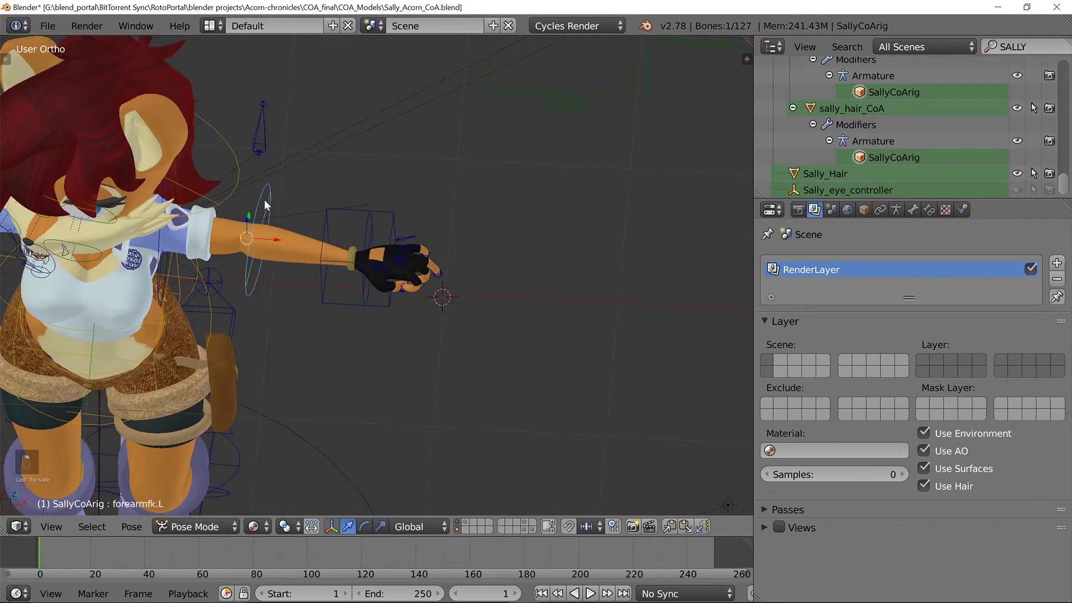
pyautogui.moveTo(264, 200); pyautogui.dragTo(370, 212, button='middle')
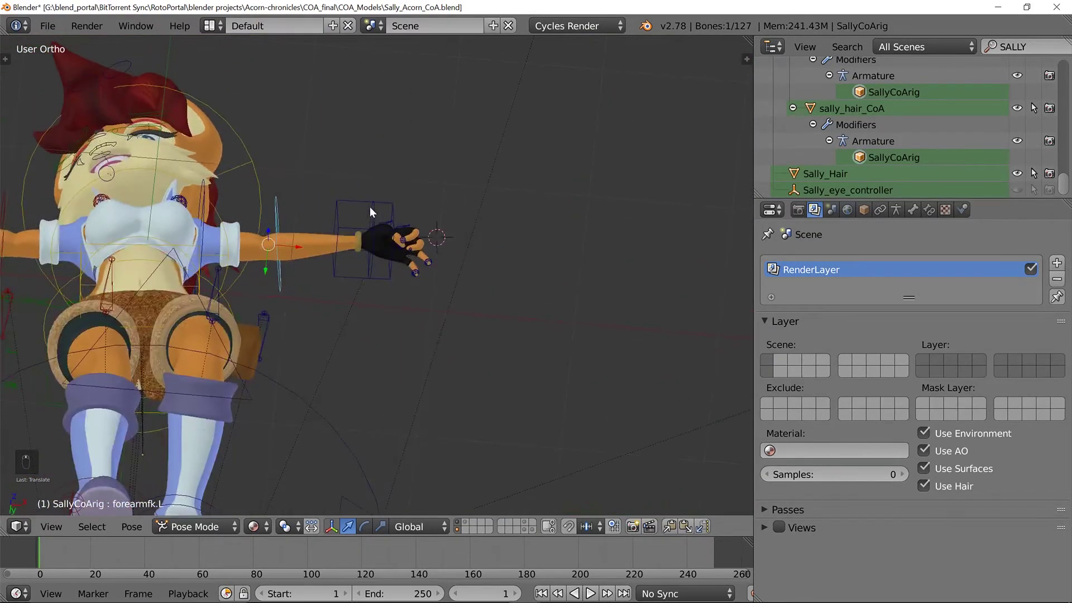
pyautogui.rightClick(369, 207)
pyautogui.moveTo(381, 169); pyautogui.dragTo(201, 328, button='middle')
pyautogui.scroll(5, 202, 328)
pyautogui.moveTo(269, 293); pyautogui.dragTo(354, 270, button='middle')
pyautogui.scroll(-4, 308, 243)
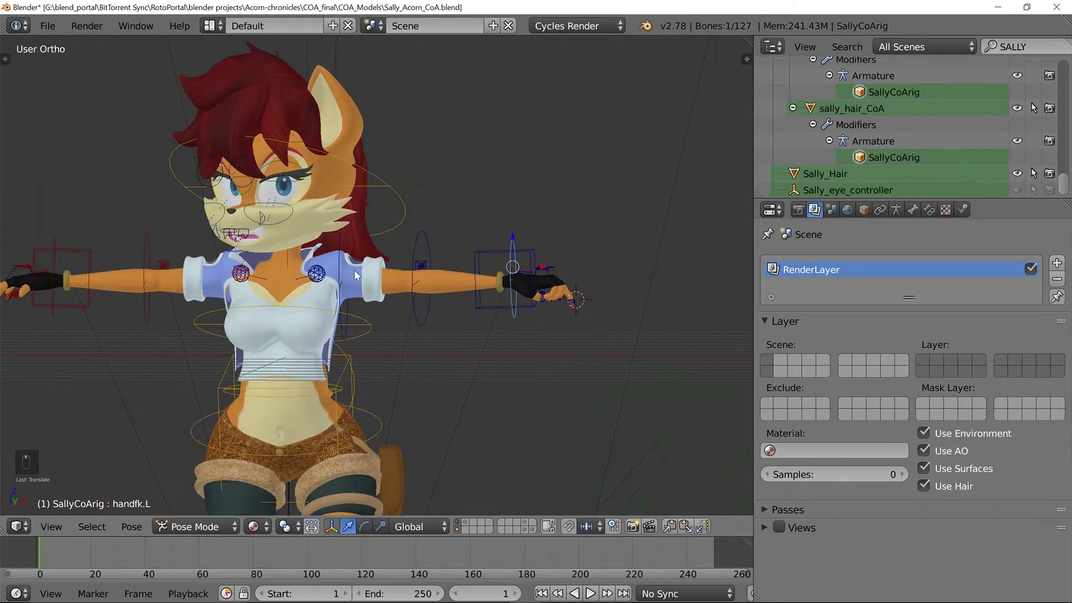
# Select the TOPJAW control at the mouth and raise it along the global Z axis.
pyautogui.scroll(8, 354, 270)
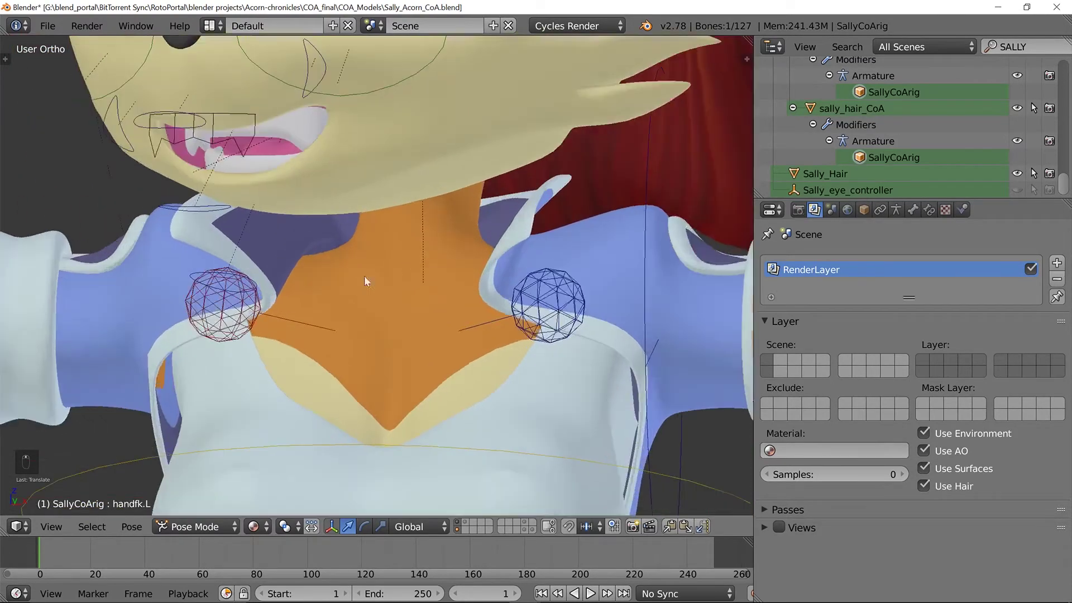
pyautogui.moveTo(365, 275); pyautogui.dragTo(304, 237, button='middle')
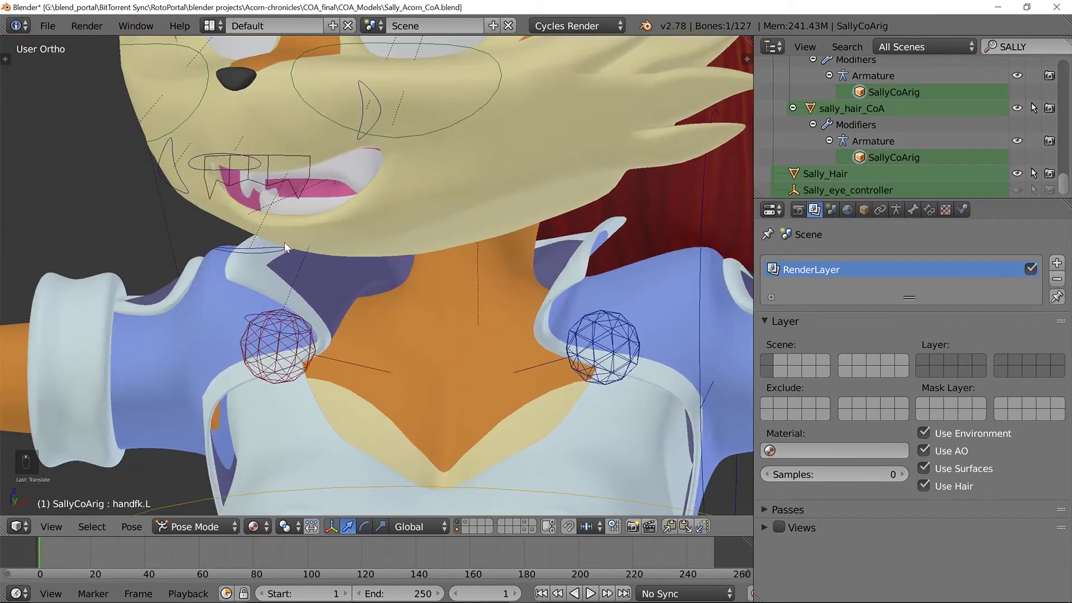
pyautogui.rightClick(282, 244)
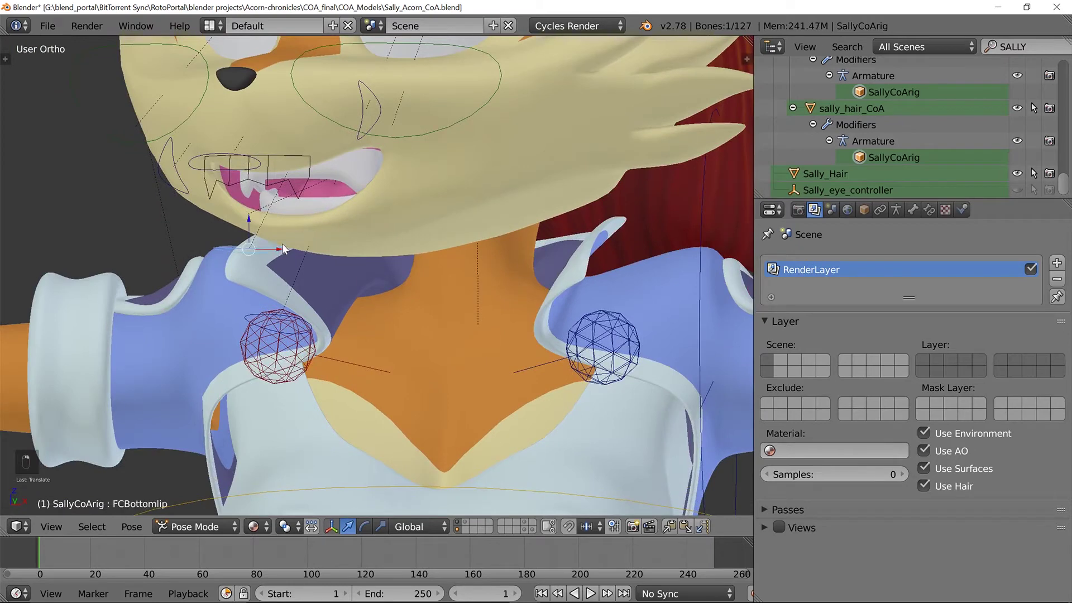
pyautogui.rightClick(294, 157)
pyautogui.rightClick(282, 155)
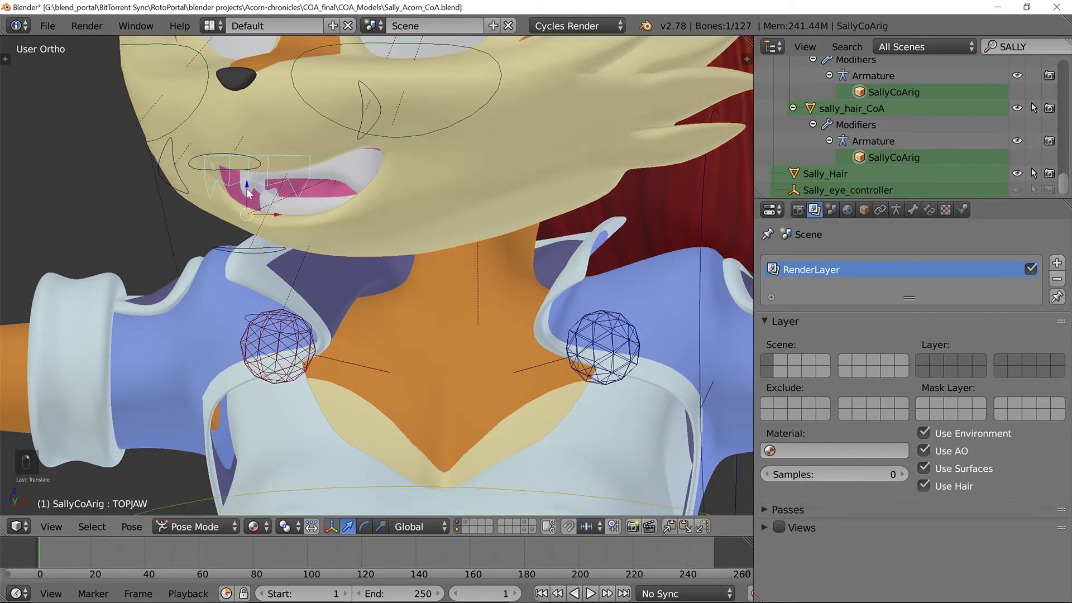
pyautogui.moveTo(247, 185); pyautogui.dragTo(249, 152)
# View the character from the front and select all visible rig controls.
pyautogui.scroll(-8, 295, 191)
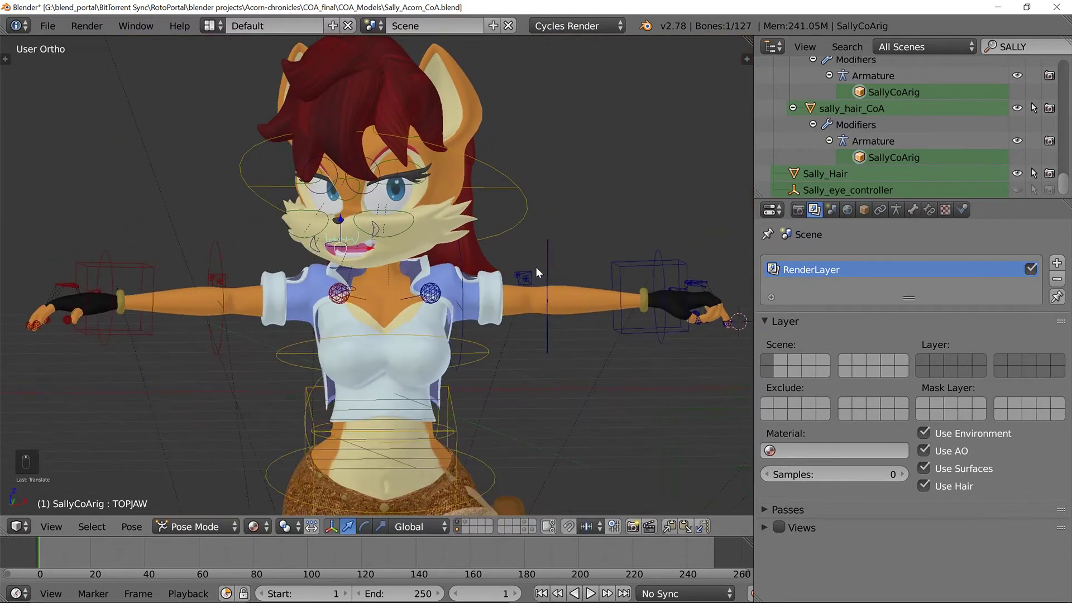
pyautogui.moveTo(536, 271); pyautogui.dragTo(416, 249, button='middle')
pyautogui.press('KP_1')
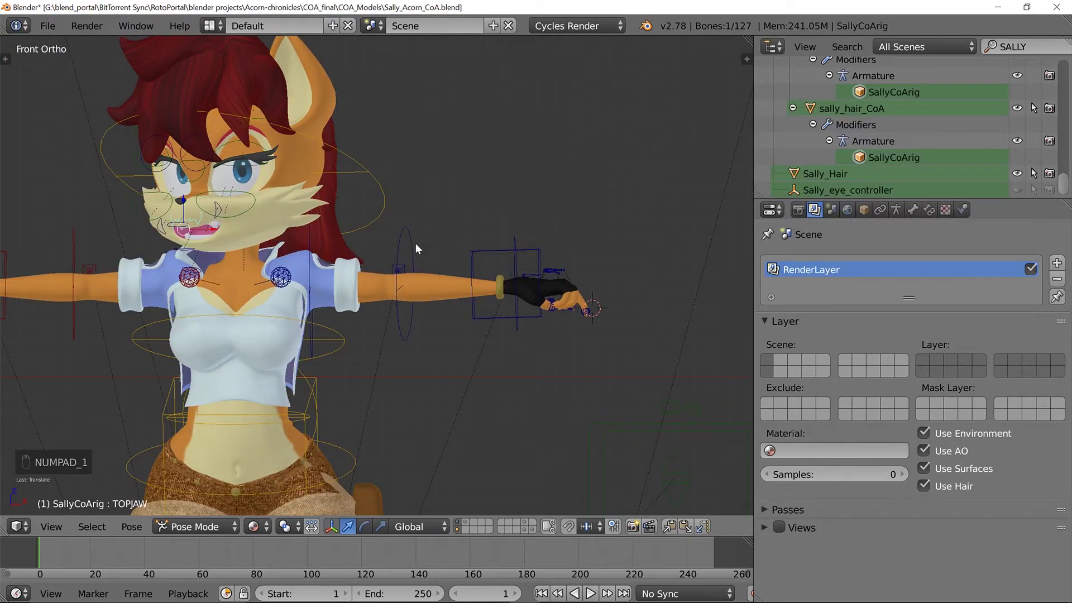
pyautogui.press('a')
pyautogui.press('a')
pyautogui.press('a')
pyautogui.press('a')
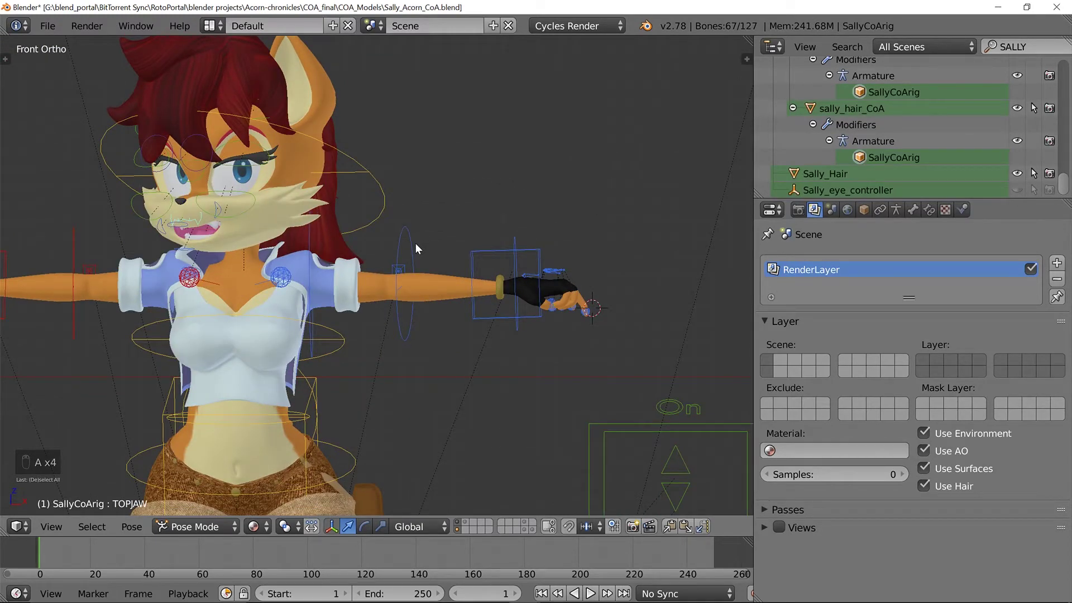
pyautogui.scroll(-5, 416, 243)
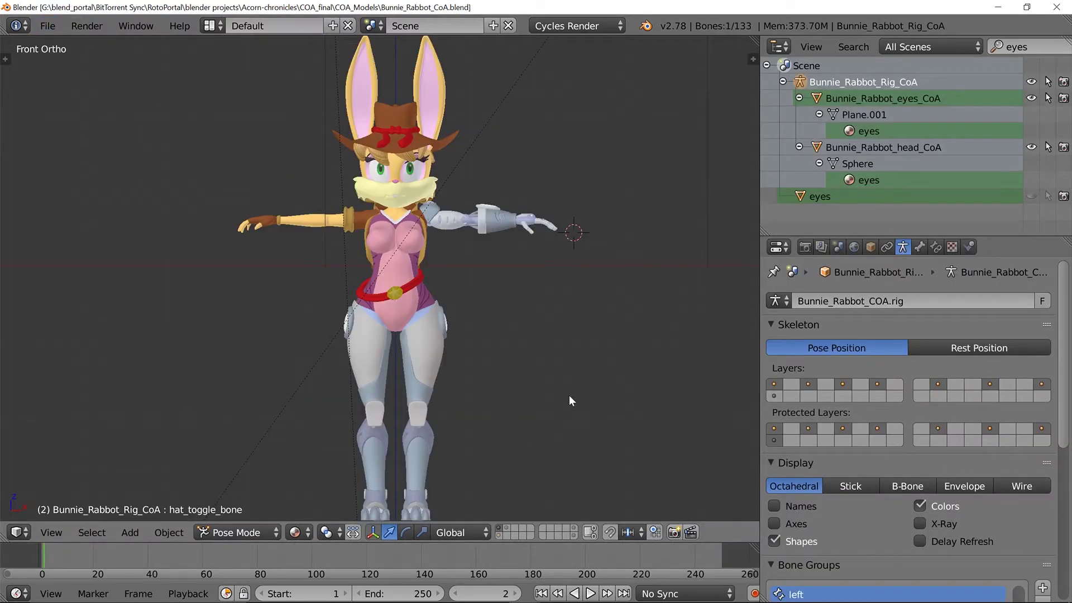
# Display the layer holding Bunnie Rabbot's rig controls and frame the hat toggle beside her head.
pyautogui.click(499, 535)
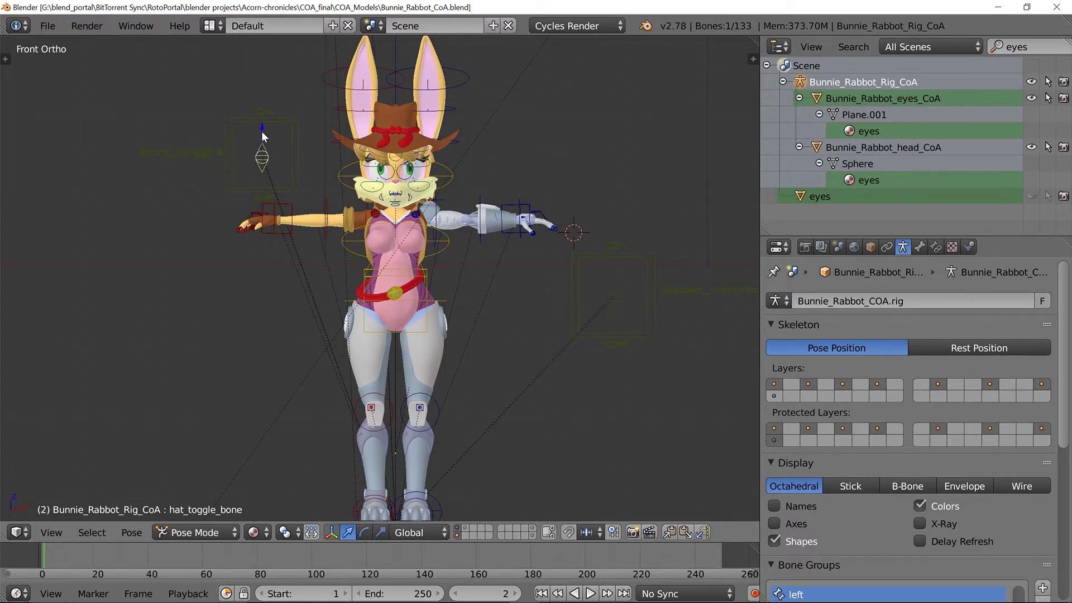
pyautogui.scroll(-2, 329, 146)
pyautogui.scroll(1, 392, 111)
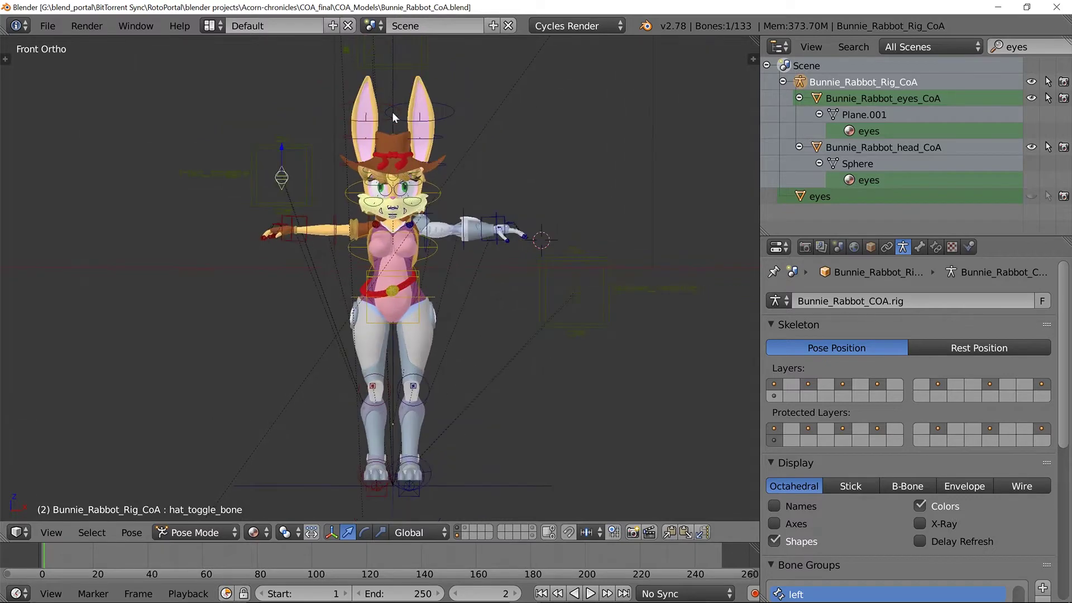
pyautogui.keyDown('shift'); pyautogui.moveTo(392, 112); pyautogui.dragTo(391, 174, button='middle'); pyautogui.keyUp('shift')
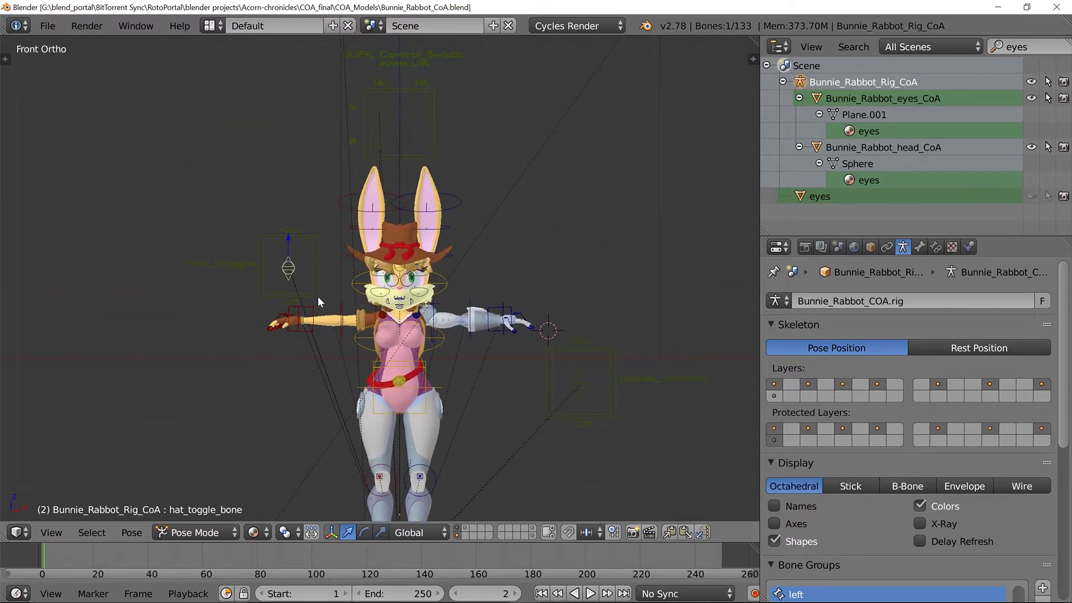
pyautogui.scroll(2, 306, 261)
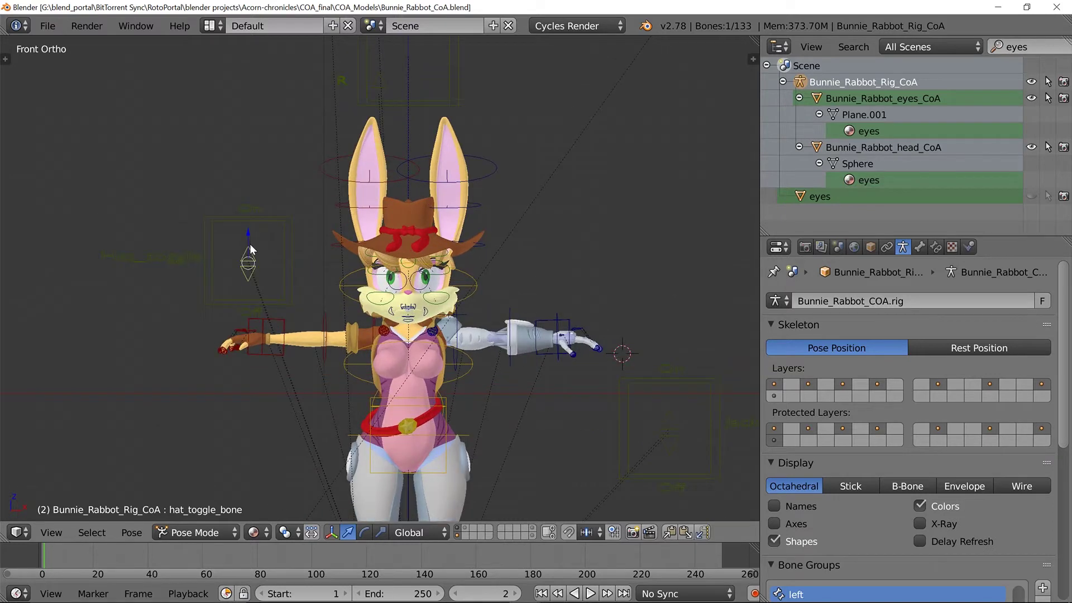
# Try lowering the hat toggle control along the global Z axis to hide the hat.
pyautogui.press('g')
pyautogui.press('z')
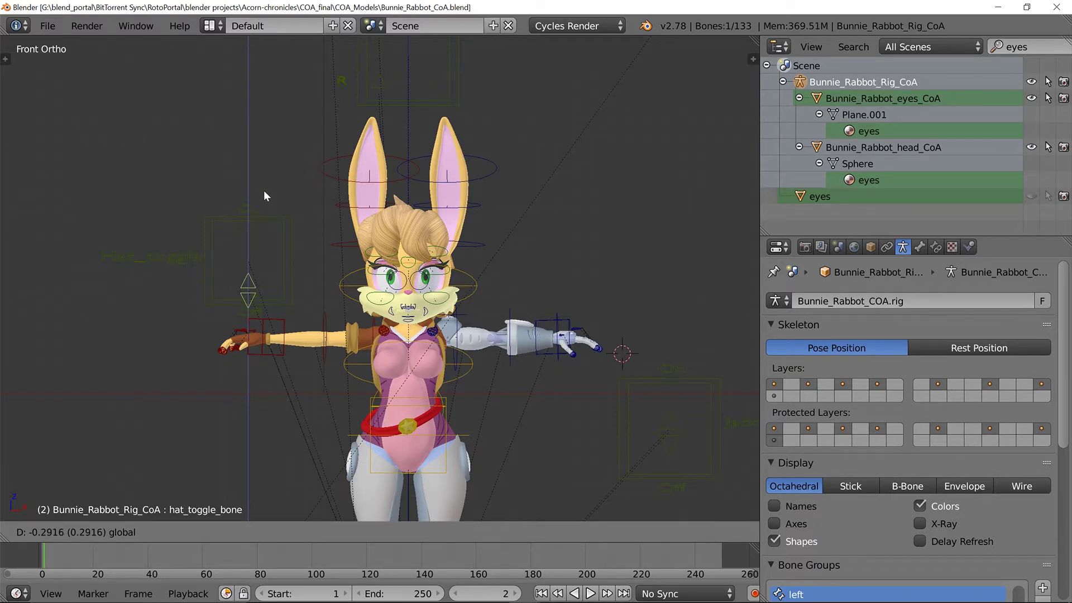
pyautogui.rightClick(266, 260)
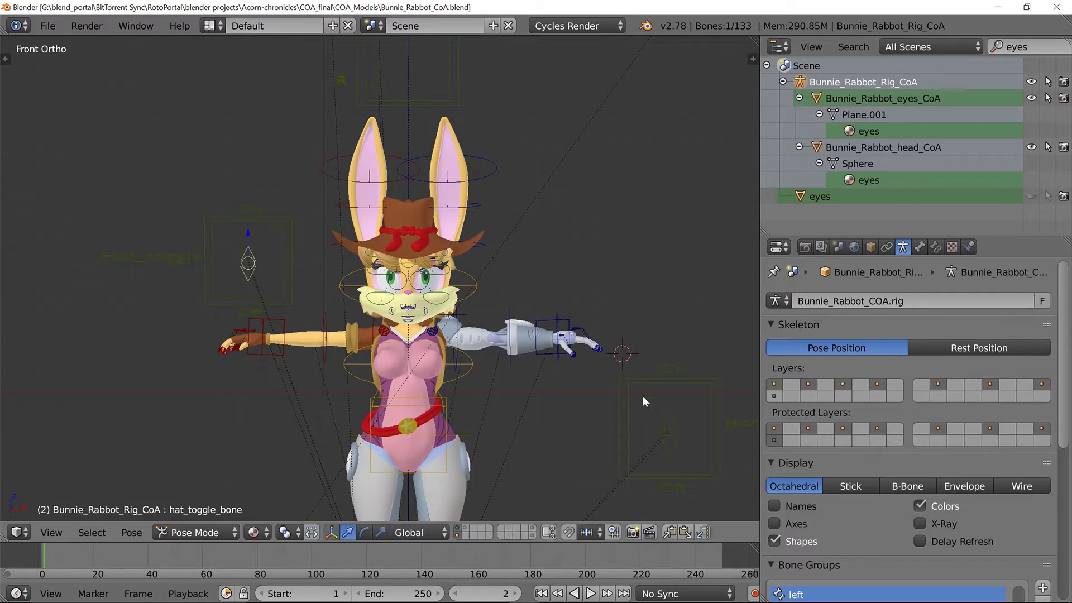
# Select the jacket toggle control, lower it along the global Z axis to hide the jacket, and return it to its starting position.
pyautogui.keyDown('shift'); pyautogui.moveTo(570, 417); pyautogui.dragTo(508, 296, button='middle'); pyautogui.keyUp('shift')
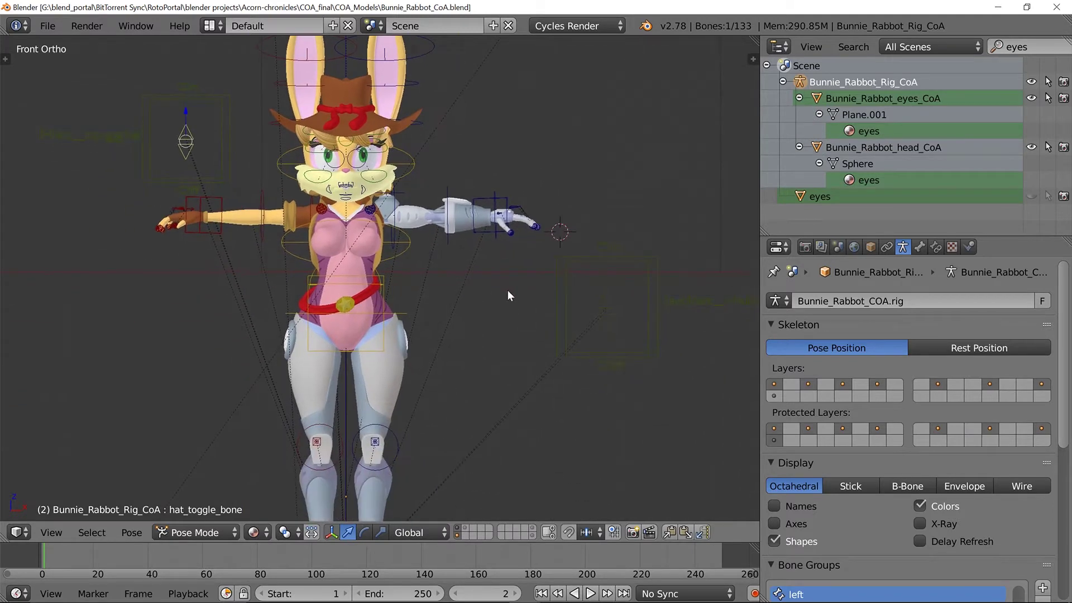
pyautogui.rightClick(612, 312)
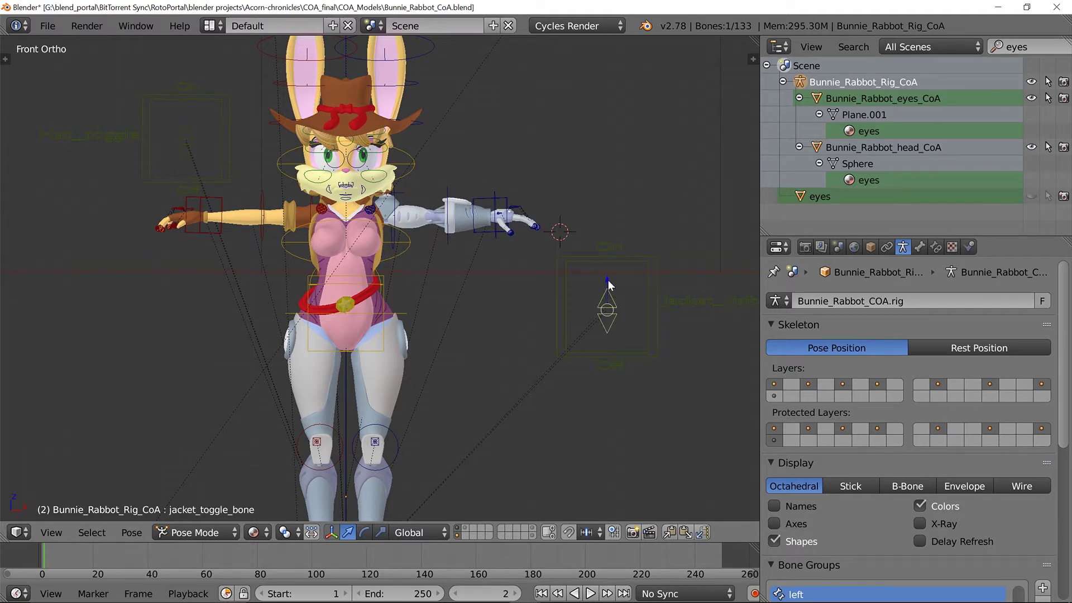
pyautogui.keyDown('shift'); pyautogui.moveTo(618, 280); pyautogui.dragTo(560, 272, button='middle'); pyautogui.keyUp('shift')
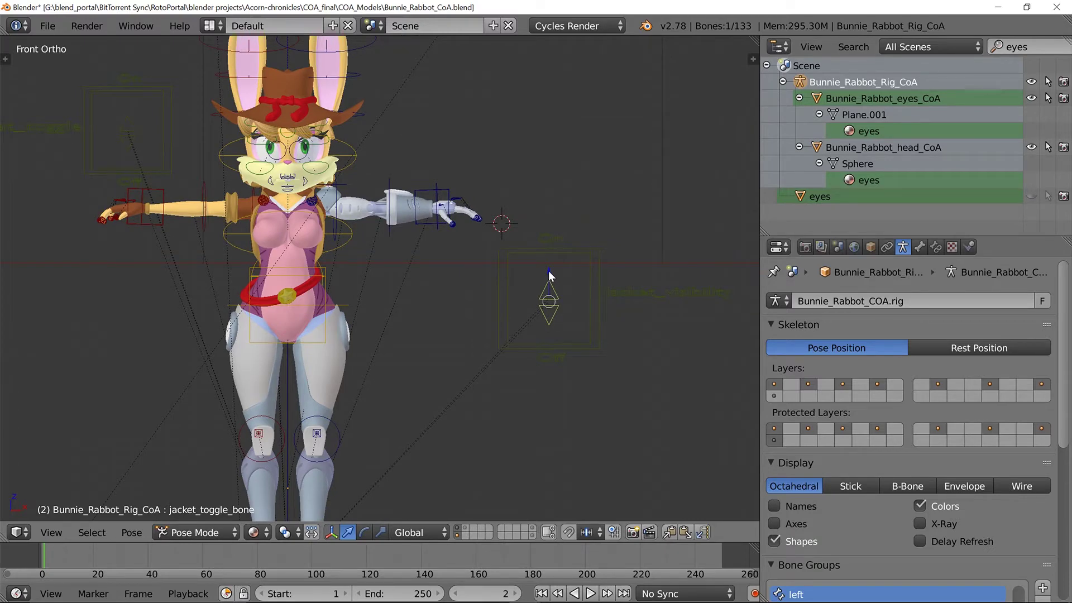
pyautogui.press('g')
pyautogui.press('z')
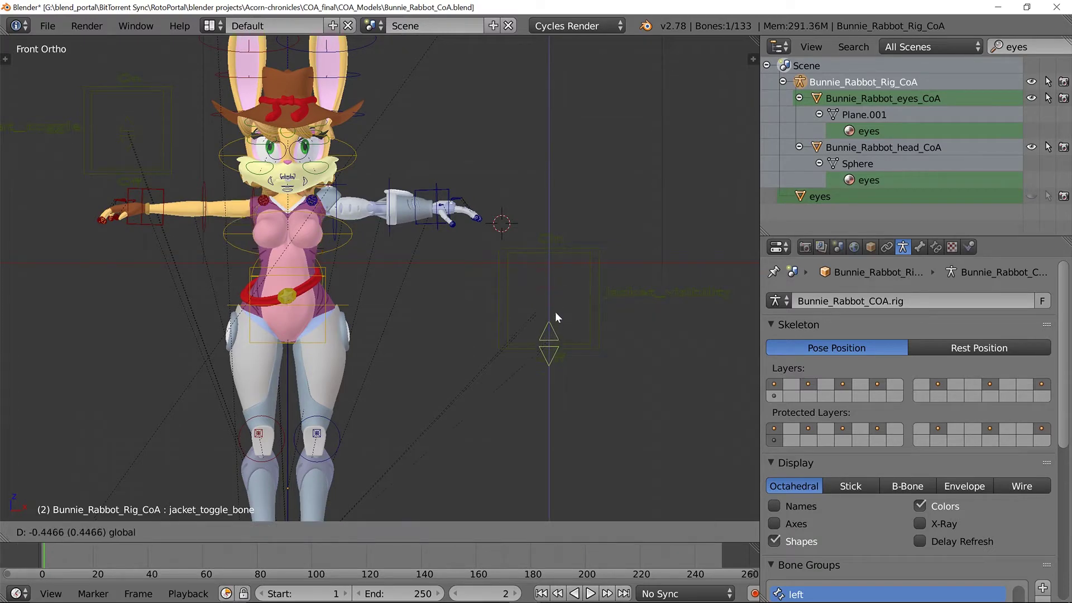
pyautogui.click(565, 230)
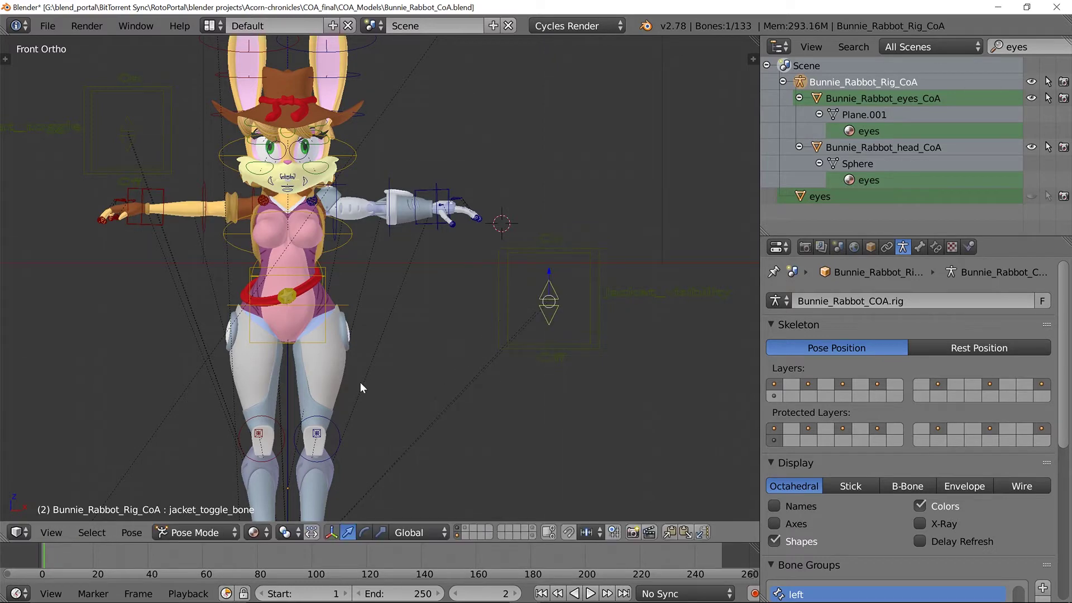
# Select the Fiona_tail_control behind the hips and rotate the tail.
pyautogui.keyDown('shift'); pyautogui.moveTo(360, 382); pyautogui.dragTo(410, 263, button='middle'); pyautogui.keyUp('shift')
pyautogui.rightClick(458, 156)
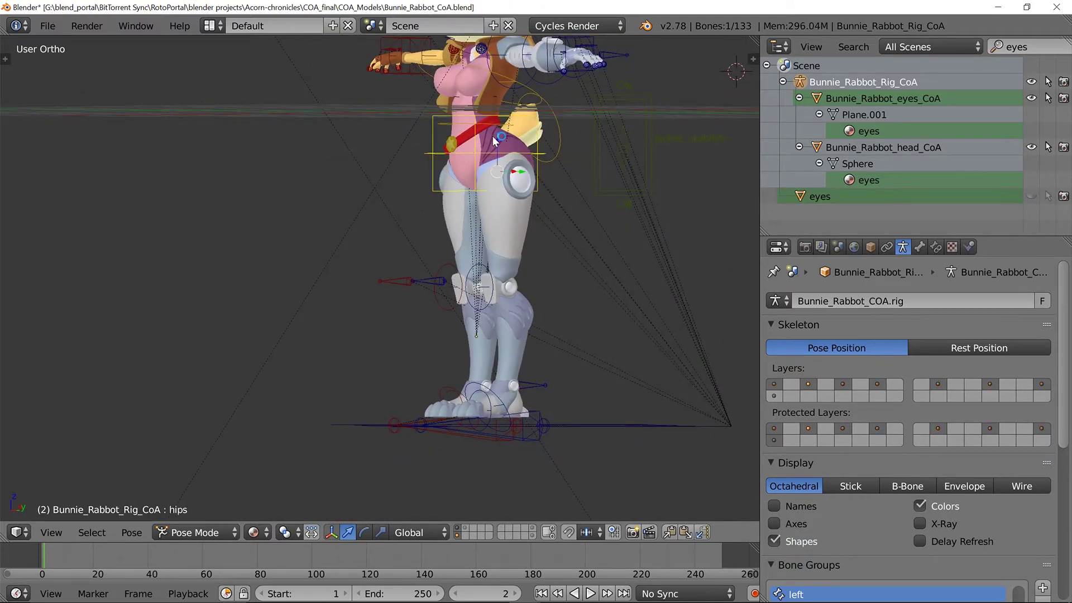
pyautogui.moveTo(497, 139); pyautogui.dragTo(508, 180)
pyautogui.rightClick(509, 179)
pyautogui.scroll(2, 559, 164)
pyautogui.keyDown('shift'); pyautogui.moveTo(559, 165); pyautogui.dragTo(512, 247, button='middle'); pyautogui.keyUp('shift')
pyautogui.rightClick(546, 239)
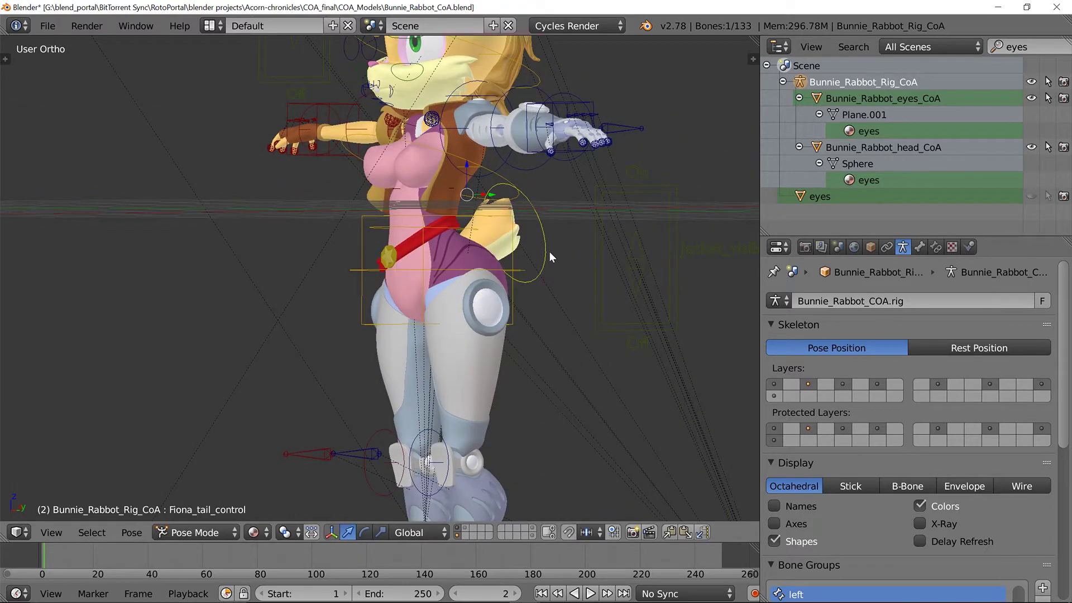
pyautogui.press('r')
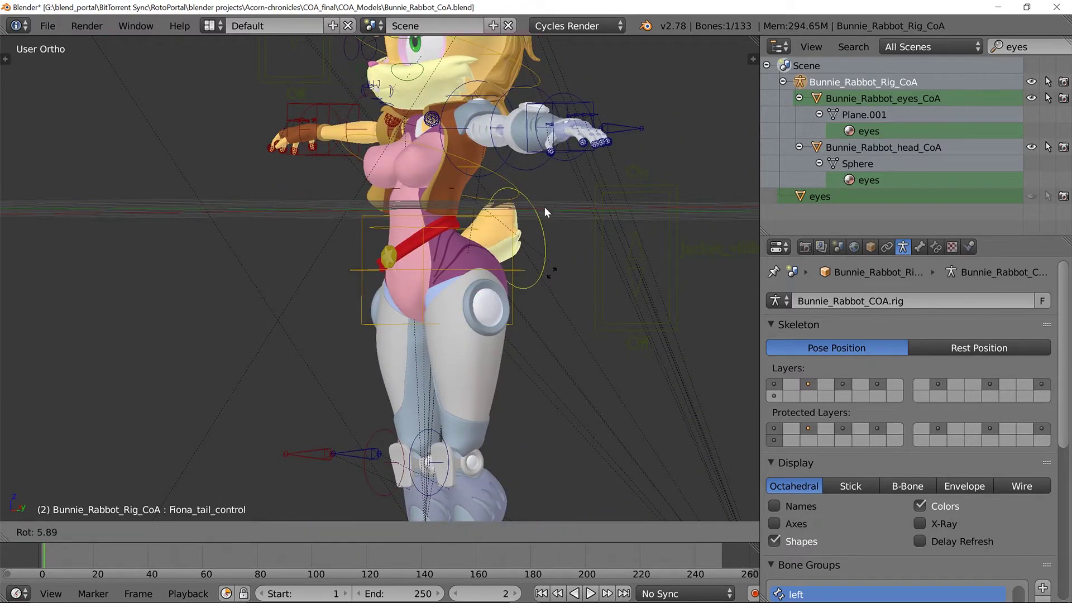
pyautogui.click(439, 240)
pyautogui.moveTo(439, 239); pyautogui.dragTo(490, 243, button='middle')
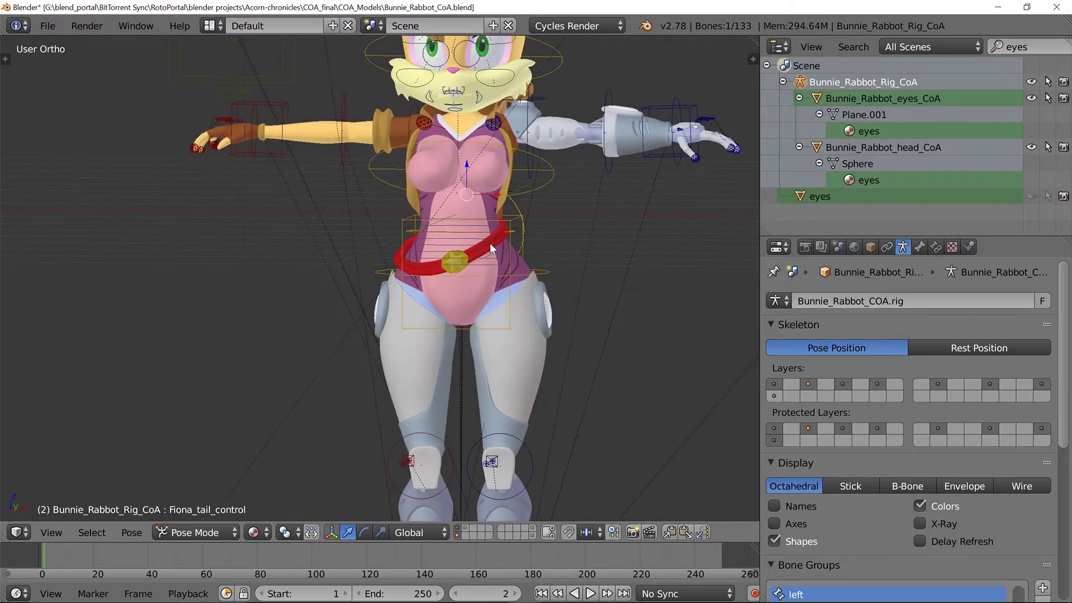
# Switch the viewport shading to Texture and bring the head and ears into view.
pyautogui.click(251, 534)
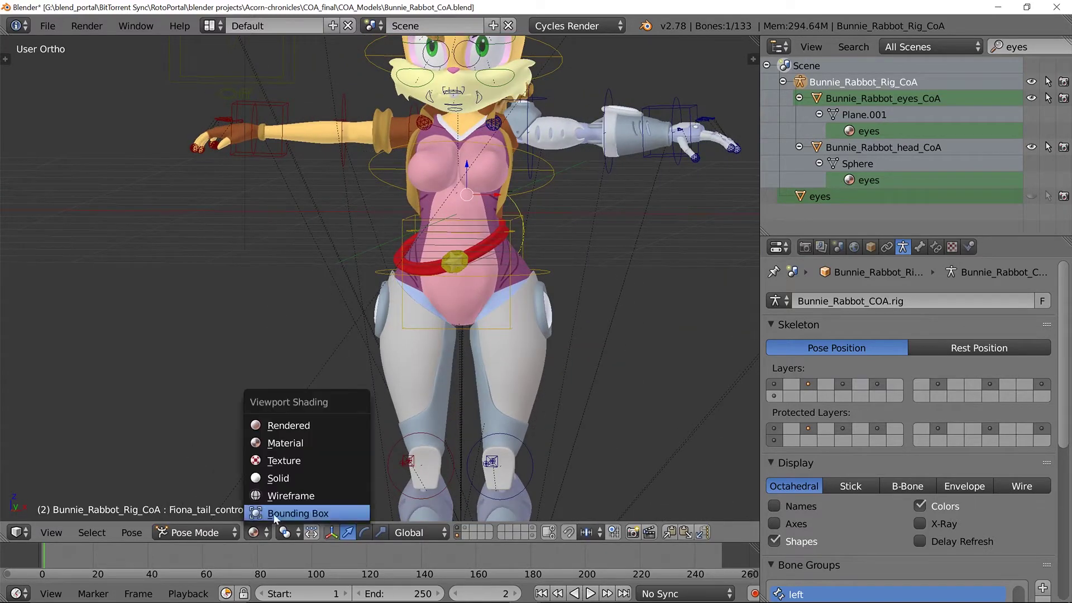
pyautogui.click(299, 464)
pyautogui.scroll(4, 468, 318)
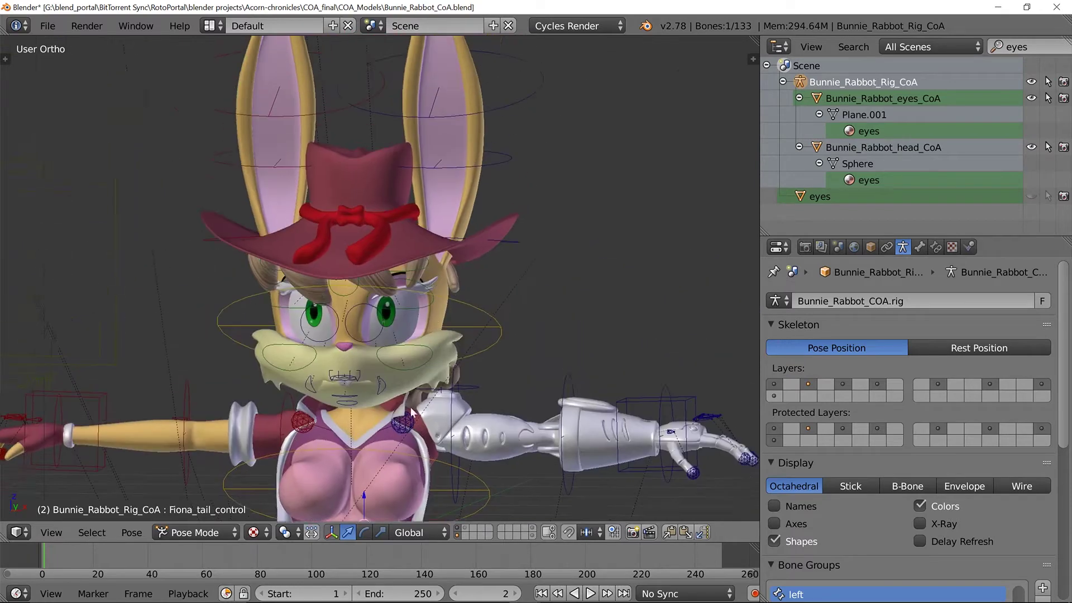
pyautogui.moveTo(411, 412); pyautogui.dragTo(417, 265, button='middle')
# Select the upper and middle left ear controls together and rotate them forward about the global X axis.
pyautogui.rightClick(482, 248)
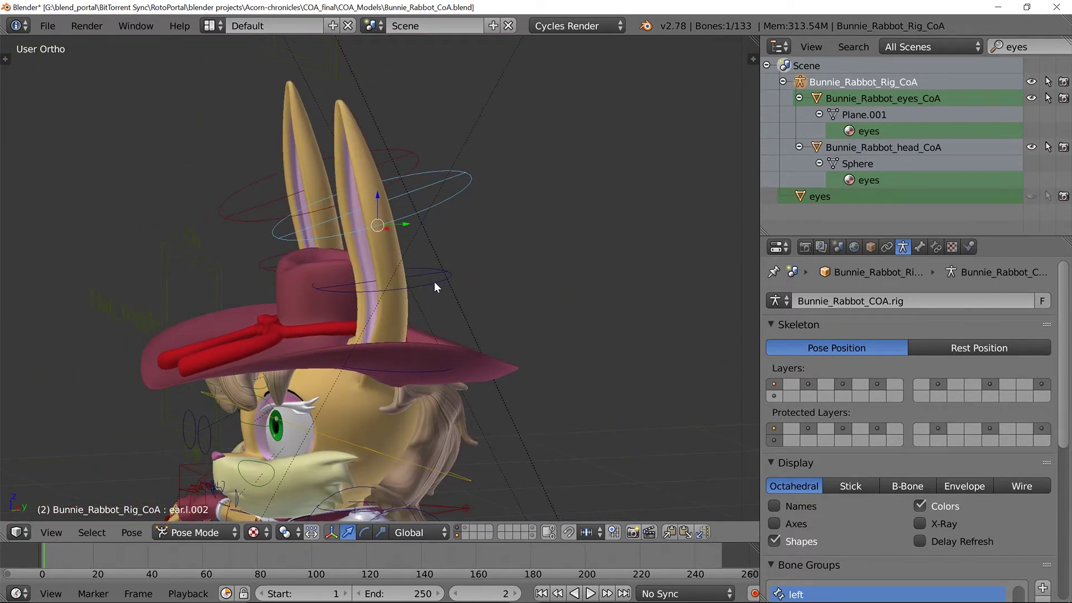
pyautogui.keyDown('shift'); pyautogui.rightClick(434, 282); pyautogui.keyUp('shift')
pyautogui.press('r')
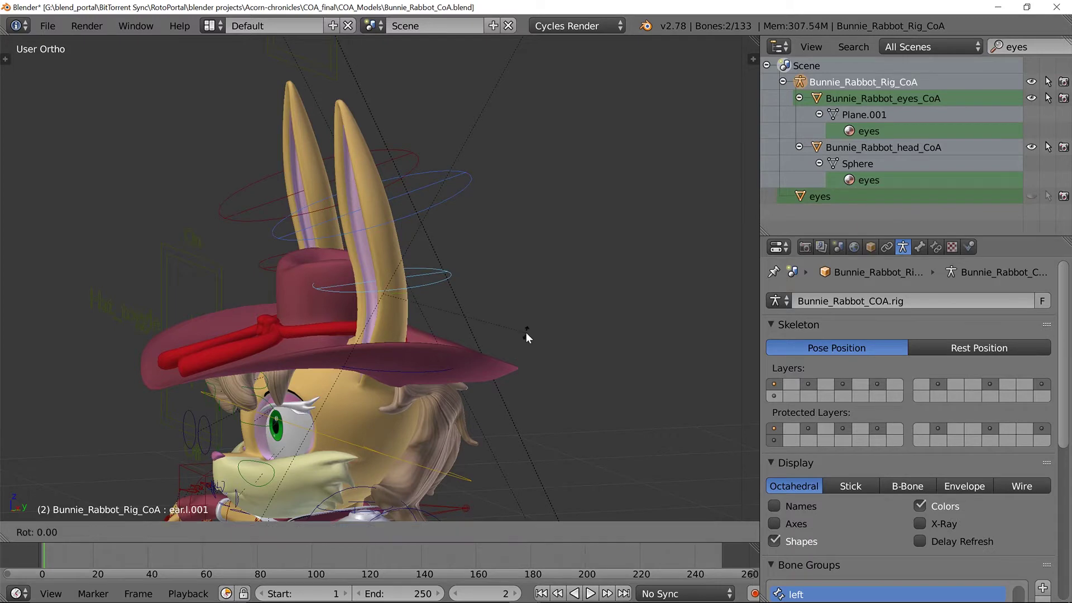
pyautogui.press('x')
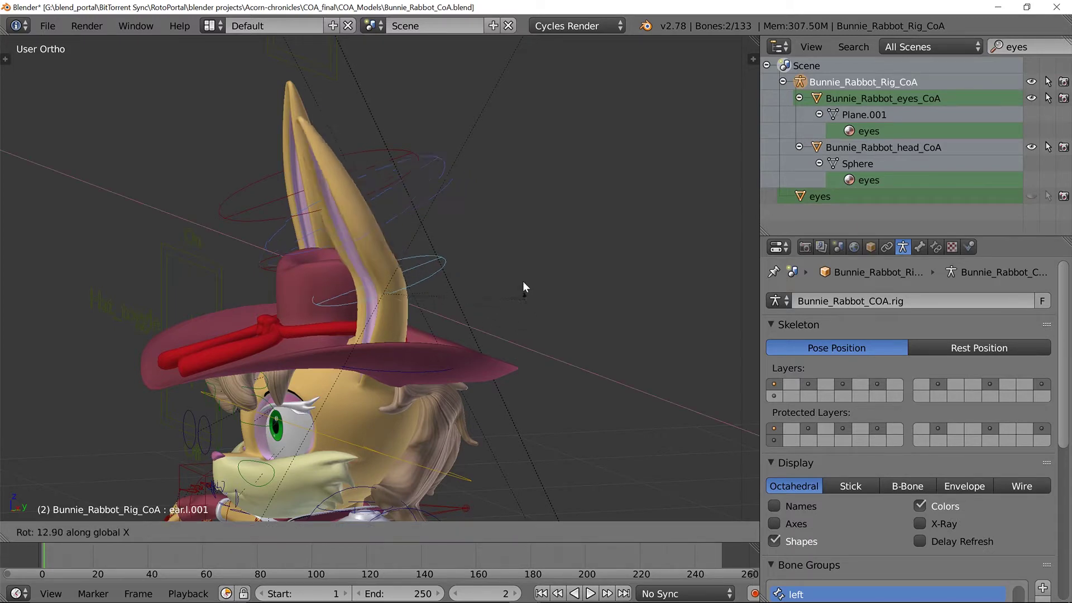
pyautogui.click(364, 195)
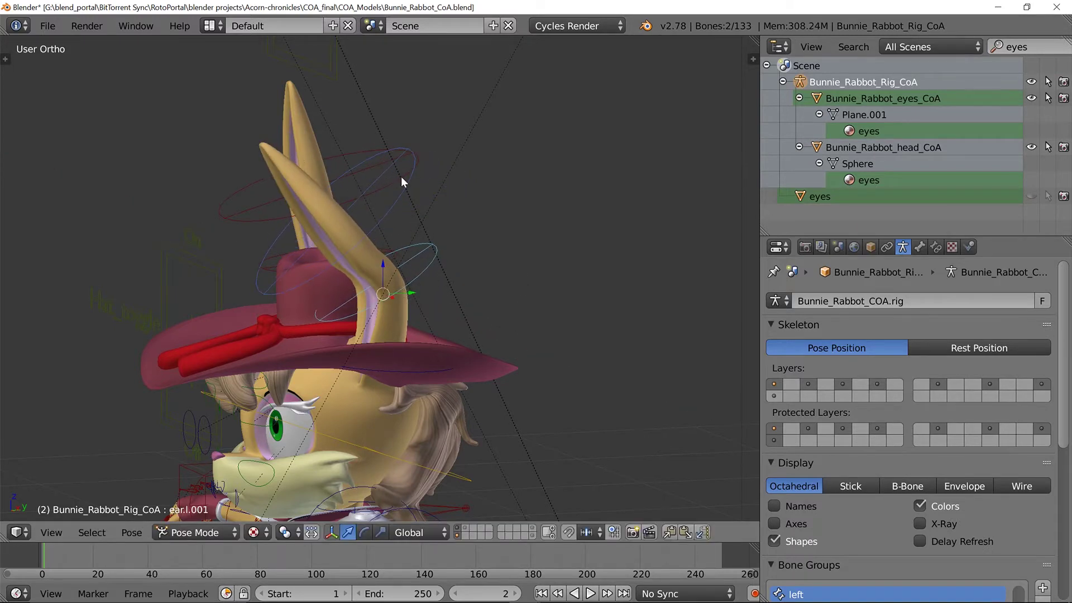
# Select only the upper left ear control, ear.l.002, and rotate it further forward about the global X axis.
pyautogui.rightClick(401, 177)
pyautogui.rightClick(398, 200)
pyautogui.press('r')
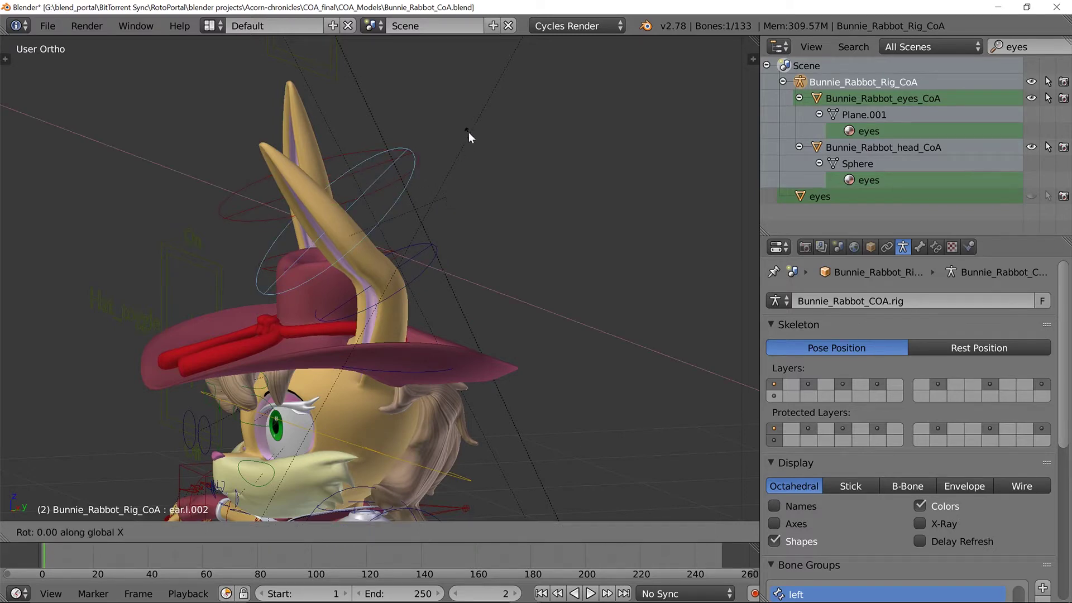
pyautogui.press('x')
pyautogui.click(468, 128)
# Examine the bent ear, the face and the metallic left arm from the front at several zoom levels.
pyautogui.moveTo(254, 323); pyautogui.dragTo(350, 270, button='middle')
pyautogui.scroll(-4, 331, 310)
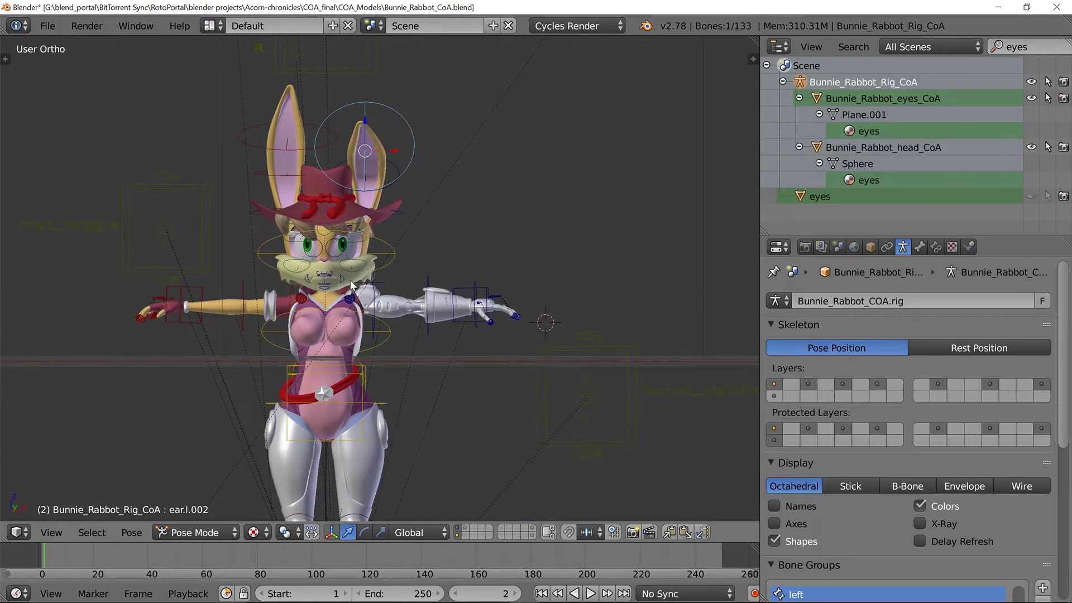
pyautogui.scroll(3, 392, 249)
pyautogui.scroll(3, 323, 245)
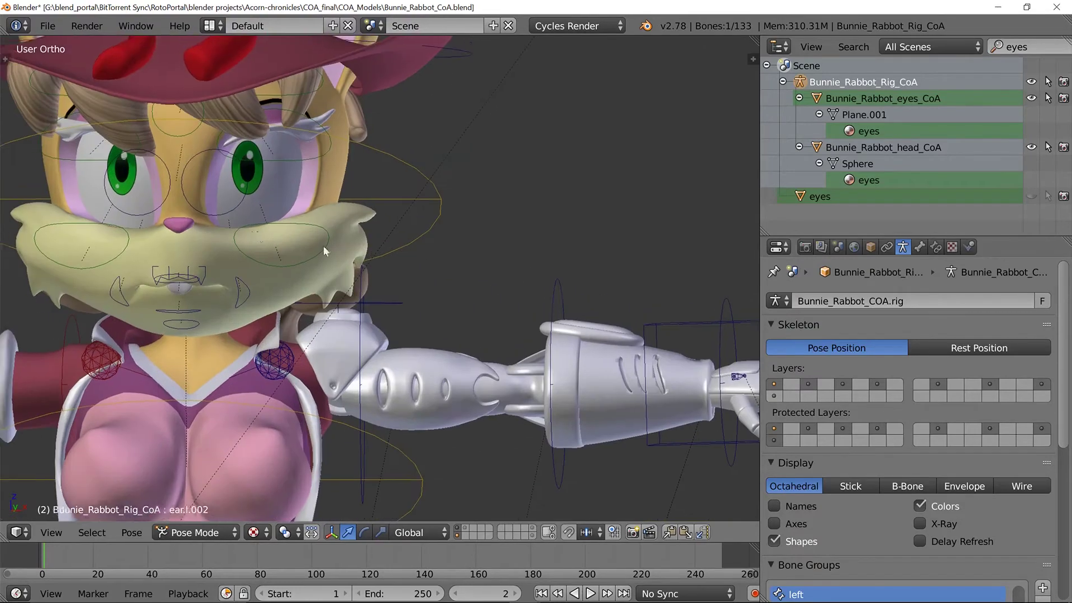
pyautogui.moveTo(323, 243)
pyautogui.mouseDown(button='middle')
pyautogui.moveTo(274, 249)
pyautogui.moveTo(336, 250)
pyautogui.moveTo(327, 243)
pyautogui.mouseUp(button='middle')
pyautogui.scroll(3, 267, 249)
pyautogui.scroll(-5, 384, 288)
pyautogui.scroll(3, 452, 310)
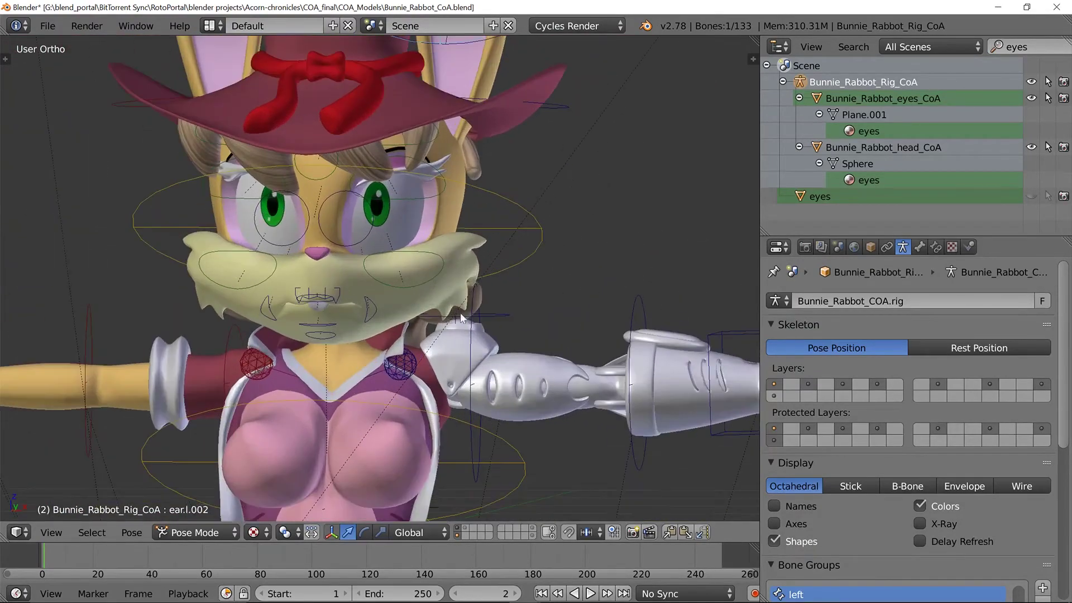
pyautogui.scroll(-5, 369, 218)
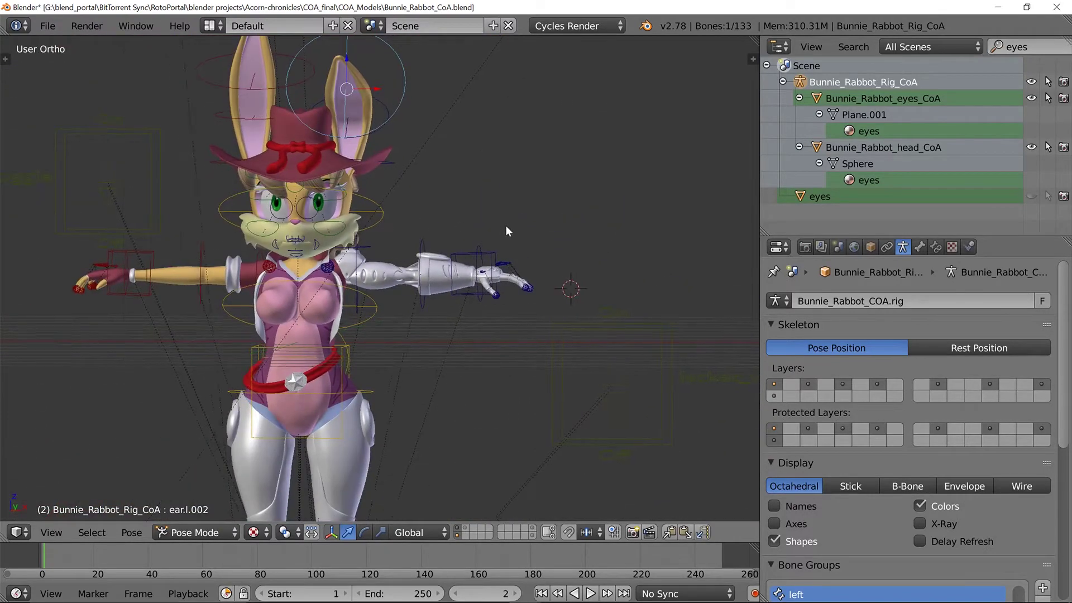
# Select the left hand IK control, handik.L, and lower it along the global Z axis in two moves to bend the robotic arm.
pyautogui.rightClick(499, 254)
pyautogui.scroll(4, 500, 254)
pyautogui.keyDown('shift'); pyautogui.moveTo(515, 250); pyautogui.dragTo(459, 270, button='middle'); pyautogui.keyUp('shift')
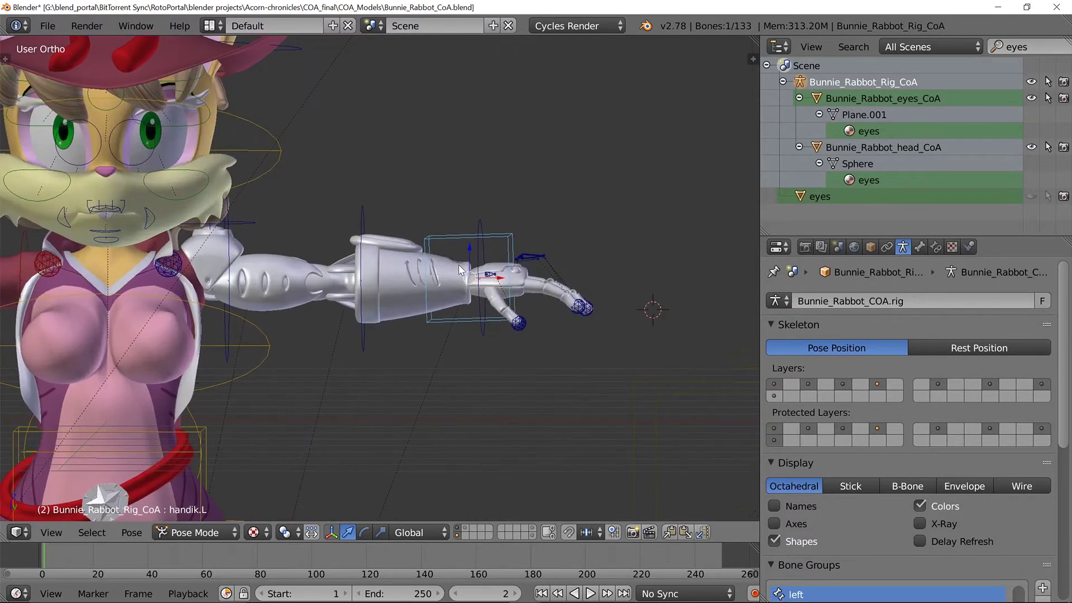
pyautogui.press('g')
pyautogui.press('z')
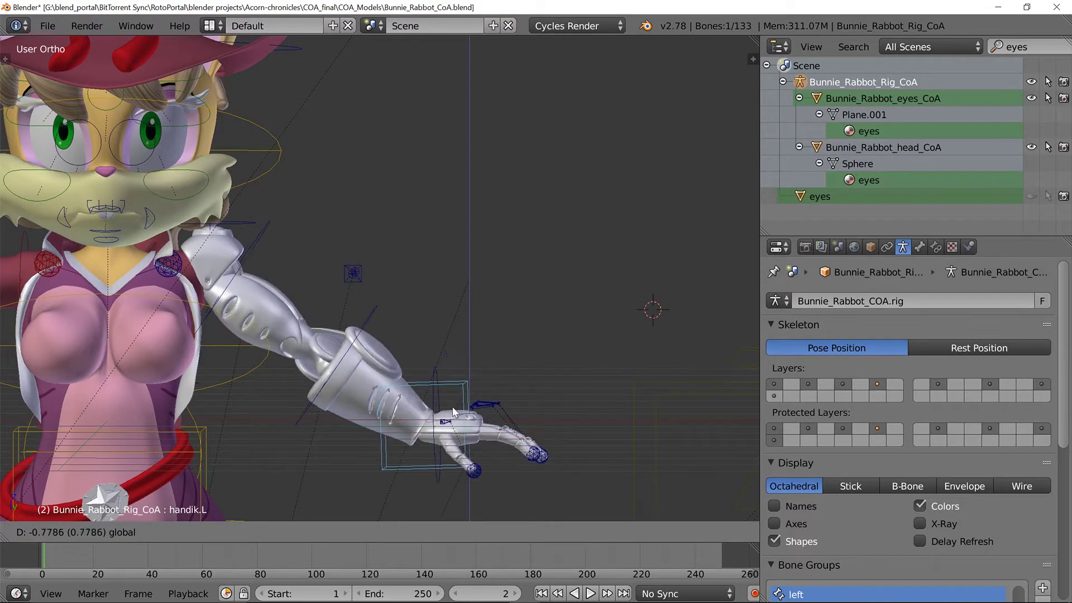
pyautogui.click(456, 417)
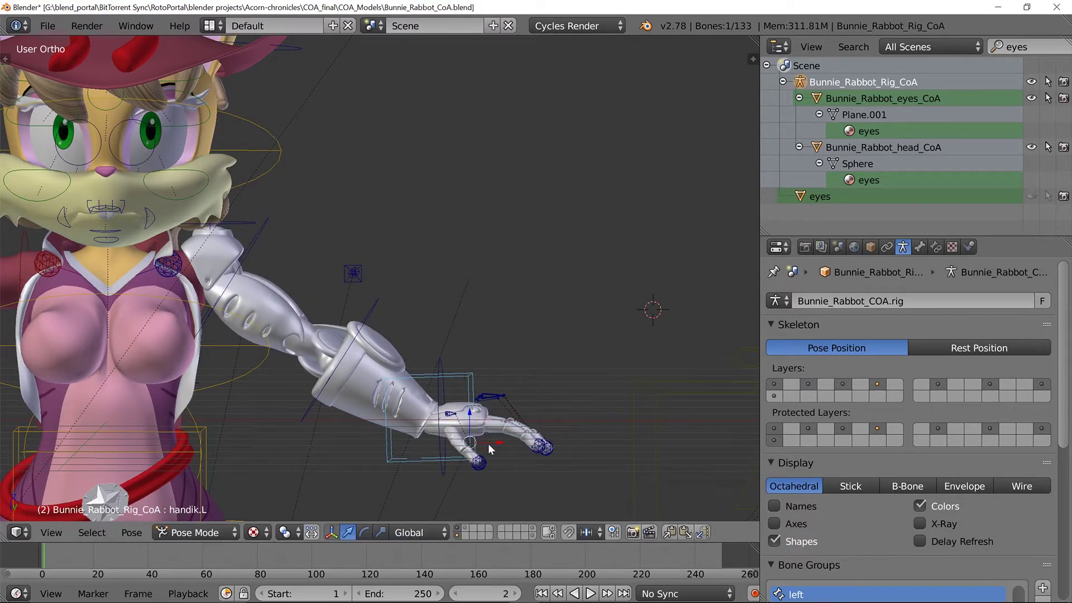
pyautogui.press('g')
pyautogui.press('z')
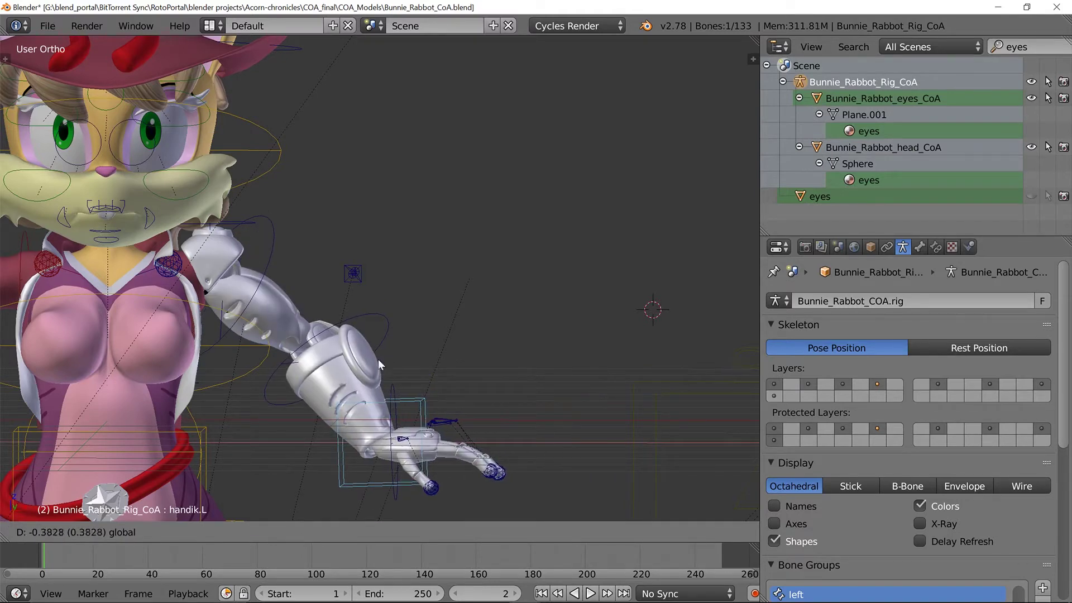
pyautogui.click(375, 352)
# Select the left elbow target control and lower it along the global Z axis to the level of the elbow.
pyautogui.rightClick(352, 268)
pyautogui.click(347, 249)
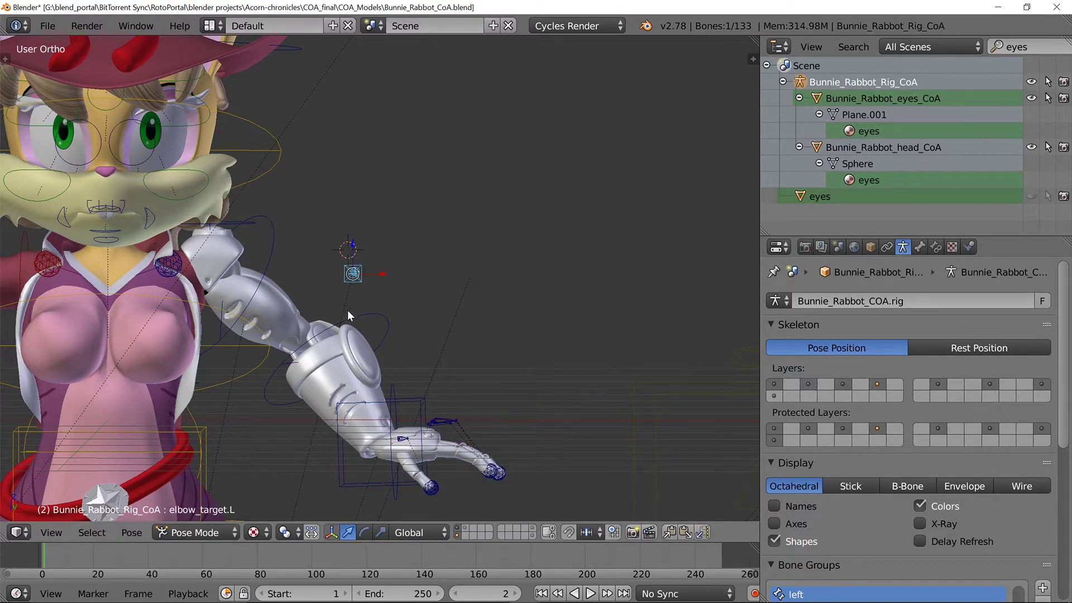
pyautogui.press('g')
pyautogui.press('z')
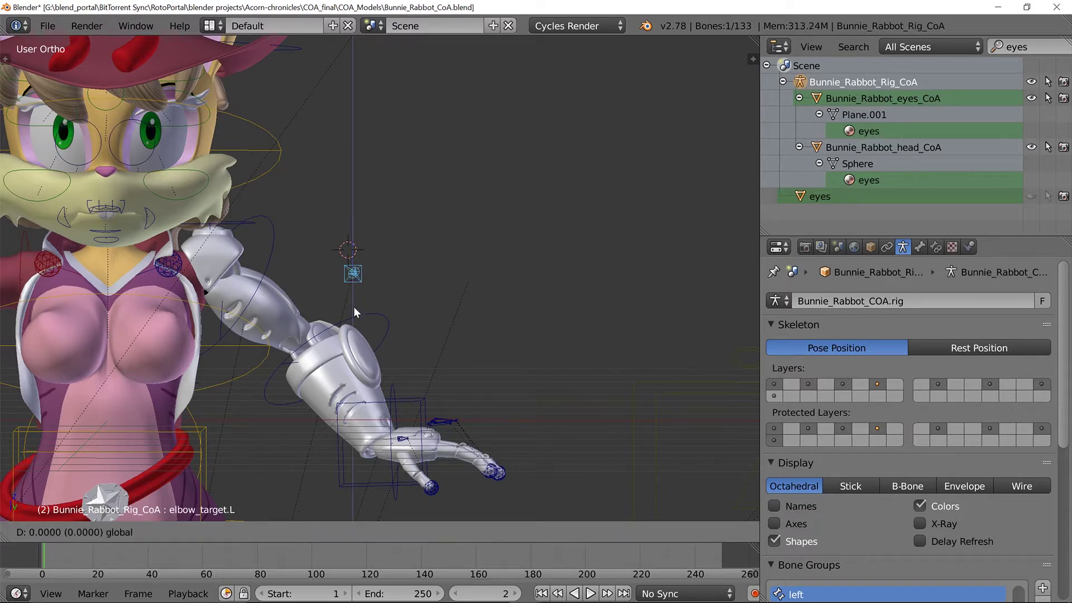
pyautogui.click(354, 303)
# Select the left shoulder pad control, sholder_pad, and rotate it about 35° around the global Y axis.
pyautogui.scroll(5, 229, 235)
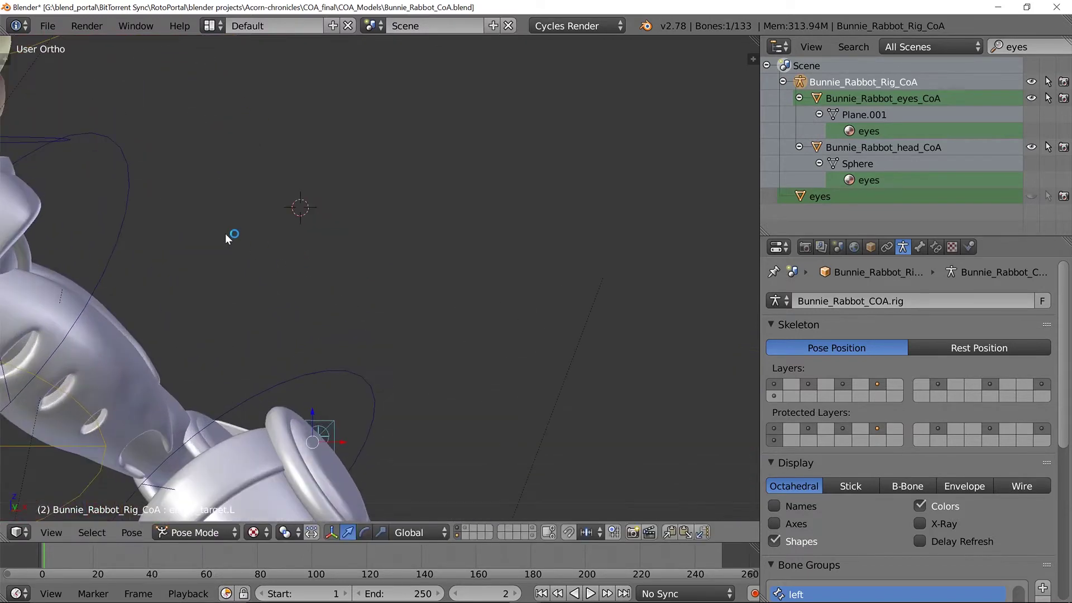
pyautogui.keyDown('shift'); pyautogui.moveTo(225, 233); pyautogui.dragTo(441, 247, button='middle'); pyautogui.keyUp('shift')
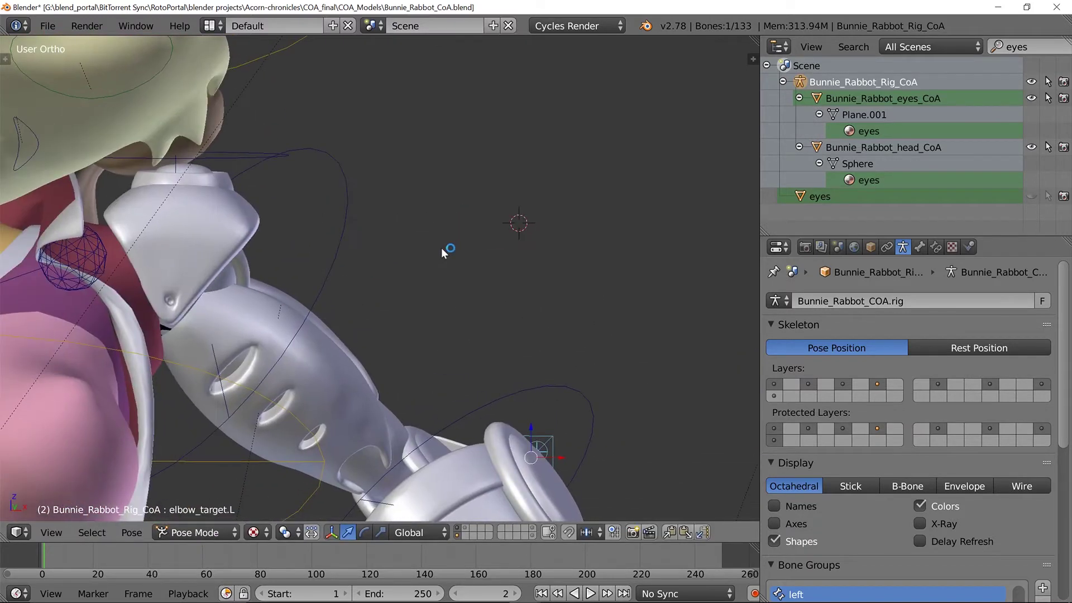
pyautogui.rightClick(239, 162)
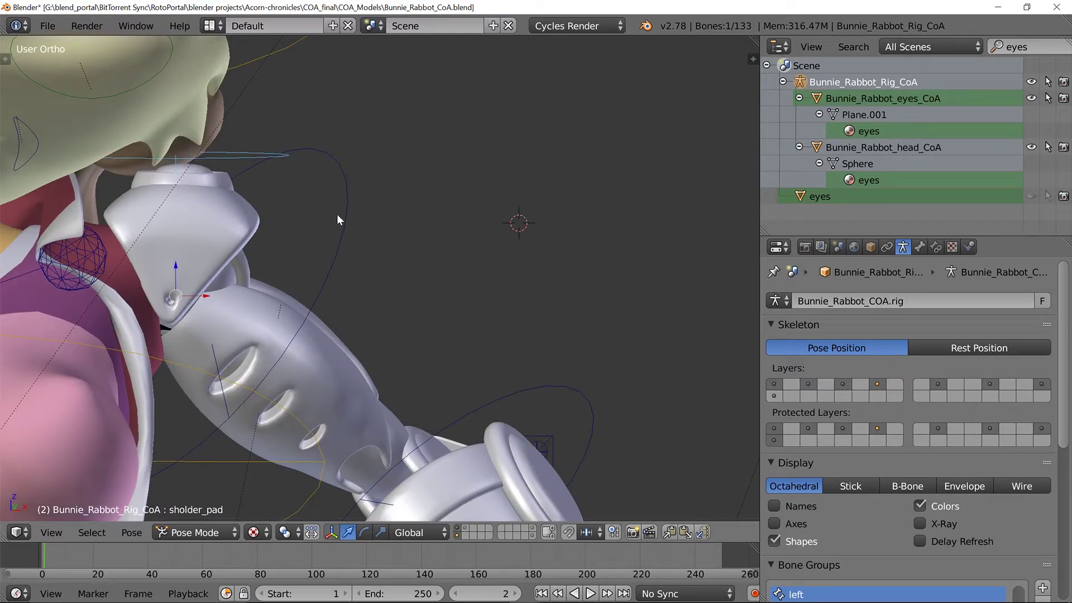
pyautogui.moveTo(337, 214); pyautogui.dragTo(345, 137, button='middle')
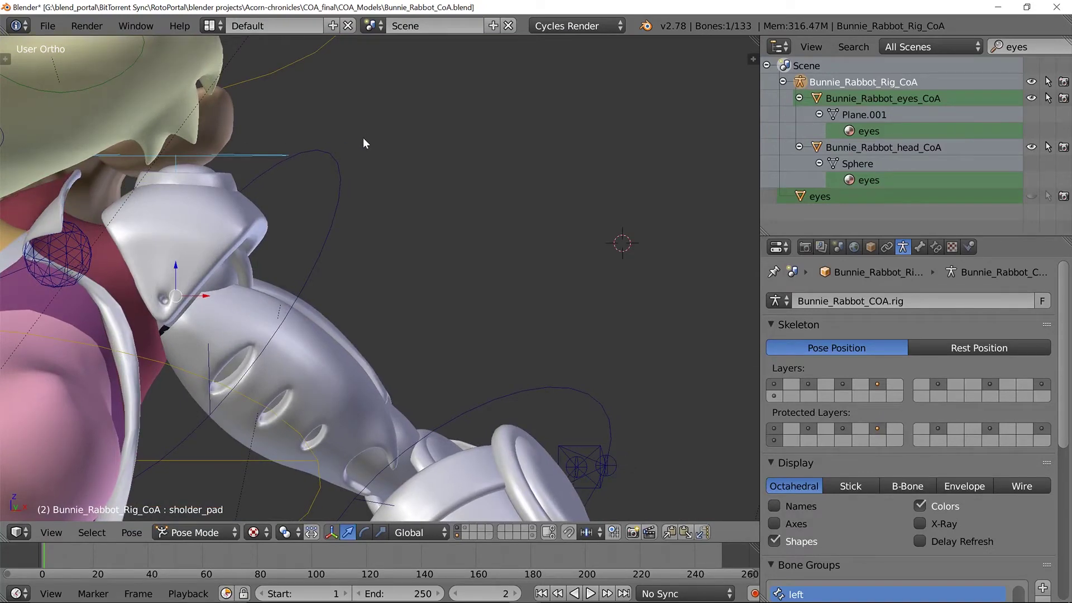
pyautogui.press('r')
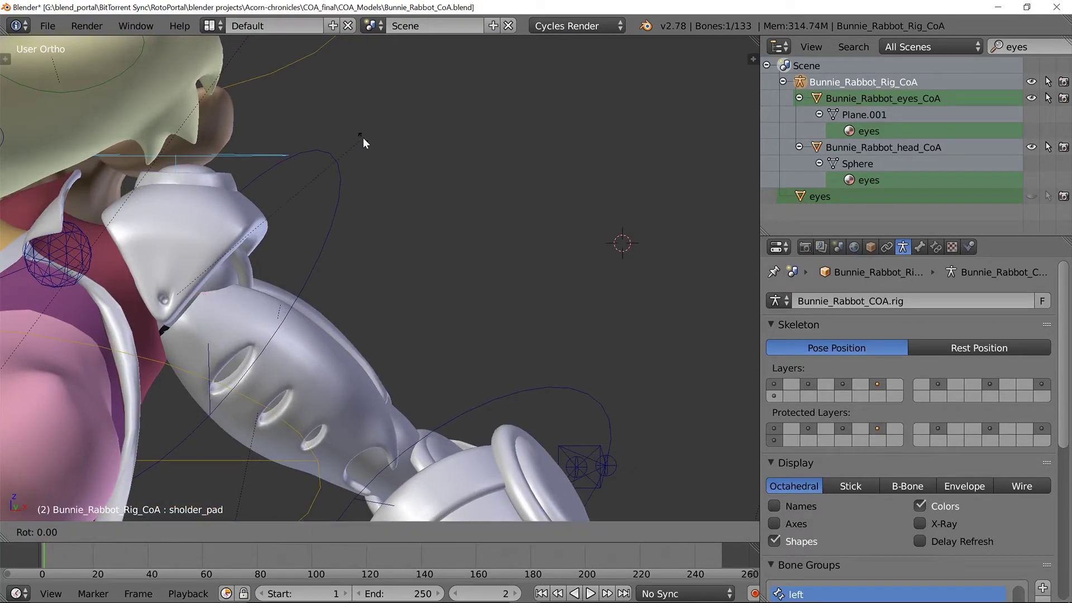
pyautogui.press('y')
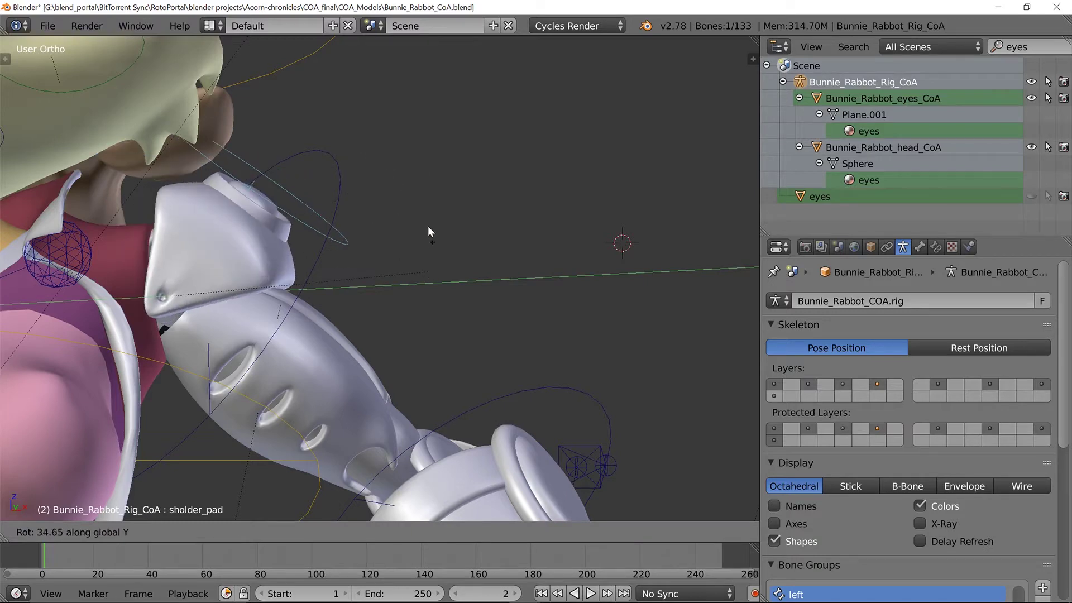
pyautogui.click(425, 219)
# Turn the left shoulder pad control about 16° around the global Z axis.
pyautogui.moveTo(426, 219); pyautogui.dragTo(397, 235, button='middle')
pyautogui.press('r')
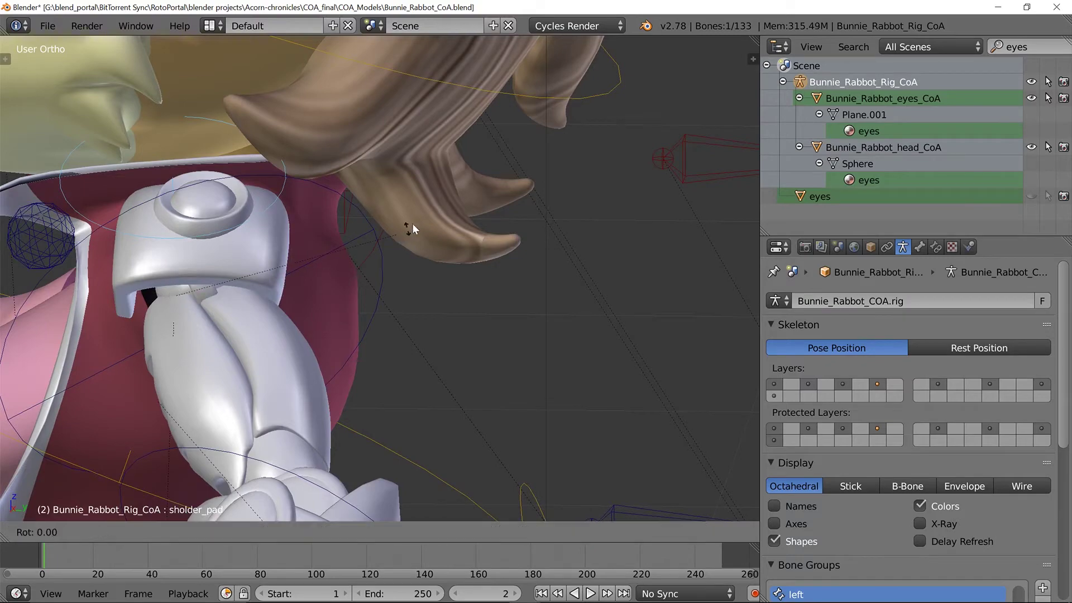
pyautogui.press('z')
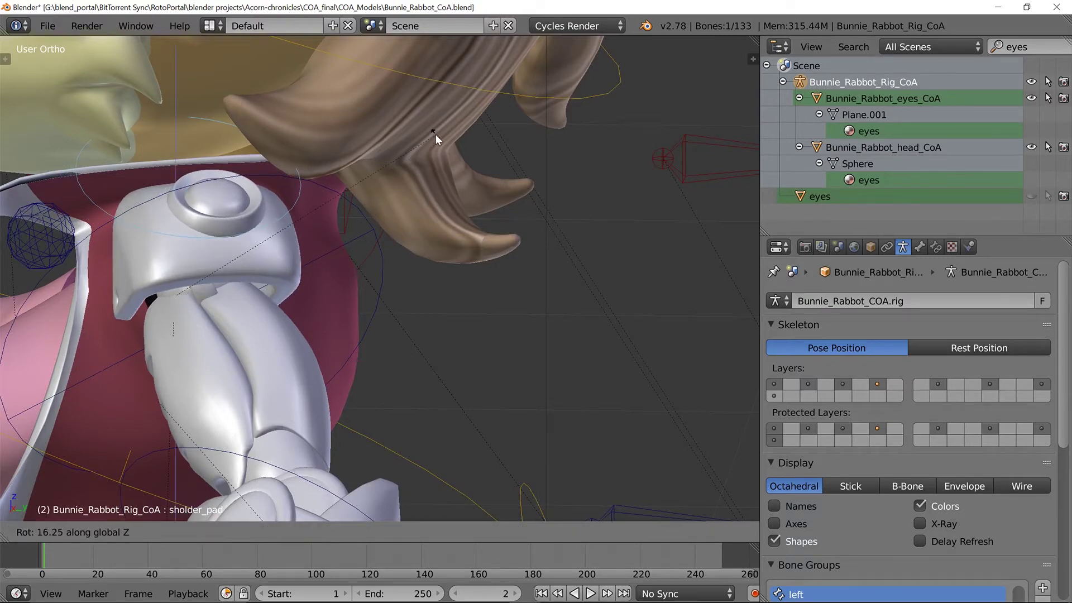
pyautogui.click(436, 134)
# Select the left leg pole target, legpole_target.L, and try shifting it sideways along the global X axis.
pyautogui.moveTo(205, 290); pyautogui.dragTo(301, 244, button='middle')
pyautogui.scroll(-10, 331, 277)
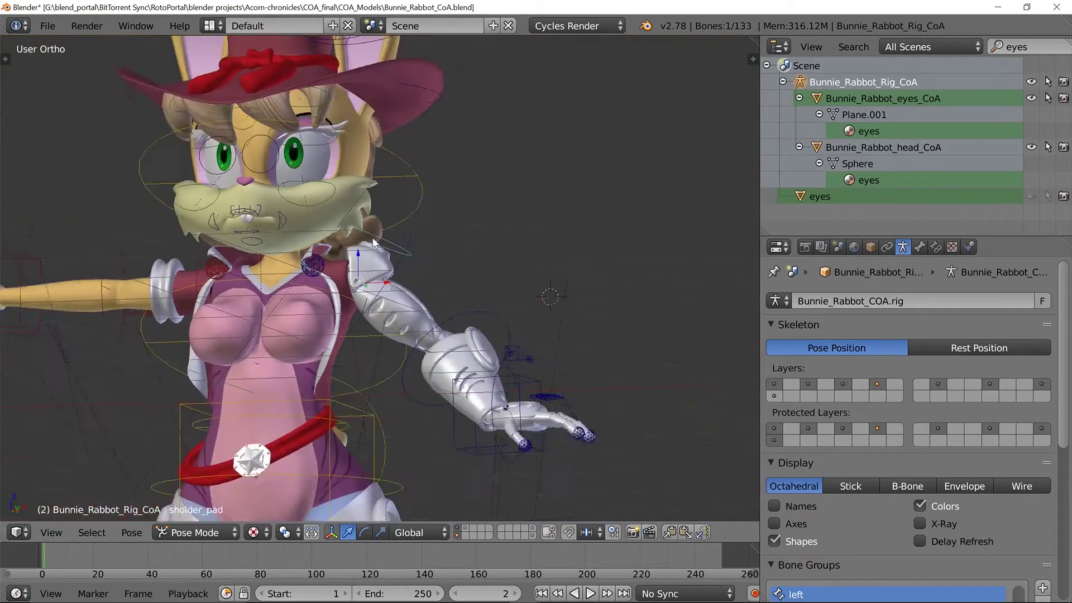
pyautogui.moveTo(373, 241); pyautogui.dragTo(439, 277, button='middle')
pyautogui.keyDown('shift'); pyautogui.moveTo(357, 295); pyautogui.dragTo(478, 262, button='middle'); pyautogui.keyUp('shift')
pyautogui.scroll(-2, 417, 298)
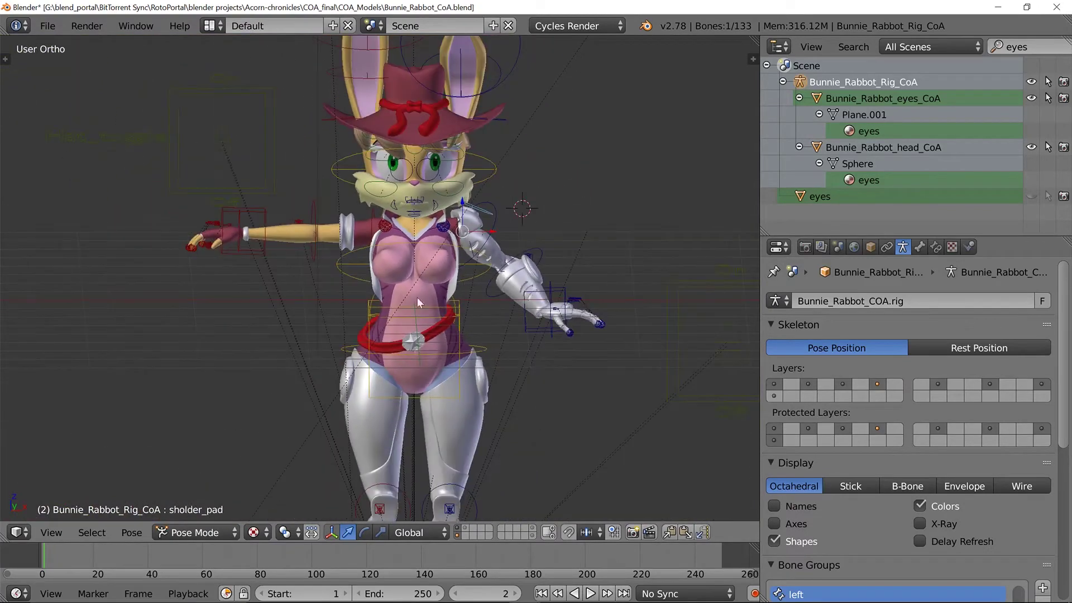
pyautogui.keyDown('shift'); pyautogui.moveTo(418, 297); pyautogui.dragTo(342, 176, button='middle'); pyautogui.keyUp('shift')
pyautogui.rightClick(294, 184)
pyautogui.scroll(5, 294, 184)
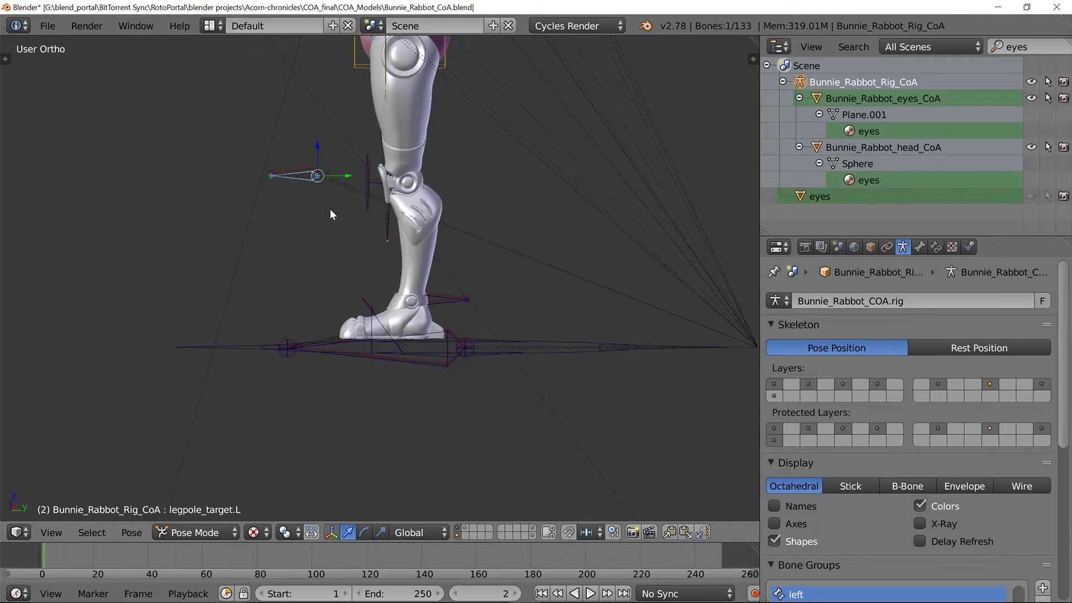
pyautogui.scroll(-3, 361, 253)
pyautogui.moveTo(361, 252); pyautogui.dragTo(391, 222, button='middle')
pyautogui.scroll(3, 374, 244)
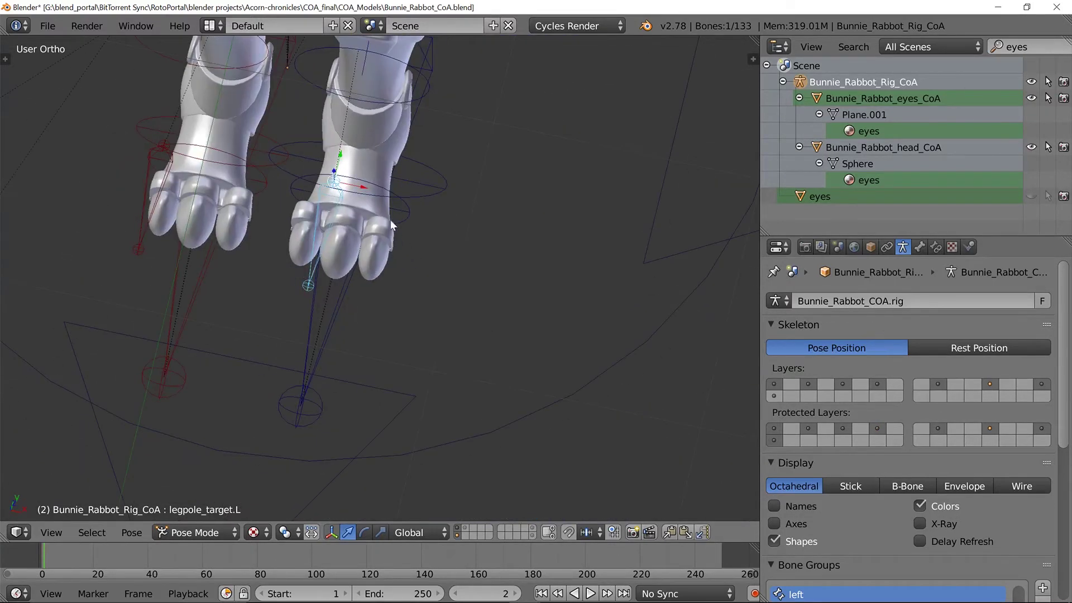
pyautogui.moveTo(366, 188); pyautogui.dragTo(396, 190)
# Select the left foot roll control, foot_roll.l, and try rotating it about 36° around the global X axis to lift the heel.
pyautogui.moveTo(395, 190); pyautogui.dragTo(280, 302, button='middle')
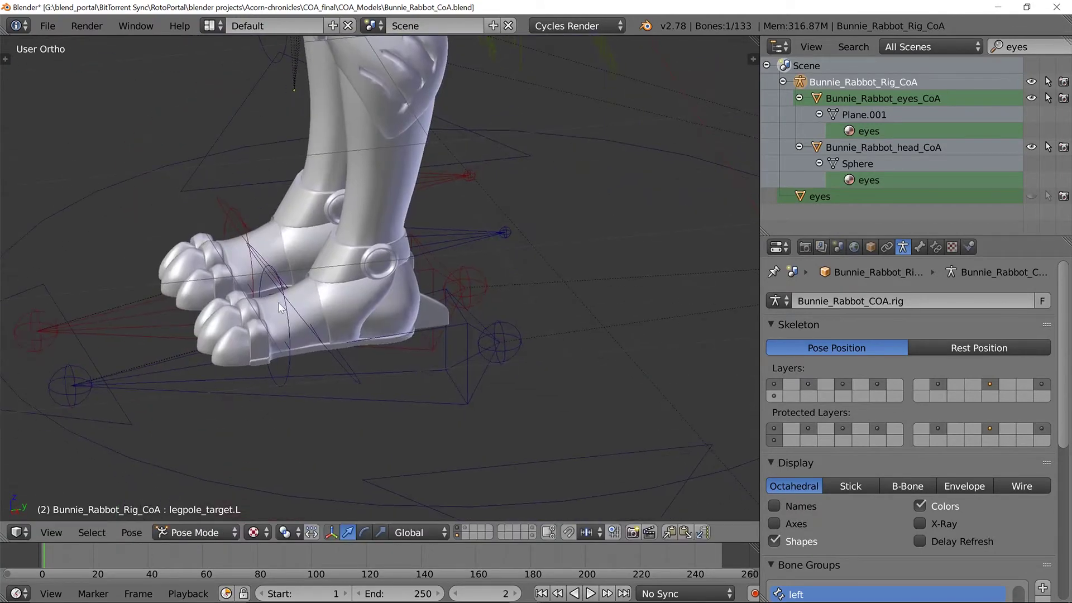
pyautogui.rightClick(309, 325)
pyautogui.press('r')
pyautogui.press('x')
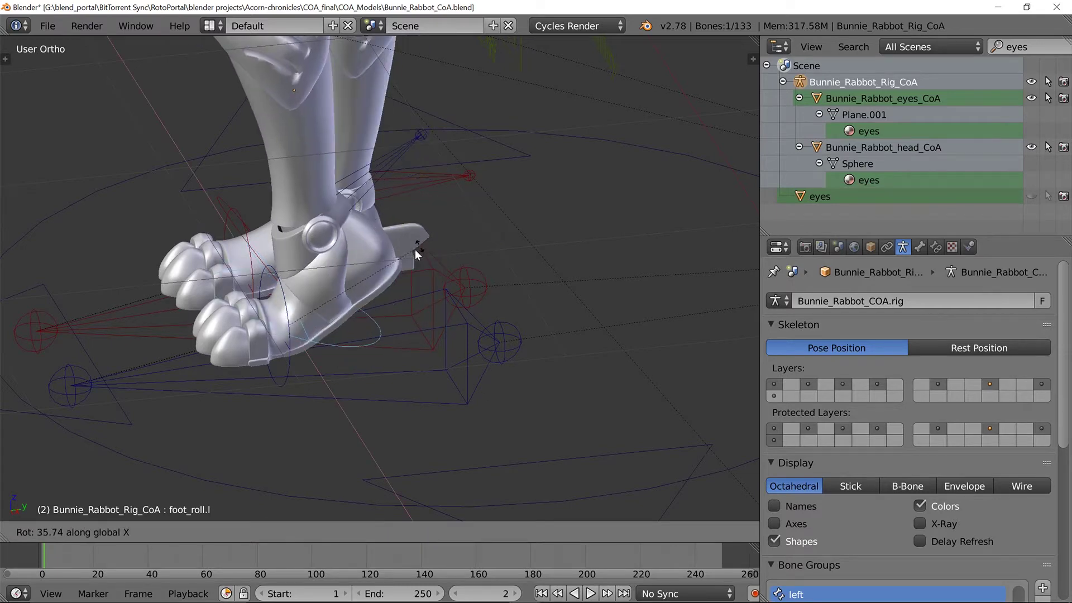
pyautogui.click(415, 249)
# Try tilting the left foot sideways by rotating its foot roll control around the global Y axis.
pyautogui.moveTo(415, 249); pyautogui.dragTo(357, 302, button='middle')
pyautogui.press('r')
pyautogui.press('y')
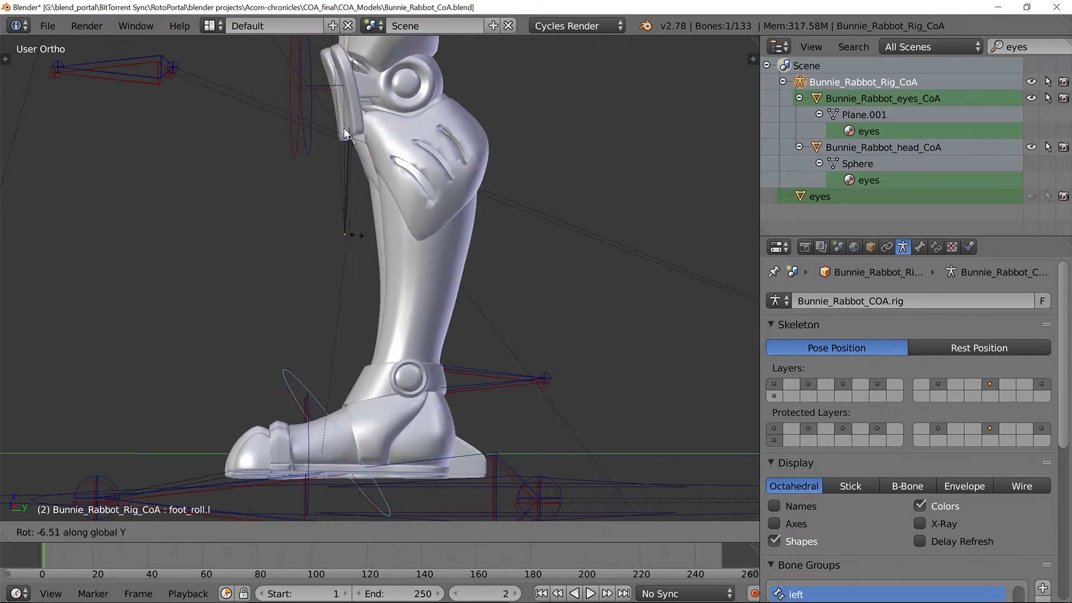
pyautogui.click(317, 94)
# Select the left kneecap control, Knee_cap.l, and examine the knee joint up close from several angles.
pyautogui.rightClick(307, 80)
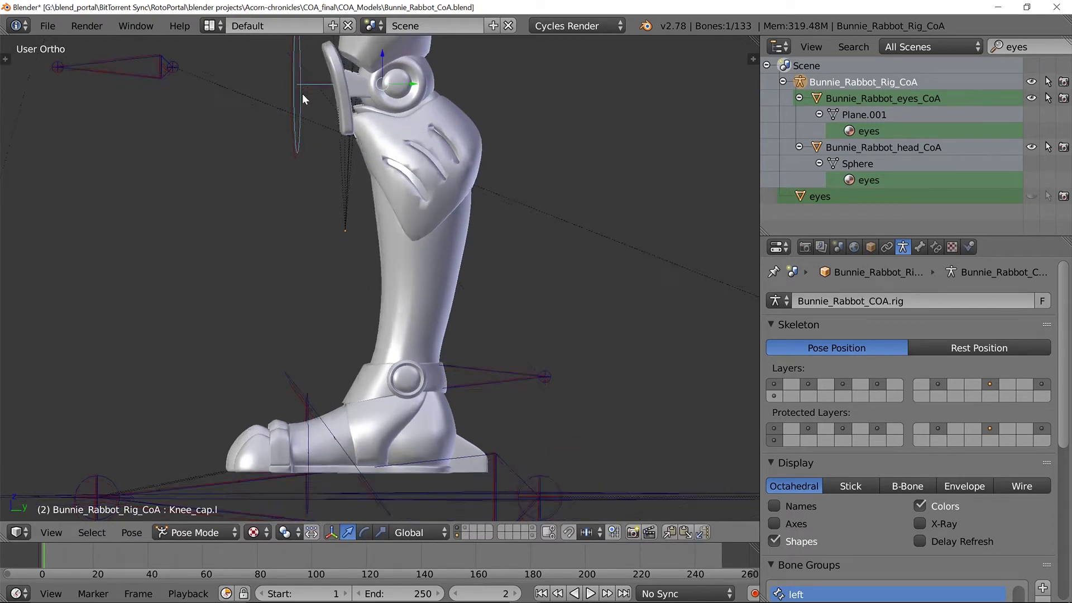
pyautogui.moveTo(303, 94); pyautogui.dragTo(366, 92, button='middle')
pyautogui.press('KP_Decimal')
pyautogui.moveTo(351, 276); pyautogui.dragTo(313, 271, button='middle')
pyautogui.scroll(3, 345, 284)
pyautogui.scroll(-4, 313, 271)
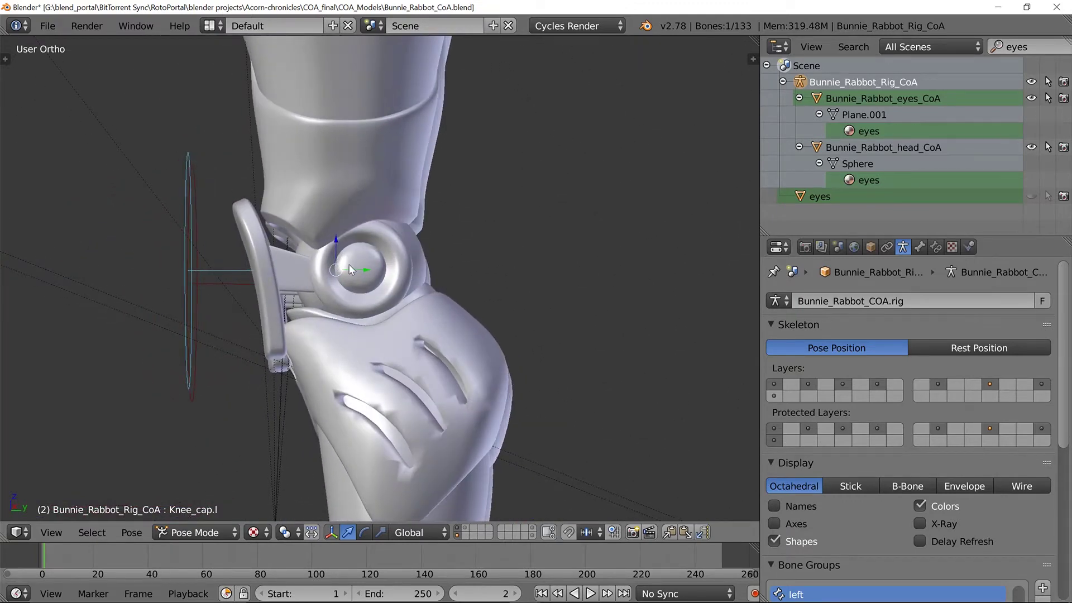
pyautogui.scroll(-4, 412, 431)
# Select the left foot's floor control, floor_bone.l, raise it along the global Z axis to bend the leg, and inspect the bent knee.
pyautogui.rightClick(417, 457)
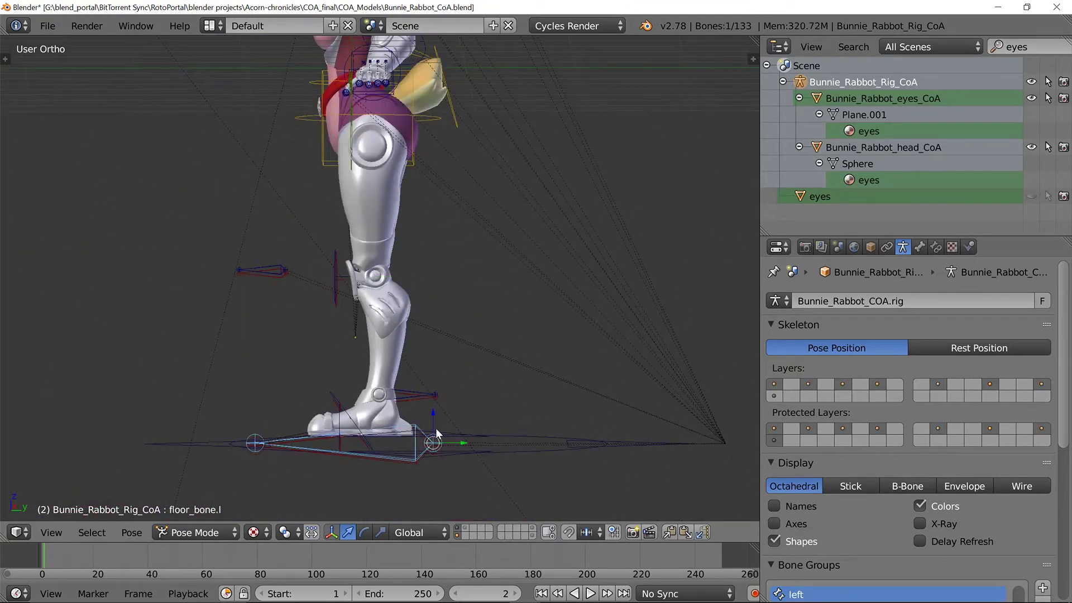
pyautogui.press('g')
pyautogui.press('z')
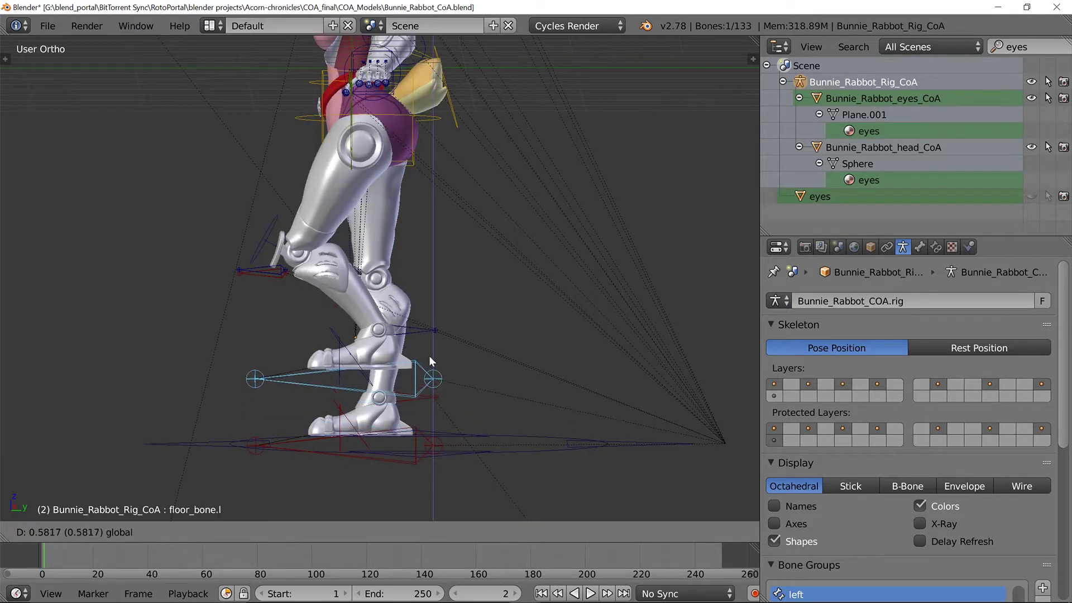
pyautogui.click(428, 345)
pyautogui.scroll(3, 412, 452)
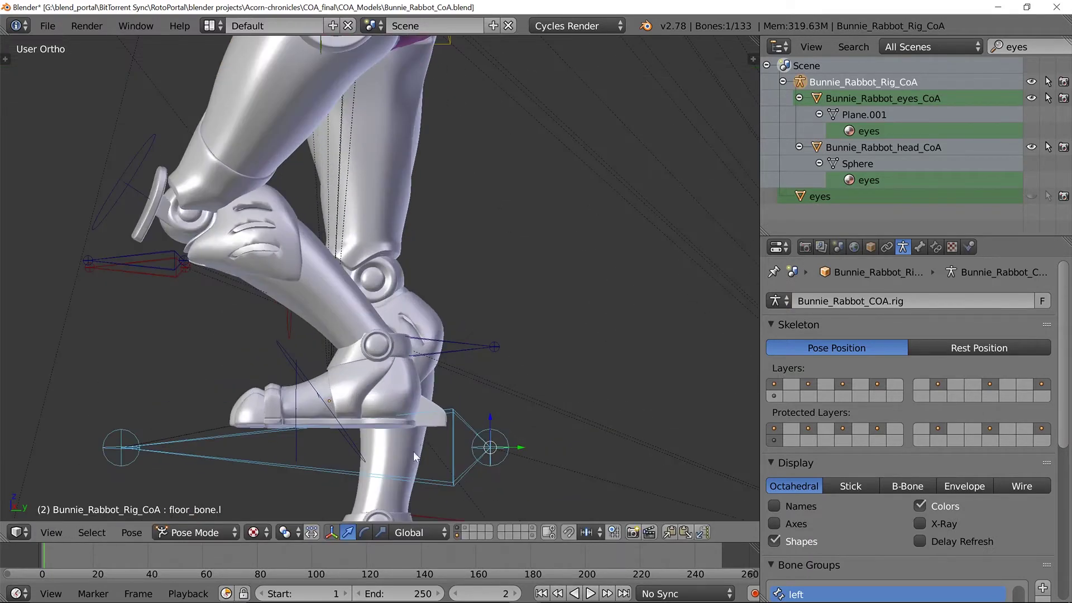
pyautogui.moveTo(413, 452); pyautogui.dragTo(449, 327, button='middle')
pyautogui.scroll(2, 396, 383)
pyautogui.scroll(2, 307, 289)
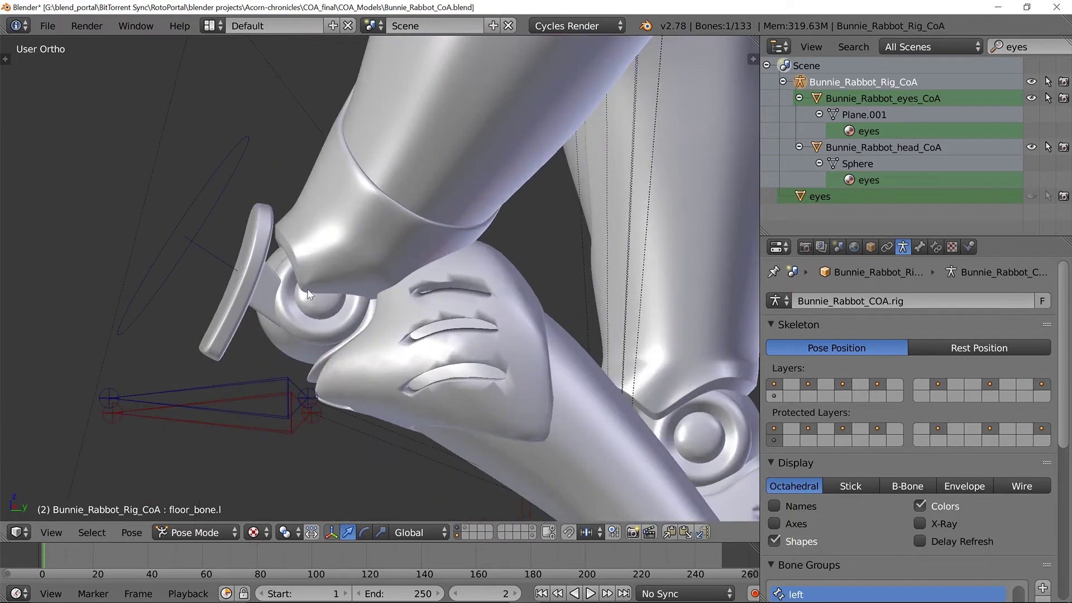
pyautogui.moveTo(307, 289); pyautogui.dragTo(307, 258, button='middle')
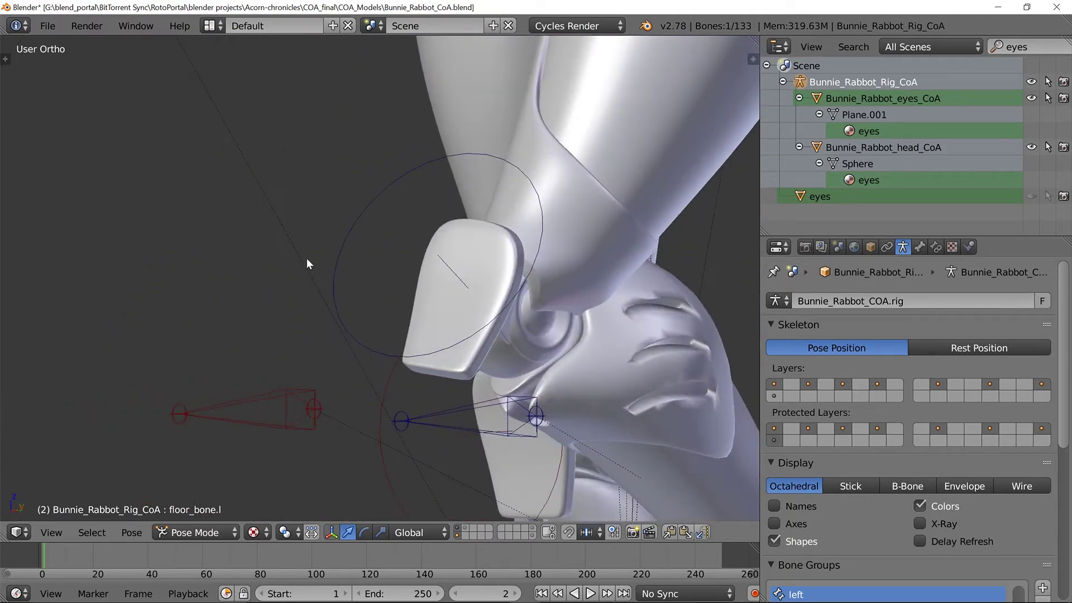
pyautogui.hotkey('ctrl', 'Tab')
pyautogui.rightClick(423, 349)
pyautogui.moveTo(423, 348); pyautogui.dragTo(427, 378, button='middle')
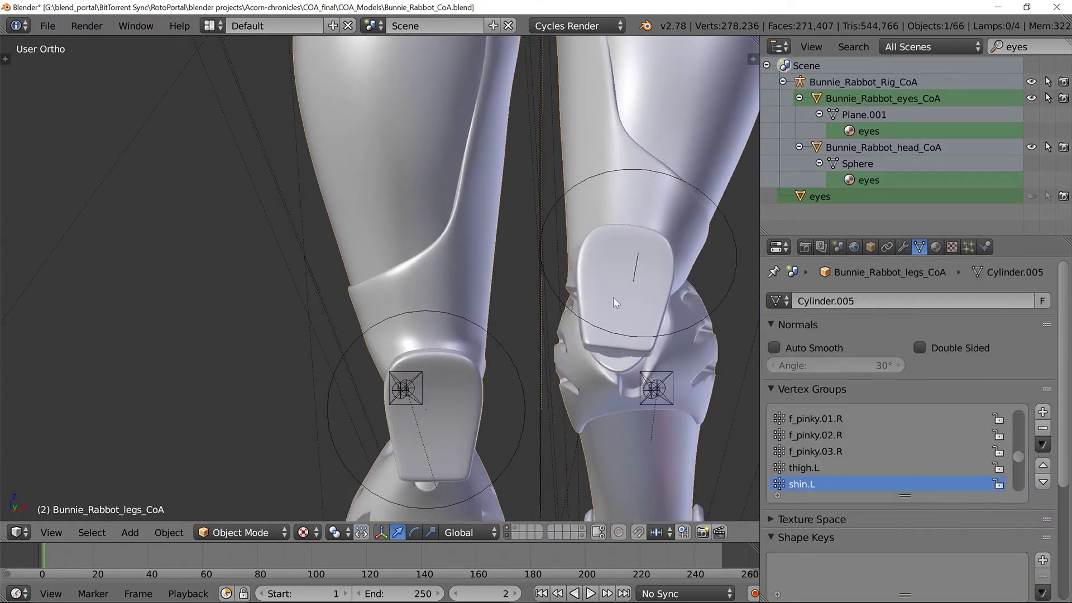
# Return to the rig in Pose Mode and rotate the left kneecap control, Knee_cap.l, about 36° around the global X axis.
pyautogui.rightClick(570, 310)
pyautogui.hotkey('ctrl', 'Tab')
pyautogui.moveTo(570, 311); pyautogui.dragTo(537, 311, button='middle')
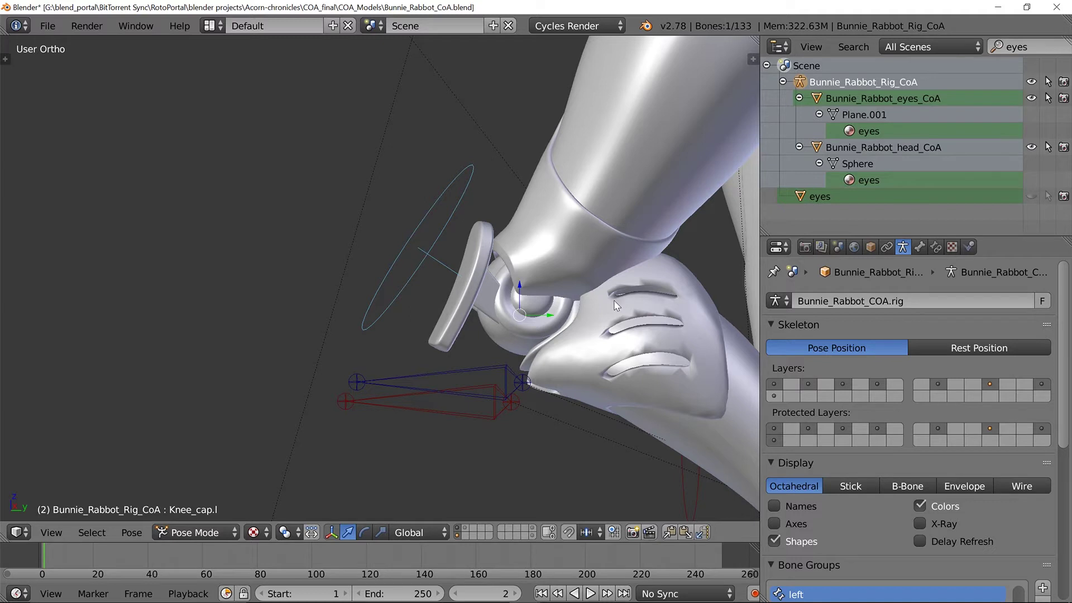
pyautogui.press('r')
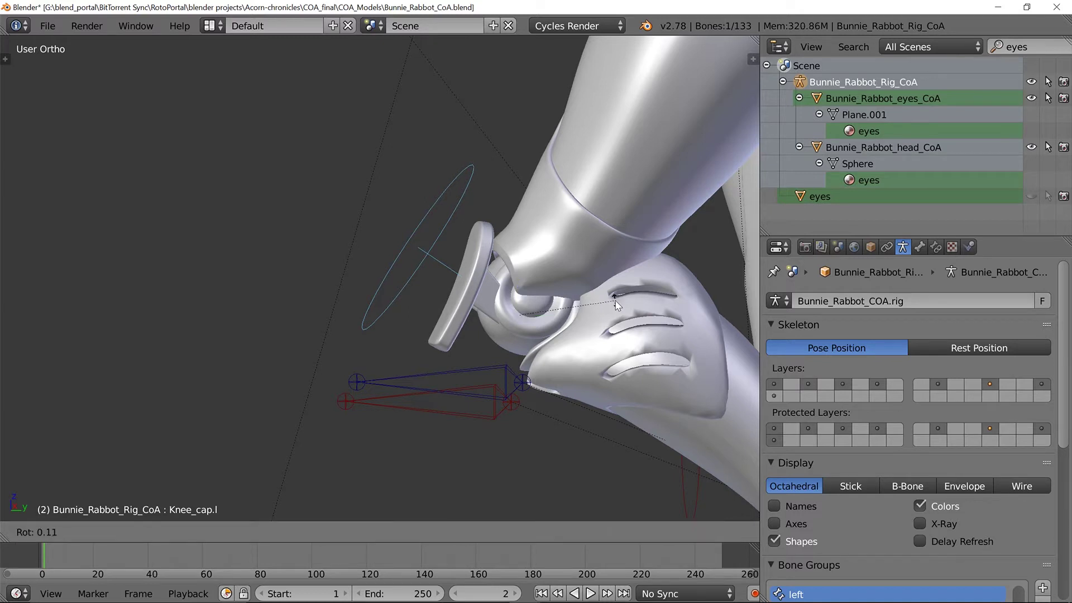
pyautogui.press('x')
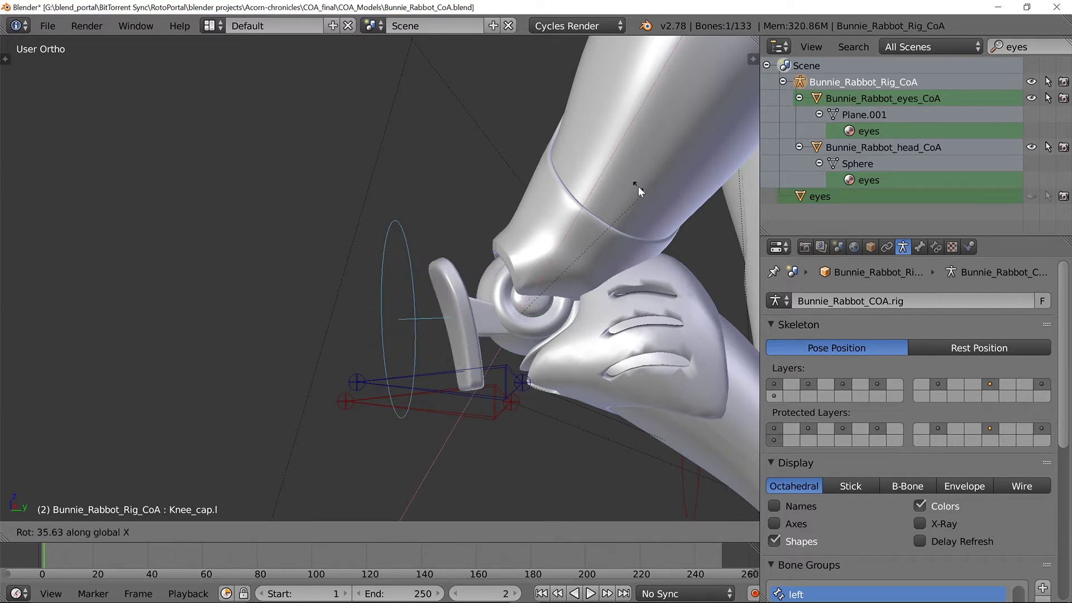
# Rotate the left knee-cap control about 36° around global X, and turn it around global Z to line up with the leg.
pyautogui.click(638, 187)
pyautogui.moveTo(306, 289); pyautogui.dragTo(553, 361, button='middle')
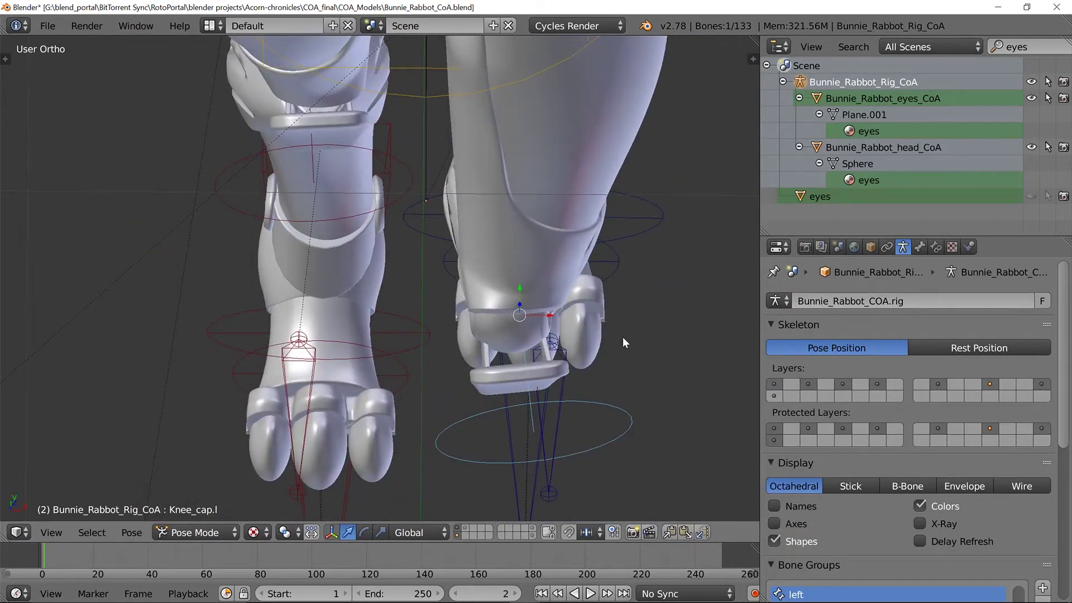
pyautogui.press('r')
pyautogui.press('z')
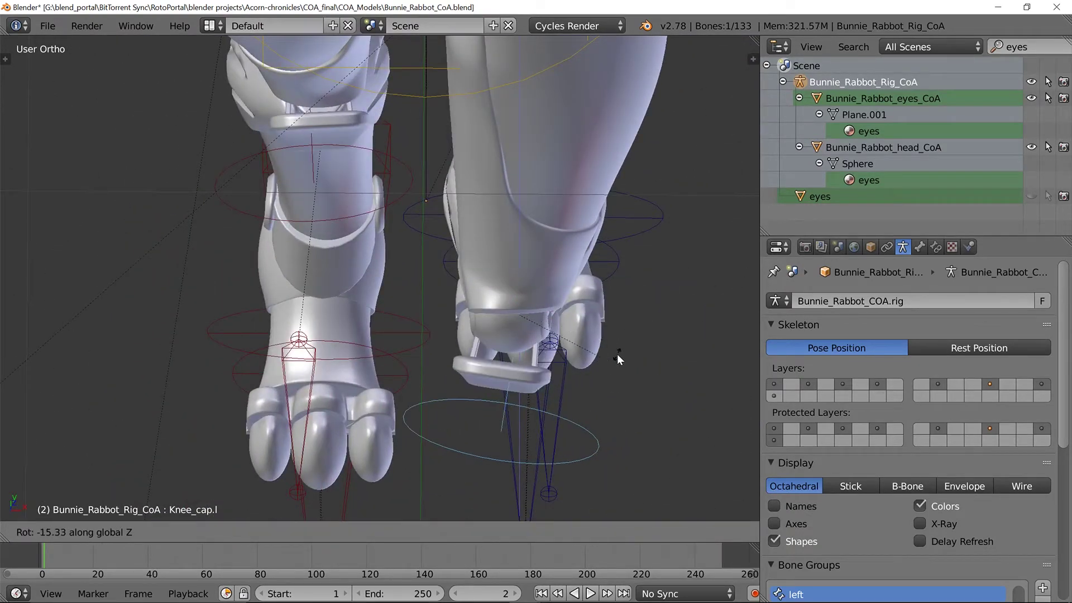
pyautogui.click(622, 350)
pyautogui.scroll(-2, 620, 391)
pyautogui.moveTo(614, 443); pyautogui.dragTo(587, 419, button='middle')
pyautogui.scroll(1, 487, 313)
pyautogui.scroll(-5, 514, 378)
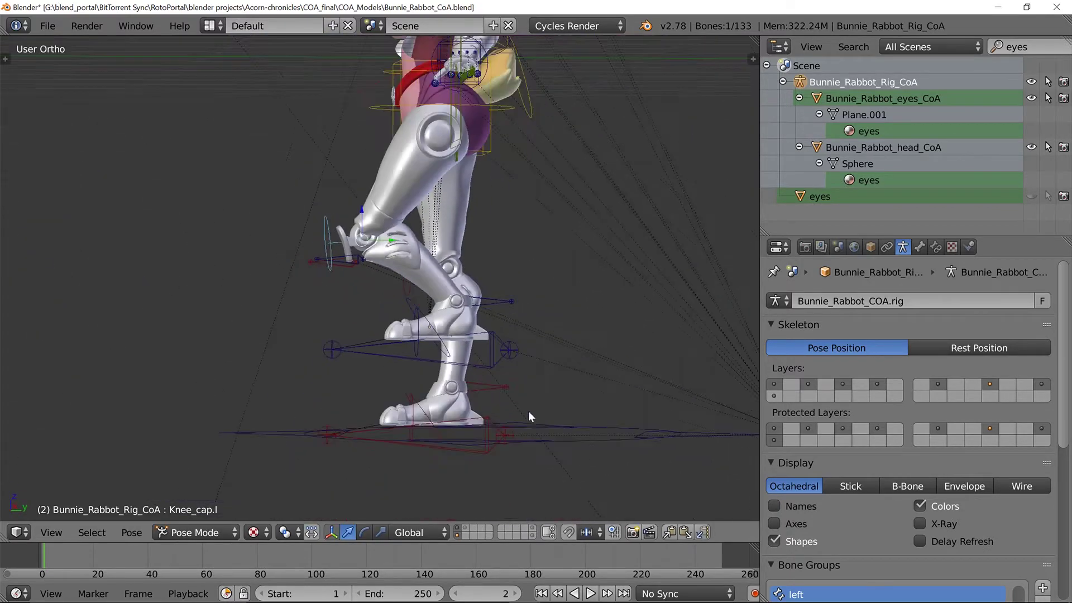
# Shift the hips control about -0.4 units along global Y and lower it along global Z to bend the knees.
pyautogui.keyDown('shift'); pyautogui.moveTo(489, 444); pyautogui.dragTo(457, 349, button='middle'); pyautogui.keyUp('shift')
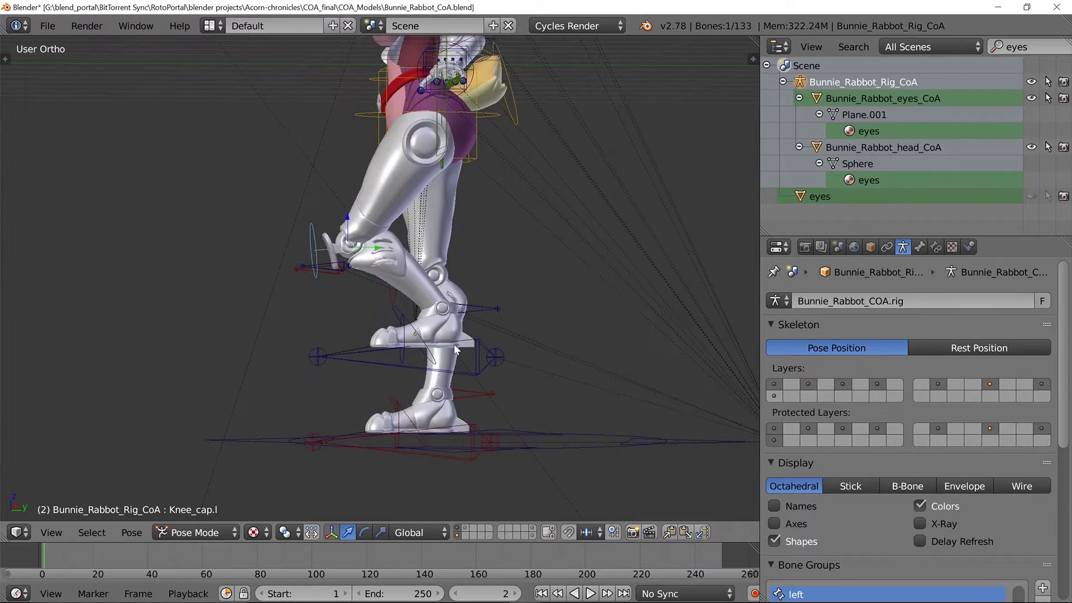
pyautogui.rightClick(470, 158)
pyautogui.press('g')
pyautogui.press('y')
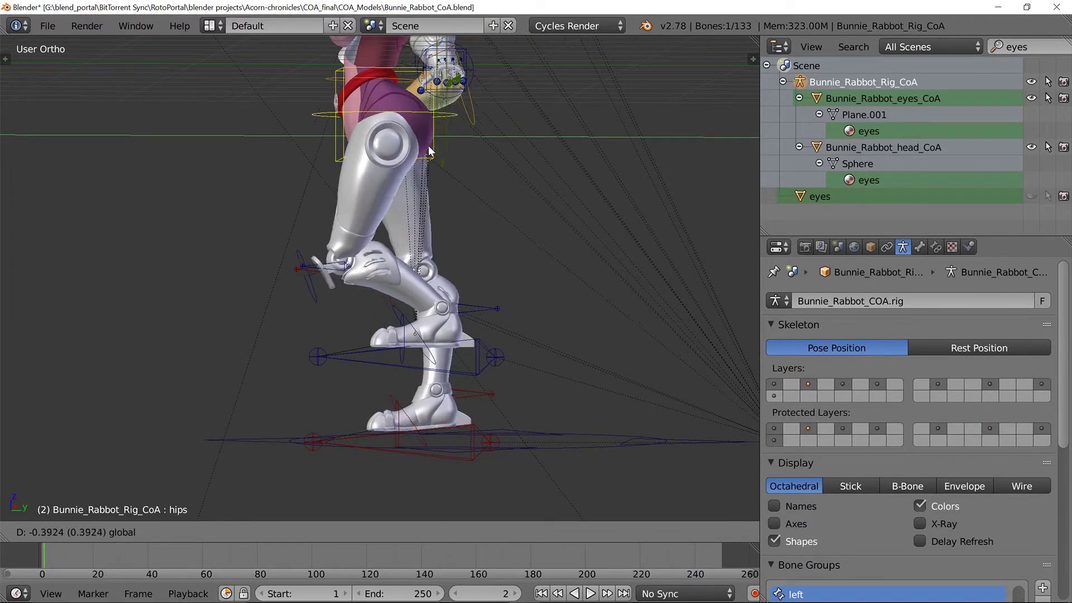
pyautogui.click(418, 131)
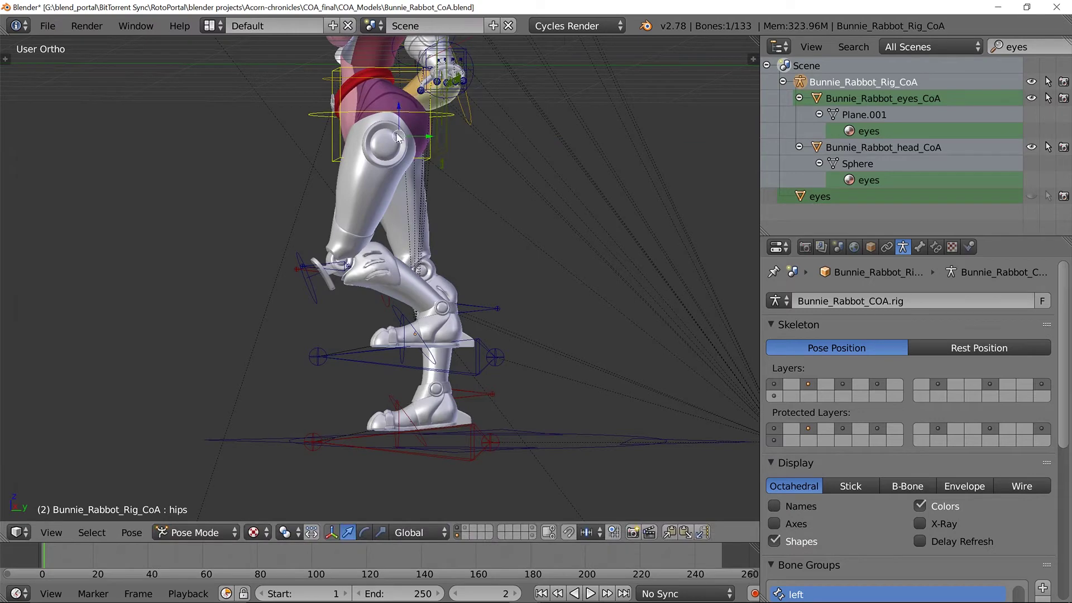
pyautogui.press('g')
pyautogui.press('z')
pyautogui.click(439, 192)
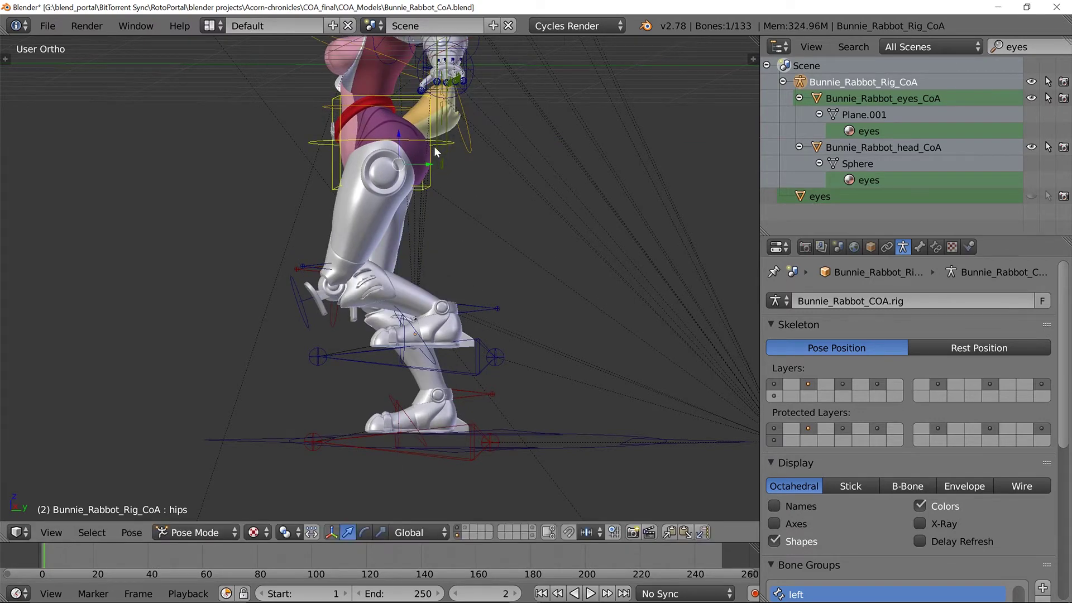
# Select the four finger flex controls above the left hand and rotate them about 35° around global Y.
pyautogui.keyDown('shift'); pyautogui.moveTo(434, 148); pyautogui.dragTo(594, 338, button='middle'); pyautogui.keyUp('shift')
pyautogui.scroll(4, 594, 337)
pyautogui.scroll(3, 346, 239)
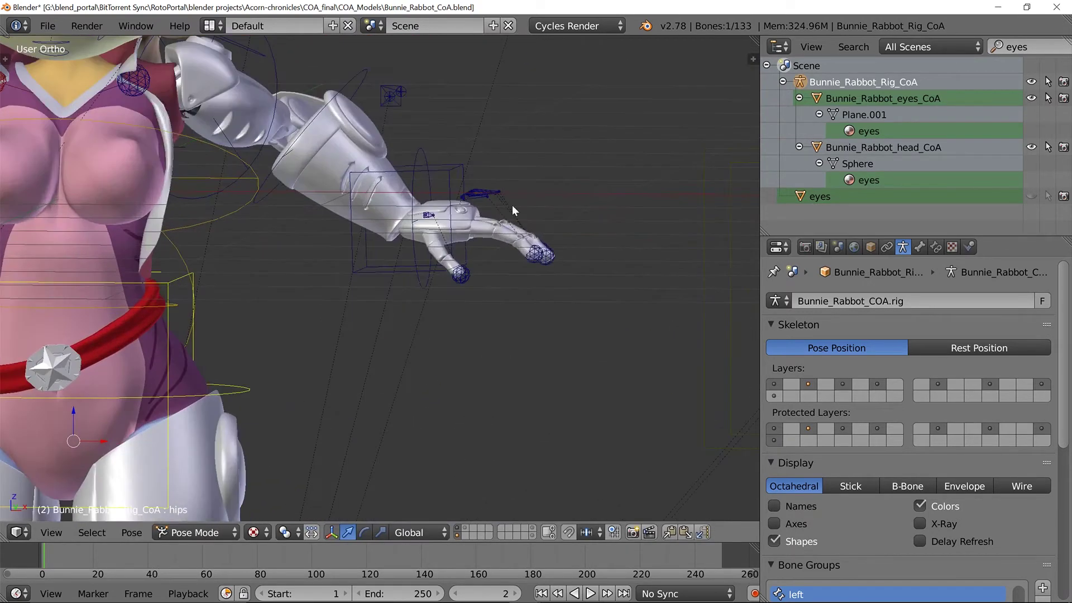
pyautogui.scroll(4, 486, 199)
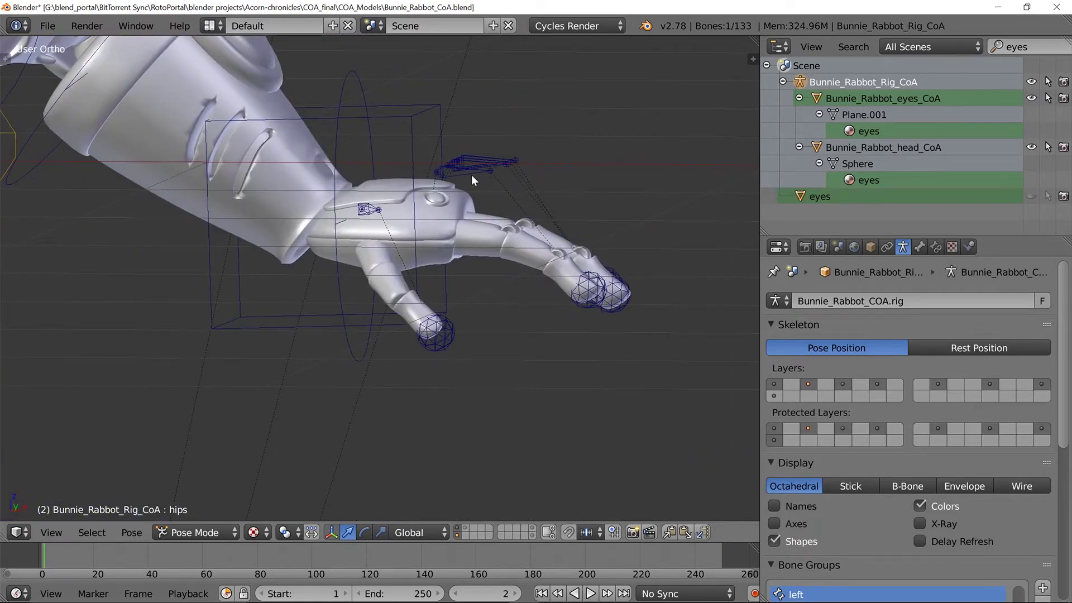
pyautogui.rightClick(471, 175)
pyautogui.moveTo(471, 175)
pyautogui.mouseDown(button='middle')
pyautogui.moveTo(473, 239)
pyautogui.moveTo(490, 171)
pyautogui.mouseUp(button='middle')
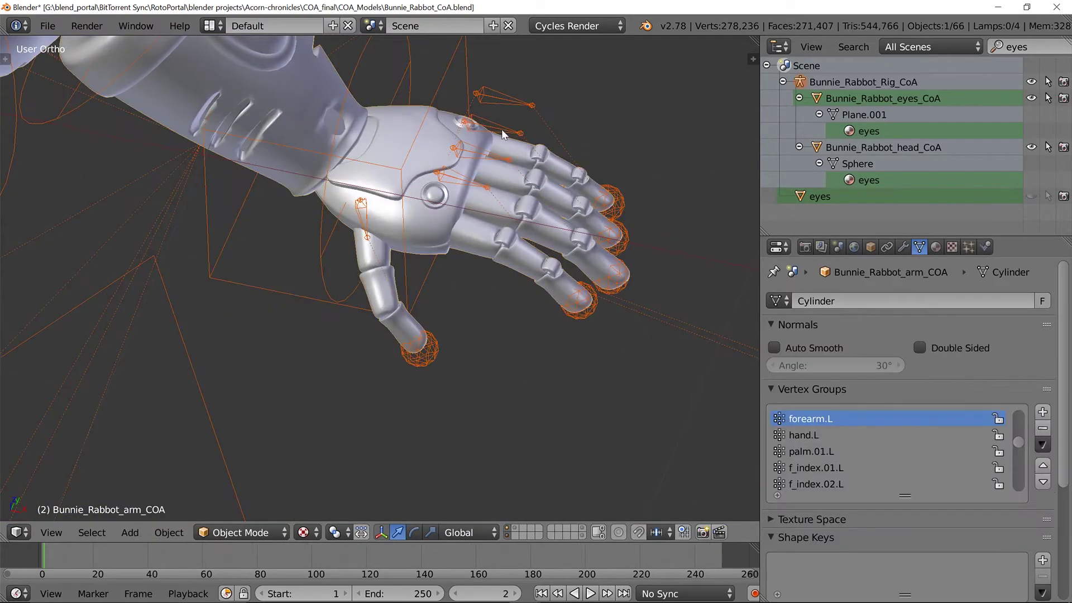
pyautogui.rightClick(501, 129)
pyautogui.keyDown('shift'); pyautogui.rightClick(511, 99); pyautogui.keyUp('shift')
pyautogui.keyDown('shift'); pyautogui.rightClick(490, 158); pyautogui.keyUp('shift')
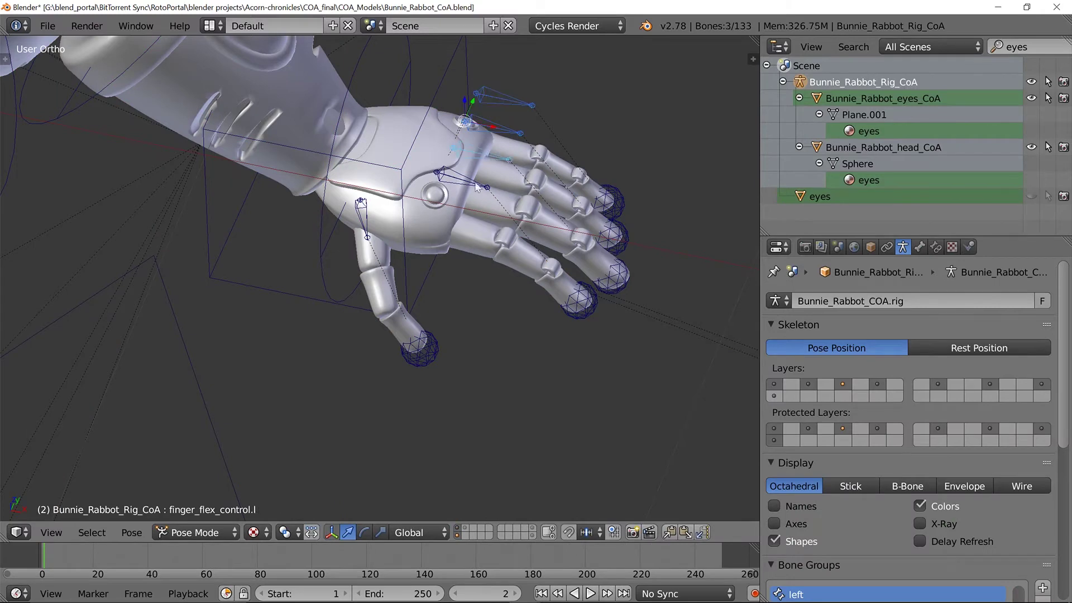
pyautogui.keyDown('shift'); pyautogui.rightClick(479, 183); pyautogui.keyUp('shift')
pyautogui.moveTo(479, 183); pyautogui.dragTo(584, 224, button='middle')
pyautogui.press('r')
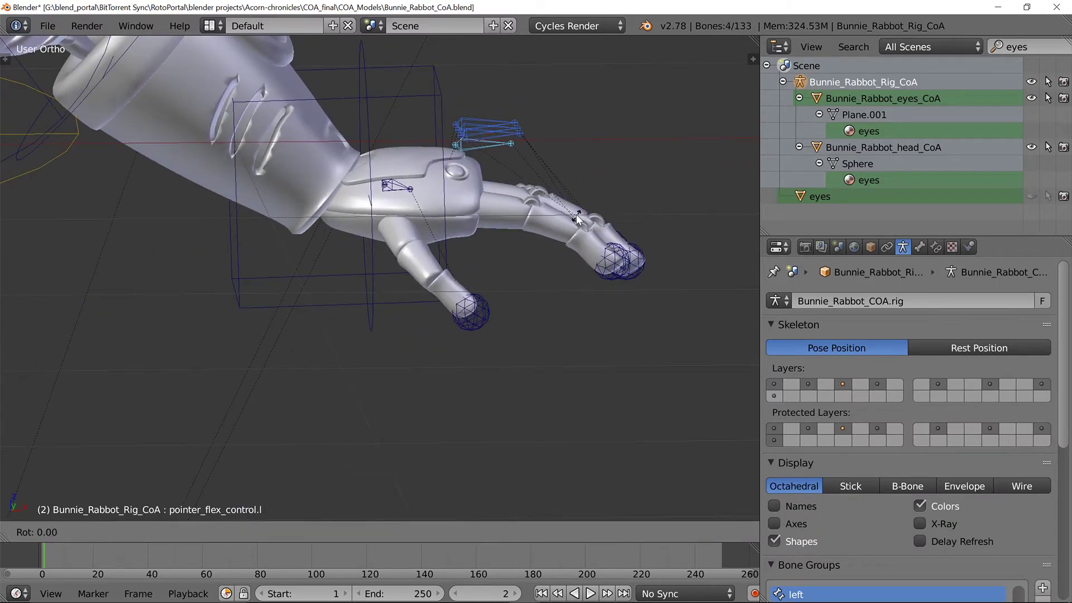
pyautogui.press('y')
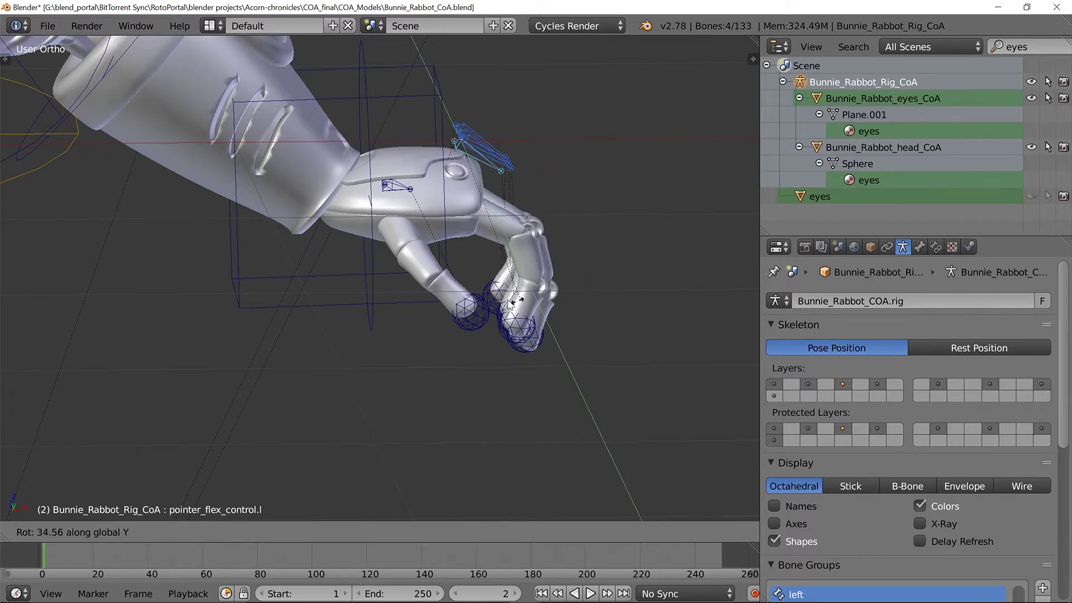
pyautogui.click(603, 284)
# Scale down the four selected finger flex controls to curl the left hand's fingers.
pyautogui.press('s')
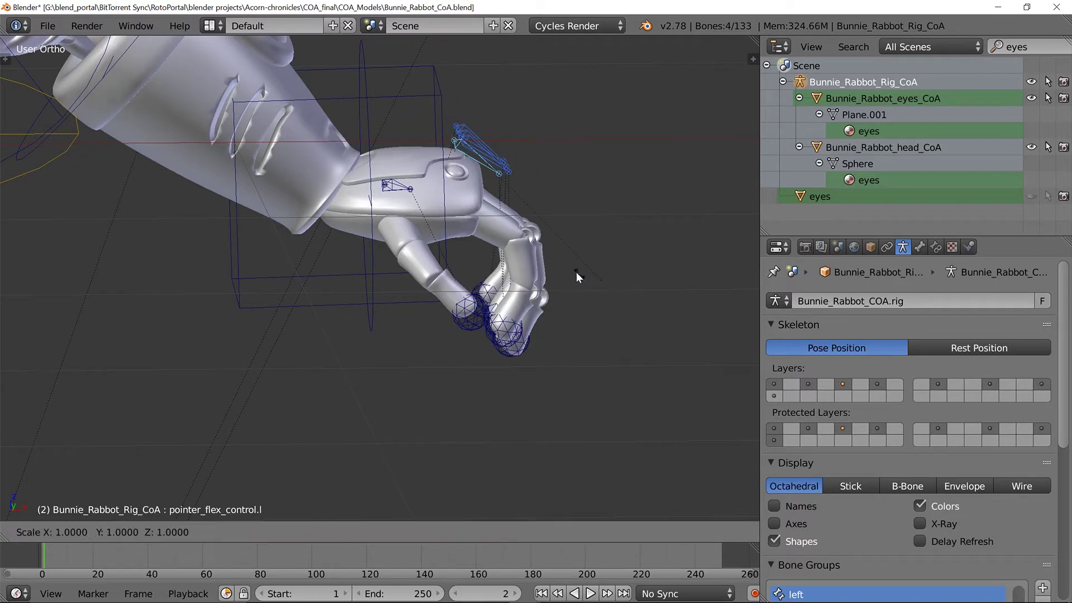
pyautogui.click(562, 268)
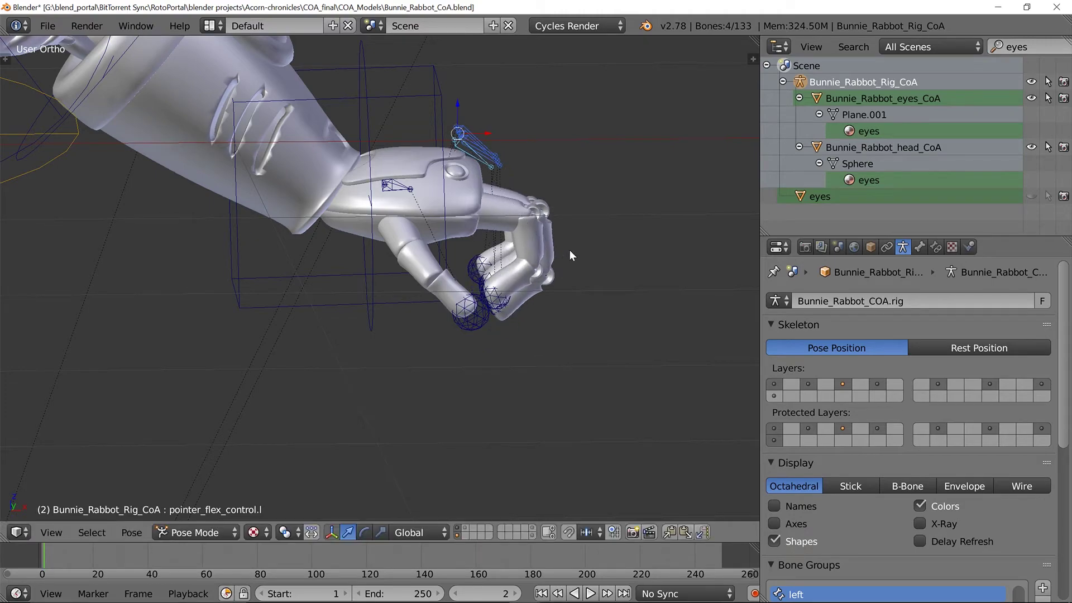
pyautogui.moveTo(569, 250); pyautogui.dragTo(598, 270, button='middle')
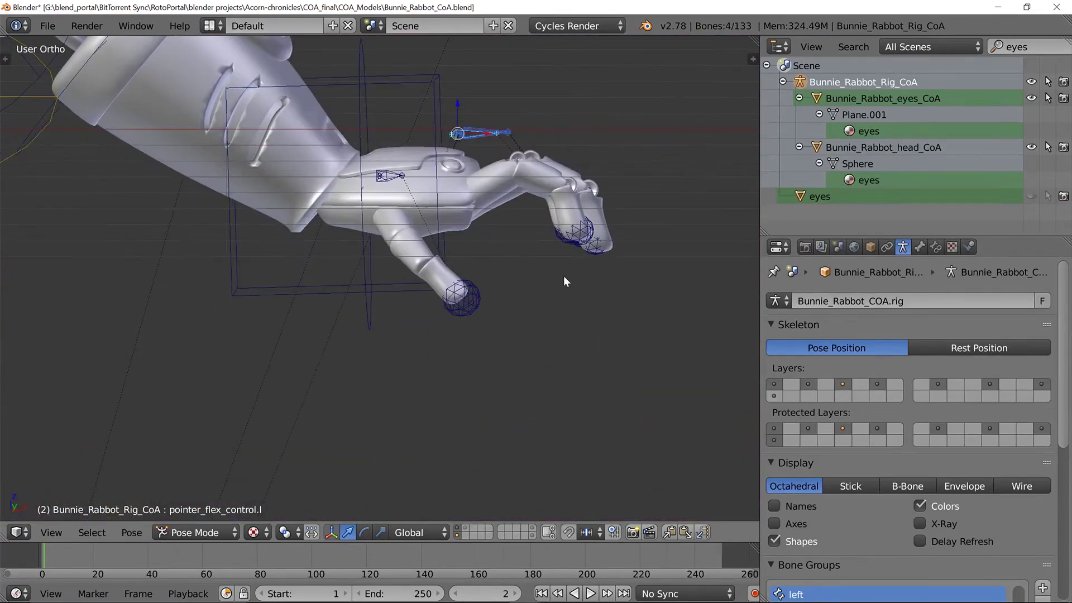
# Lower the left index fingertip control along the global Z axis.
pyautogui.rightClick(473, 305)
pyautogui.moveTo(472, 304); pyautogui.dragTo(495, 302, button='middle')
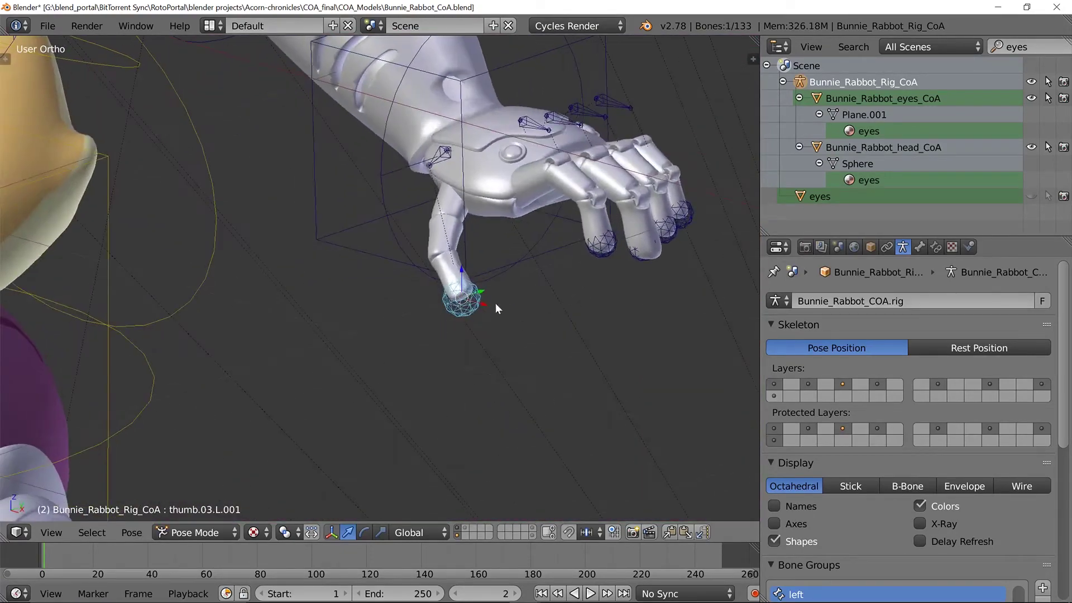
pyautogui.click(463, 285)
pyautogui.rightClick(599, 240)
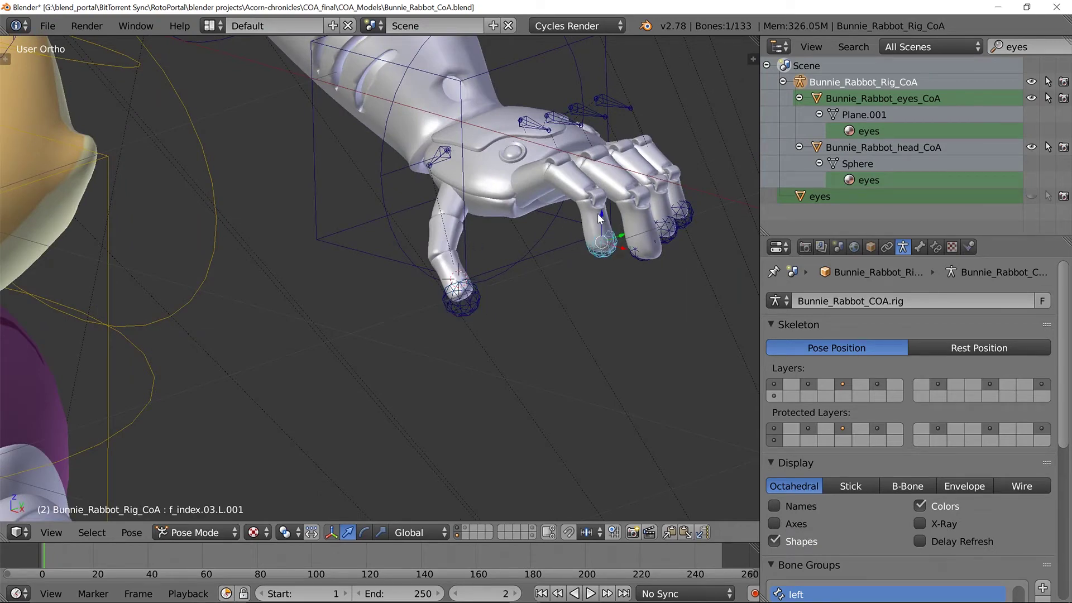
pyautogui.press('g')
pyautogui.press('z')
pyautogui.moveTo(603, 256); pyautogui.dragTo(622, 291)
# Clear the scale of the left pointer finger's flex control.
pyautogui.moveTo(622, 290); pyautogui.dragTo(538, 189, button='middle')
pyautogui.rightClick(510, 139)
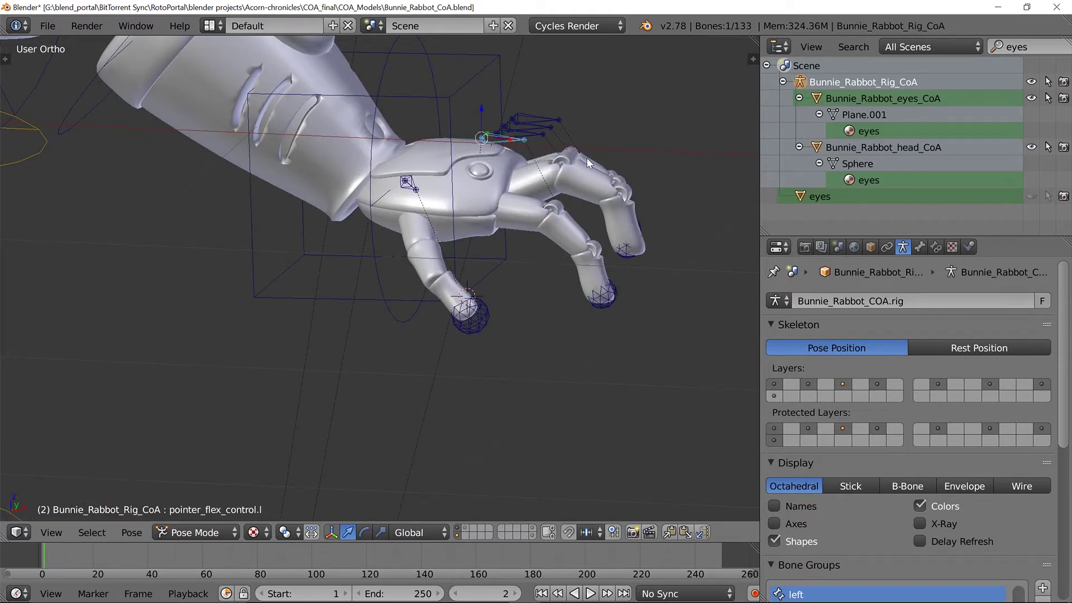
pyautogui.hotkey('alt', 's')
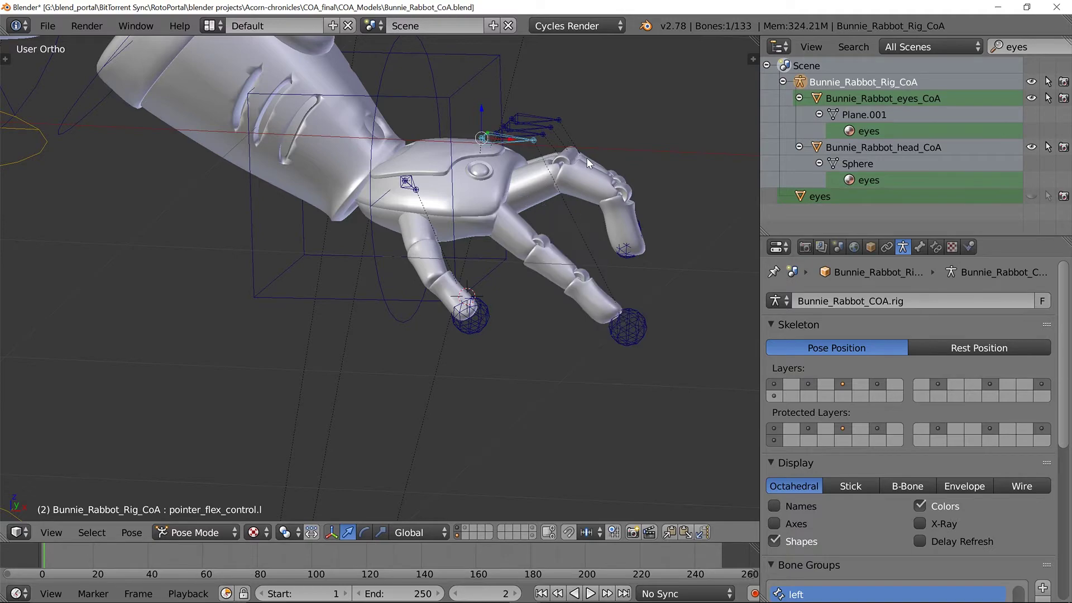
# Select the left mouth-corner control on the face.
pyautogui.moveTo(633, 207); pyautogui.dragTo(467, 255, button='middle')
pyautogui.scroll(-6, 536, 173)
pyautogui.scroll(6, 467, 255)
pyautogui.keyDown('shift'); pyautogui.moveTo(484, 157); pyautogui.dragTo(514, 224, button='middle'); pyautogui.keyUp('shift')
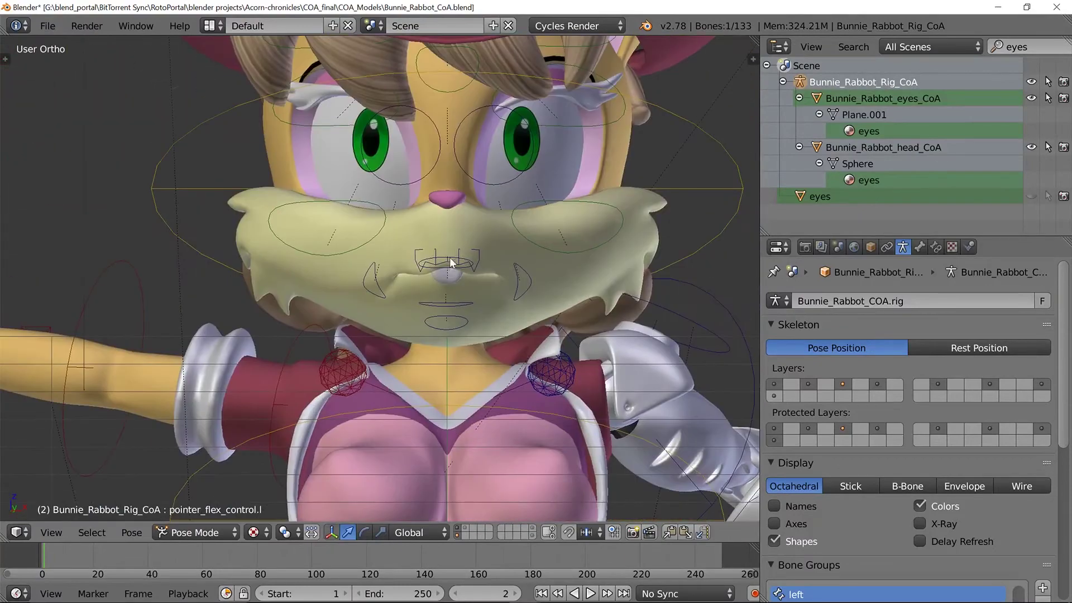
pyautogui.scroll(2, 518, 228)
pyautogui.rightClick(523, 233)
pyautogui.rightClick(590, 272)
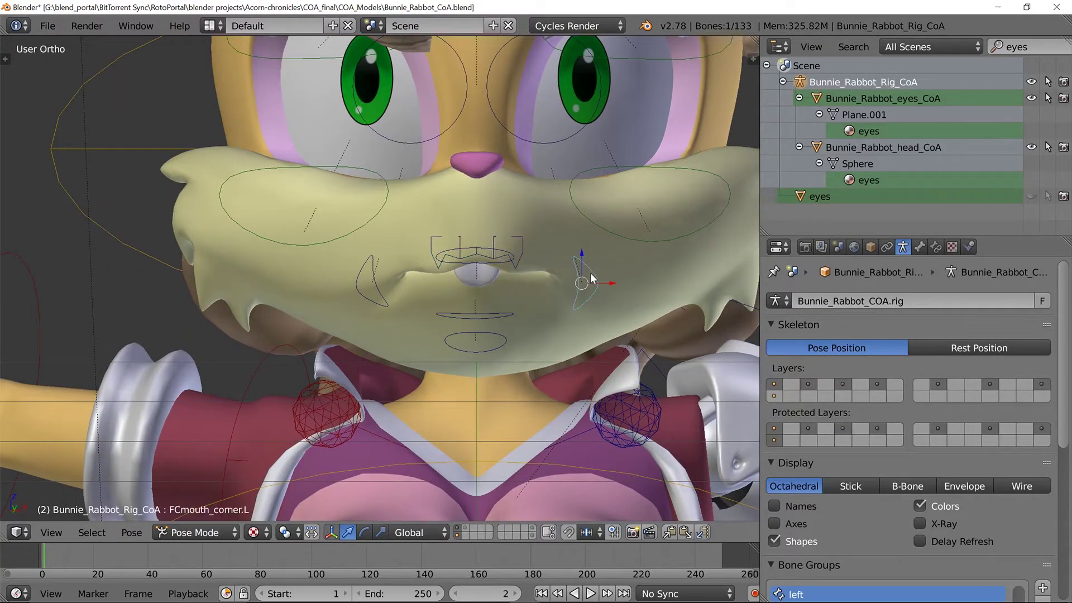
pyautogui.scroll(-7, 282, 307)
pyautogui.moveTo(285, 310); pyautogui.dragTo(290, 316, button='middle')
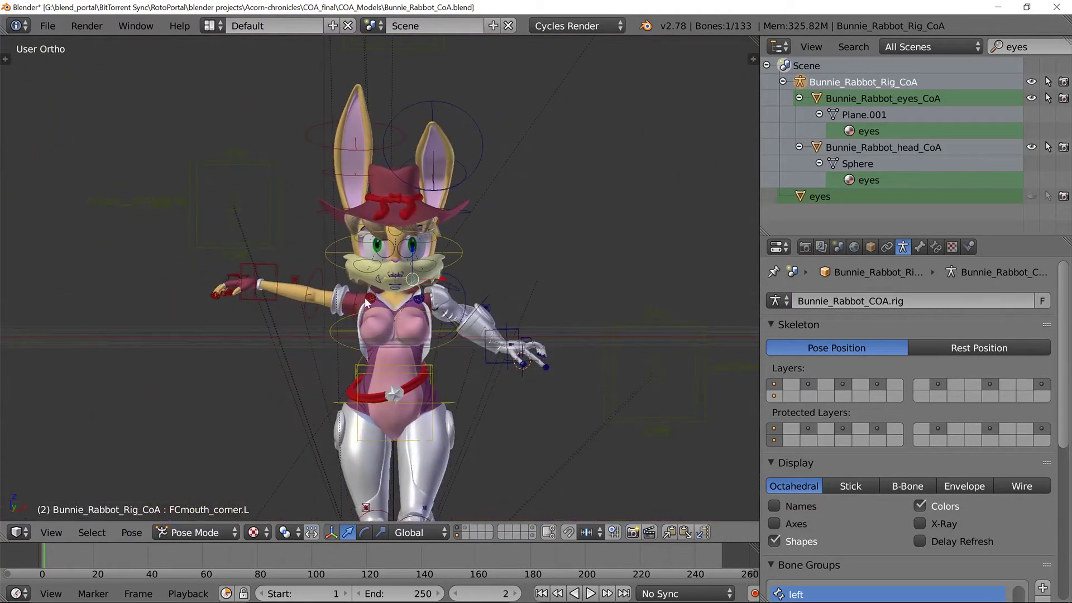
# Select all visible controls of the rig and examine the posed character from the front and the side.
pyautogui.press('a')
pyautogui.press('a')
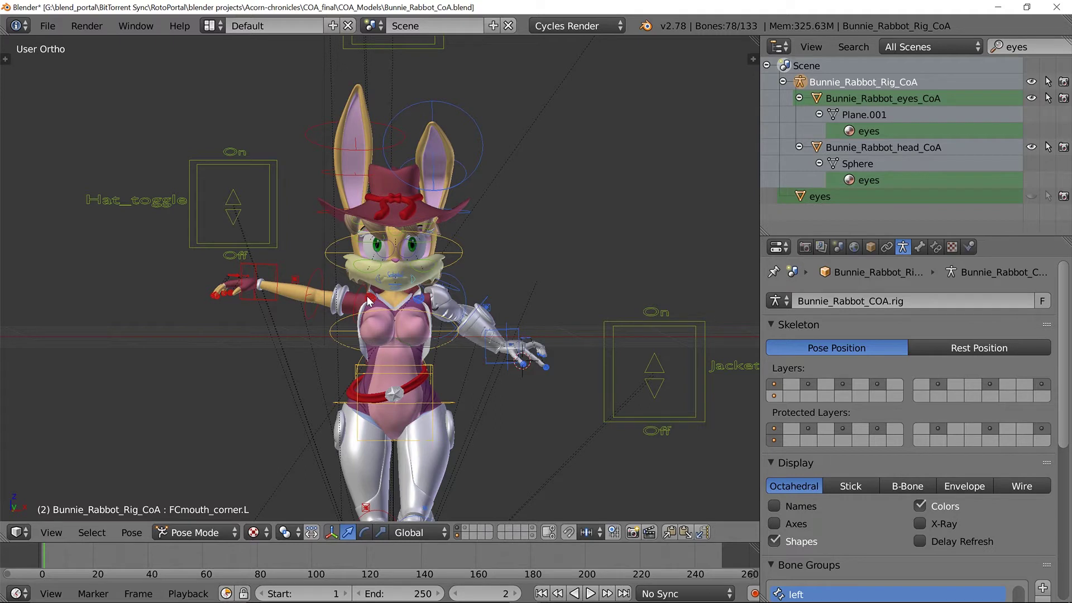
pyautogui.rightClick(369, 301)
pyautogui.scroll(-2, 330, 263)
pyautogui.keyDown('shift'); pyautogui.scroll(-4, 359, 268); pyautogui.keyUp('shift')
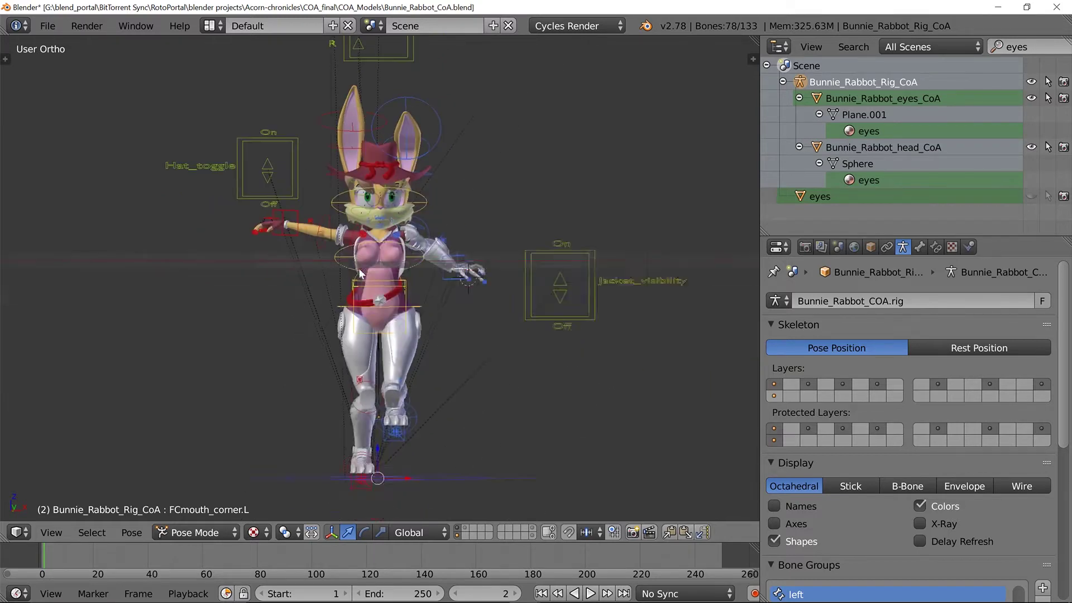
pyautogui.moveTo(406, 255); pyautogui.dragTo(435, 294, button='middle')
pyautogui.scroll(4, 442, 319)
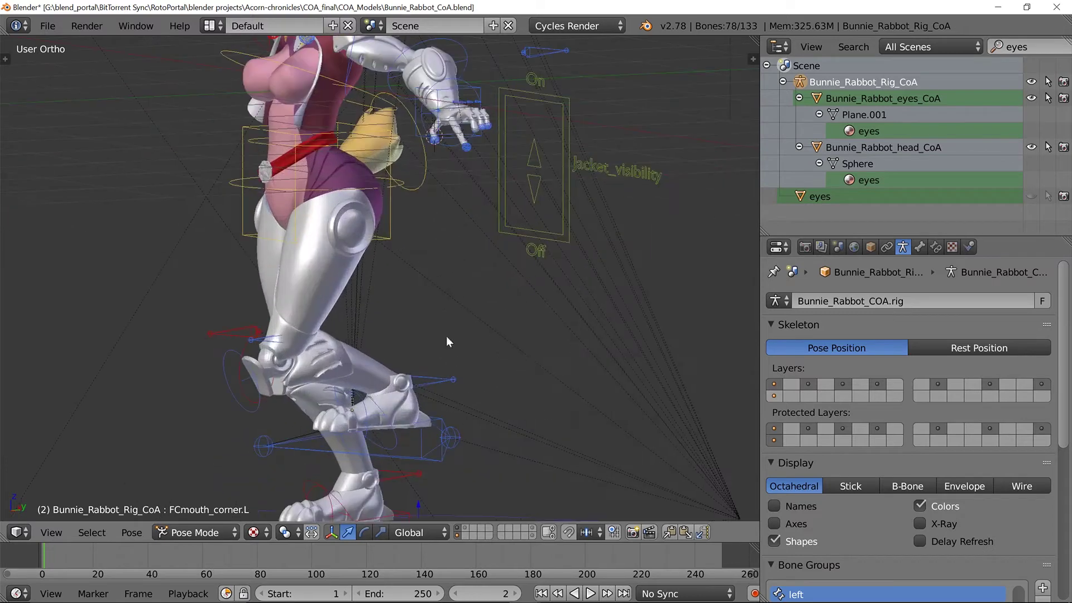
pyautogui.scroll(-1, 450, 341)
pyautogui.keyDown('shift'); pyautogui.scroll(-4, 469, 343); pyautogui.keyUp('shift')
pyautogui.moveTo(493, 351); pyautogui.dragTo(474, 390, button='middle')
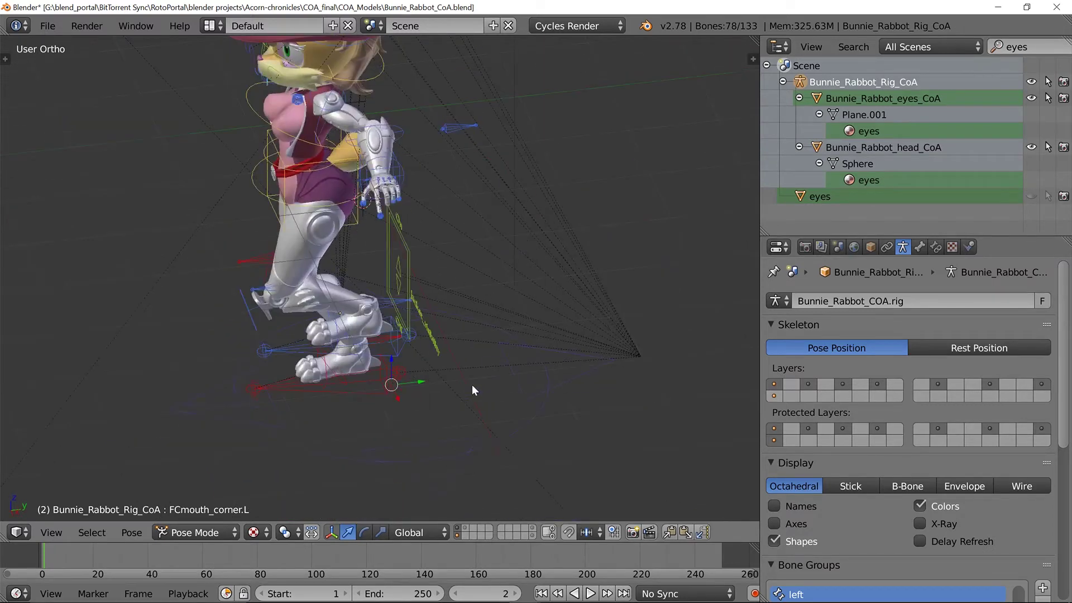
# Try to move the whole character about 1.5 units along global Y with the root bone.
pyautogui.rightClick(509, 433)
pyautogui.press('g')
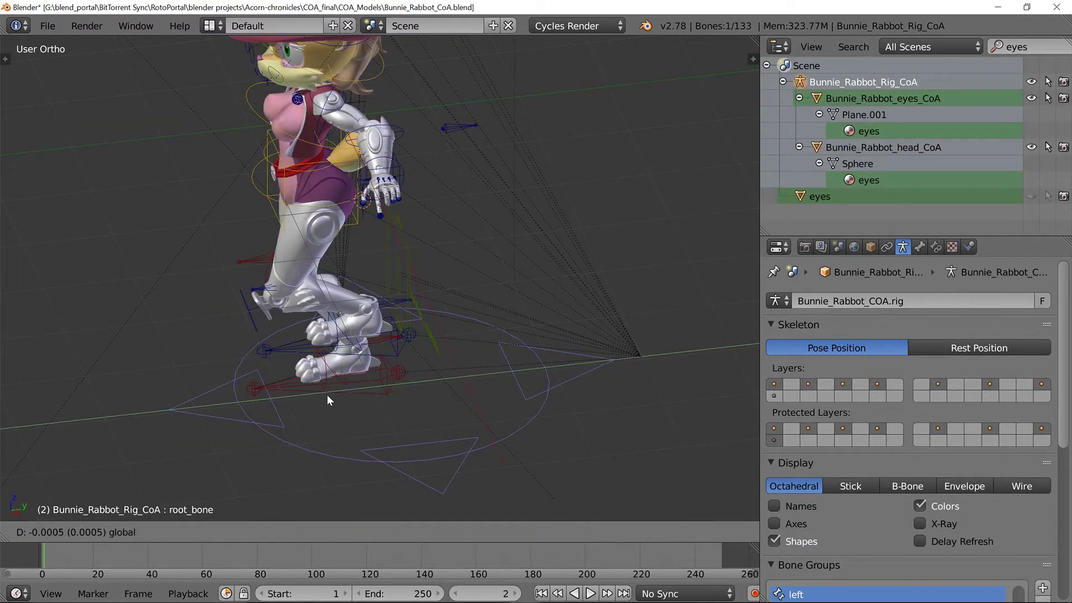
pyautogui.press('y')
pyautogui.moveTo(416, 394); pyautogui.dragTo(567, 371)
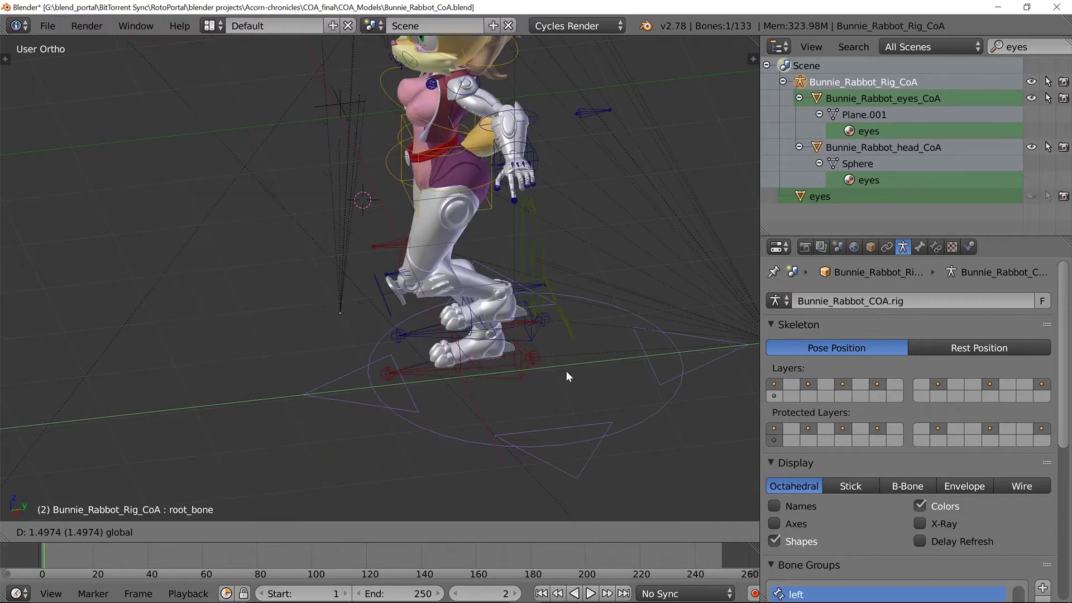
pyautogui.rightClick(566, 371)
# Try to raise the whole character along global Z with the root bone.
pyautogui.moveTo(420, 444); pyautogui.dragTo(428, 370, button='middle')
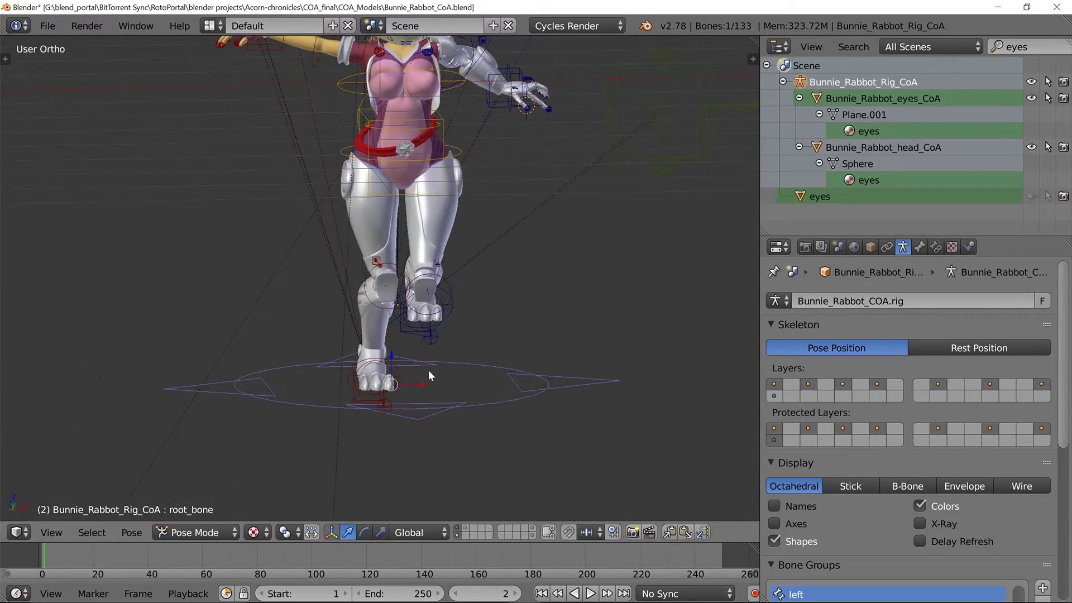
pyautogui.press('g')
pyautogui.press('z')
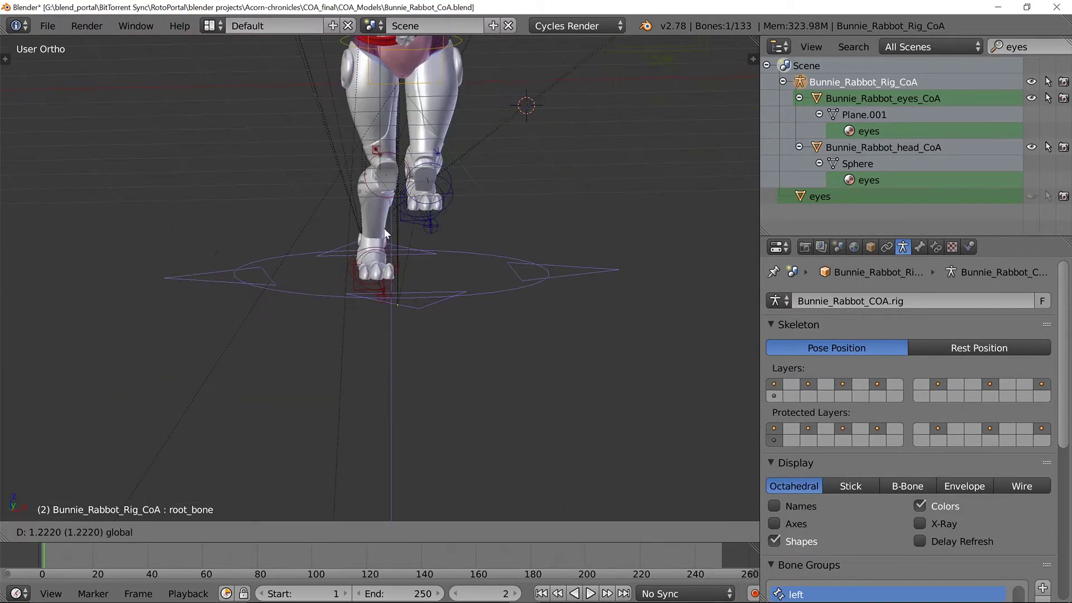
pyautogui.rightClick(418, 501)
pyautogui.scroll(5, 495, 246)
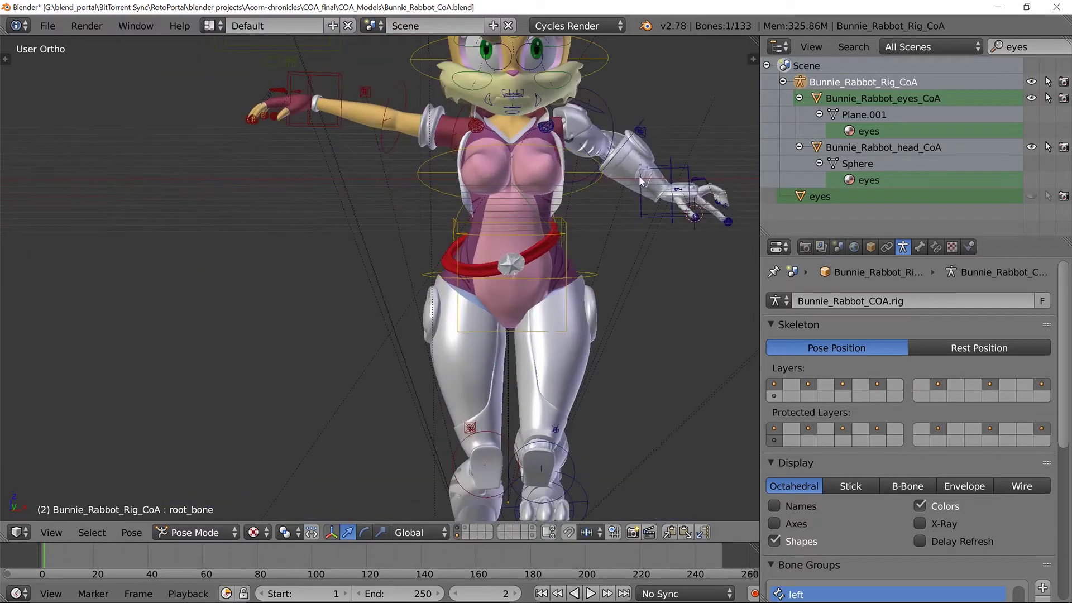
pyautogui.moveTo(523, 188); pyautogui.dragTo(465, 189, button='middle')
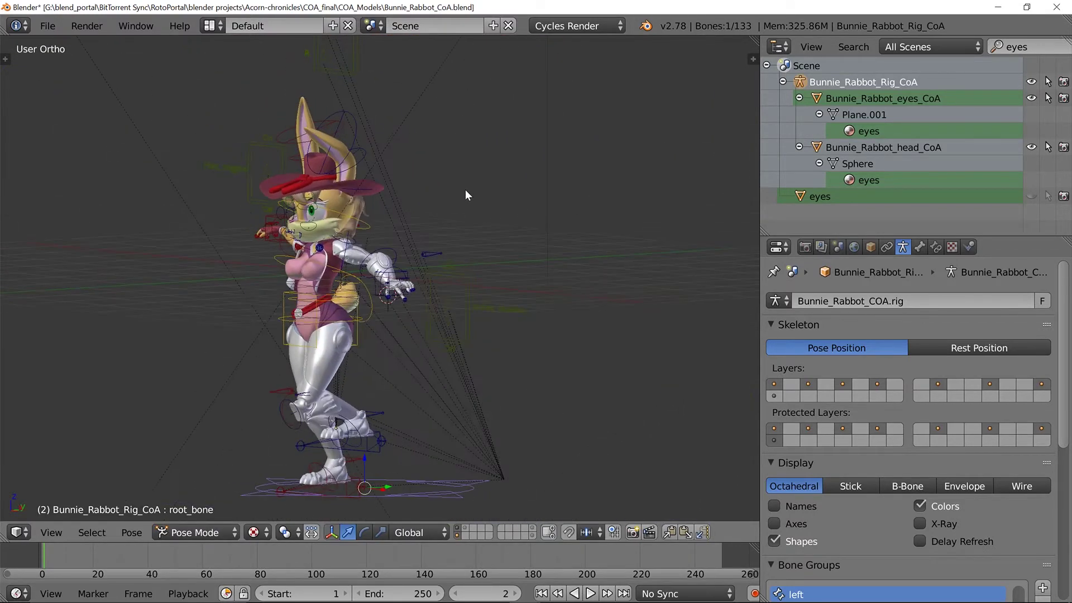
pyautogui.scroll(2, 484, 256)
pyautogui.moveTo(336, 255); pyautogui.dragTo(387, 250, button='middle')
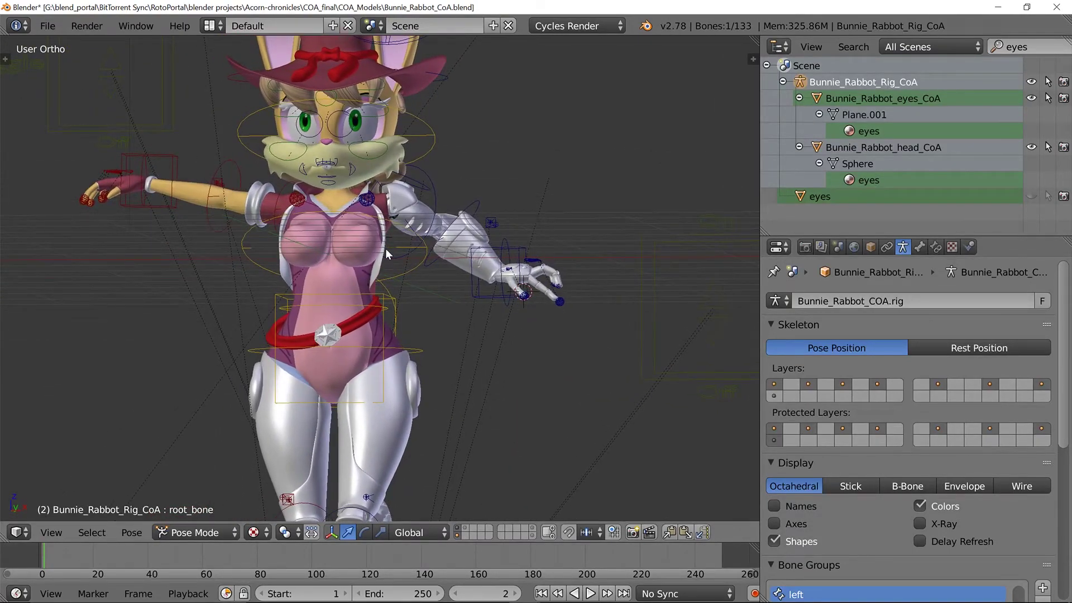
pyautogui.scroll(-2, 403, 220)
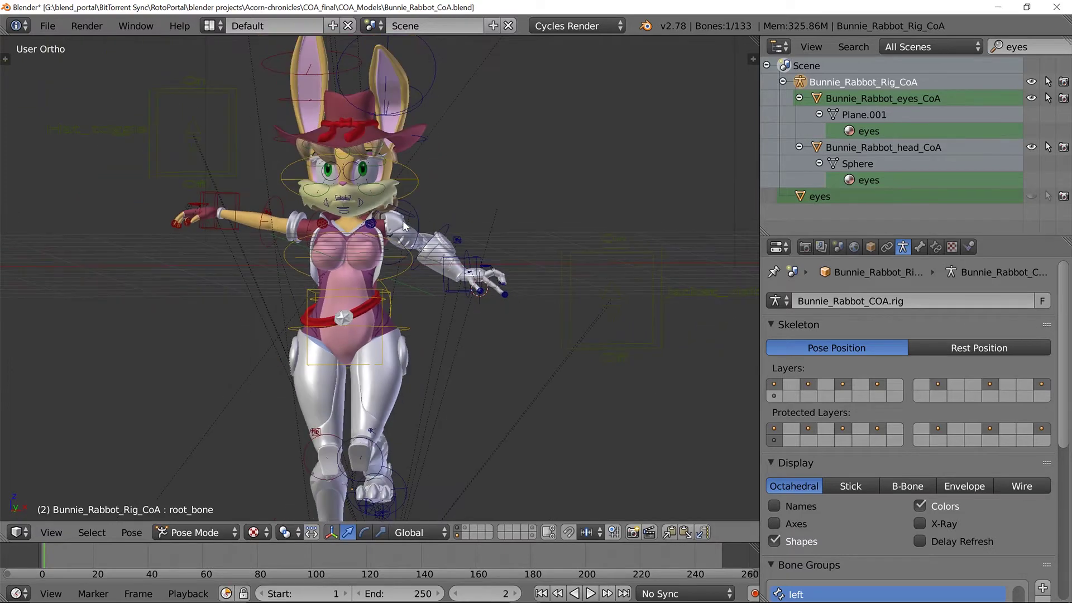
# Switch to the Nicole_The_Hololynx_COA.blend window, show the layer holding the rig controls and put the rig in Pose Mode.
pyautogui.click(998, 7)
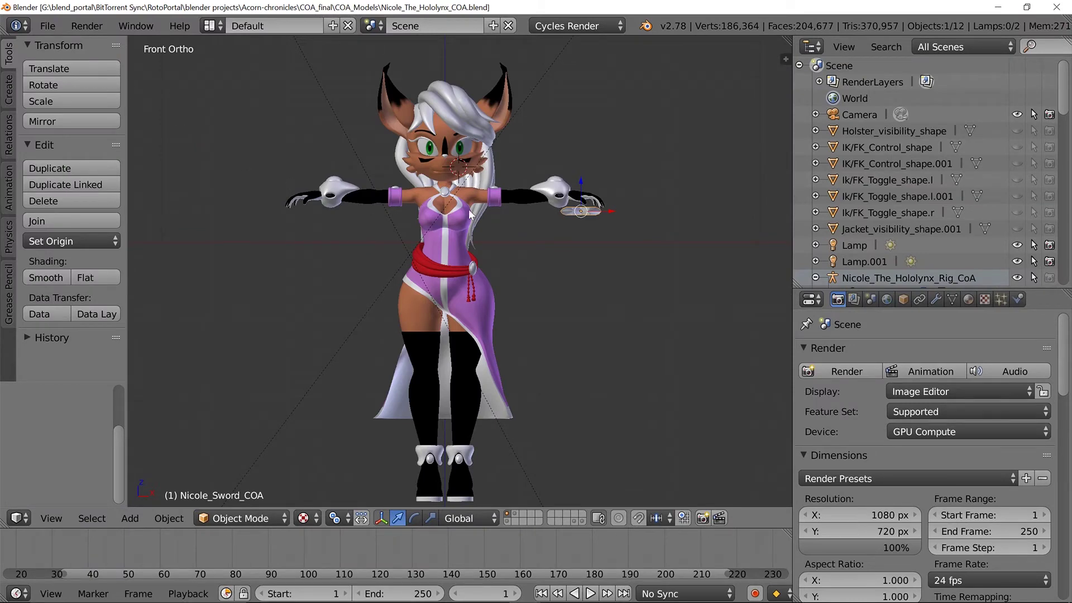
pyautogui.keyDown('shift'); pyautogui.click(507, 522); pyautogui.keyUp('shift')
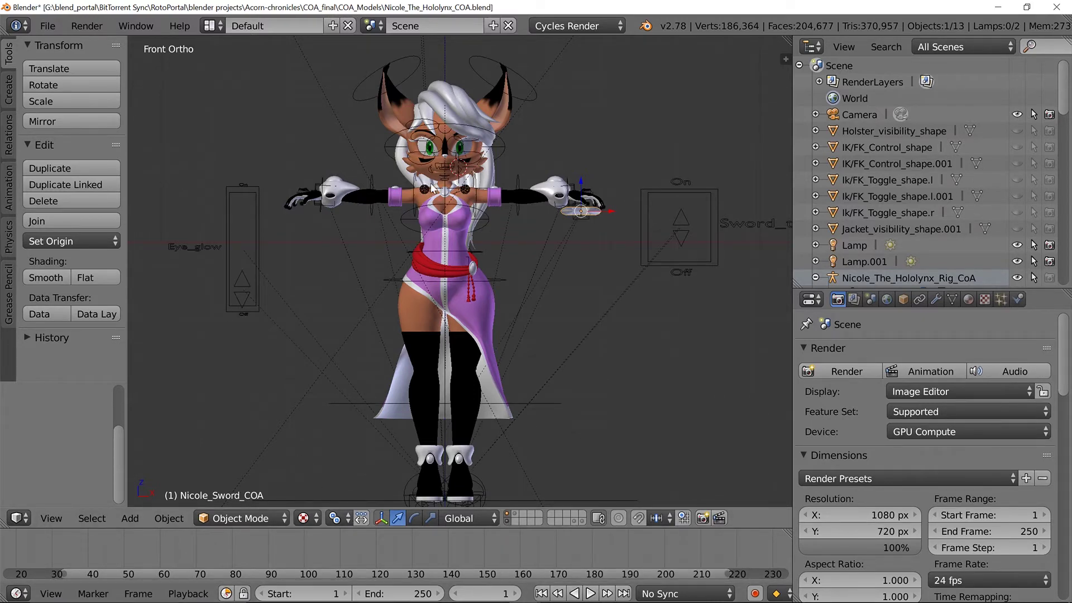
pyautogui.scroll(3, 452, 169)
pyautogui.scroll(-3, 455, 171)
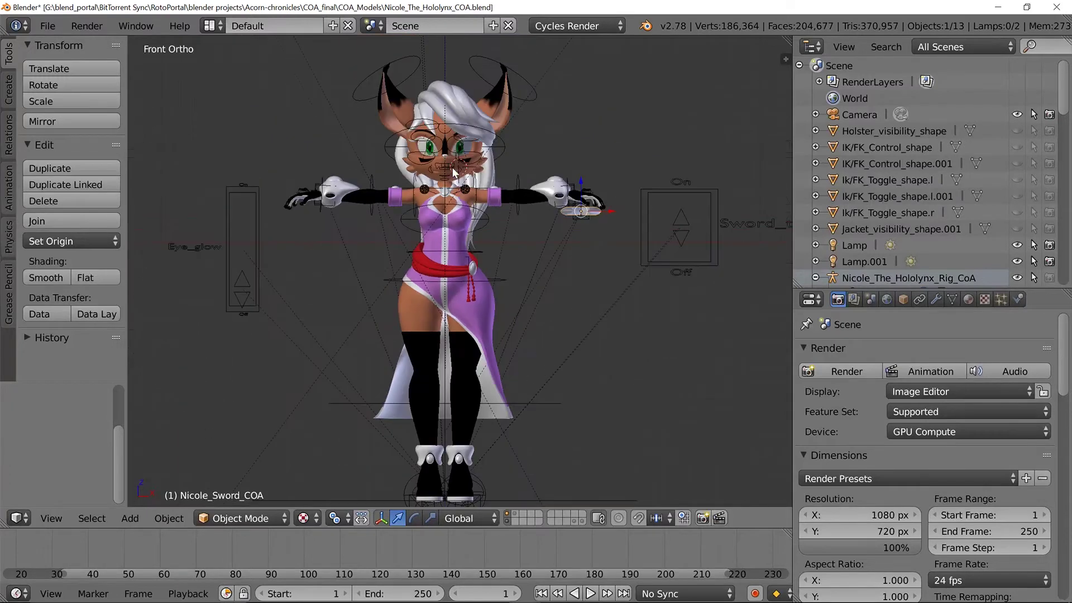
pyautogui.rightClick(229, 200)
pyautogui.hotkey('ctrl', 'Tab')
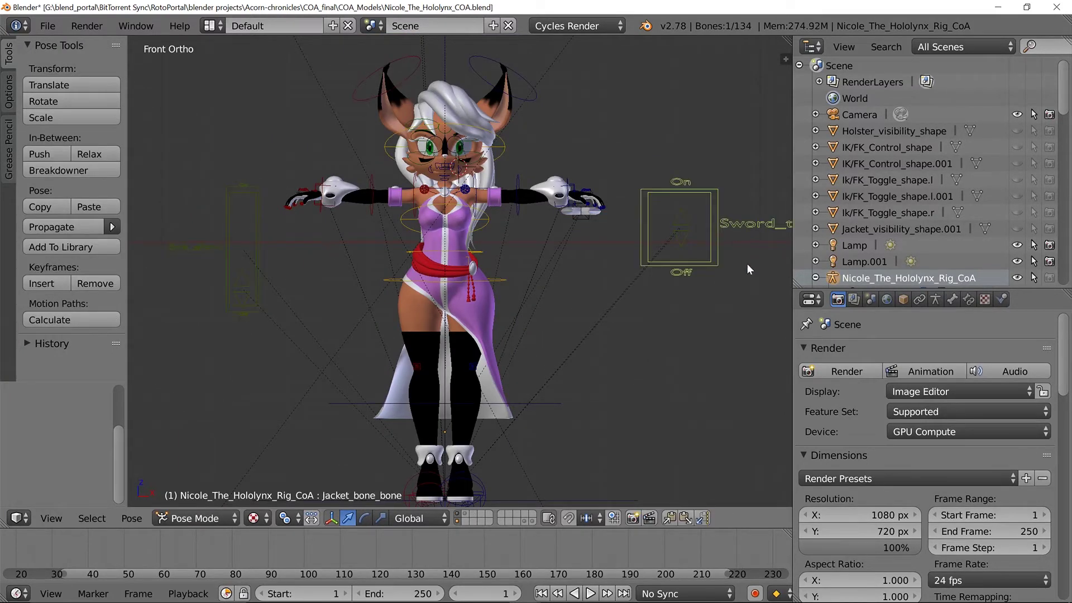
# Try to toggle the sword off by lowering the Sword_toggle control along global Z.
pyautogui.keyDown('shift'); pyautogui.moveTo(747, 264); pyautogui.dragTo(692, 255, button='middle'); pyautogui.keyUp('shift')
pyautogui.rightClick(652, 249)
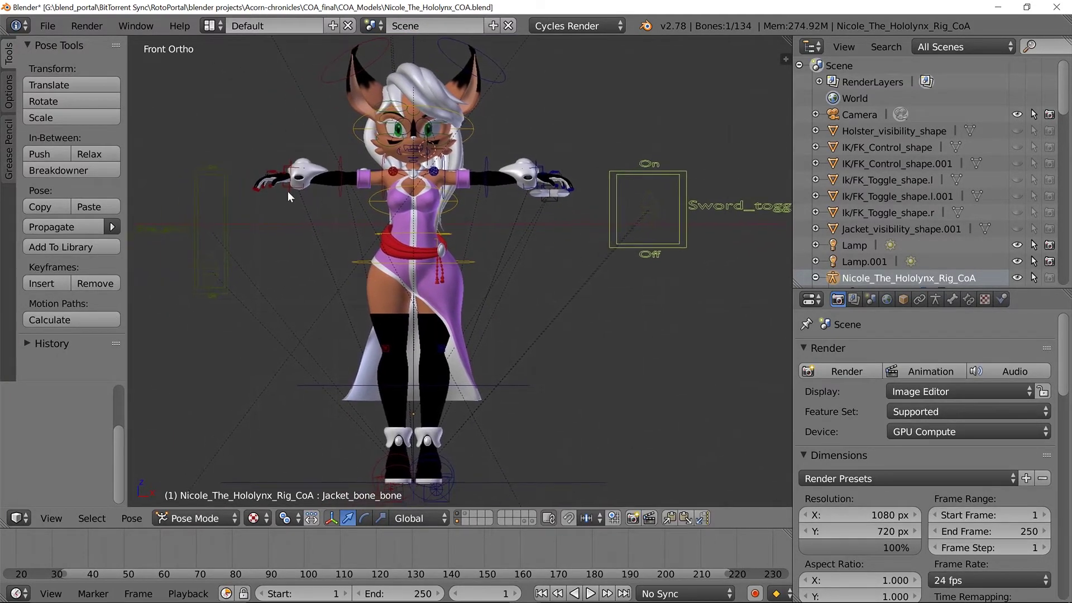
pyautogui.keyDown('shift'); pyautogui.moveTo(287, 192); pyautogui.dragTo(386, 197, button='middle'); pyautogui.keyUp('shift')
pyautogui.keyDown('shift'); pyautogui.moveTo(573, 243); pyautogui.dragTo(517, 262, button='middle'); pyautogui.keyUp('shift')
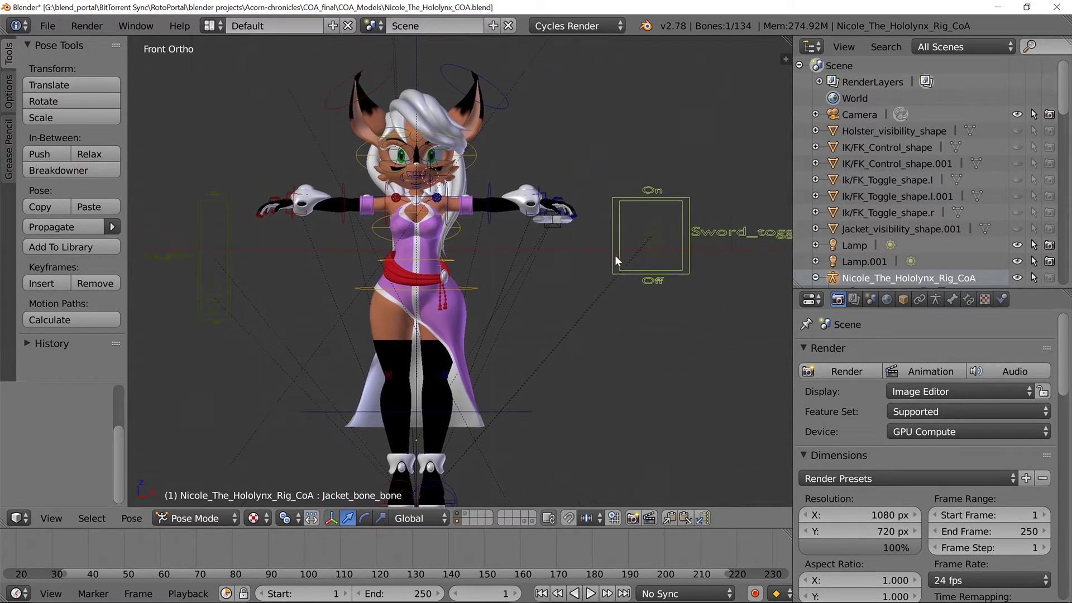
pyautogui.rightClick(649, 231)
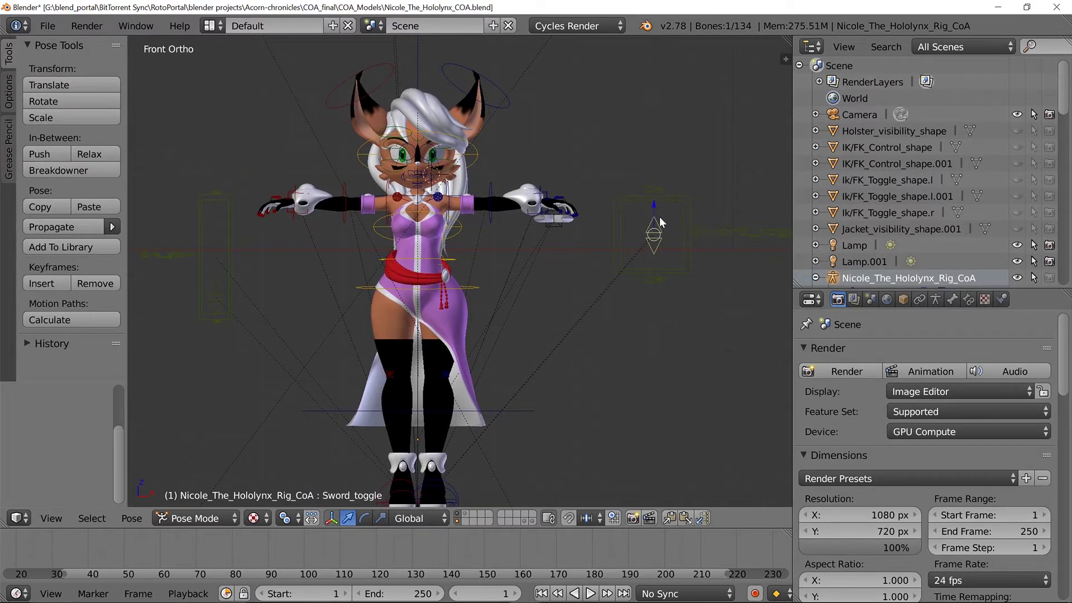
pyautogui.press('g')
pyautogui.press('z')
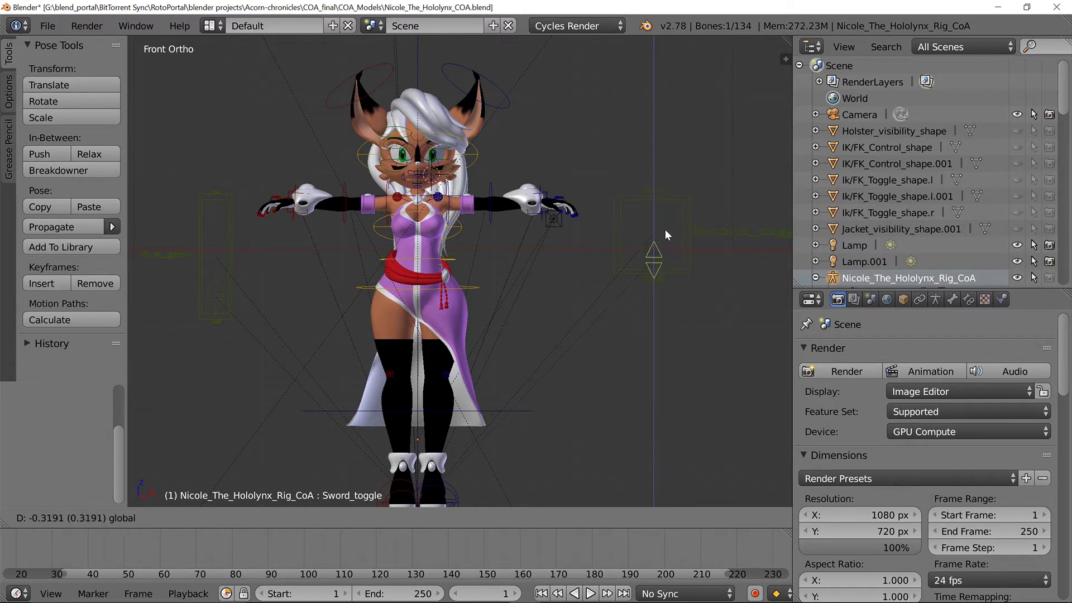
pyautogui.press('Escape')
# Raise the eye_glow_control slider about 1.62 units along global Z.
pyautogui.rightClick(210, 289)
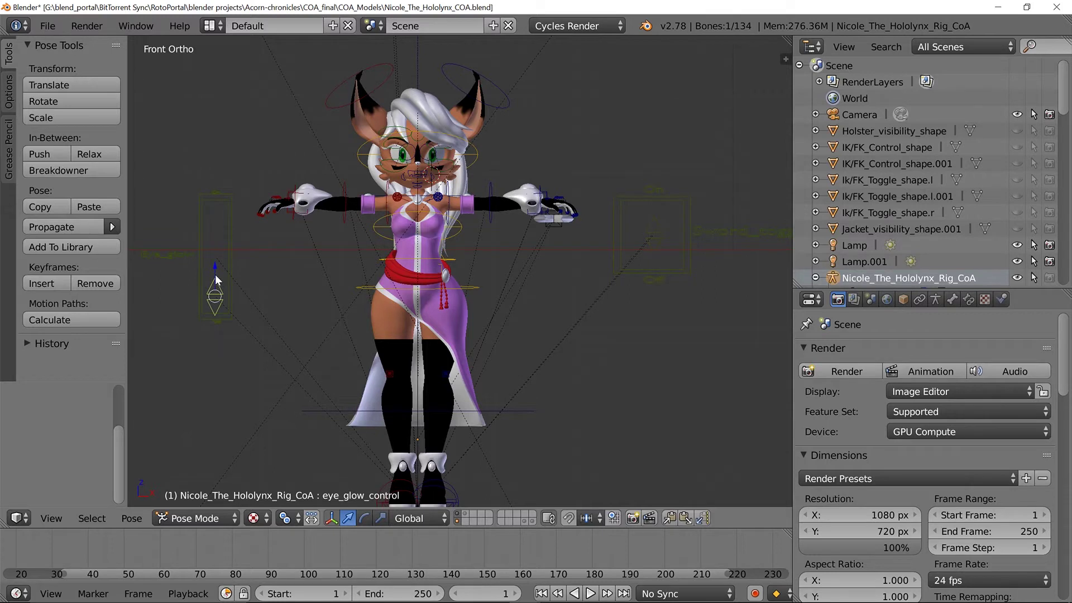
pyautogui.press('g')
pyautogui.press('z')
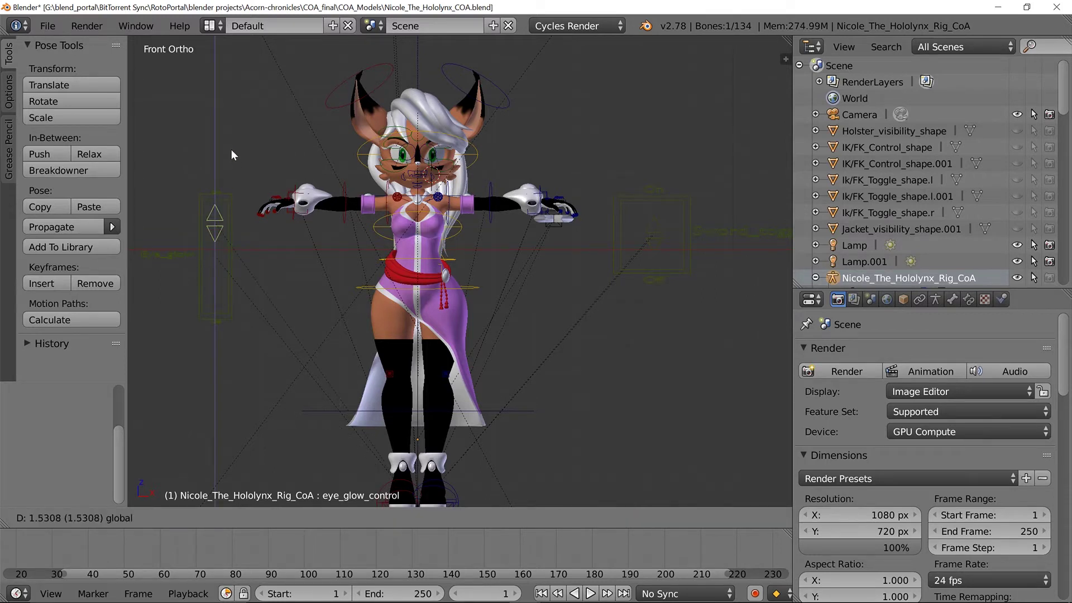
pyautogui.click(394, 504)
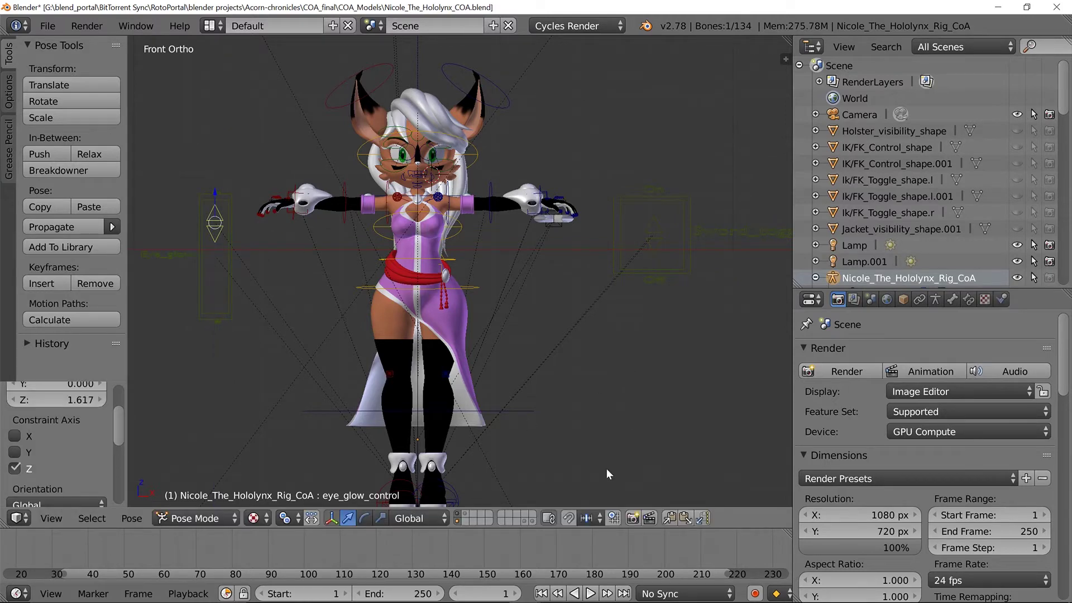
# Set the viewport shading to Rendered and examine the eye glow on the face up close and from an angle.
pyautogui.click(254, 519)
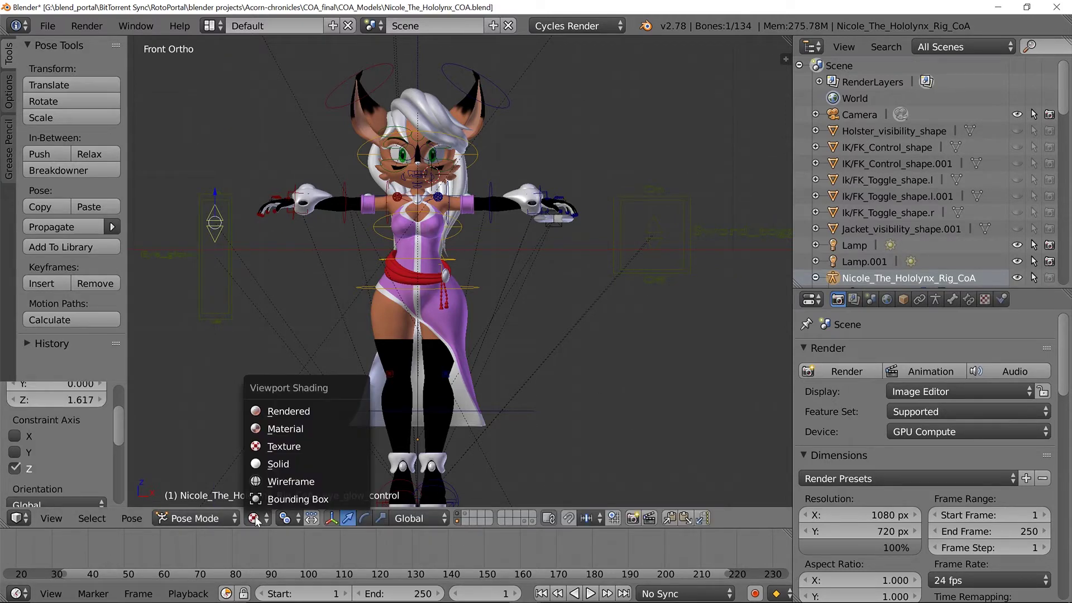
pyautogui.click(321, 413)
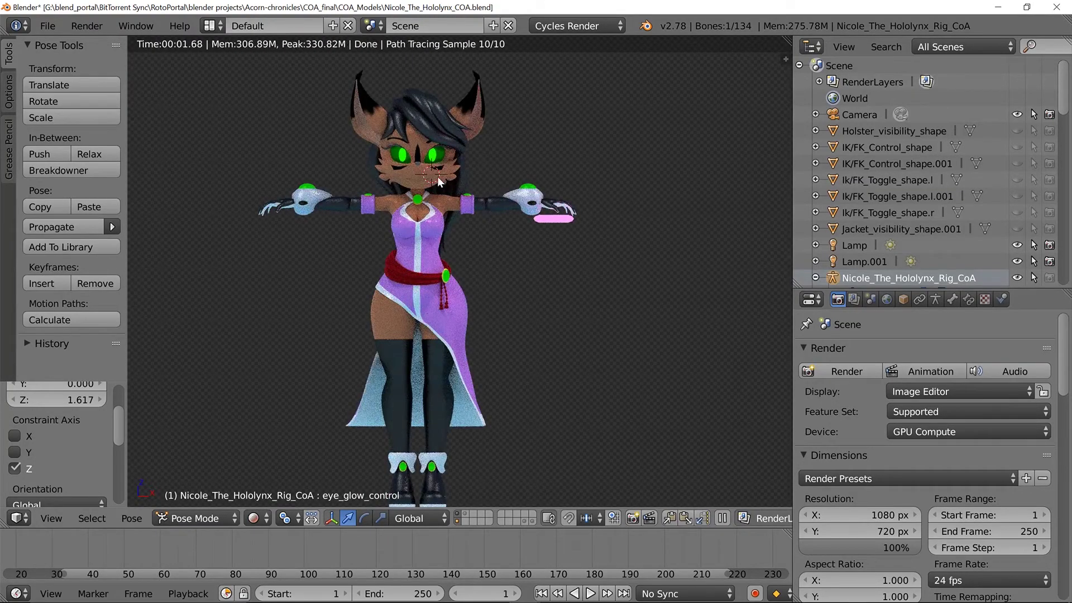
pyautogui.scroll(2, 453, 182)
pyautogui.scroll(4, 460, 324)
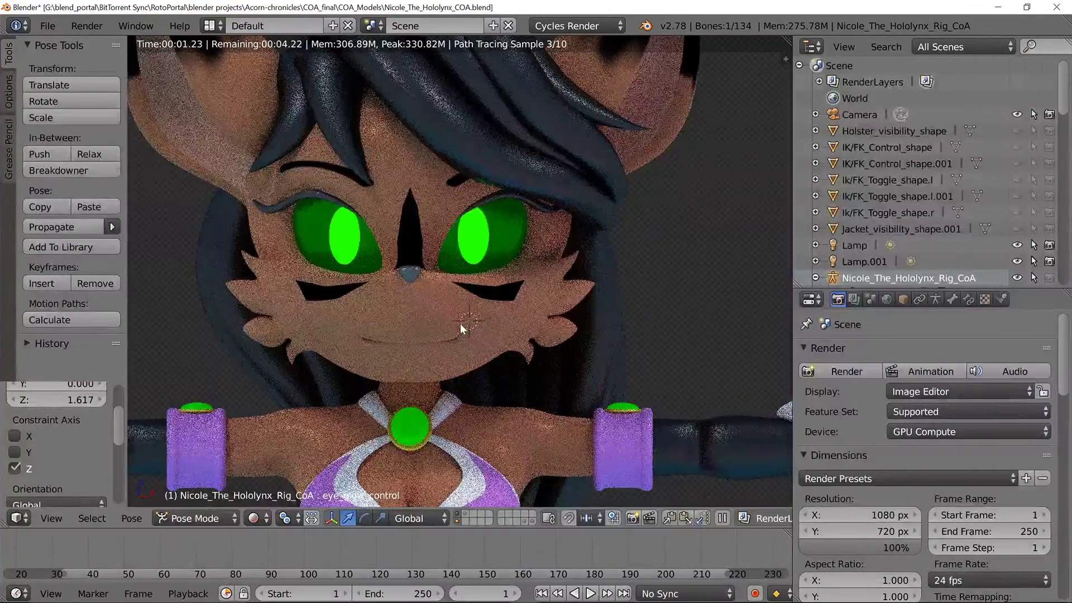
pyautogui.scroll(-4, 460, 323)
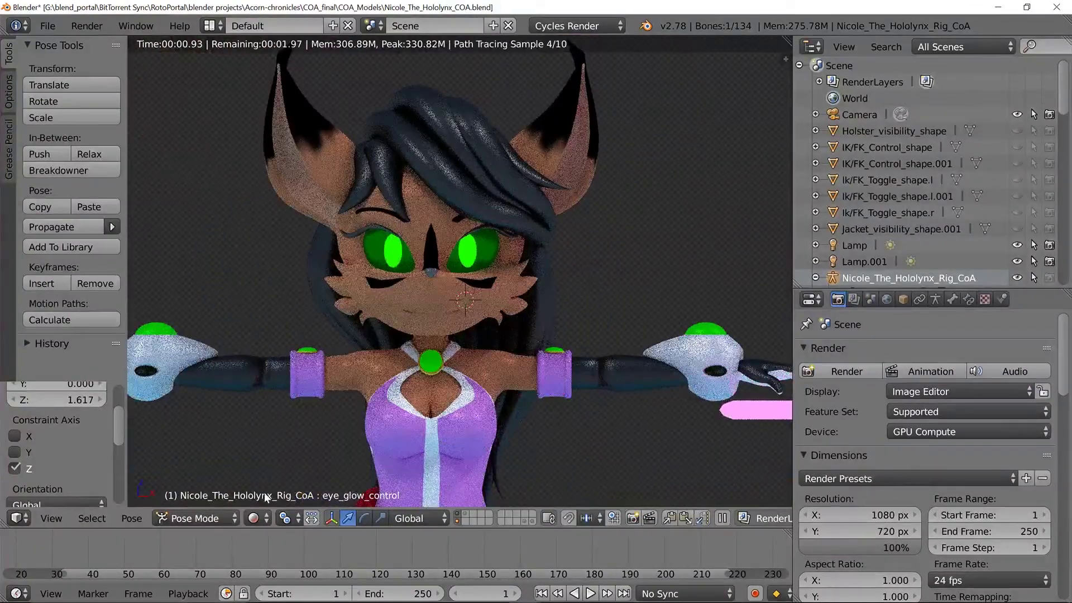
pyautogui.moveTo(369, 314)
pyautogui.mouseDown(button='middle')
pyautogui.moveTo(447, 365)
pyautogui.moveTo(492, 345)
pyautogui.mouseUp(button='middle')
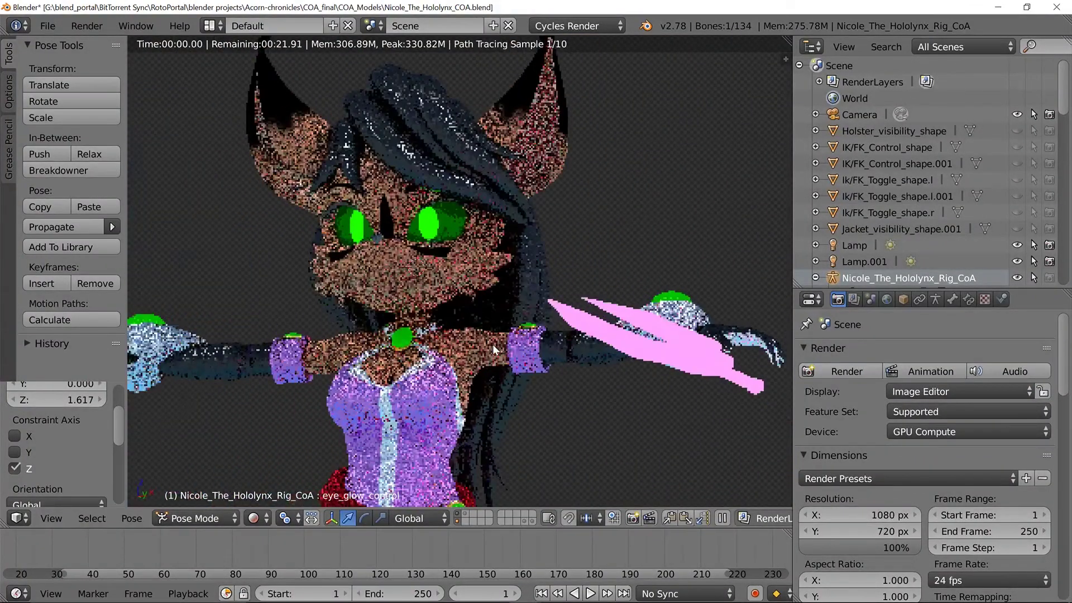
# Return the viewport shading to Texture.
pyautogui.click(254, 518)
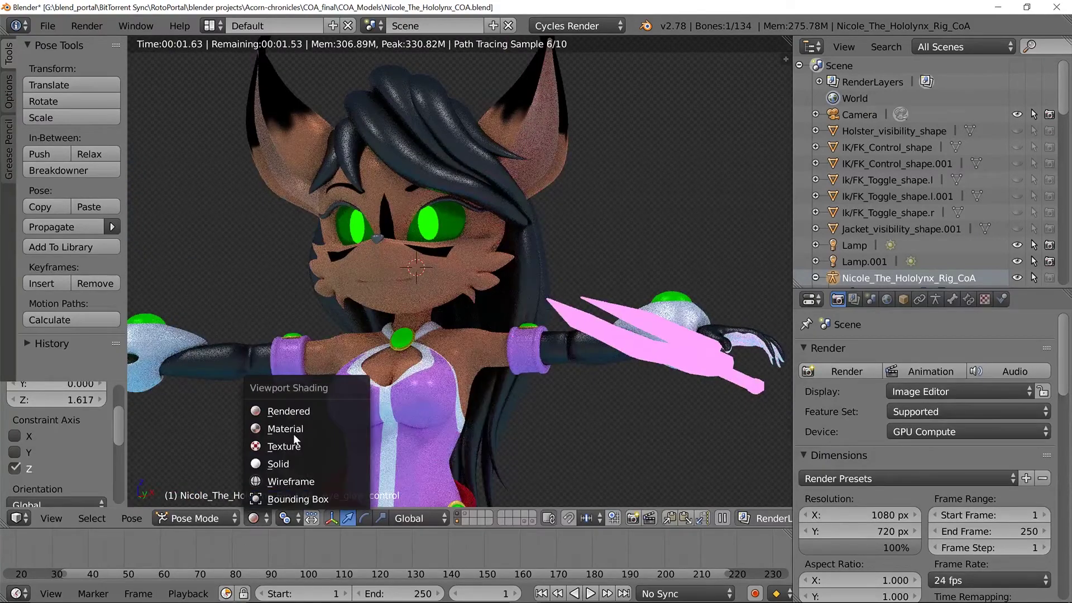
pyautogui.click(285, 446)
pyautogui.scroll(-4, 399, 362)
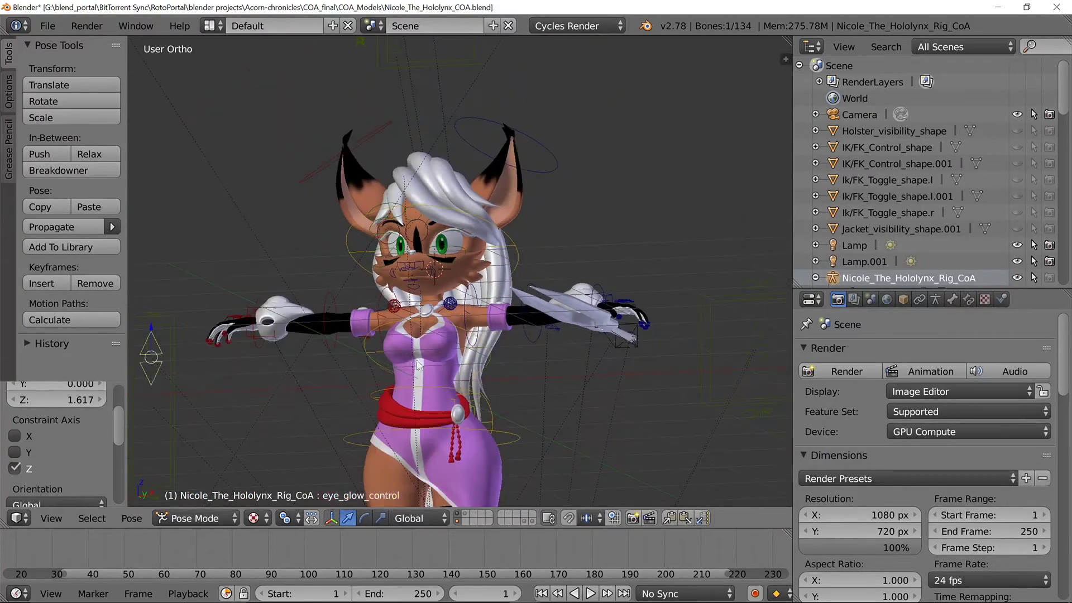
# Select the left ear control and turn the ear about global Z.
pyautogui.keyDown('shift'); pyautogui.moveTo(453, 425); pyautogui.dragTo(417, 359, button='middle'); pyautogui.keyUp('shift')
pyautogui.rightClick(529, 128)
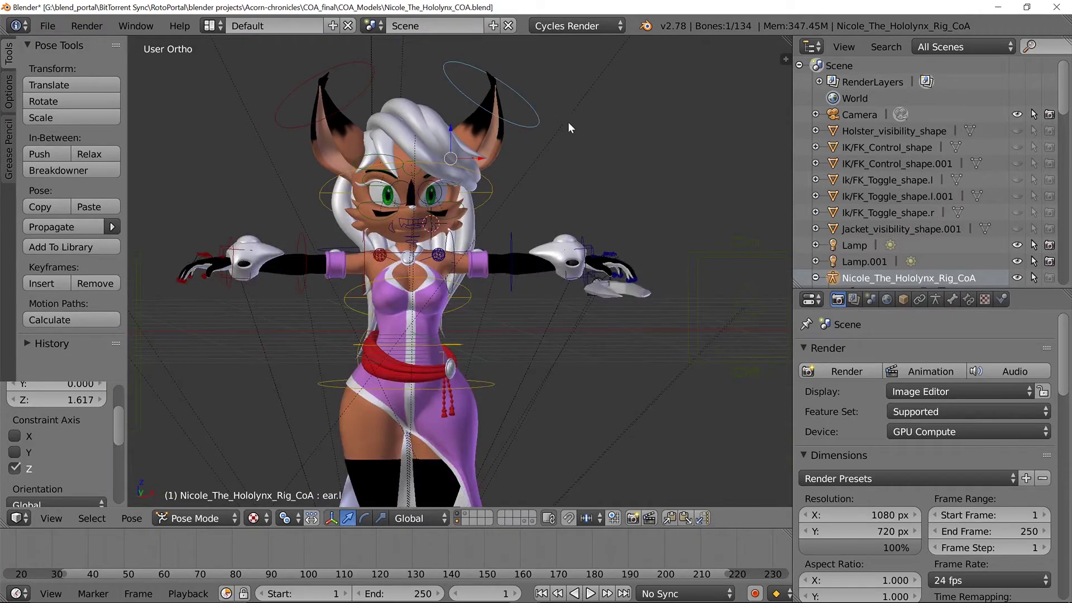
pyautogui.keyDown('shift'); pyautogui.moveTo(557, 119); pyautogui.dragTo(442, 285, button='middle'); pyautogui.keyUp('shift')
pyautogui.scroll(5, 473, 335)
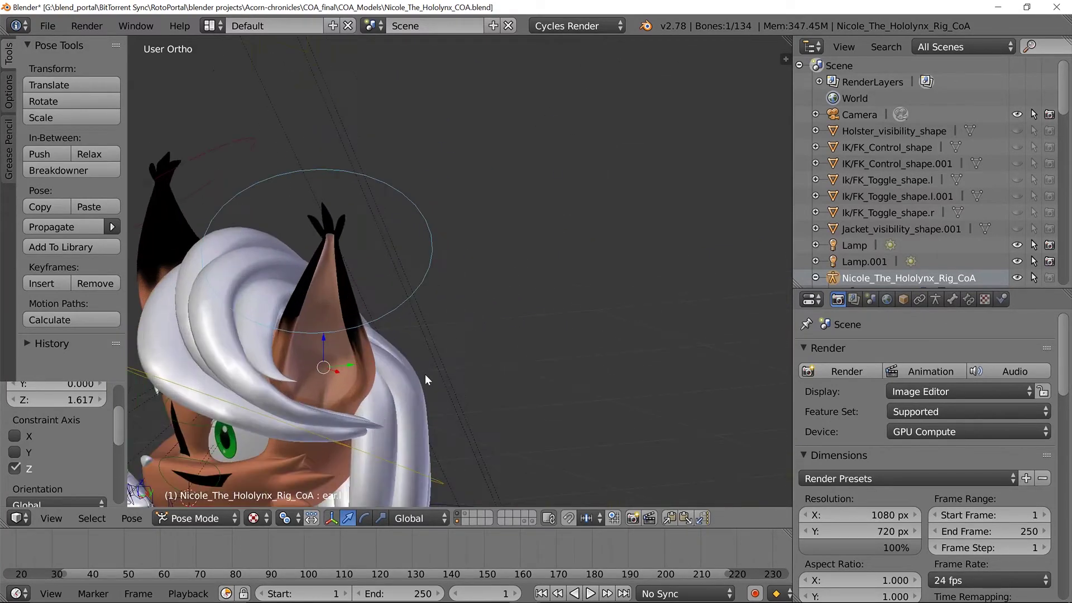
pyautogui.moveTo(425, 379); pyautogui.dragTo(513, 330, button='middle')
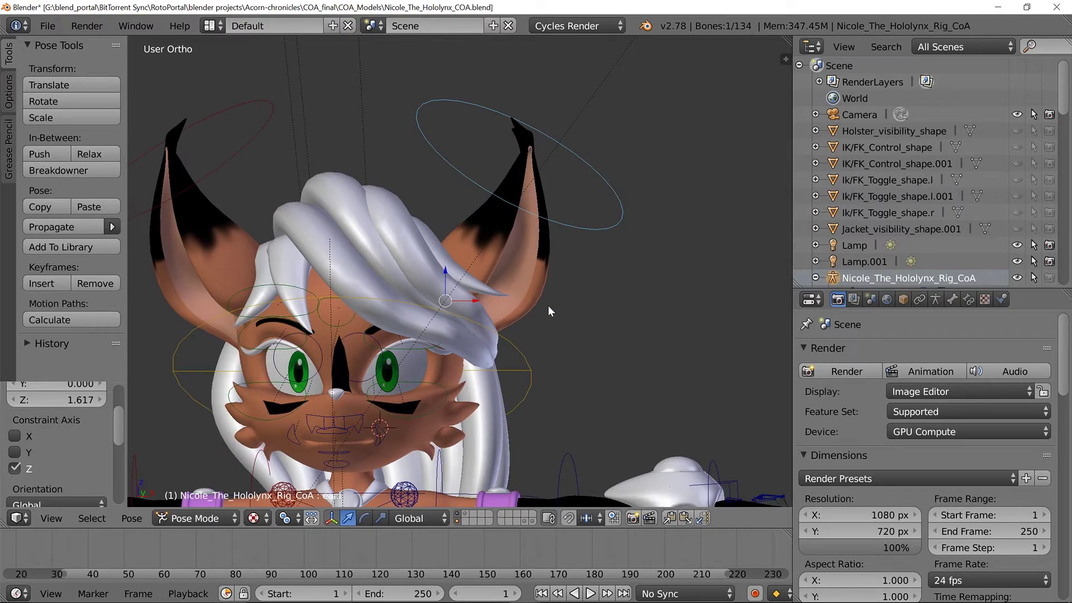
pyautogui.press('r')
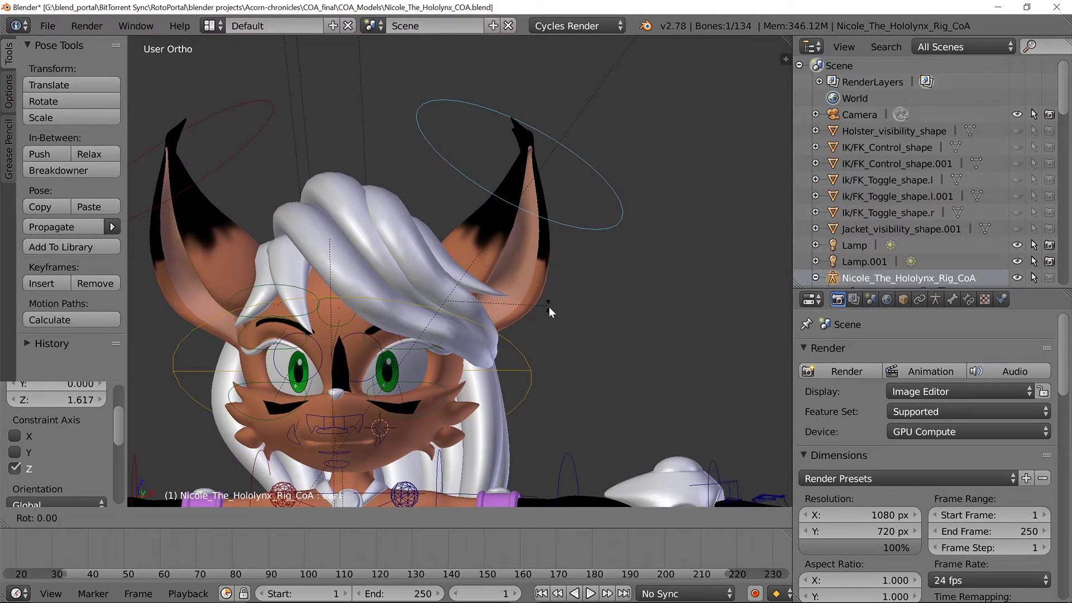
pyautogui.press('x')
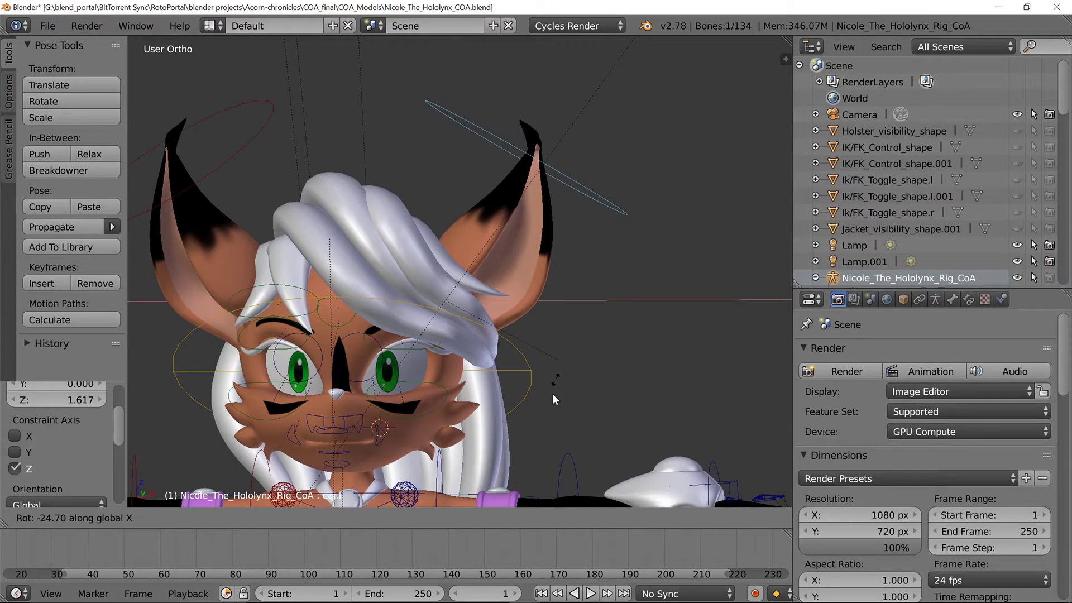
pyautogui.press('z')
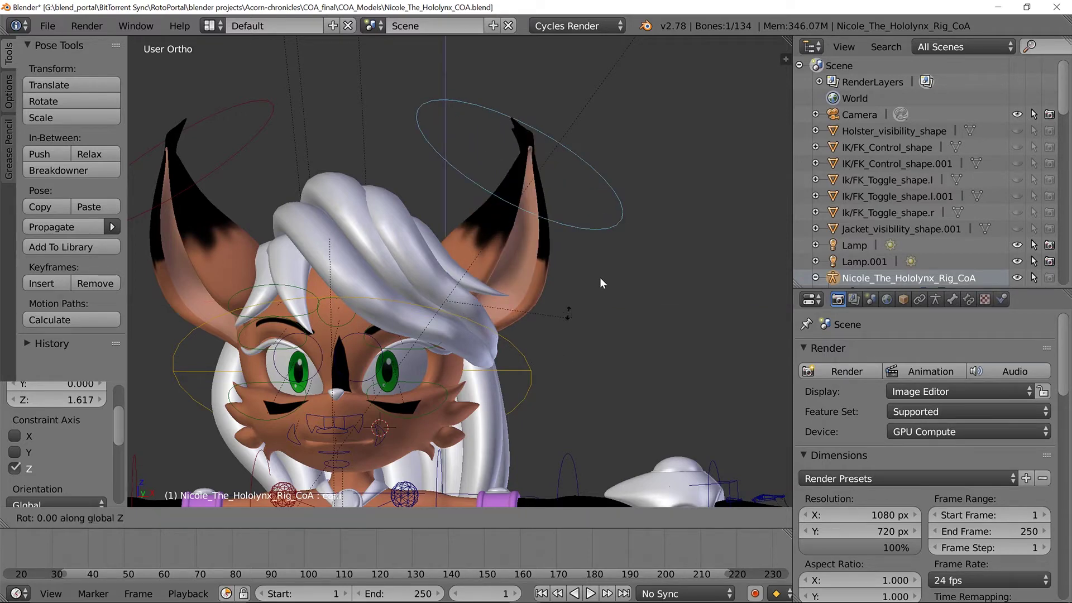
pyautogui.click(519, 455)
pyautogui.press('r')
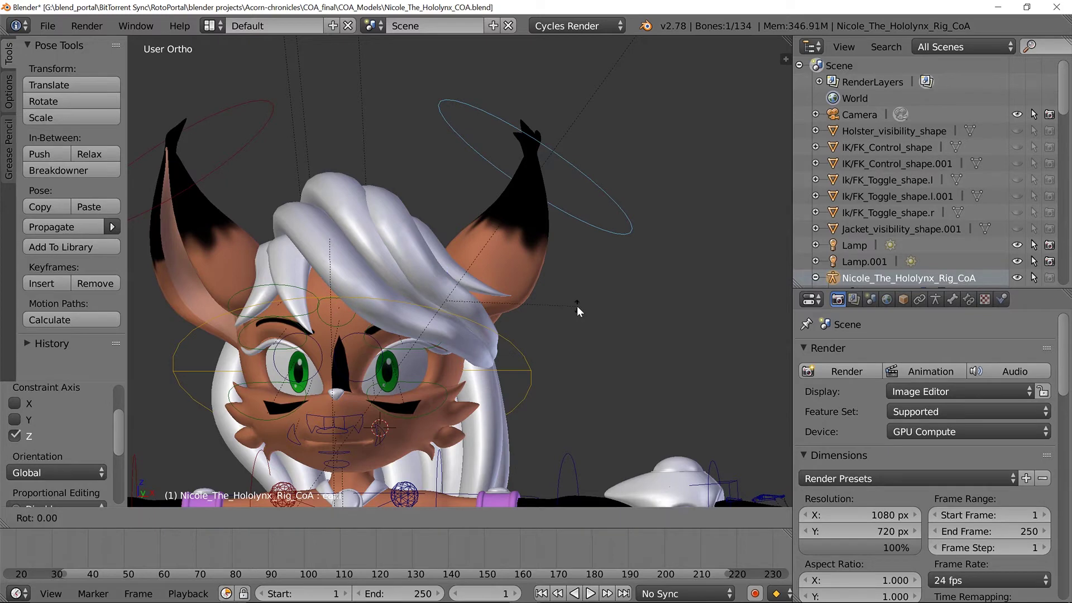
pyautogui.press('z')
pyautogui.press('Escape')
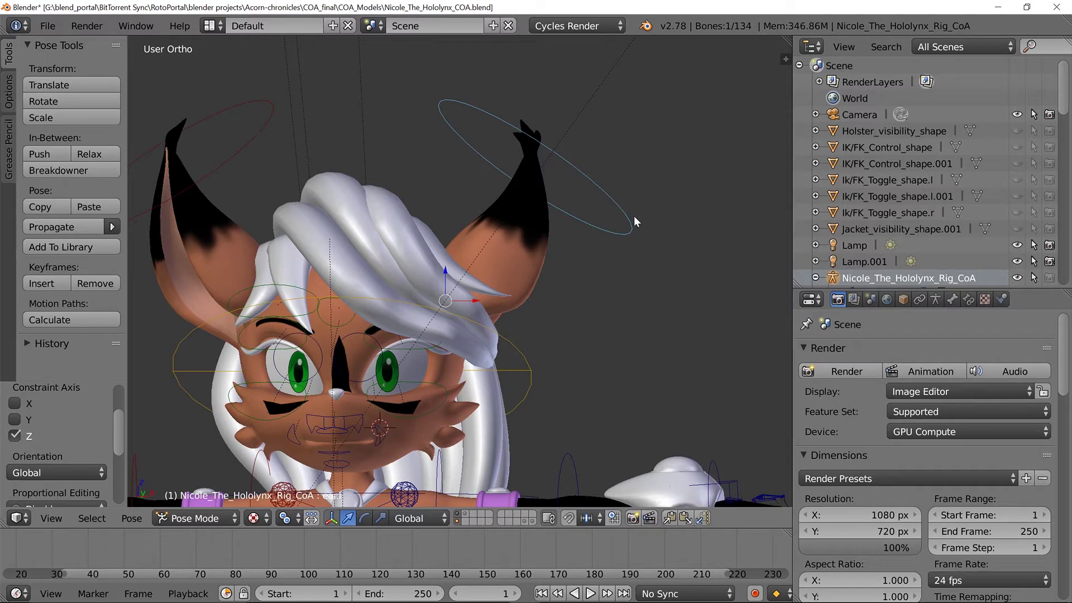
# Rotate the left ear about -28° around global X and mirror its pose onto the right ear.
pyautogui.press('r')
pyautogui.press('x')
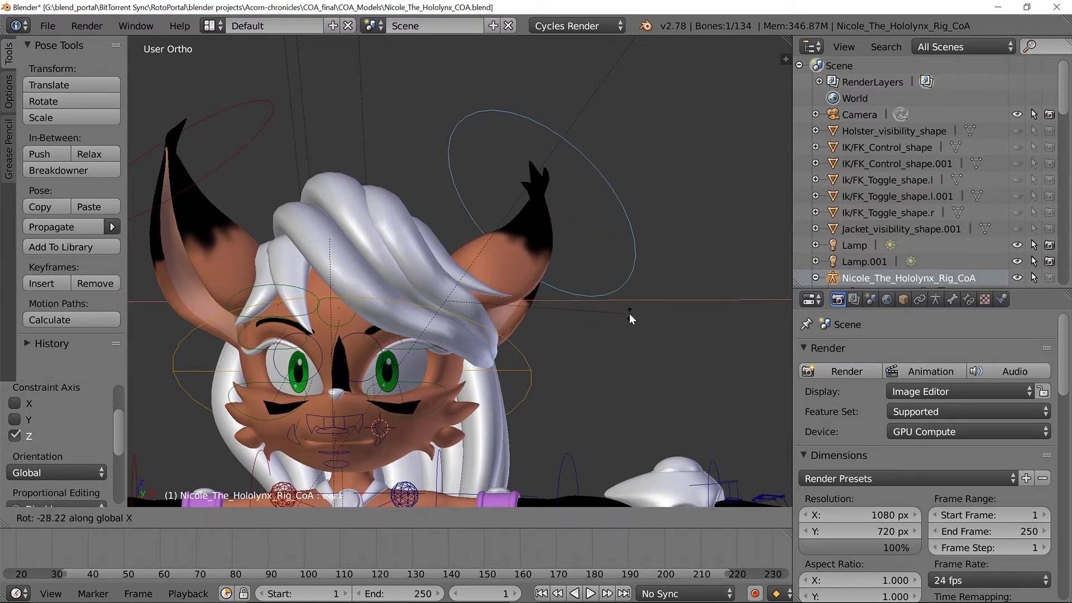
pyautogui.click(465, 215)
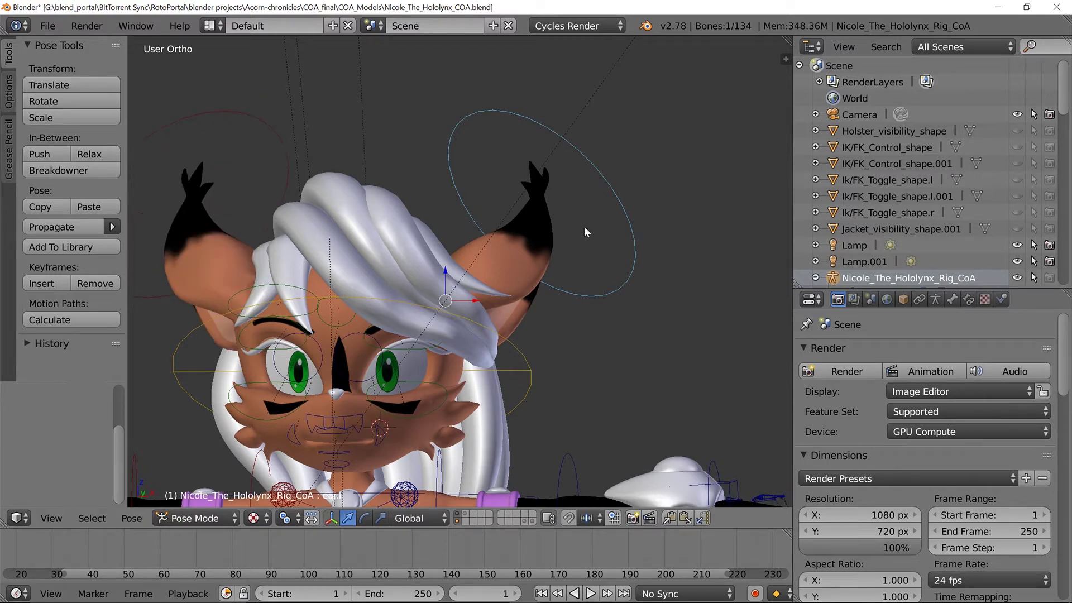
# Select the neck control and tilt the head by rotating it about global X.
pyautogui.moveTo(574, 296); pyautogui.dragTo(517, 297, button='middle')
pyautogui.rightClick(435, 325)
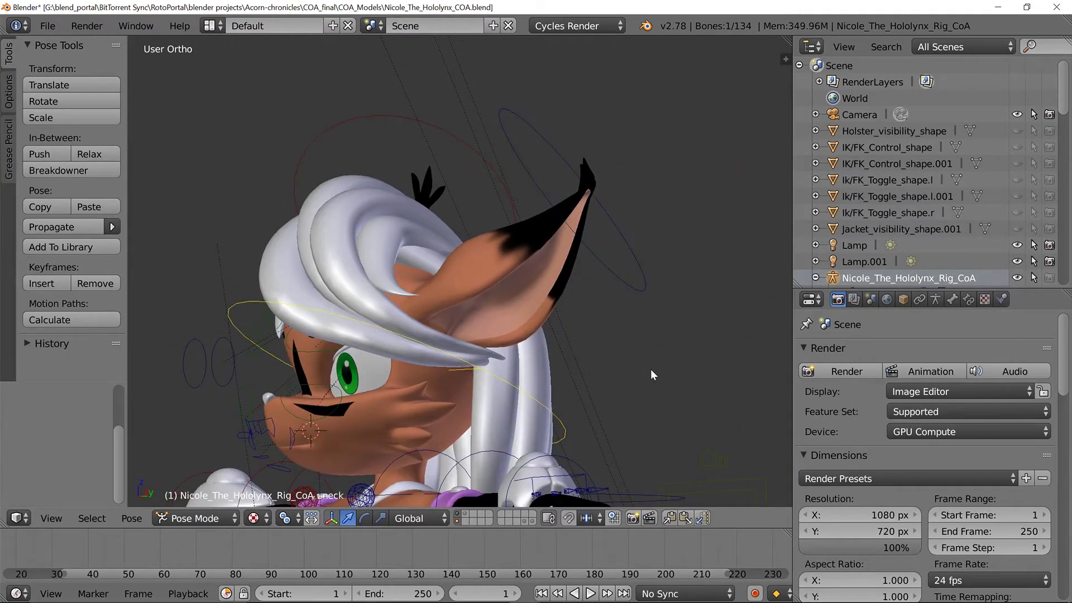
pyautogui.press('r')
pyautogui.press('x')
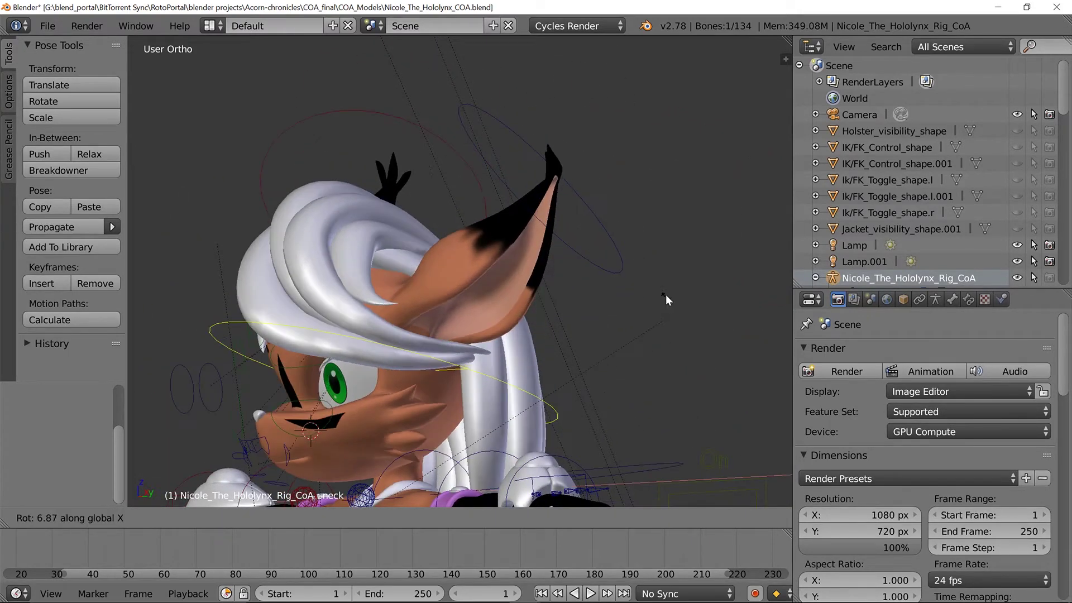
pyautogui.click(658, 296)
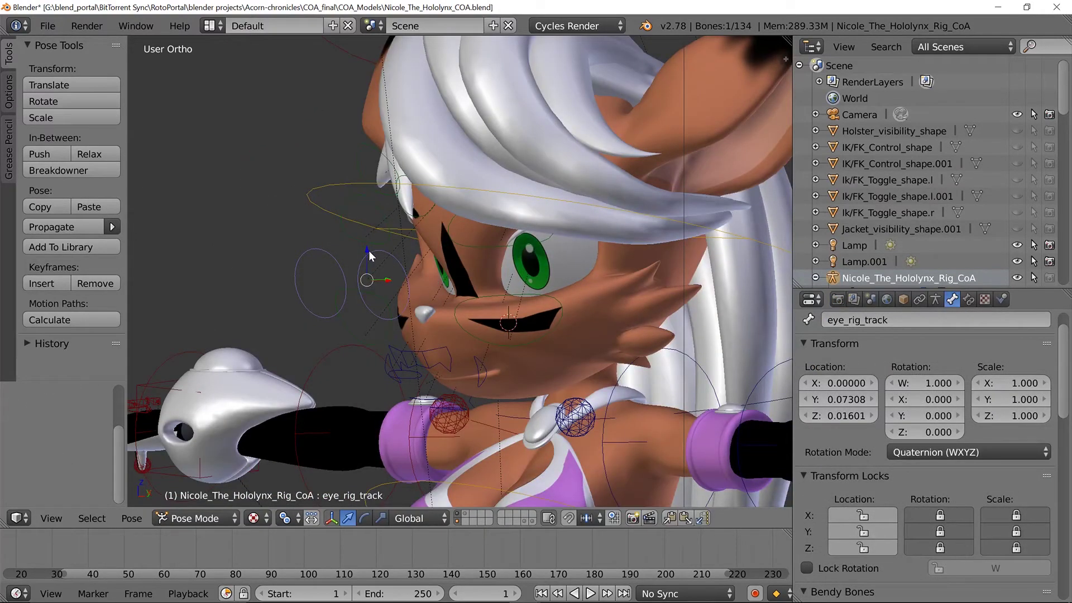
# Raise the eye_rig_track control about 0.11 units along global Z to redirect the gaze.
pyautogui.press('g')
pyautogui.press('z')
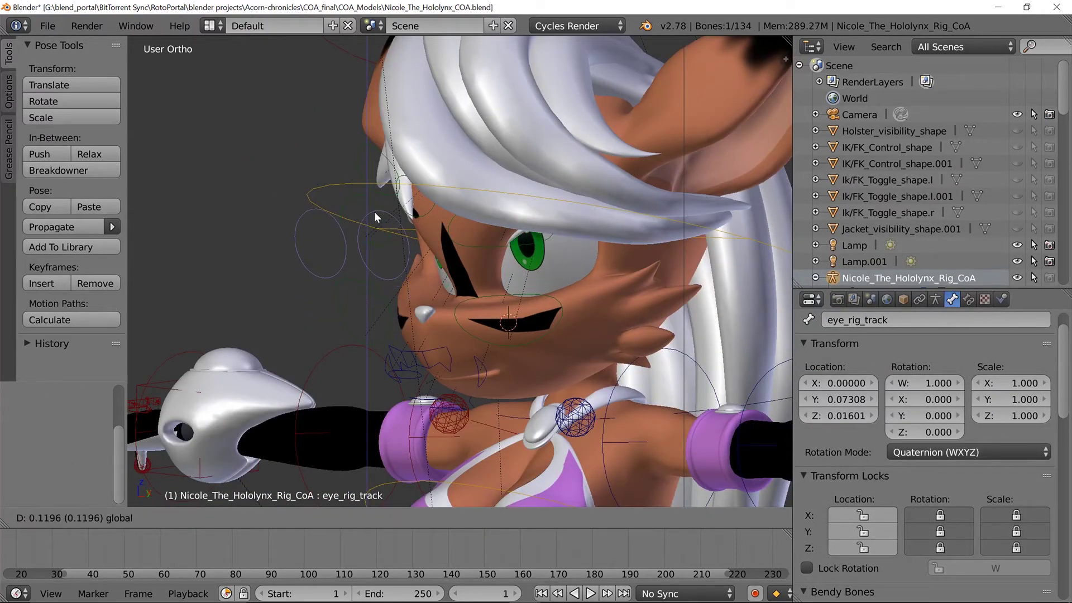
pyautogui.click(457, 242)
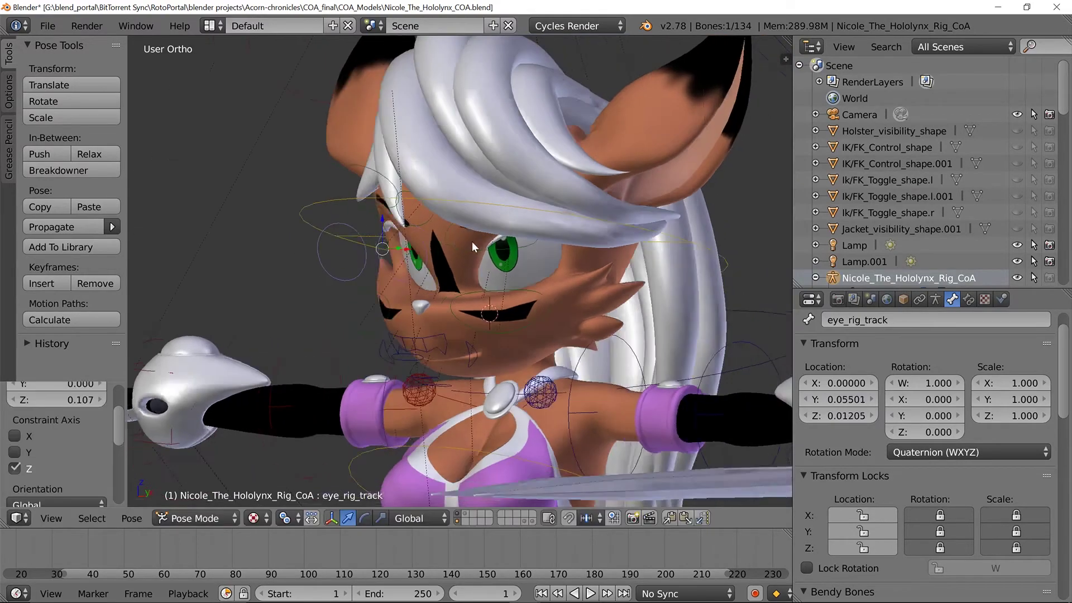
# Display the render properties and raise the left mouth-corner control about 0.06 units along global Z.
pyautogui.moveTo(473, 242); pyautogui.dragTo(492, 243, button='middle')
pyautogui.scroll(2, 480, 306)
pyautogui.click(837, 300)
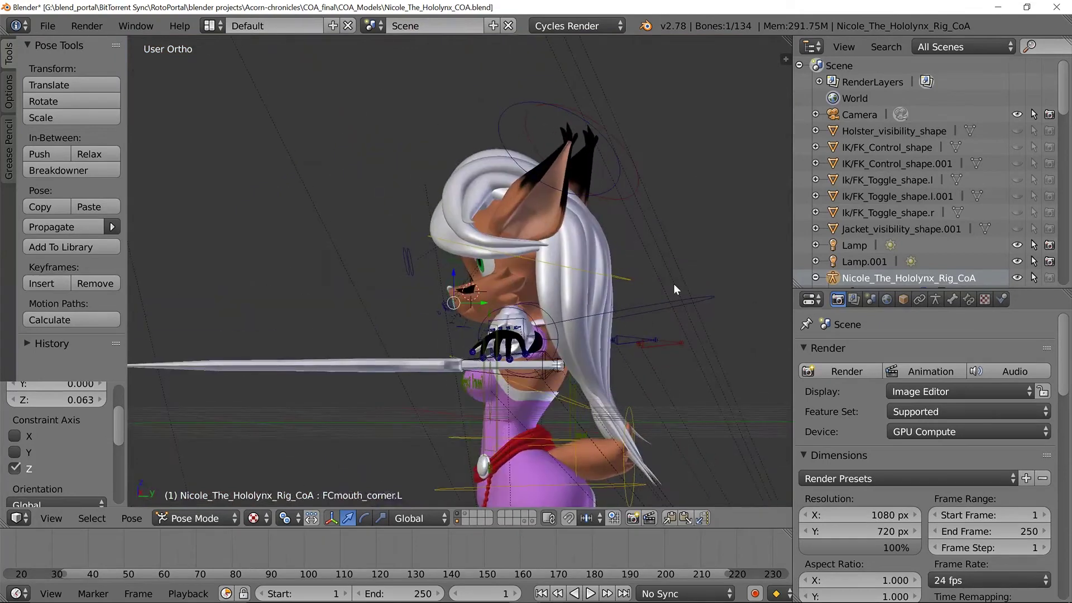
pyautogui.moveTo(679, 294); pyautogui.dragTo(549, 265, button='middle')
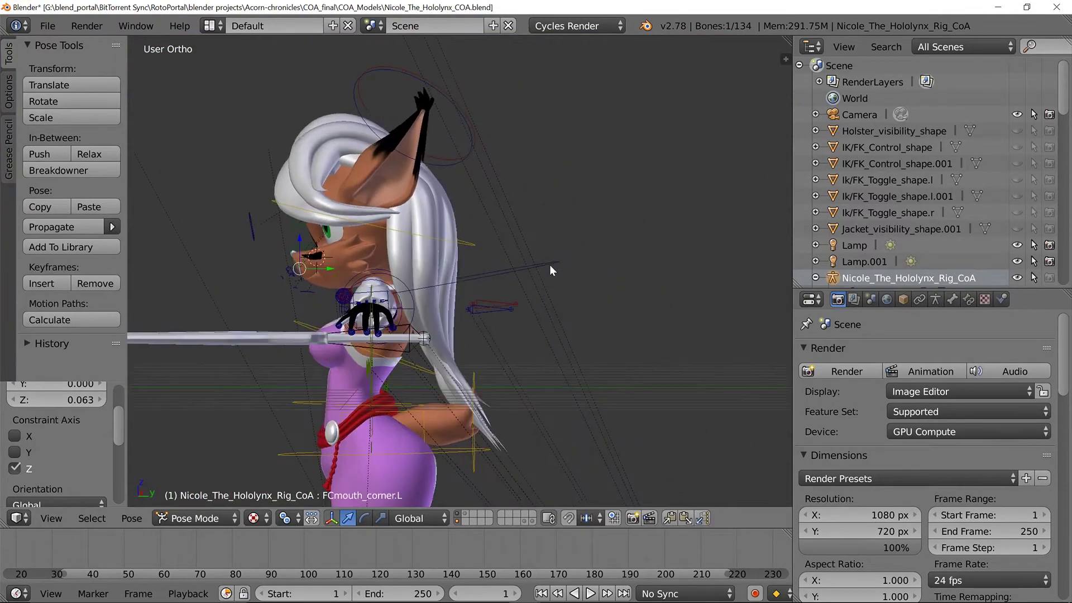
# Select the hair control and rotate it about global X to lift the hair away from the back.
pyautogui.rightClick(551, 262)
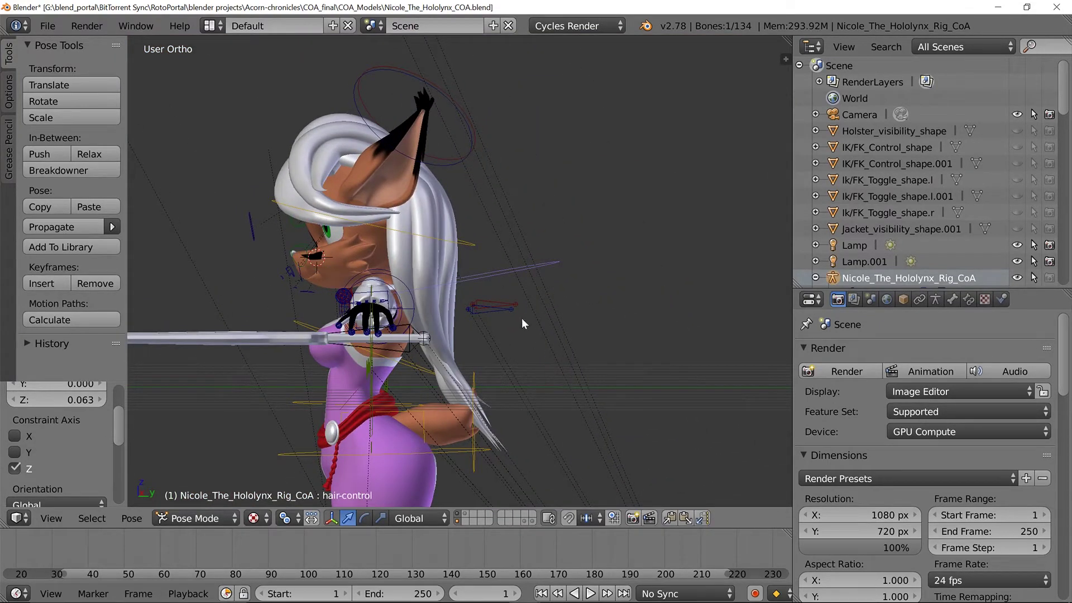
pyautogui.moveTo(522, 319); pyautogui.dragTo(523, 321, button='middle')
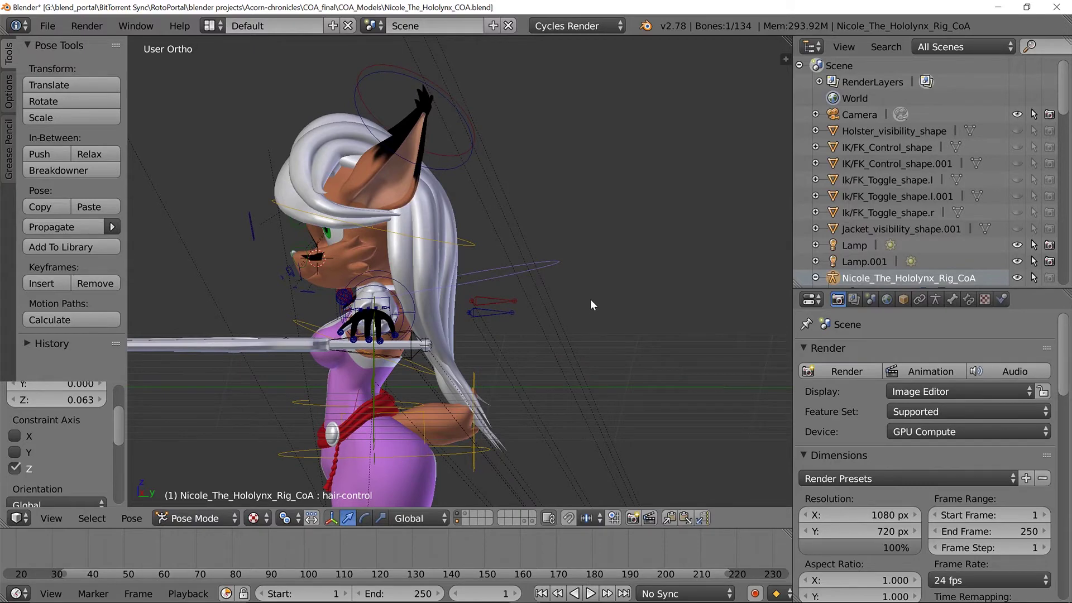
pyautogui.moveTo(590, 299); pyautogui.dragTo(632, 301, button='middle')
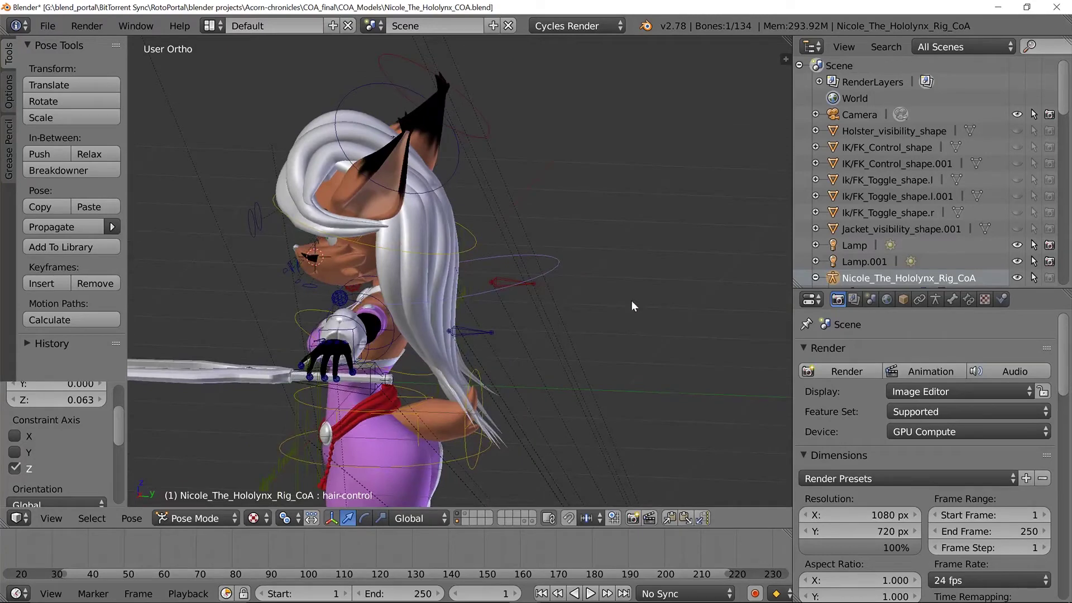
pyautogui.press('r')
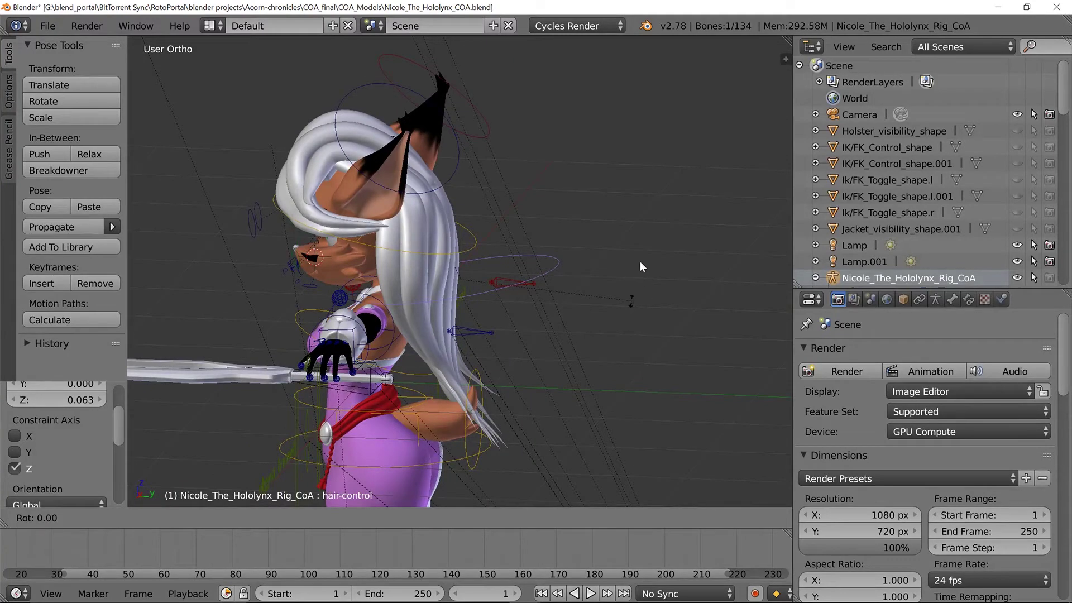
pyautogui.press('x')
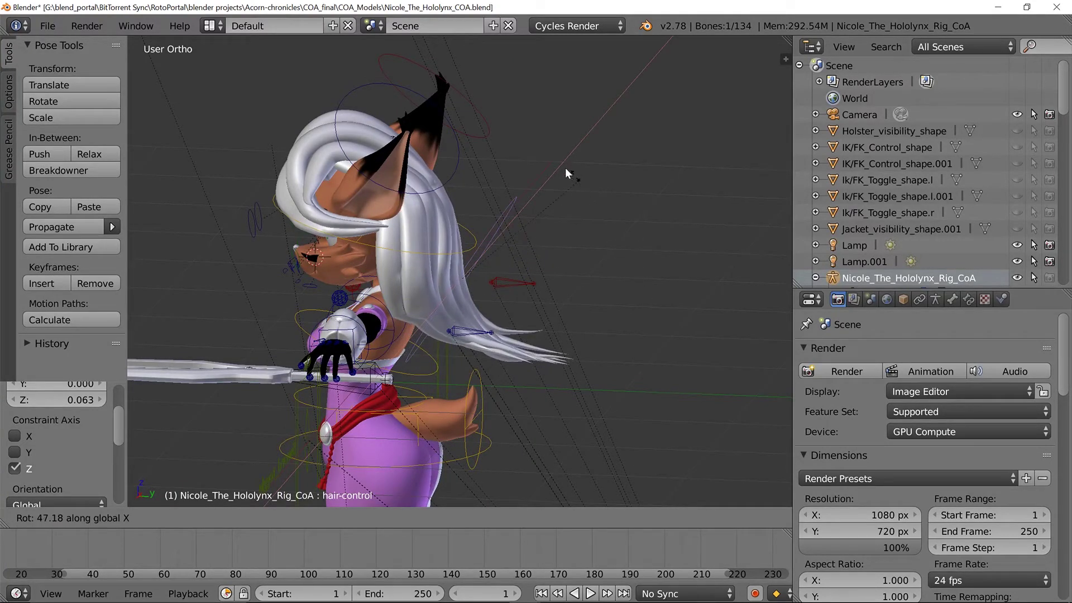
pyautogui.click(592, 214)
# Try to rotate the hair control about global Z.
pyautogui.moveTo(600, 320)
pyautogui.mouseDown(button='middle')
pyautogui.moveTo(514, 330)
pyautogui.moveTo(529, 360)
pyautogui.moveTo(617, 321)
pyautogui.mouseUp(button='middle')
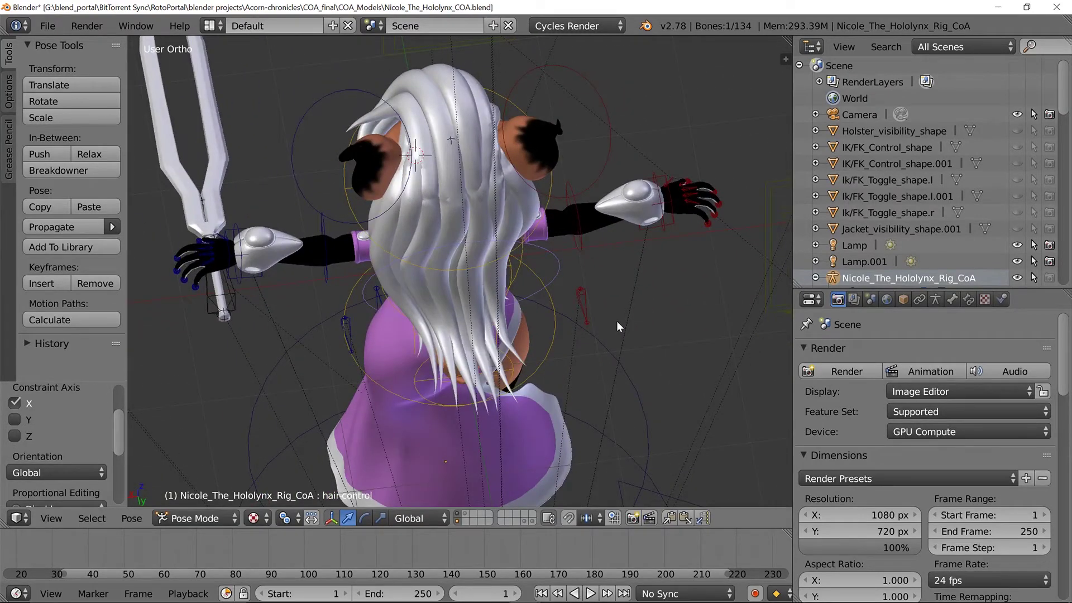
pyautogui.press('r')
pyautogui.press('z')
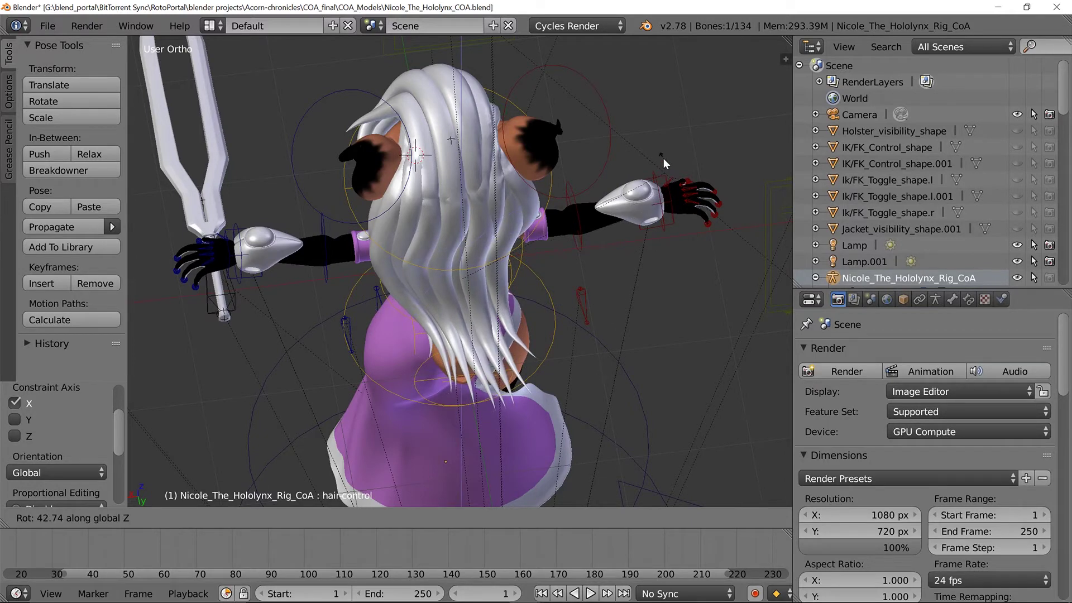
pyautogui.click(648, 193)
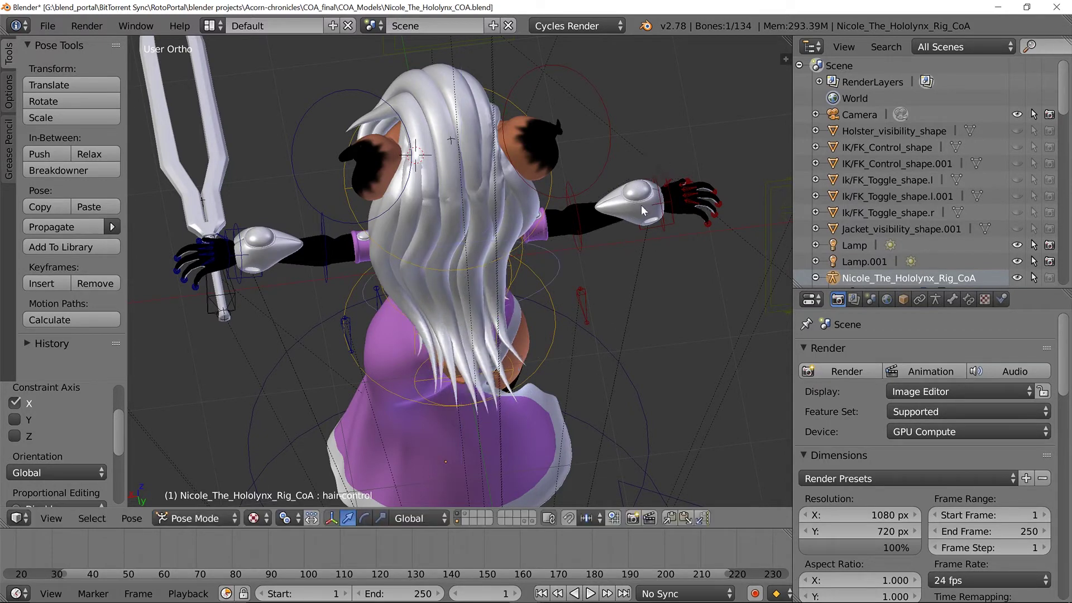
# Rotate the hair control about global Y to swing the long hair sideways.
pyautogui.press('r')
pyautogui.press('y')
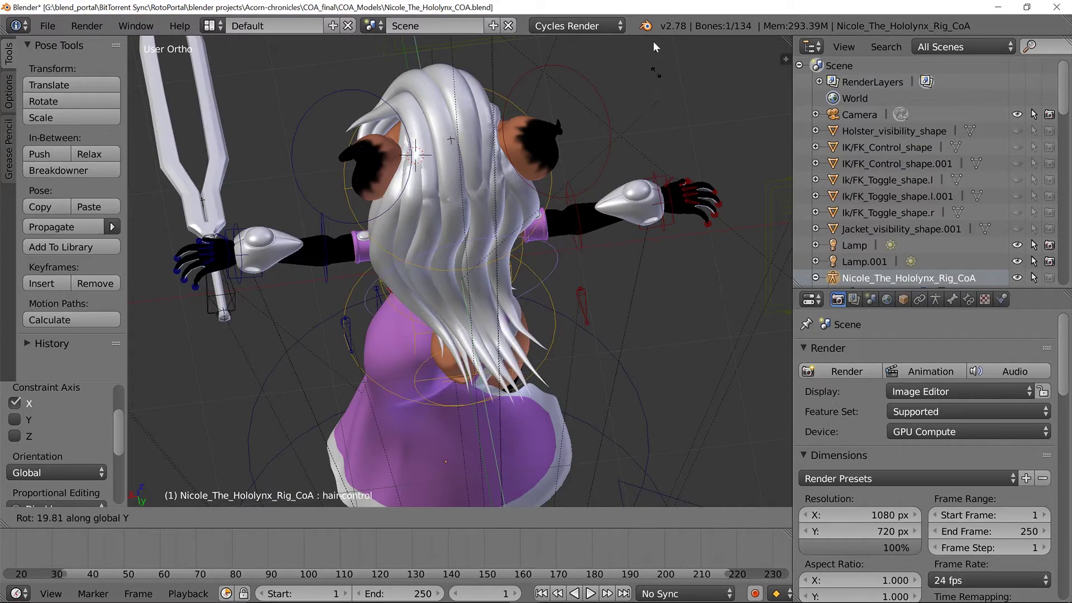
pyautogui.click(625, 401)
pyautogui.moveTo(537, 460); pyautogui.dragTo(600, 367, button='middle')
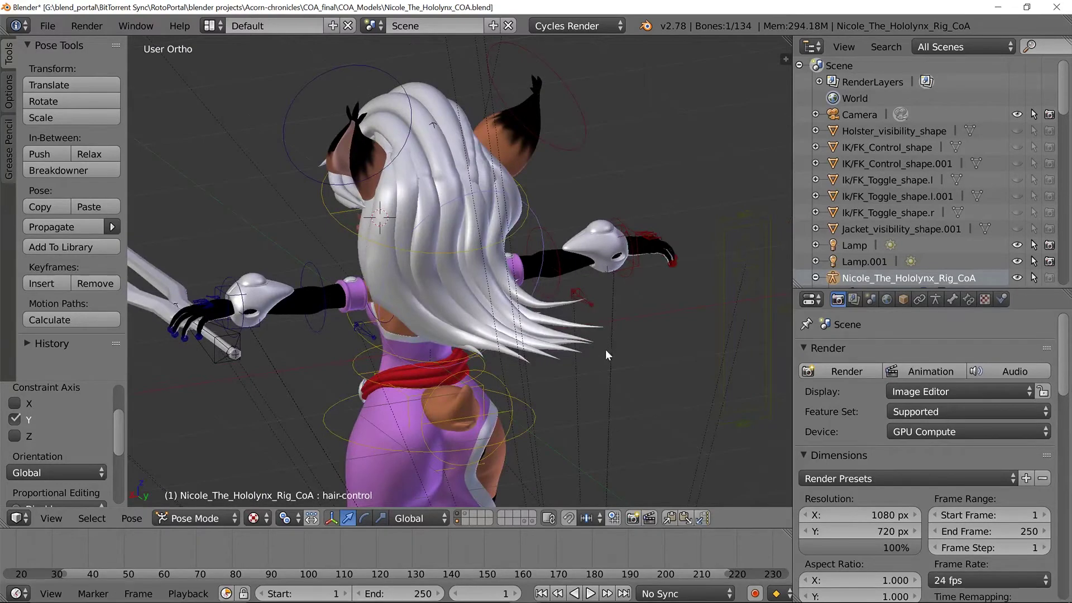
pyautogui.press('r')
pyautogui.press('y')
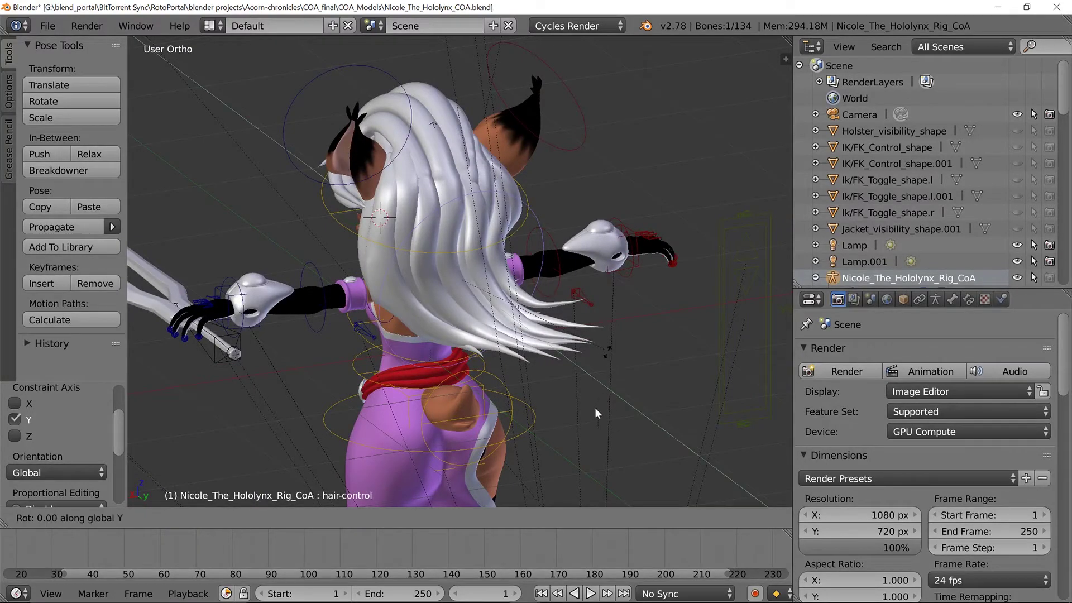
pyautogui.click(480, 501)
# Select the tail control and try to rotate it about 13° around global X to raise the tail.
pyautogui.moveTo(345, 413); pyautogui.dragTo(400, 398, button='middle')
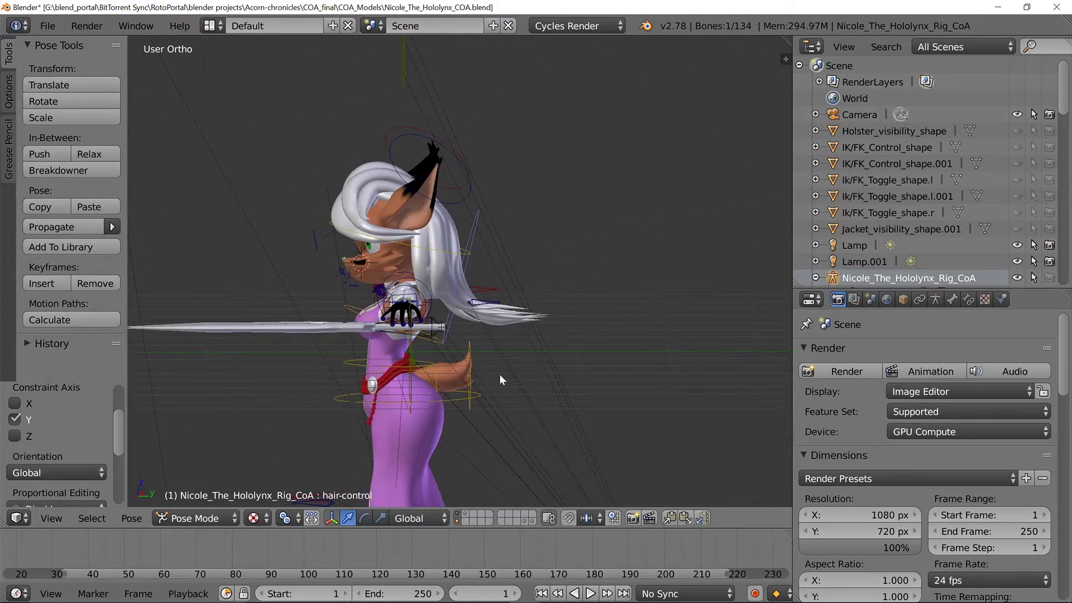
pyautogui.scroll(5, 499, 374)
pyautogui.moveTo(474, 434); pyautogui.dragTo(557, 240, button='middle')
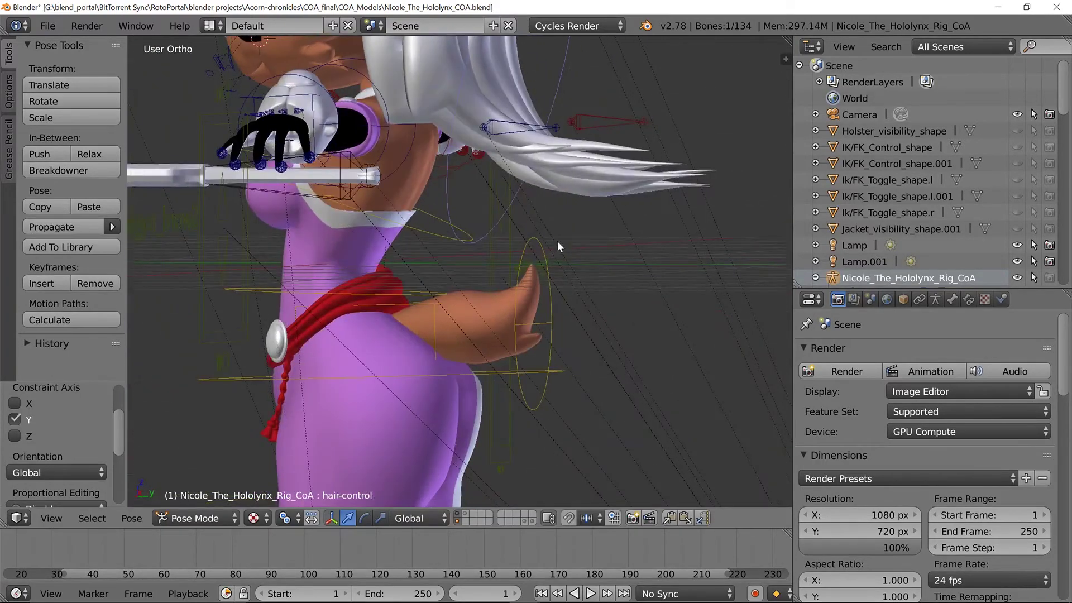
pyautogui.rightClick(542, 242)
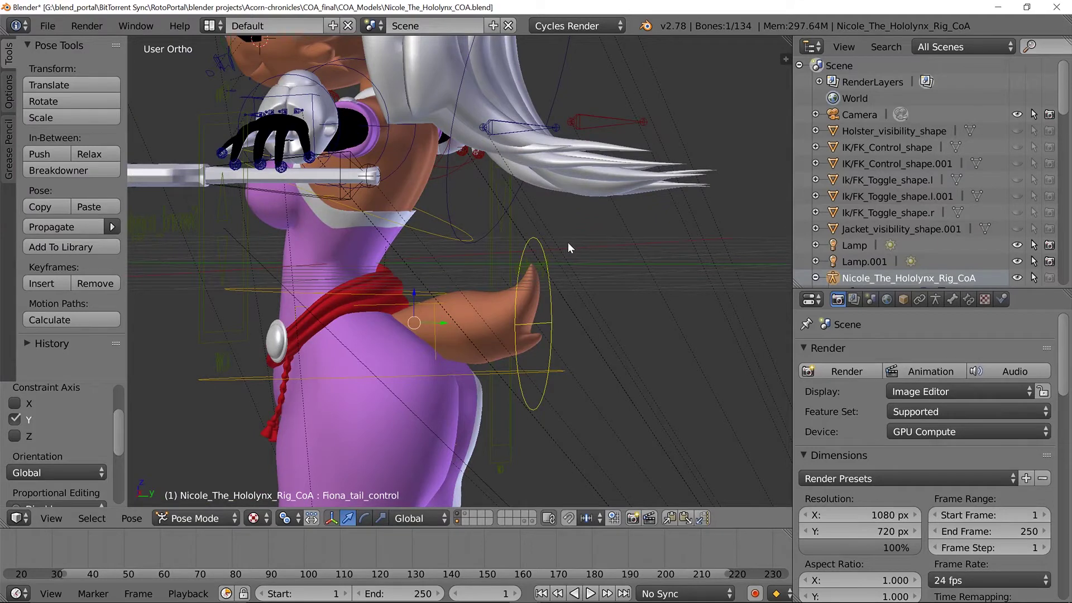
pyautogui.press('r')
pyautogui.press('x')
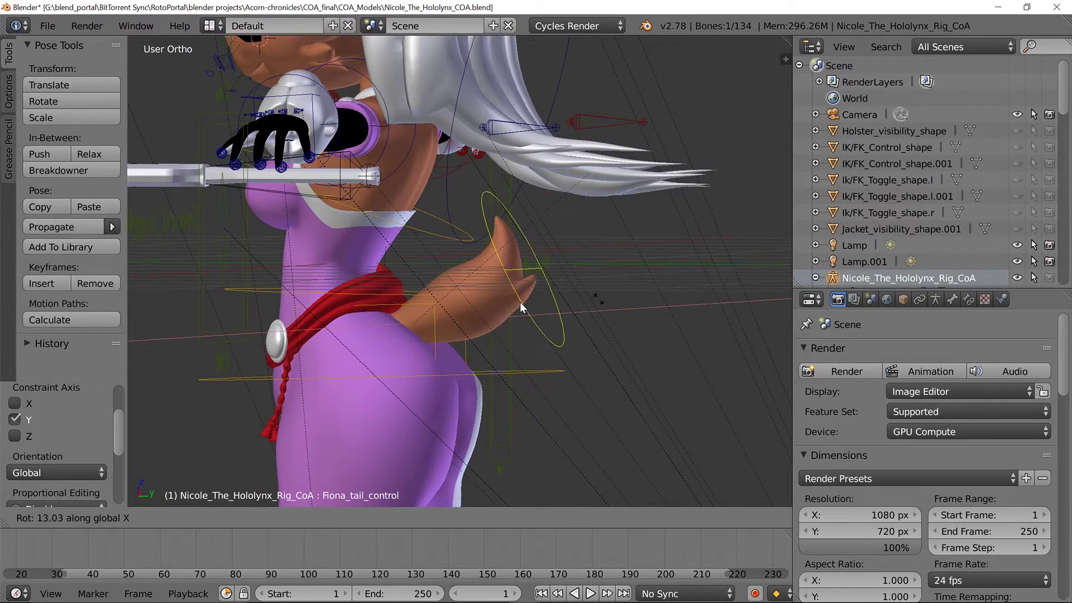
pyautogui.click(521, 303)
# Select the dress control and try to enlarge it to flare the skirt.
pyautogui.scroll(-4, 503, 320)
pyautogui.moveTo(477, 349); pyautogui.dragTo(569, 352, button='middle')
pyautogui.rightClick(523, 314)
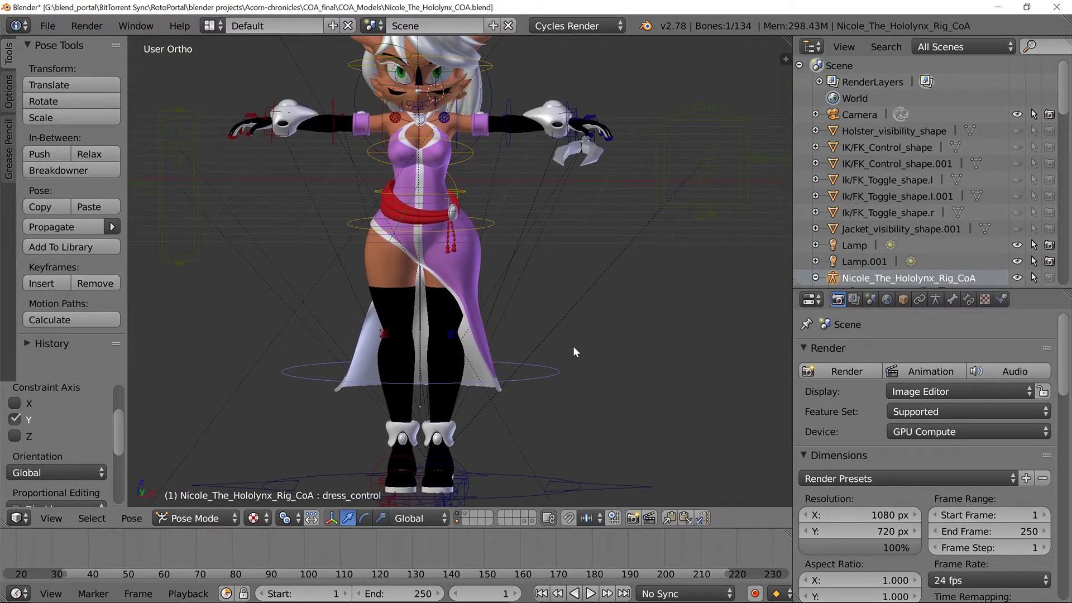
pyautogui.press('s')
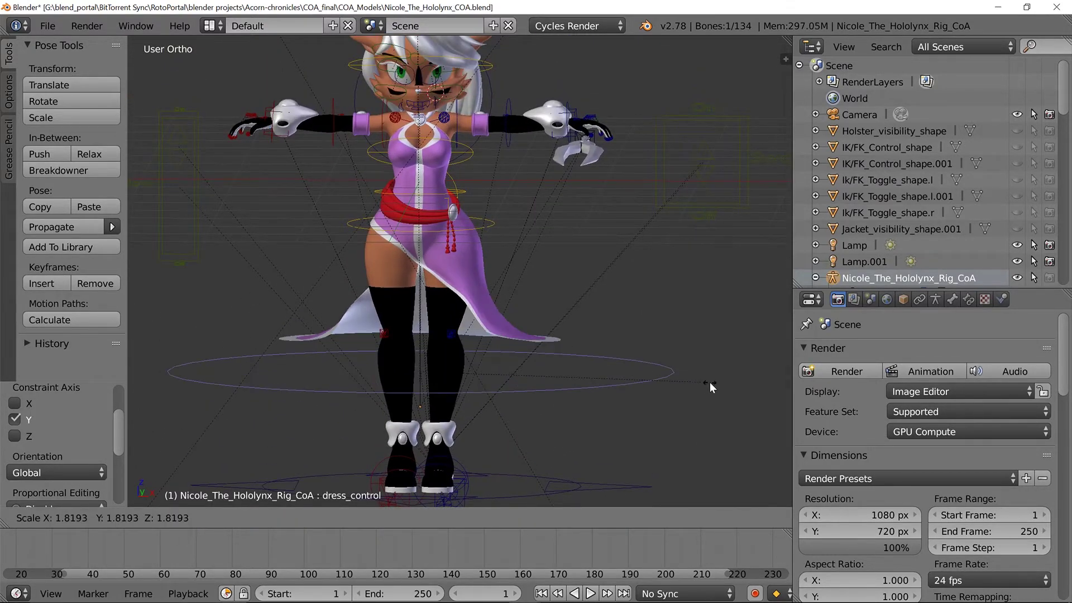
pyautogui.rightClick(649, 398)
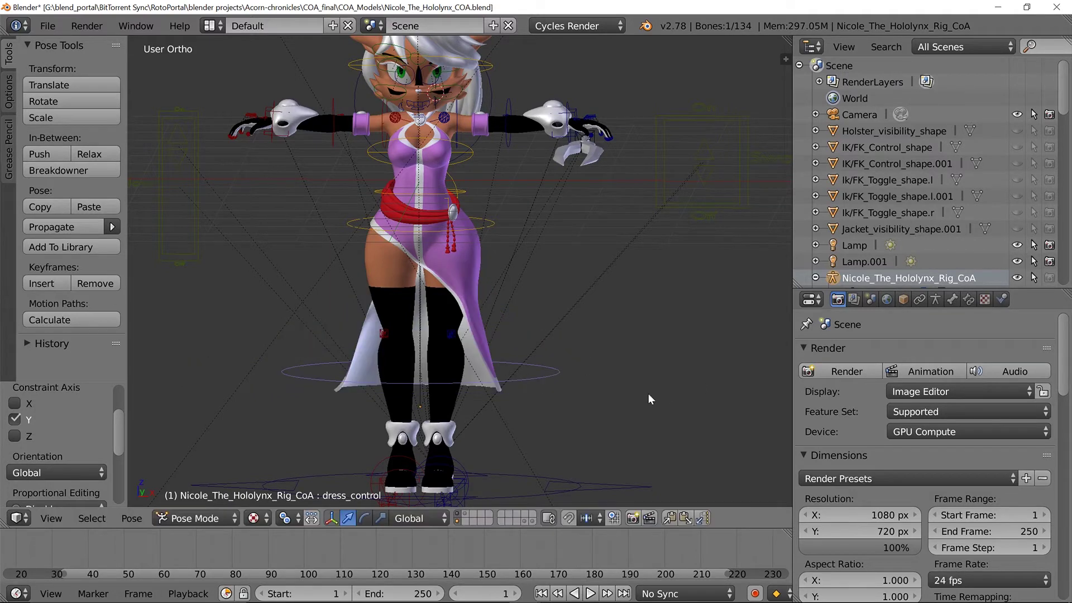
# Rotate the dress control about global Y to tilt the skirt sideways.
pyautogui.press('r')
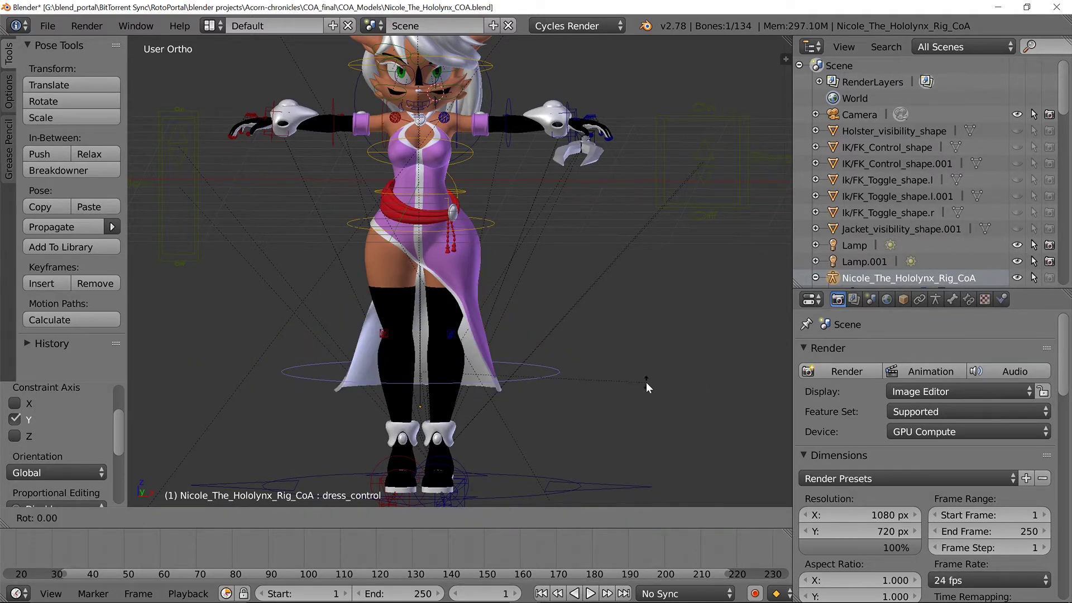
pyautogui.press('y')
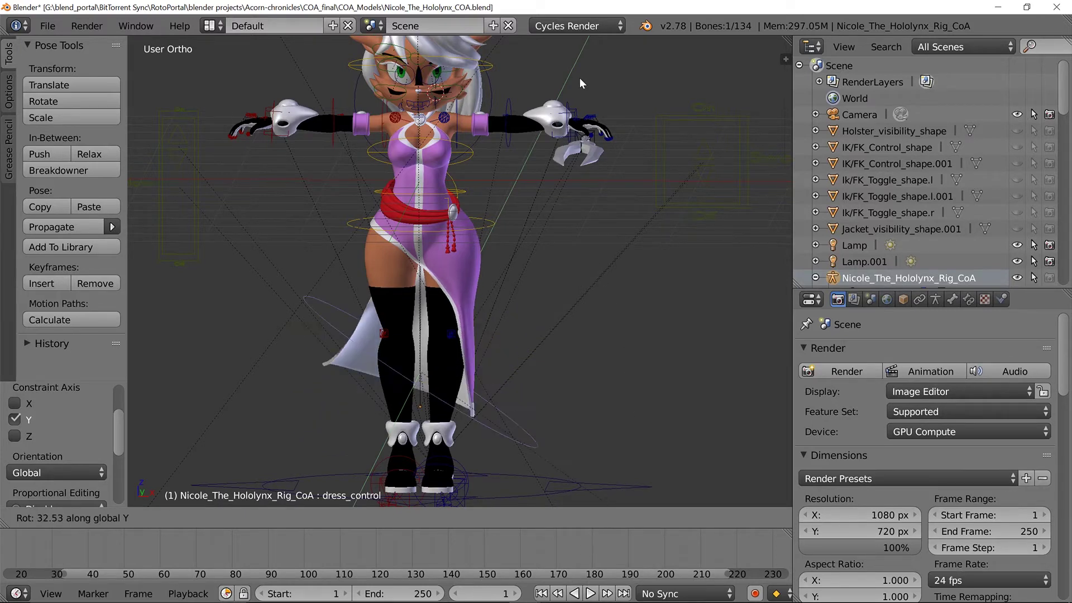
pyautogui.click(648, 310)
# Scale the dress control up to spread the skirt, and undo the dress control changes.
pyautogui.press('s')
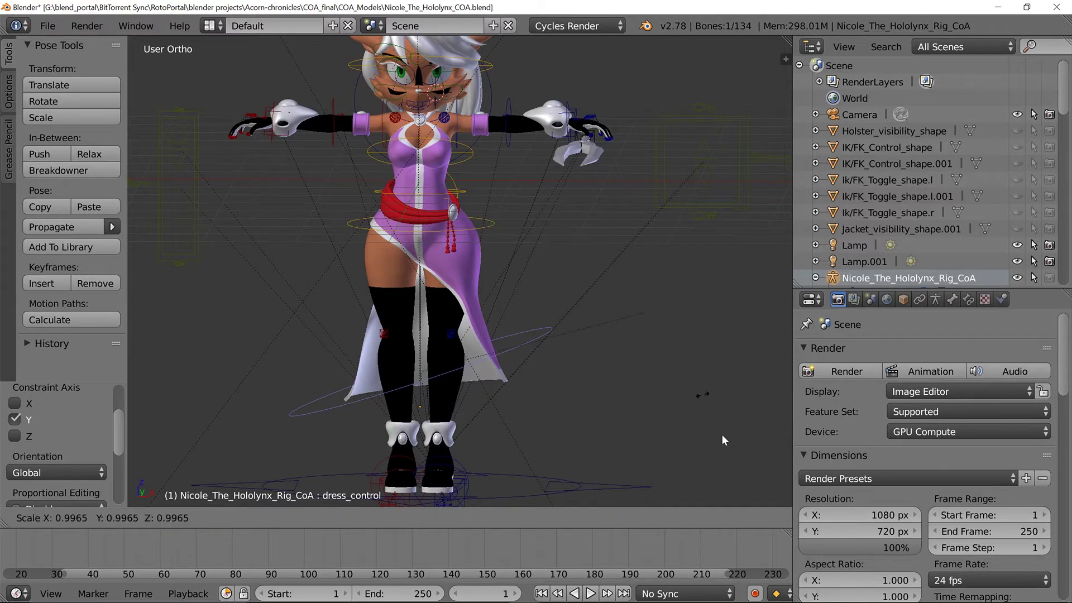
pyautogui.moveTo(515, 149); pyautogui.dragTo(517, 173, button='middle')
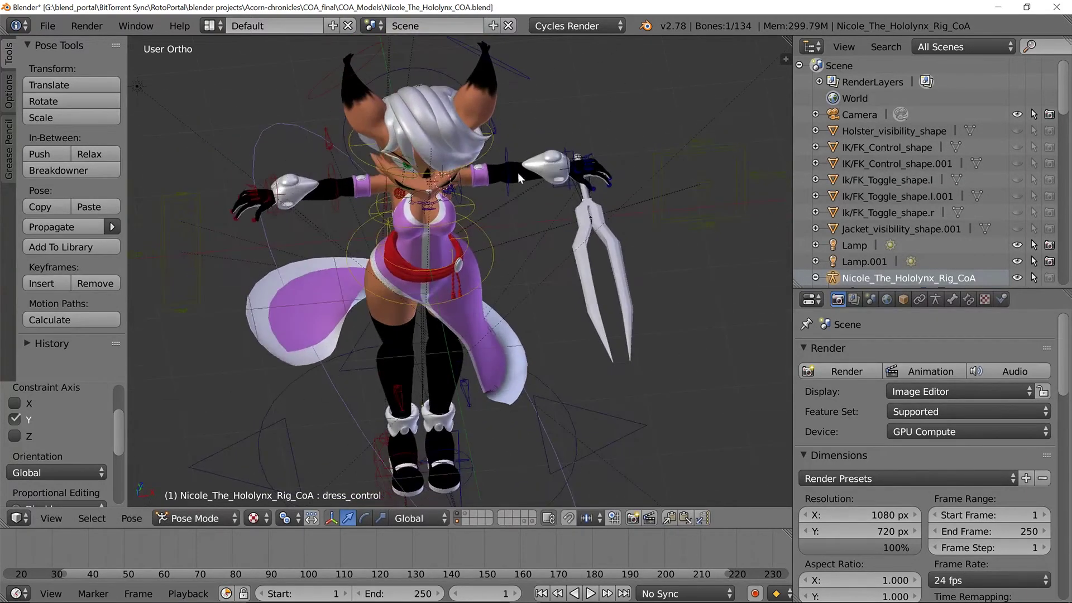
pyautogui.moveTo(534, 266); pyautogui.dragTo(516, 225, button='middle')
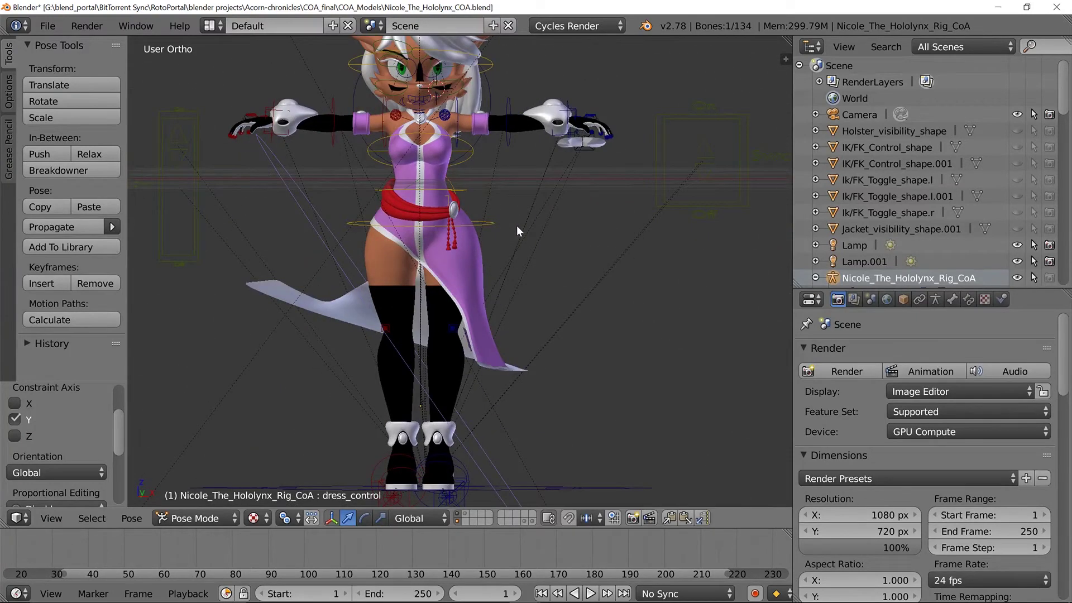
pyautogui.hotkey('ctrl', 'z')
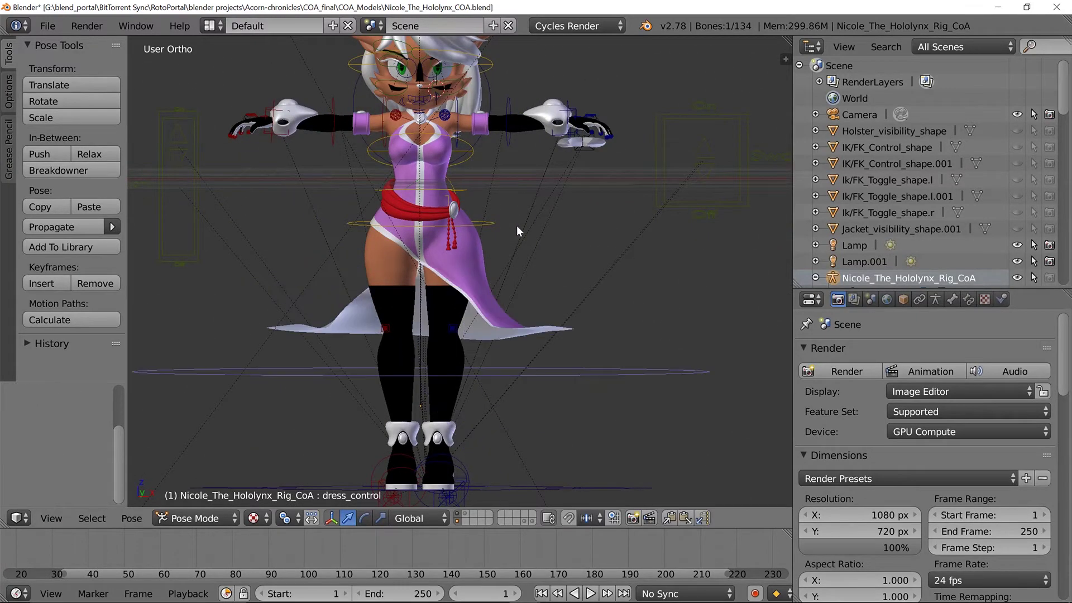
pyautogui.hotkey('ctrl', 'z')
# Select the hips control and try to move it down about 0.17 units to bend the legs.
pyautogui.scroll(3, 569, 309)
pyautogui.keyDown('shift'); pyautogui.moveTo(522, 229); pyautogui.dragTo(548, 316, button='middle'); pyautogui.keyUp('shift')
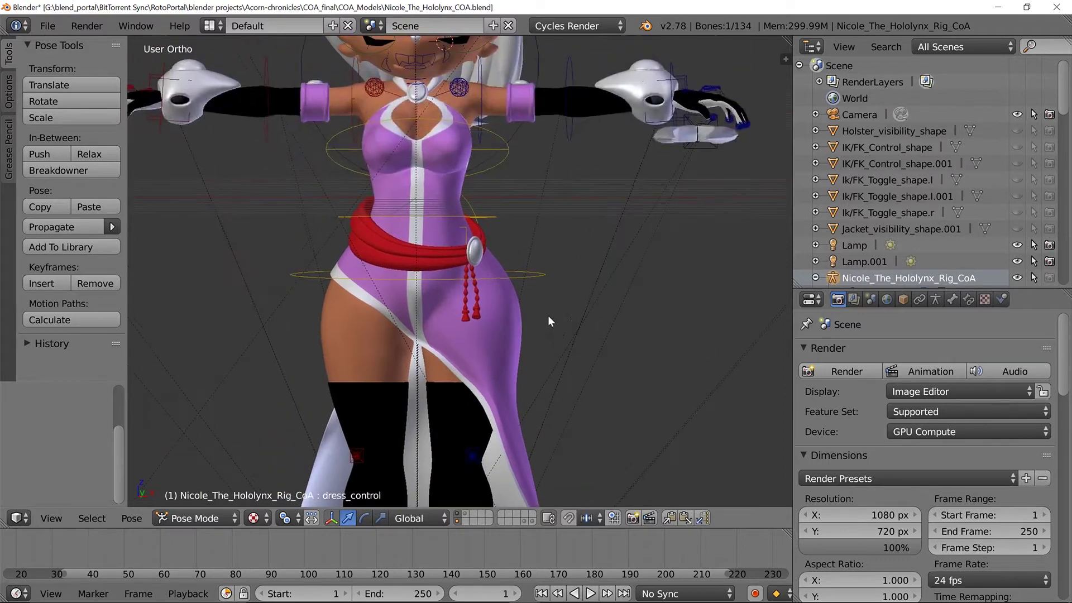
pyautogui.rightClick(460, 277)
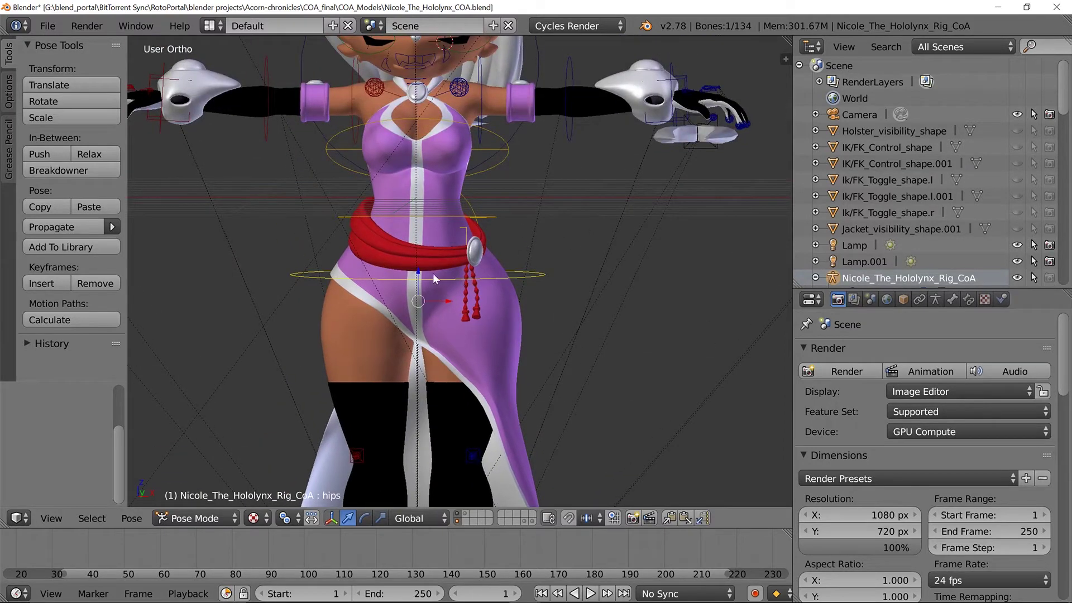
pyautogui.press('g')
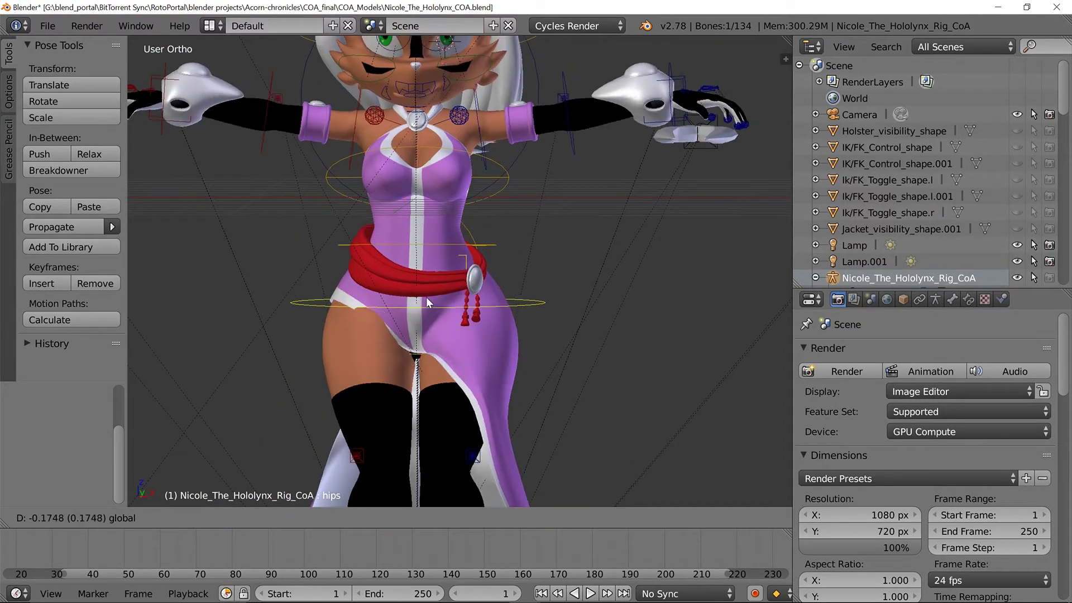
pyautogui.rightClick(426, 297)
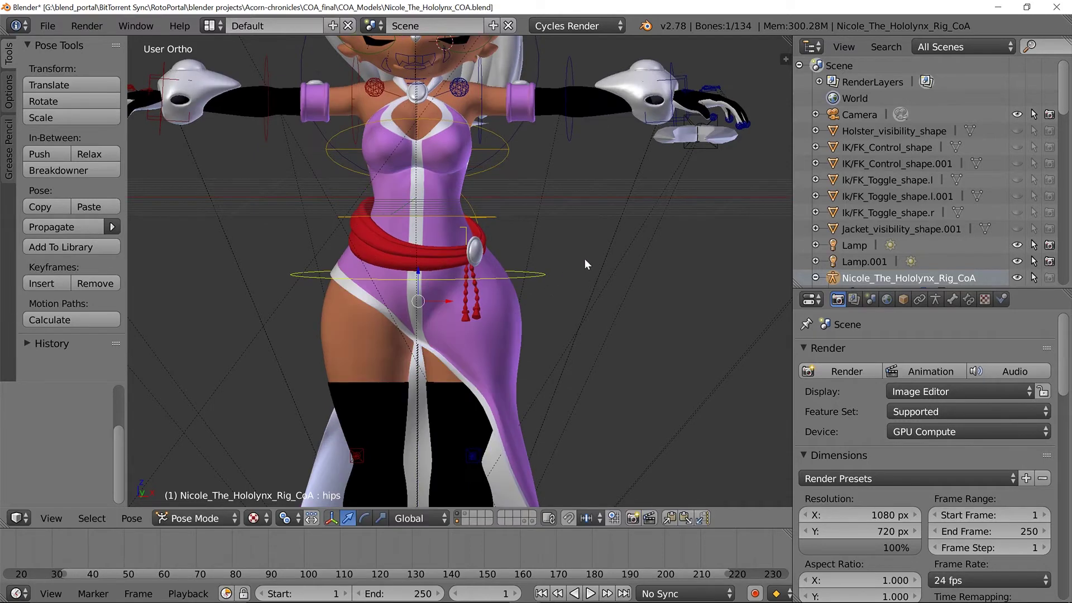
# Try to rotate the hips control about -13° around global Z.
pyautogui.press('r')
pyautogui.press('z')
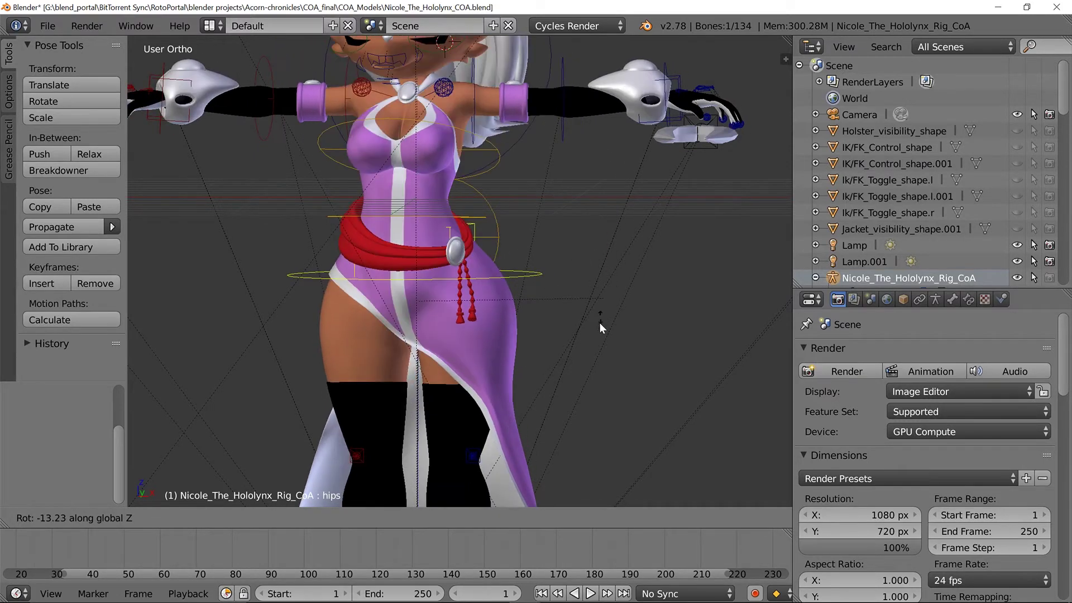
pyautogui.rightClick(597, 328)
# Lower the hips control about 0.23 units along global Z so the knees bend.
pyautogui.scroll(-4, 598, 331)
pyautogui.keyDown('shift'); pyautogui.moveTo(576, 371); pyautogui.dragTo(590, 311, button='middle'); pyautogui.keyUp('shift')
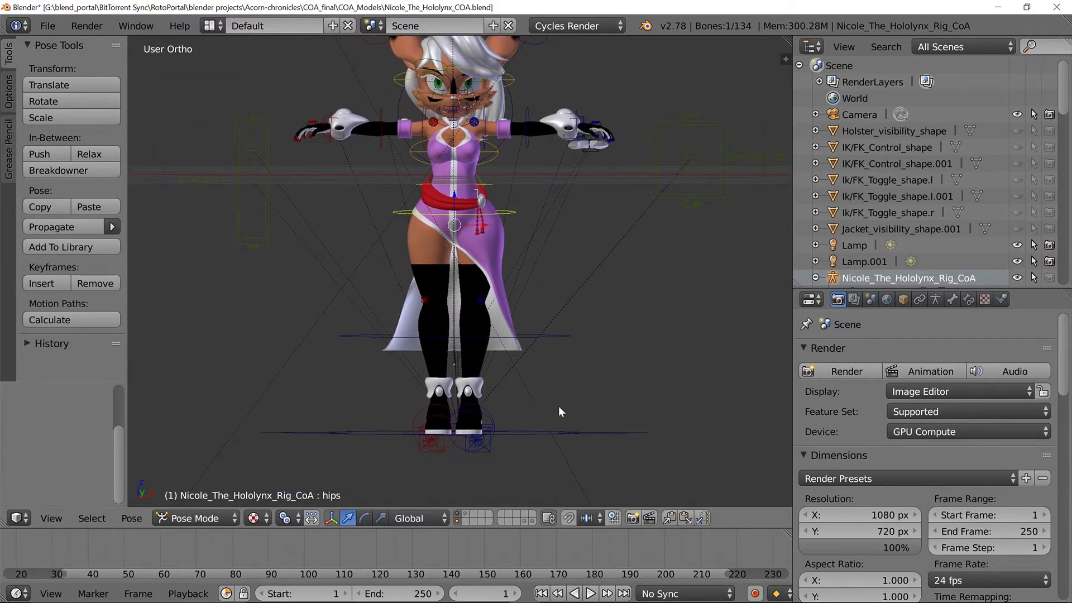
pyautogui.scroll(4, 542, 156)
pyautogui.keyDown('shift'); pyautogui.moveTo(543, 156); pyautogui.dragTo(520, 288, button='middle'); pyautogui.keyUp('shift')
pyautogui.press('KP_3')
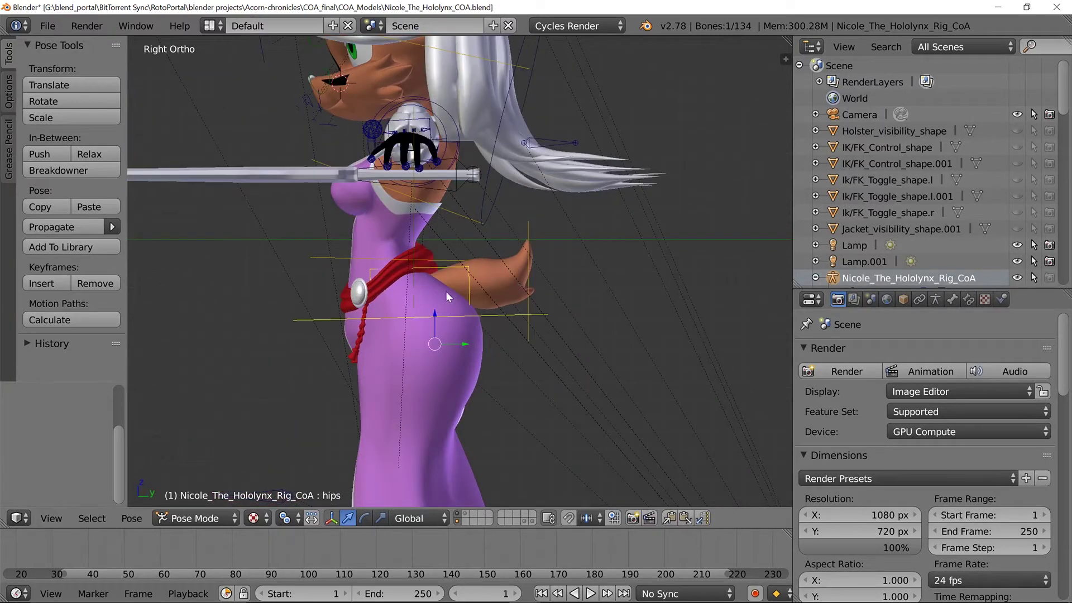
pyautogui.press('g')
pyautogui.press('z')
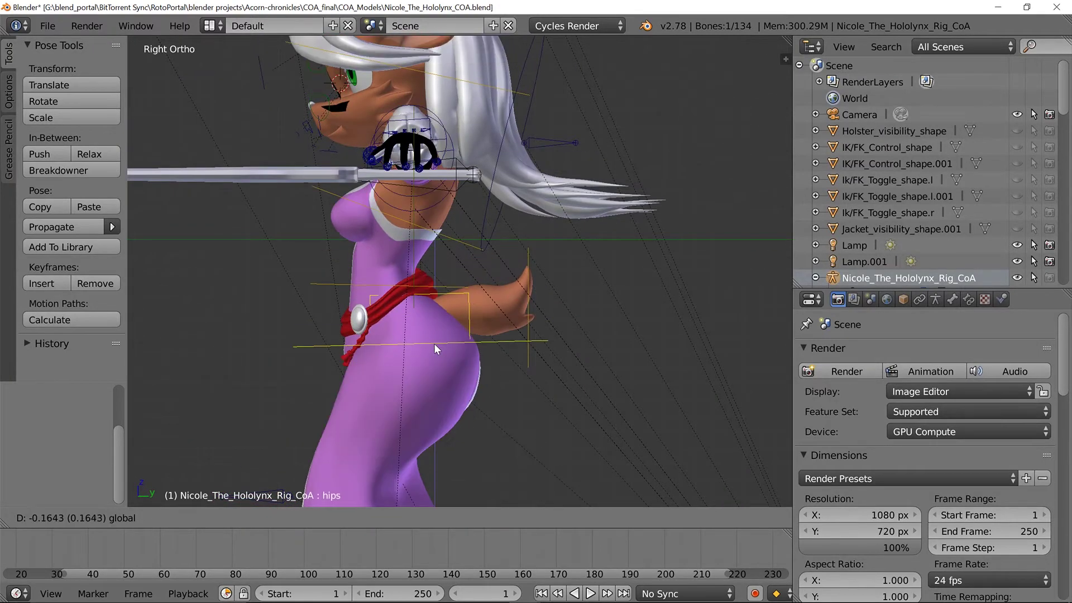
pyautogui.click(420, 352)
# Move the hips control about -0.24 units along global Y to shift the body forward.
pyautogui.moveTo(287, 404); pyautogui.dragTo(434, 281, button='middle')
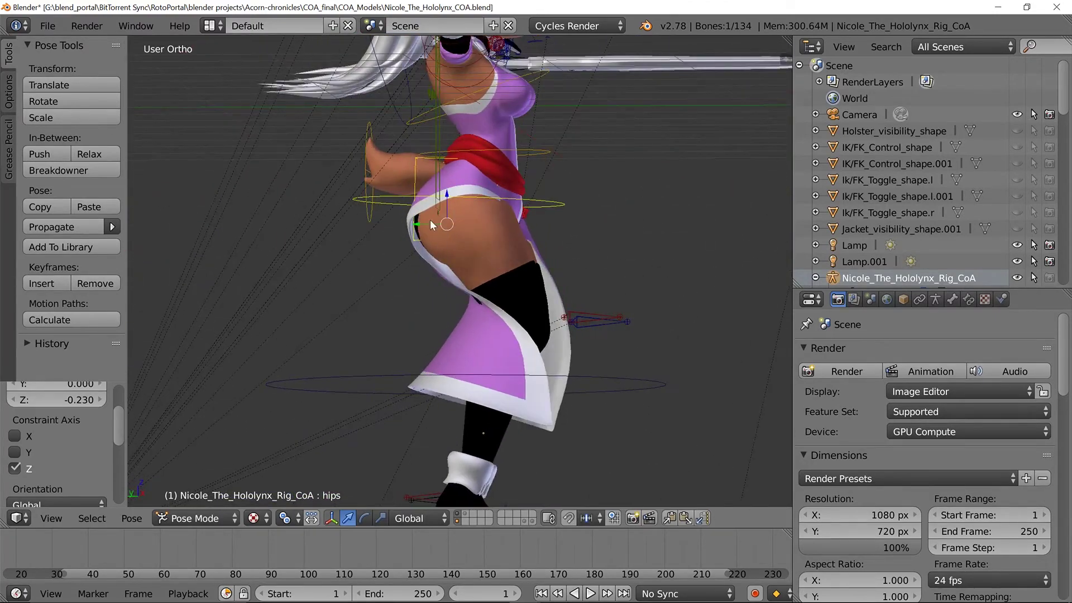
pyautogui.press('g')
pyautogui.press('y')
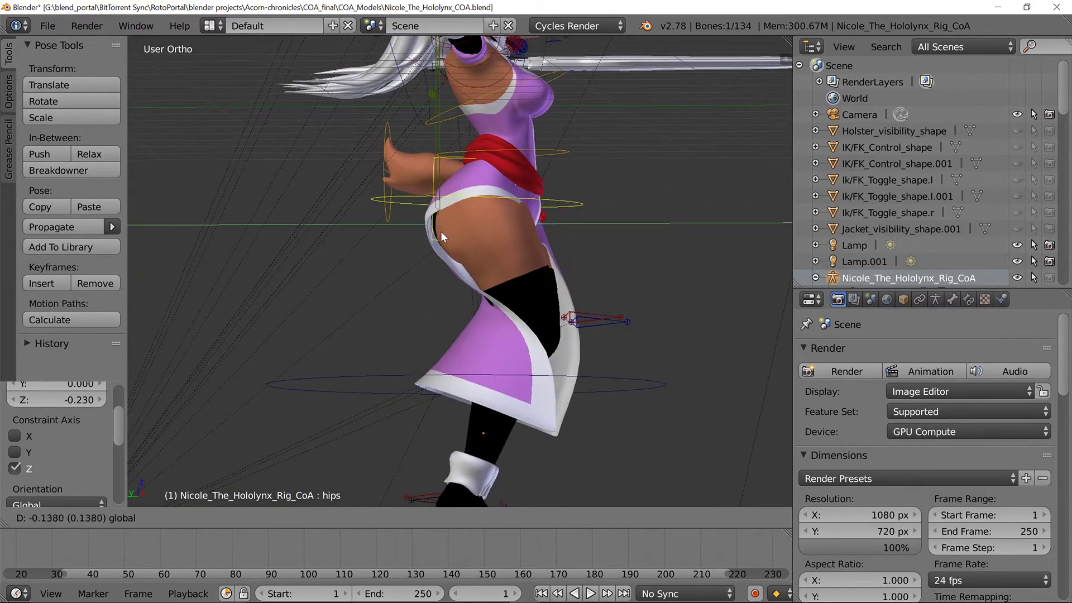
pyautogui.click(452, 360)
# Select the dress_control and scale it up by about 1.53 so the dress flares out.
pyautogui.rightClick(450, 368)
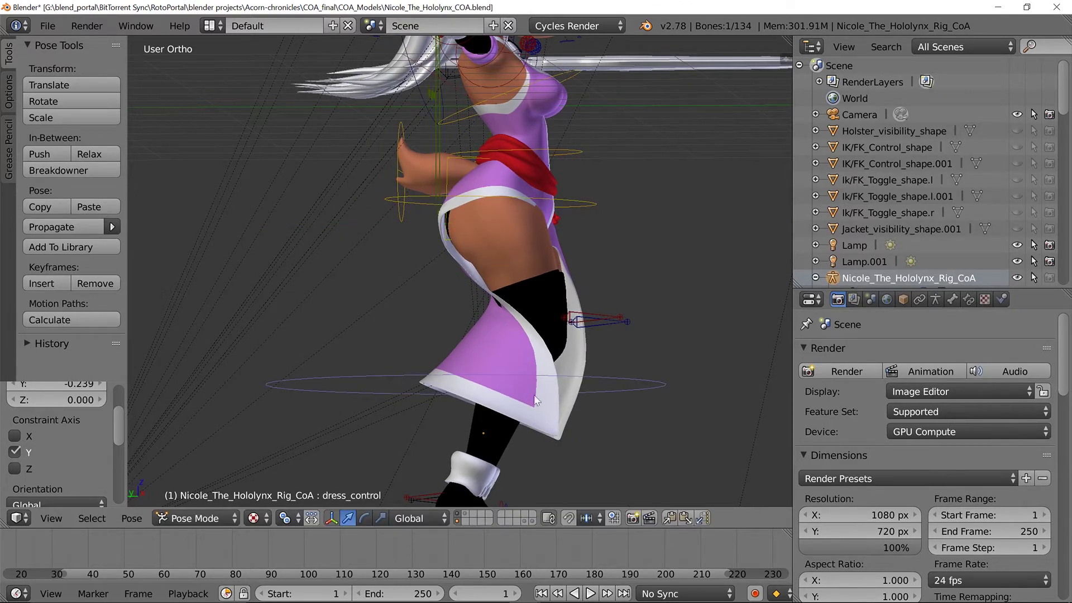
pyautogui.moveTo(534, 394); pyautogui.dragTo(531, 386, button='middle')
pyautogui.press('s')
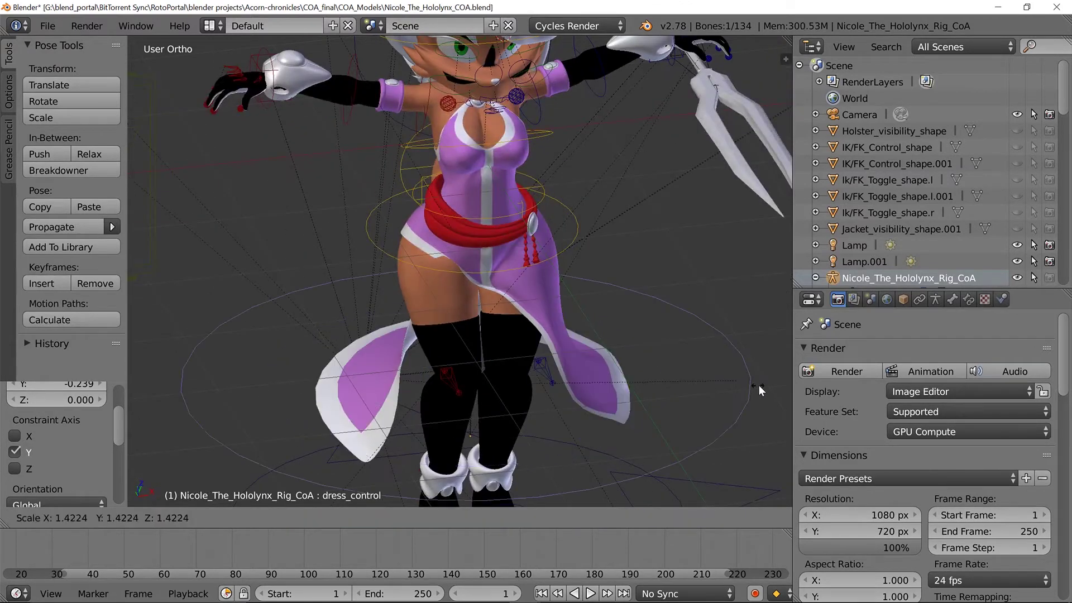
pyautogui.click(759, 385)
# Rotate the dress_control around global X to swing the back of the dress upward.
pyautogui.moveTo(653, 329); pyautogui.dragTo(530, 313, button='middle')
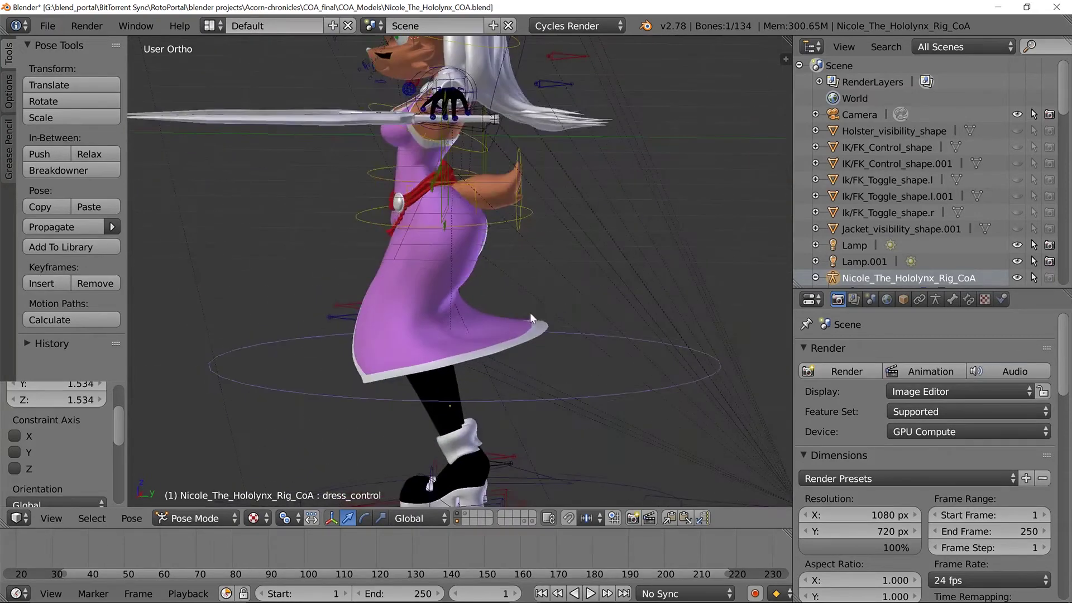
pyautogui.press('r')
pyautogui.press('x')
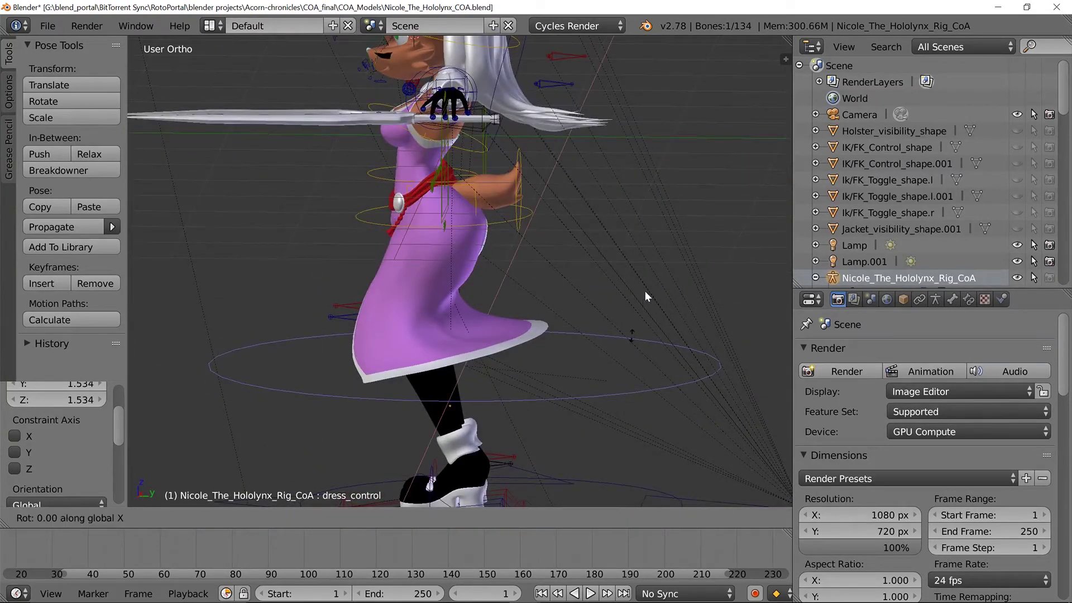
pyautogui.click(502, 290)
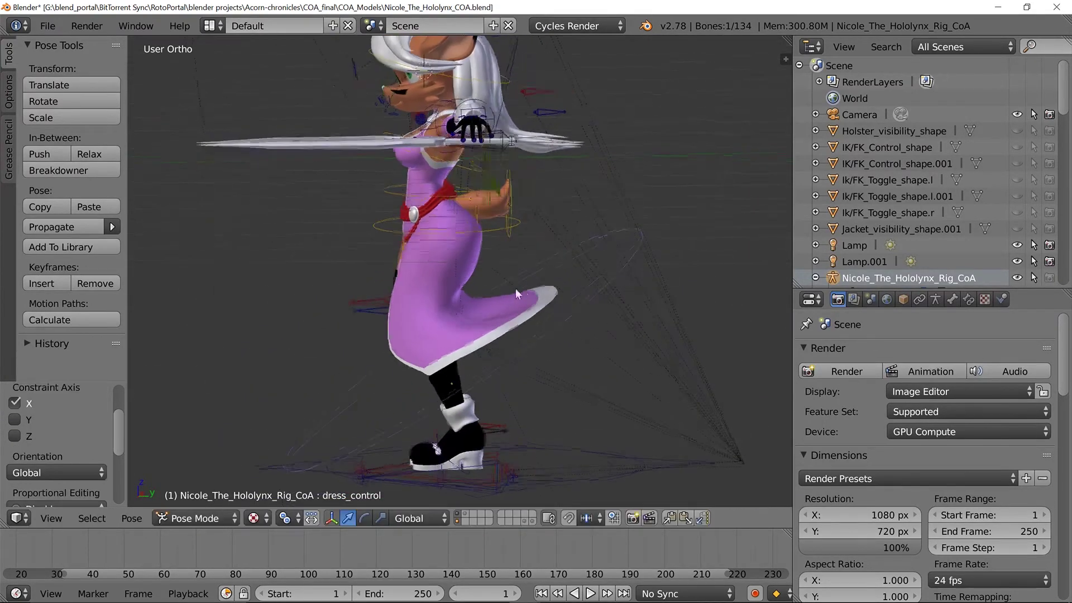
# Examine the flared dress from the front and Nicole's facial controls up close.
pyautogui.moveTo(515, 288); pyautogui.dragTo(594, 284, button='middle')
pyautogui.scroll(3, 488, 271)
pyautogui.keyDown('shift'); pyautogui.moveTo(488, 271); pyautogui.dragTo(512, 307, button='middle'); pyautogui.keyUp('shift')
pyautogui.scroll(5, 512, 307)
pyautogui.keyDown('shift'); pyautogui.moveTo(524, 245); pyautogui.dragTo(531, 271, button='middle'); pyautogui.keyUp('shift')
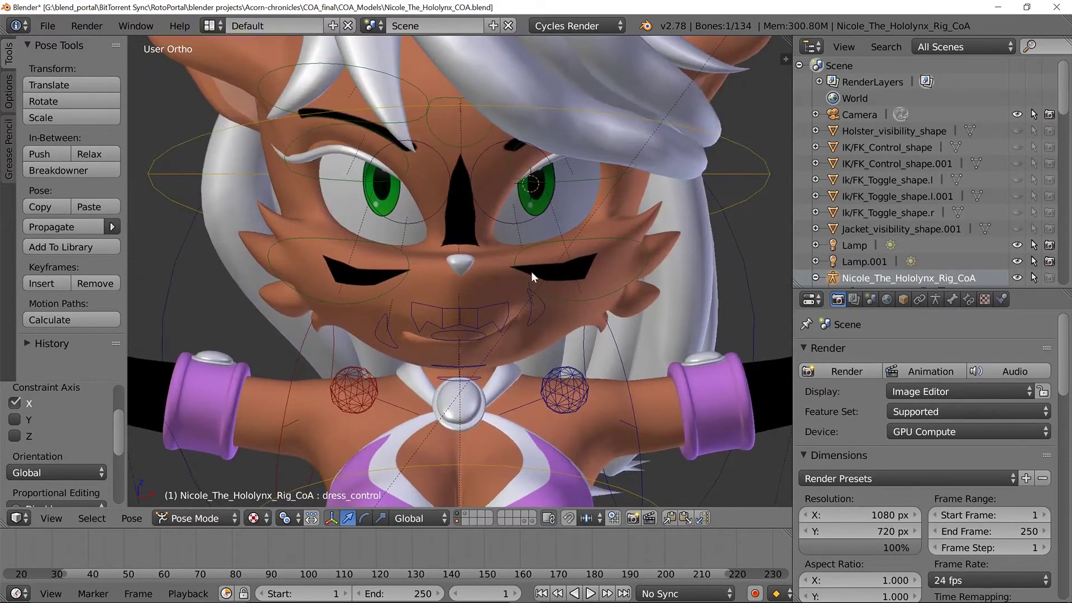
pyautogui.scroll(-8, 531, 272)
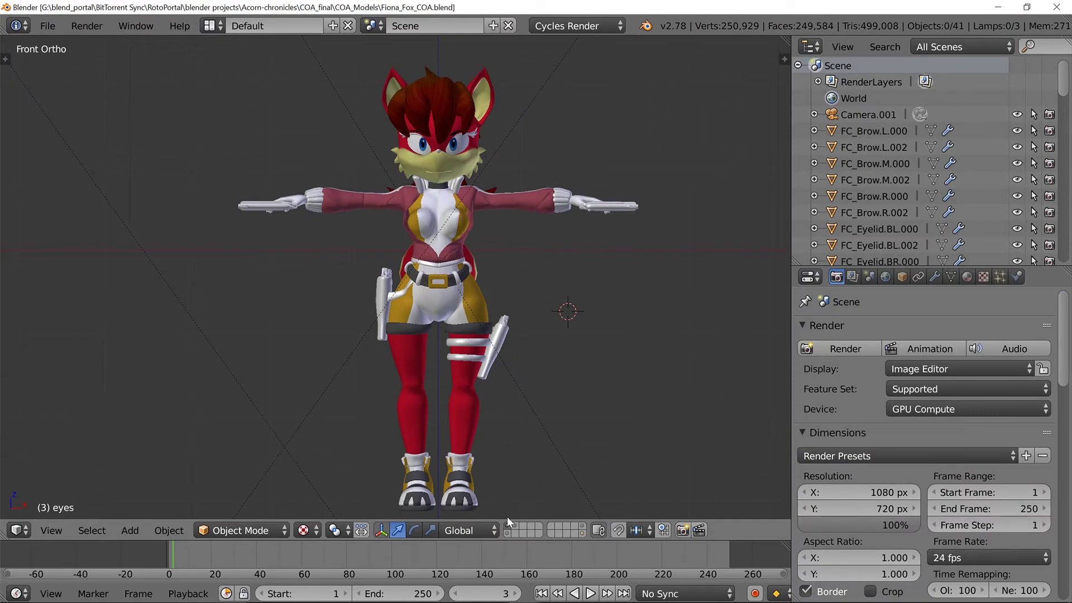
# Display the rig's control layer together with Fiona Fox's model layer and check the rig and tail from the side.
pyautogui.keyDown('shift'); pyautogui.click(508, 532); pyautogui.keyUp('shift')
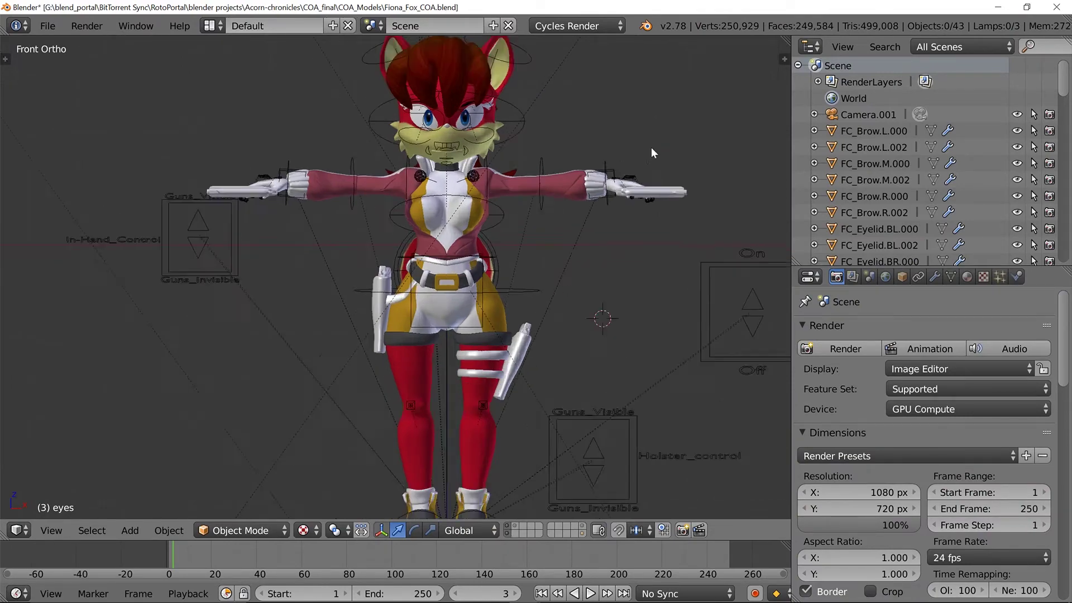
pyautogui.scroll(5, 614, 161)
pyautogui.moveTo(621, 176); pyautogui.dragTo(620, 243, button='middle')
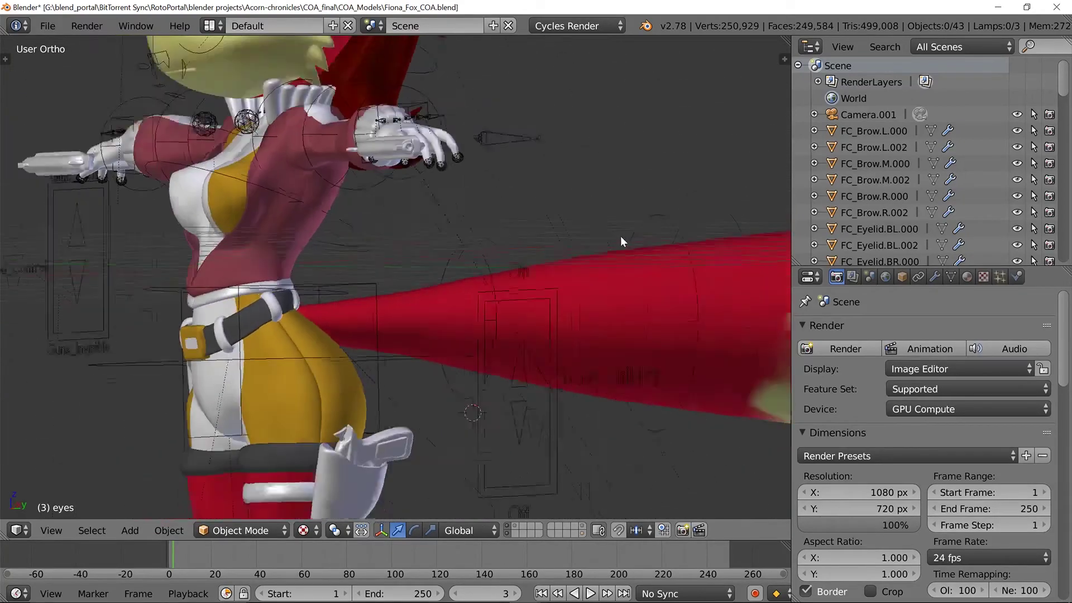
pyautogui.scroll(-5, 484, 239)
pyautogui.moveTo(484, 239); pyautogui.dragTo(555, 242, button='middle')
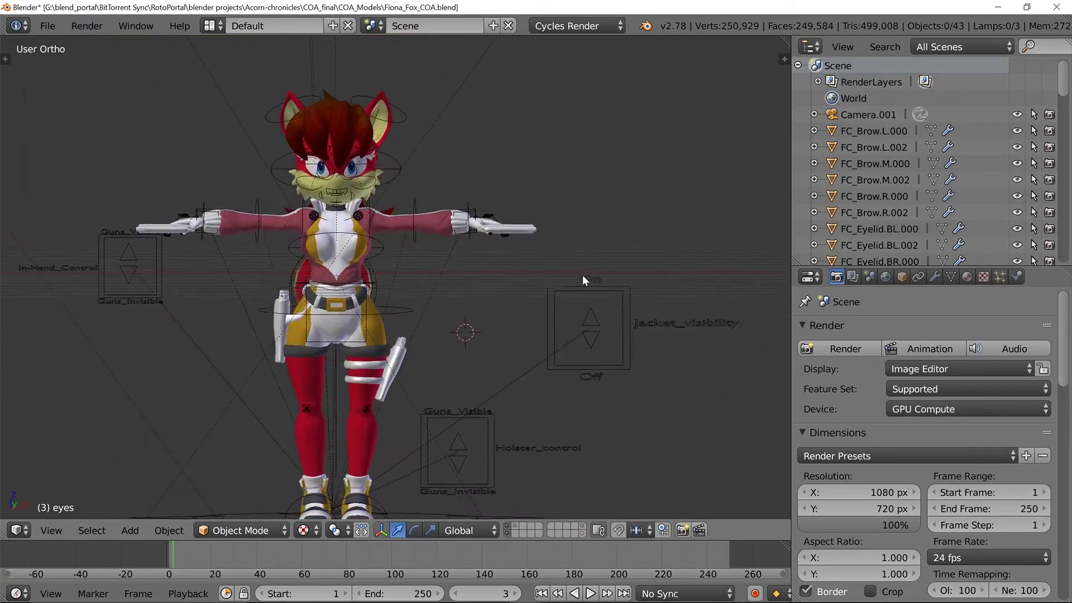
# Try to move the Jacket_control about 0.42 units up along global Z in its visibility box.
pyautogui.rightClick(587, 302)
pyautogui.press('g')
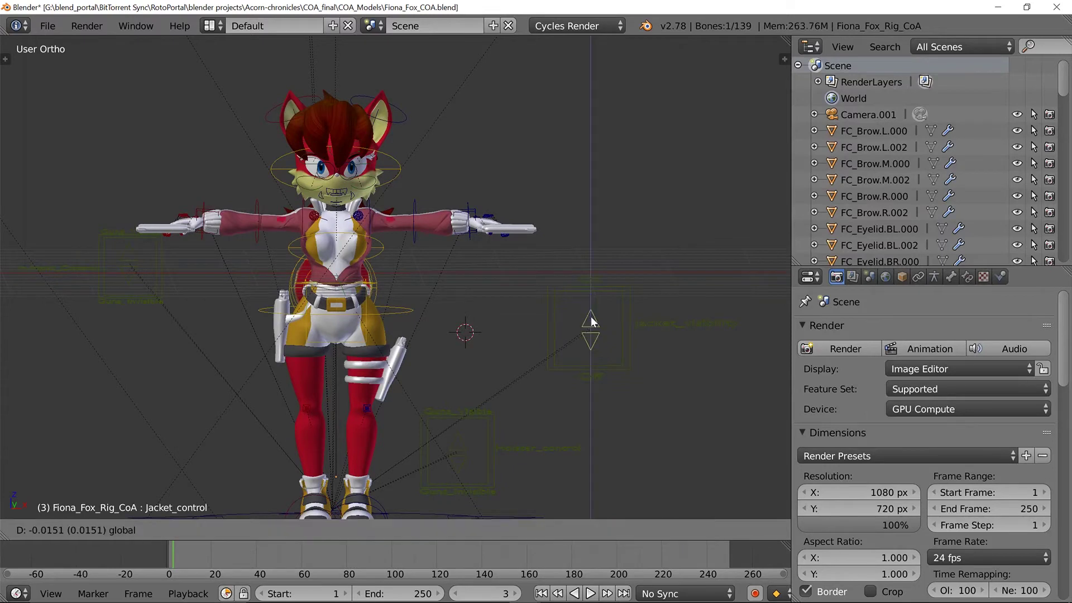
pyautogui.press('z')
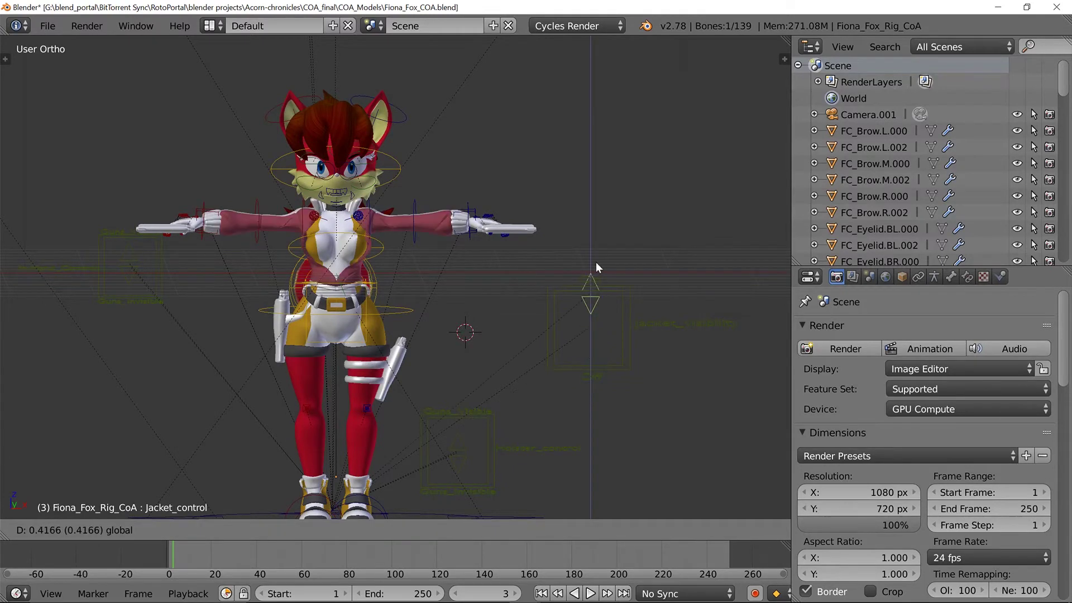
pyautogui.click(595, 262)
pyautogui.keyDown('shift'); pyautogui.moveTo(603, 329); pyautogui.dragTo(636, 296, button='middle'); pyautogui.keyUp('shift')
pyautogui.scroll(5, 579, 233)
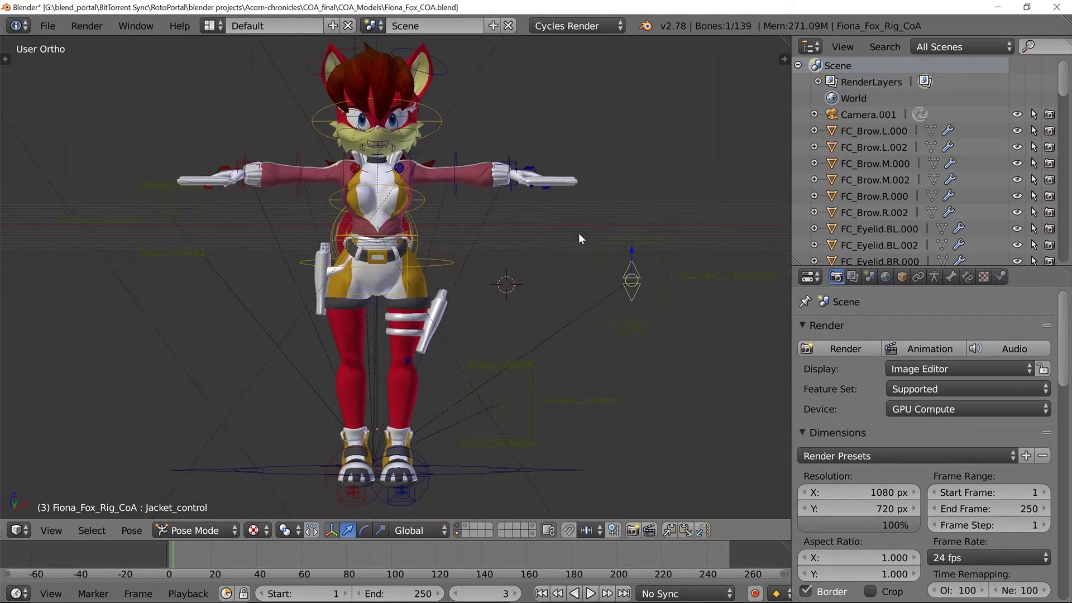
pyautogui.scroll(-3, 595, 340)
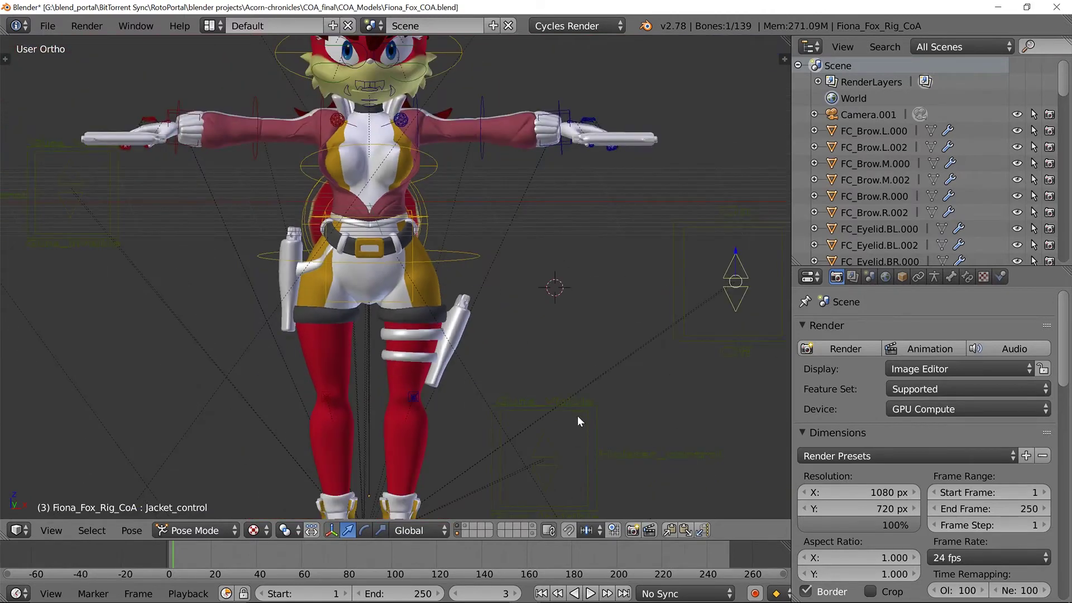
# Select the holster_control and slide it down towards Guns_Invisible to hide the holstered guns.
pyautogui.keyDown('shift'); pyautogui.moveTo(323, 272); pyautogui.dragTo(302, 265, button='middle'); pyautogui.keyUp('shift')
pyautogui.keyDown('shift'); pyautogui.moveTo(572, 314); pyautogui.dragTo(324, 159, button='middle'); pyautogui.keyUp('shift')
pyautogui.rightClick(495, 343)
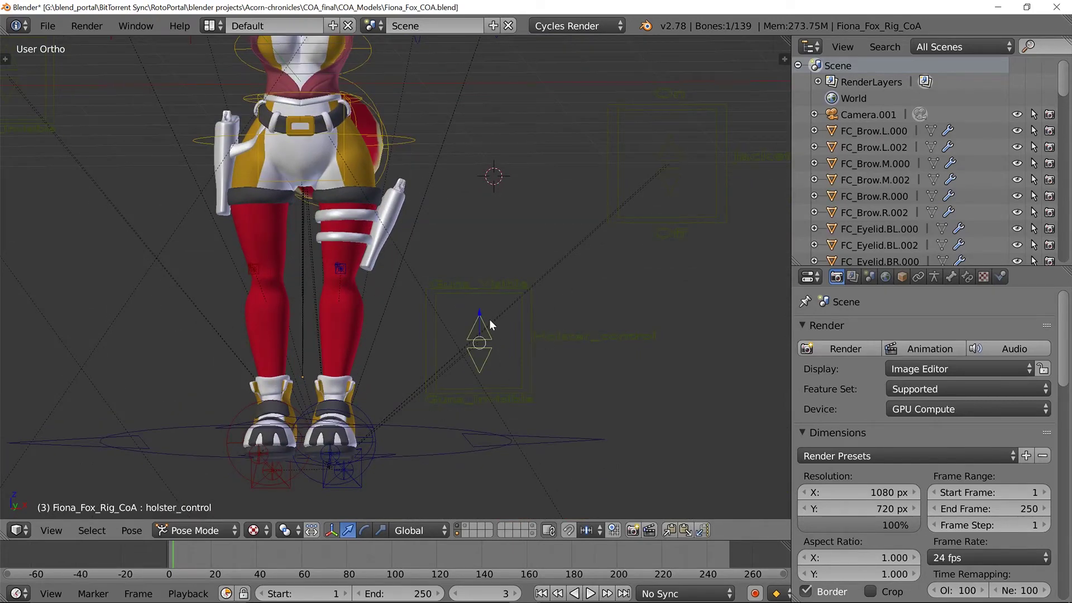
pyautogui.keyDown('shift'); pyautogui.moveTo(470, 234); pyautogui.dragTo(480, 283, button='middle'); pyautogui.keyUp('shift')
pyautogui.rightClick(447, 341)
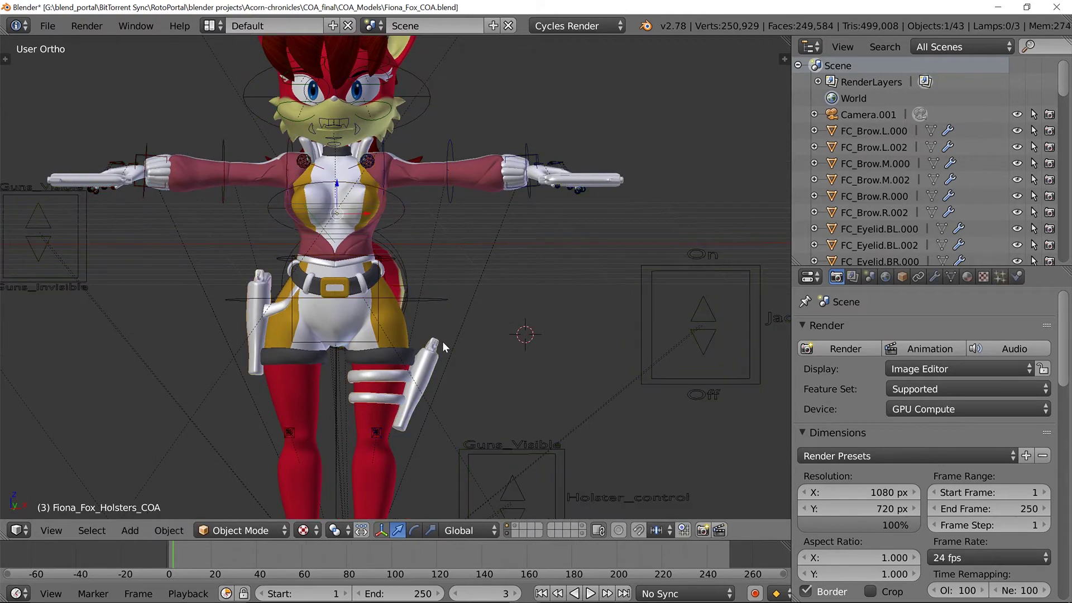
pyautogui.keyDown('shift'); pyautogui.scroll(-5, 478, 375); pyautogui.keyUp('shift')
pyautogui.rightClick(487, 397)
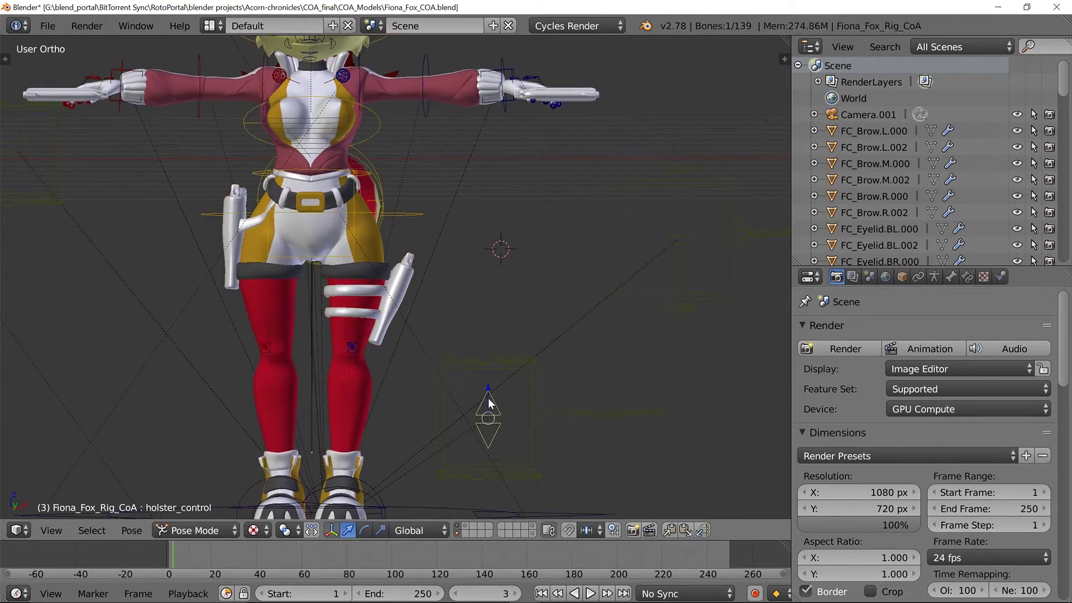
pyautogui.moveTo(489, 396); pyautogui.dragTo(490, 416)
# Move the holster_control back up along global Z towards Guns_Visible.
pyautogui.keyDown('shift'); pyautogui.moveTo(341, 100); pyautogui.dragTo(466, 257, button='middle'); pyautogui.keyUp('shift')
pyautogui.scroll(-3, 466, 276)
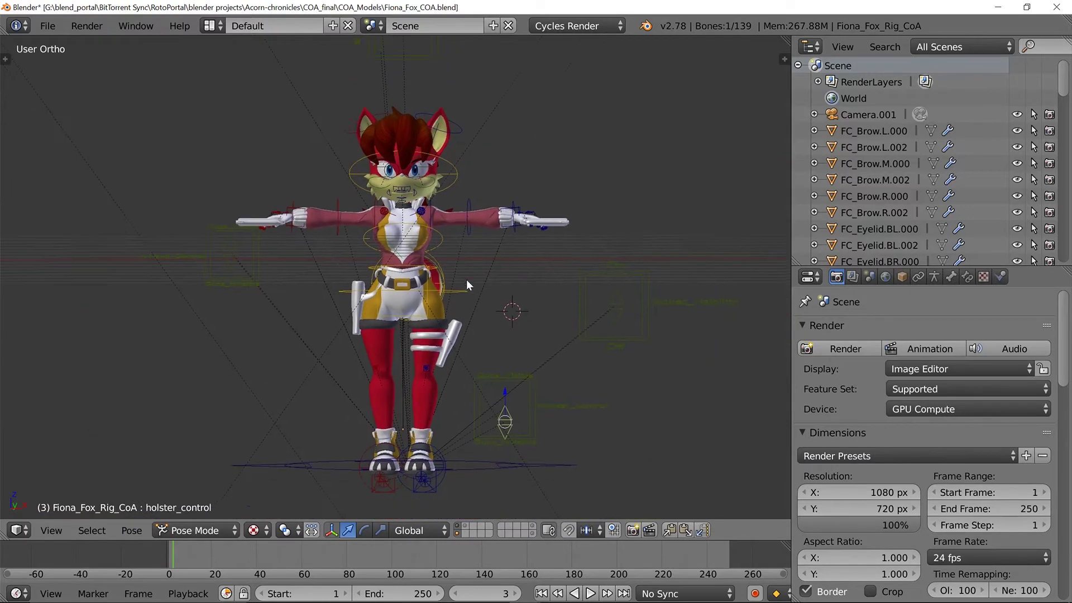
pyautogui.press('g')
pyautogui.press('z')
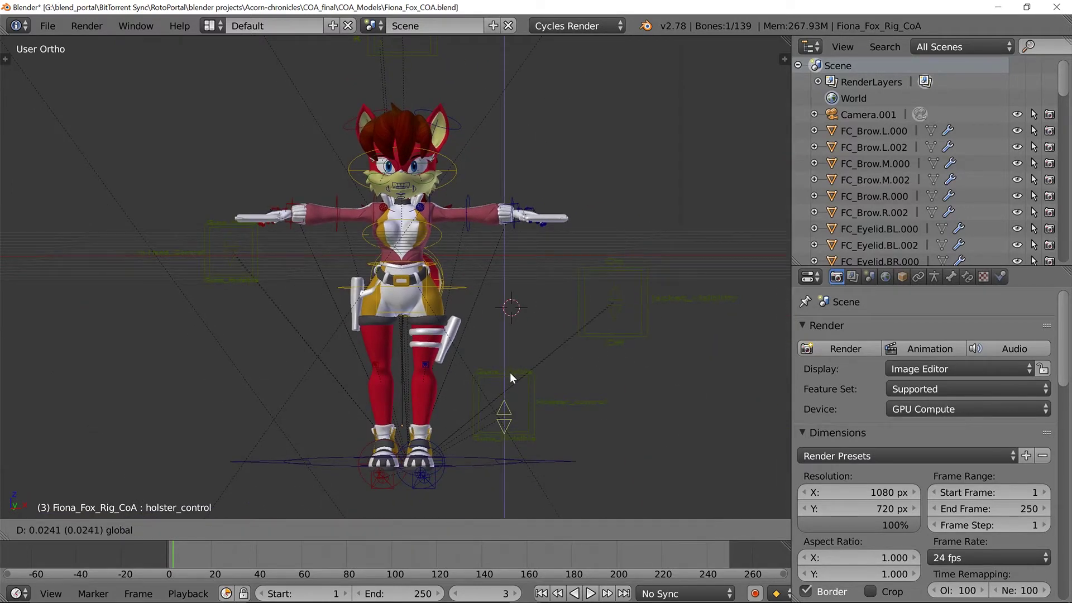
pyautogui.click(509, 364)
# Select the In-Hand_control and move it down along global Z to hide the guns in both hands.
pyautogui.rightClick(227, 228)
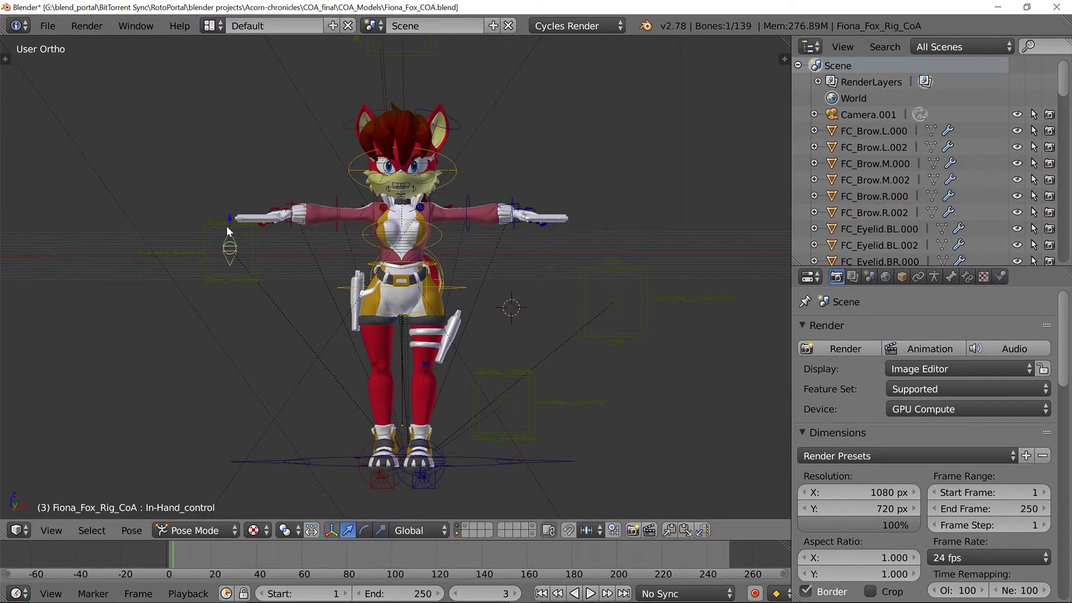
pyautogui.press('g')
pyautogui.press('z')
pyautogui.click(235, 237)
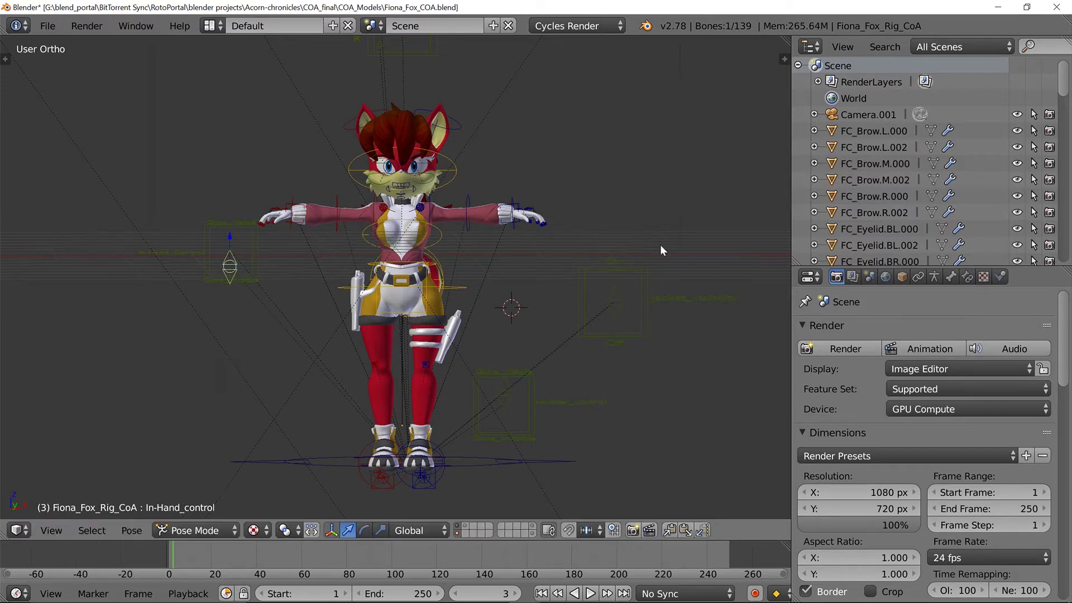
# Select the Fiona_tail_control at the base of the tail and rotate it around global X to raise the tail.
pyautogui.moveTo(449, 157); pyautogui.dragTo(470, 261, button='middle')
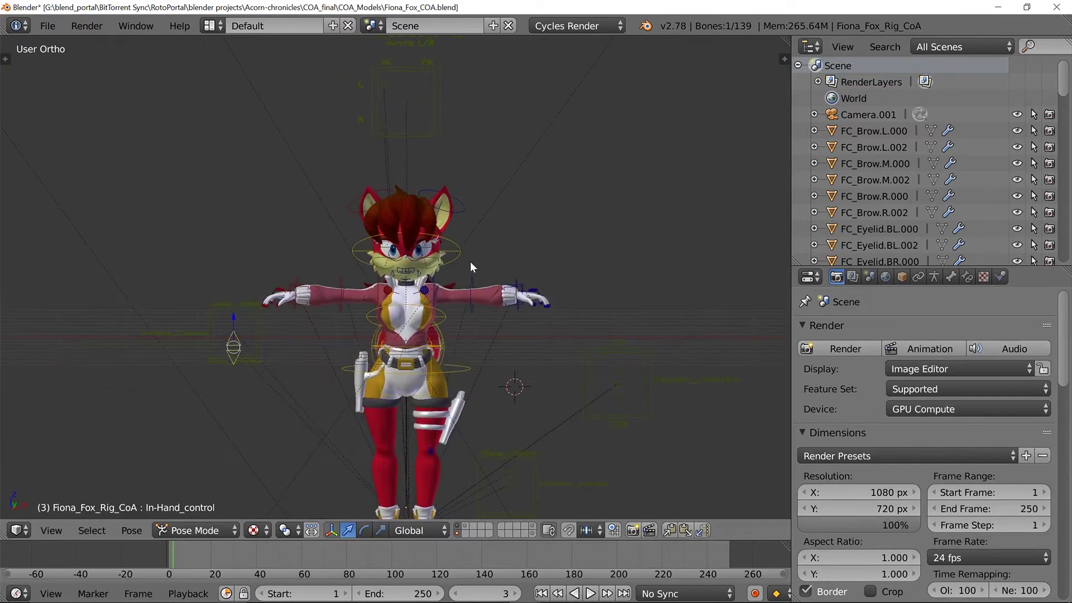
pyautogui.scroll(5, 485, 269)
pyautogui.scroll(3, 504, 274)
pyautogui.scroll(-3, 553, 224)
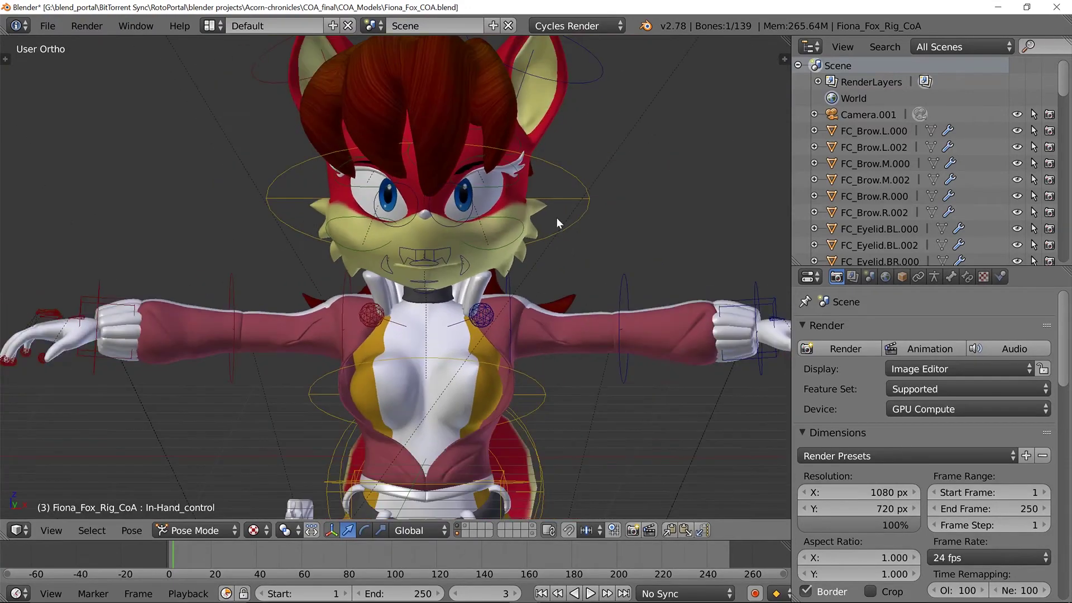
pyautogui.rightClick(558, 205)
pyautogui.moveTo(627, 266); pyautogui.dragTo(572, 254, button='middle')
pyautogui.rightClick(577, 259)
pyautogui.moveTo(612, 304); pyautogui.dragTo(576, 299, button='middle')
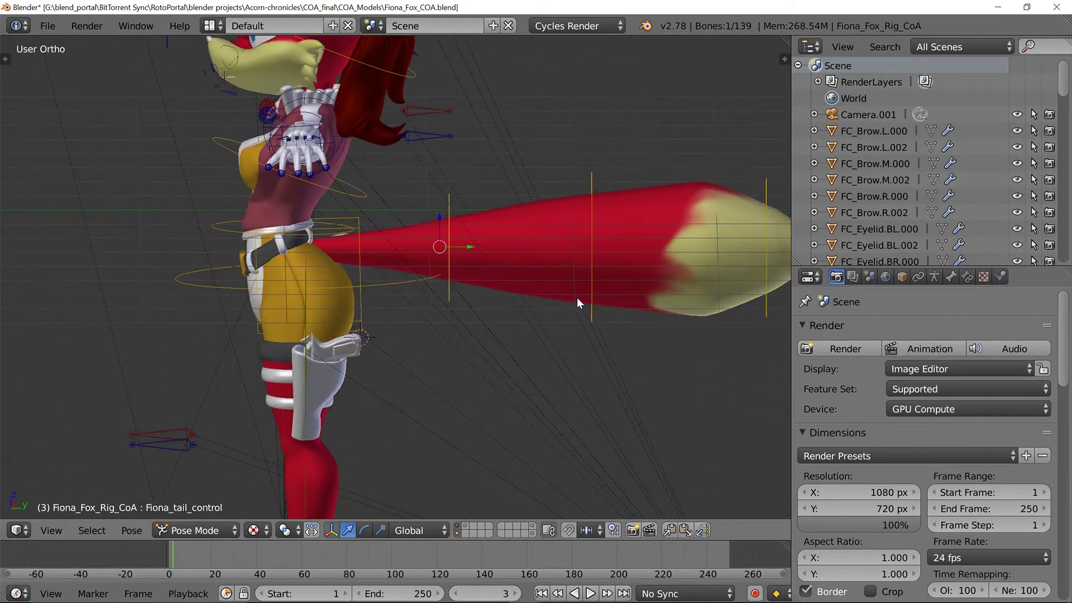
pyautogui.press('r')
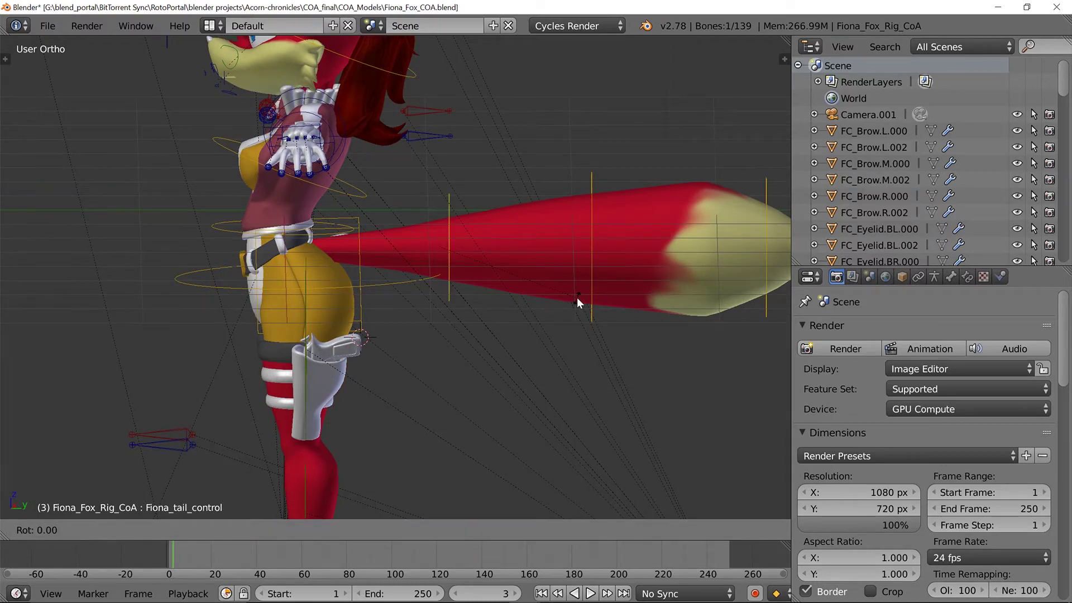
pyautogui.press('x')
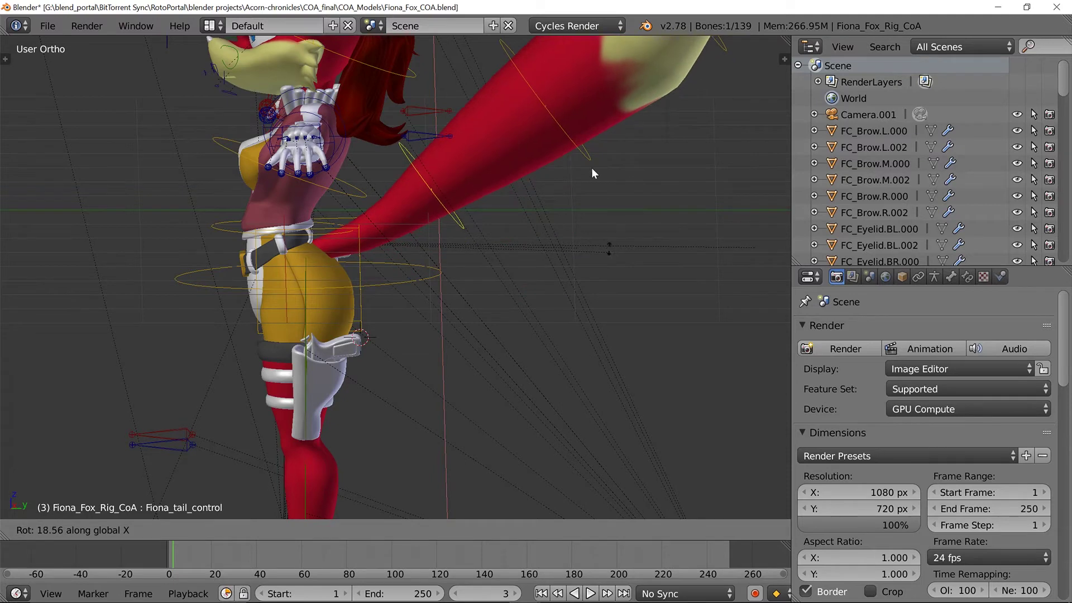
pyautogui.click(582, 136)
# Select the Fiona_tail_control.001 and rotate it freely with the trackball to curl the tail.
pyautogui.rightClick(576, 173)
pyautogui.moveTo(575, 172); pyautogui.dragTo(593, 252, button='middle')
pyautogui.press('r')
pyautogui.press('r')
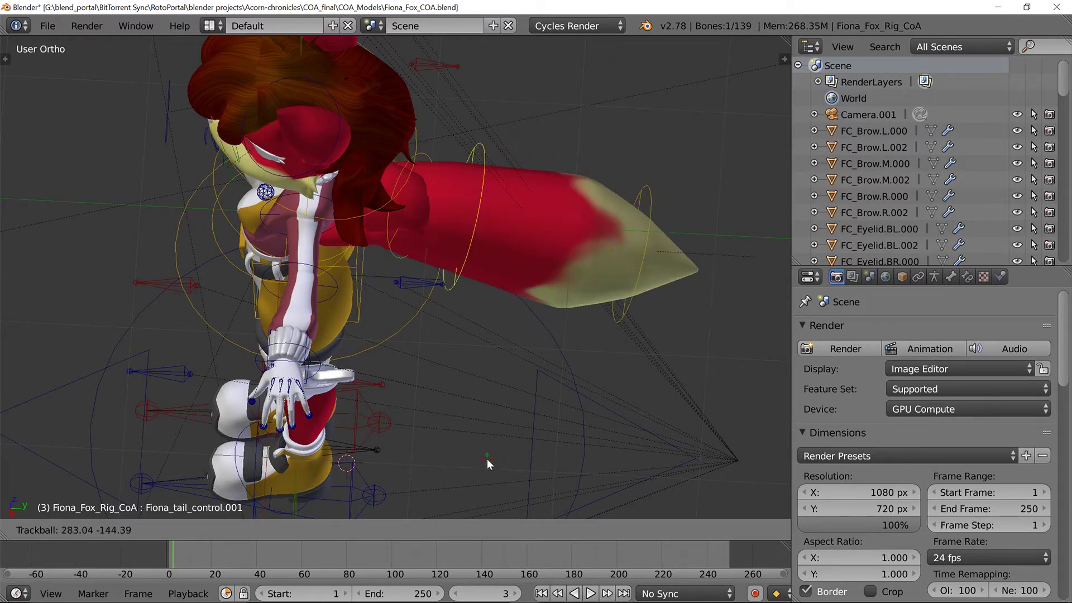
pyautogui.click(487, 458)
pyautogui.moveTo(486, 459); pyautogui.dragTo(543, 329, button='middle')
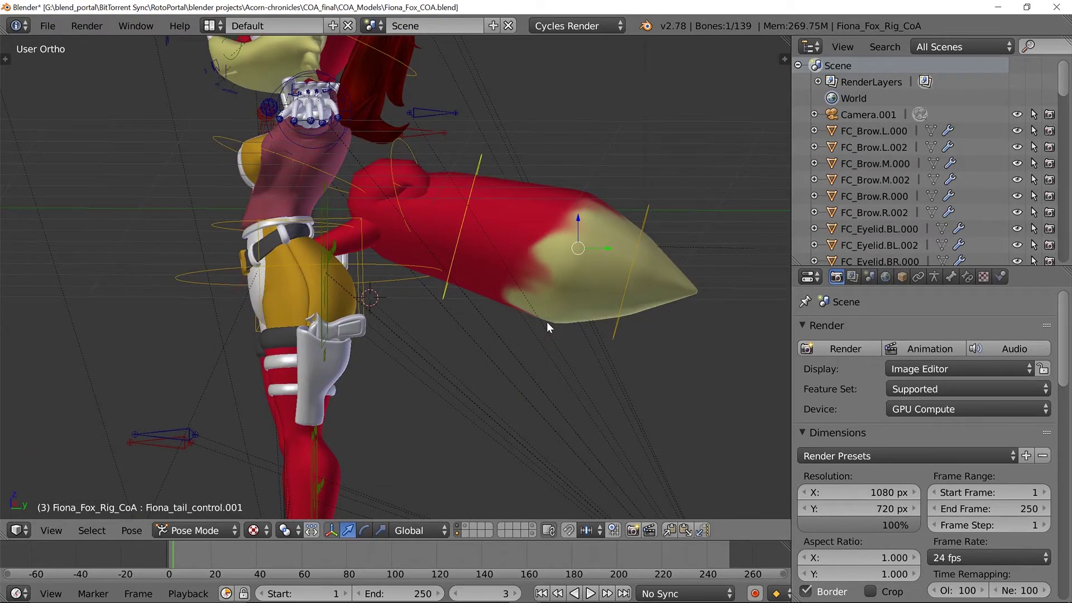
# Select all visible bones of the Fiona Fox rig.
pyautogui.scroll(-5, 547, 321)
pyautogui.moveTo(546, 321); pyautogui.dragTo(498, 362, button='middle')
pyautogui.press('a')
pyautogui.press('a')
pyautogui.scroll(4, 478, 212)
pyautogui.scroll(2, 498, 363)
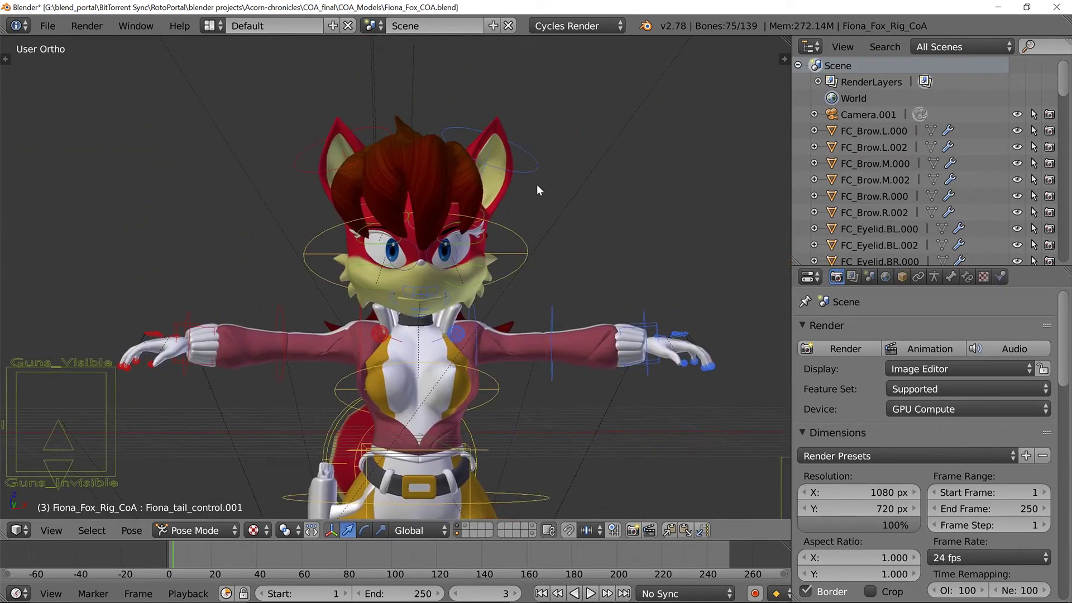
# Select the ear.l control and rotate the left ear around global Z.
pyautogui.rightClick(540, 169)
pyautogui.scroll(3, 561, 156)
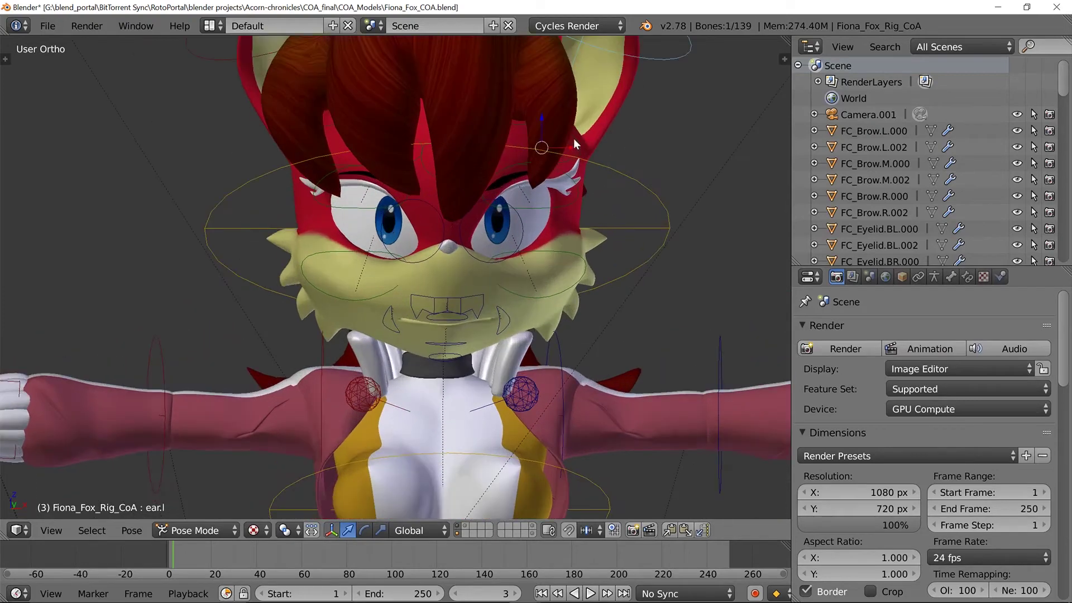
pyautogui.scroll(3, 579, 285)
pyautogui.moveTo(559, 283); pyautogui.dragTo(542, 282, button='middle')
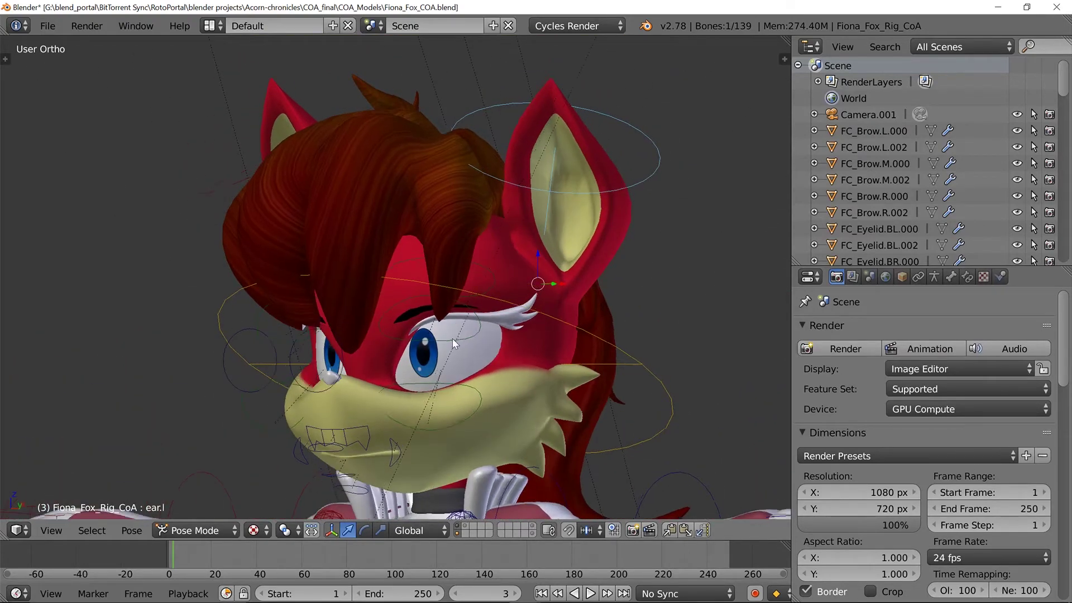
pyautogui.moveTo(452, 338); pyautogui.dragTo(592, 254, button='middle')
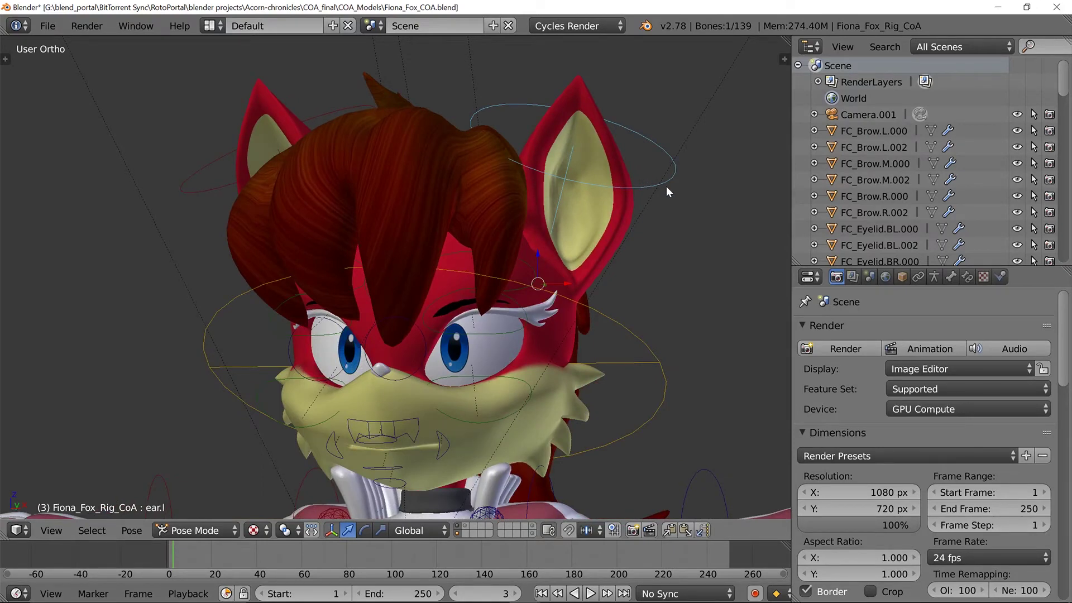
pyautogui.press('r')
pyautogui.press('z')
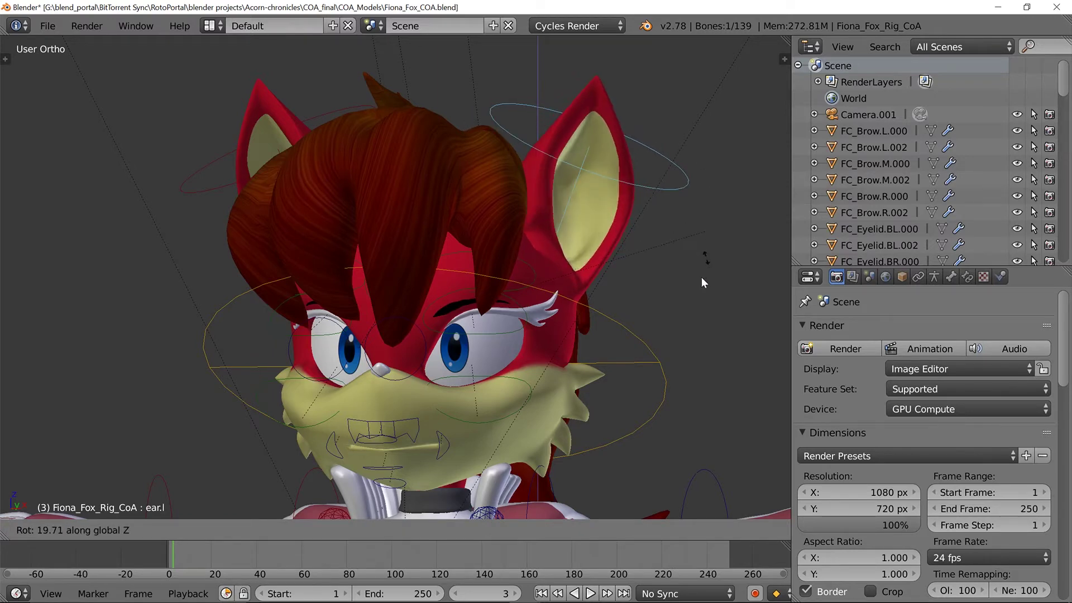
pyautogui.click(664, 229)
pyautogui.moveTo(664, 229); pyautogui.dragTo(532, 305, button='middle')
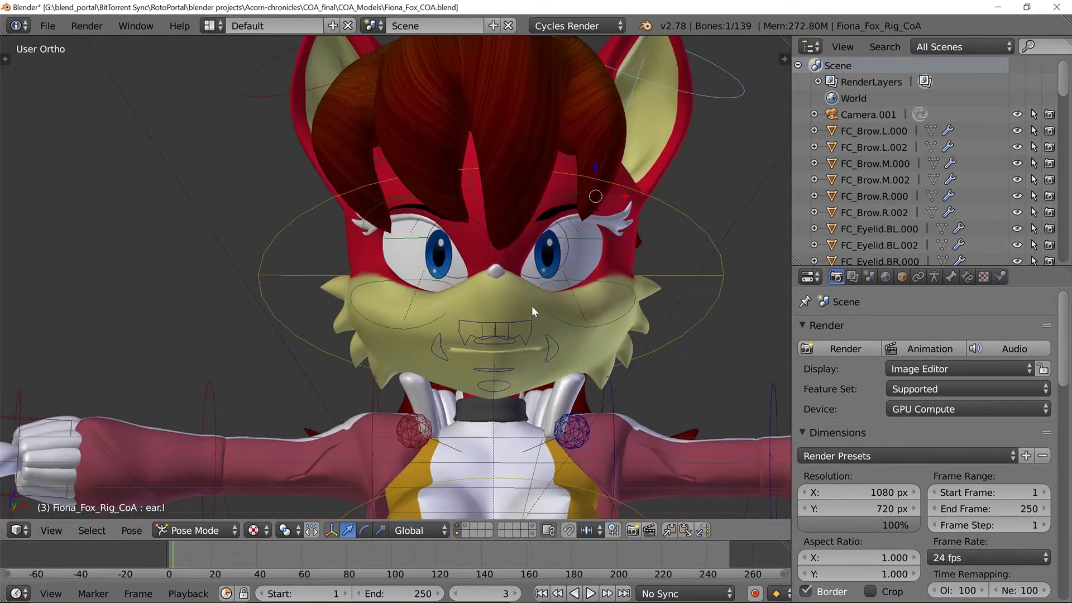
pyautogui.scroll(-5, 532, 306)
pyautogui.scroll(-6, 509, 162)
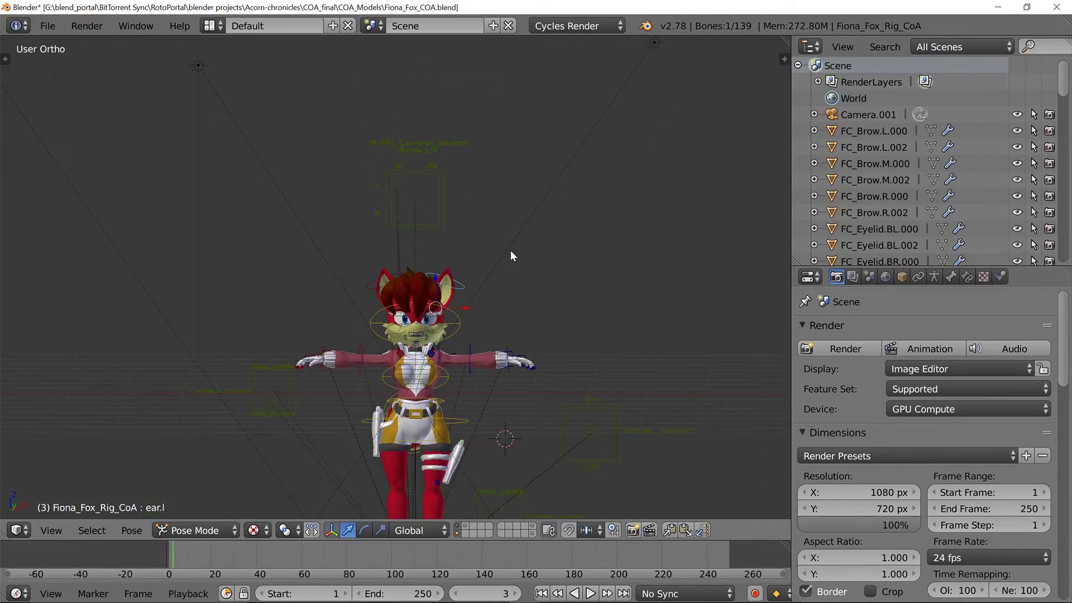
# Select the eye_rig_track control on Fiona's face and move it along global Z.
pyautogui.moveTo(485, 302); pyautogui.dragTo(536, 335, button='middle')
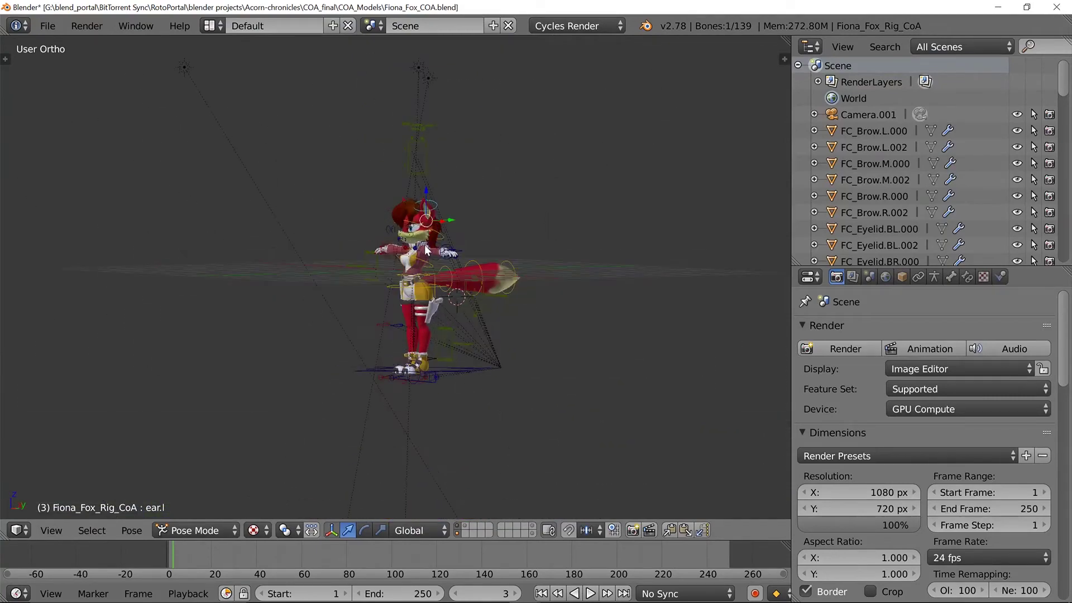
pyautogui.scroll(2, 554, 358)
pyautogui.scroll(8, 554, 357)
pyautogui.moveTo(368, 339); pyautogui.dragTo(490, 302, button='middle')
pyautogui.keyDown('shift'); pyautogui.moveTo(489, 225); pyautogui.dragTo(361, 488, button='middle'); pyautogui.keyUp('shift')
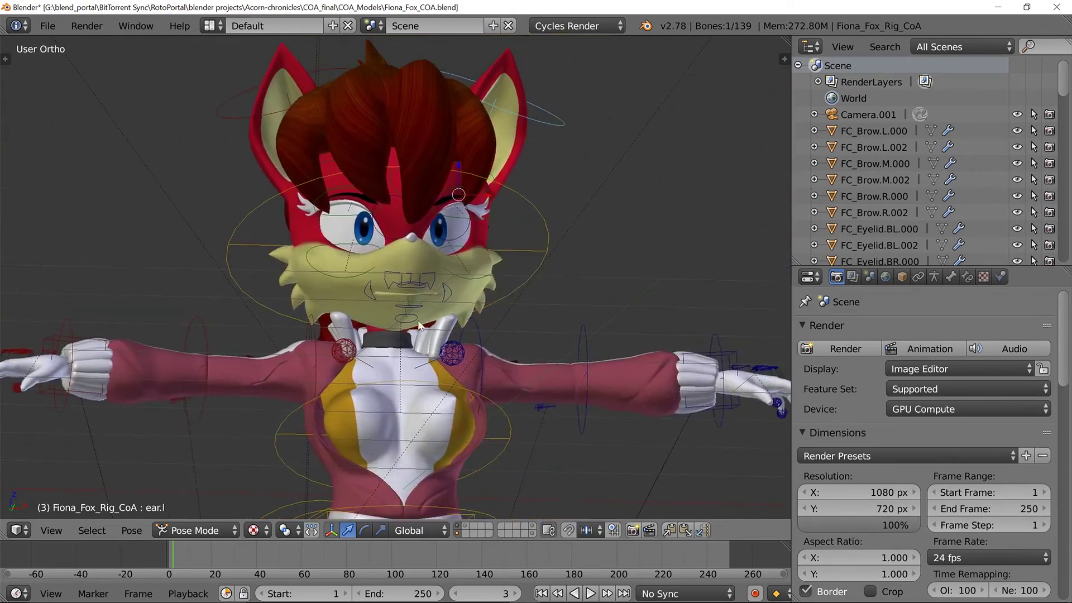
pyautogui.rightClick(465, 231)
pyautogui.moveTo(465, 232); pyautogui.dragTo(436, 230, button='middle')
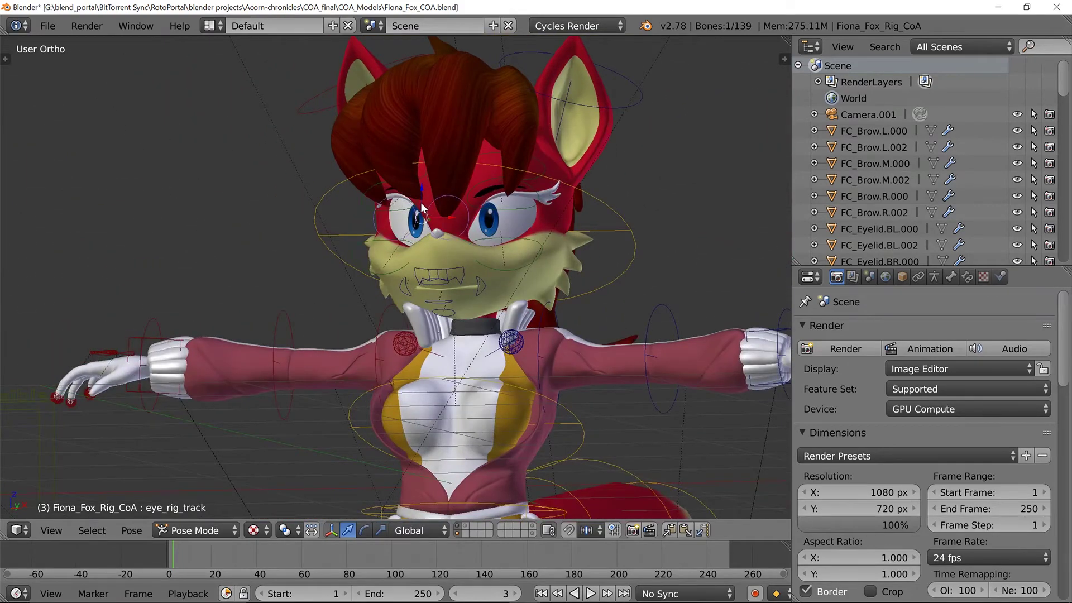
pyautogui.press('g')
pyautogui.press('z')
pyautogui.click(525, 205)
# Select the FCmouth_corner.L control and move the left mouth corner along global Z.
pyautogui.moveTo(525, 205); pyautogui.dragTo(577, 218, button='middle')
pyautogui.scroll(4, 510, 324)
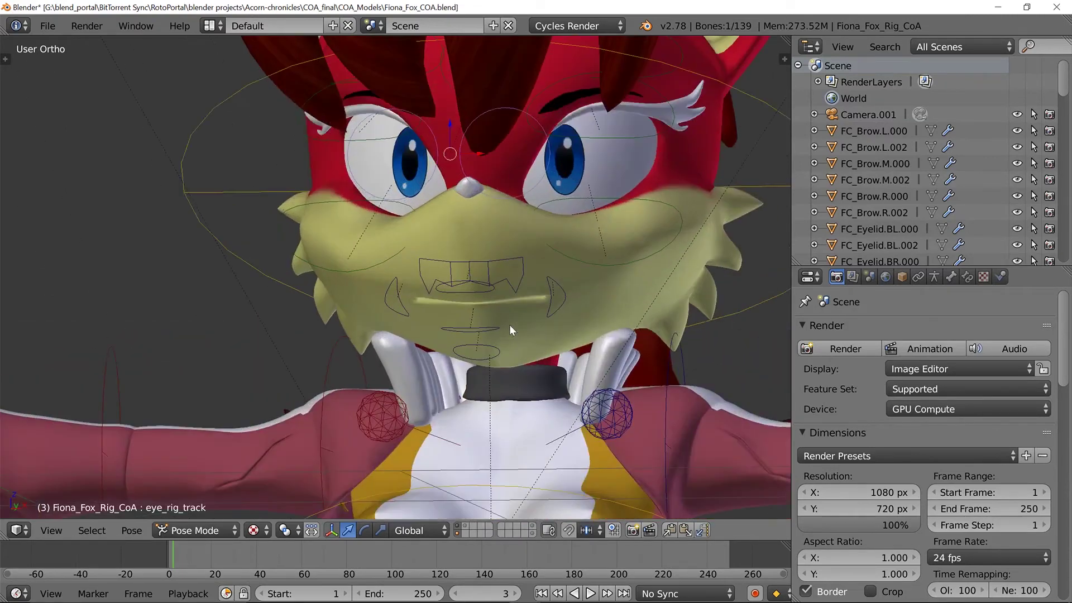
pyautogui.rightClick(565, 288)
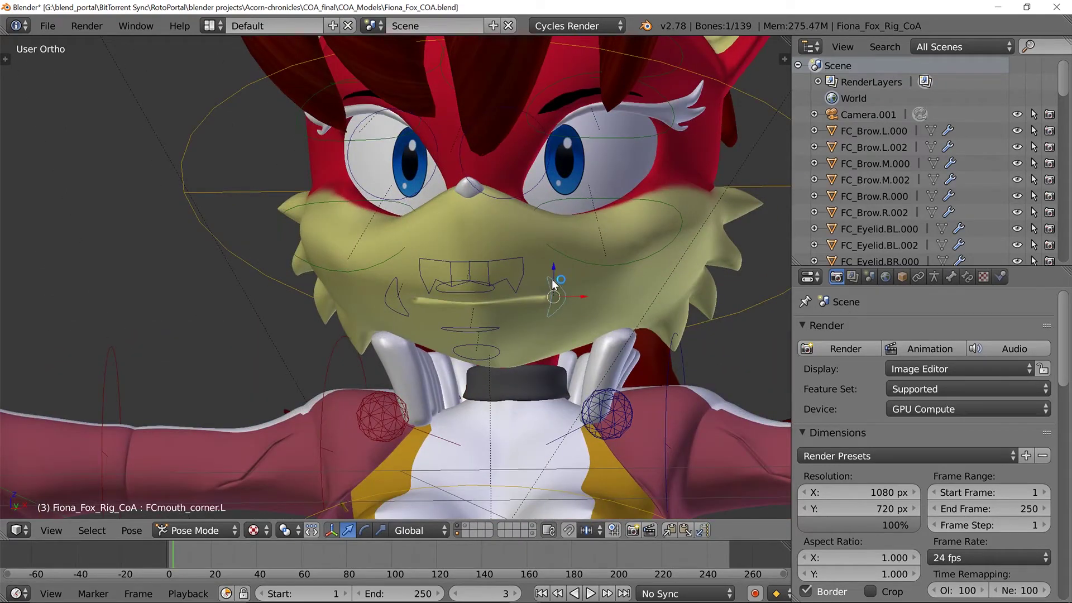
pyautogui.press('g')
pyautogui.press('z')
pyautogui.click(564, 215)
# Select the Fiona_tail_control and save Fiona_Fox_COA.blend with the rig in front view.
pyautogui.scroll(-9, 563, 218)
pyautogui.keyDown('shift'); pyautogui.moveTo(502, 366); pyautogui.dragTo(520, 262, button='middle'); pyautogui.keyUp('shift')
pyautogui.rightClick(487, 269)
pyautogui.scroll(-1, 520, 260)
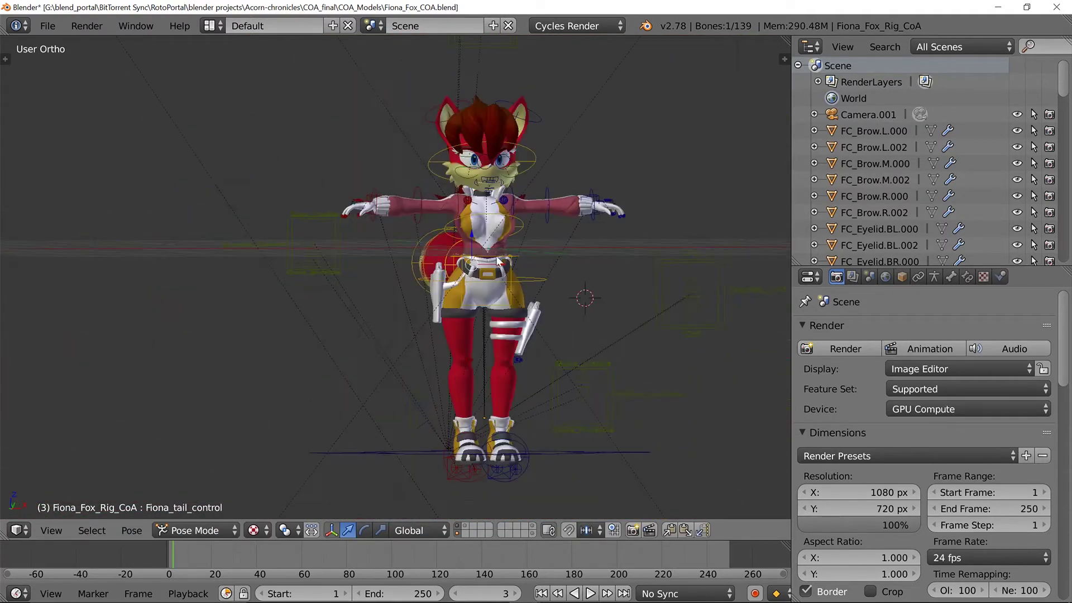
pyautogui.press('KP_1')
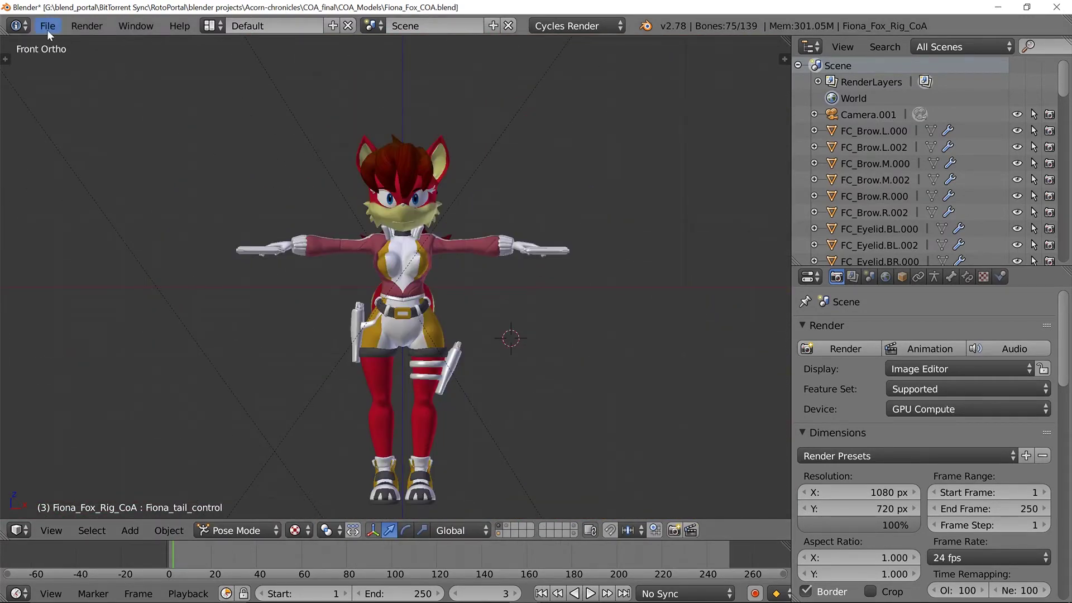
pyautogui.click(47, 26)
pyautogui.click(70, 148)
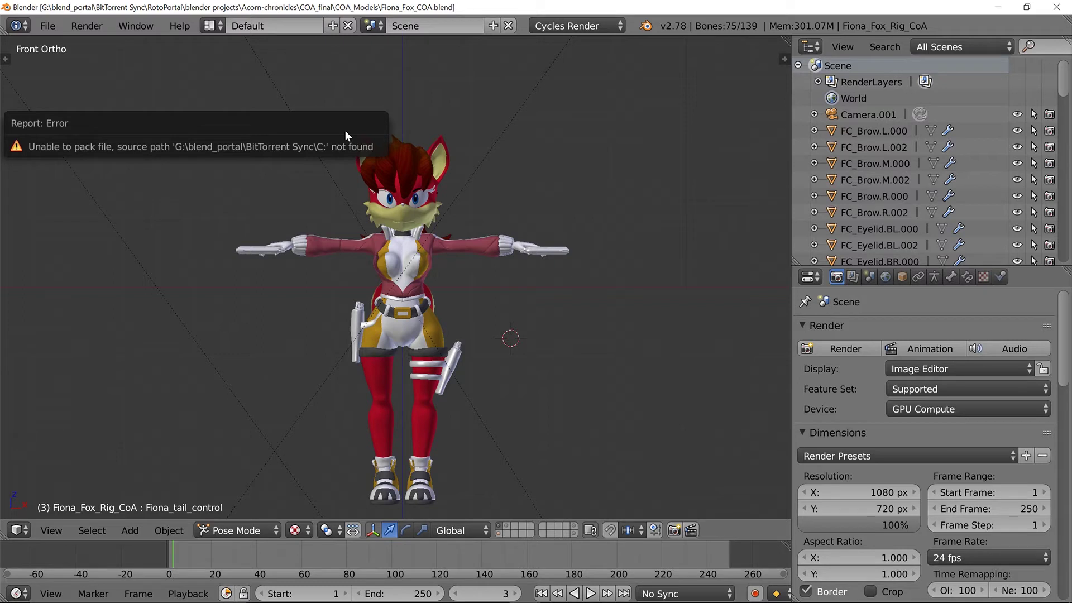
pyautogui.click(855, 276)
pyautogui.click(837, 278)
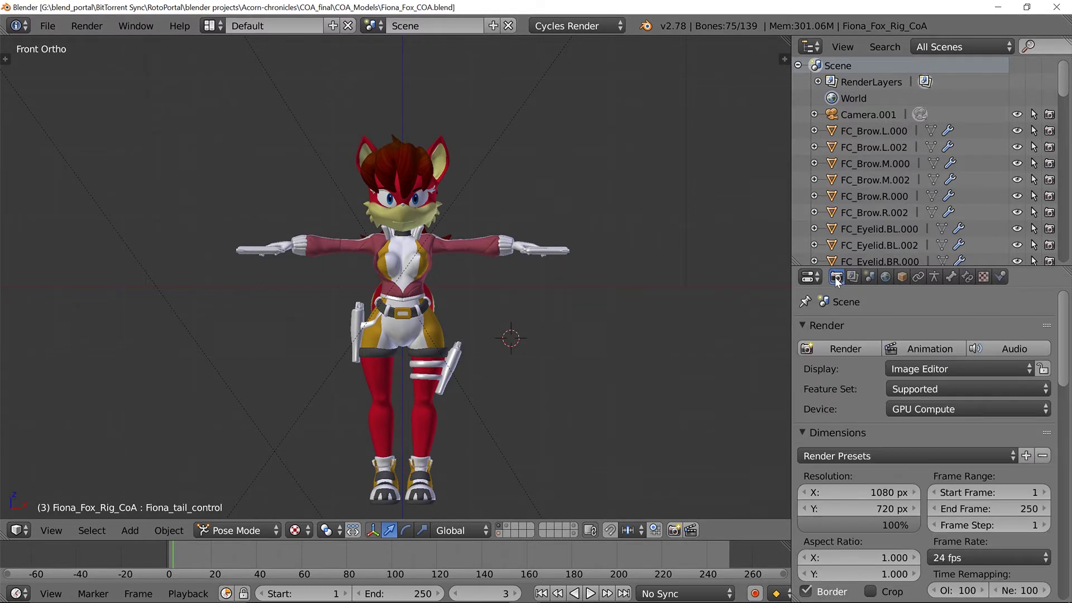
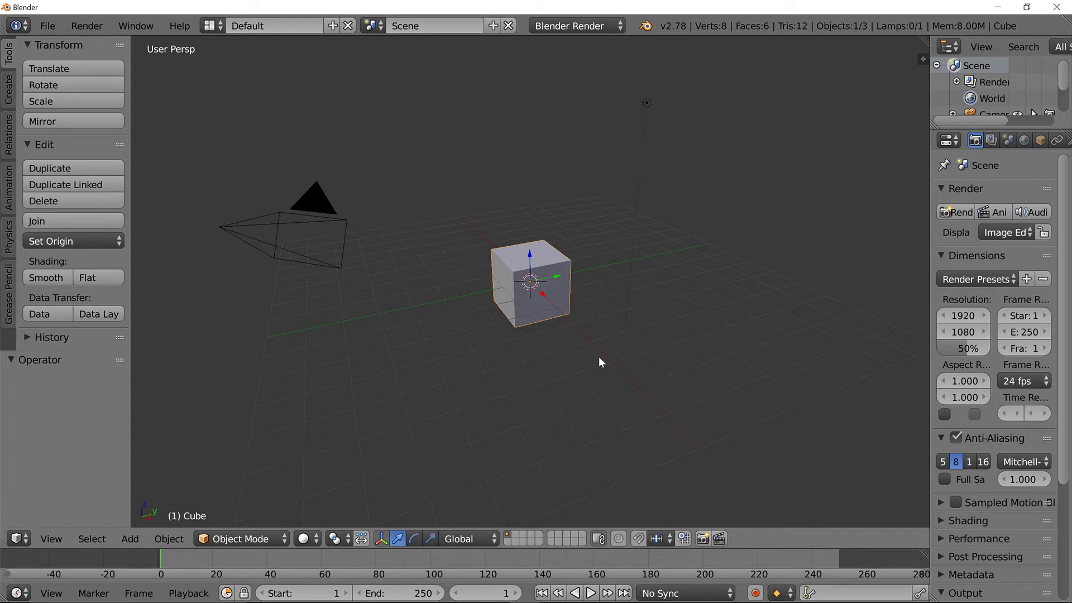
pyautogui.press('s')
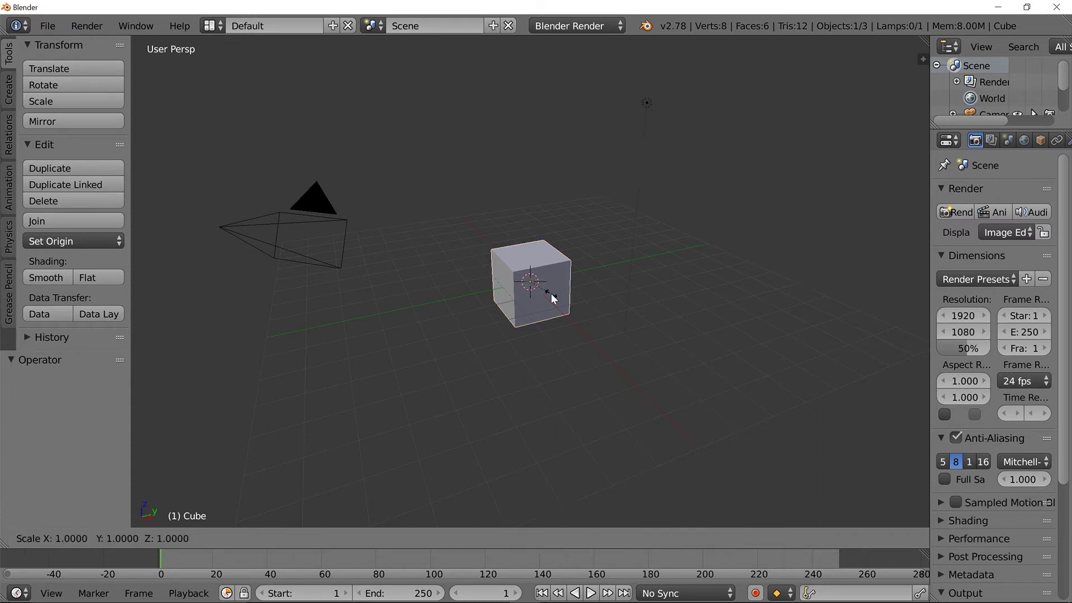
pyautogui.press('Escape')
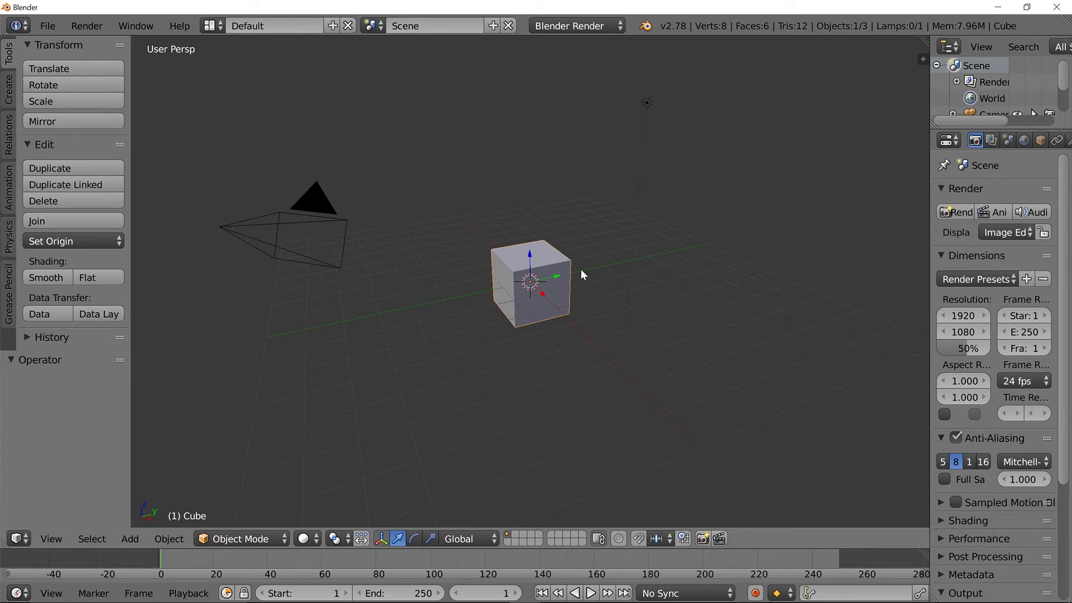
# Delete the default cube and set the render engine to Cycles Render.
pyautogui.press('x')
pyautogui.click(581, 269)
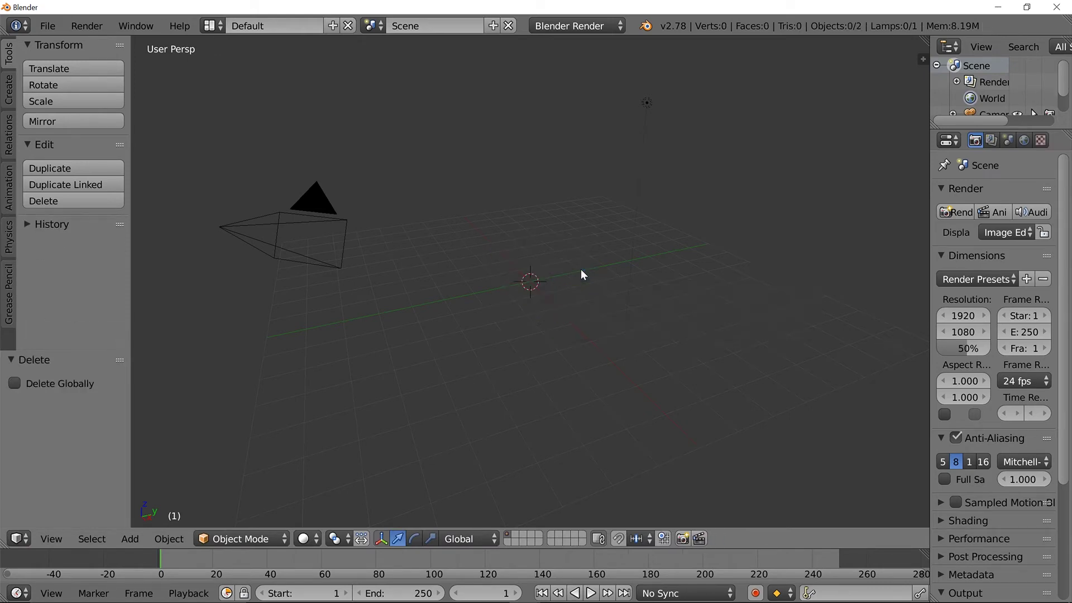
pyautogui.click(599, 27)
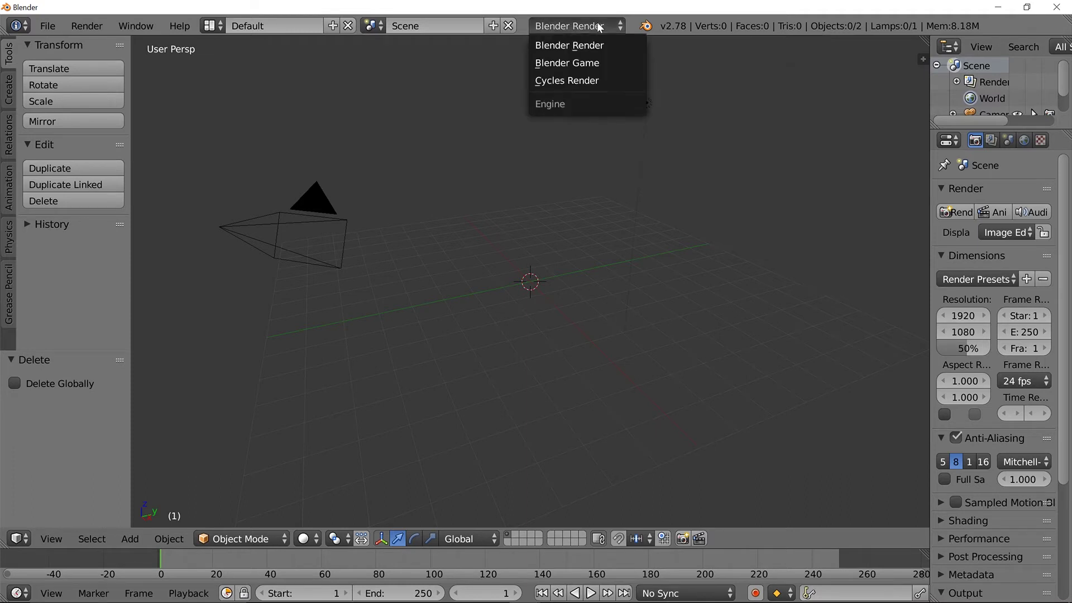
pyautogui.click(577, 80)
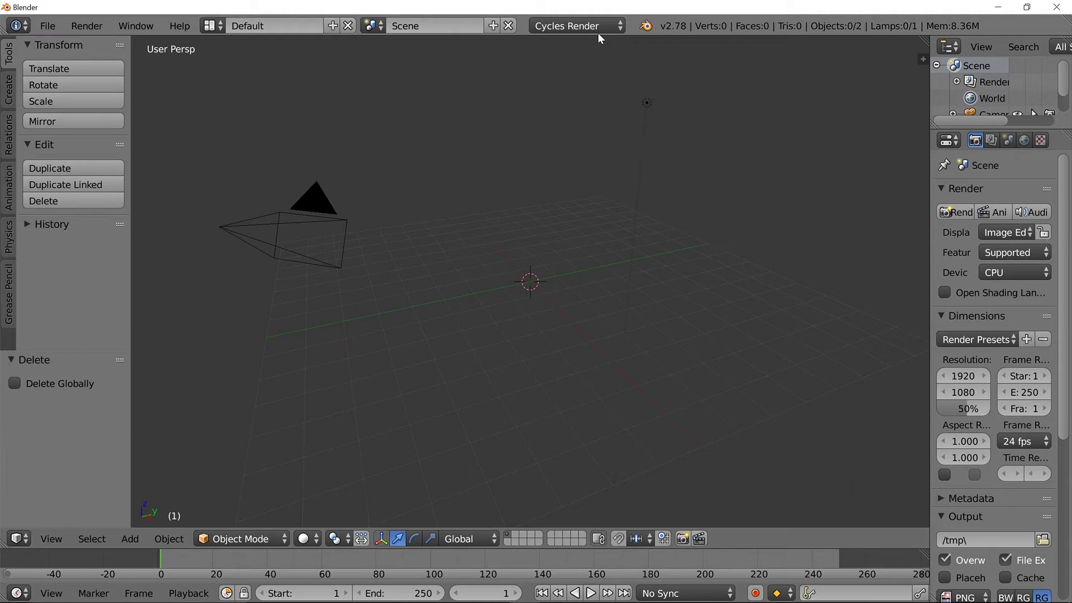
# Start appending from a library and go to the recent COA_Models folder.
pyautogui.click(55, 26)
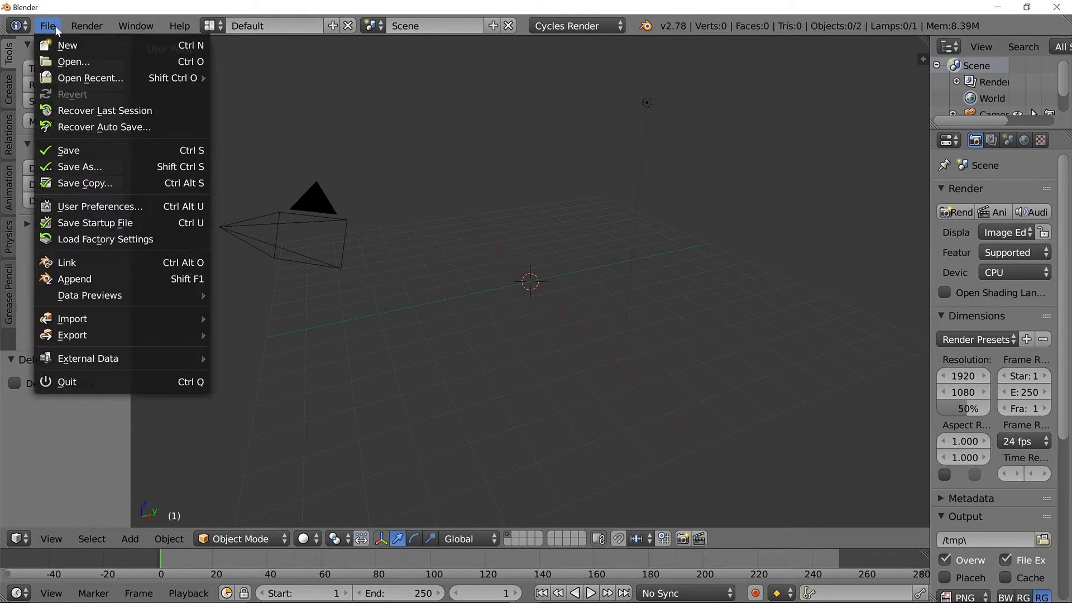
pyautogui.click(96, 280)
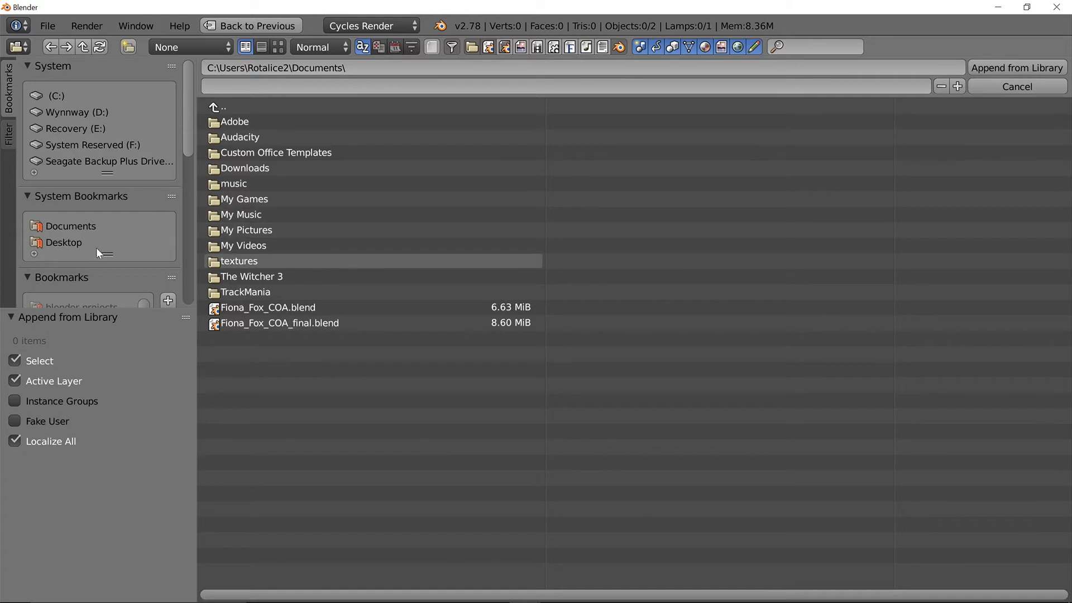
pyautogui.scroll(-2, 96, 247)
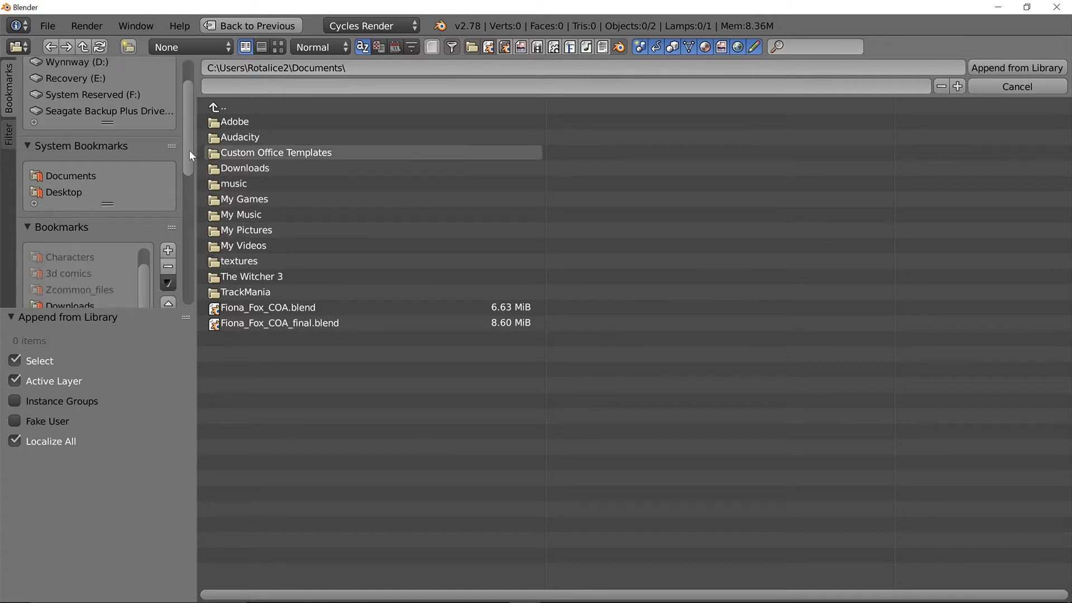
pyautogui.moveTo(189, 150); pyautogui.dragTo(183, 262)
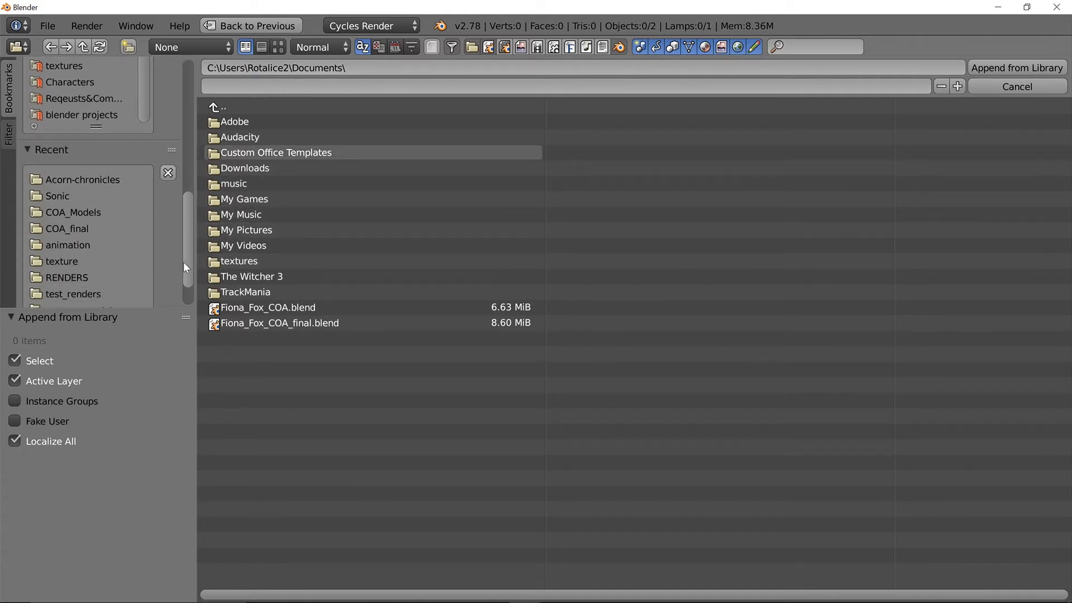
pyautogui.click(73, 212)
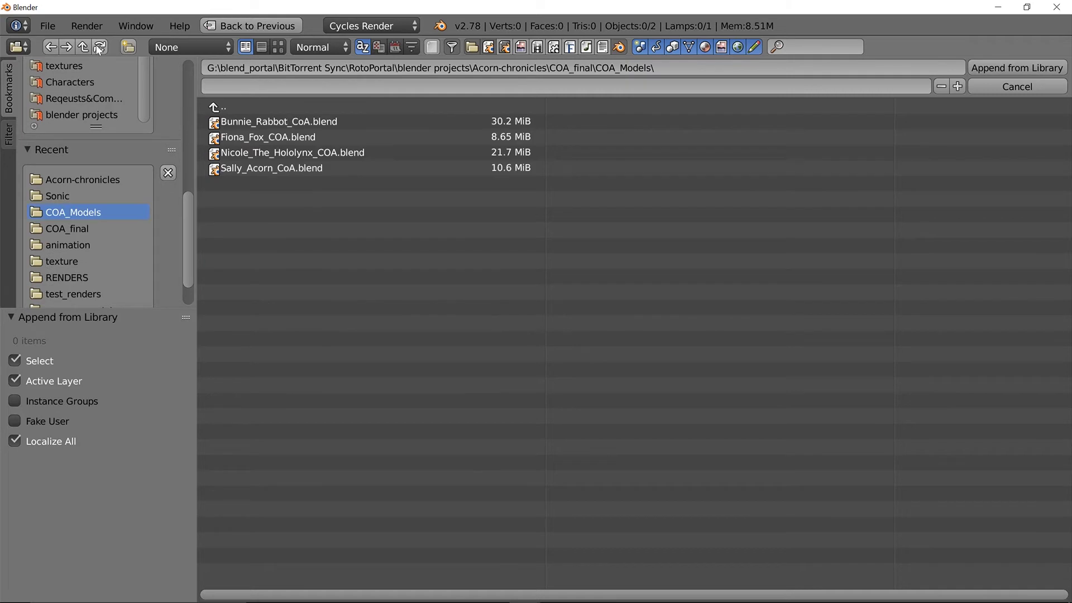
# Display the COA_Models files as thumbnails and create a new folder there.
pyautogui.click(277, 48)
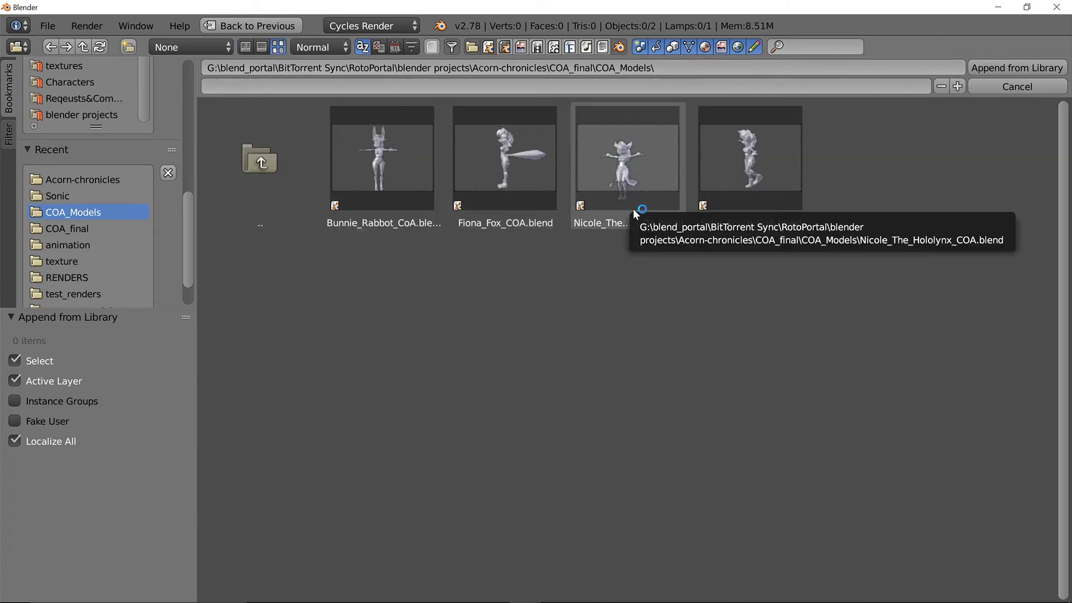
pyautogui.click(125, 49)
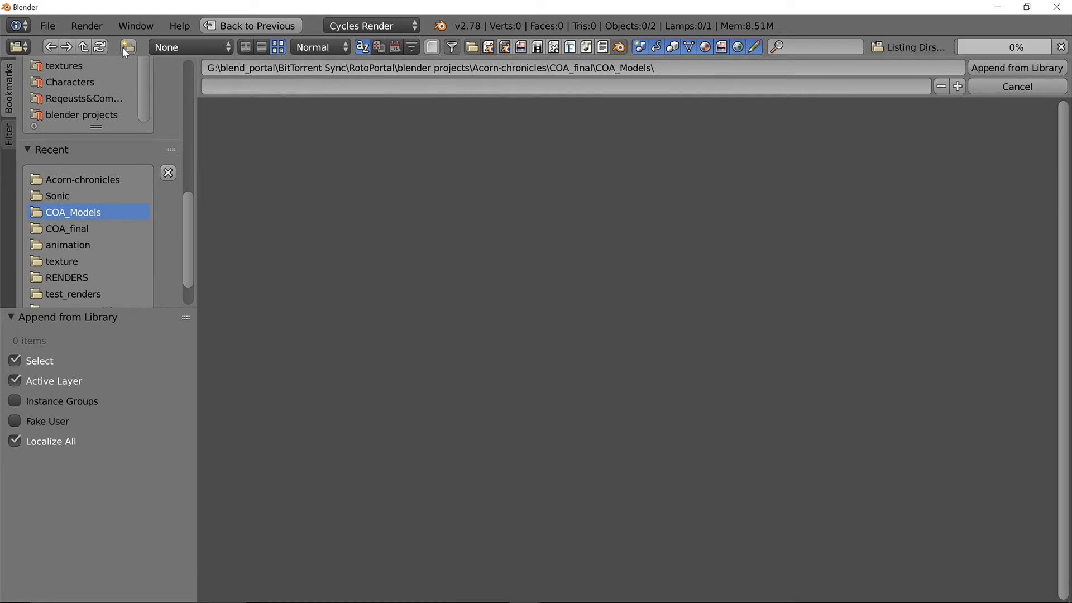
pyautogui.click(271, 232)
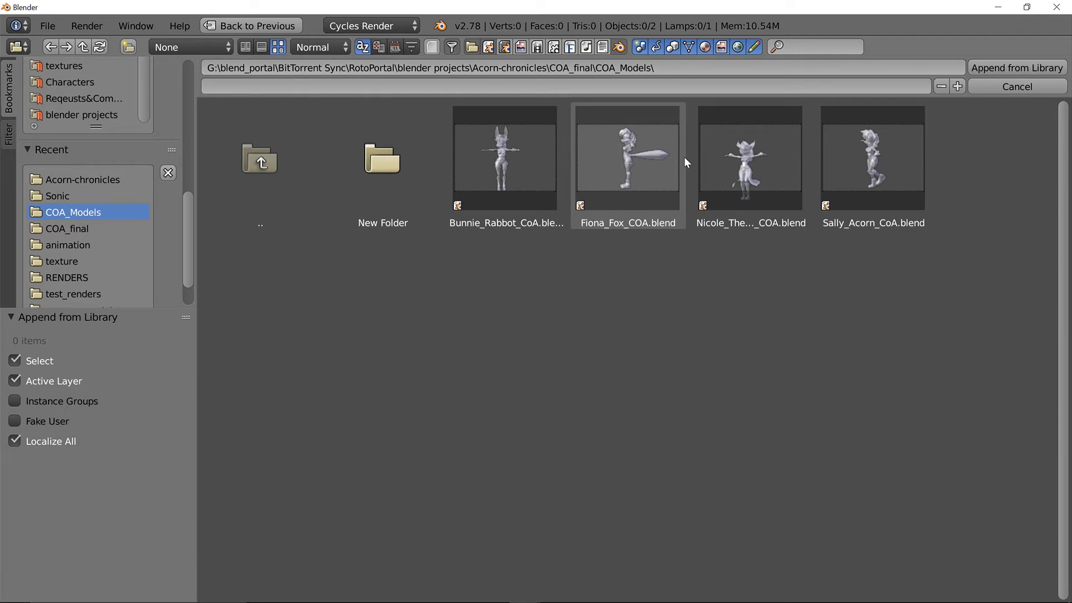
# Open the Object category inside Sally_Acorn_CoA.blend and filter its items by COA.
pyautogui.doubleClick(896, 152)
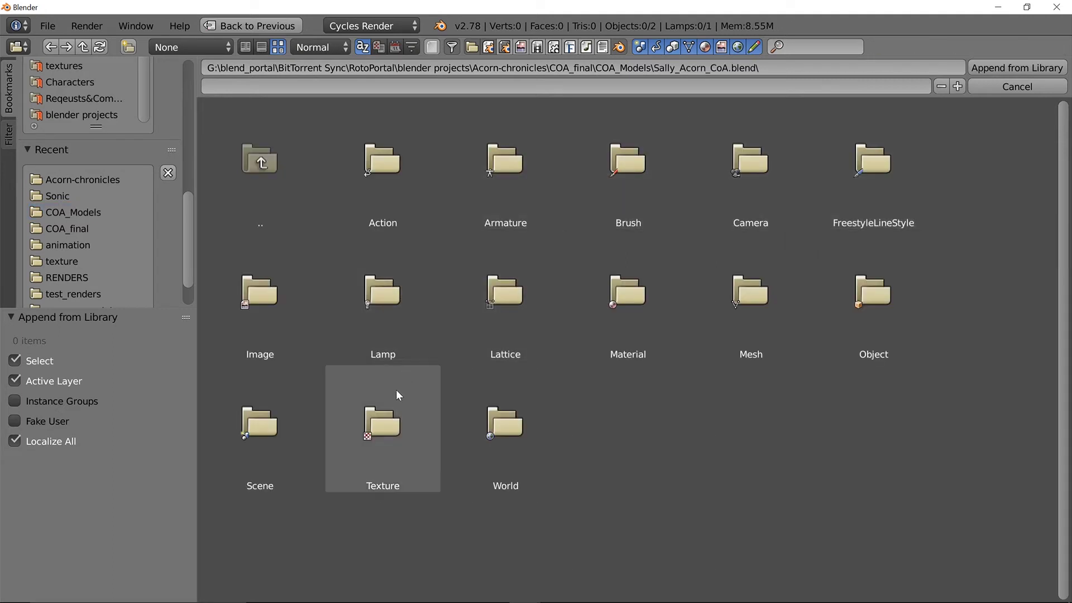
pyautogui.doubleClick(883, 320)
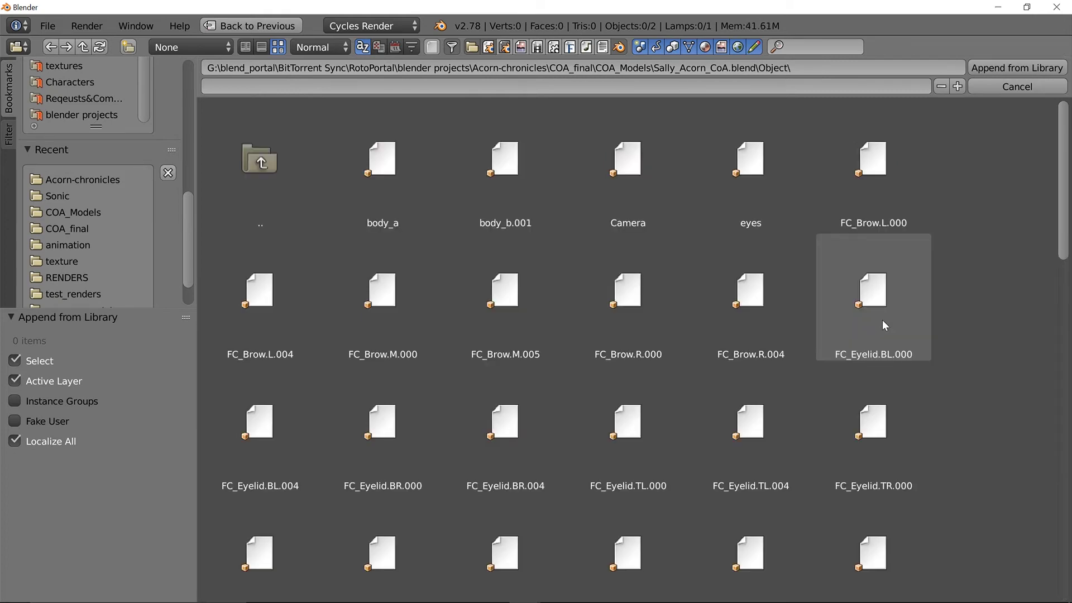
pyautogui.scroll(-2, 635, 347)
pyautogui.scroll(-8, 635, 351)
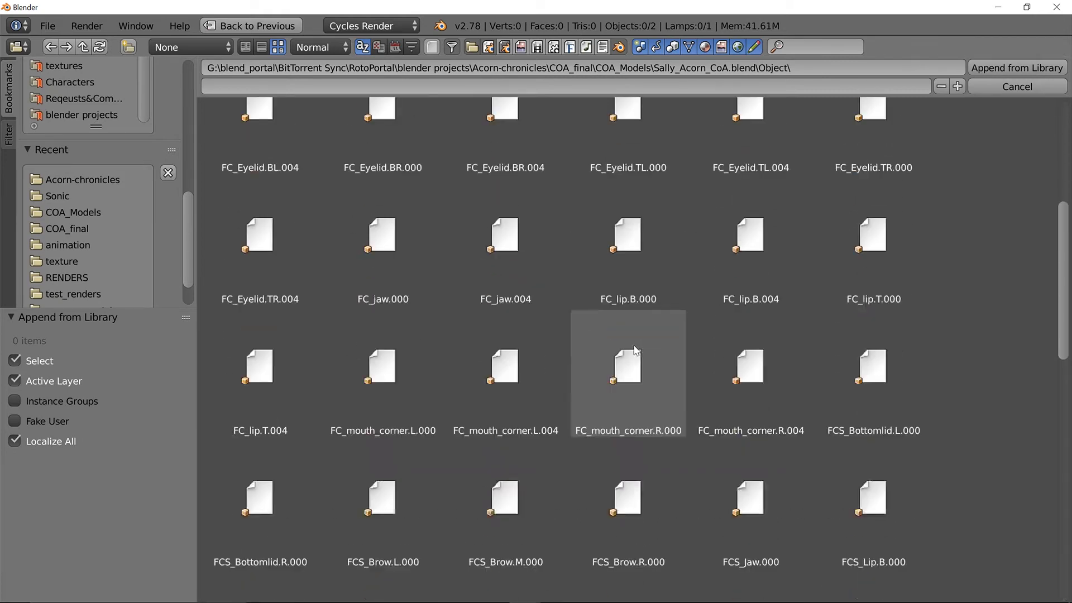
pyautogui.scroll(8, 635, 346)
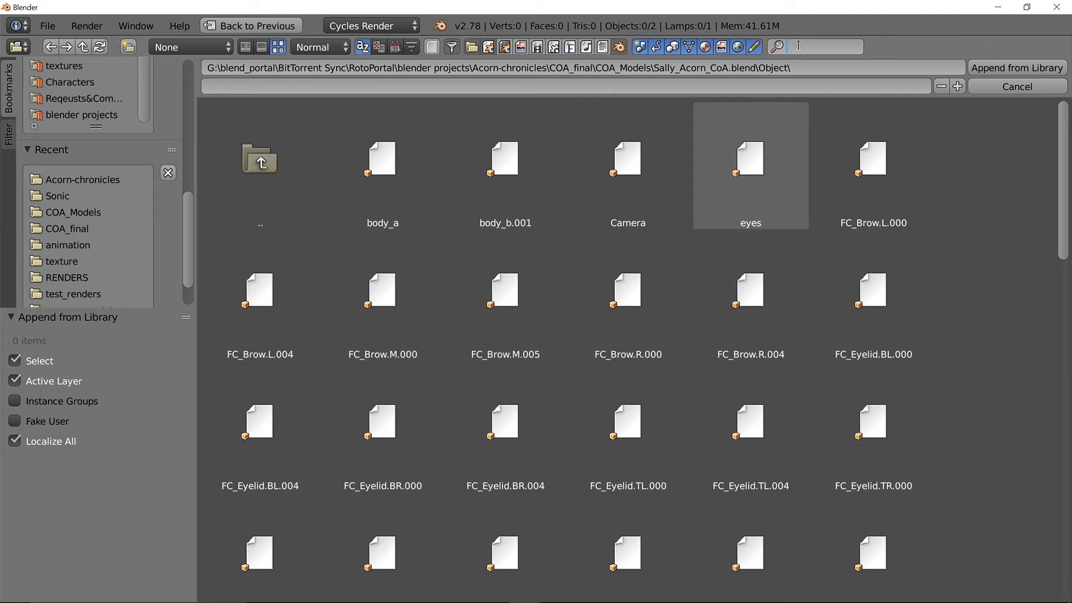
pyautogui.write('COA')
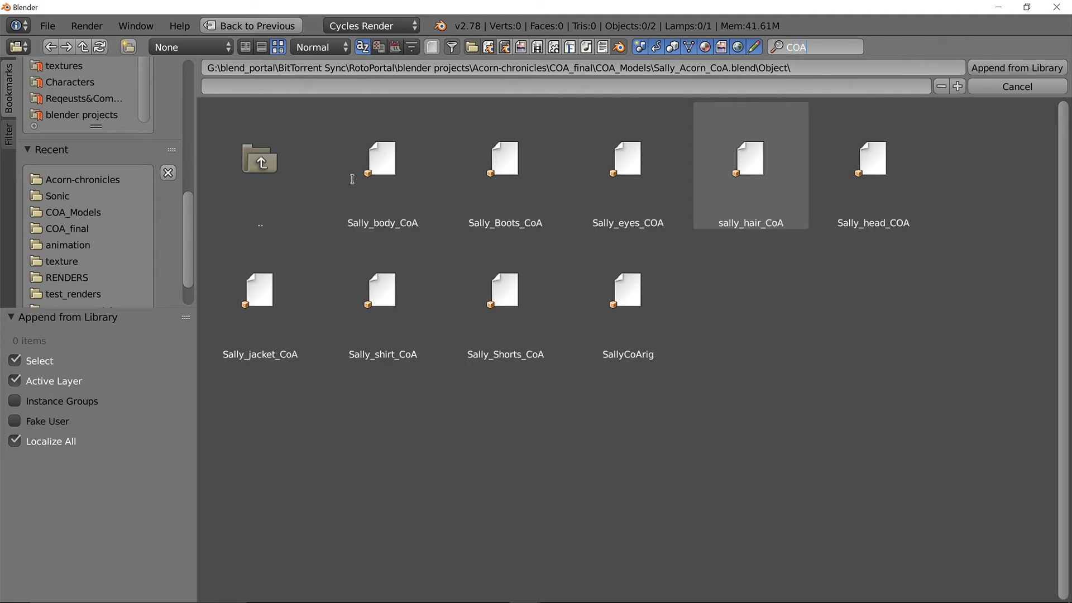
pyautogui.click(894, 441)
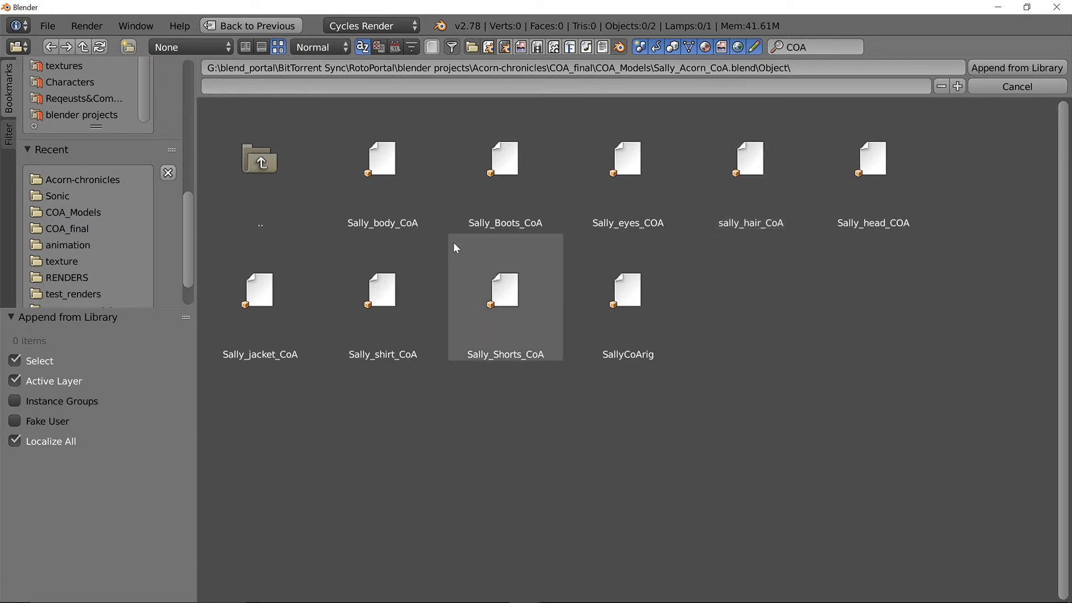
# Append Sally_body_CoA, Sally_Boots_CoA, Sally_eyes_COA, sally_hair_CoA, Sally_head_COA, Sally_jacket_CoA, Sally_shirt_CoA and Sally_Shorts_CoA to the scene.
pyautogui.click(402, 170)
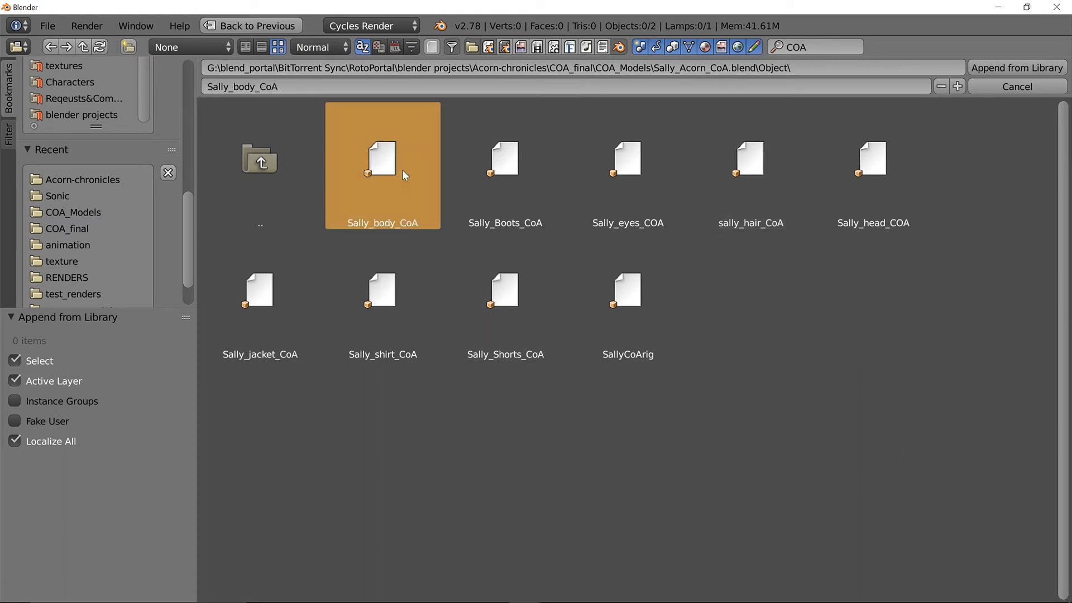
pyautogui.keyDown('shift'); pyautogui.click(511, 184); pyautogui.keyUp('shift')
pyautogui.keyDown('shift'); pyautogui.click(634, 178); pyautogui.keyUp('shift')
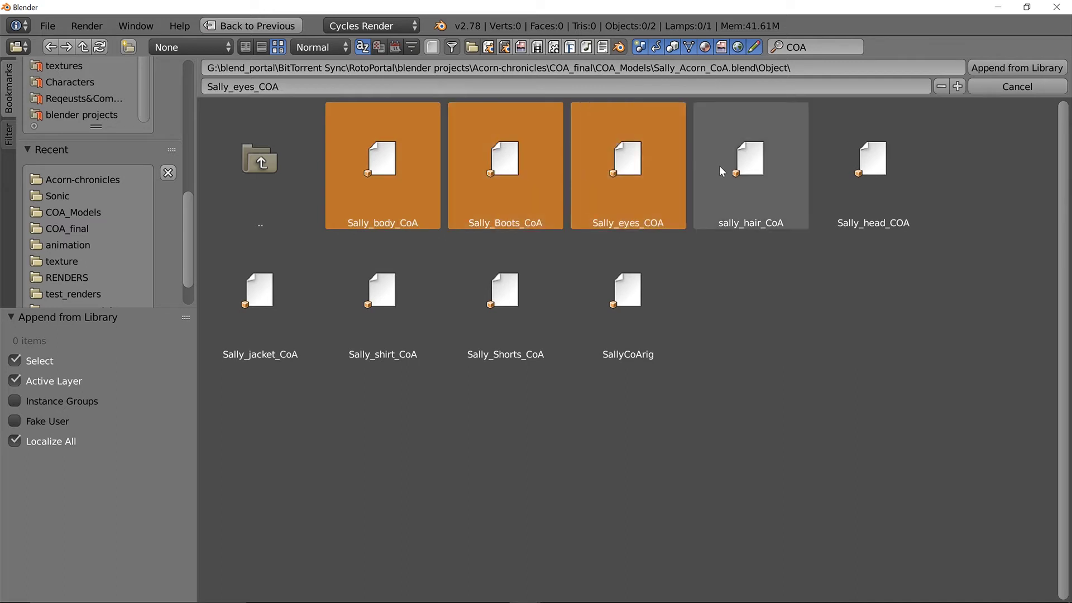
pyautogui.keyDown('shift'); pyautogui.click(765, 171); pyautogui.keyUp('shift')
pyautogui.keyDown('shift'); pyautogui.click(849, 168); pyautogui.keyUp('shift')
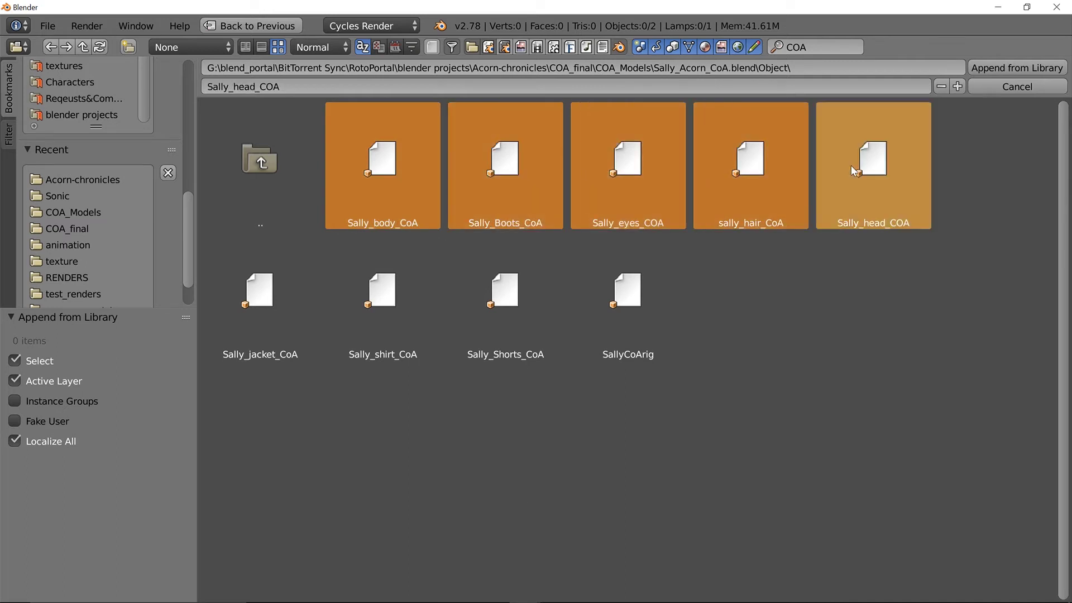
pyautogui.keyDown('shift'); pyautogui.click(271, 322); pyautogui.keyUp('shift')
pyautogui.keyDown('shift'); pyautogui.click(394, 316); pyautogui.keyUp('shift')
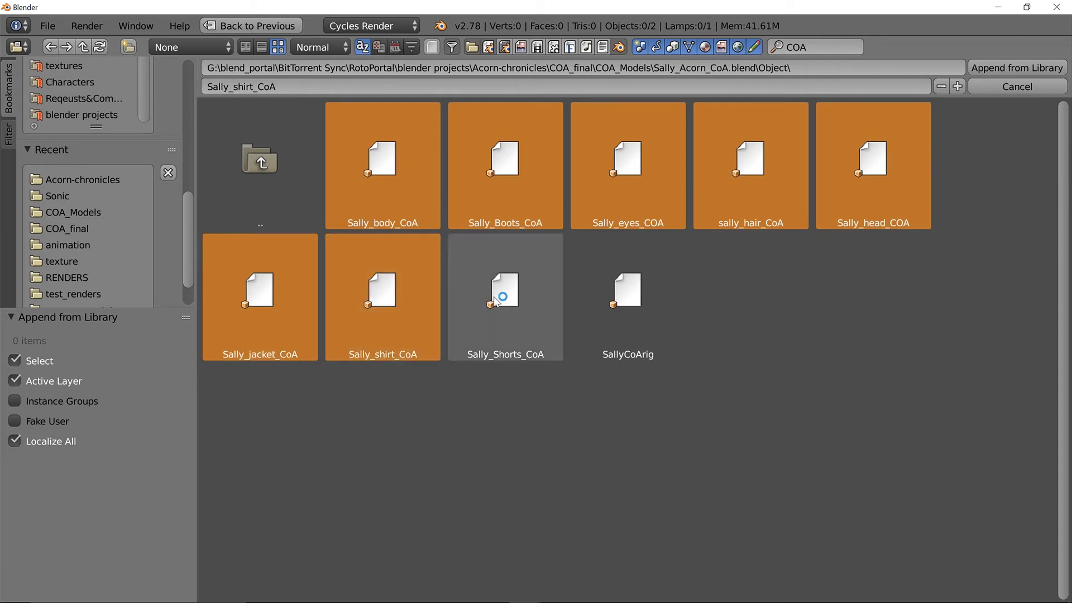
pyautogui.keyDown('shift'); pyautogui.click(496, 302); pyautogui.keyUp('shift')
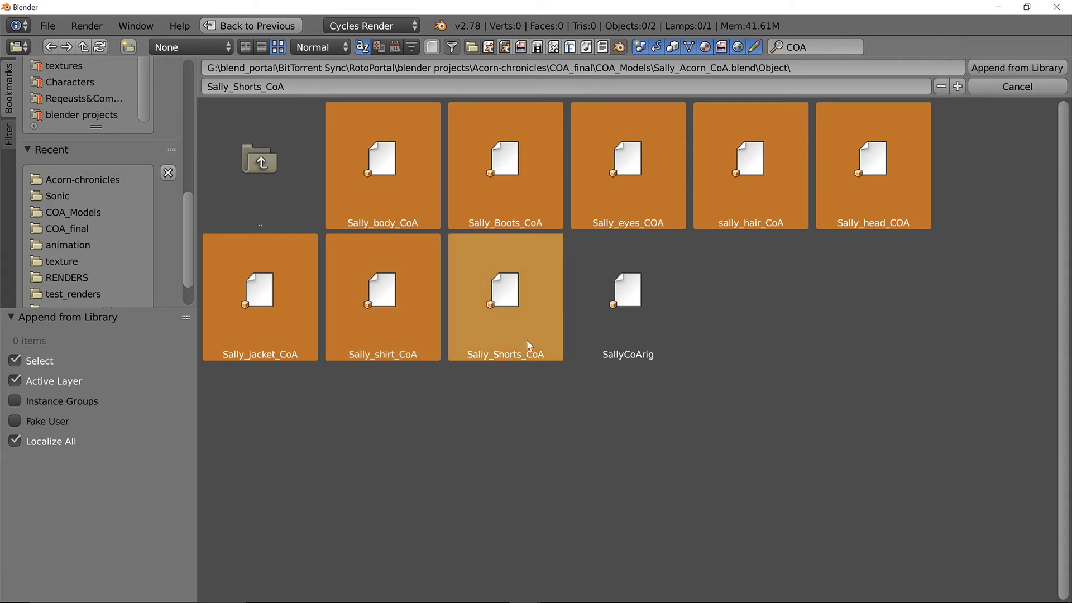
pyautogui.click(997, 68)
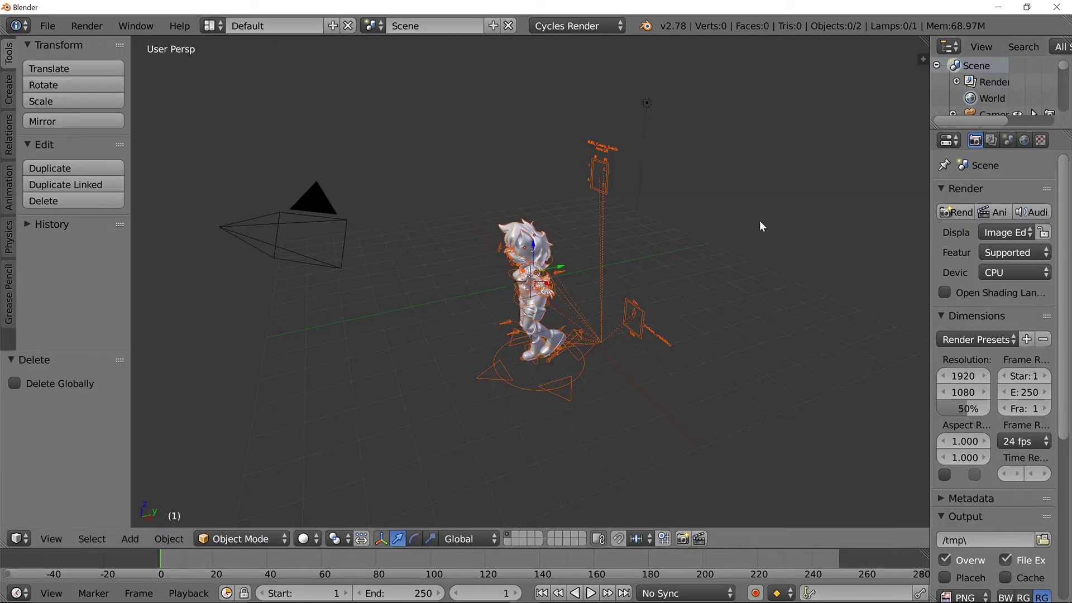
# Switch the viewport shading to Texture and show the appended Sally model from the front.
pyautogui.moveTo(759, 220); pyautogui.dragTo(598, 367, button='middle')
pyautogui.scroll(4, 598, 367)
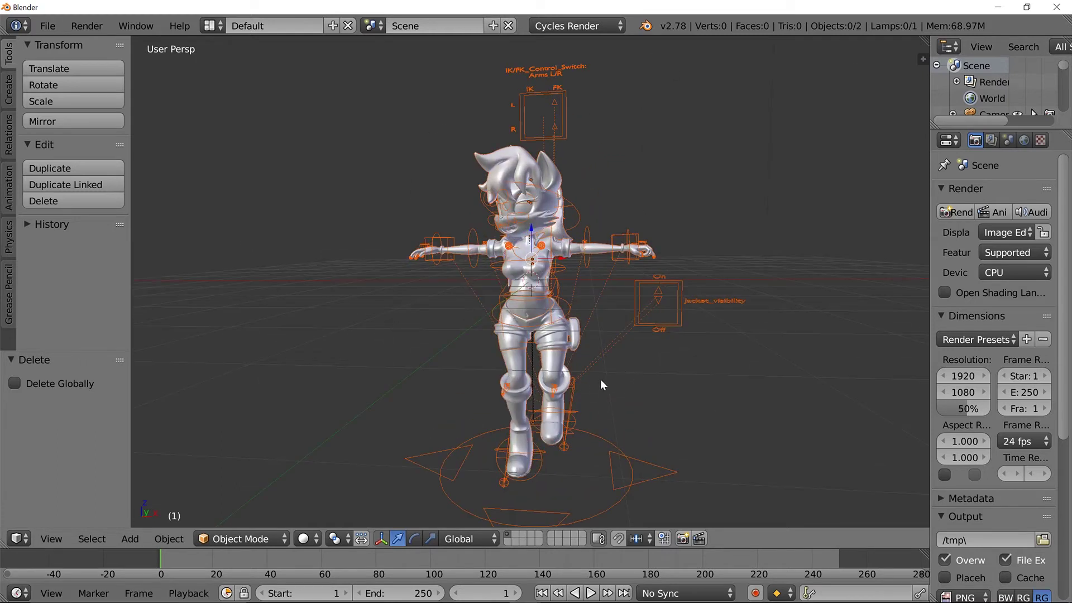
pyautogui.click(306, 538)
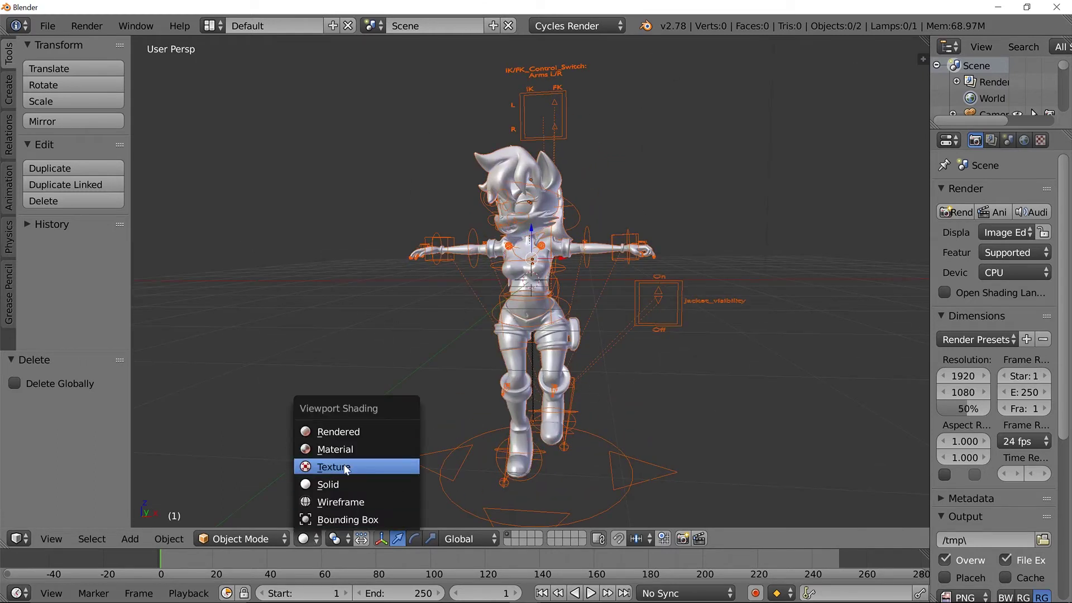
pyautogui.click(346, 468)
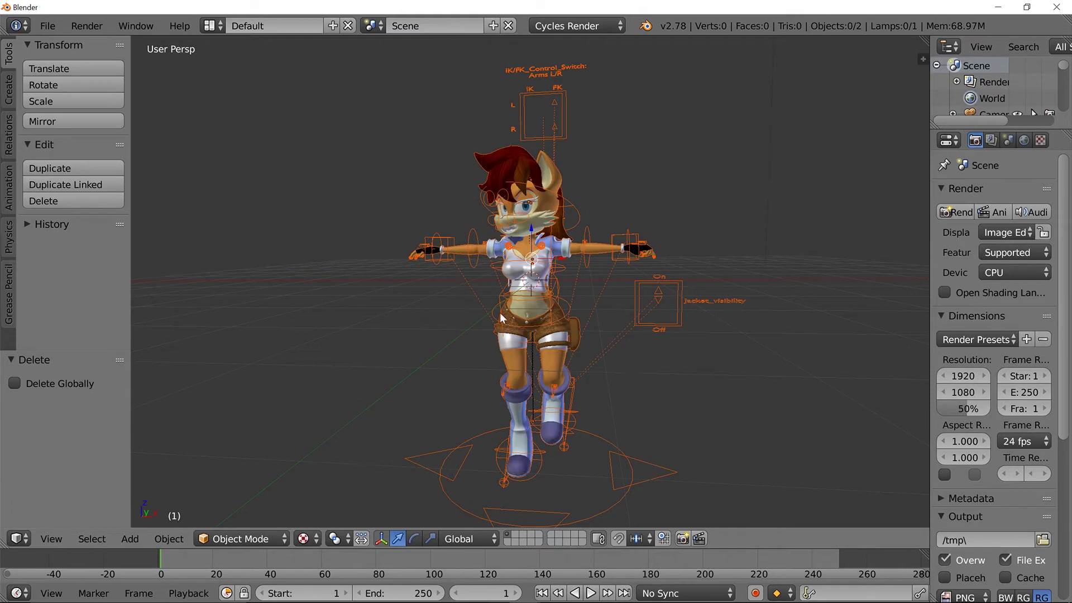
pyautogui.moveTo(608, 350)
pyautogui.mouseDown(button='middle')
pyautogui.moveTo(611, 286)
pyautogui.moveTo(562, 303)
pyautogui.moveTo(600, 424)
pyautogui.moveTo(546, 375)
pyautogui.moveTo(544, 310)
pyautogui.moveTo(536, 319)
pyautogui.mouseUp(button='middle')
pyautogui.press('KP_1')
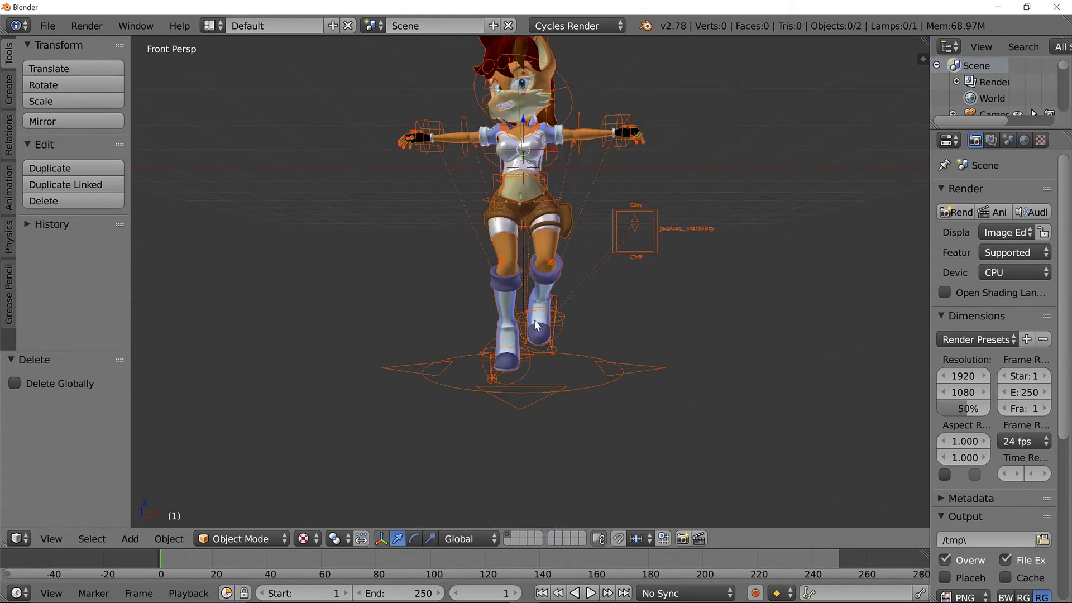
pyautogui.scroll(-4, 516, 306)
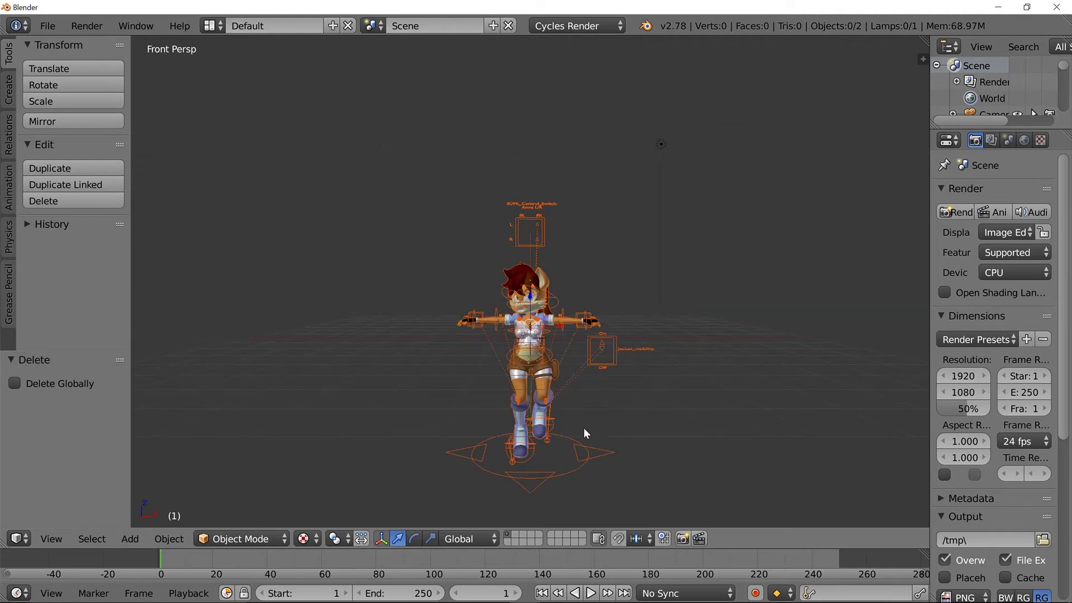
# Select the SallyCoArig armature and move it up about 3.704 units along the global Z axis.
pyautogui.rightClick(578, 463)
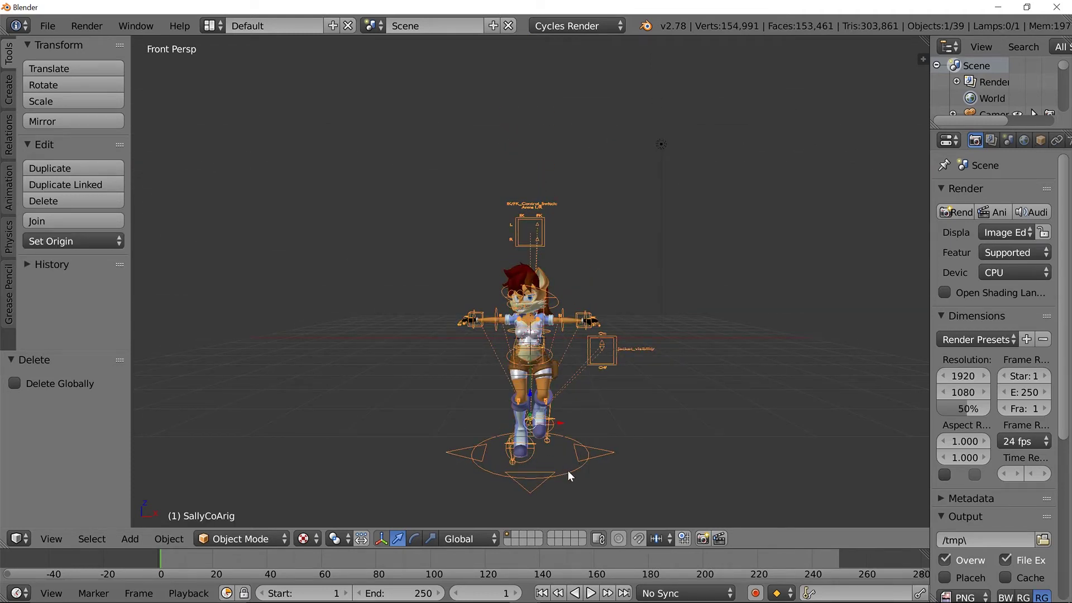
pyautogui.scroll(6, 579, 464)
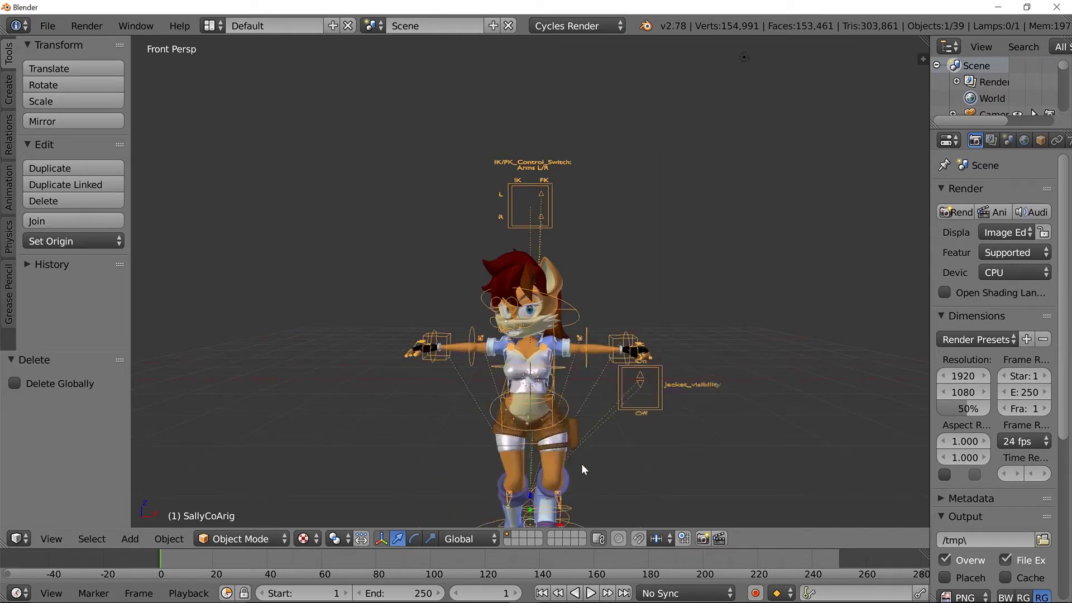
pyautogui.moveTo(596, 330); pyautogui.dragTo(523, 296, button='middle')
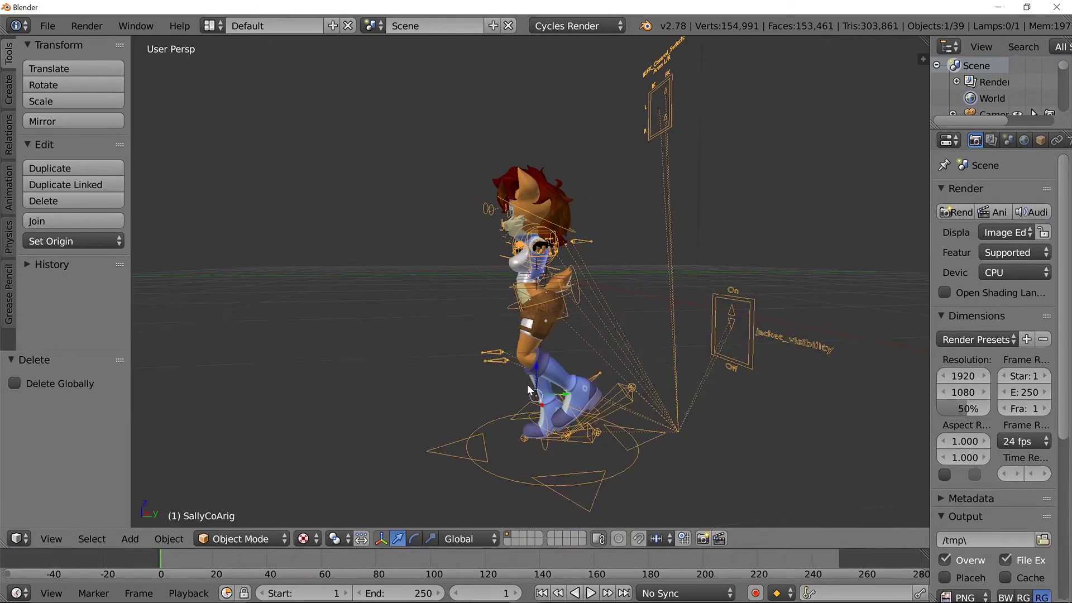
pyautogui.moveTo(564, 391); pyautogui.dragTo(599, 386, button='middle')
pyautogui.press('KP_1')
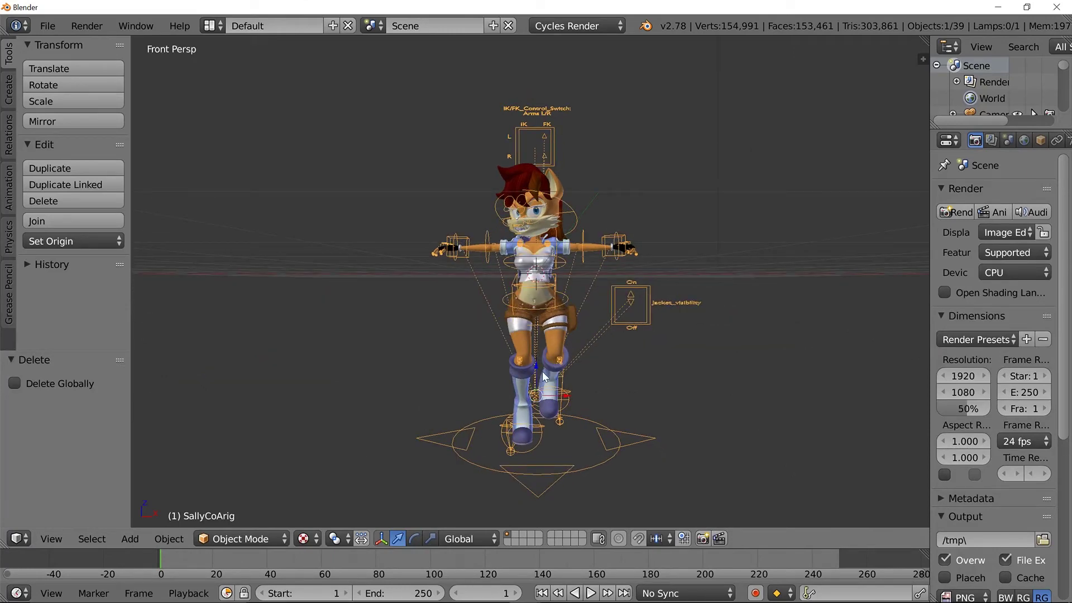
pyautogui.press('g')
pyautogui.press('z')
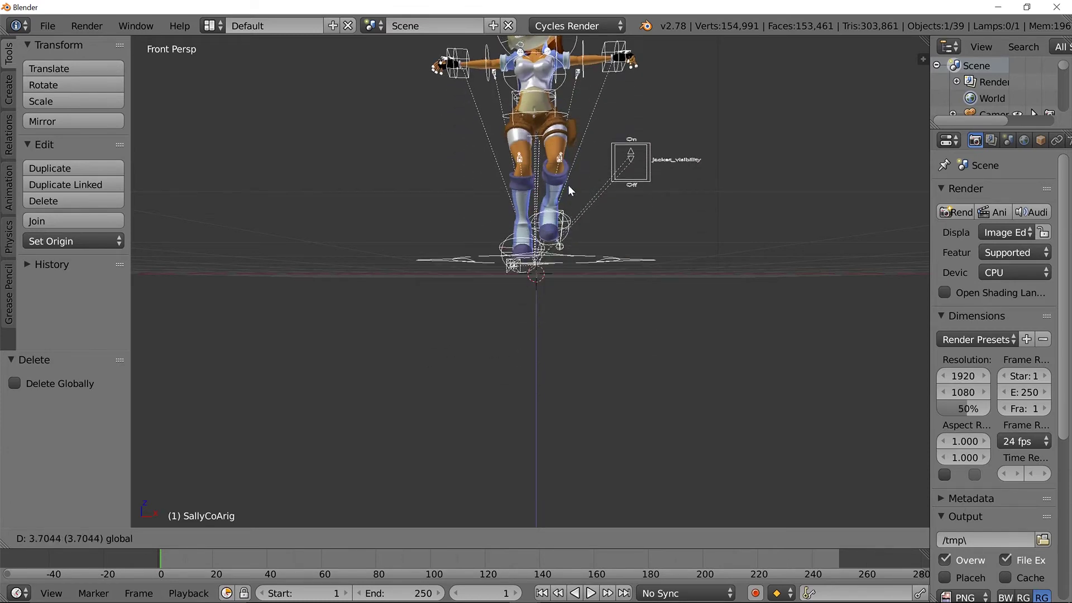
pyautogui.click(570, 185)
# Examine the textured Sally model and its rig controls from several angles.
pyautogui.moveTo(571, 184); pyautogui.dragTo(591, 242, button='middle')
pyautogui.scroll(5, 585, 279)
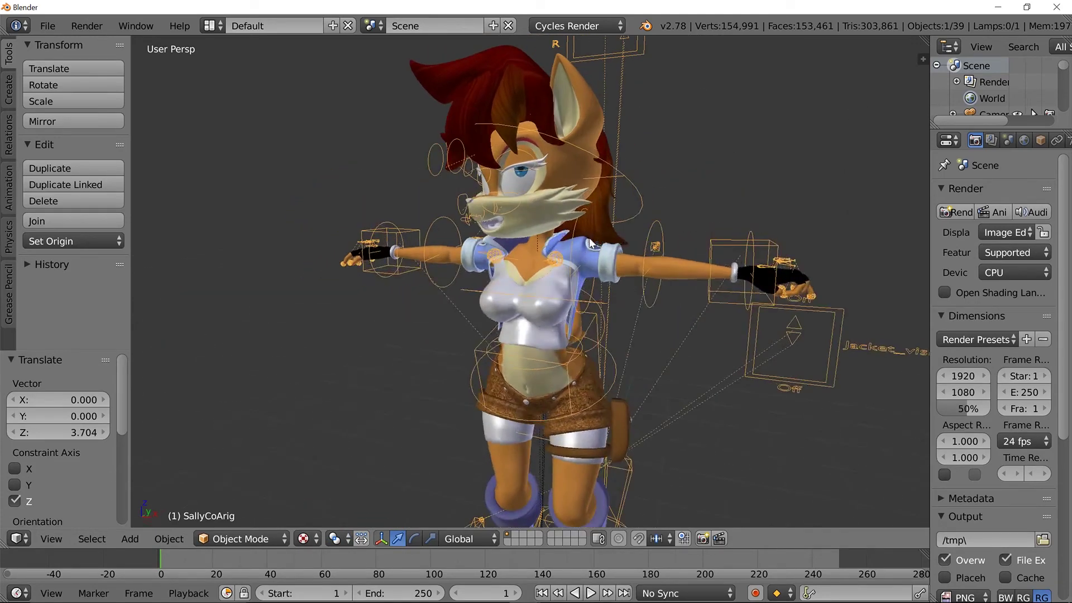
pyautogui.scroll(-5, 660, 256)
pyautogui.moveTo(660, 255); pyautogui.dragTo(624, 330, button='middle')
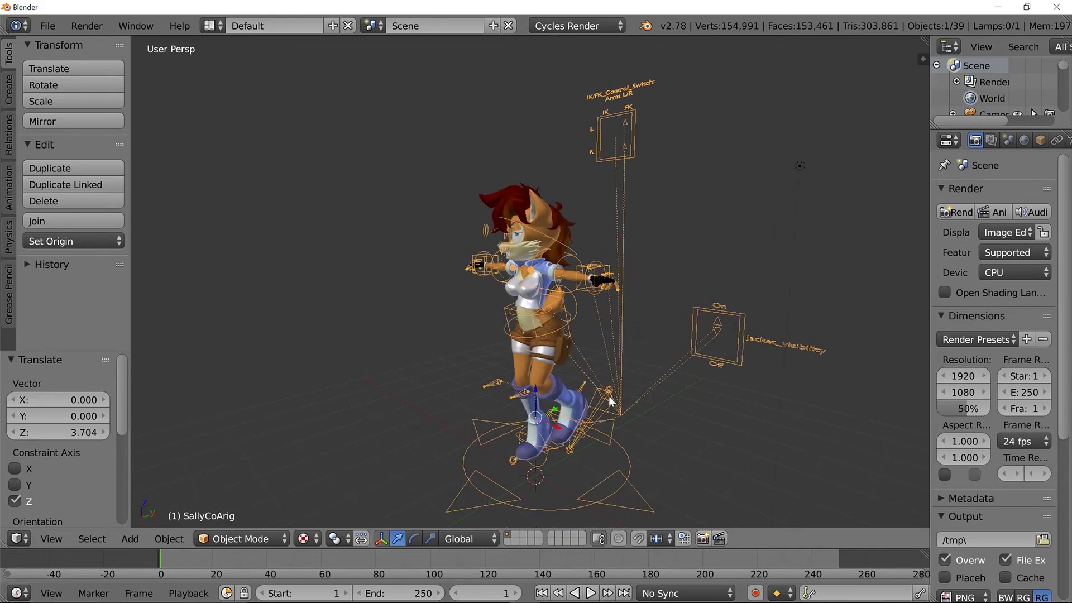
pyautogui.moveTo(609, 396); pyautogui.dragTo(653, 373, button='middle')
pyautogui.scroll(5, 662, 371)
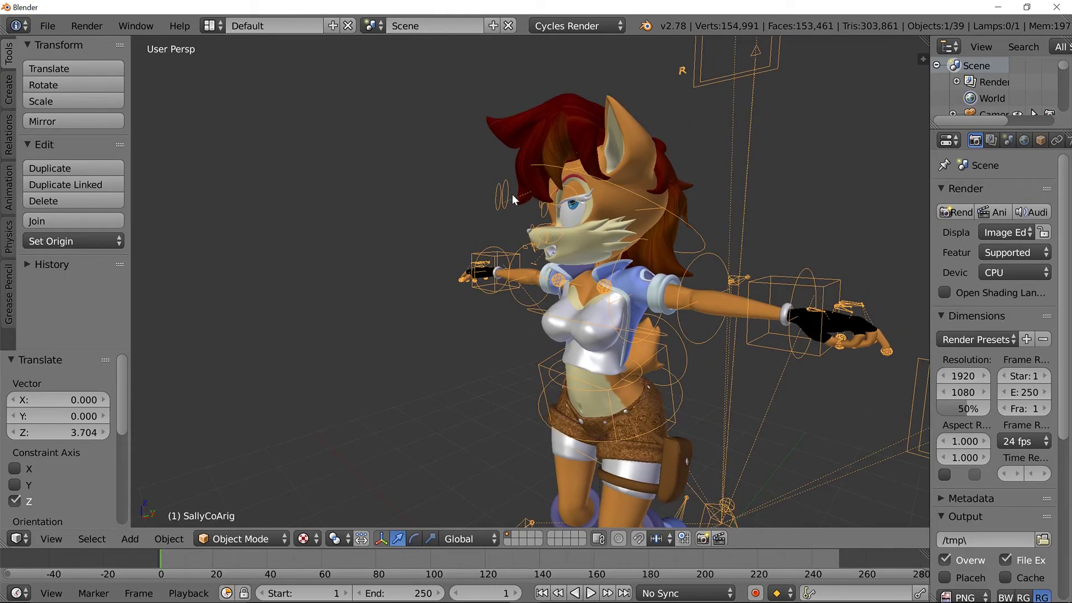
pyautogui.moveTo(511, 193); pyautogui.dragTo(565, 304, button='middle')
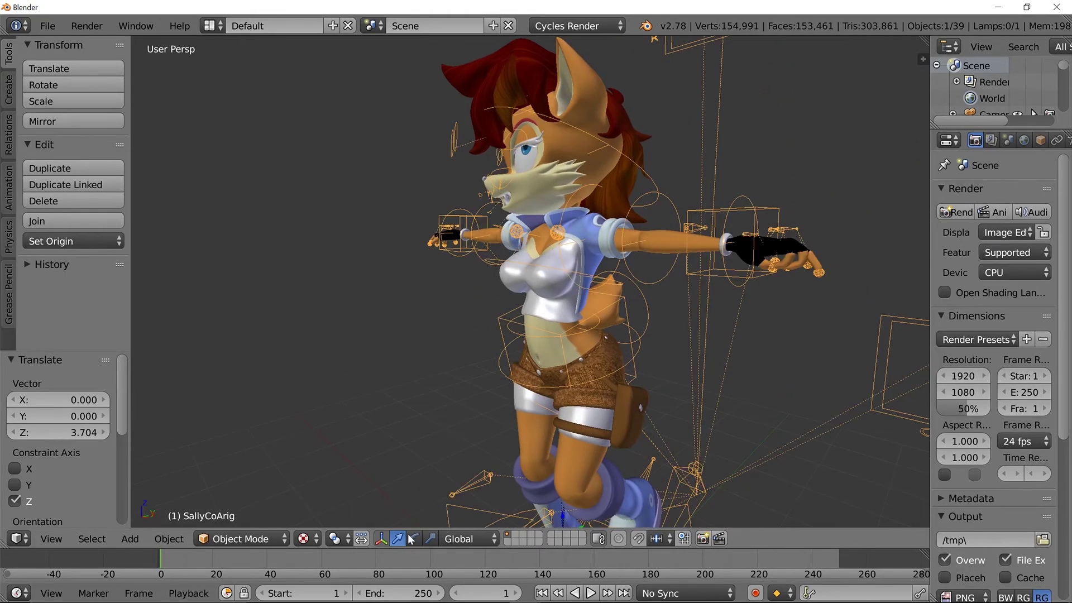
pyautogui.click(306, 539)
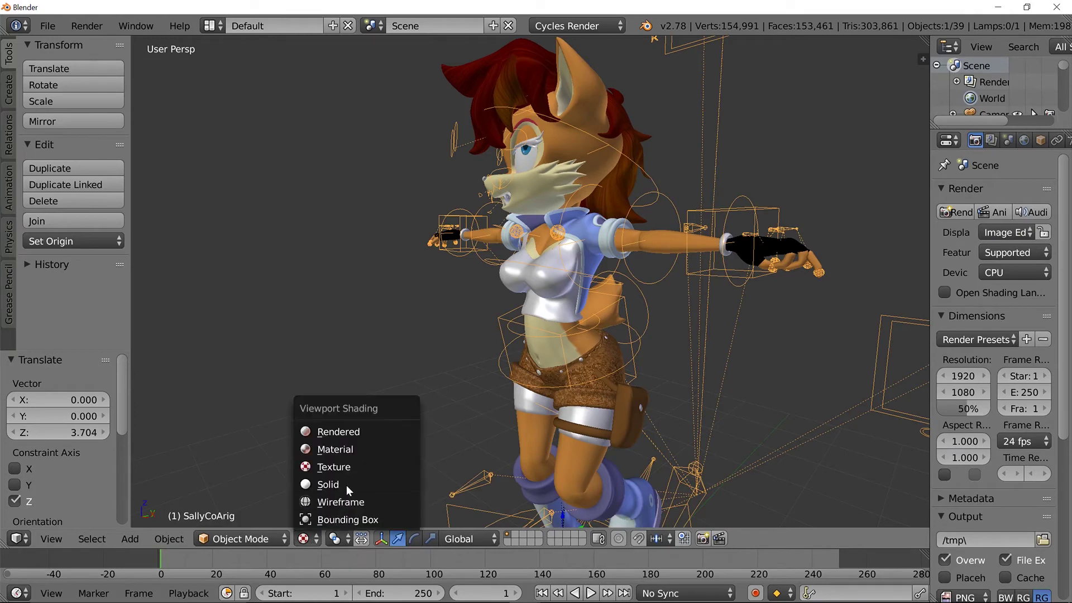
# Put the Sally rig in Pose Mode and move the eye_rig_track control down about 0.093 units along Z.
pyautogui.click(245, 539)
pyautogui.click(246, 485)
pyautogui.rightClick(468, 137)
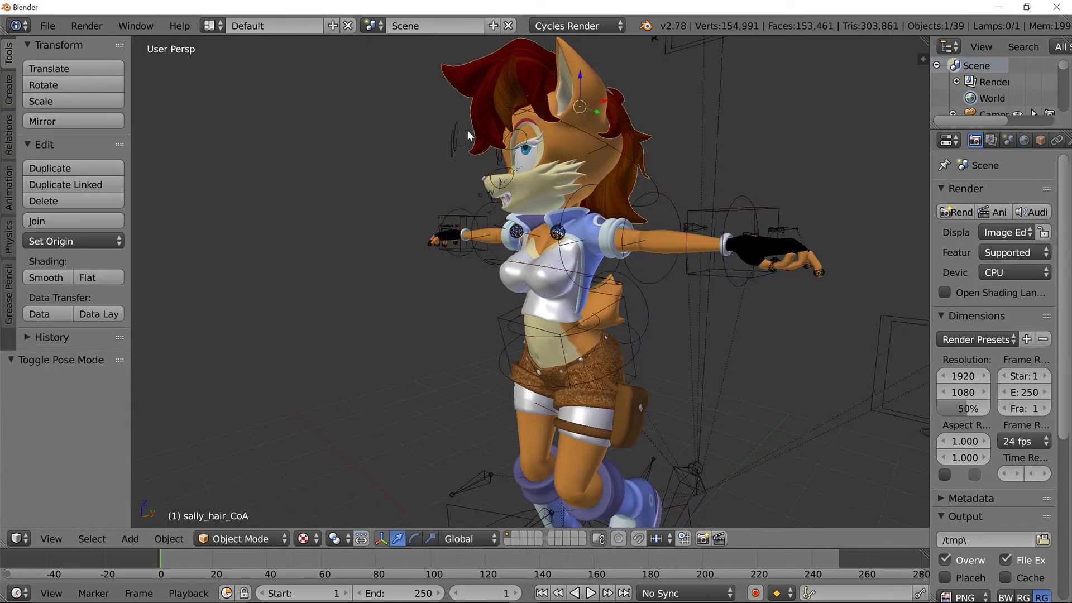
pyautogui.rightClick(458, 133)
pyautogui.moveTo(454, 123); pyautogui.dragTo(454, 132)
# Examine the posed Sally model's face and body up close, and select the Sally_body_CoA mesh.
pyautogui.moveTo(427, 239); pyautogui.dragTo(547, 262, button='middle')
pyautogui.scroll(5, 501, 237)
pyautogui.scroll(2, 478, 216)
pyautogui.scroll(-5, 547, 261)
pyautogui.scroll(-4, 547, 261)
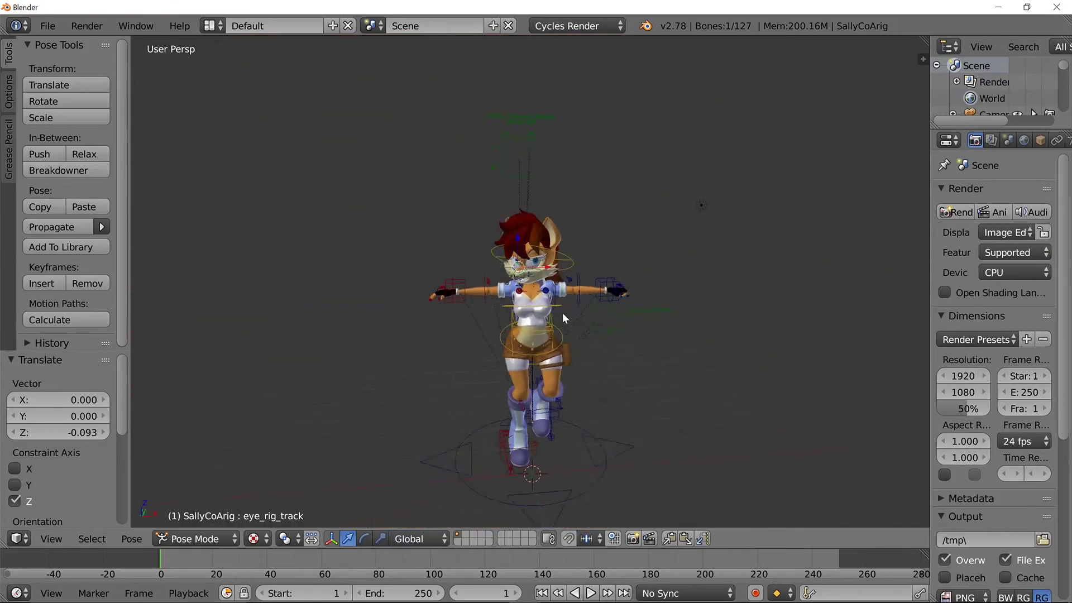
pyautogui.keyDown('shift'); pyautogui.moveTo(588, 377); pyautogui.dragTo(522, 196, button='middle'); pyautogui.keyUp('shift')
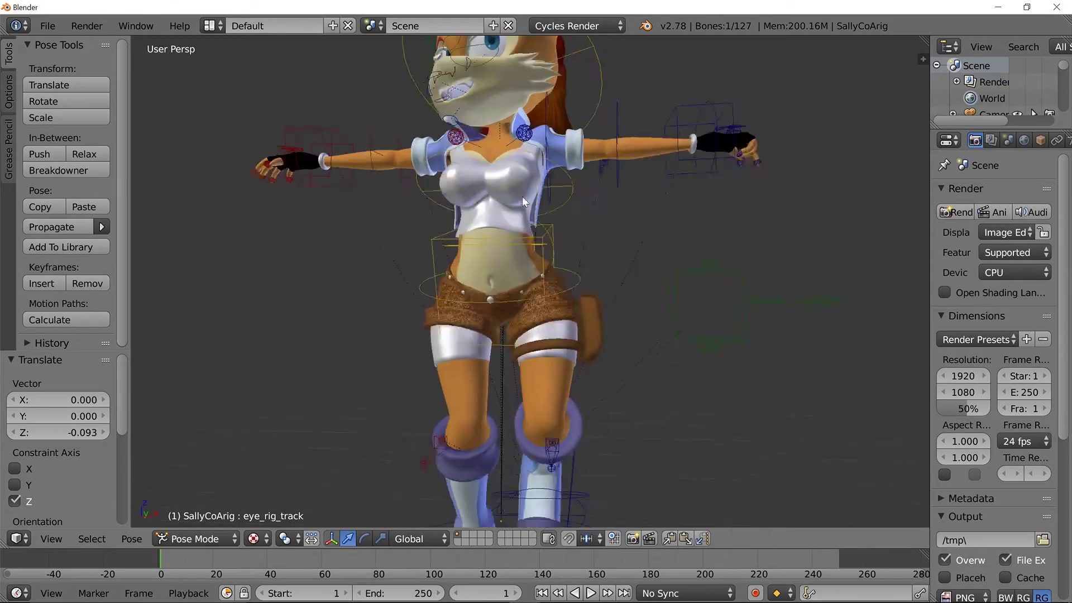
pyautogui.scroll(1, 536, 268)
pyautogui.rightClick(544, 344)
pyautogui.scroll(-3, 541, 345)
pyautogui.scroll(-3, 566, 380)
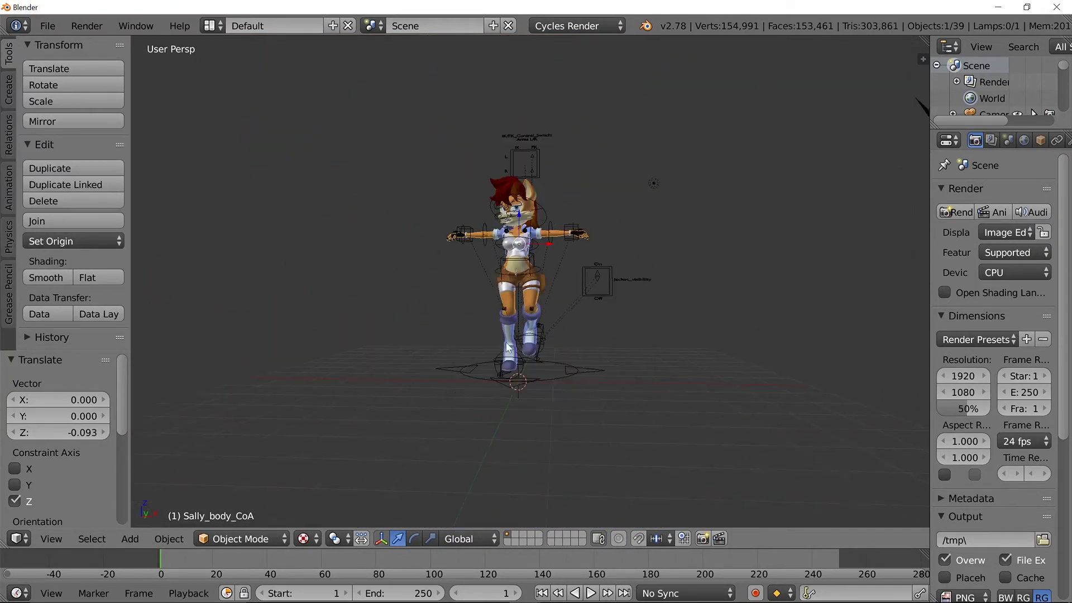
# Start another append from a library and go up to the COA_Models folder.
pyautogui.click(48, 26)
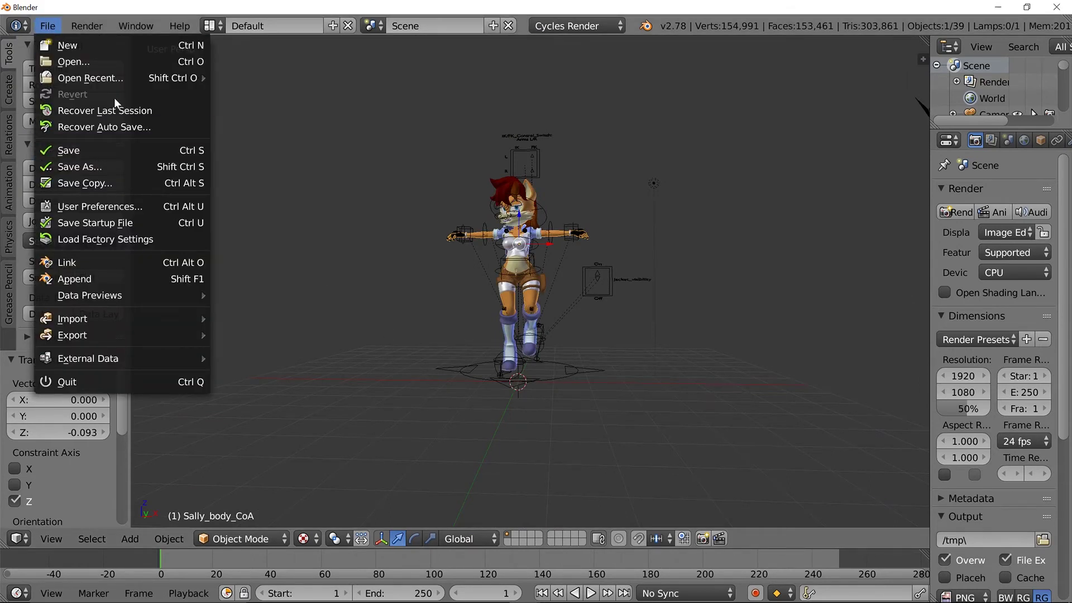
pyautogui.moveTo(119, 78)
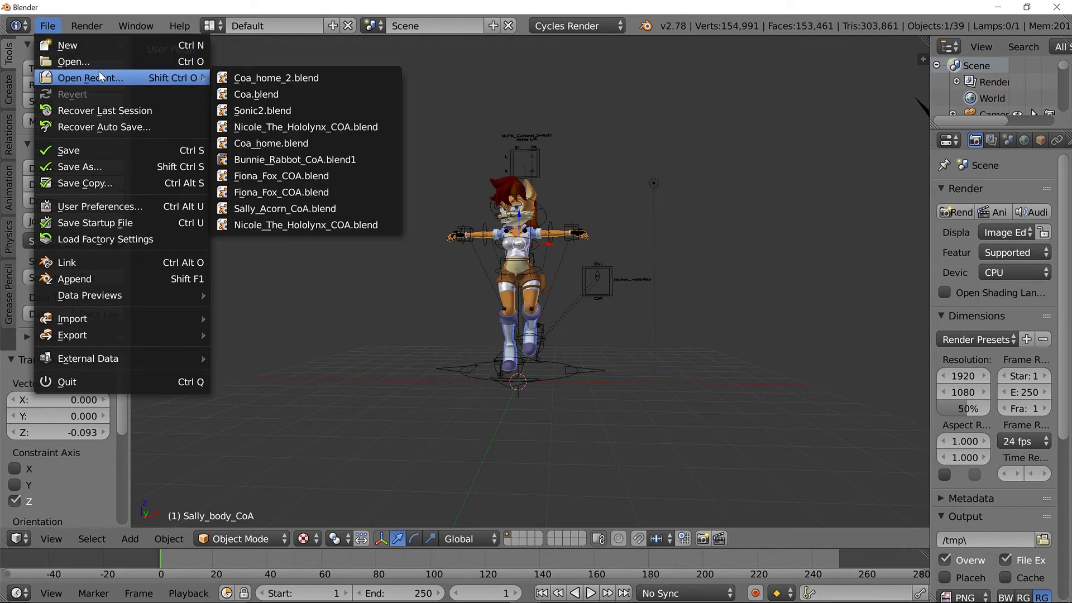
pyautogui.click(96, 278)
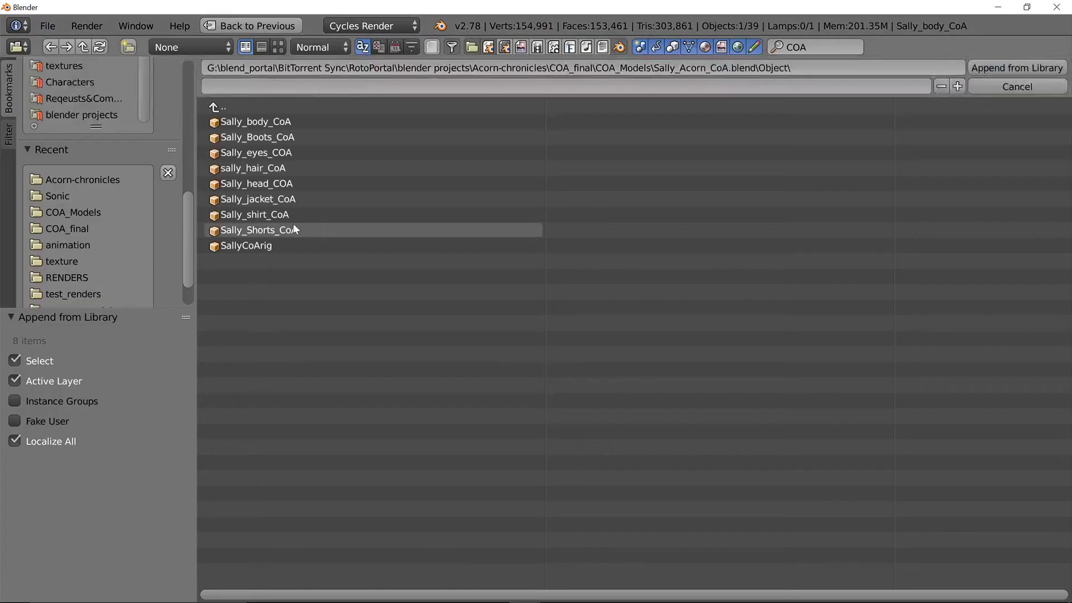
pyautogui.click(224, 109)
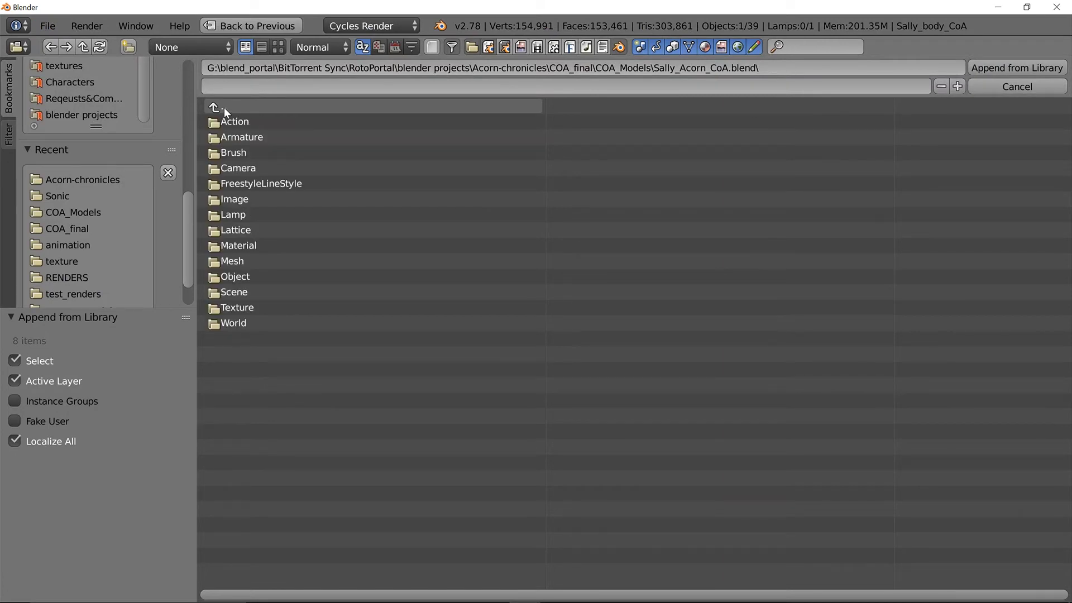
pyautogui.click(224, 107)
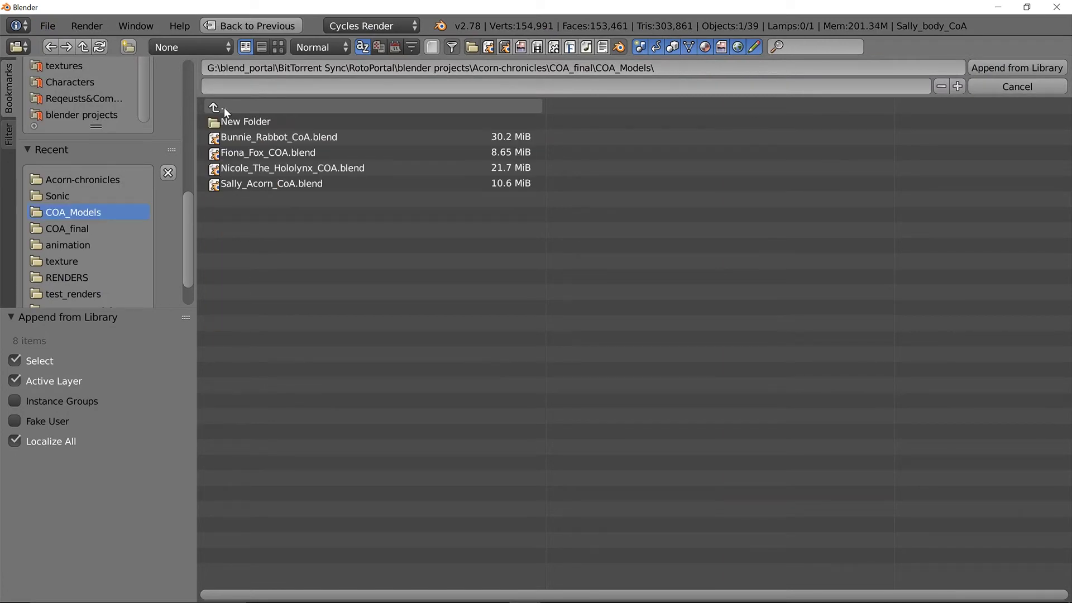
# Open the Object category inside Nicole_The_Hololynx_COA.blend and filter its items by COA.
pyautogui.click(276, 170)
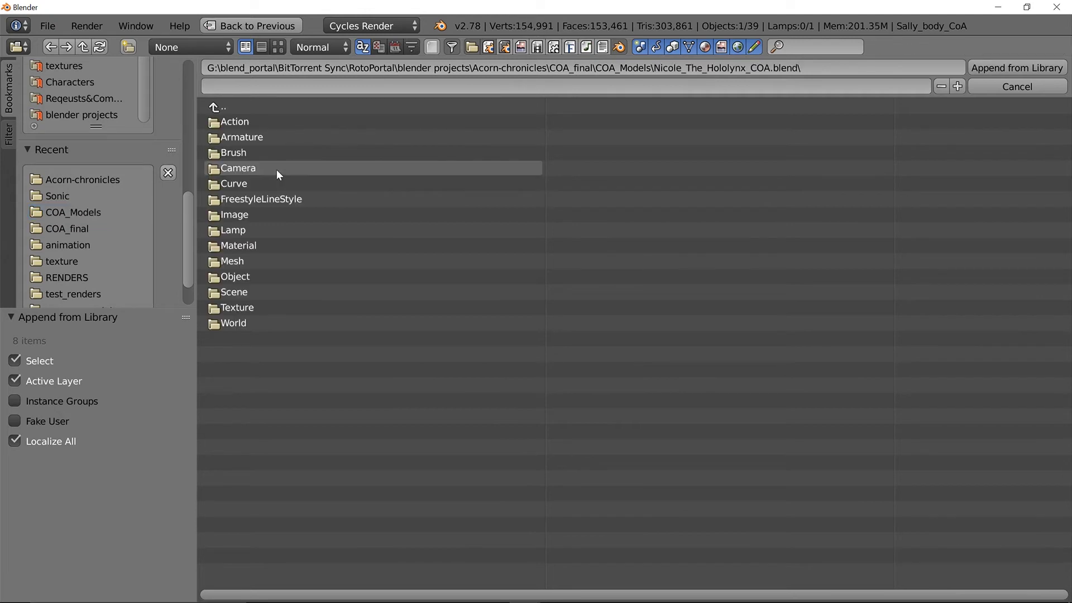
pyautogui.click(236, 275)
pyautogui.click(834, 46)
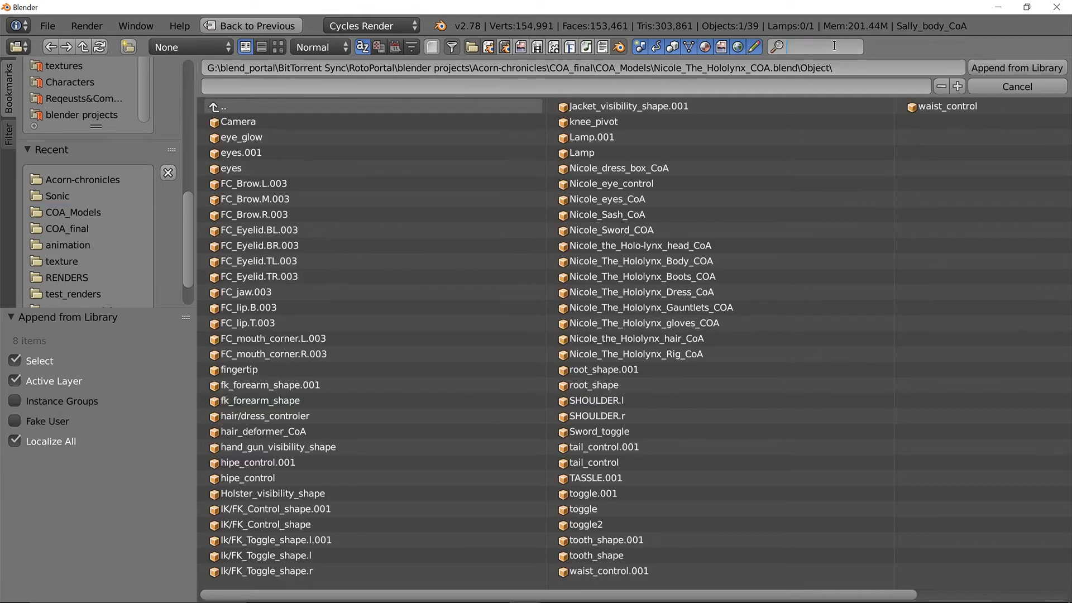
pyautogui.write('COA')
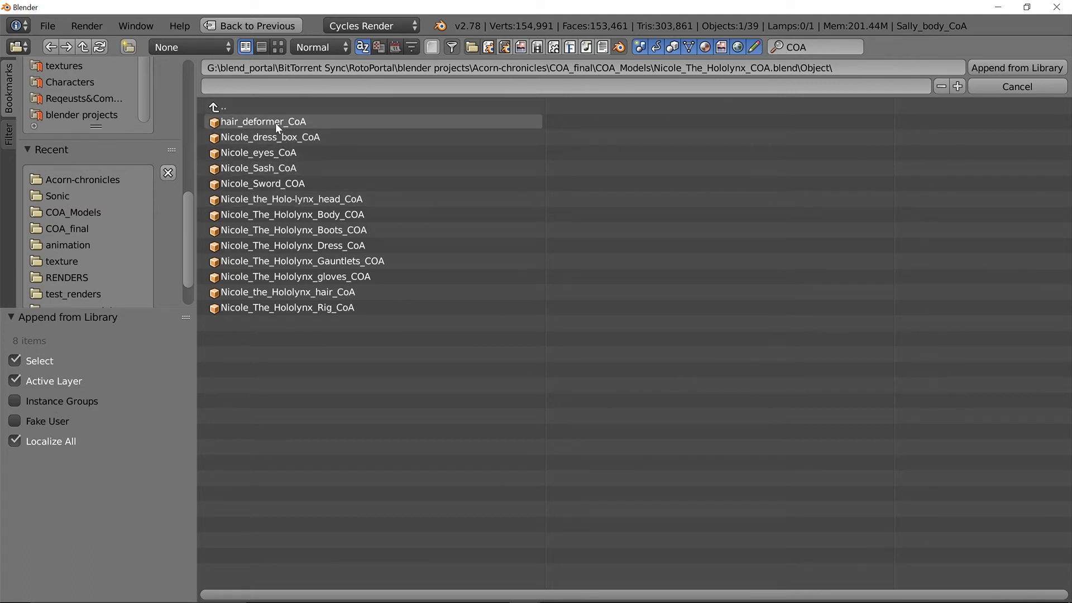
# Append the ten Nicole objects from Nicole_eyes_CoA through Nicole_the_Hololynx_hair_CoA, excluding hair_deformer_CoA, Nicole_dress_box_CoA and the rig entry.
pyautogui.click(278, 154)
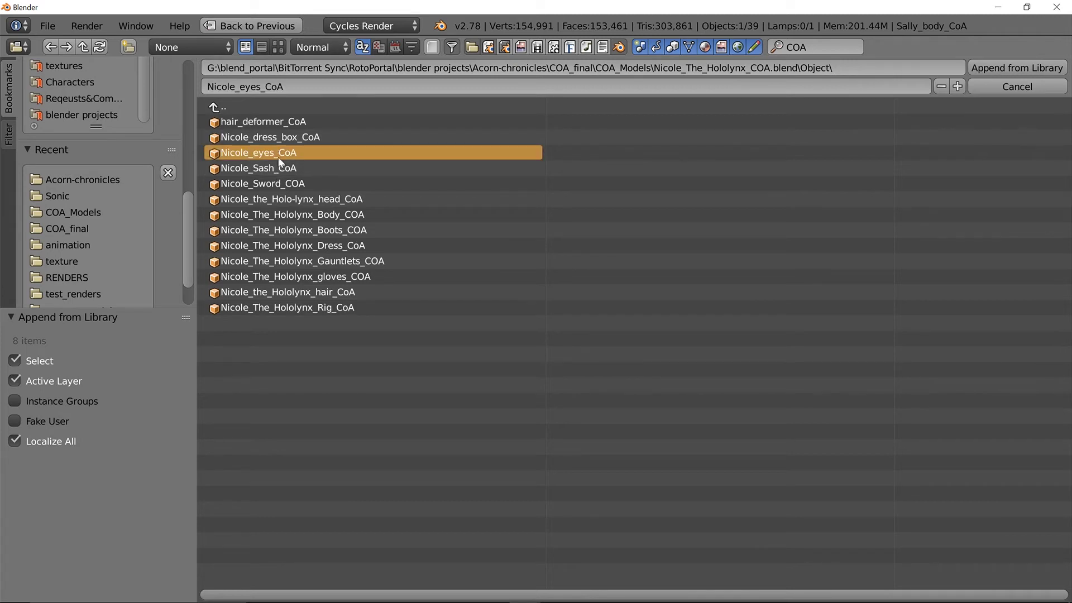
pyautogui.keyDown('shift'); pyautogui.click(271, 169); pyautogui.keyUp('shift')
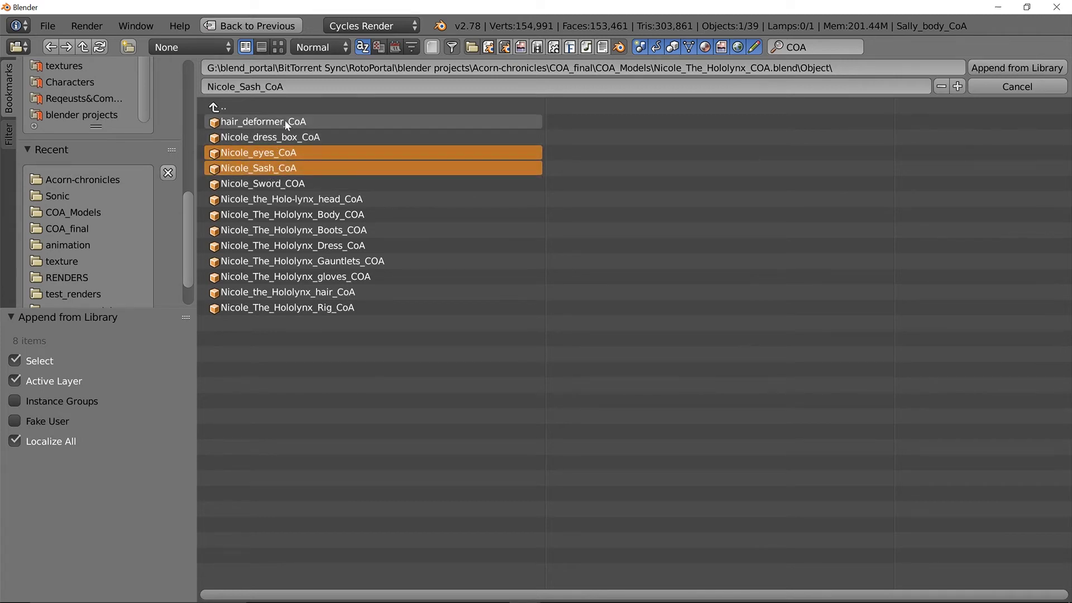
pyautogui.keyDown('shift'); pyautogui.click(283, 185); pyautogui.keyUp('shift')
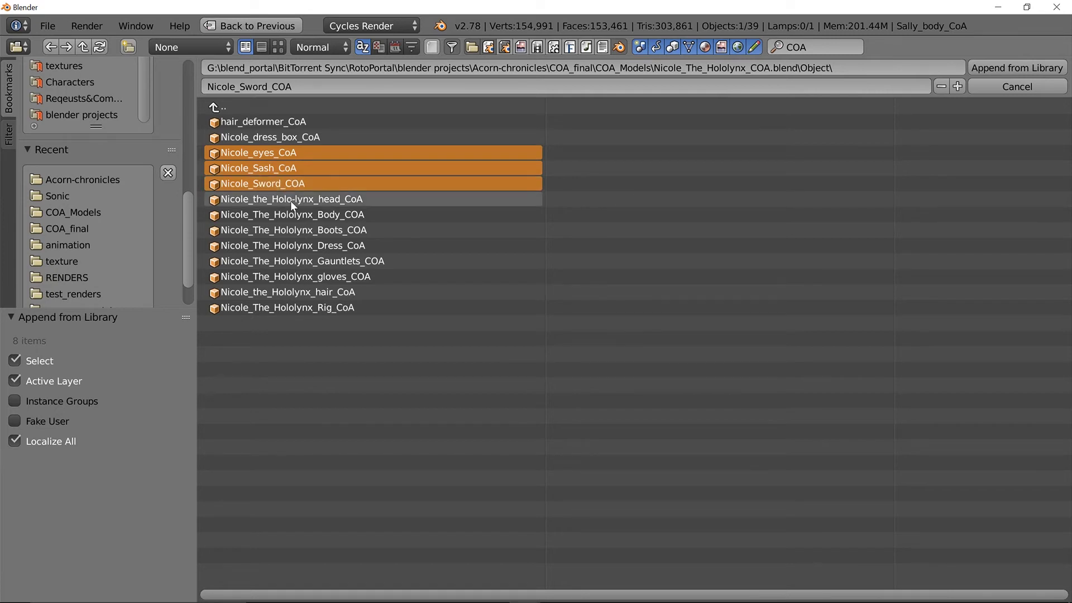
pyautogui.keyDown('shift'); pyautogui.click(290, 200); pyautogui.keyUp('shift')
pyautogui.keyDown('shift'); pyautogui.click(298, 214); pyautogui.keyUp('shift')
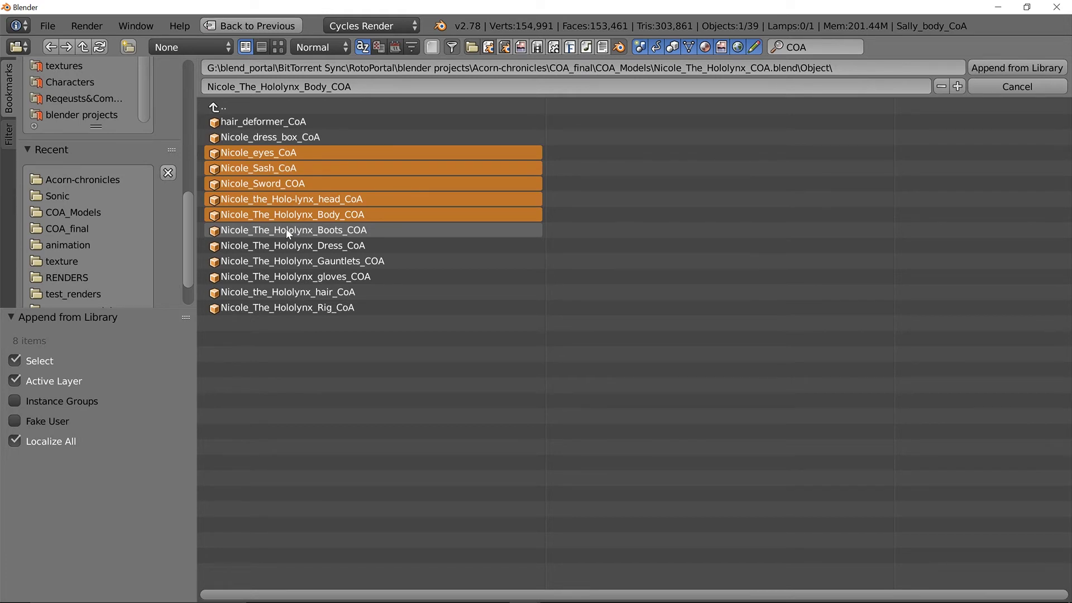
pyautogui.keyDown('shift'); pyautogui.click(286, 228); pyautogui.keyUp('shift')
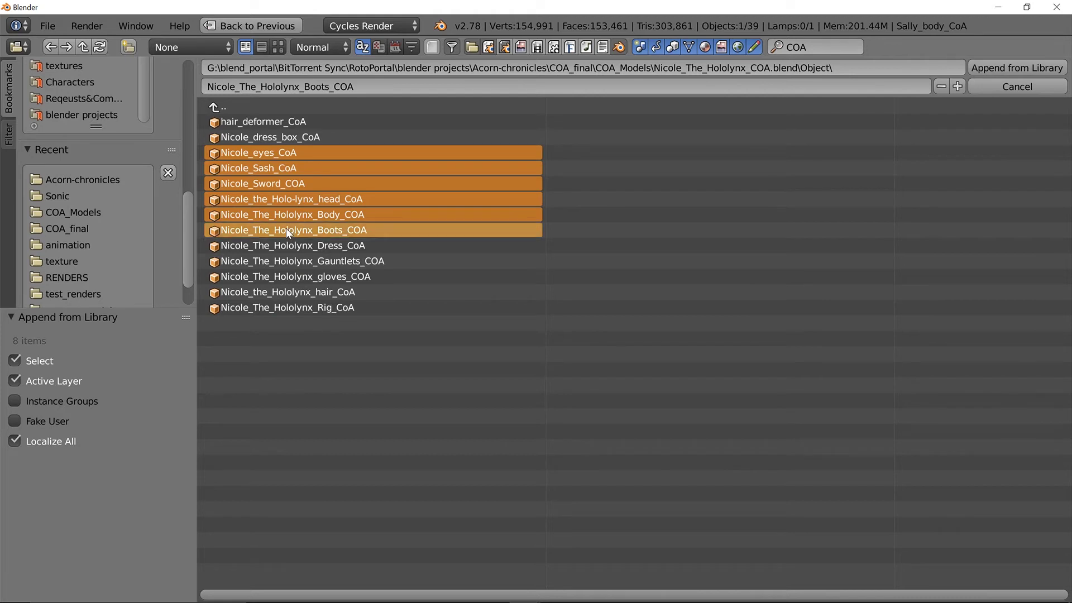
pyautogui.keyDown('shift'); pyautogui.click(294, 247); pyautogui.keyUp('shift')
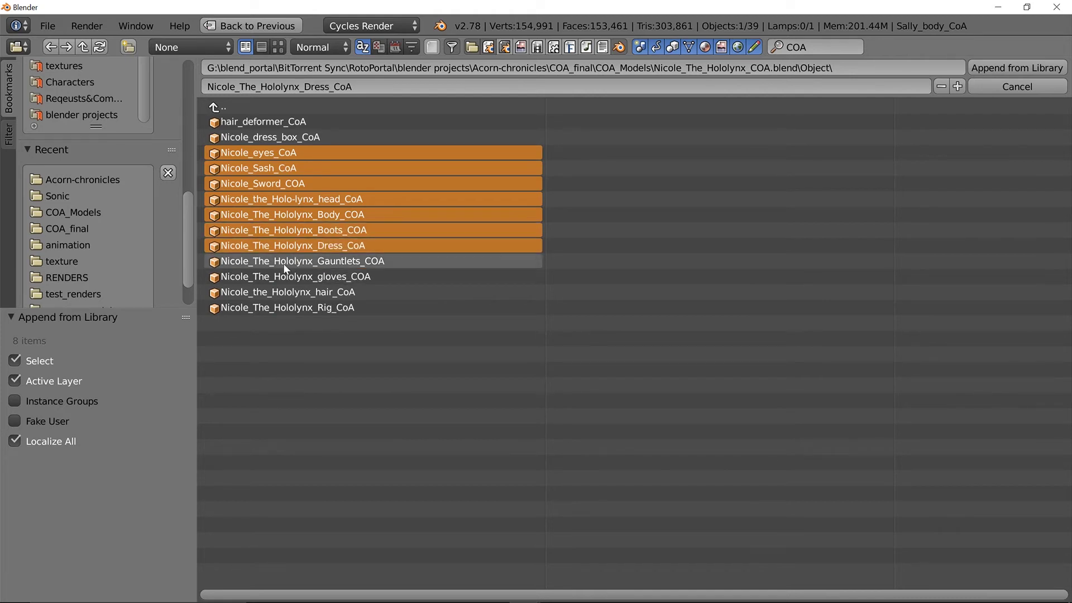
pyautogui.keyDown('shift'); pyautogui.click(286, 260); pyautogui.keyUp('shift')
pyautogui.keyDown('shift'); pyautogui.click(286, 275); pyautogui.keyUp('shift')
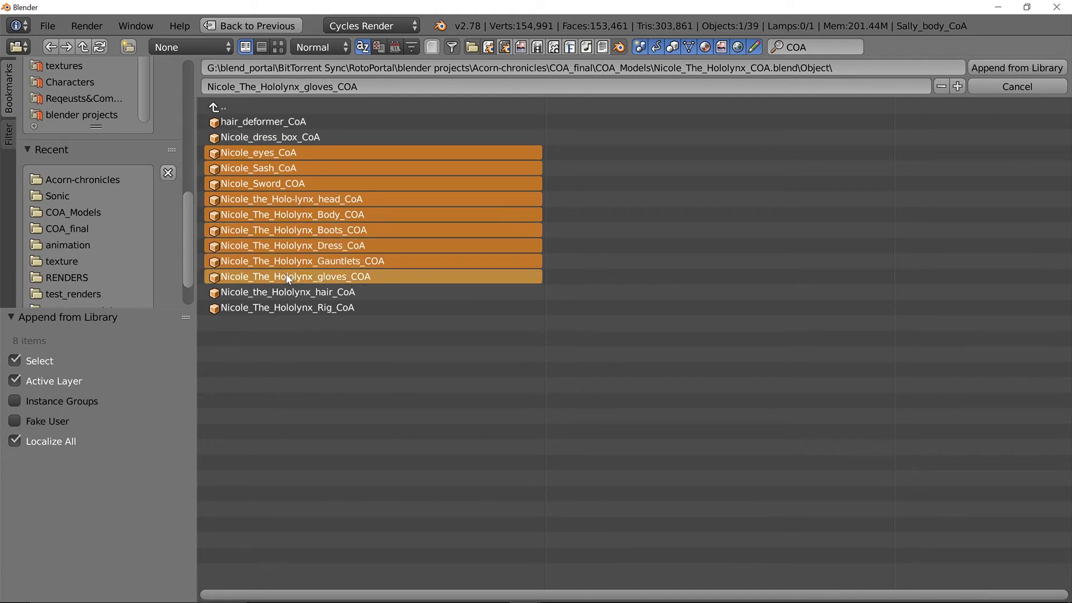
pyautogui.keyDown('shift'); pyautogui.click(290, 301); pyautogui.keyUp('shift')
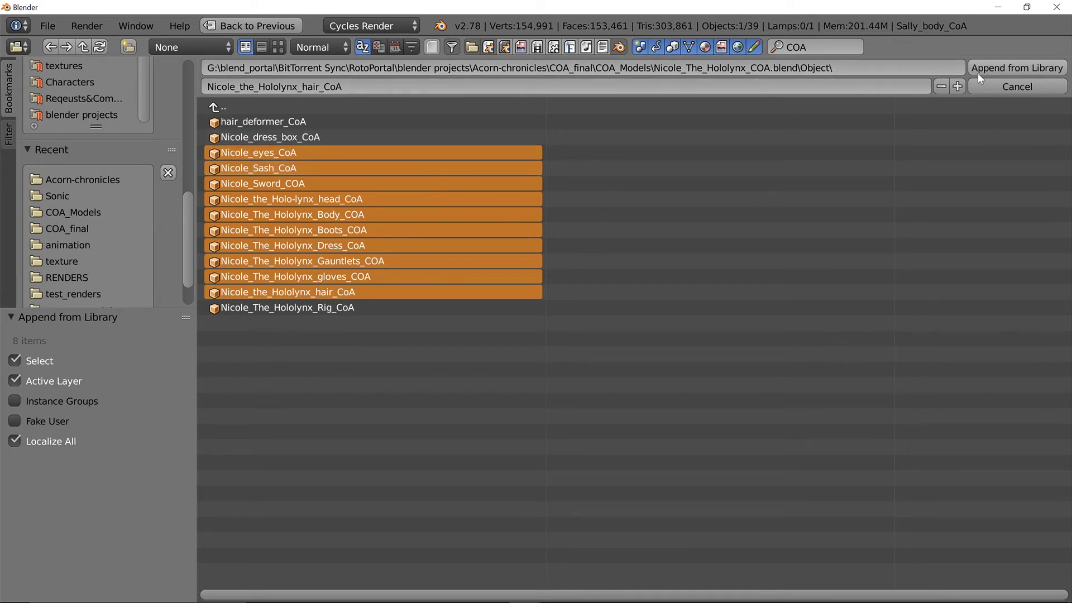
pyautogui.press('Return')
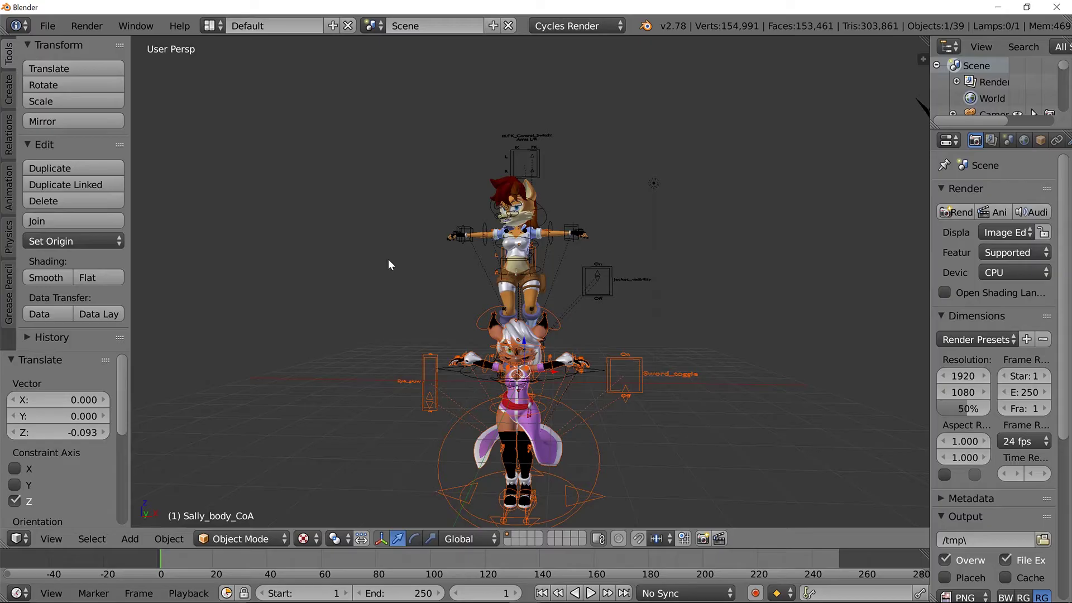
# Move the Nicole rig up to Sally's level by about -0.156 in X, 0.608 in Y and 3.4 in Z.
pyautogui.moveTo(639, 433); pyautogui.dragTo(571, 348, button='middle')
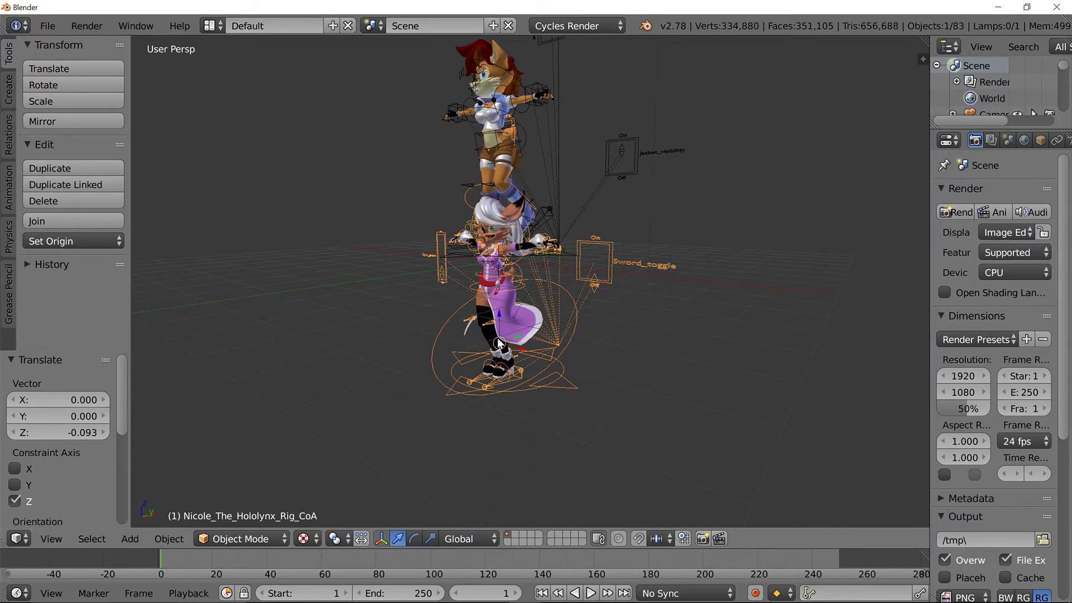
pyautogui.press('g')
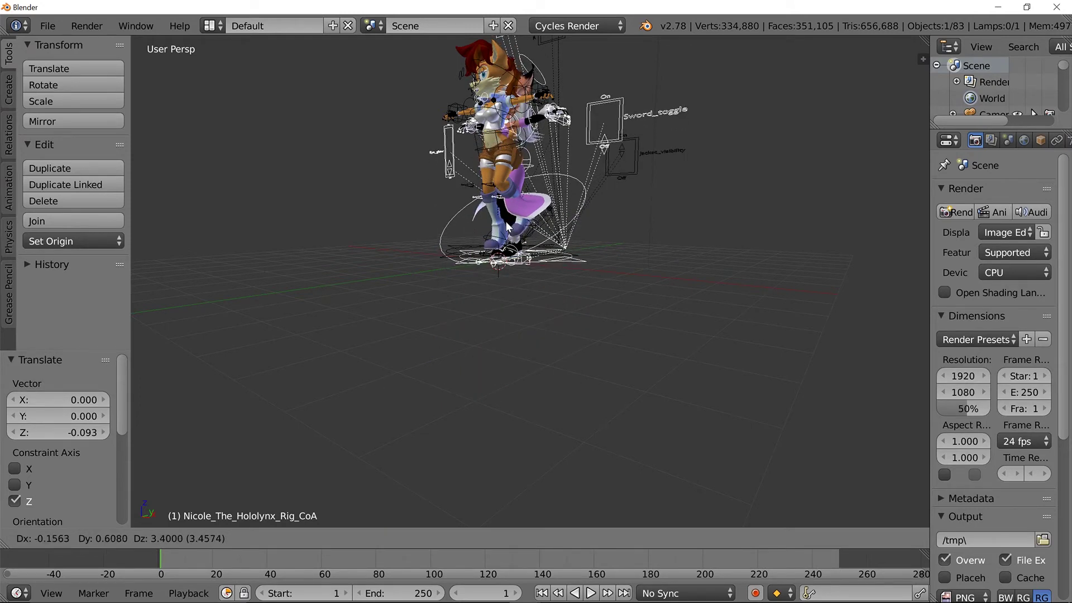
pyautogui.click(509, 224)
# From the front view, move the Nicole rig about -1.225 units along X, beside Sally.
pyautogui.press('KP_1')
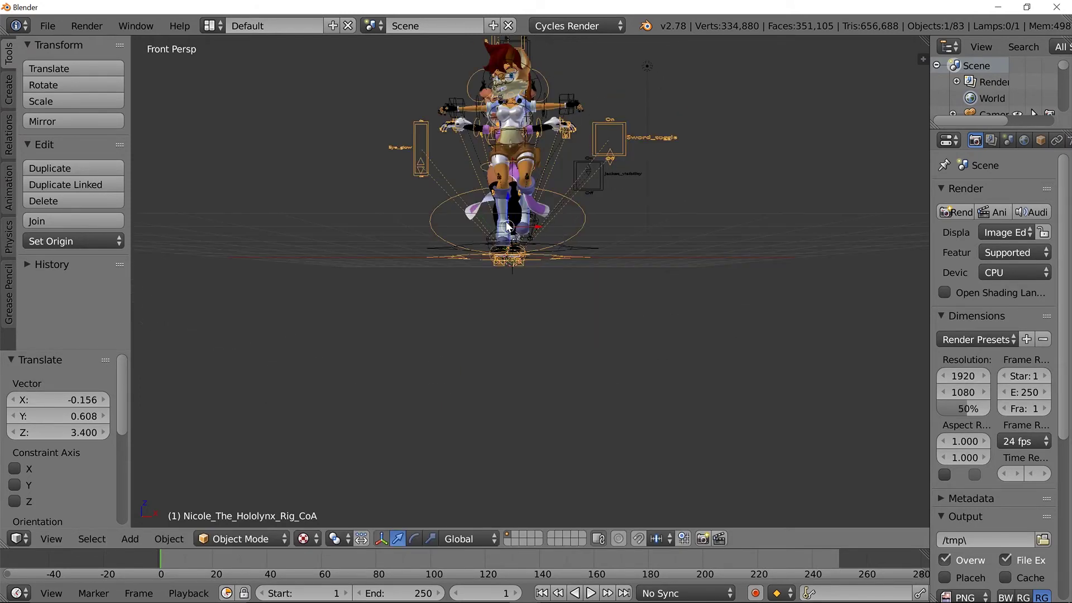
pyautogui.press('g')
pyautogui.press('x')
pyautogui.click(540, 225)
pyautogui.moveTo(540, 225); pyautogui.dragTo(501, 223)
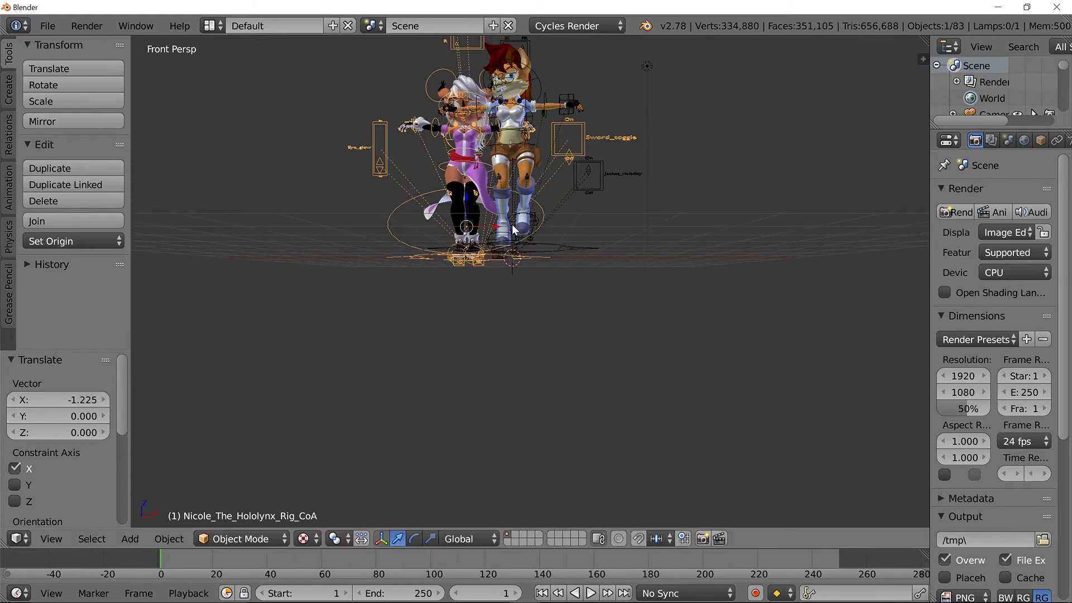
# Shift the Nicole rig a further -2.464 units or so along X, away from Sally.
pyautogui.moveTo(473, 190); pyautogui.dragTo(479, 211, button='middle')
pyautogui.scroll(3, 478, 215)
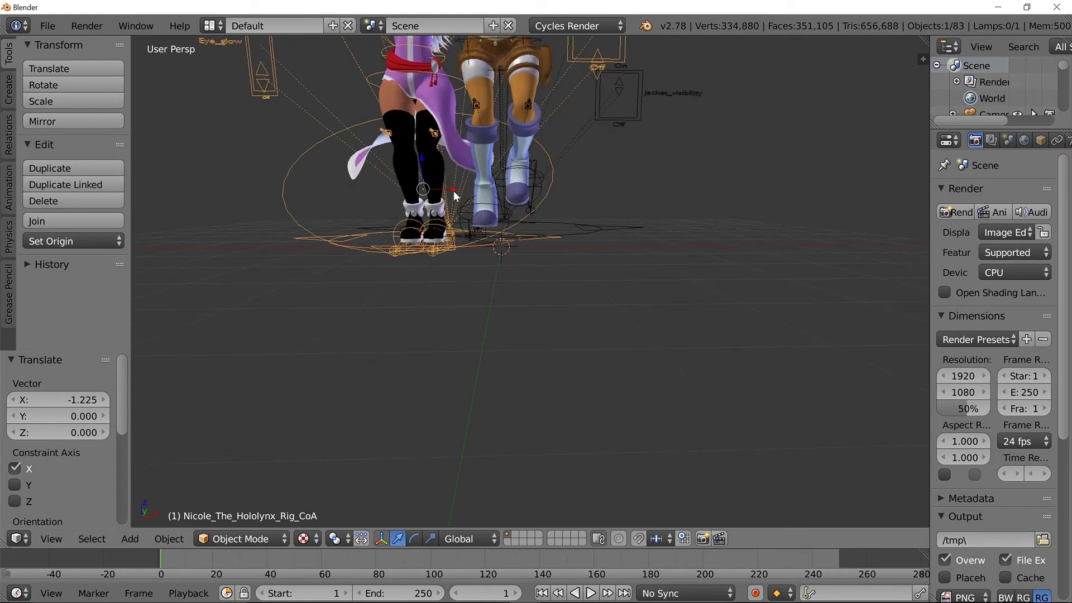
pyautogui.moveTo(447, 194); pyautogui.dragTo(268, 193)
# Select the Nicole_The_Hololynx_Rig_CoA armature near the character's upper body and put it in Pose Mode.
pyautogui.scroll(-3, 335, 195)
pyautogui.scroll(5, 341, 196)
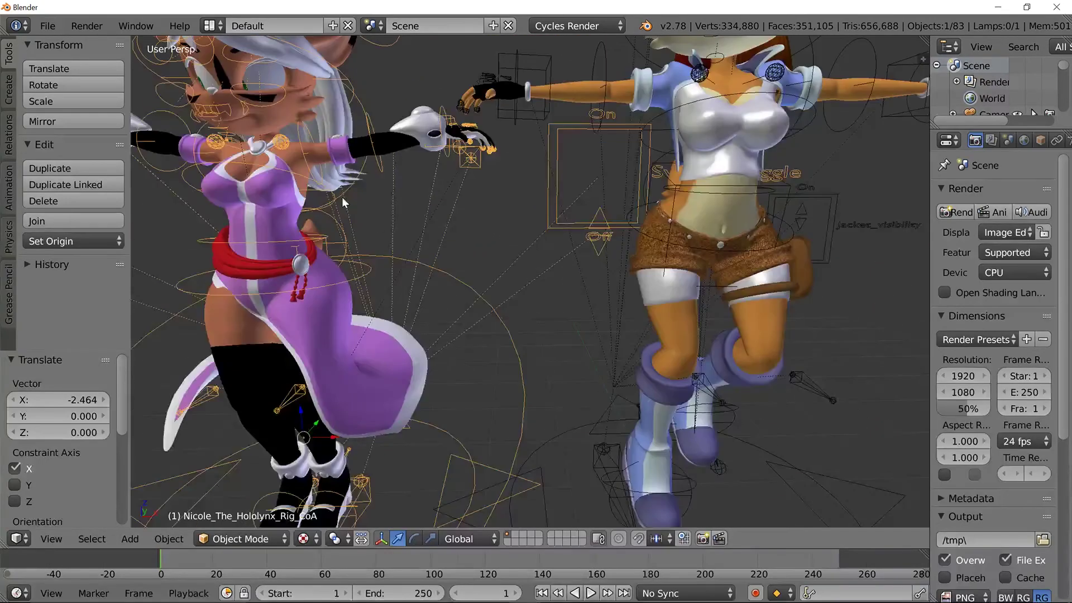
pyautogui.press('KP_Decimal')
pyautogui.rightClick(370, 98)
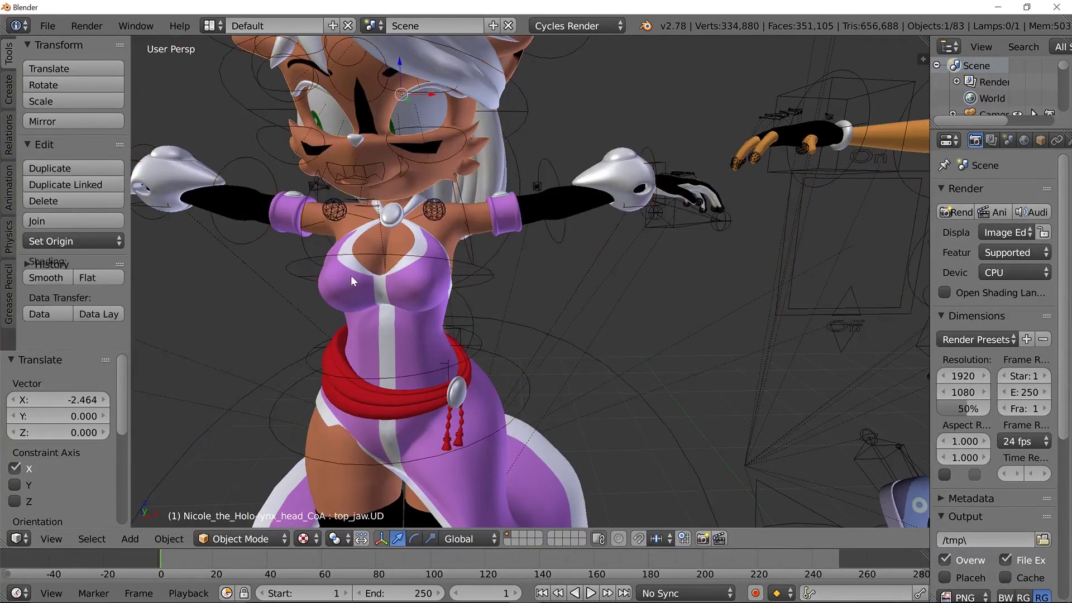
pyautogui.click(257, 540)
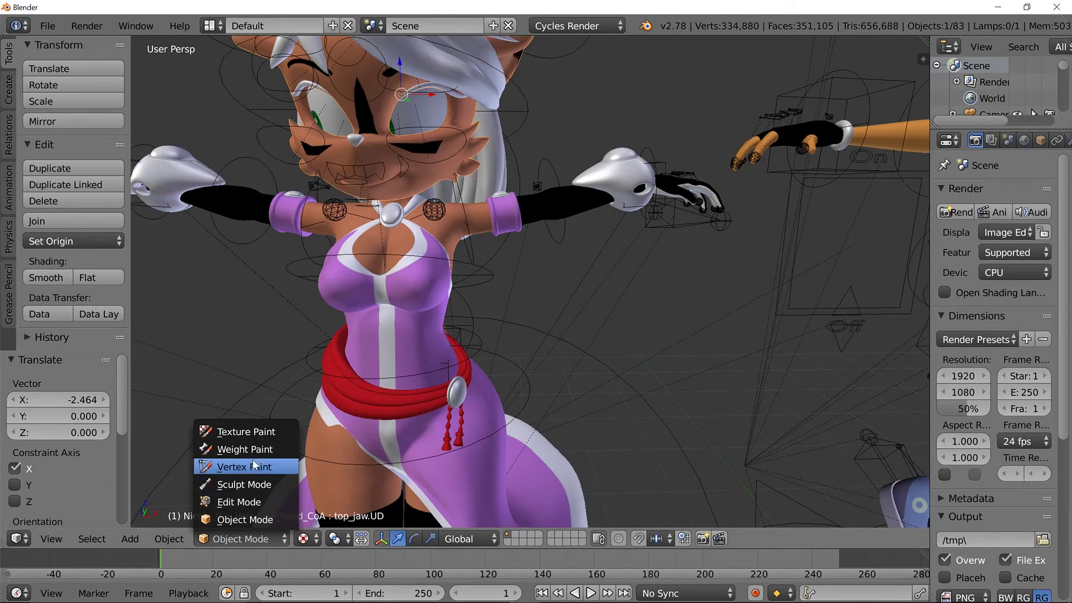
pyautogui.rightClick(282, 368)
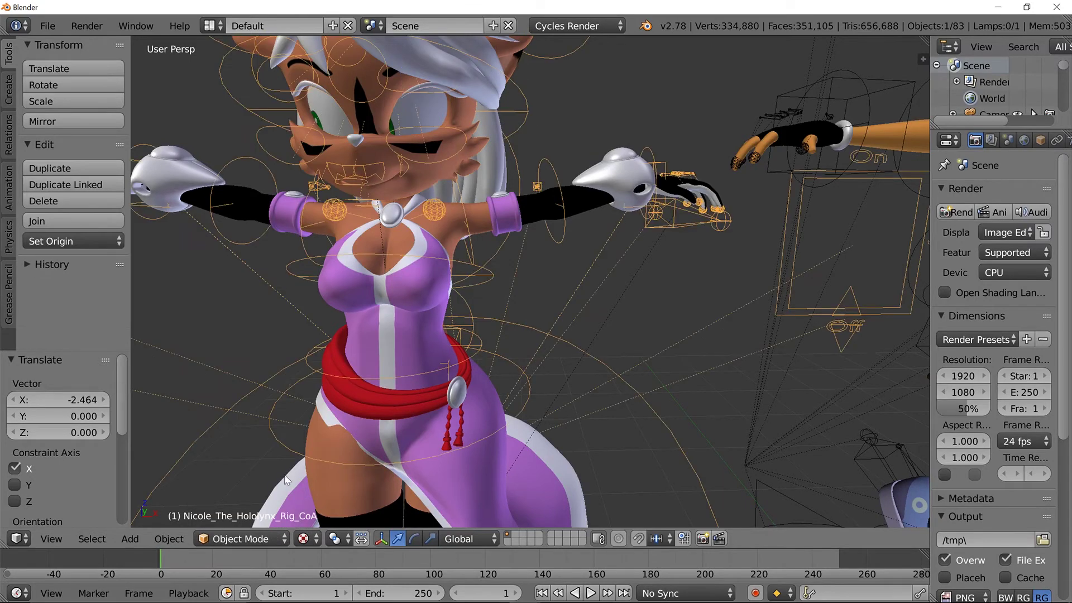
pyautogui.click(235, 543)
pyautogui.click(249, 480)
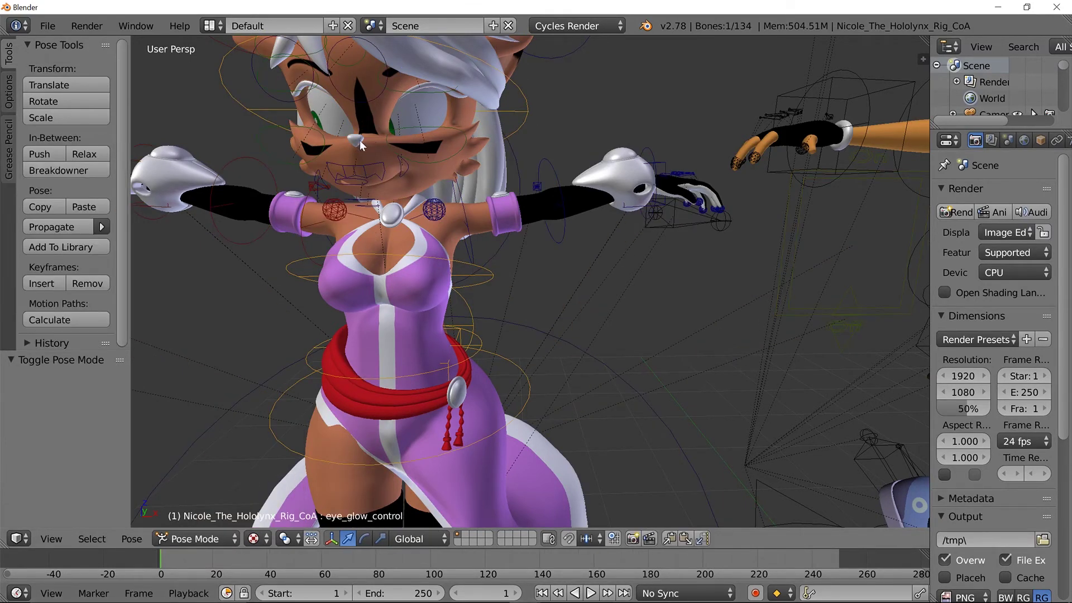
# Select Nicole's eye_rig_track control and move it about 0.223 units along X.
pyautogui.rightClick(349, 83)
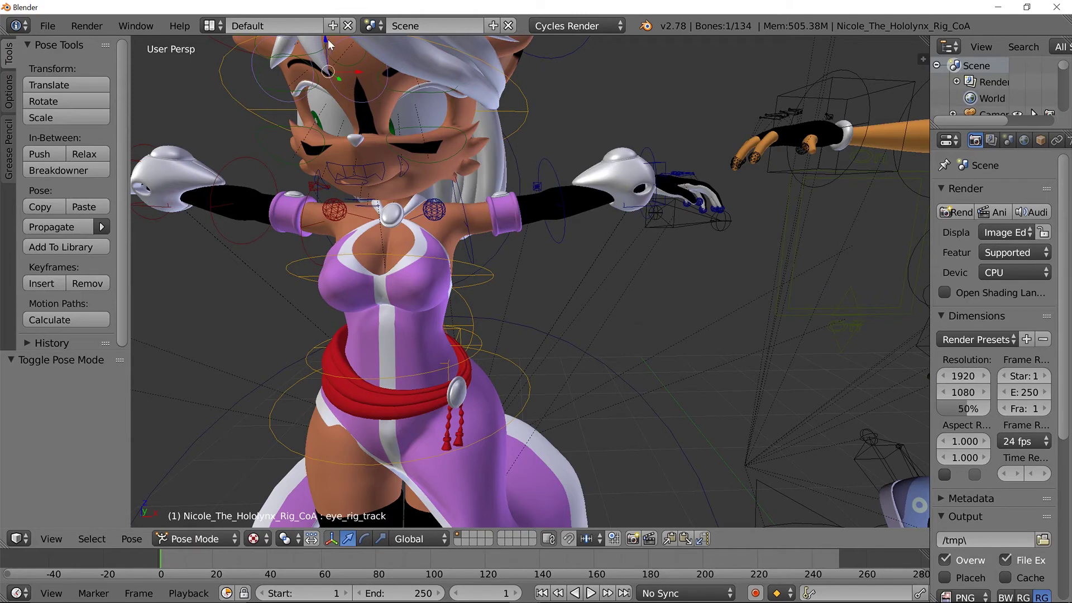
pyautogui.press('g')
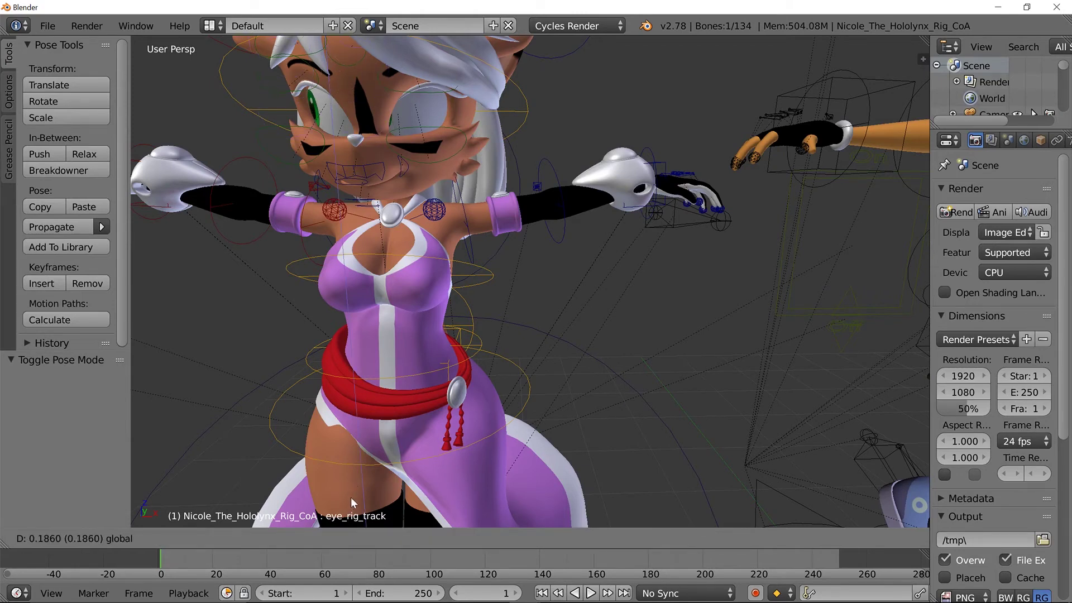
pyautogui.click(350, 524)
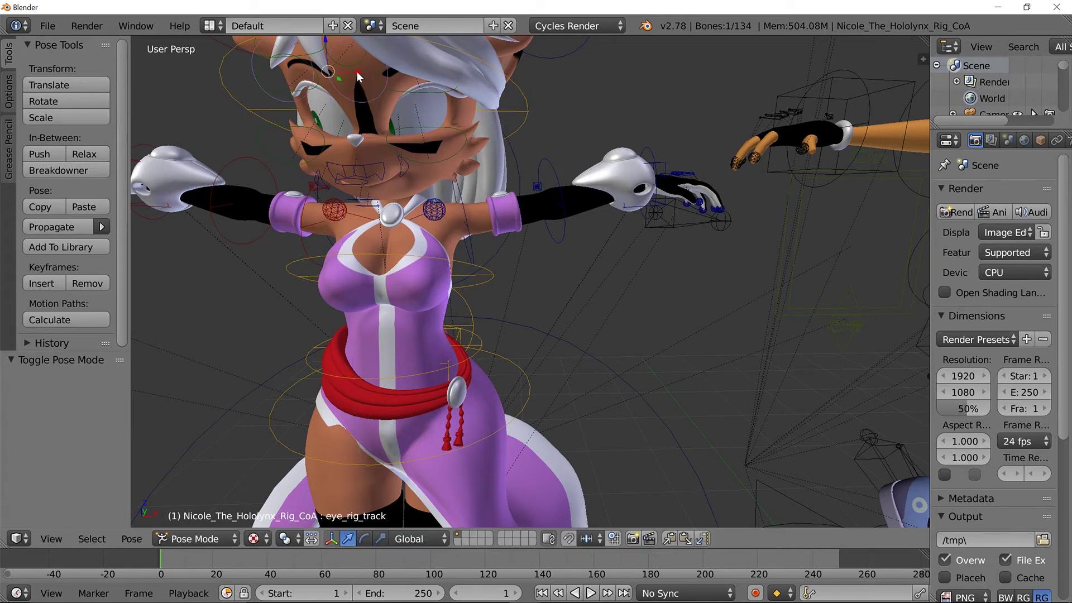
pyautogui.press('g')
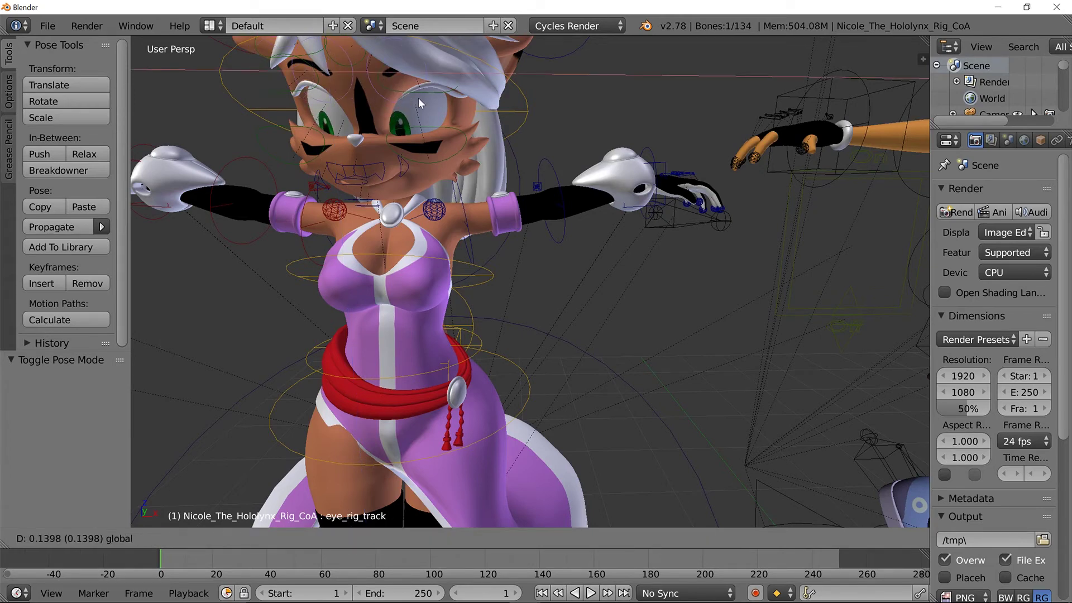
pyautogui.click(420, 99)
# Move Nicole's eye_rig_track control down about 0.556 units along Z.
pyautogui.scroll(-3, 442, 129)
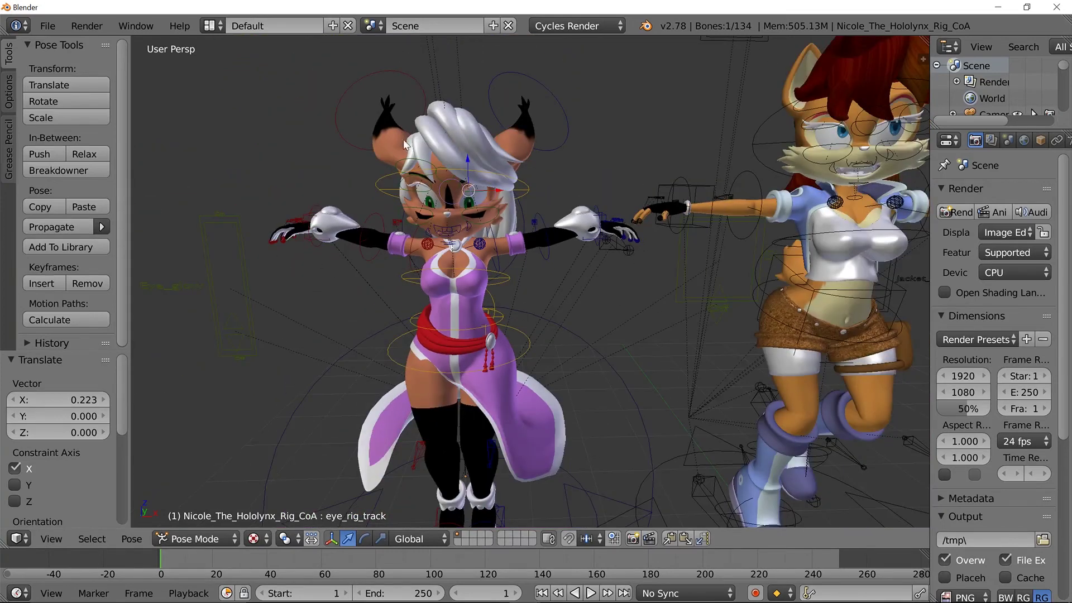
pyautogui.press('g')
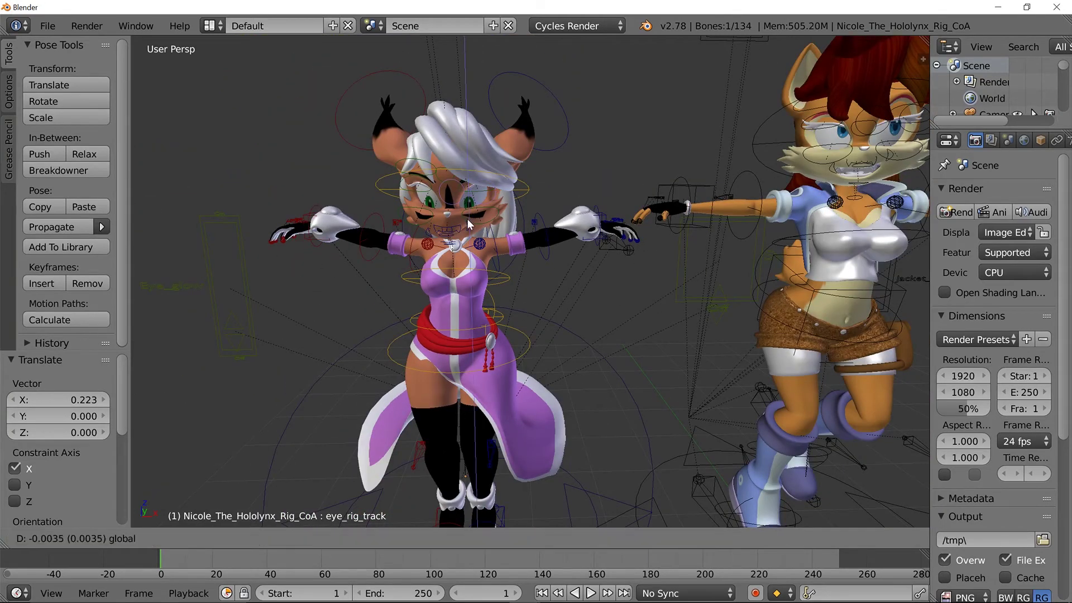
pyautogui.press('z')
pyautogui.moveTo(461, 212); pyautogui.dragTo(610, 250)
# Examine the Nicole and Sally models standing side by side in the scene.
pyautogui.scroll(-1, 602, 360)
pyautogui.scroll(-2, 638, 326)
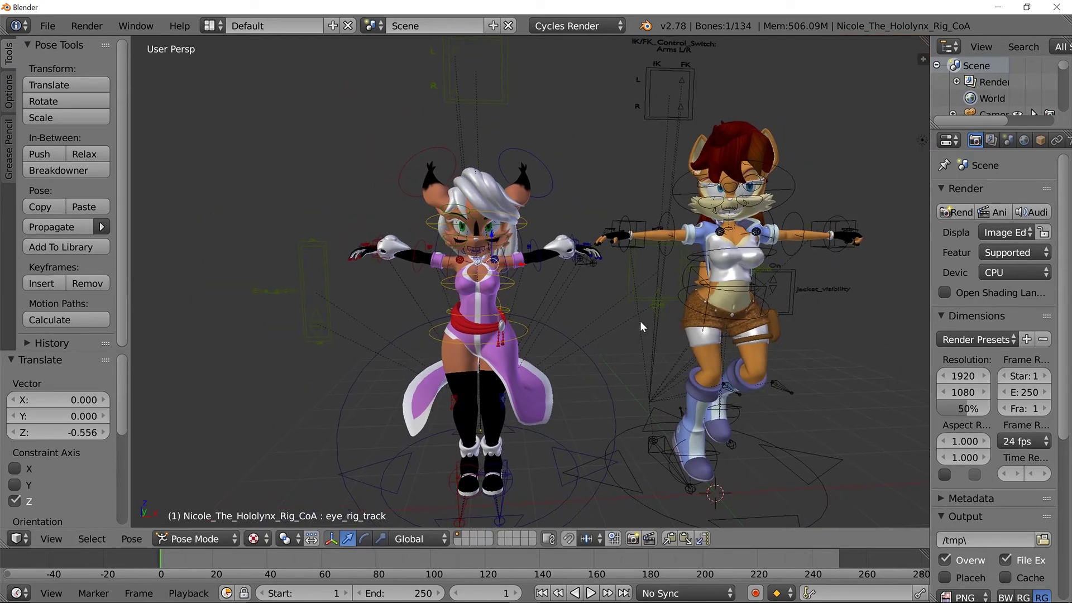
pyautogui.moveTo(713, 376); pyautogui.dragTo(550, 253, button='middle')
pyautogui.press('Tab')
pyautogui.press('Tab')
pyautogui.scroll(-2, 668, 382)
pyautogui.keyDown('shift'); pyautogui.moveTo(620, 115); pyautogui.dragTo(613, 178, button='middle'); pyautogui.keyUp('shift')
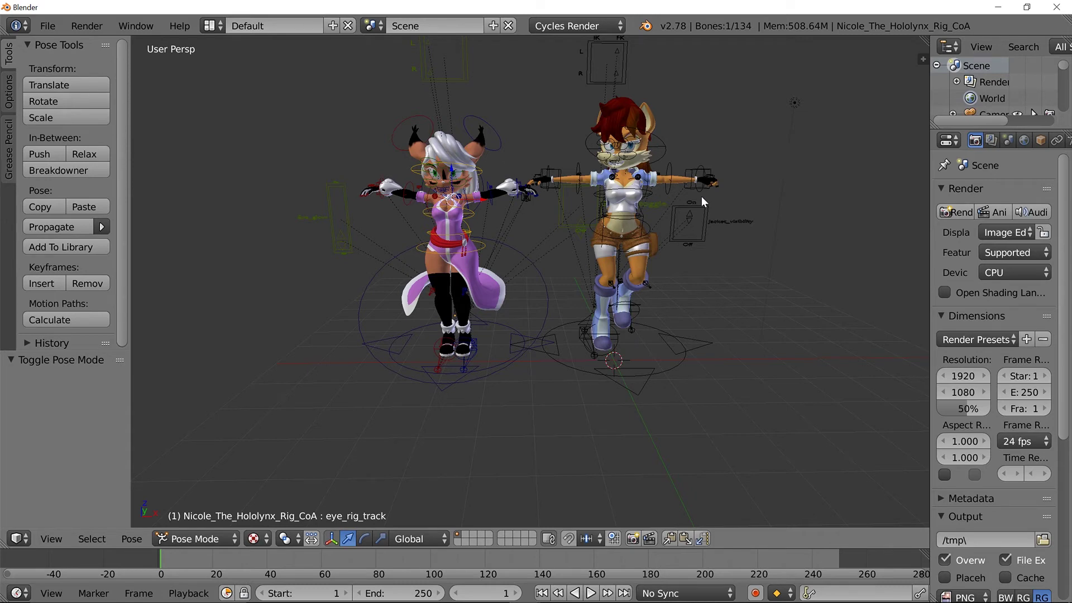
# Switch to the camera's view, leave Pose Mode and select the Camera object.
pyautogui.press('KP_0')
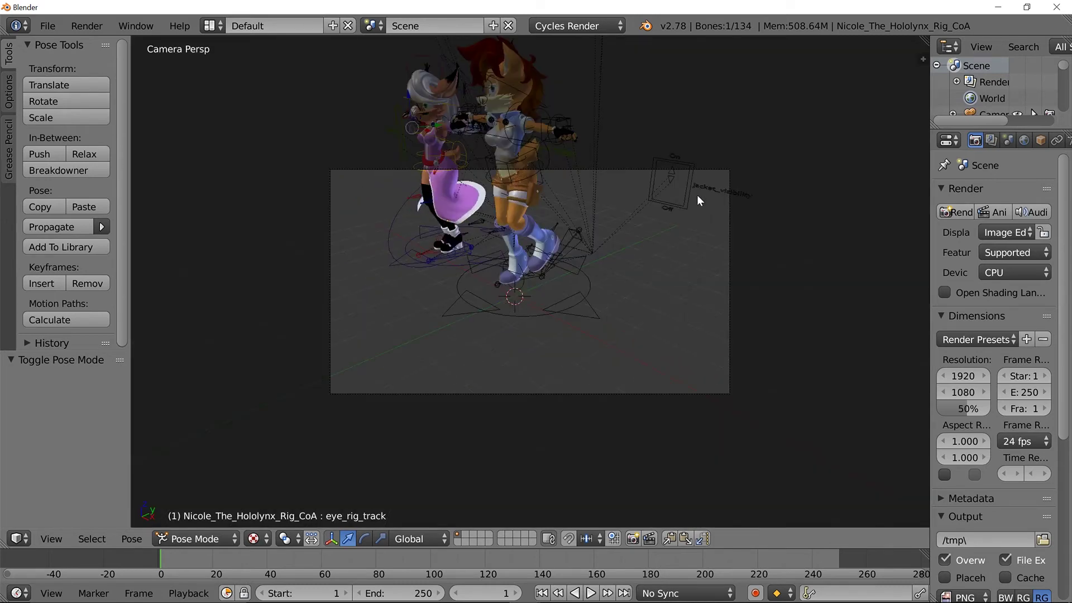
pyautogui.rightClick(725, 184)
pyautogui.hotkey('ctrl', 'Tab')
pyautogui.rightClick(732, 246)
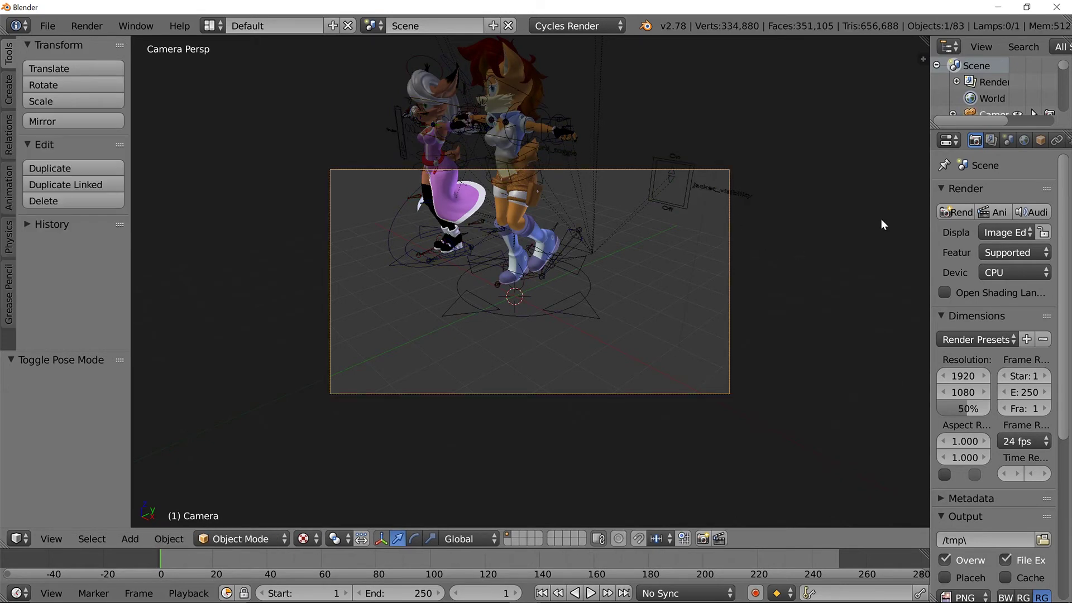
# Widen the render properties area and enable Lock Camera to View in the 3D view's settings.
pyautogui.moveTo(931, 205); pyautogui.dragTo(802, 230)
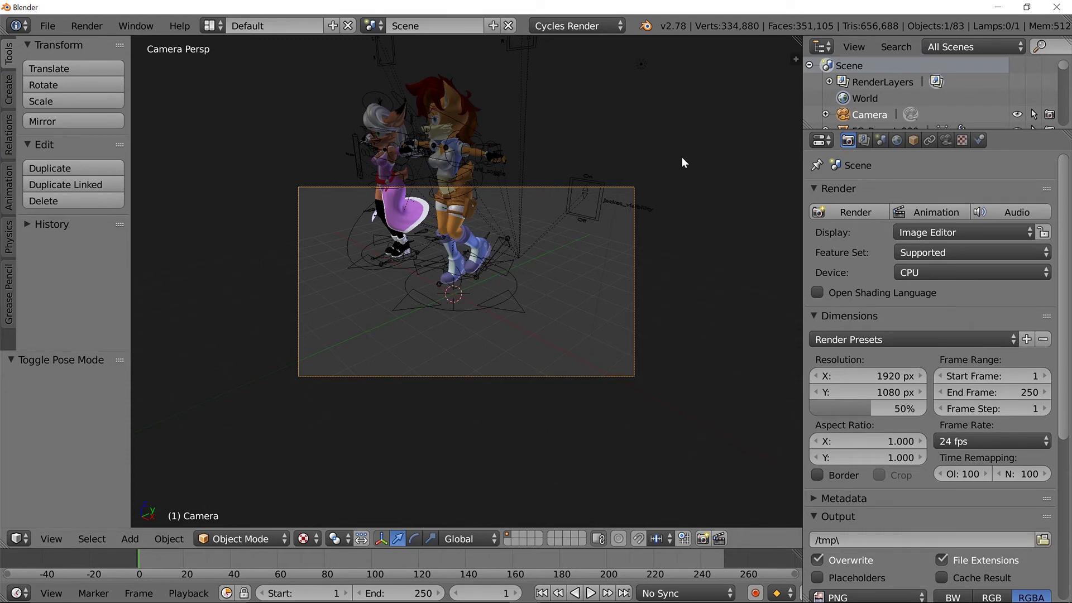
pyautogui.press('n')
pyautogui.scroll(-5, 740, 268)
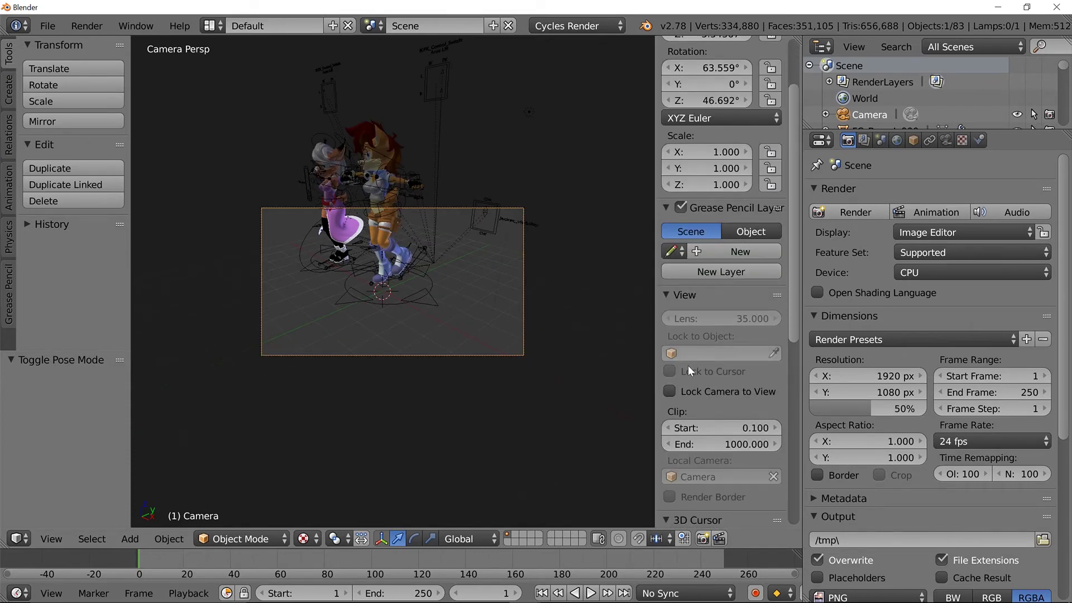
pyautogui.click(669, 391)
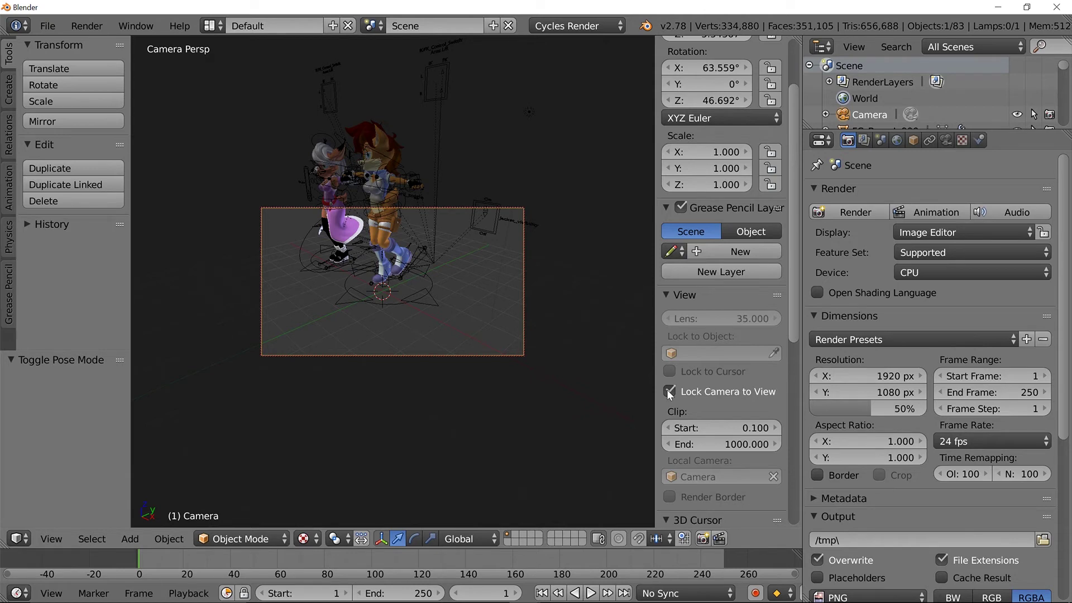
# Select Sally's hips control and reposition the locked camera to frame both characters in full from the front.
pyautogui.rightClick(388, 223)
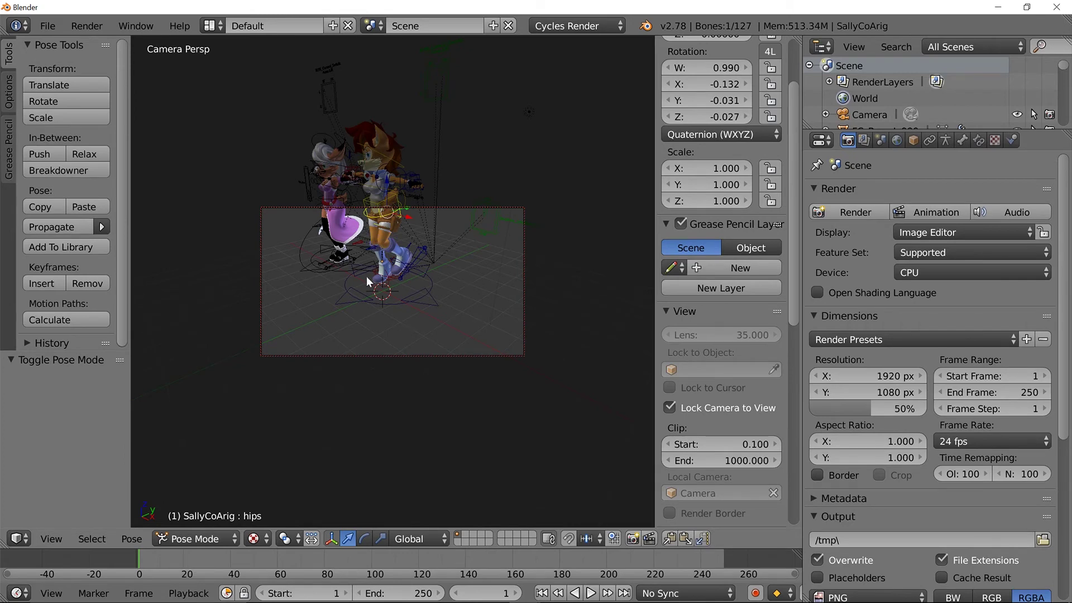
pyautogui.moveTo(357, 271); pyautogui.dragTo(386, 259, button='middle')
pyautogui.moveTo(381, 264); pyautogui.dragTo(401, 274, button='middle')
pyautogui.scroll(-4, 406, 275)
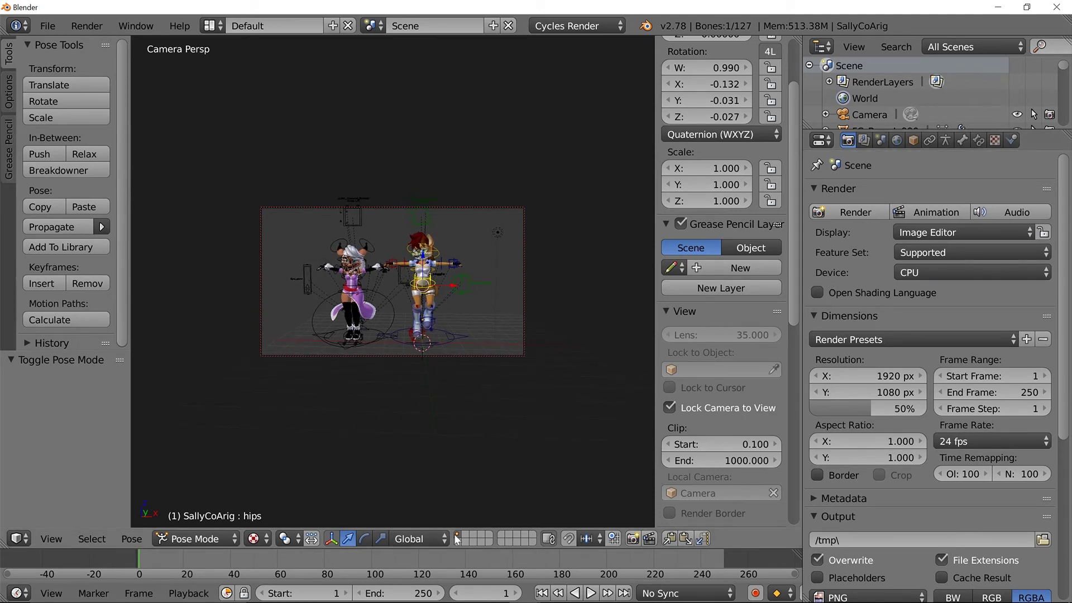
# Preview the two characters from the camera in Rendered viewport shading.
pyautogui.click(265, 541)
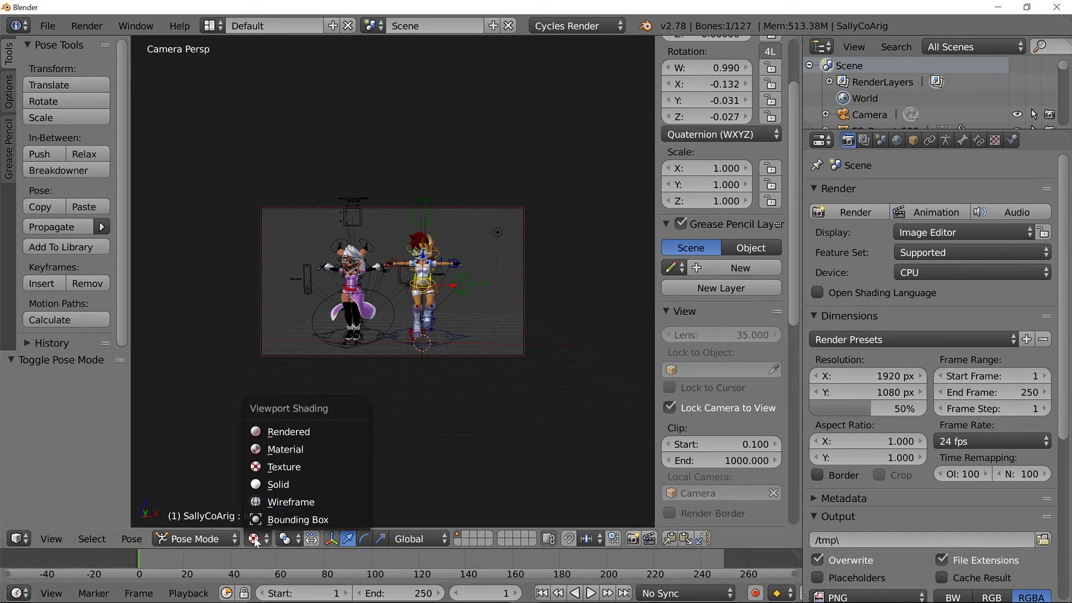
pyautogui.click(307, 434)
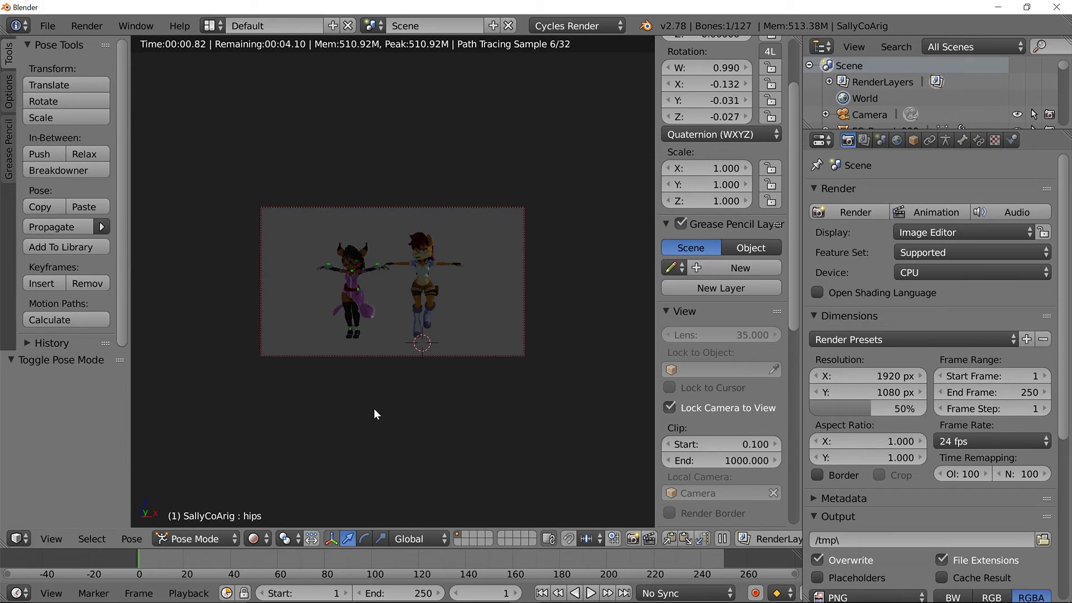
pyautogui.scroll(1, 454, 280)
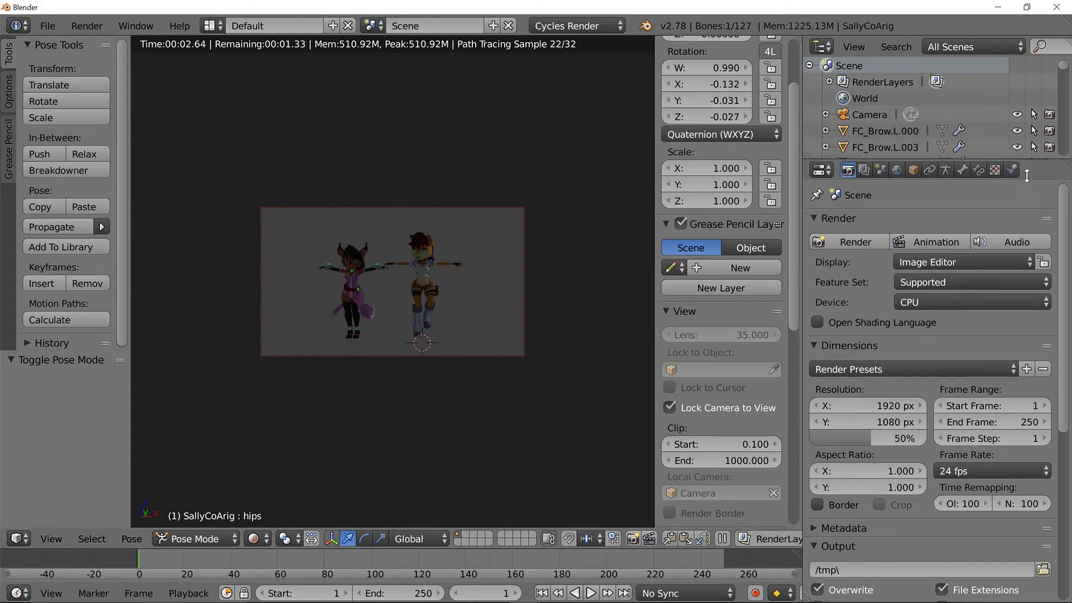
# Enlarge the outliner, then set the Cycles render device to GPU Compute and the resolution scale to 100%.
pyautogui.moveTo(1025, 181); pyautogui.dragTo(1024, 214)
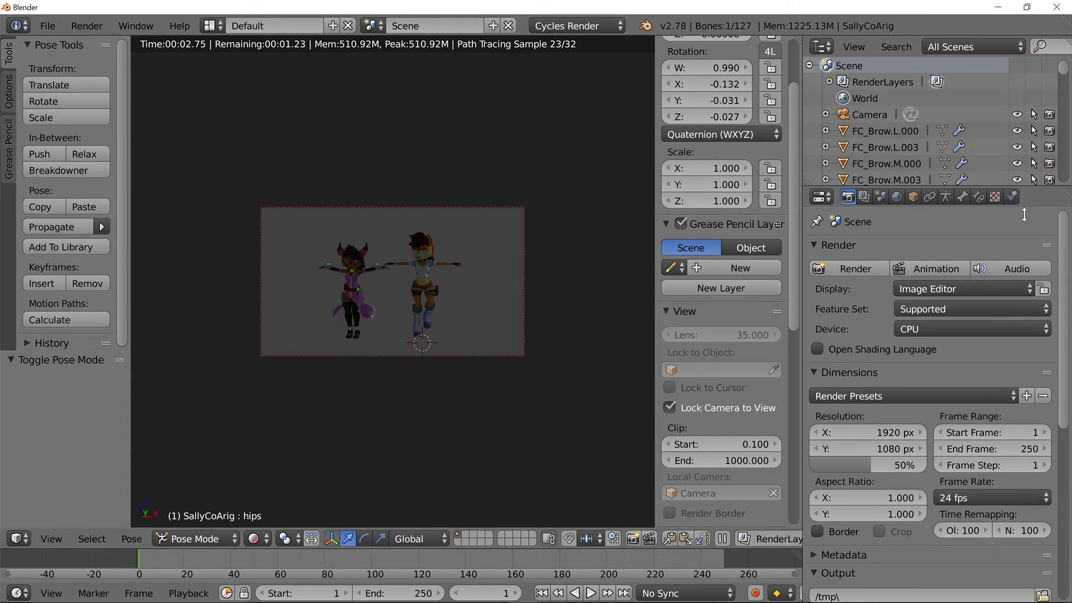
pyautogui.moveTo(1024, 215); pyautogui.dragTo(1024, 359)
pyautogui.click(924, 472)
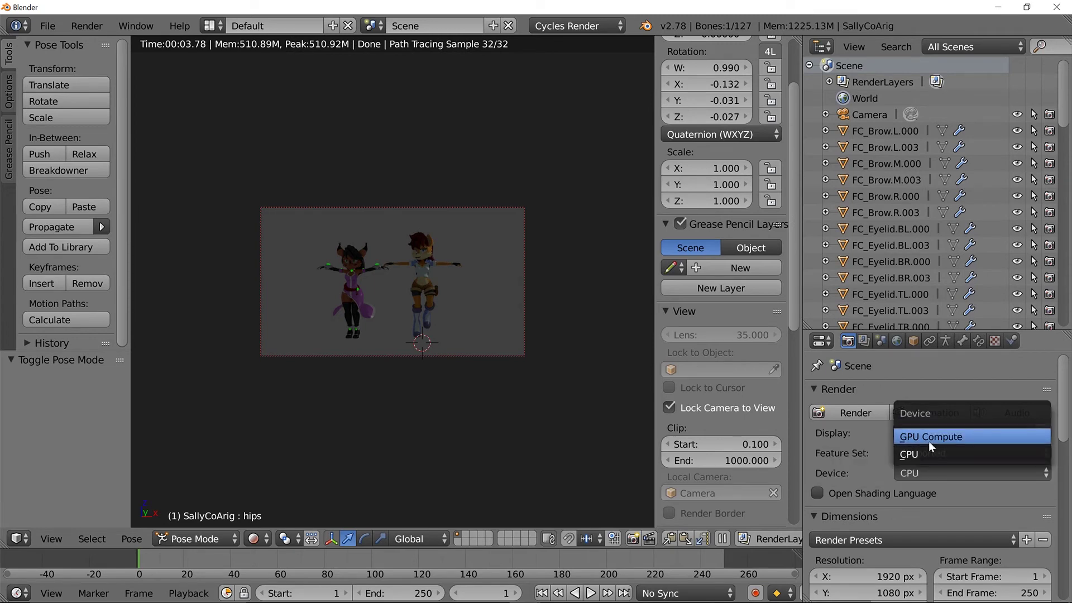
pyautogui.click(929, 441)
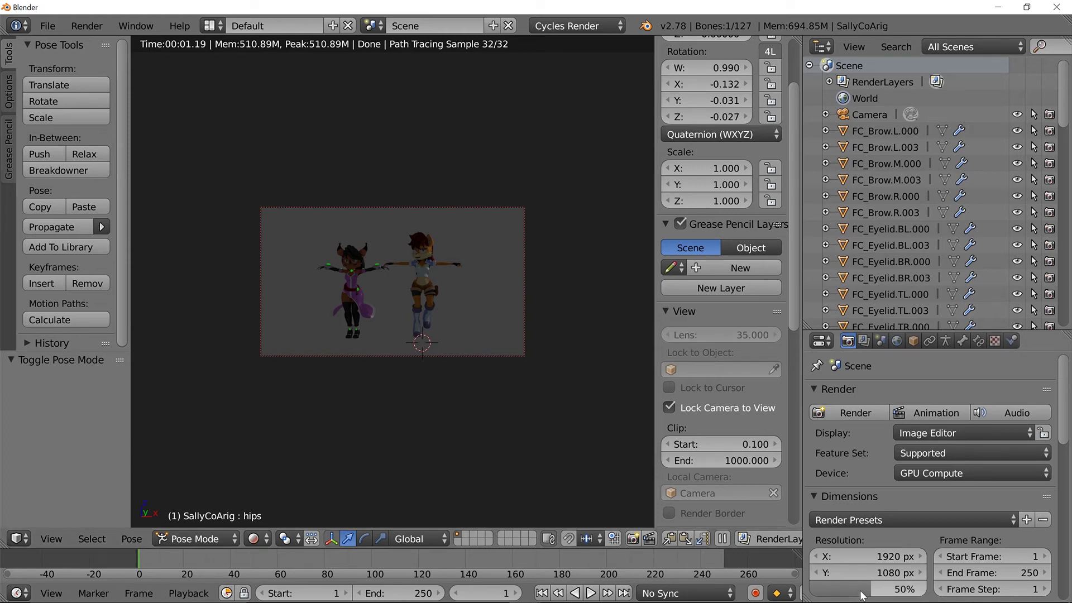
pyautogui.moveTo(875, 590); pyautogui.dragTo(929, 593)
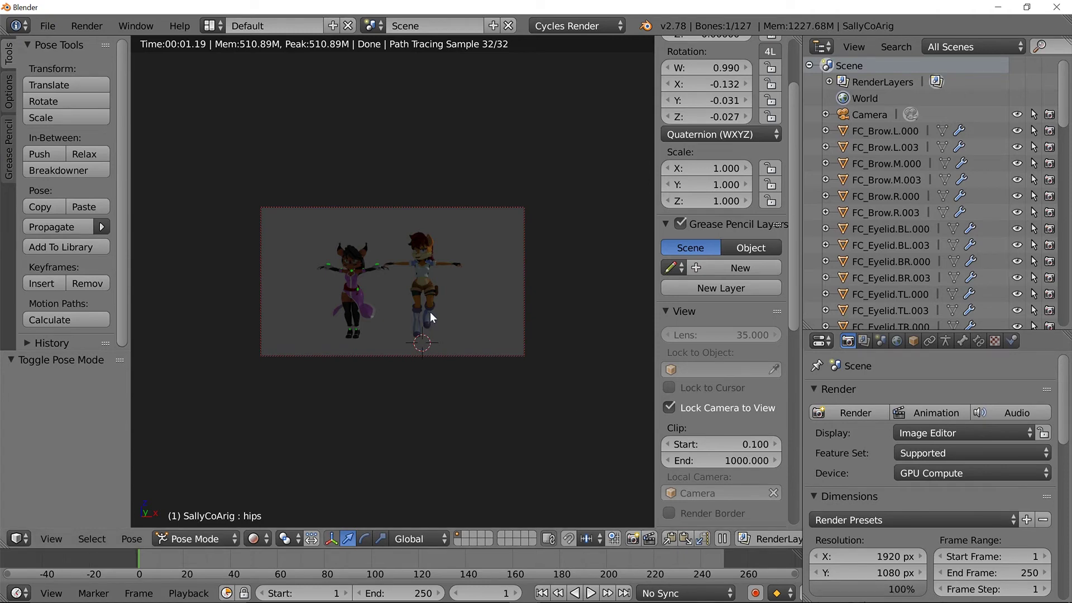
pyautogui.moveTo(431, 312)
pyautogui.mouseDown(button='middle')
pyautogui.moveTo(404, 299)
pyautogui.moveTo(424, 296)
pyautogui.mouseUp(button='middle')
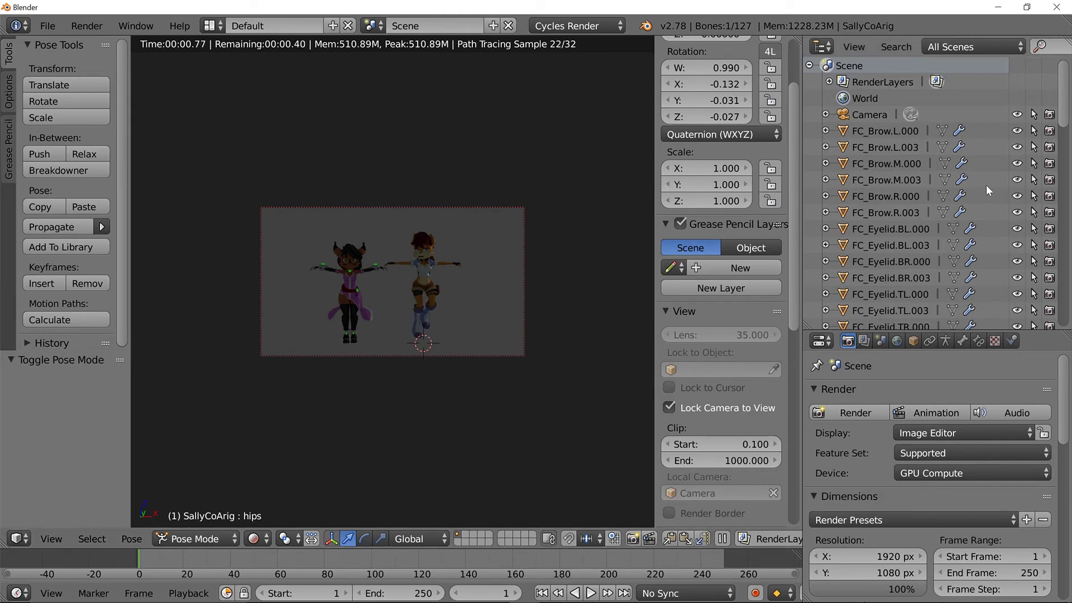
# Select the Lamp object in the outliner and change its light type to Sun.
pyautogui.scroll(-5, 970, 173)
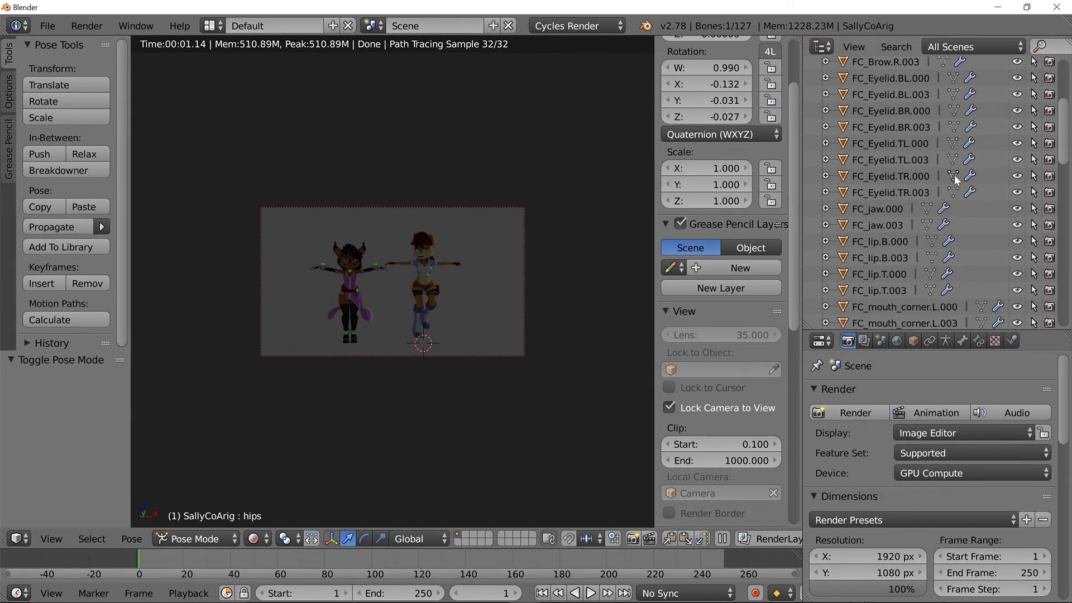
pyautogui.scroll(-7, 953, 175)
pyautogui.click(871, 234)
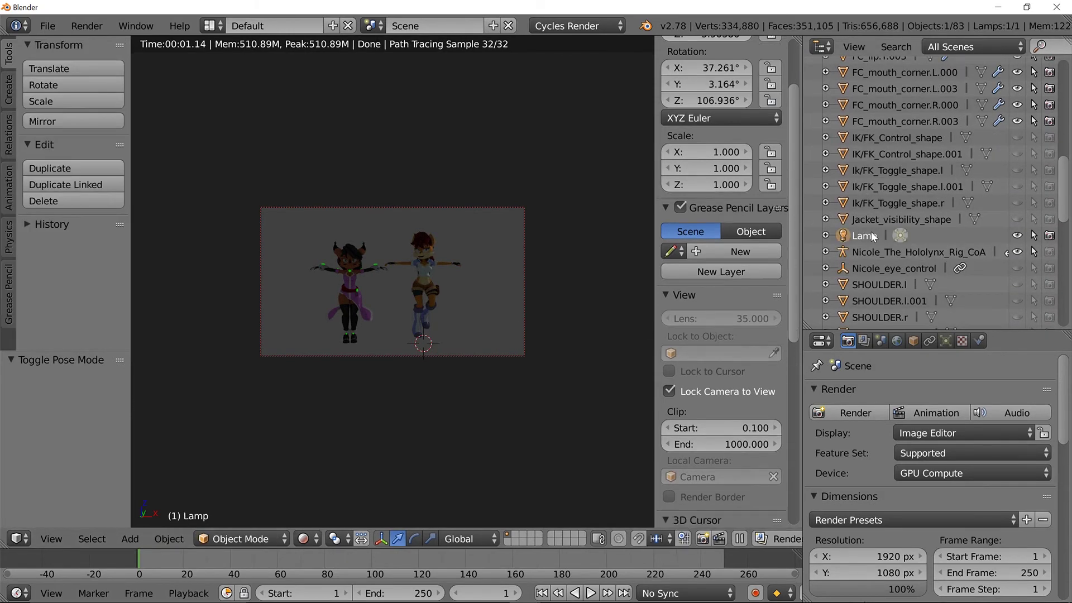
pyautogui.click(945, 342)
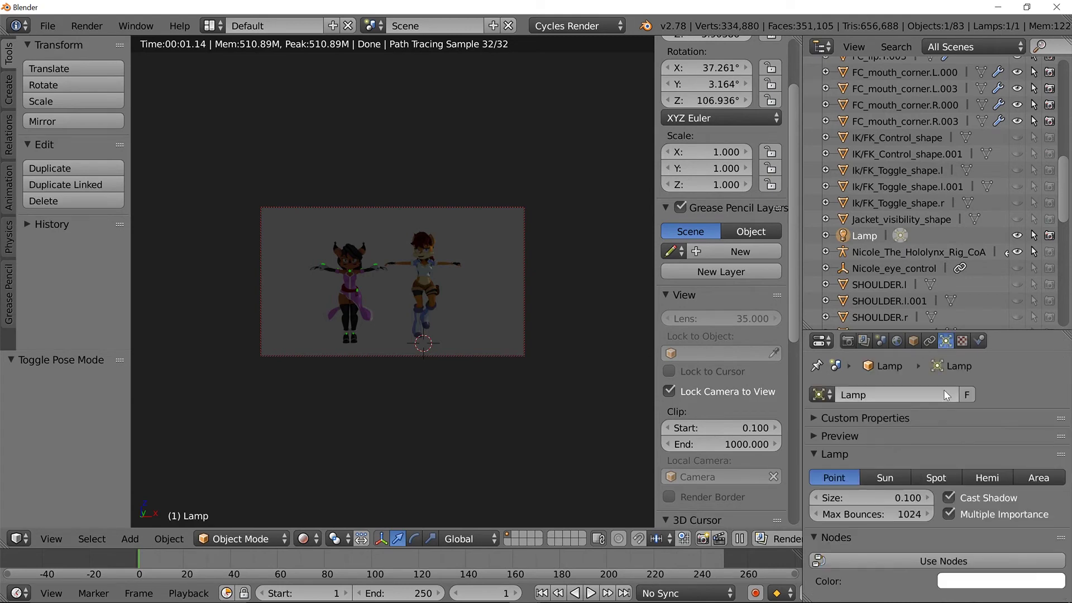
pyautogui.click(884, 476)
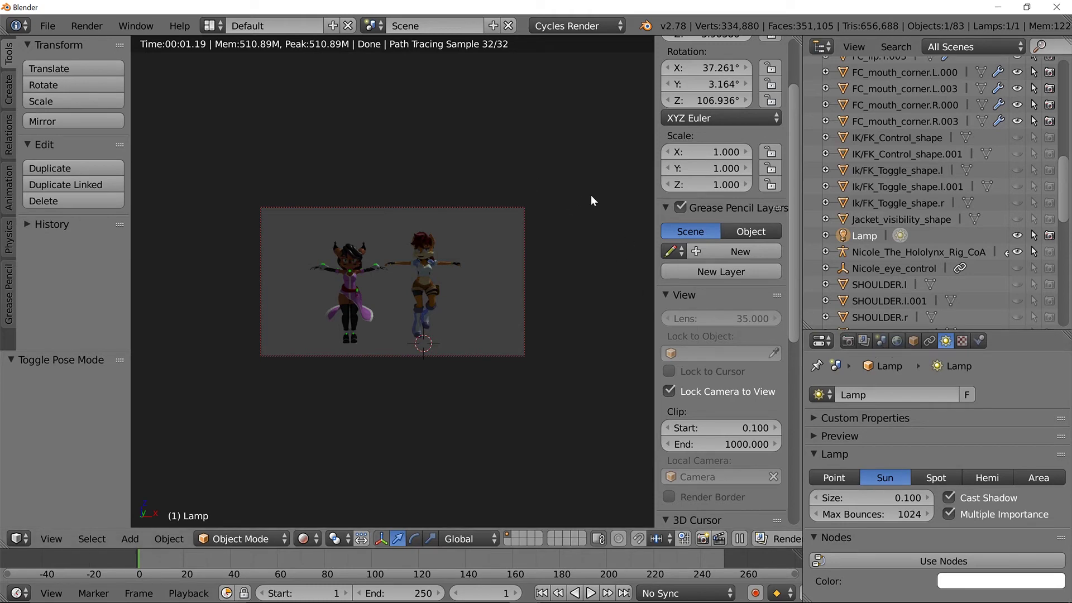
# Leave the rendered preview and camera view, and rotate the sun lamp about -53° around the Z axis.
pyautogui.click(304, 538)
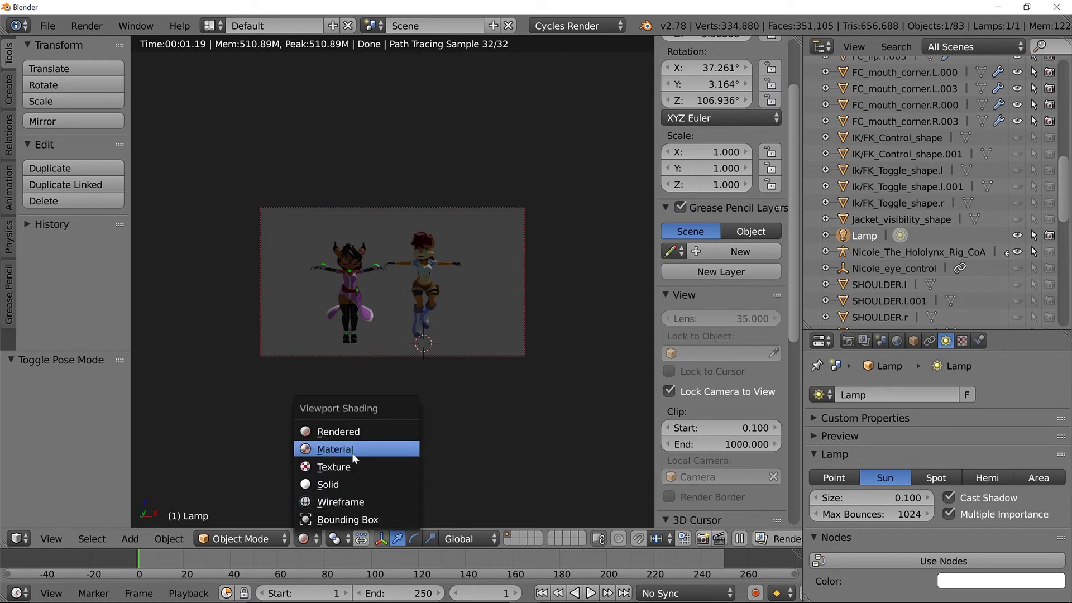
pyautogui.click(339, 472)
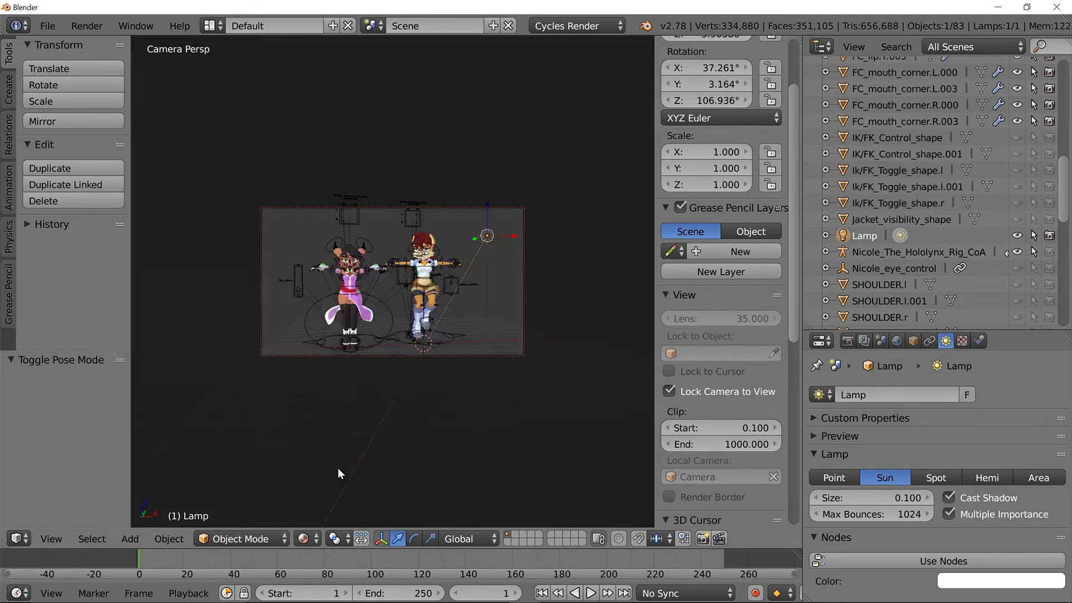
pyautogui.press('KP_0')
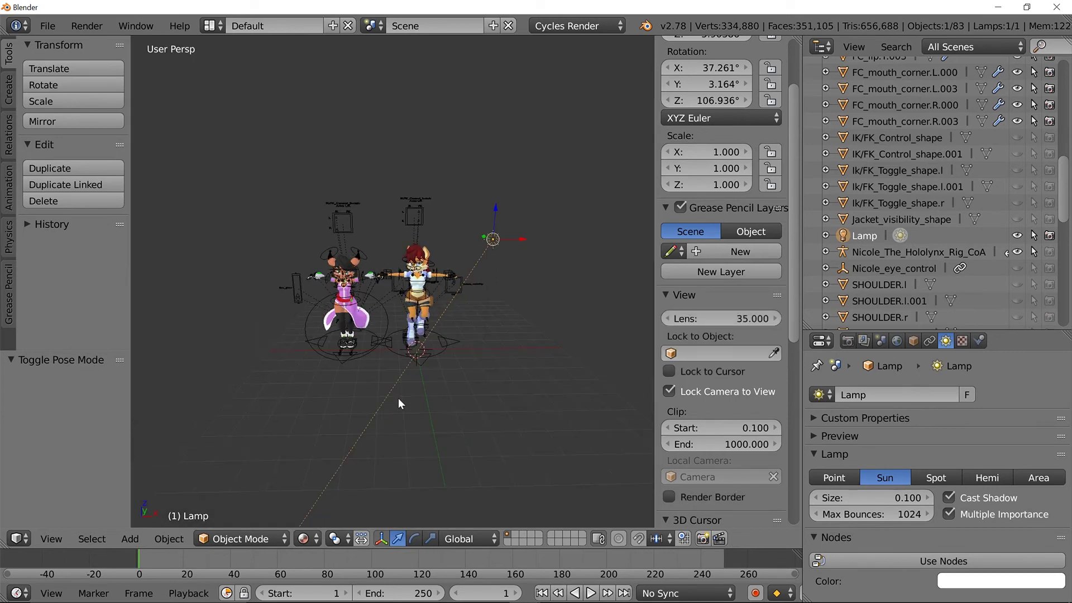
pyautogui.moveTo(397, 398); pyautogui.dragTo(521, 226, button='middle')
pyautogui.scroll(5, 519, 216)
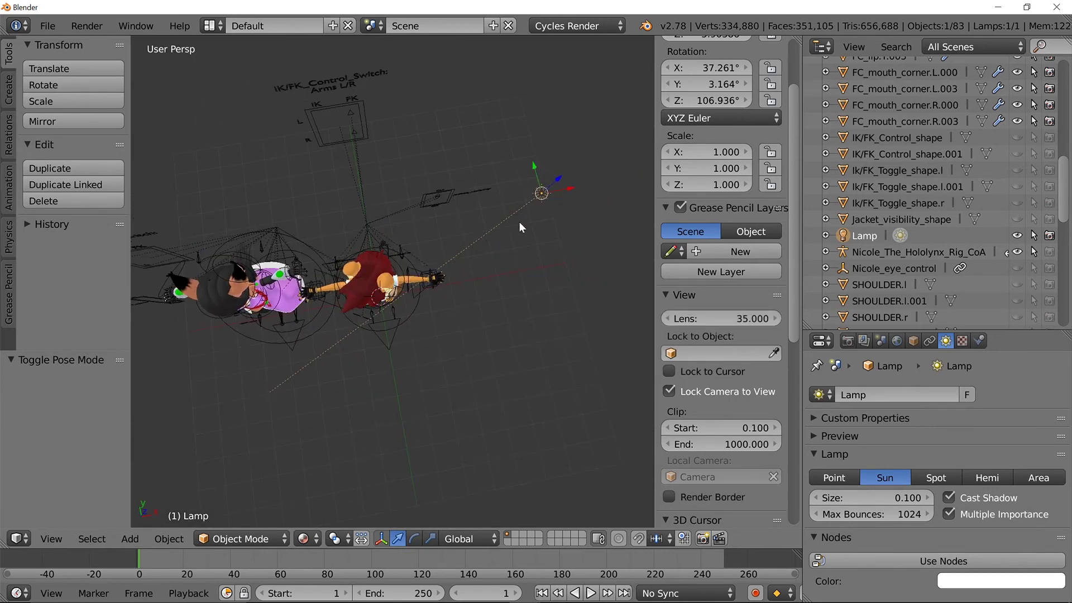
pyautogui.press('r')
pyautogui.press('z')
pyautogui.click(466, 275)
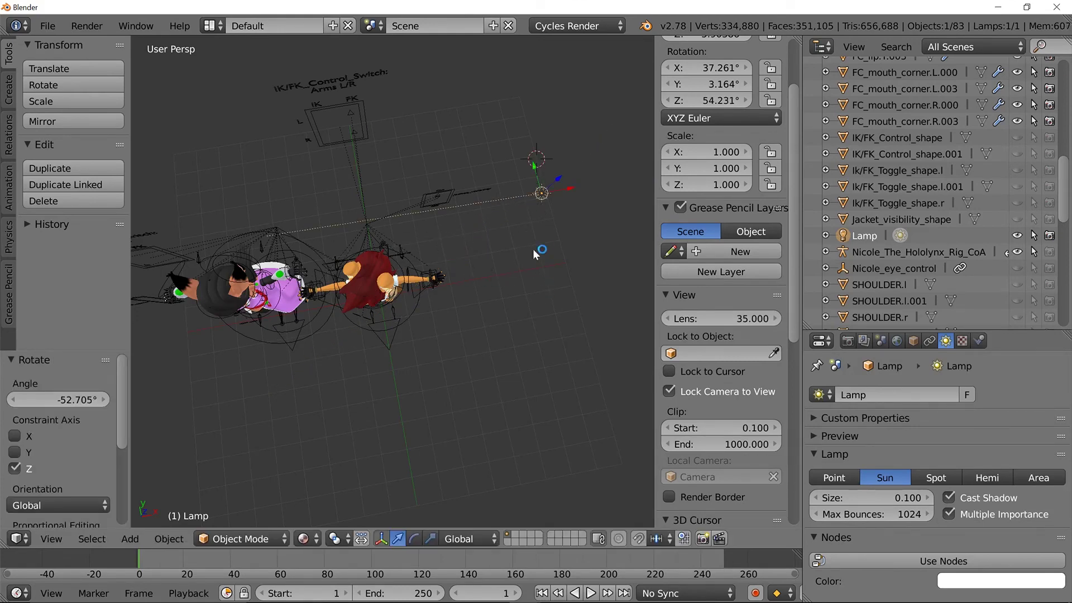
# Move the sun lamp about -4.9 units along Y and raise it about 1.66 units along Z.
pyautogui.click(537, 159)
pyautogui.press('g')
pyautogui.press('y')
pyautogui.click(556, 391)
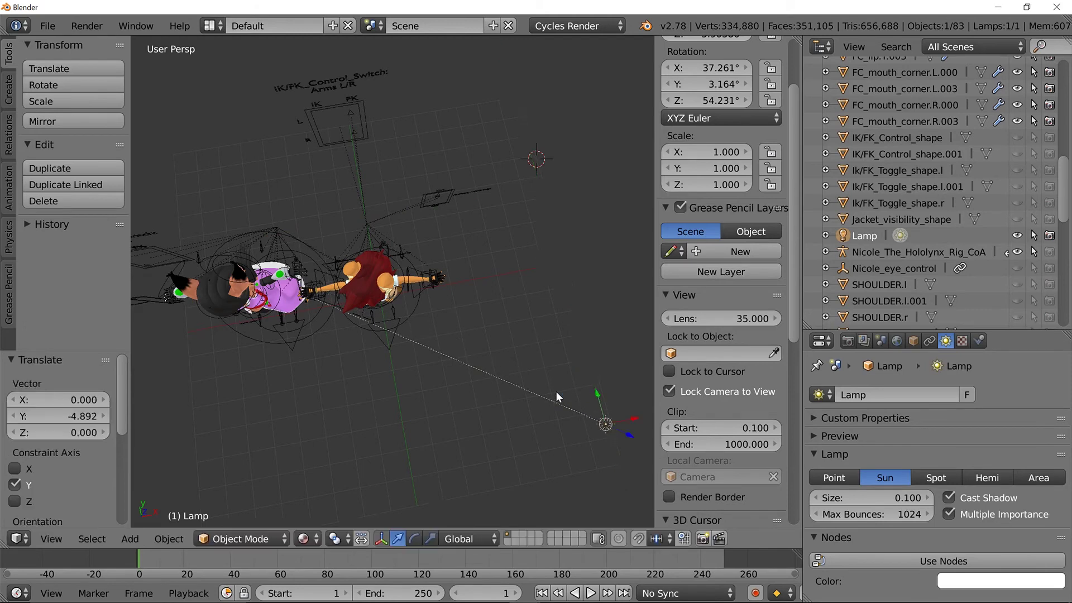
pyautogui.moveTo(556, 391); pyautogui.dragTo(523, 345, button='middle')
pyautogui.press('g')
pyautogui.press('z')
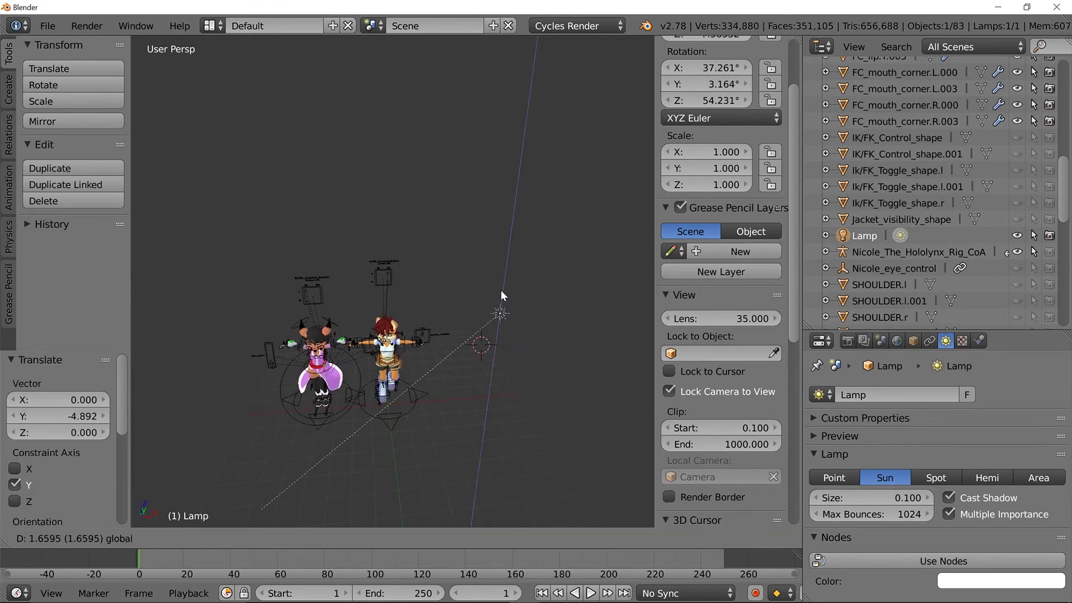
pyautogui.click(501, 290)
# Return the viewport to Rendered shading and examine the sun lighting on both characters up close.
pyautogui.click(303, 539)
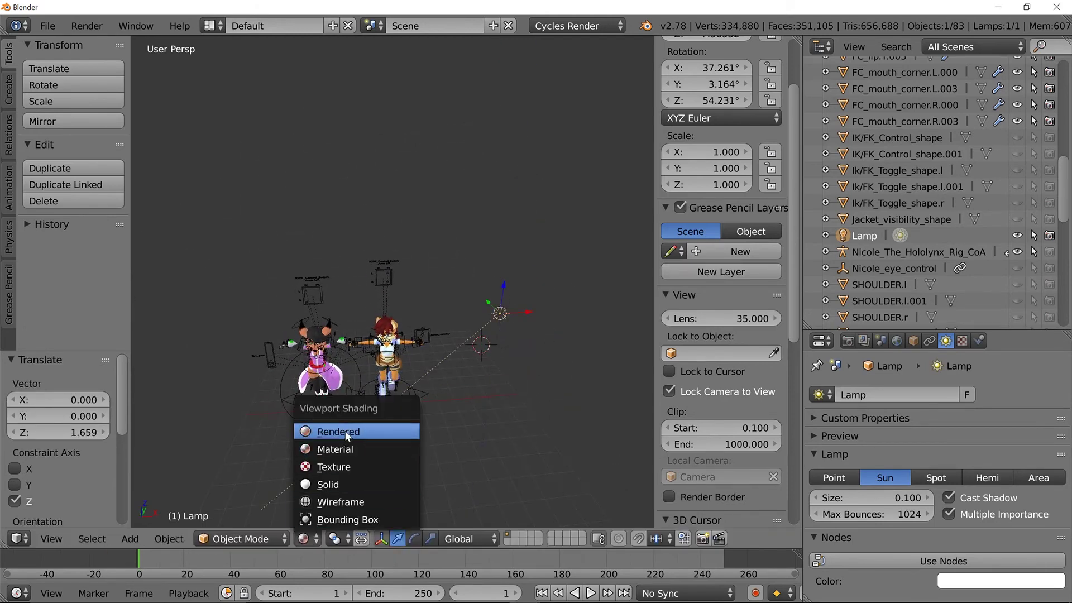
pyautogui.click(345, 430)
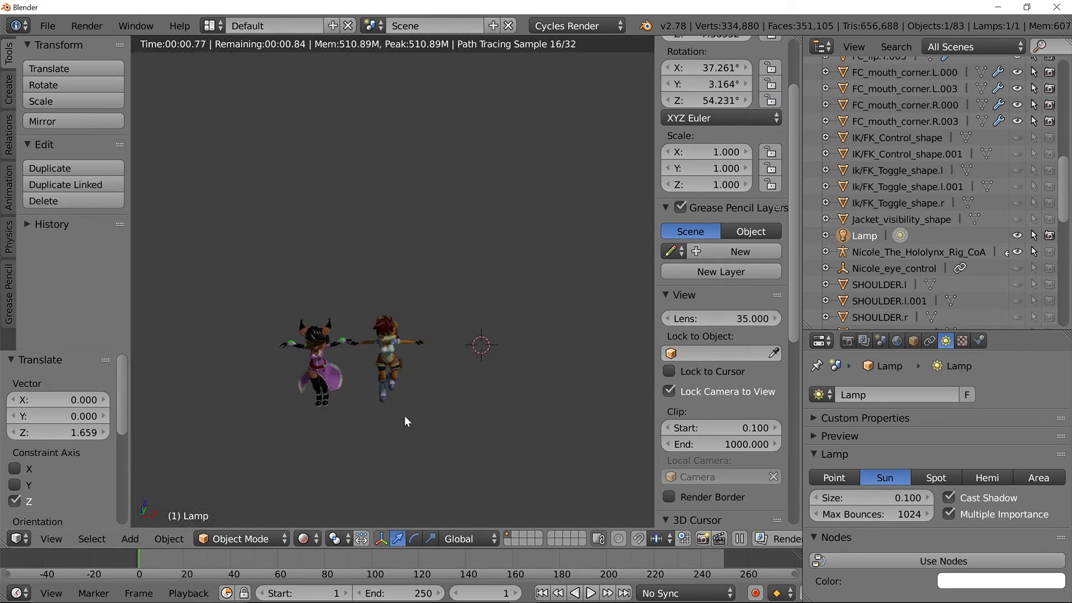
pyautogui.moveTo(404, 415); pyautogui.dragTo(429, 393, button='middle')
pyautogui.scroll(5, 460, 348)
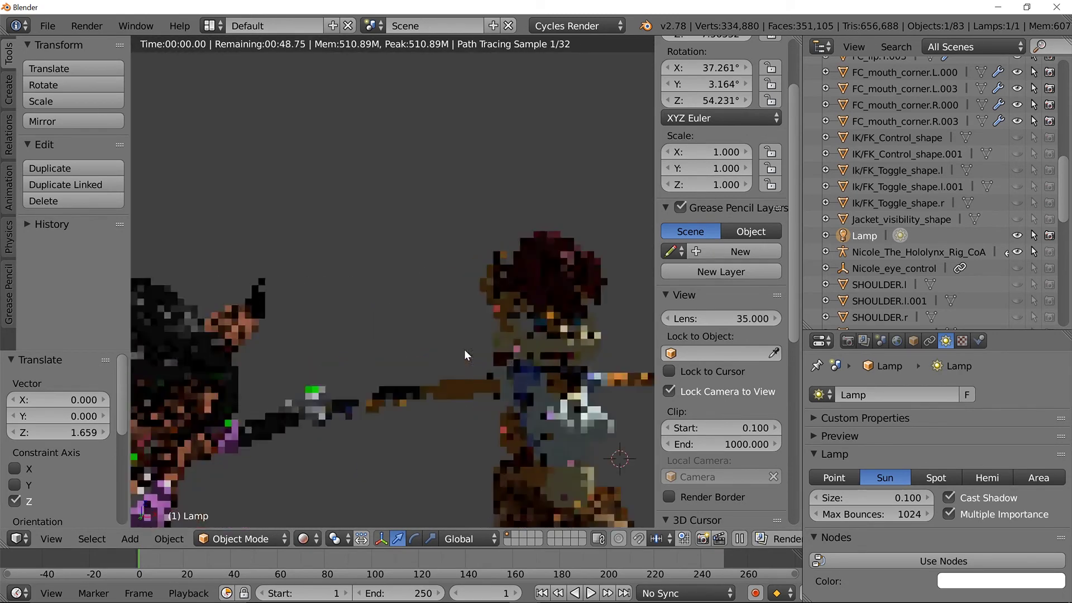
pyautogui.scroll(-5, 464, 350)
pyautogui.moveTo(464, 349); pyautogui.dragTo(472, 306, button='middle')
pyautogui.scroll(-2, 479, 338)
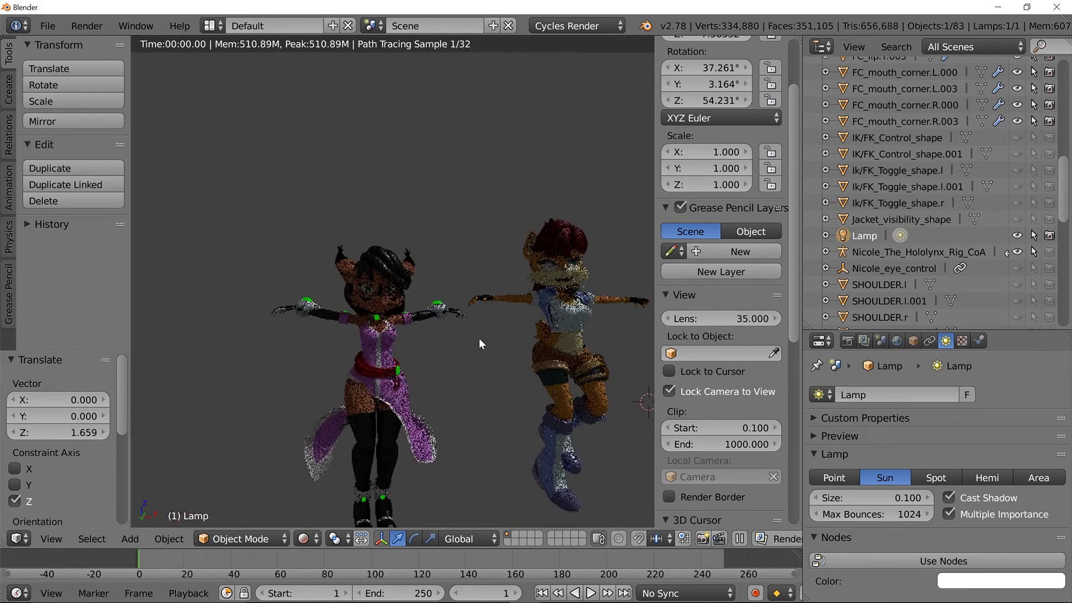
# Enable nodes for the World surface and use a Sky Texture as the background color.
pyautogui.click(896, 342)
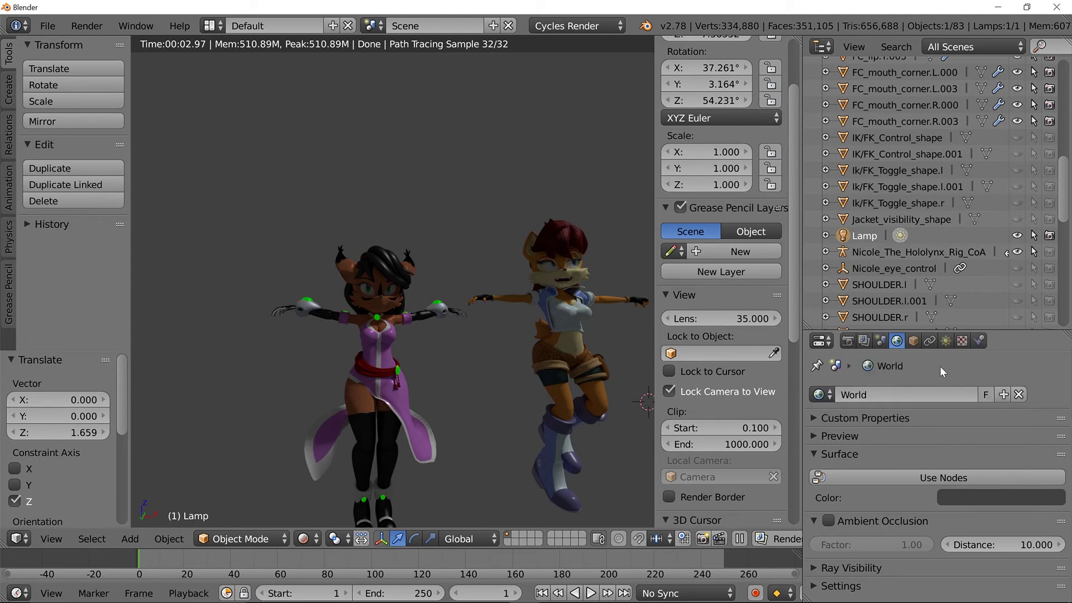
pyautogui.click(832, 445)
pyautogui.scroll(-2, 921, 474)
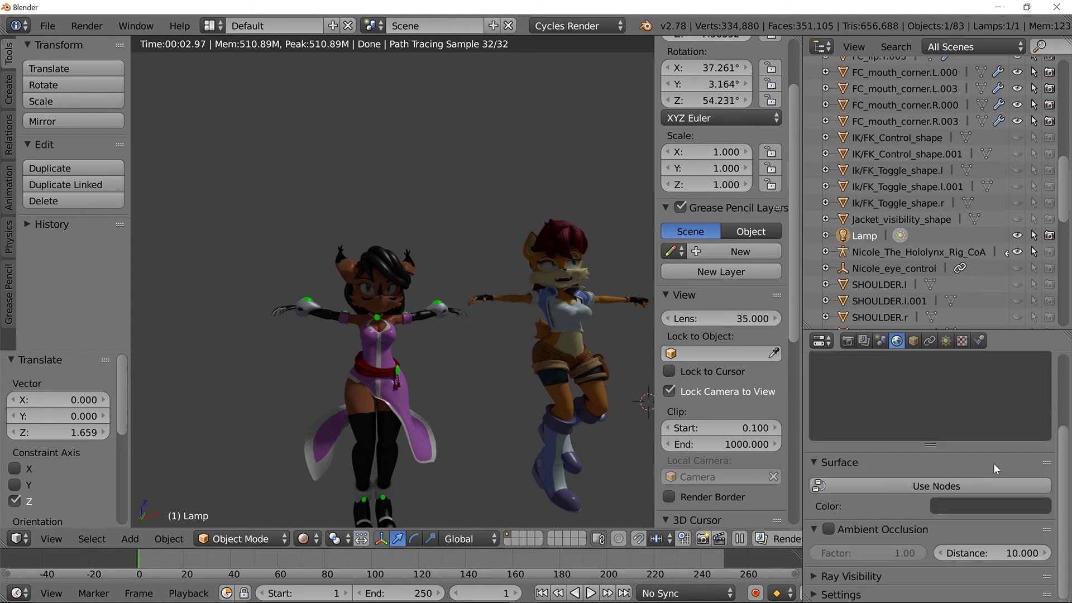
pyautogui.click(944, 487)
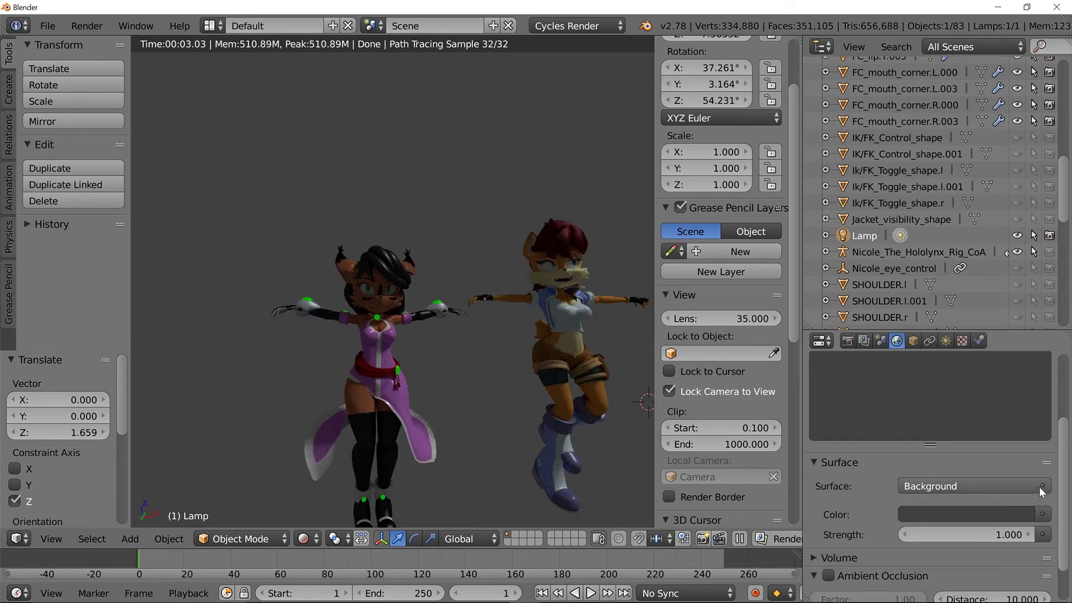
pyautogui.click(1039, 487)
pyautogui.click(1041, 515)
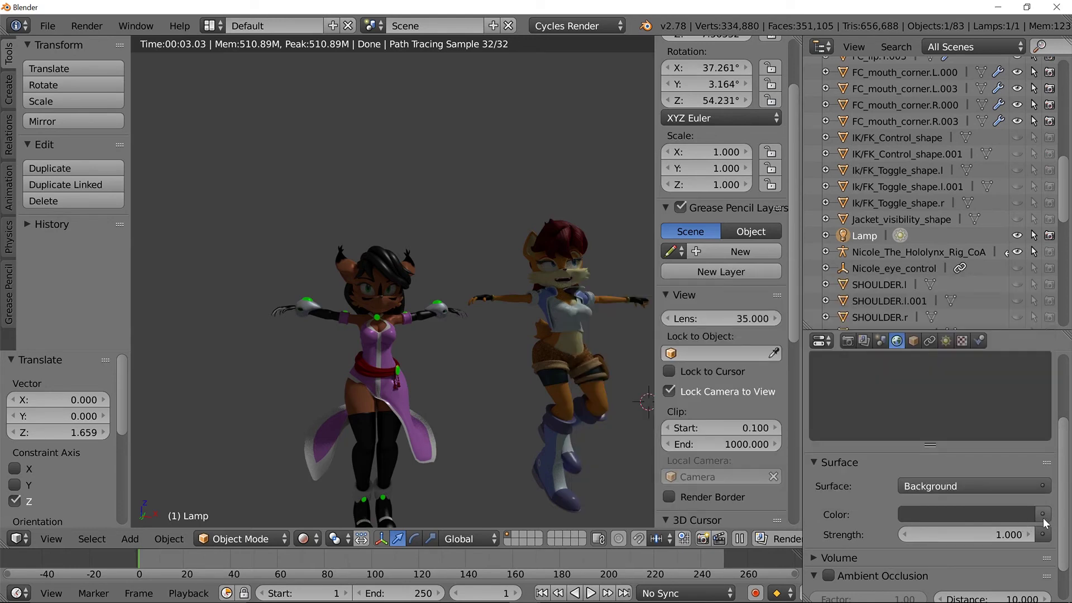
pyautogui.click(1042, 515)
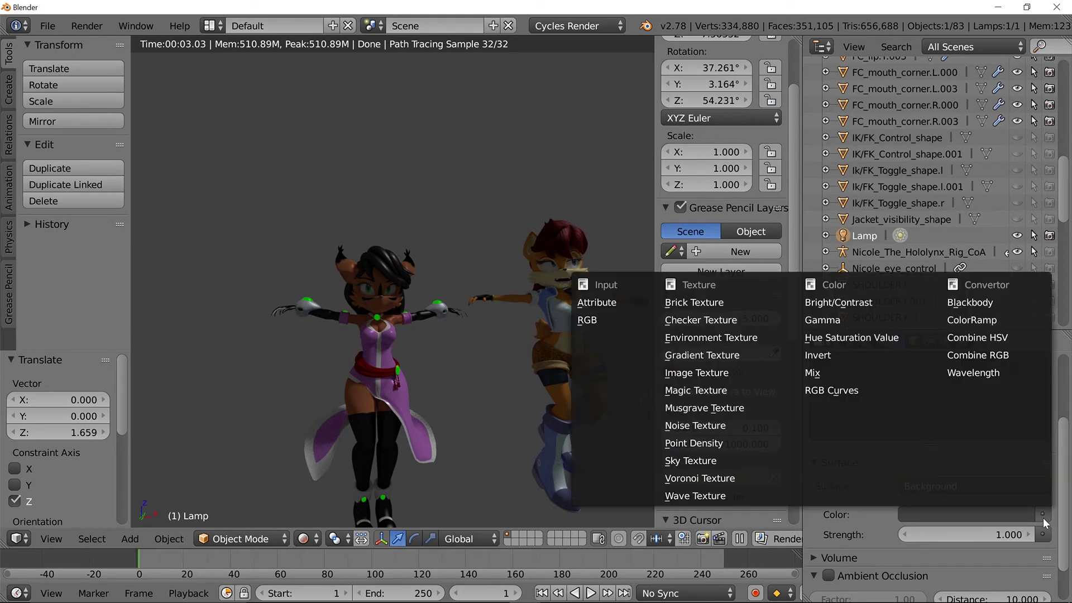
pyautogui.click(709, 461)
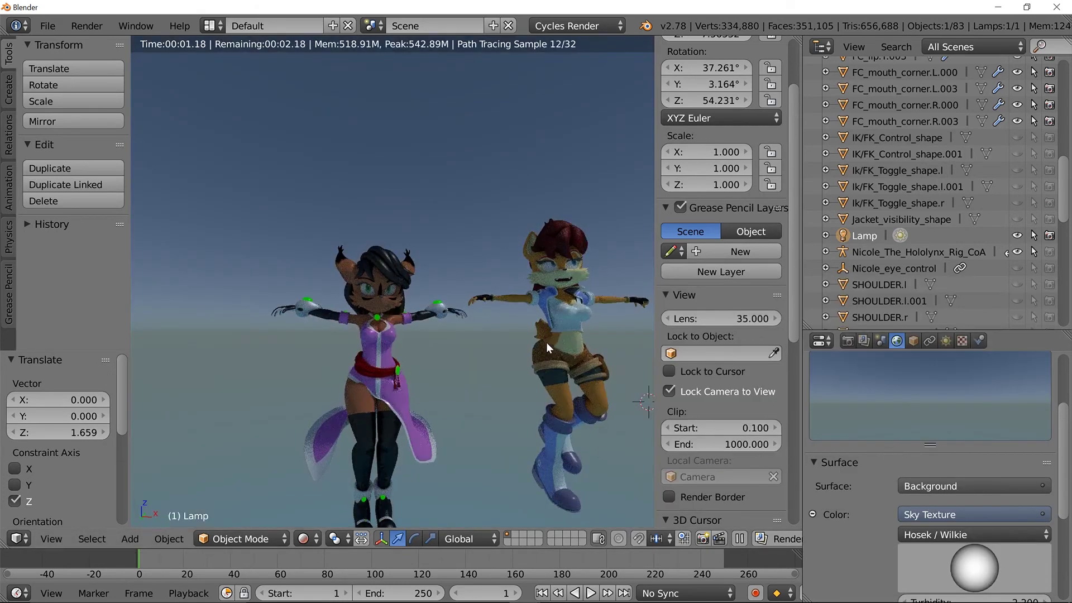
# Set the World background strength to 3 and check the lighting on both characters.
pyautogui.moveTo(546, 343); pyautogui.dragTo(556, 347, button='middle')
pyautogui.scroll(-6, 893, 448)
pyautogui.scroll(-2, 899, 449)
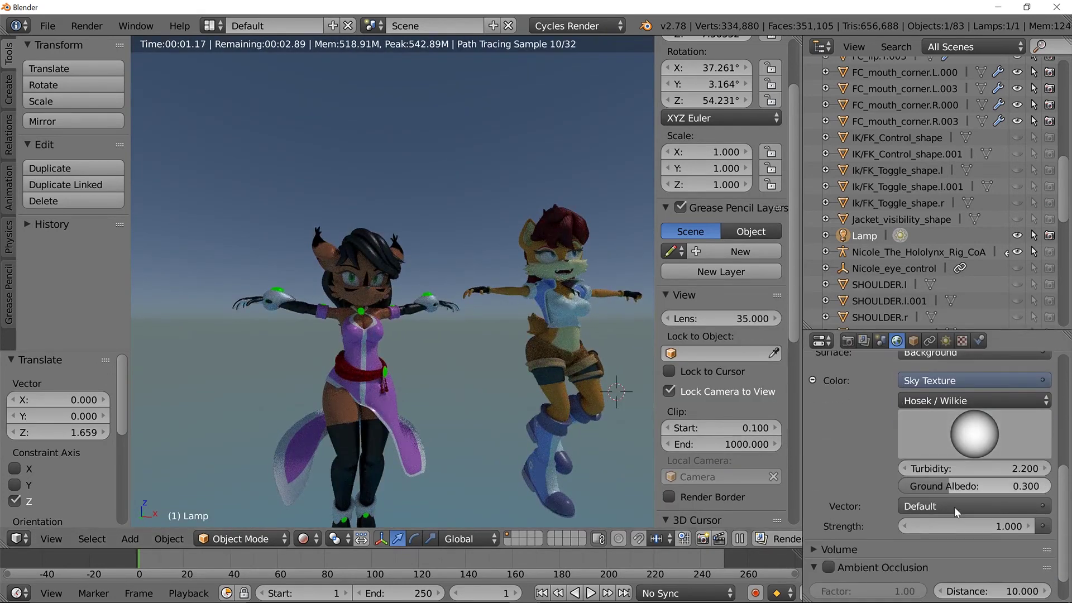
pyautogui.click(933, 526)
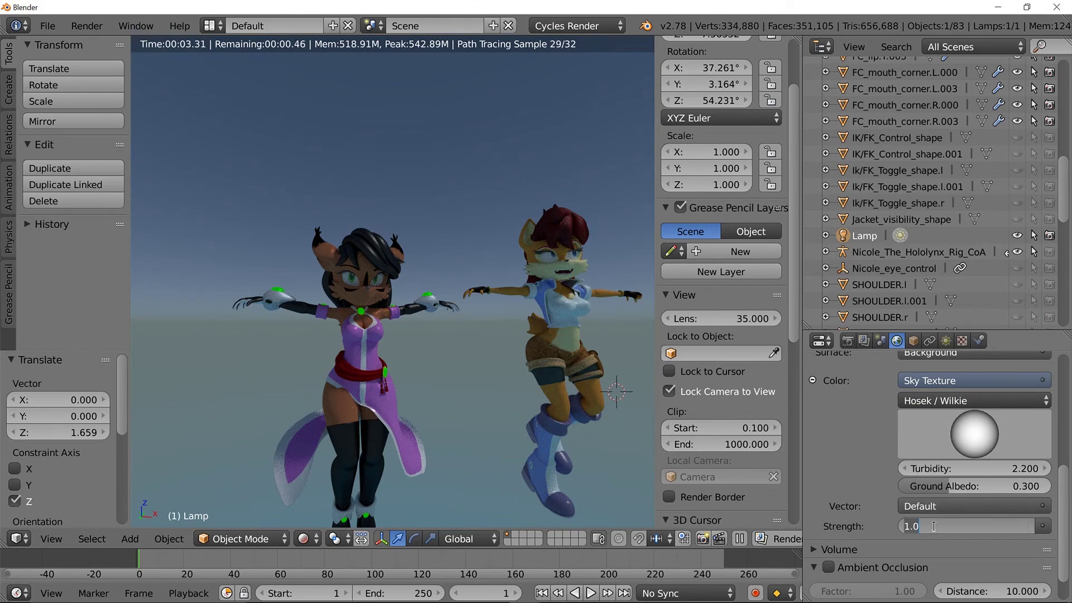
pyautogui.write('3')
pyautogui.press('Return')
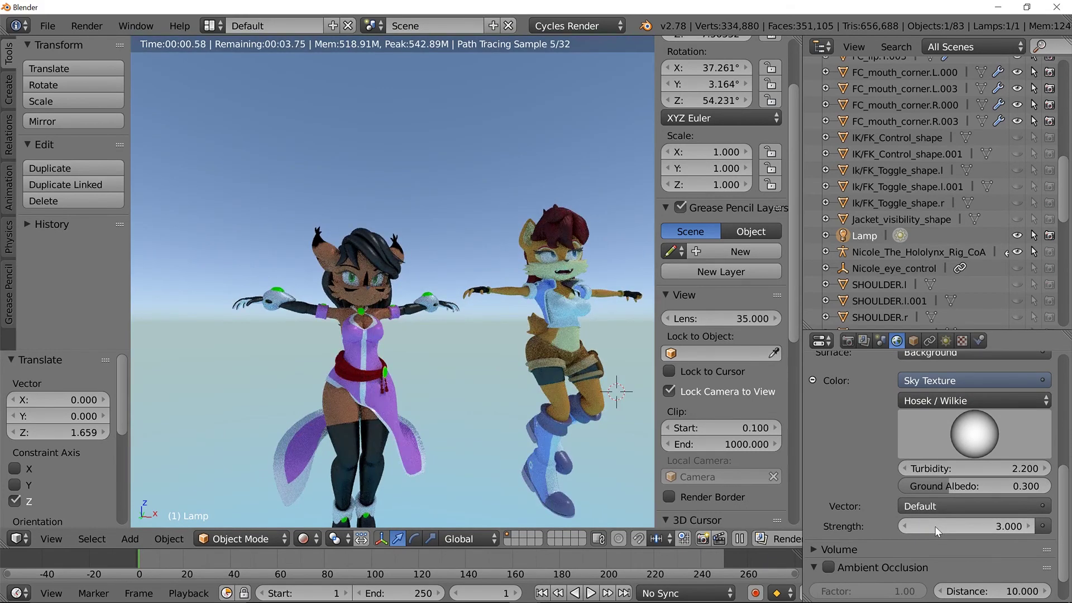
pyautogui.moveTo(469, 347); pyautogui.dragTo(493, 349, button='middle')
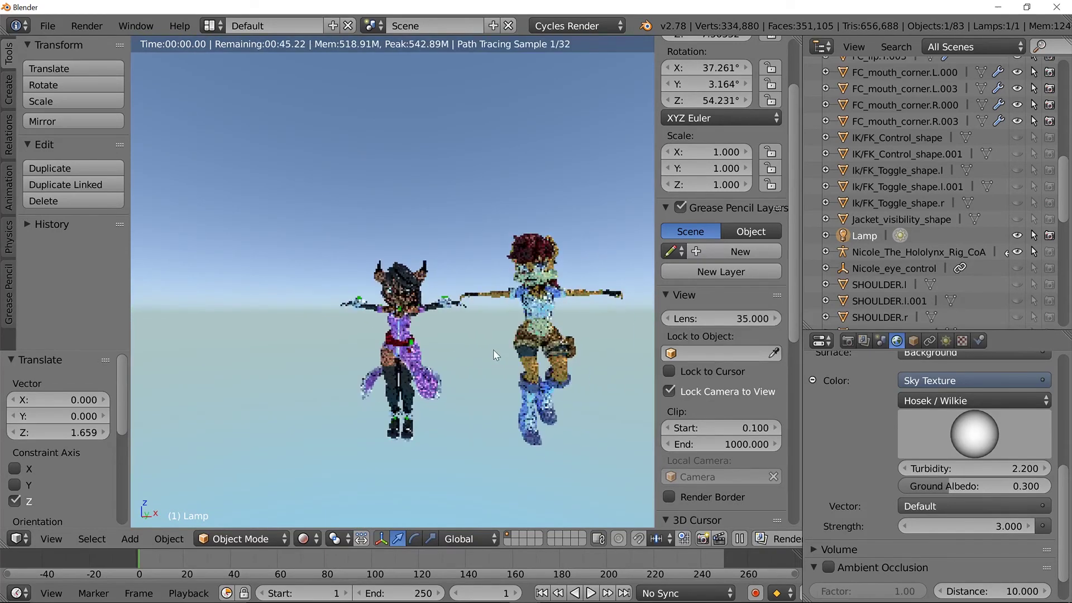
# Set the World background strength to 2.5.
pyautogui.click(981, 530)
pyautogui.write('2.')
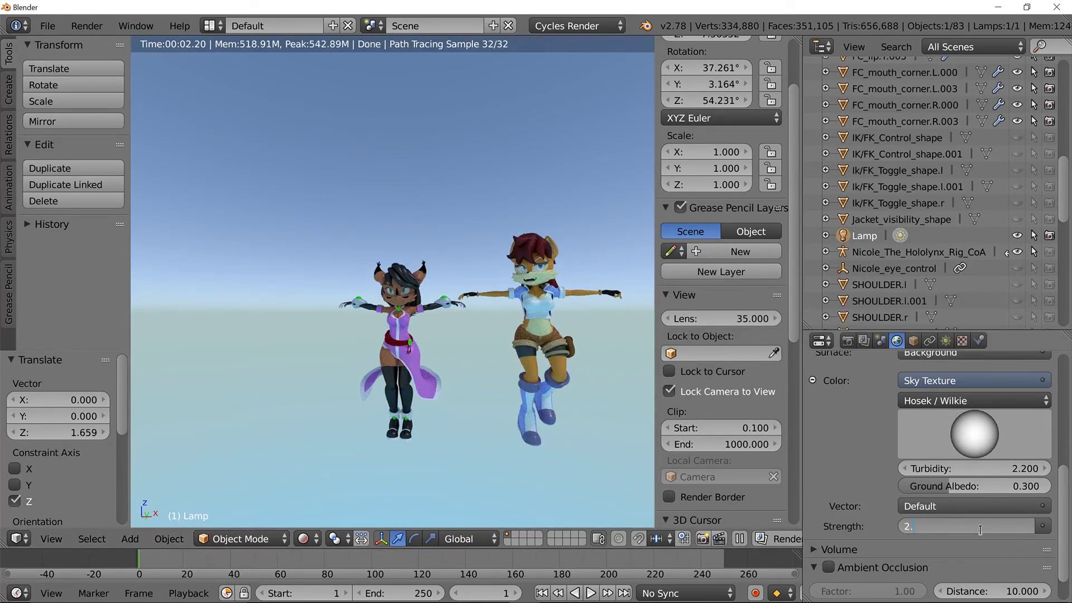
pyautogui.write('5')
pyautogui.press('Return')
pyautogui.scroll(1, 465, 228)
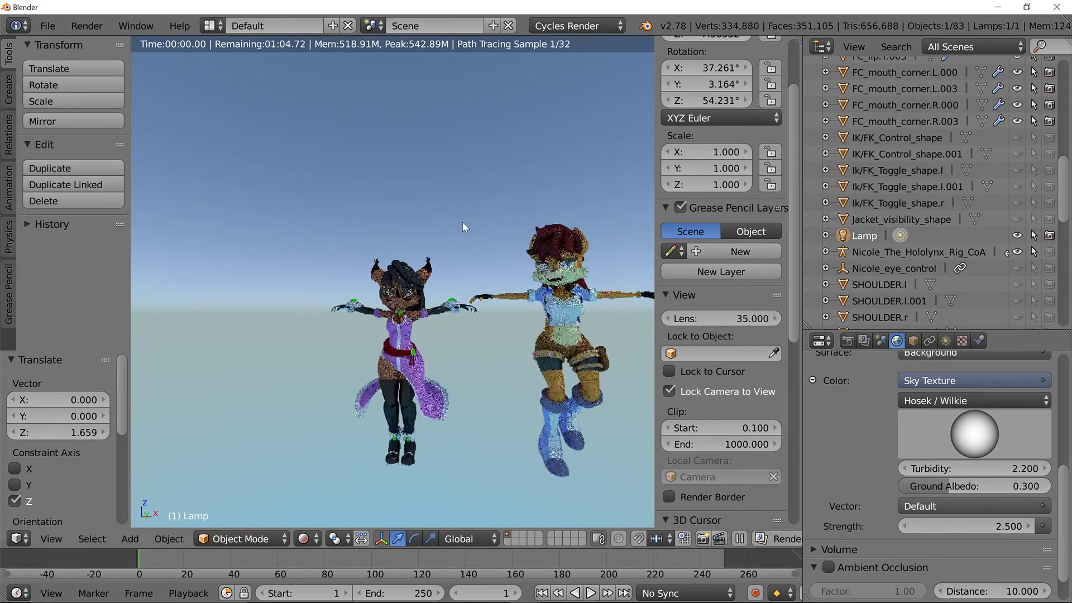
# Make the render's film background transparent and check both characters against it from several distances and angles.
pyautogui.click(848, 341)
pyautogui.scroll(-1, 835, 431)
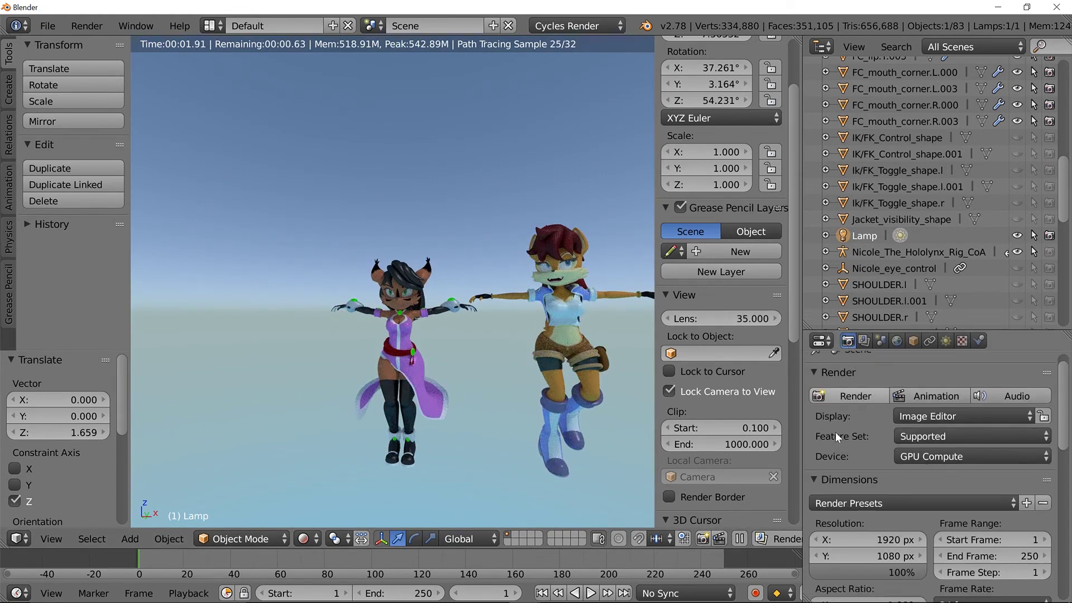
pyautogui.scroll(-8, 835, 431)
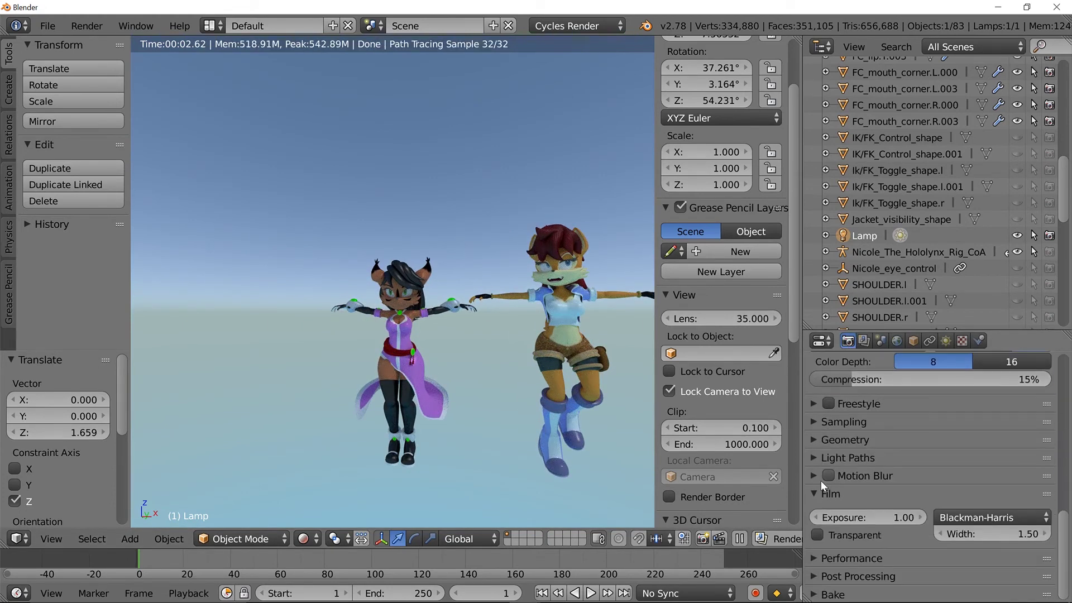
pyautogui.click(817, 536)
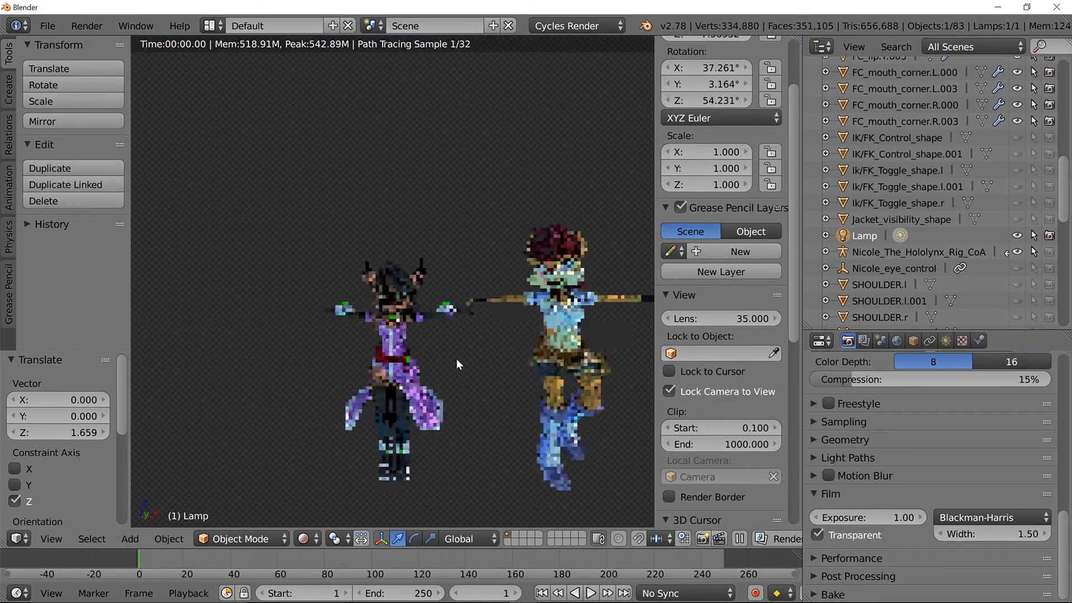
pyautogui.scroll(5, 494, 366)
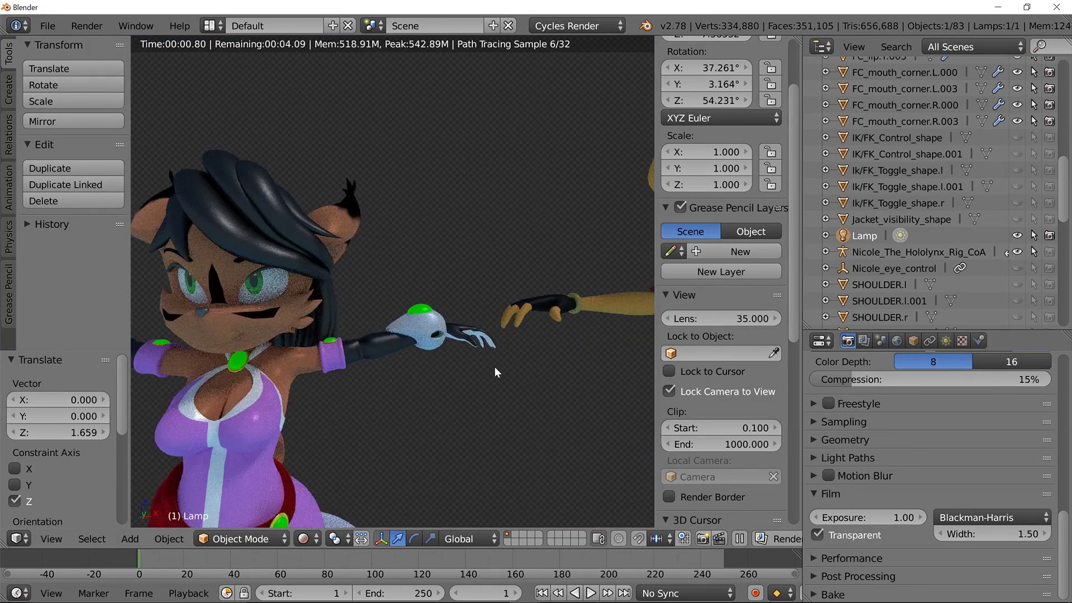
pyautogui.scroll(-8, 494, 366)
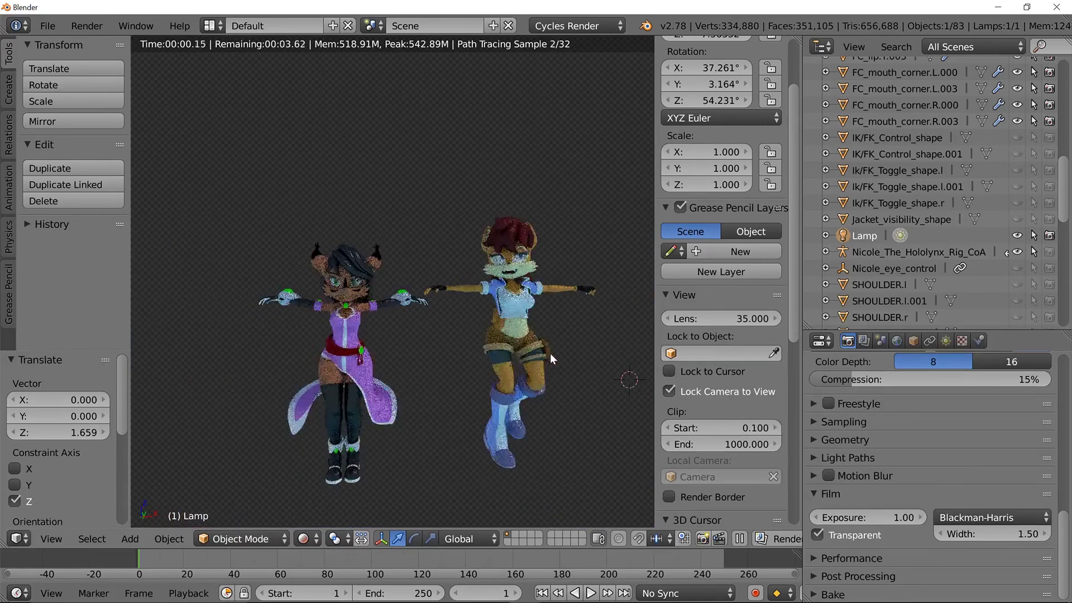
pyautogui.moveTo(529, 349); pyautogui.dragTo(234, 322, button='middle')
pyautogui.rightClick(534, 327)
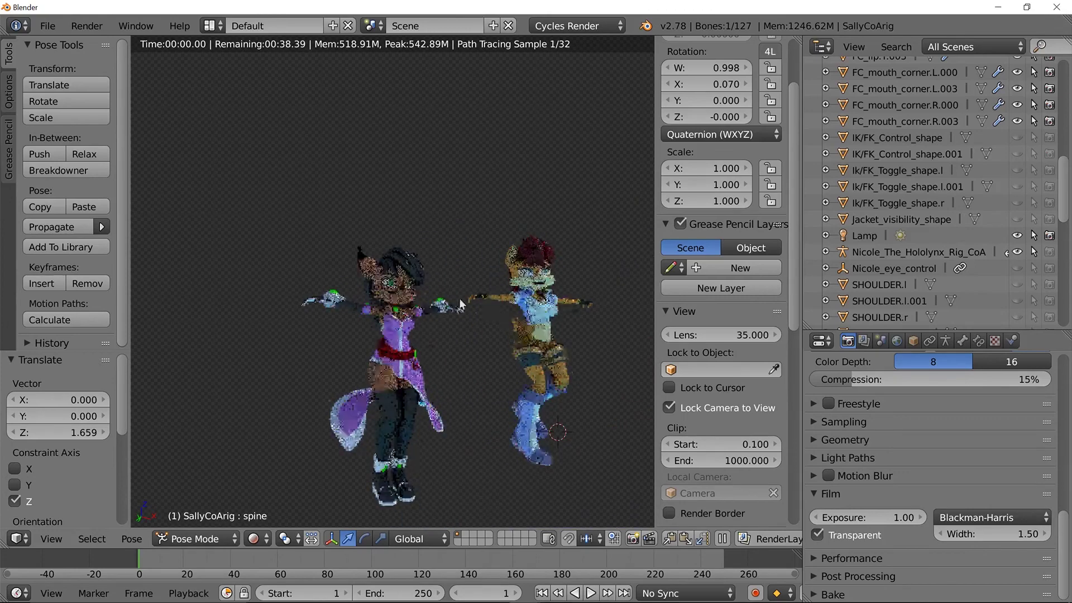
pyautogui.moveTo(454, 311); pyautogui.dragTo(420, 333, button='middle')
pyautogui.scroll(5, 594, 269)
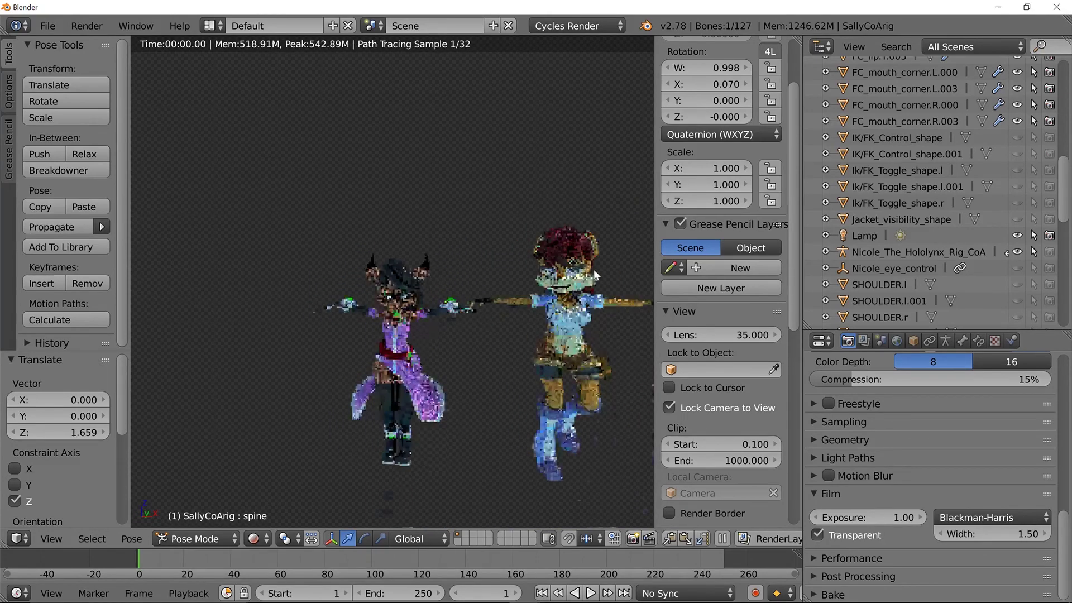
pyautogui.scroll(-4, 460, 244)
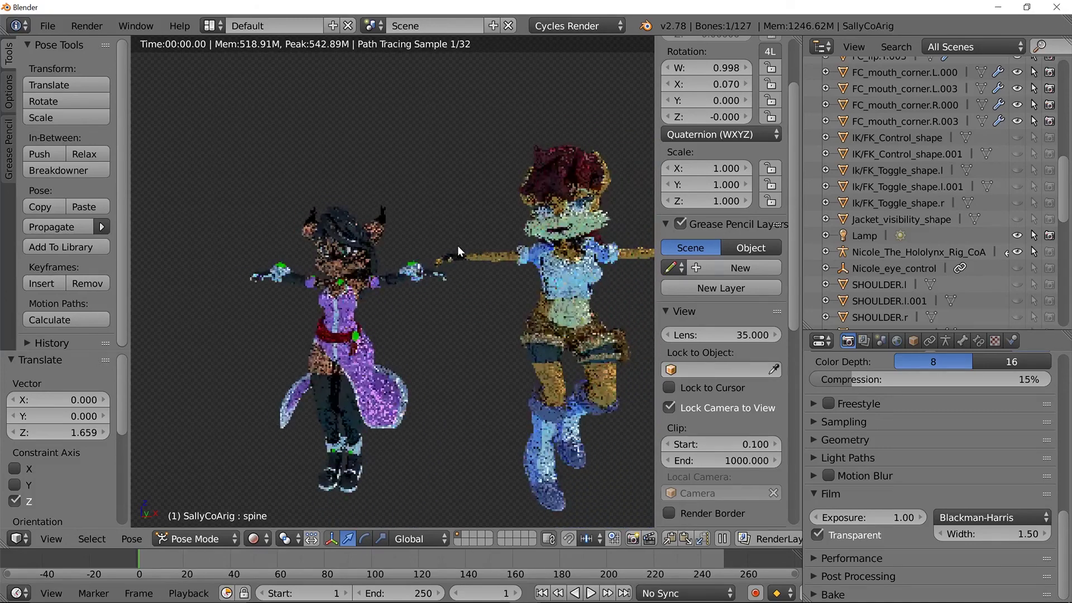
# Set the PNG output's compression to 100% and its color depth to 16.
pyautogui.scroll(3, 1012, 474)
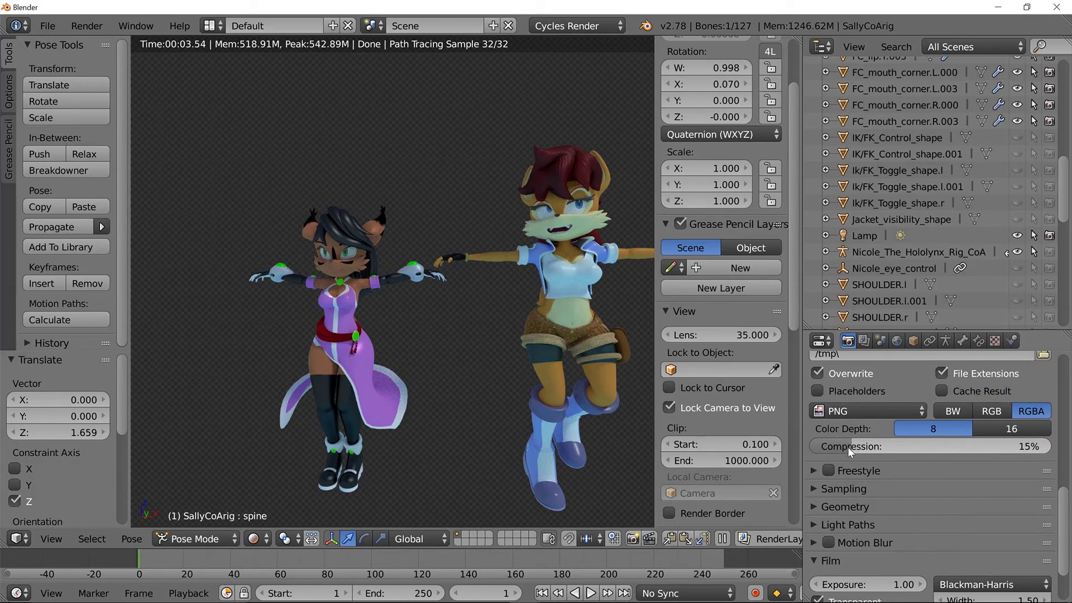
pyautogui.moveTo(847, 446); pyautogui.dragTo(1004, 447)
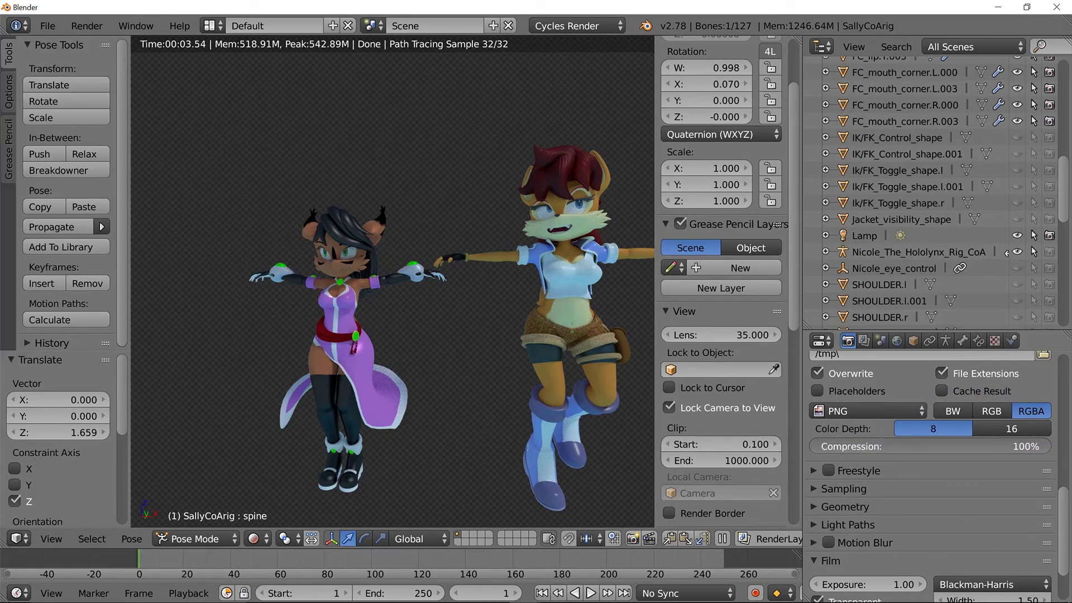
pyautogui.click(1010, 432)
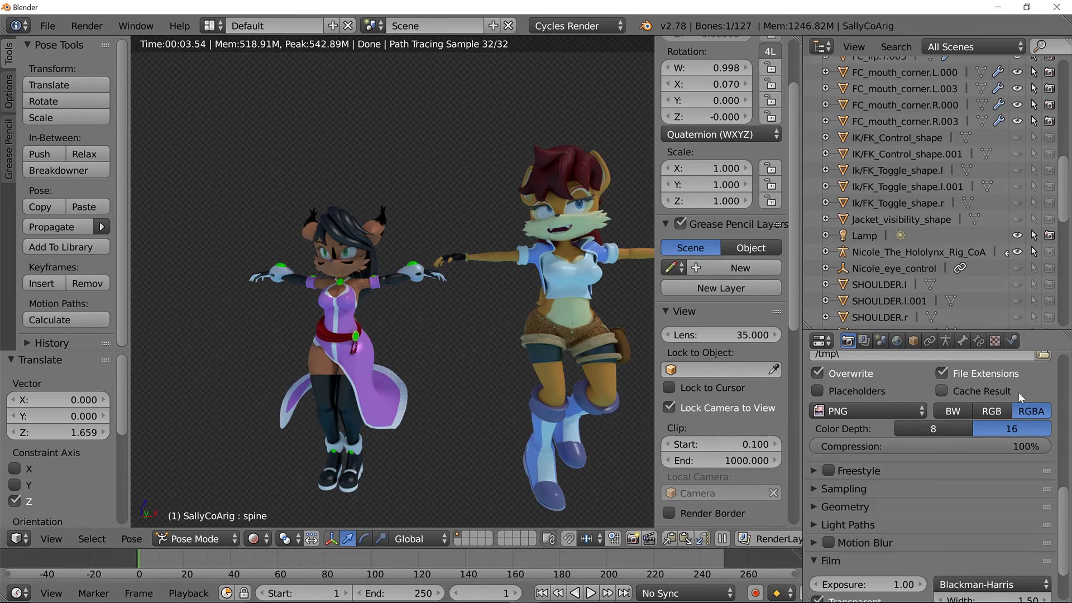
pyautogui.scroll(10, 938, 404)
pyautogui.scroll(3, 941, 406)
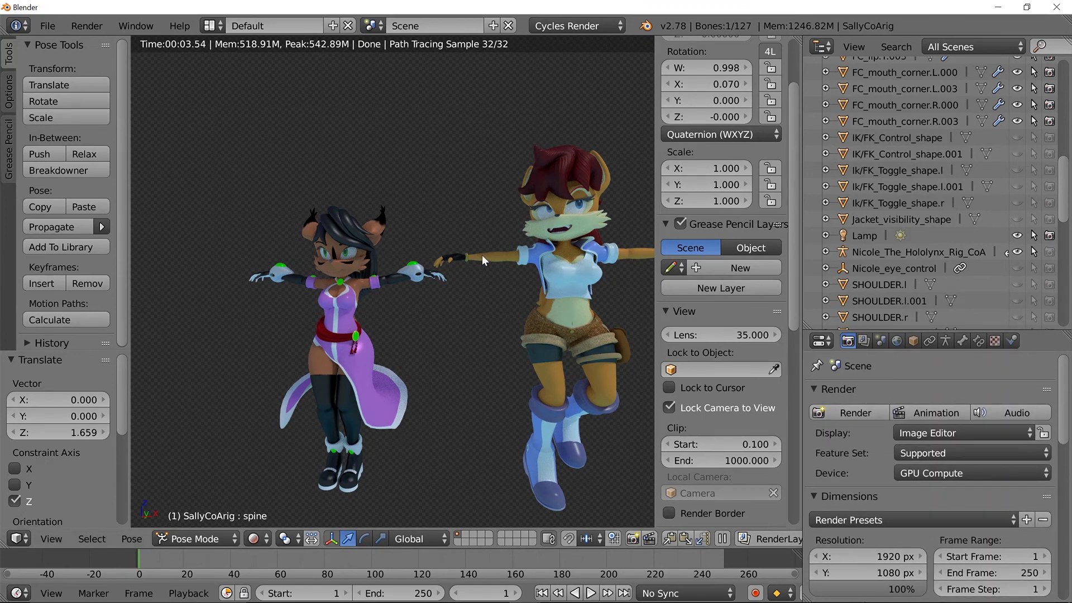
# Select the camera and make it orthographic with a scale of 12.214 so both characters fit inside the frame.
pyautogui.scroll(-1, 415, 233)
pyautogui.scroll(-4, 416, 233)
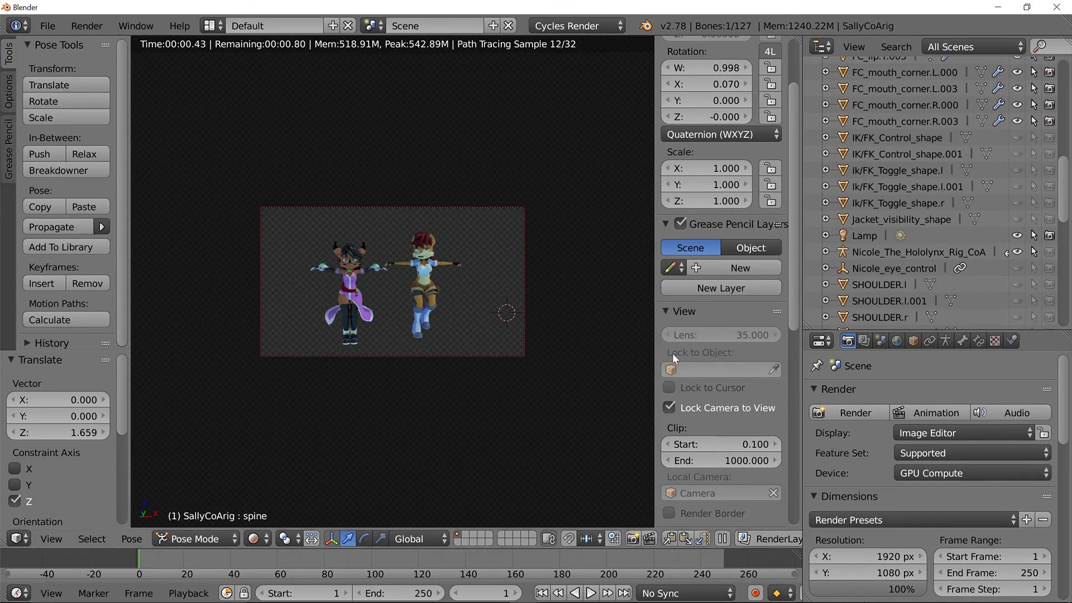
pyautogui.rightClick(519, 210)
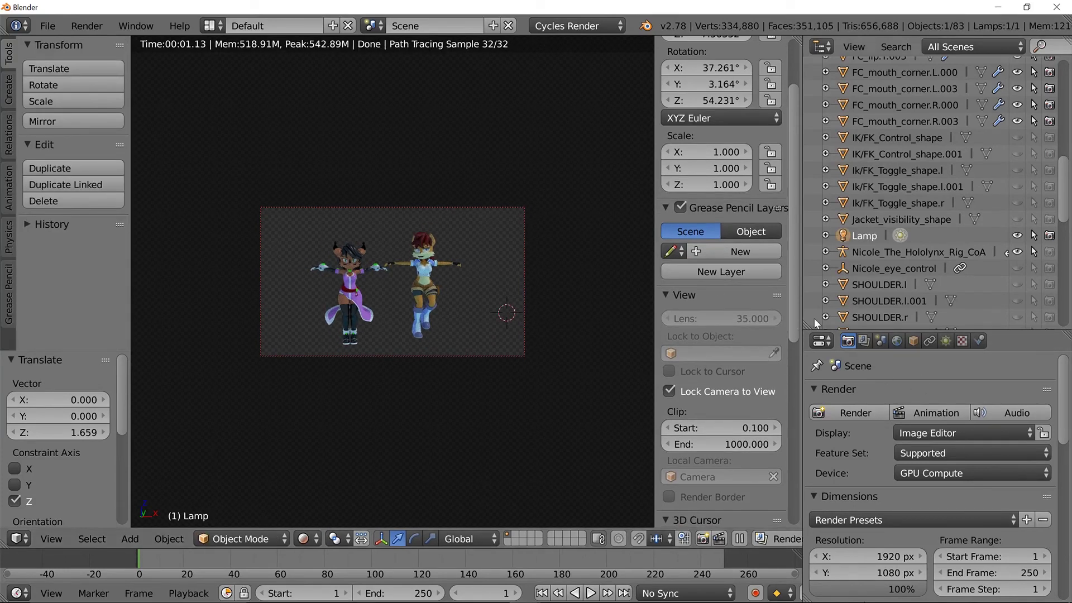
pyautogui.rightClick(522, 217)
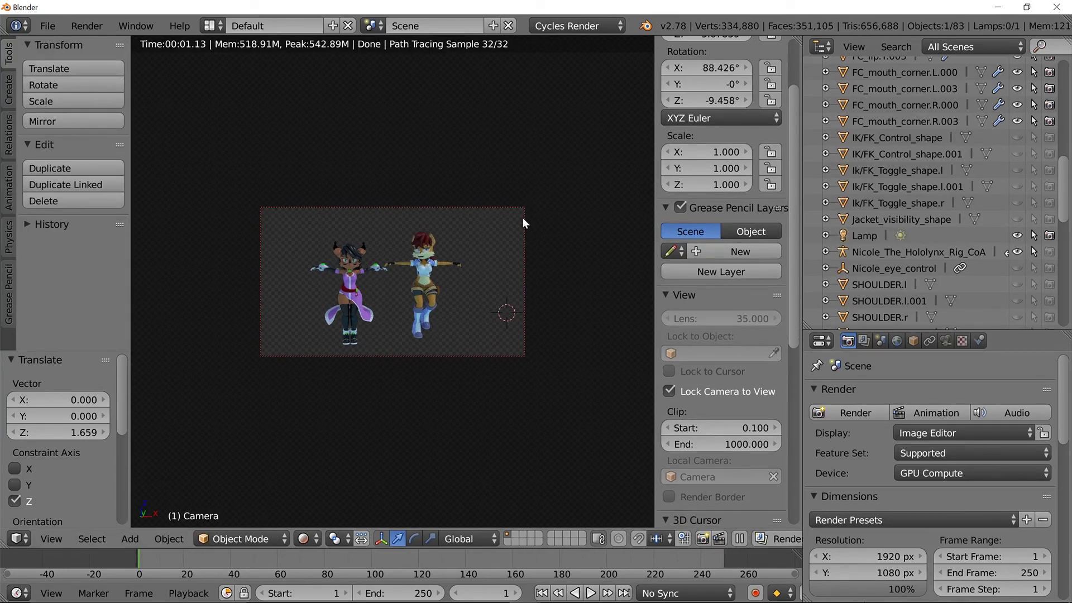
pyautogui.click(951, 341)
pyautogui.click(927, 441)
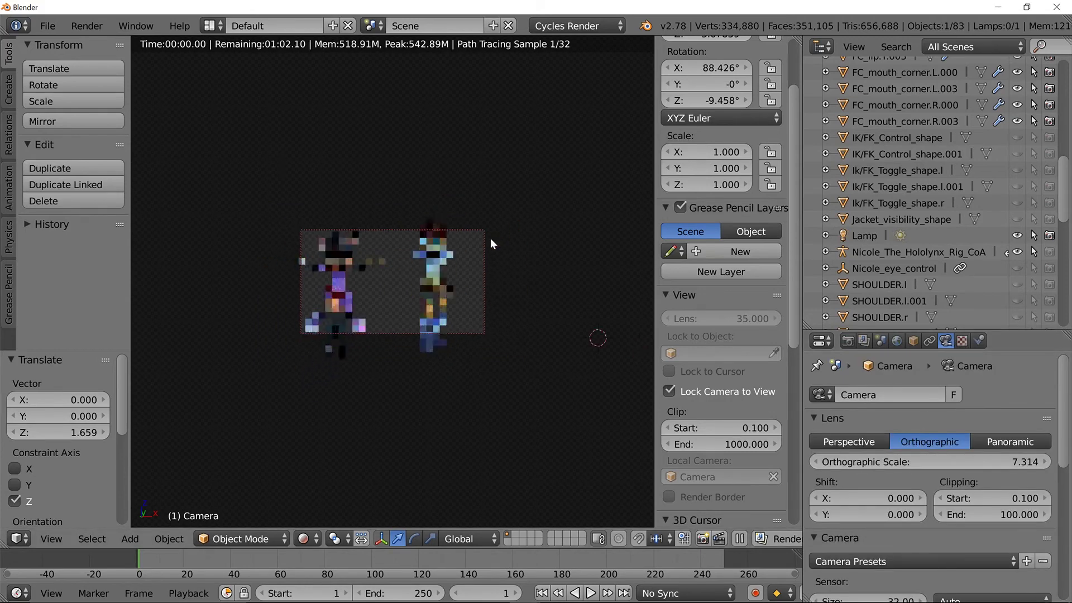
pyautogui.scroll(2, 470, 249)
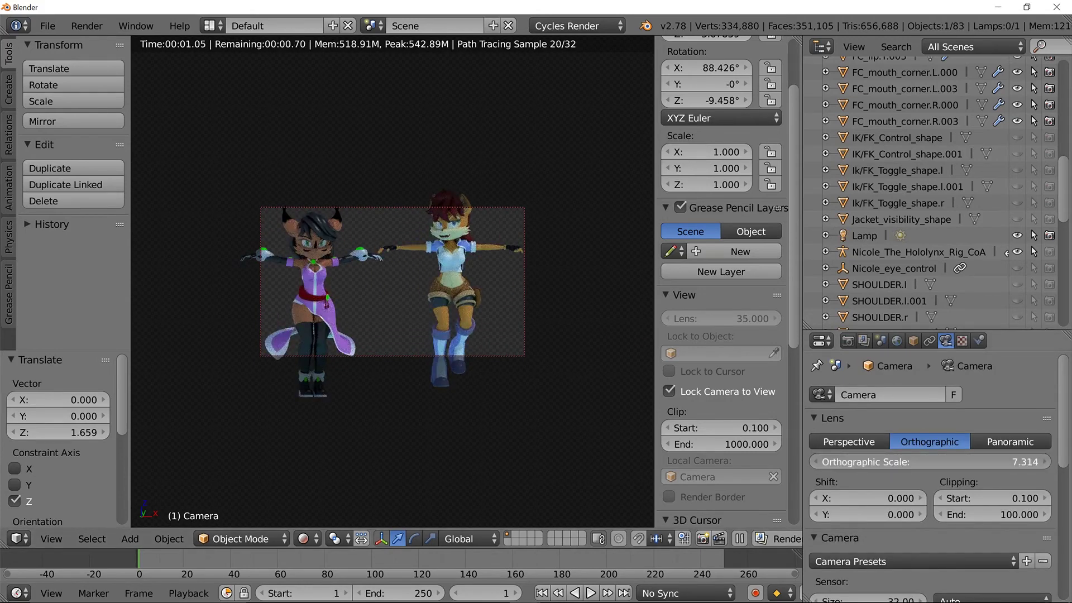
pyautogui.scroll(-4, 609, 338)
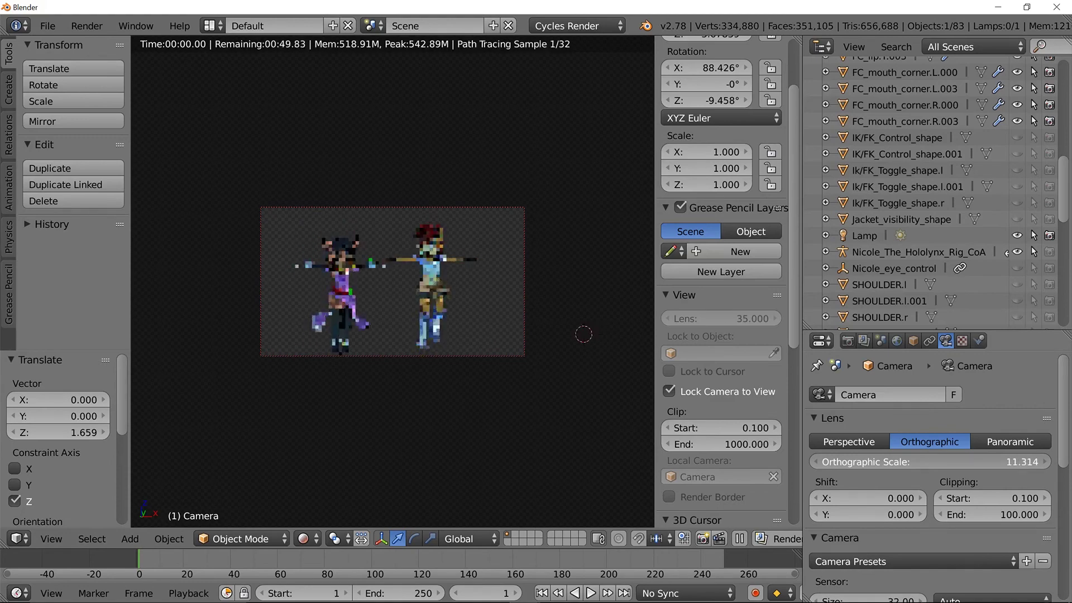
pyautogui.scroll(3, 536, 363)
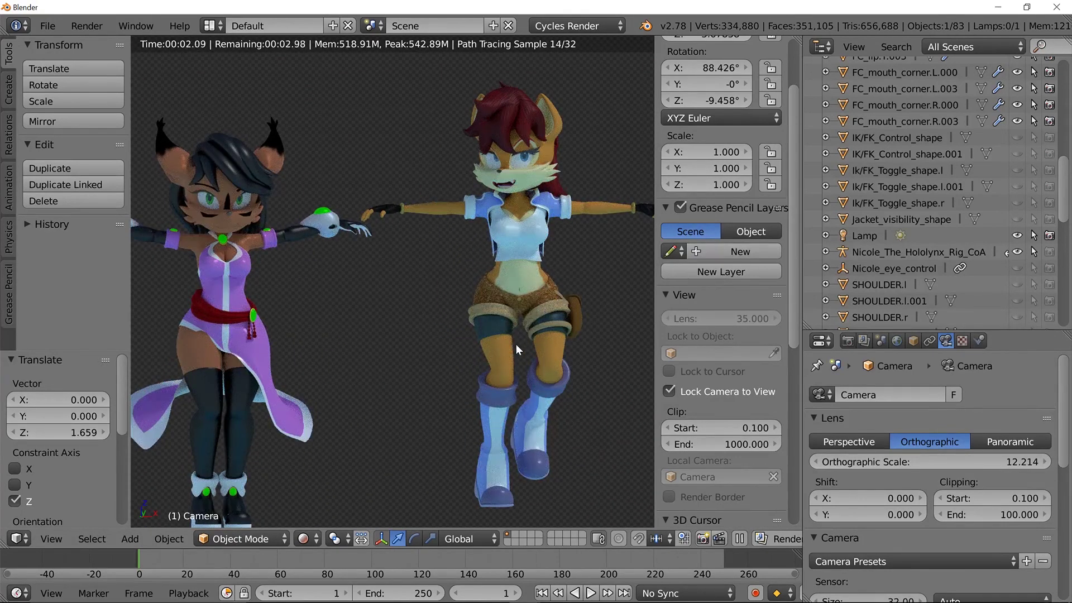
pyautogui.scroll(-3, 516, 344)
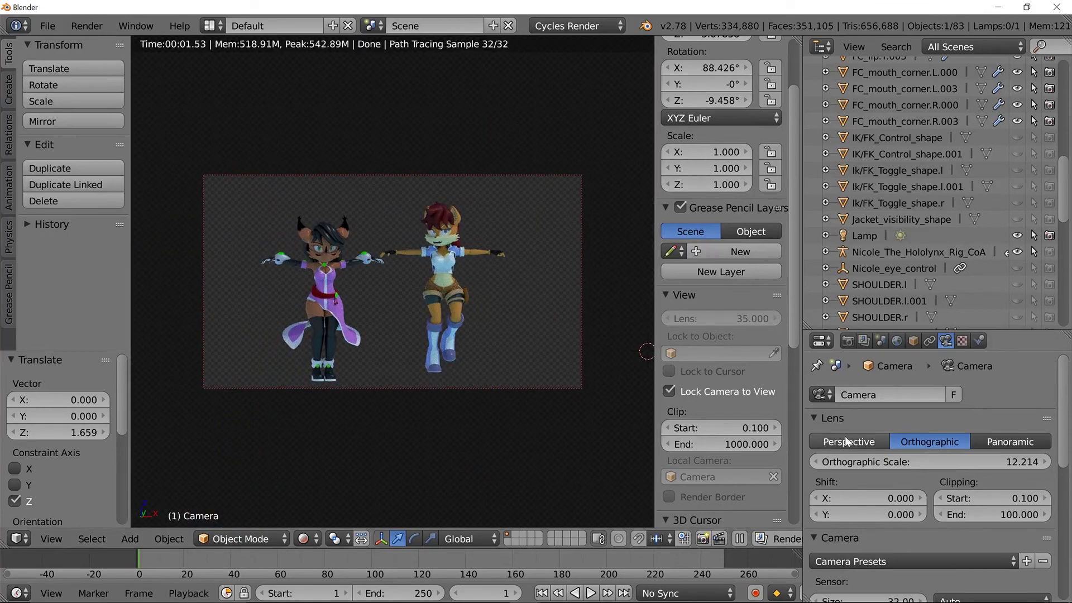
# Try the camera in perspective projection and reframe both characters.
pyautogui.click(848, 442)
pyautogui.scroll(2, 304, 264)
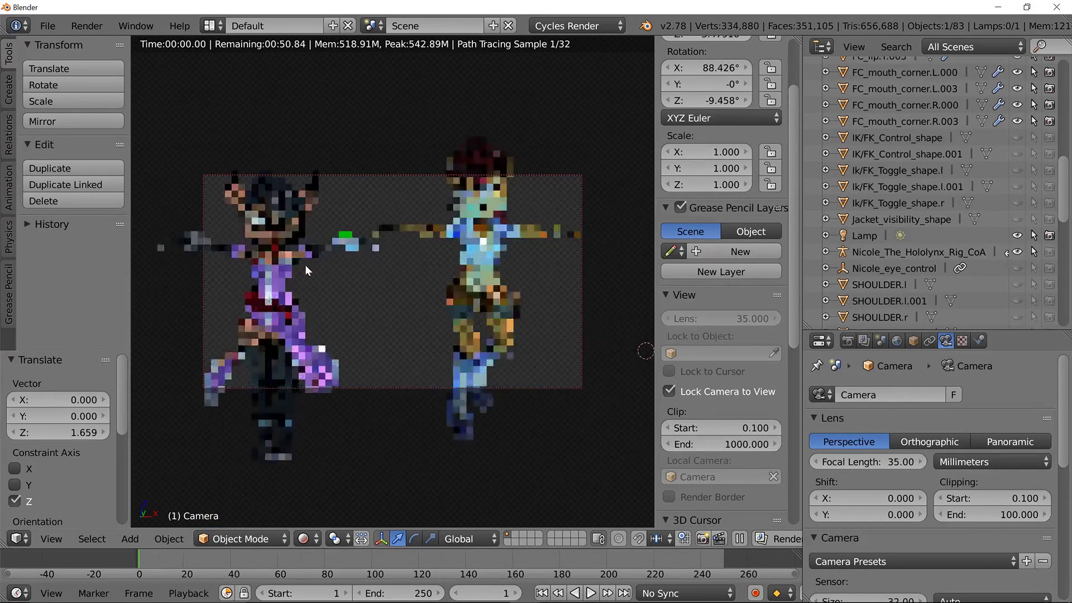
pyautogui.scroll(-3, 306, 267)
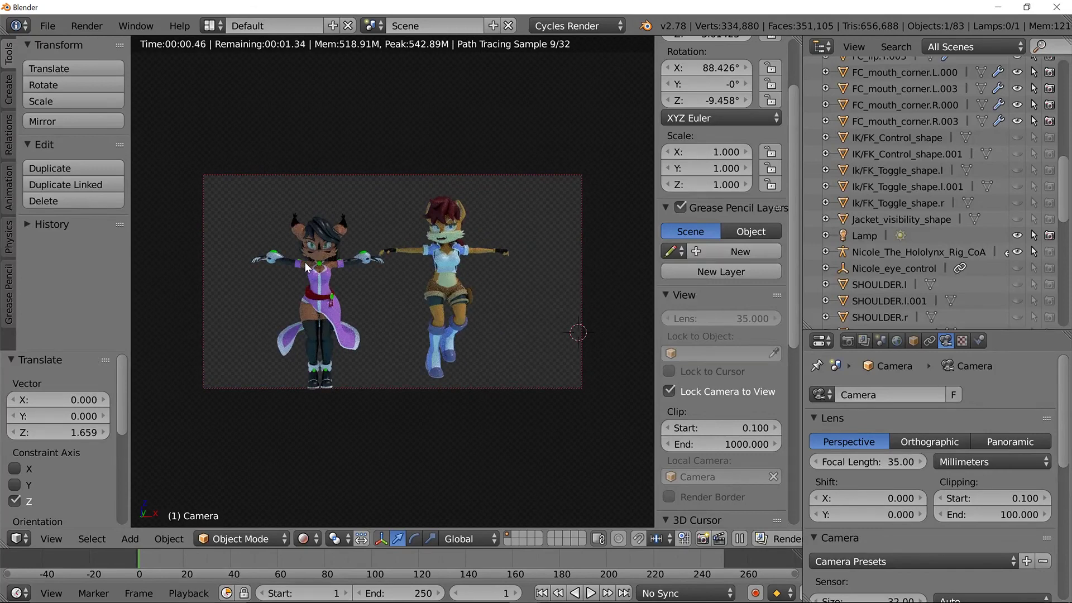
# Return the camera to orthographic projection and shift it to reposition both characters within the frame.
pyautogui.click(916, 443)
pyautogui.keyDown('shift'); pyautogui.moveTo(382, 282); pyautogui.dragTo(399, 270, button='middle'); pyautogui.keyUp('shift')
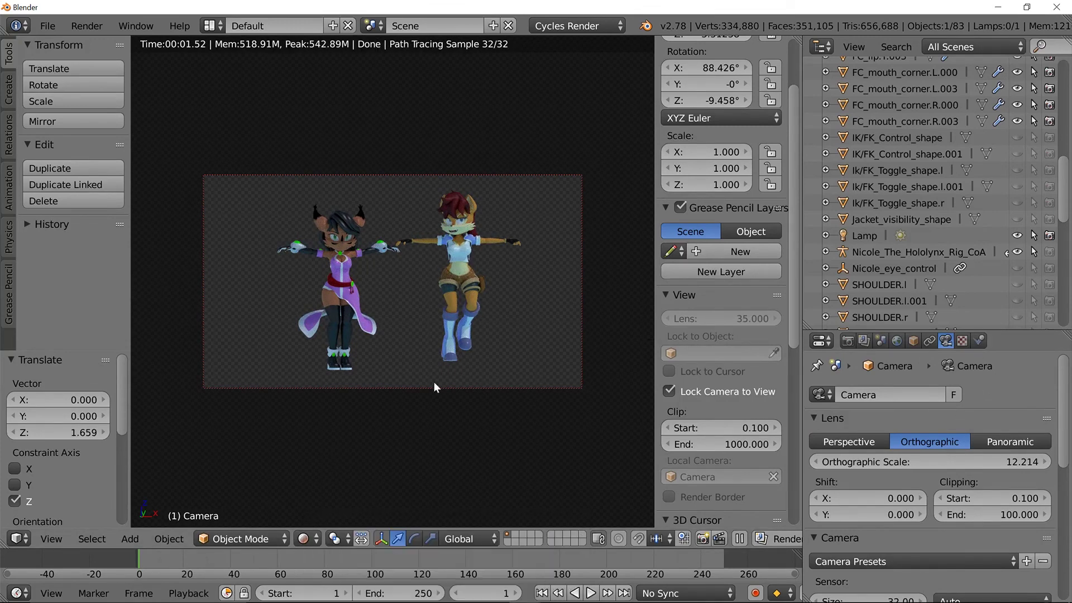
pyautogui.scroll(-5, 951, 435)
pyautogui.scroll(-4, 952, 433)
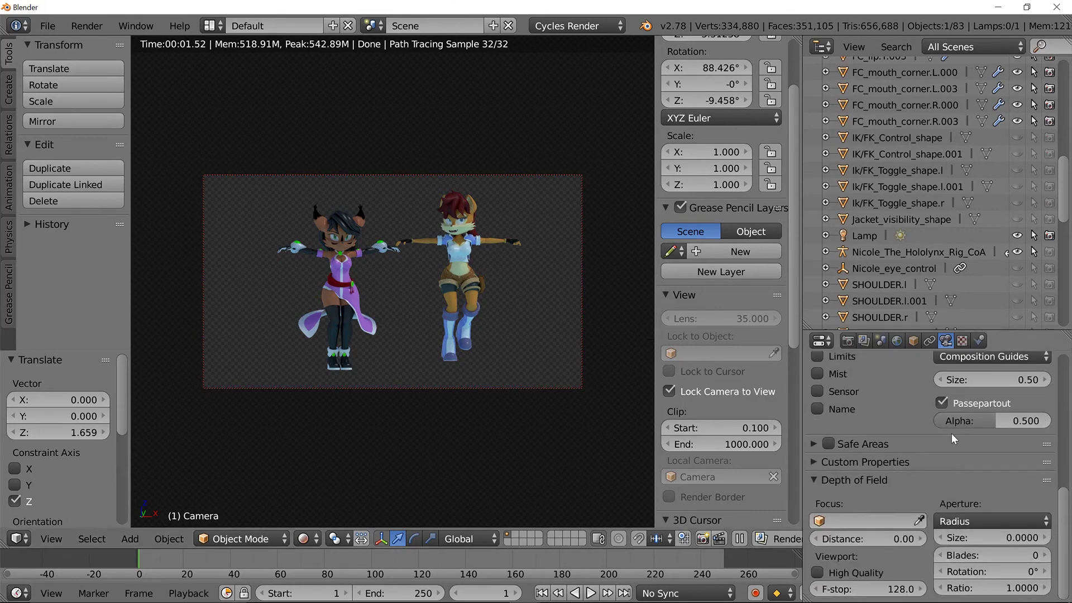
pyautogui.scroll(6, 951, 434)
# Enable the Border option in the scene's render dimensions.
pyautogui.click(848, 340)
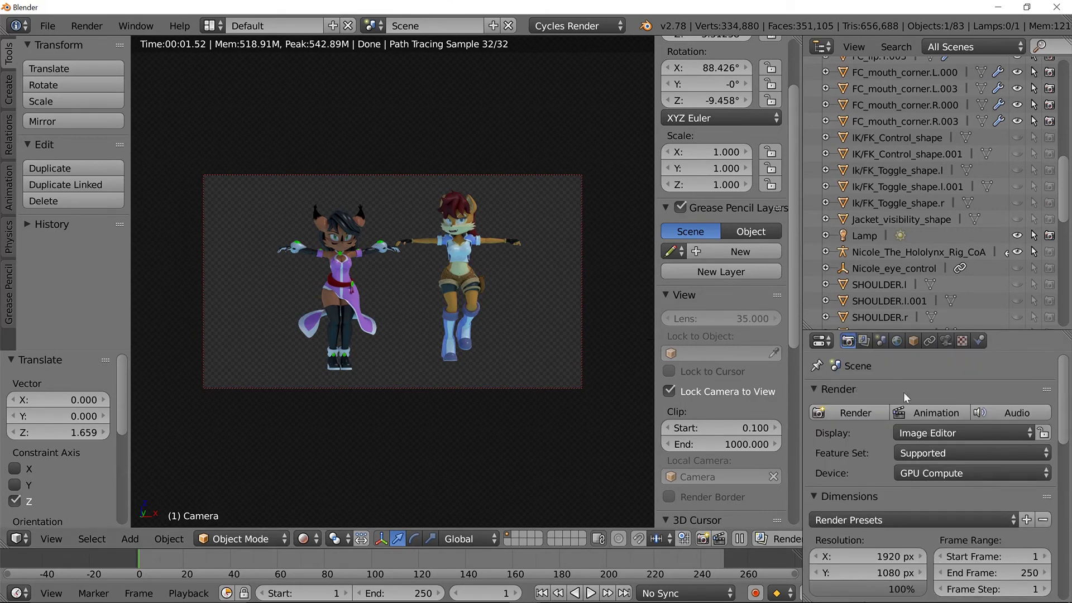
pyautogui.scroll(-6, 874, 434)
pyautogui.scroll(3, 875, 433)
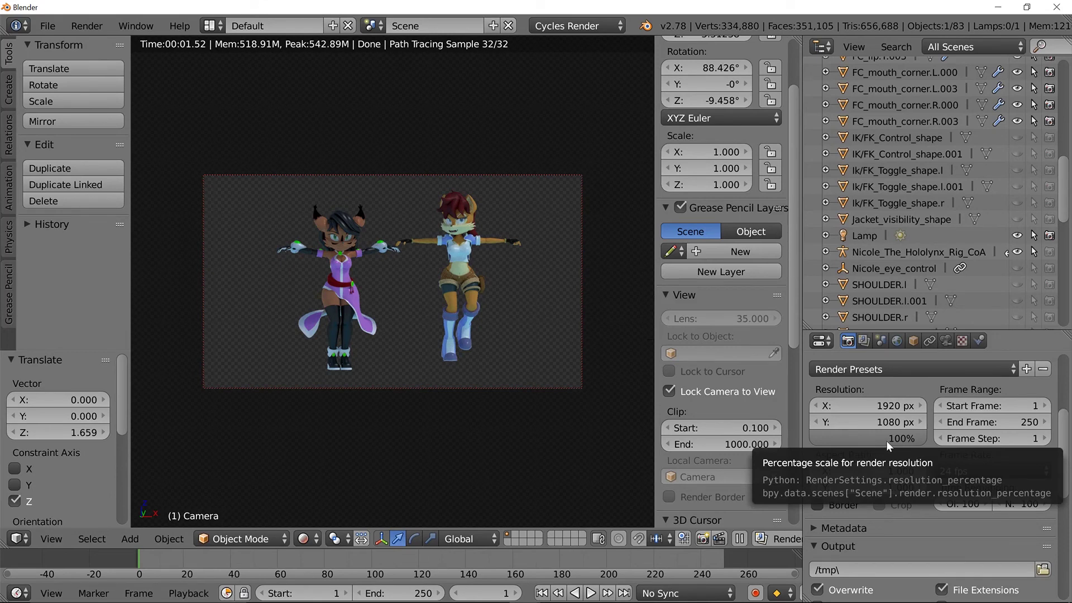
pyautogui.scroll(1, 870, 473)
pyautogui.moveTo(886, 440); pyautogui.dragTo(893, 484)
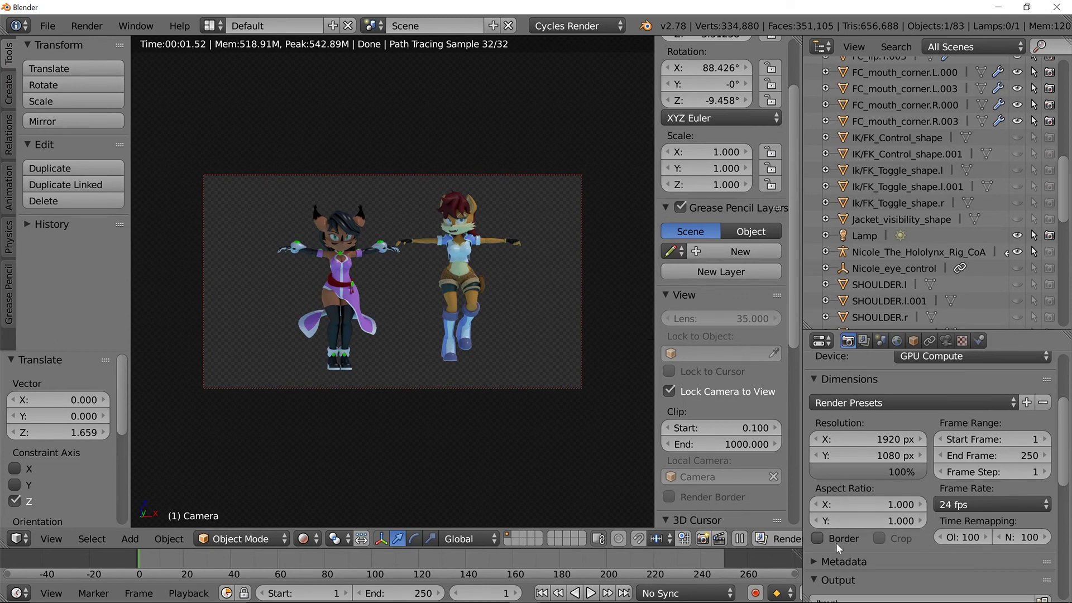
pyautogui.click(818, 537)
# Move the eye_glow_control bone of Nicole's rig up 1.457 along the global Z axis.
pyautogui.rightClick(441, 139)
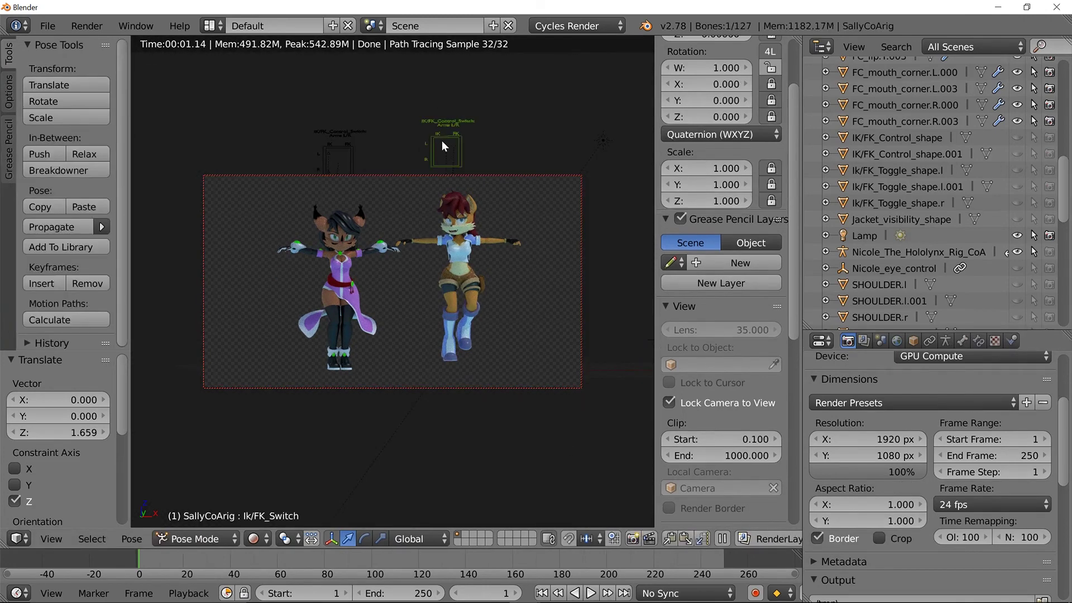
pyautogui.rightClick(330, 160)
pyautogui.scroll(-2, 342, 304)
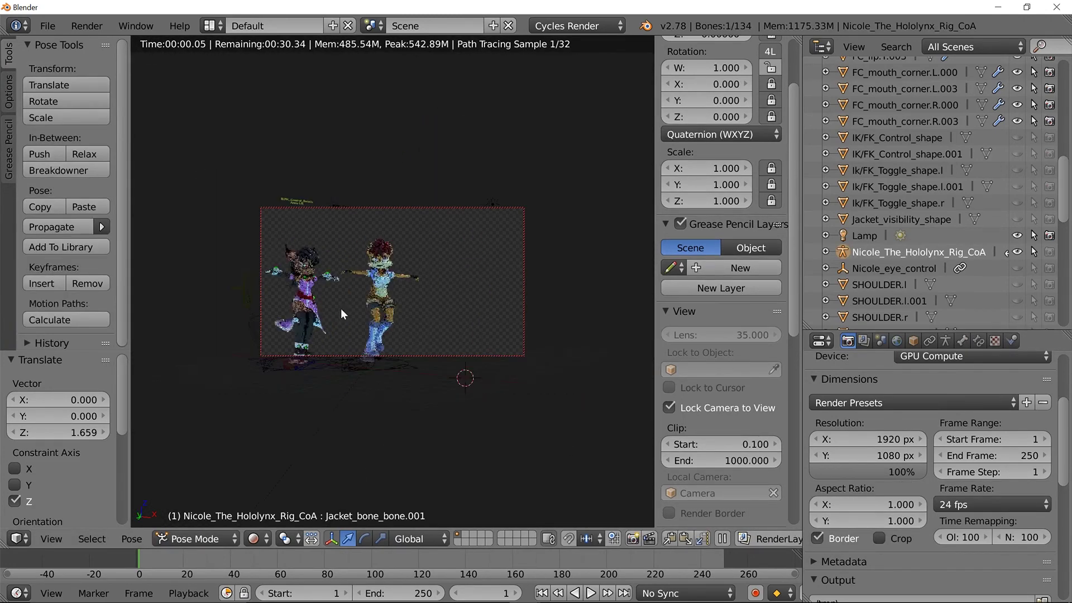
pyautogui.rightClick(239, 302)
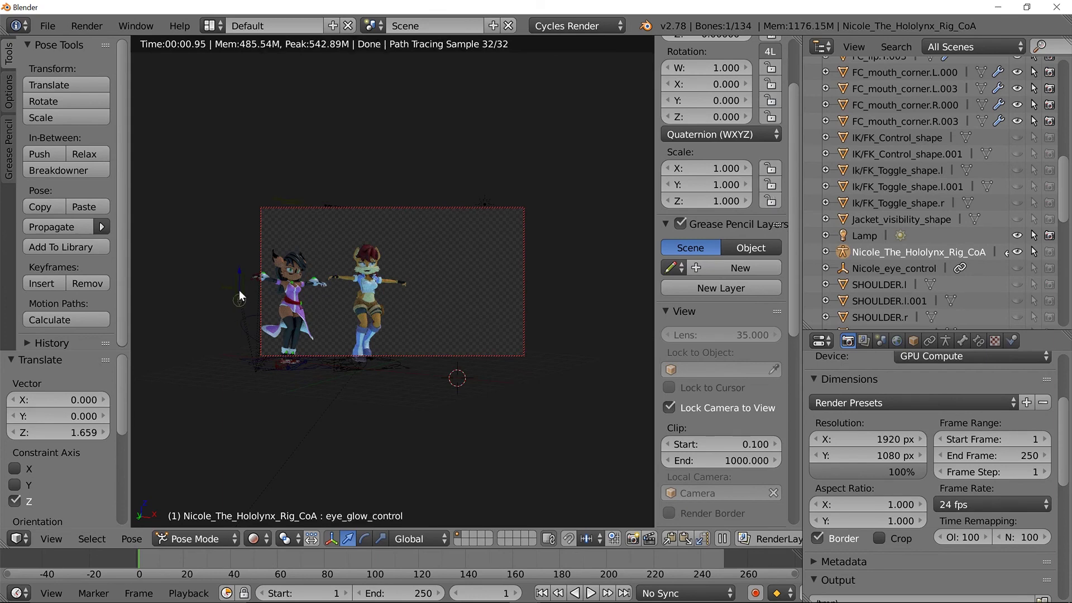
pyautogui.moveTo(238, 286); pyautogui.dragTo(252, 260)
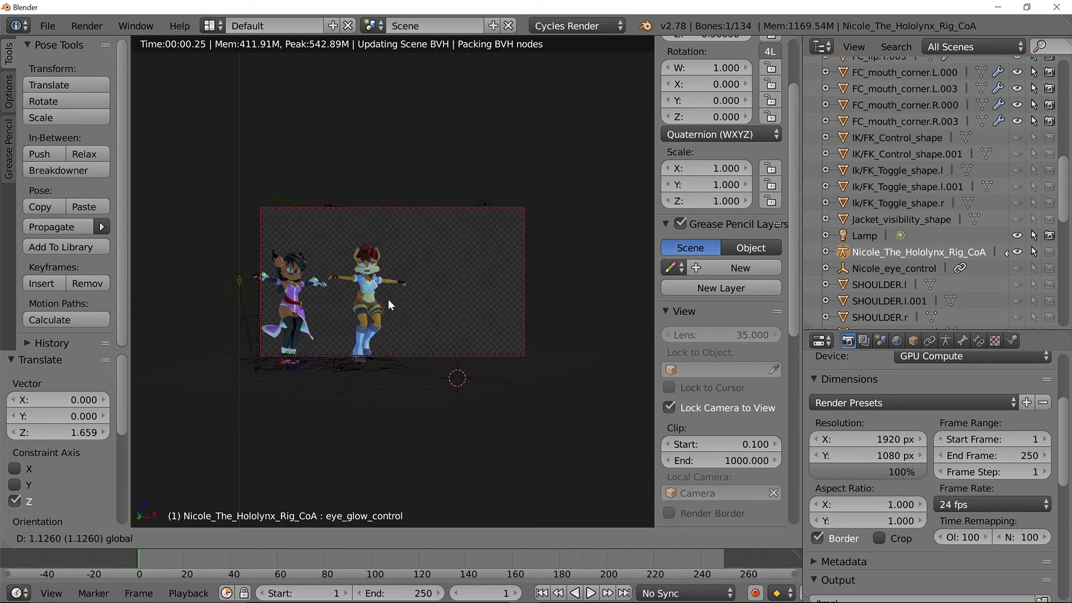
pyautogui.moveTo(388, 299); pyautogui.dragTo(388, 299)
# Reframe the camera closer on both characters so Nicole's glowing eyes can be checked.
pyautogui.keyDown('ctrl'); pyautogui.scroll(3, 385, 293); pyautogui.keyUp('ctrl')
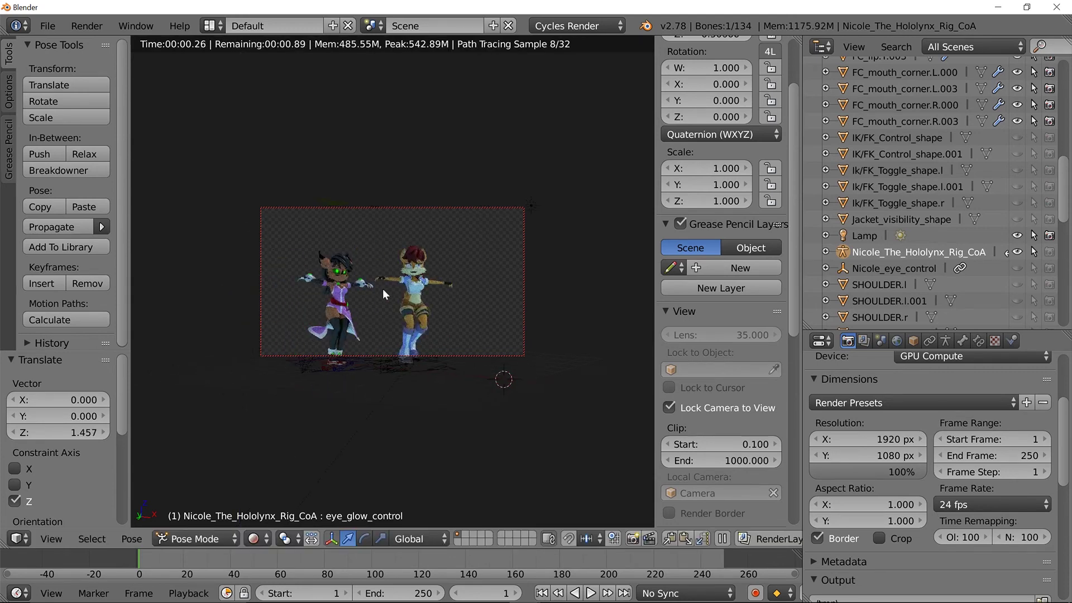
pyautogui.scroll(2, 348, 290)
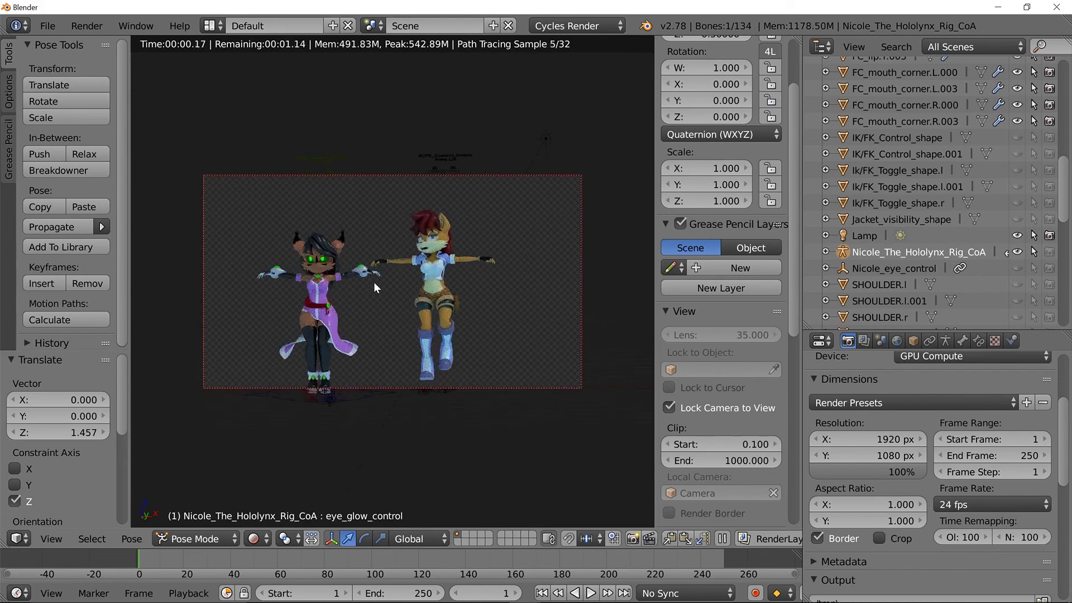
pyautogui.scroll(1, 373, 283)
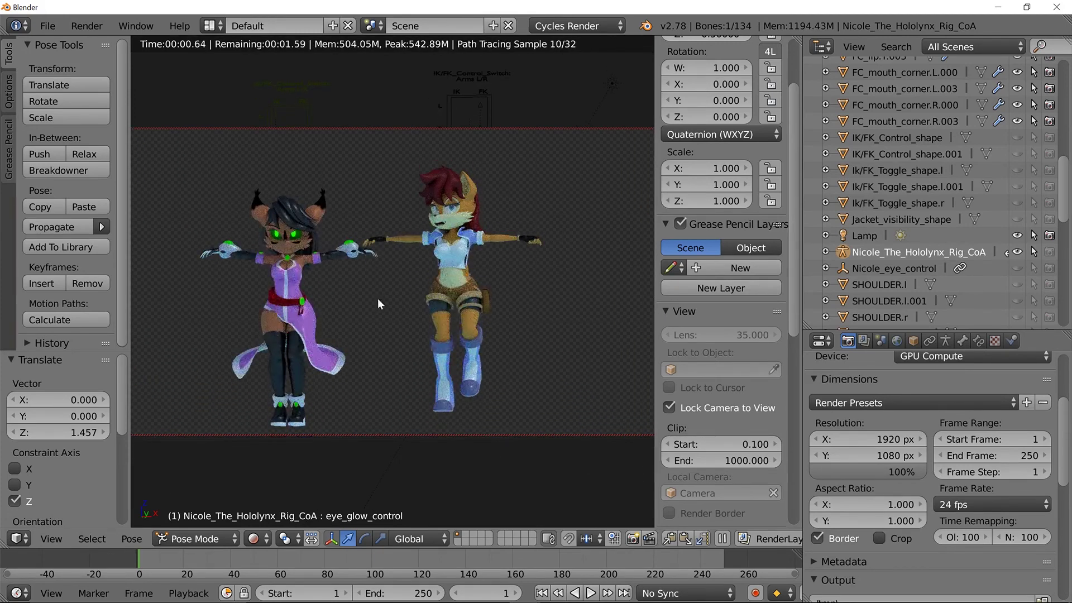
pyautogui.keyDown('shift'); pyautogui.moveTo(378, 299); pyautogui.dragTo(381, 286, button='middle'); pyautogui.keyUp('shift')
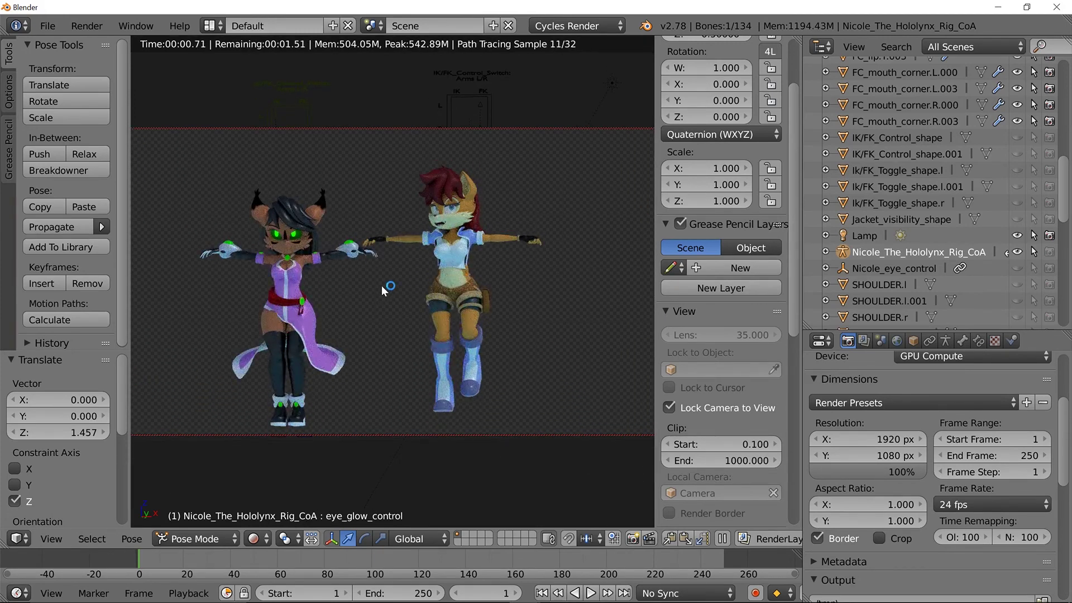
# Switch the viewport out of rendered shading and expand the Sampling settings of the render properties.
pyautogui.click(253, 538)
pyautogui.click(299, 451)
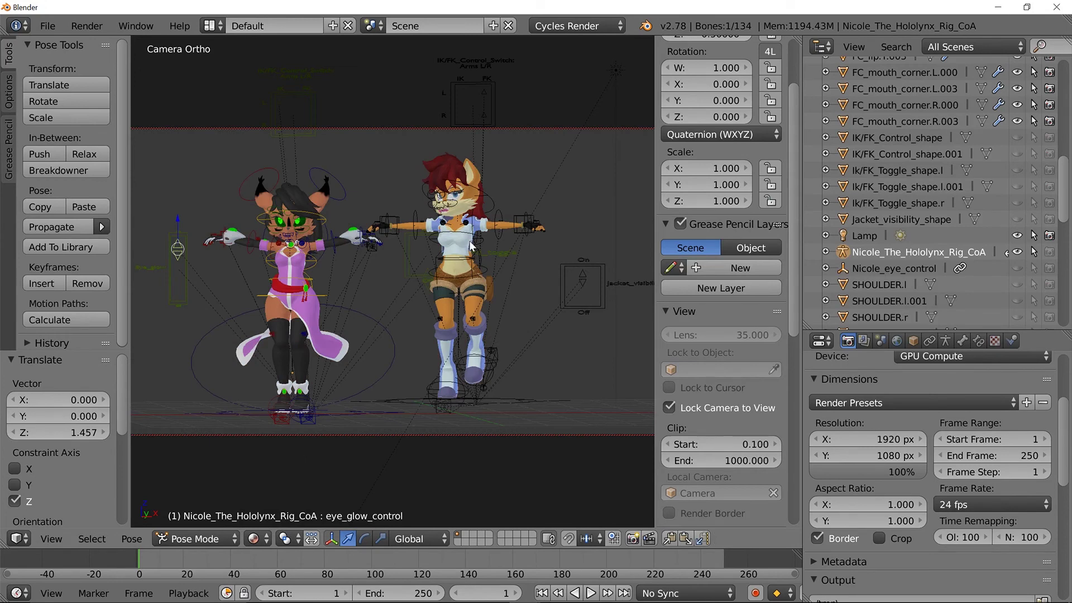
pyautogui.moveTo(431, 595)
pyautogui.scroll(-5, 949, 506)
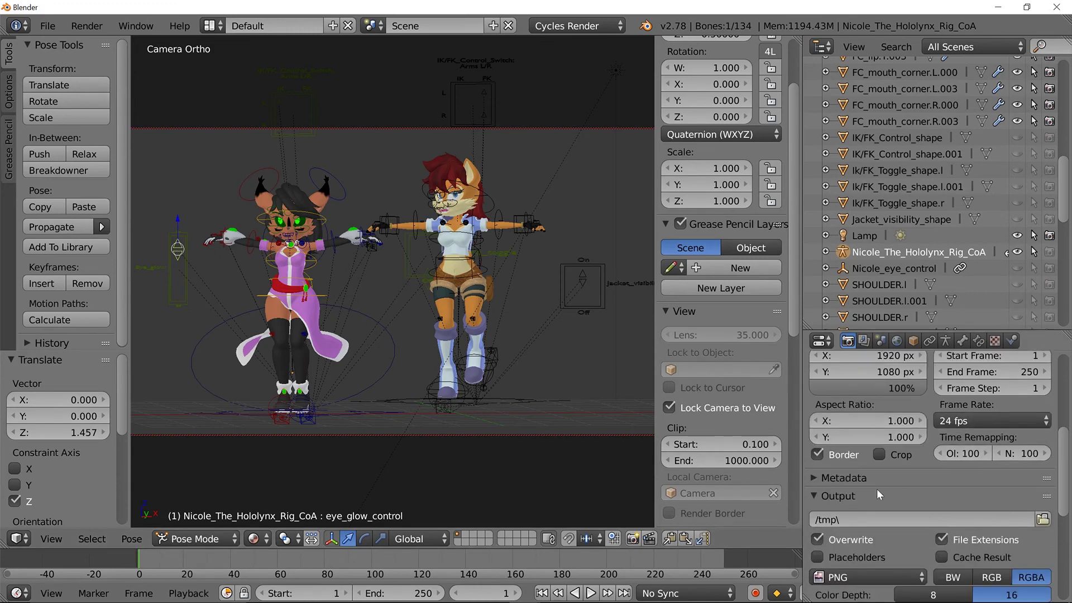
pyautogui.scroll(-8, 877, 495)
pyautogui.click(817, 472)
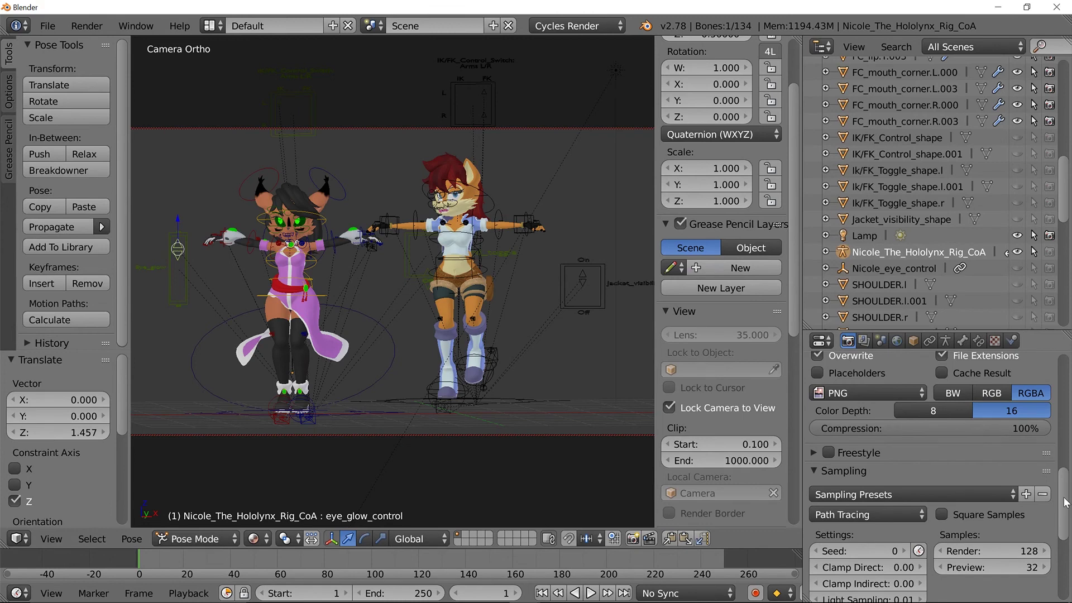
# Render the current frame of both characters as a still image.
pyautogui.scroll(10, 1066, 501)
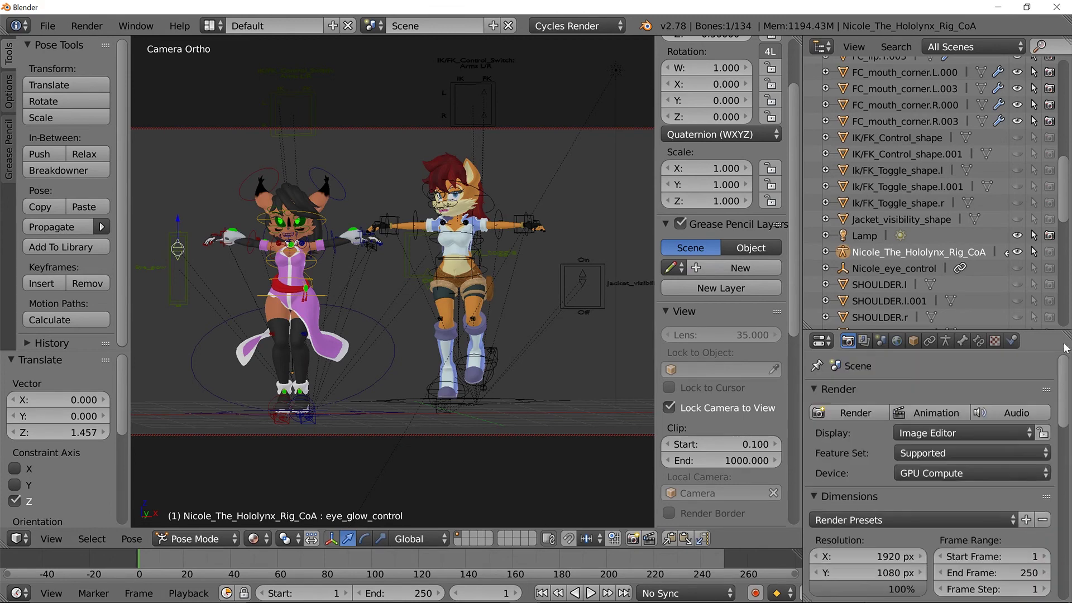
pyautogui.click(857, 412)
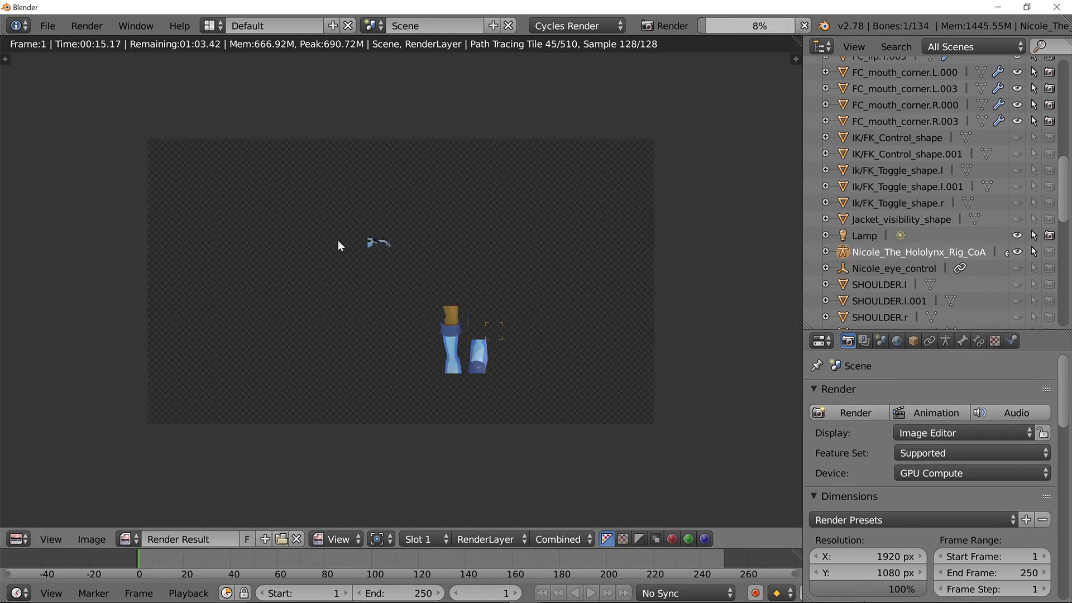
pyautogui.scroll(-4, 463, 333)
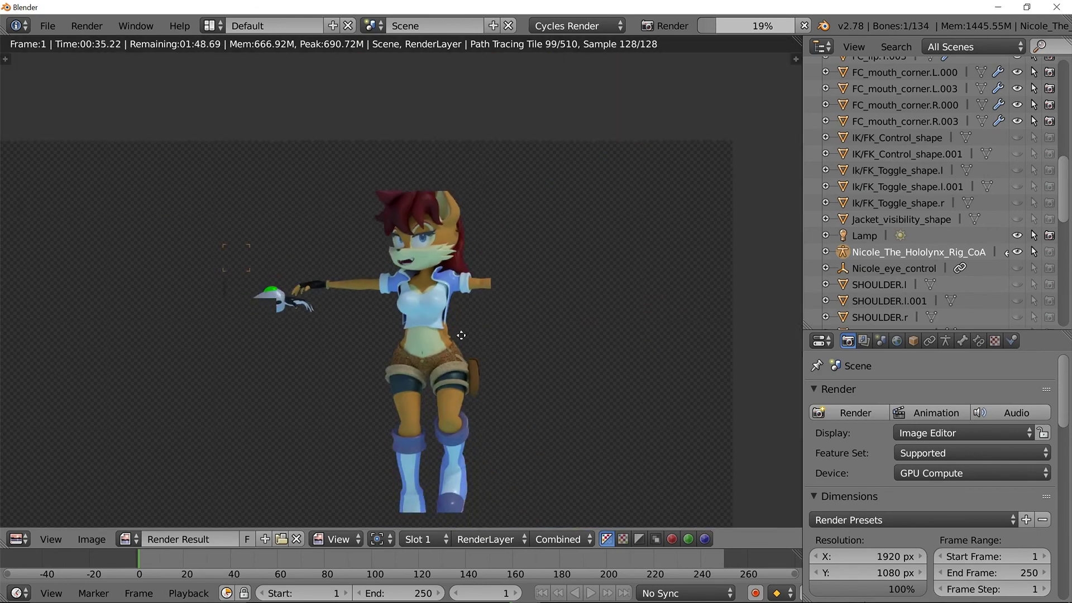
pyautogui.moveTo(462, 334); pyautogui.dragTo(561, 267, button='middle')
pyautogui.moveTo(380, 257); pyautogui.dragTo(534, 230, button='middle')
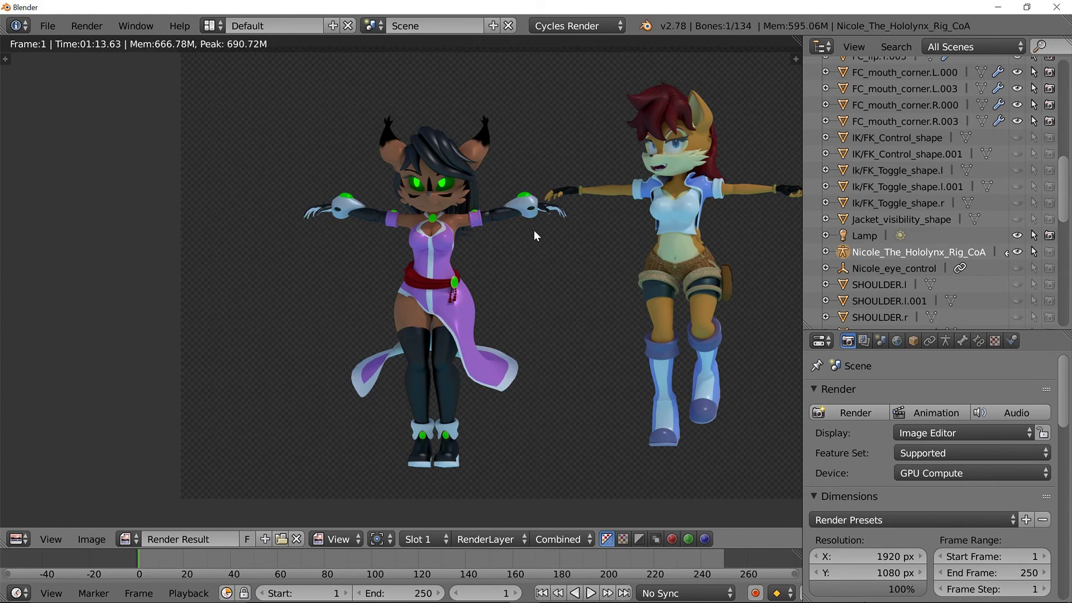
# Examine both characters up close in the render result and review the render sample setting.
pyautogui.scroll(6, 561, 211)
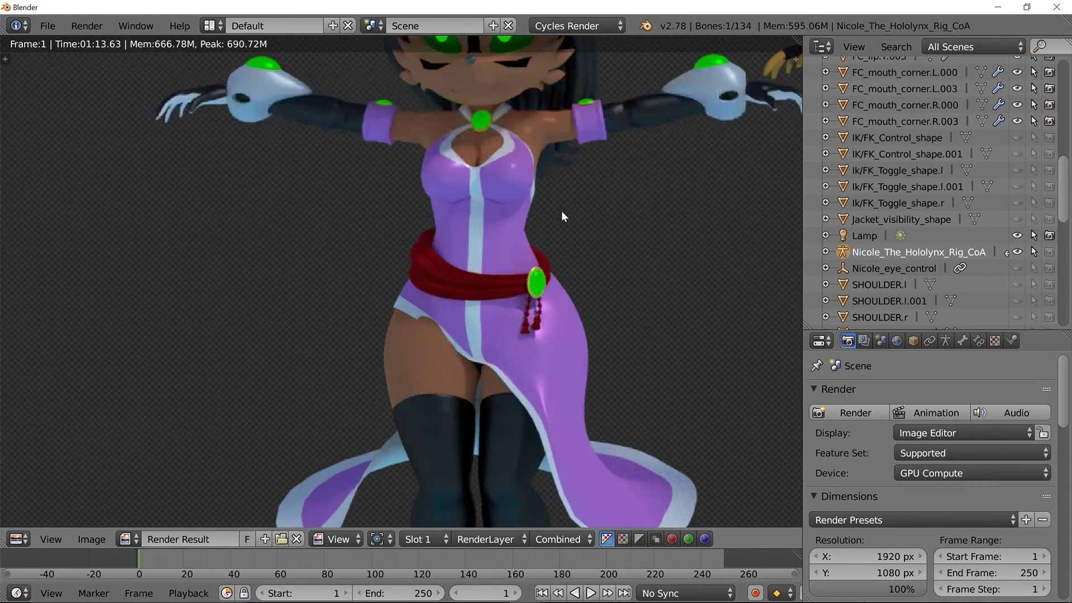
pyautogui.scroll(-2, 561, 210)
pyautogui.moveTo(561, 210); pyautogui.dragTo(448, 230, button='middle')
pyautogui.scroll(-4, 448, 230)
pyautogui.scroll(1, 469, 239)
pyautogui.scroll(-6, 889, 424)
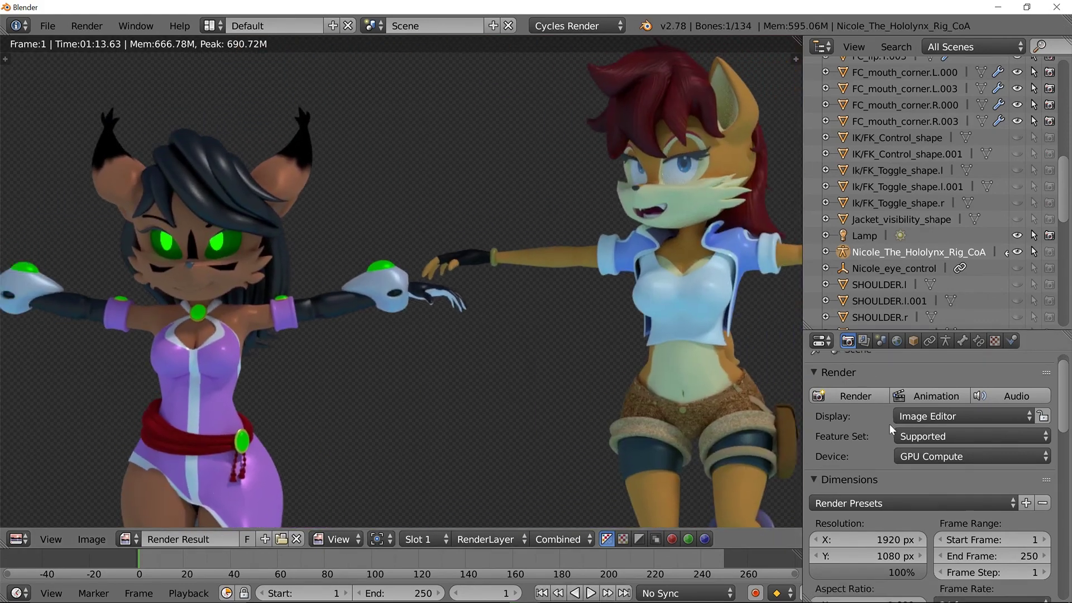
pyautogui.scroll(-10, 890, 424)
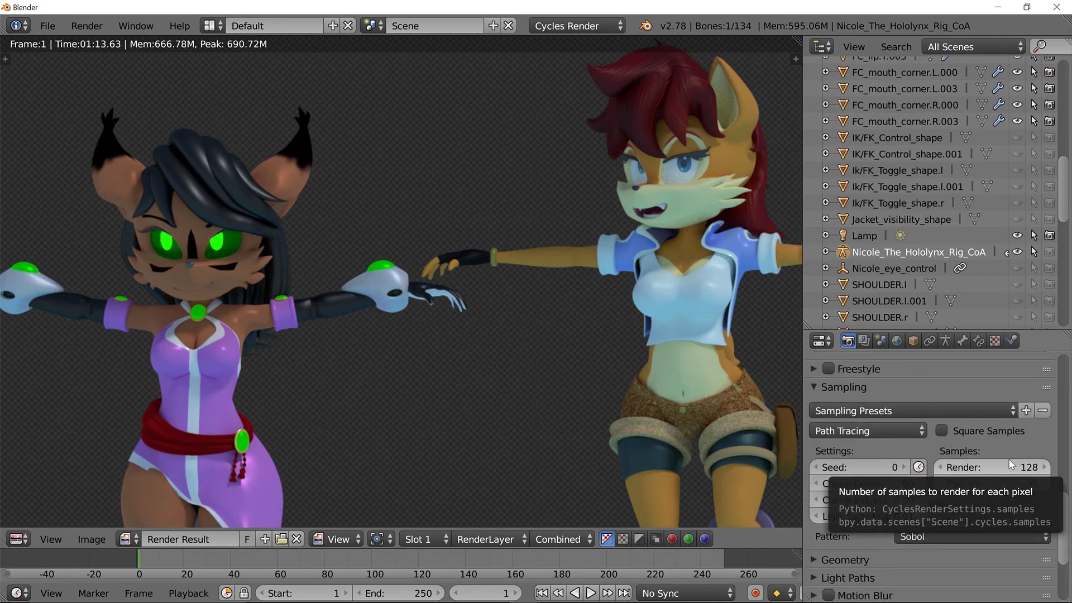
pyautogui.moveTo(696, 185); pyautogui.dragTo(479, 260, button='middle')
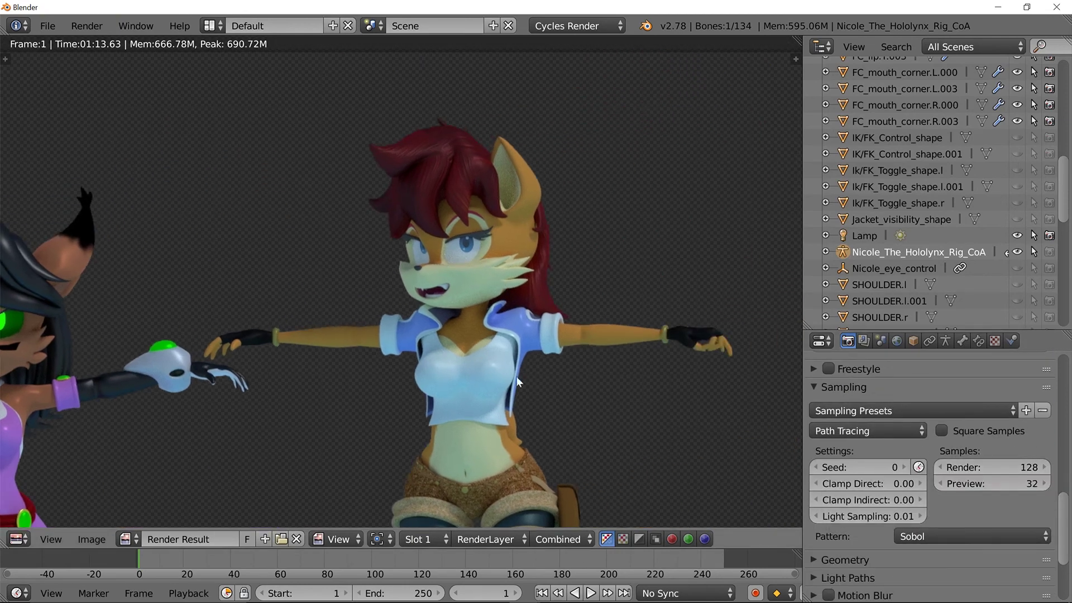
pyautogui.moveTo(517, 376); pyautogui.dragTo(652, 110, button='middle')
pyautogui.scroll(-3, 372, 249)
pyautogui.moveTo(249, 243); pyautogui.dragTo(270, 250, button='middle')
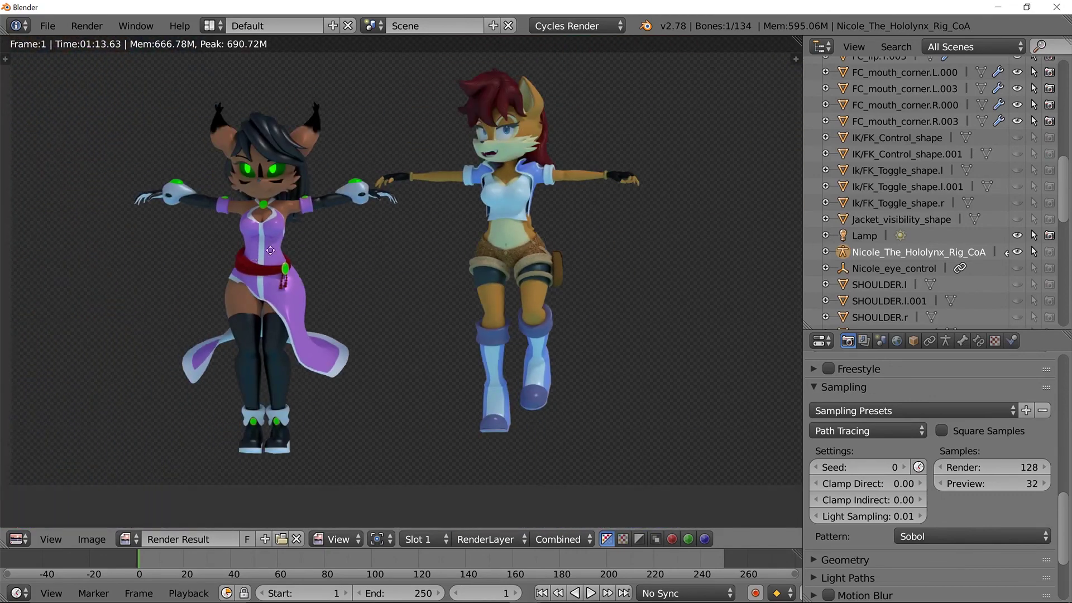
# Examine Nicole's glowing eyes, face and upper body in the render result for light and noise.
pyautogui.scroll(8, 270, 250)
pyautogui.moveTo(479, 277); pyautogui.dragTo(334, 444, button='middle')
pyautogui.moveTo(296, 226); pyautogui.dragTo(367, 367, button='middle')
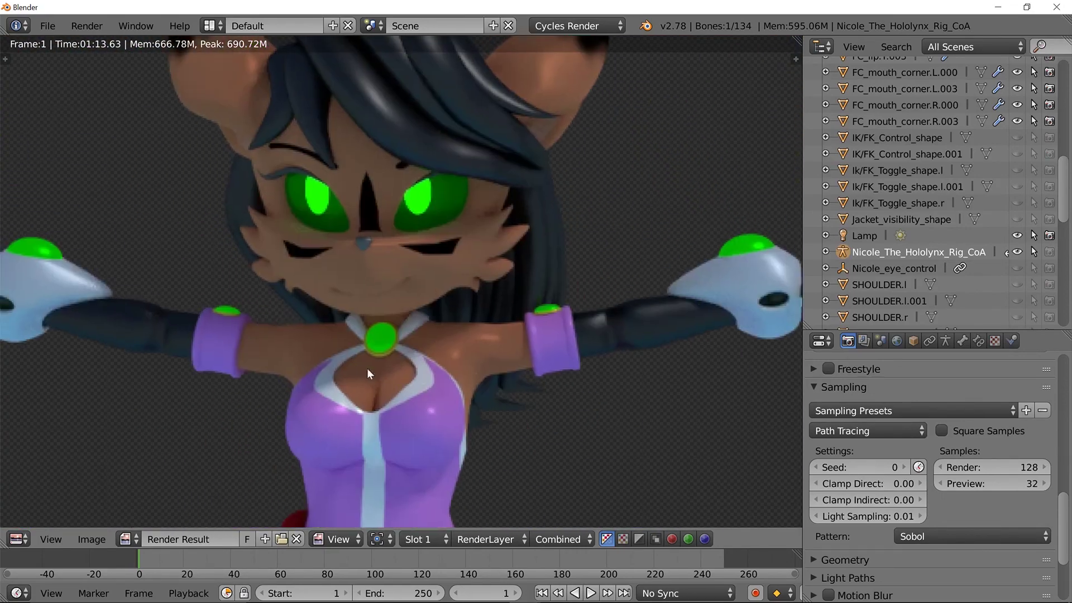
pyautogui.scroll(4, 428, 303)
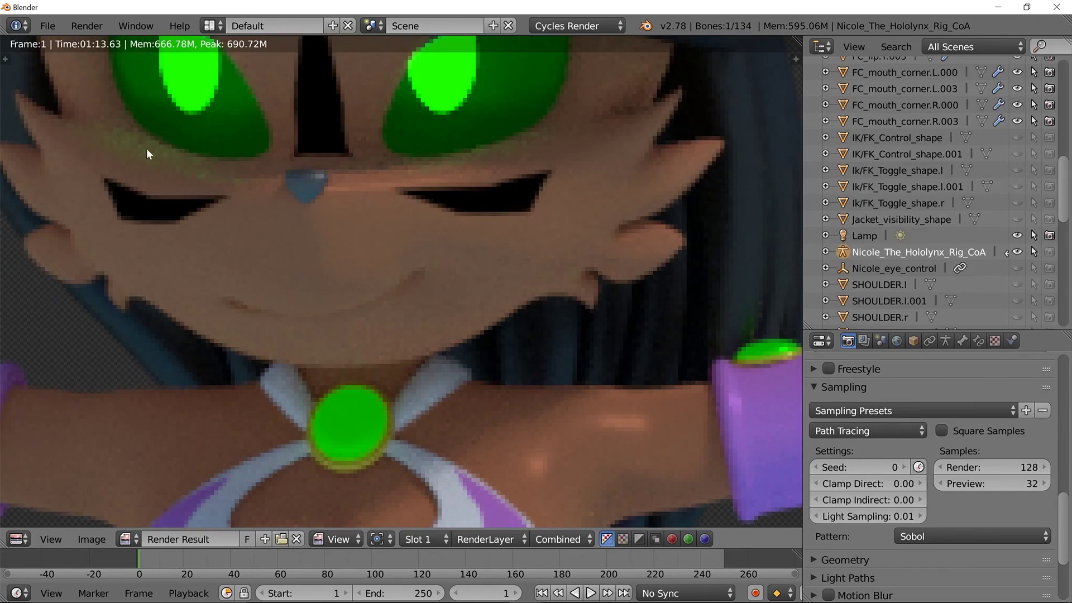
pyautogui.scroll(-6, 167, 178)
pyautogui.scroll(3, 428, 317)
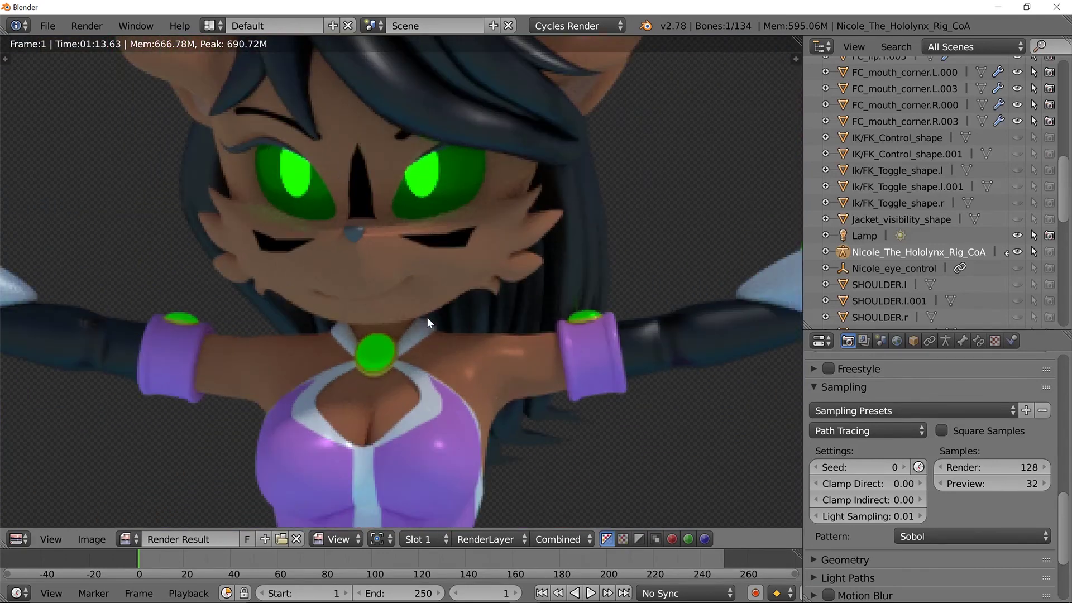
pyautogui.scroll(-4, 428, 317)
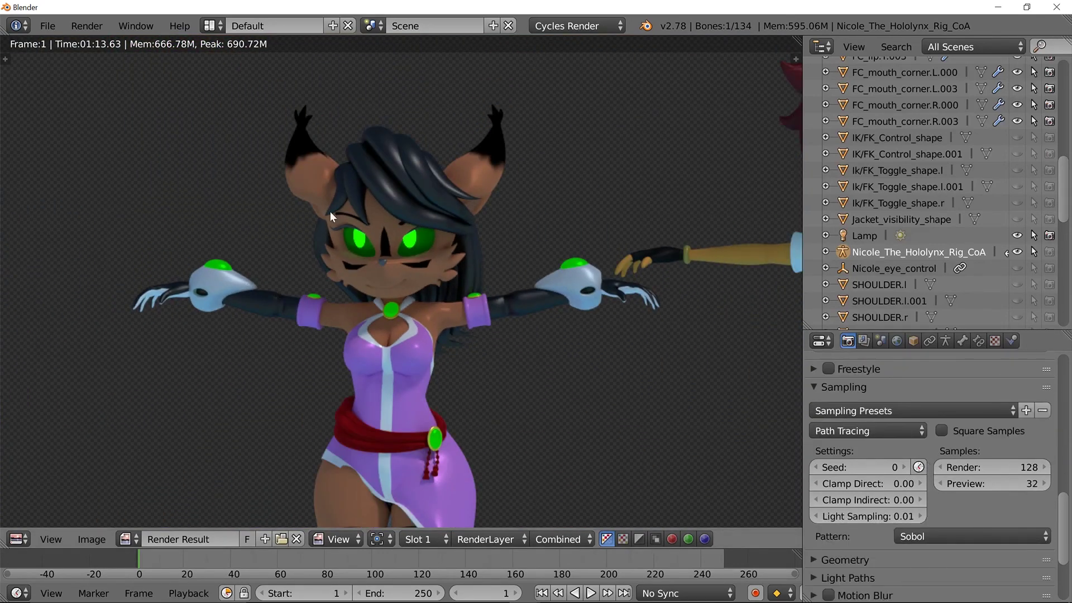
pyautogui.scroll(-3, 331, 216)
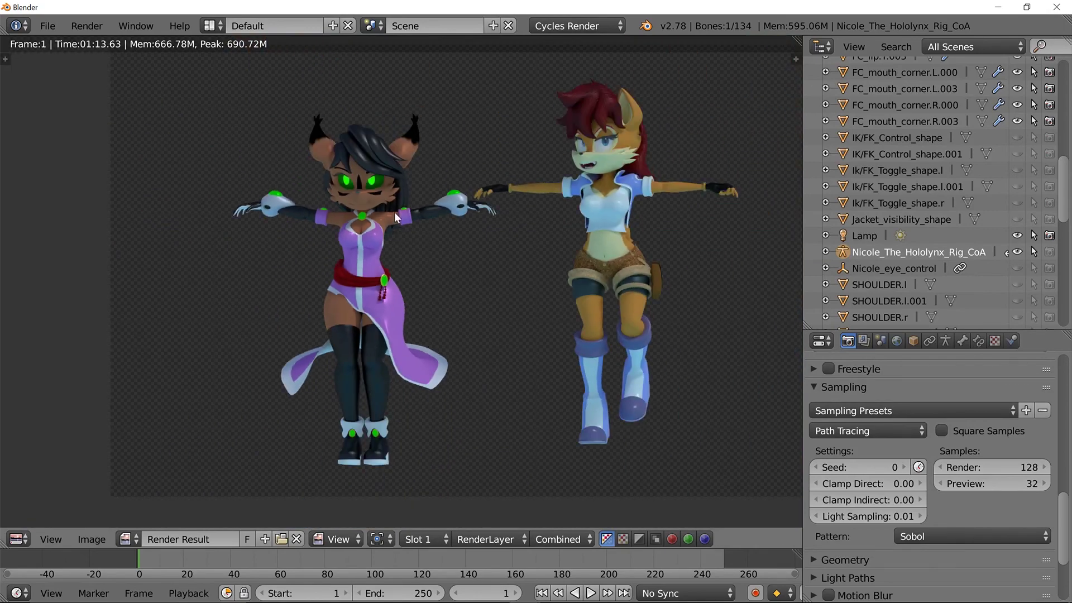
# Examine Sally's shirt, face and eyes in the render result for noise and detail.
pyautogui.scroll(3, 485, 274)
pyautogui.moveTo(582, 280); pyautogui.dragTo(115, 426, button='middle')
pyautogui.scroll(3, 428, 233)
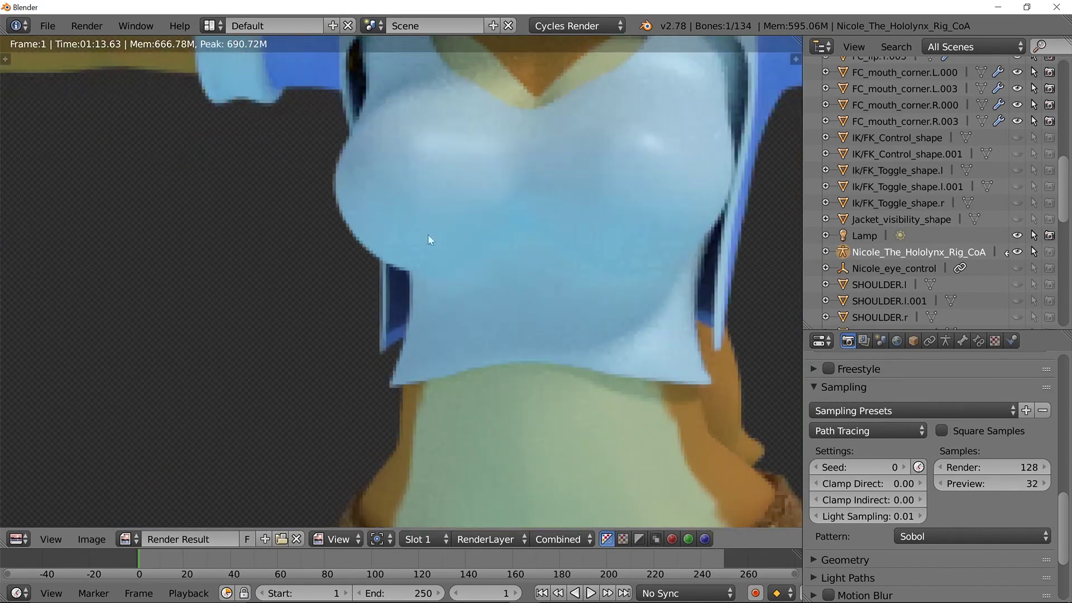
pyautogui.moveTo(533, 199); pyautogui.dragTo(356, 475, button='middle')
pyautogui.scroll(1, 351, 374)
pyautogui.moveTo(373, 223); pyautogui.dragTo(437, 399, button='middle')
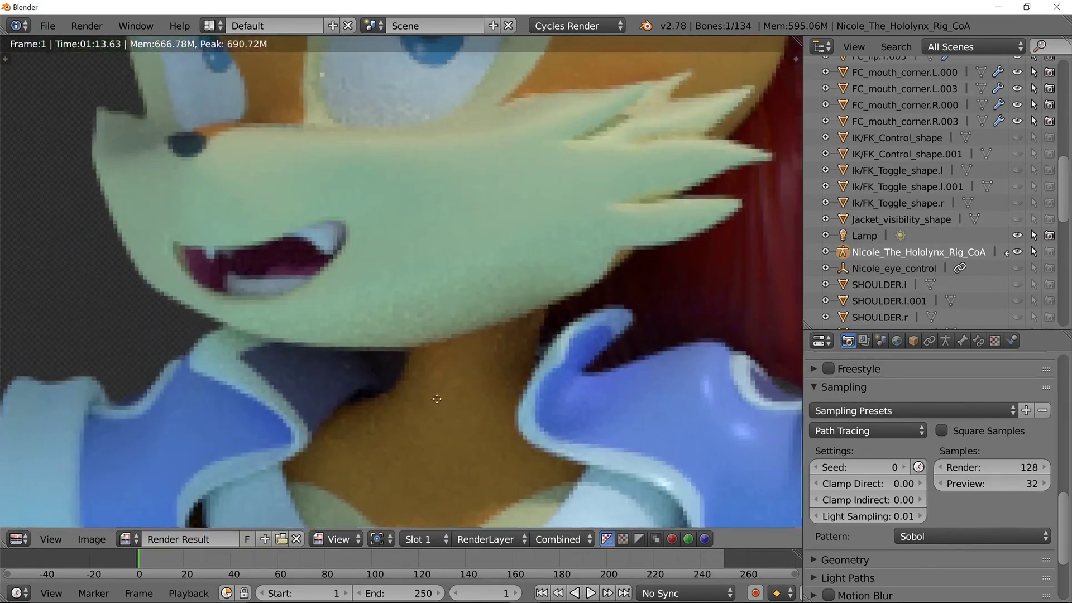
pyautogui.scroll(-6, 436, 335)
pyautogui.scroll(4, 410, 272)
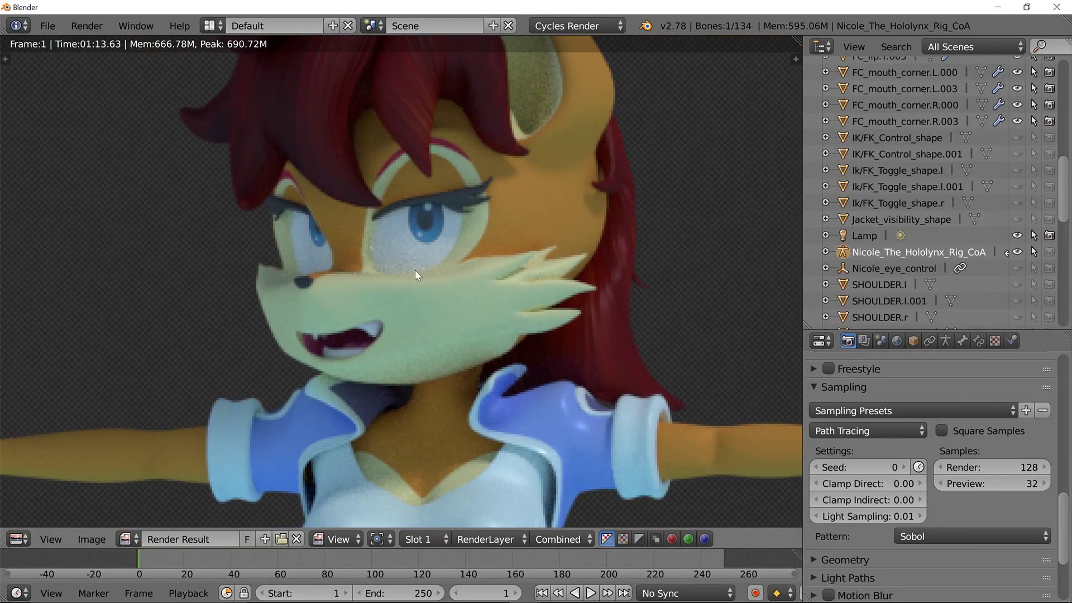
pyautogui.scroll(-7, 451, 252)
pyautogui.scroll(1, 393, 384)
pyautogui.moveTo(461, 297); pyautogui.dragTo(461, 257, button='middle')
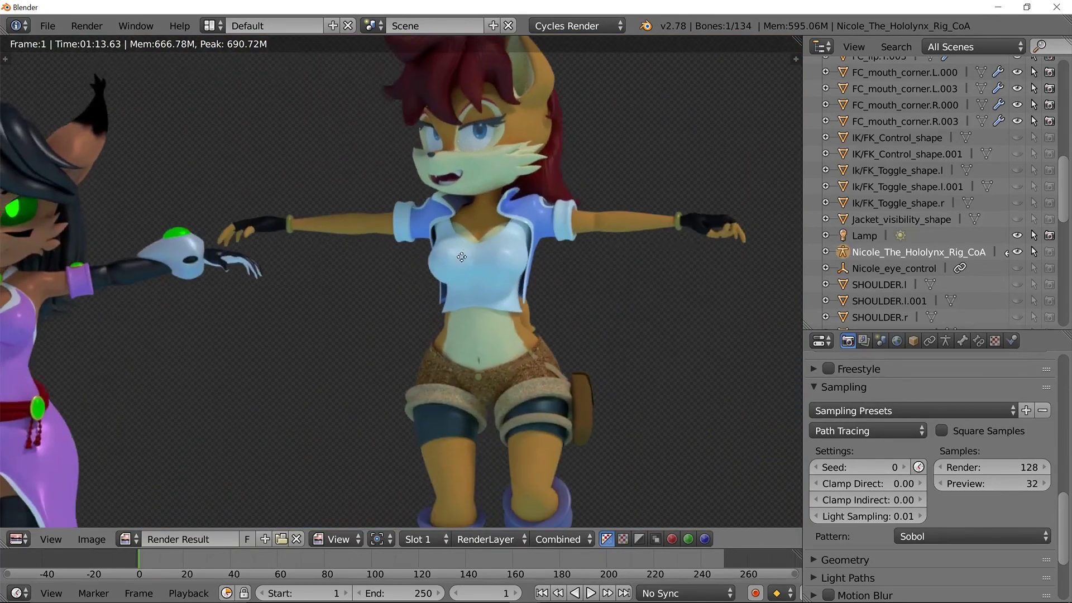
# Review the overall render with both characters and the transparent background in view.
pyautogui.scroll(-4, 462, 257)
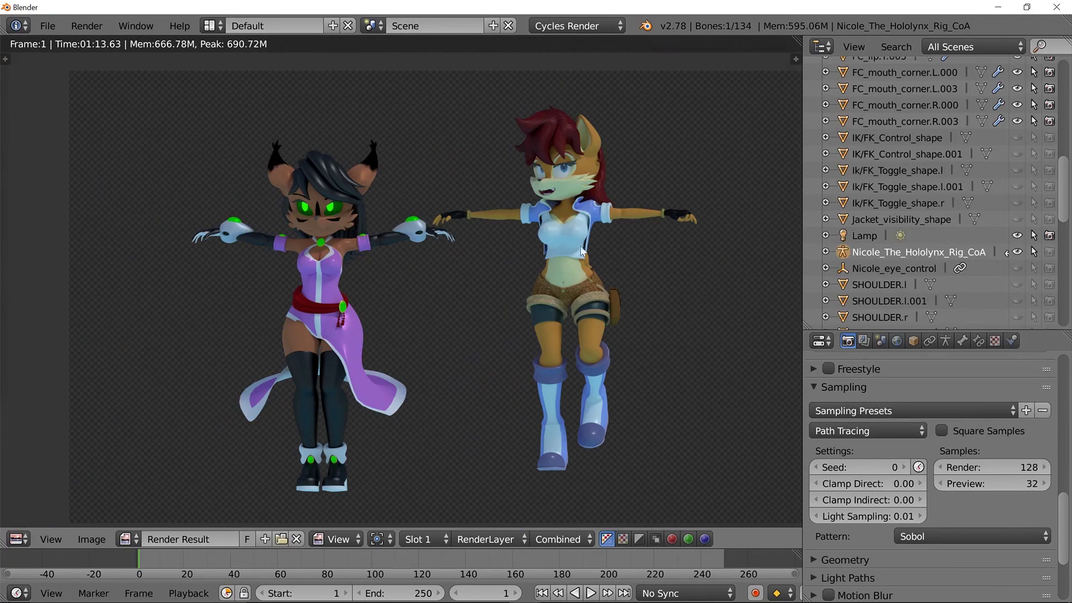
pyautogui.scroll(3, 580, 250)
pyautogui.scroll(-2, 581, 250)
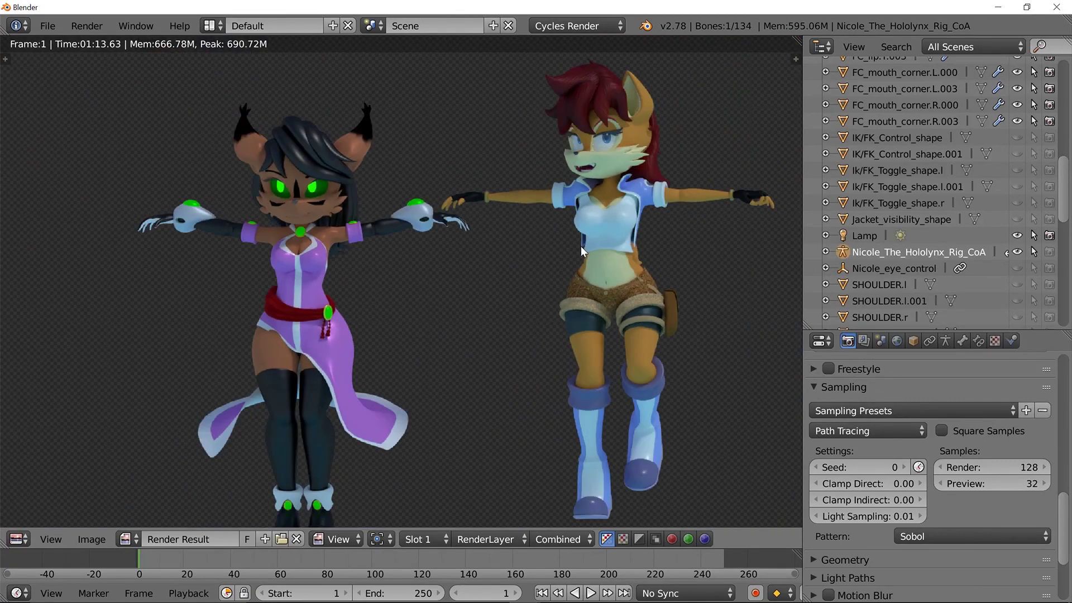
pyautogui.scroll(-2, 592, 374)
pyautogui.scroll(-1, 503, 274)
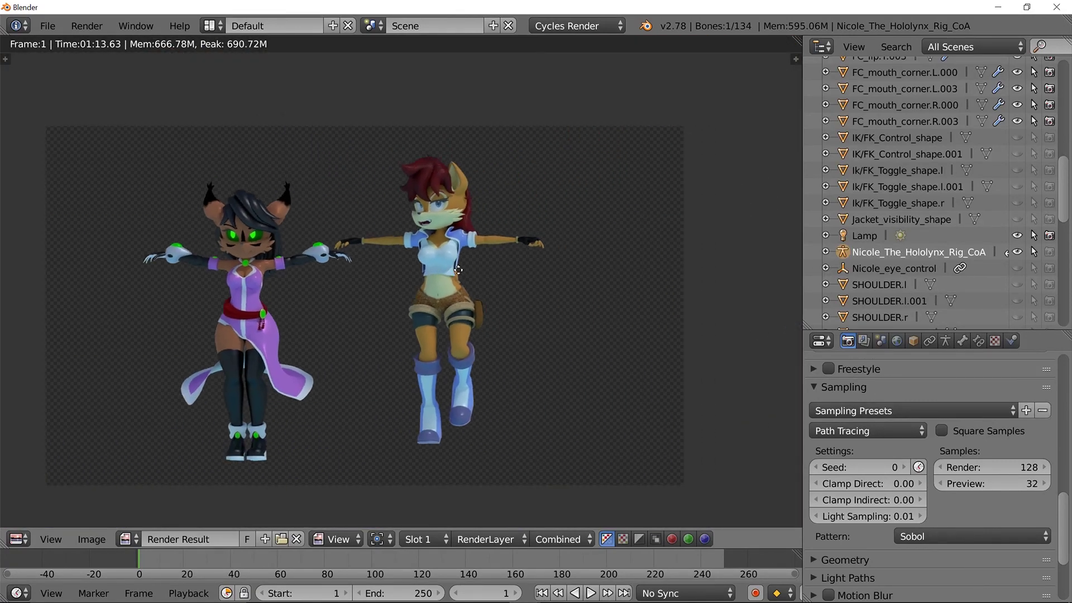
pyautogui.scroll(4, 476, 282)
pyautogui.scroll(-2, 476, 283)
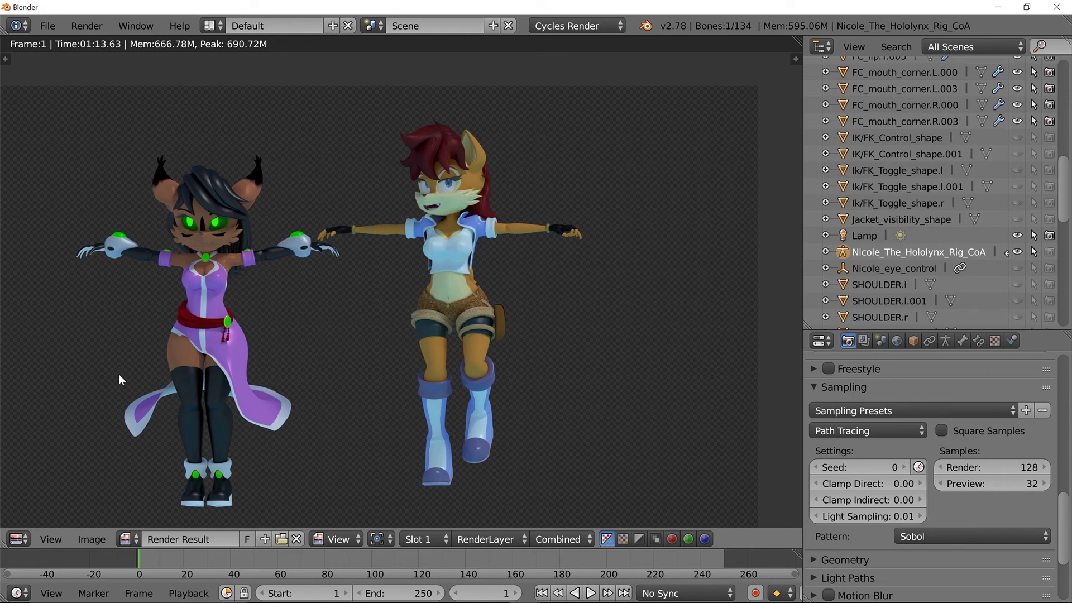
# Start saving the render as an image and choose the recent RENDERS folder as its destination.
pyautogui.click(93, 537)
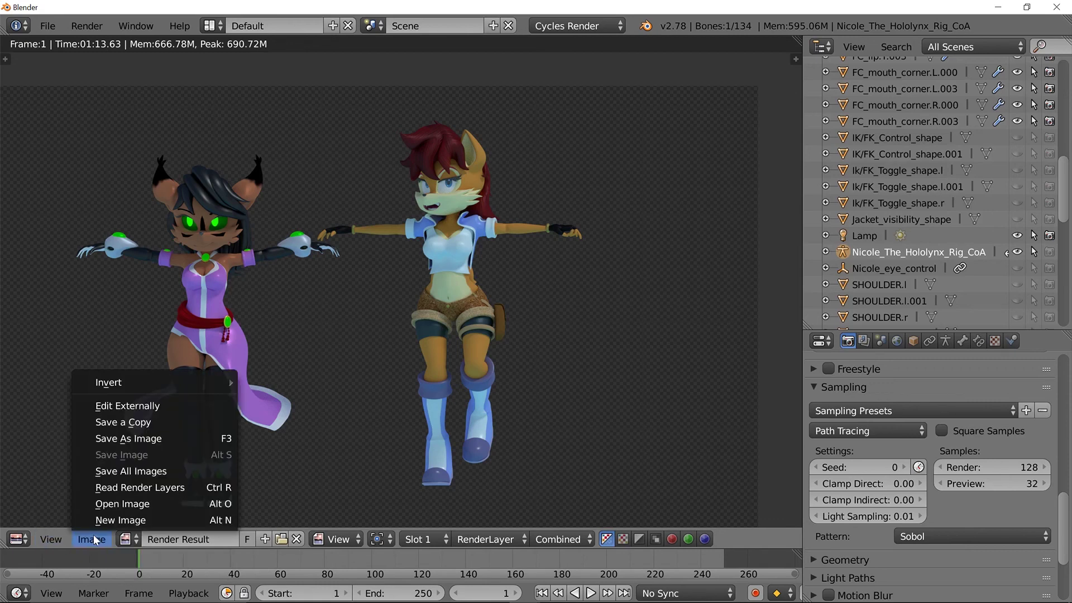
pyautogui.click(144, 441)
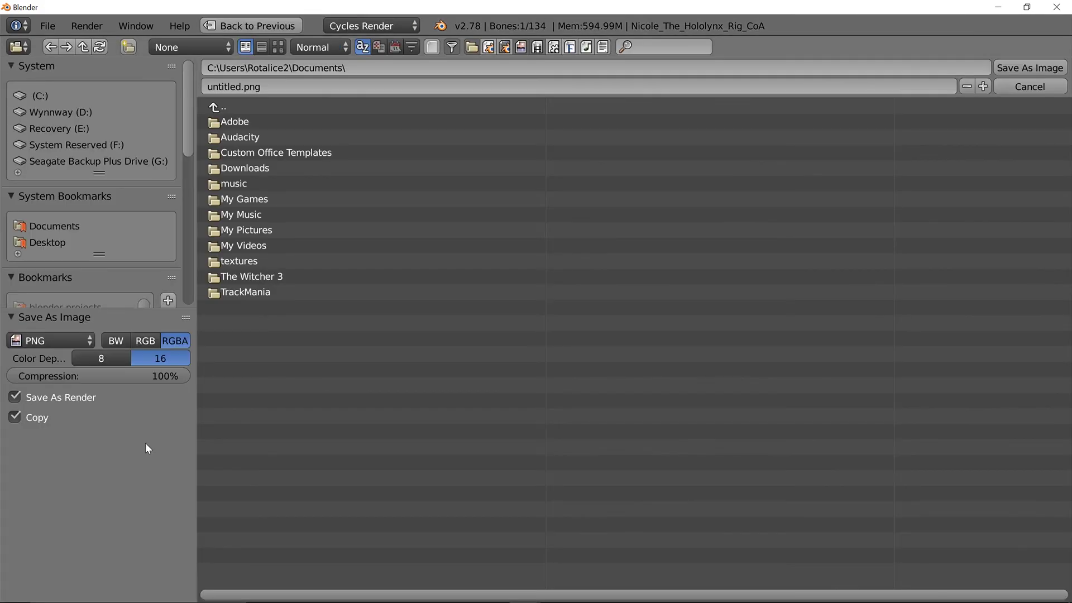
pyautogui.scroll(-2, 29, 244)
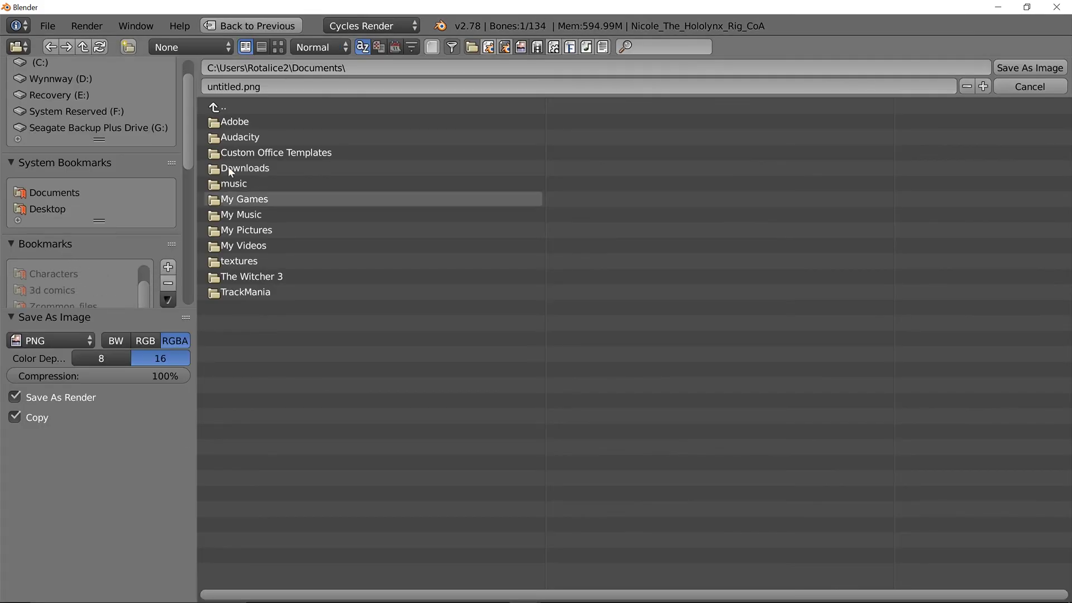
pyautogui.moveTo(193, 135); pyautogui.dragTo(187, 210)
pyautogui.scroll(1, 33, 207)
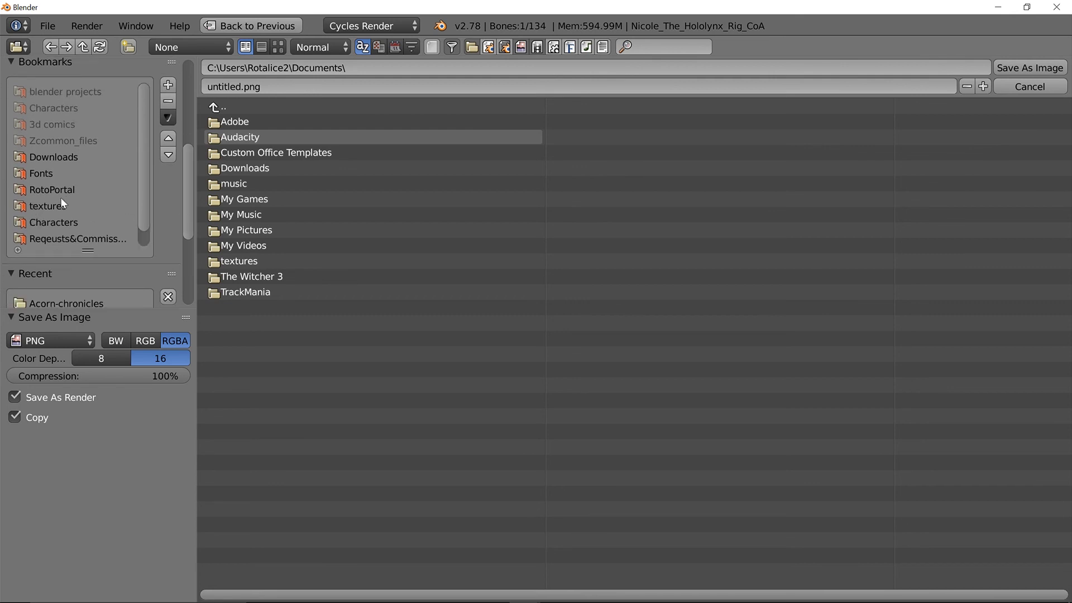
pyautogui.scroll(10, 158, 190)
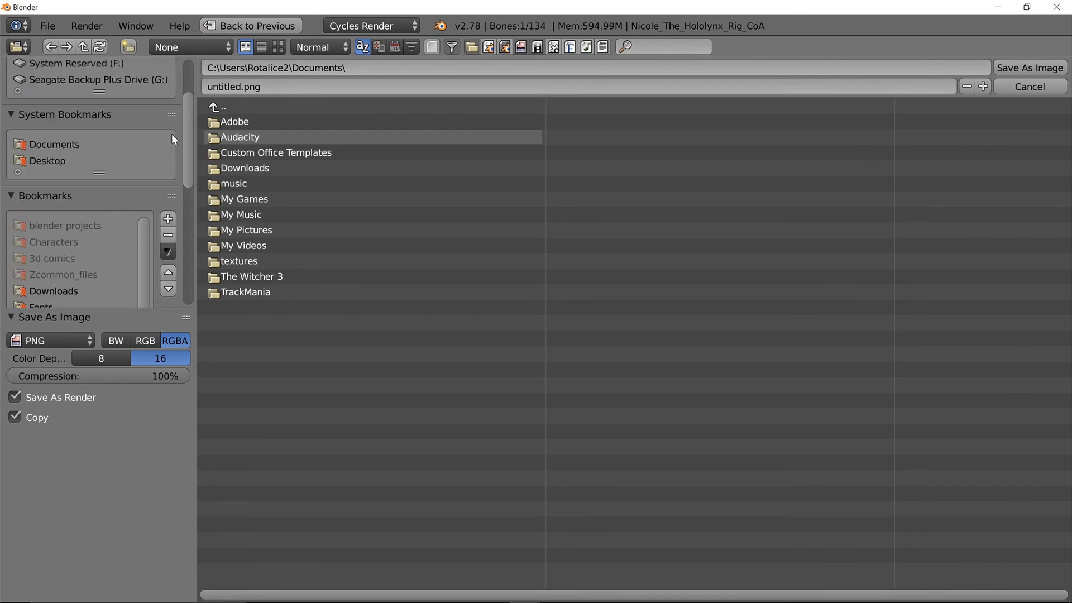
pyautogui.scroll(-10, 154, 222)
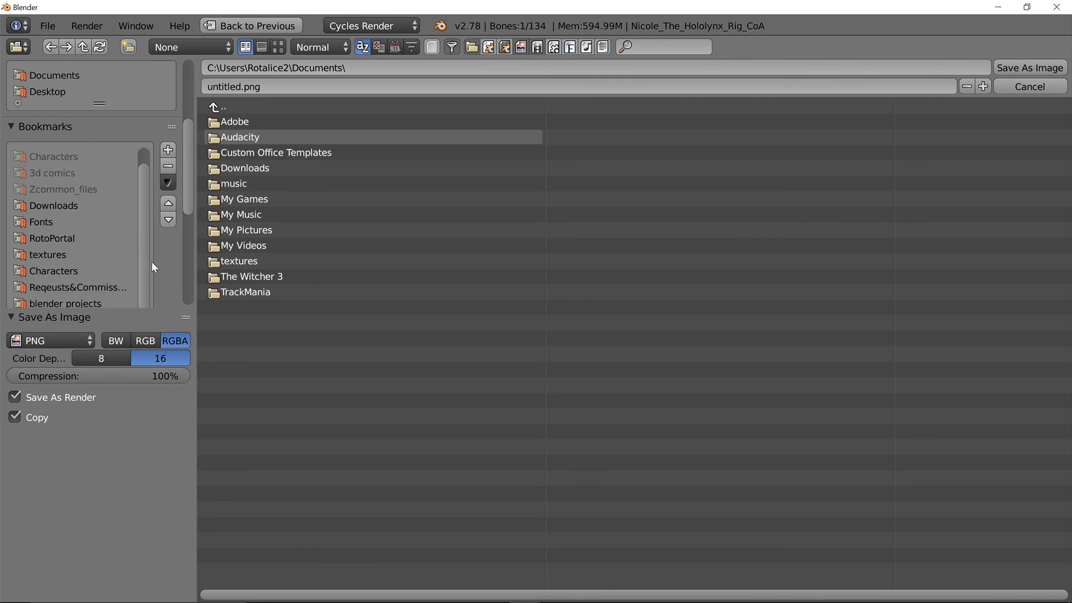
pyautogui.scroll(-6, 165, 261)
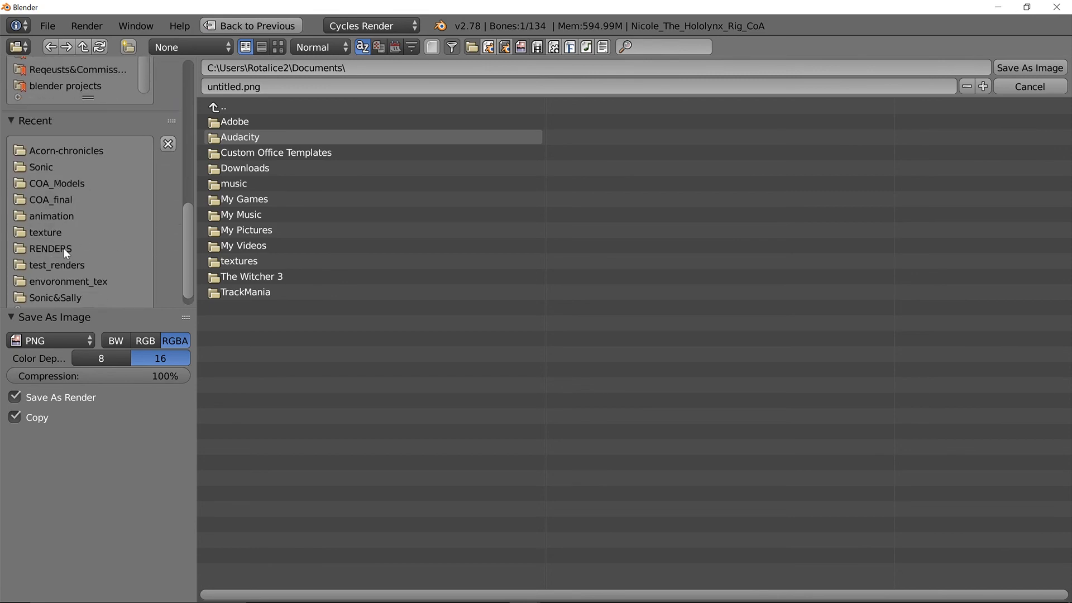
pyautogui.click(63, 250)
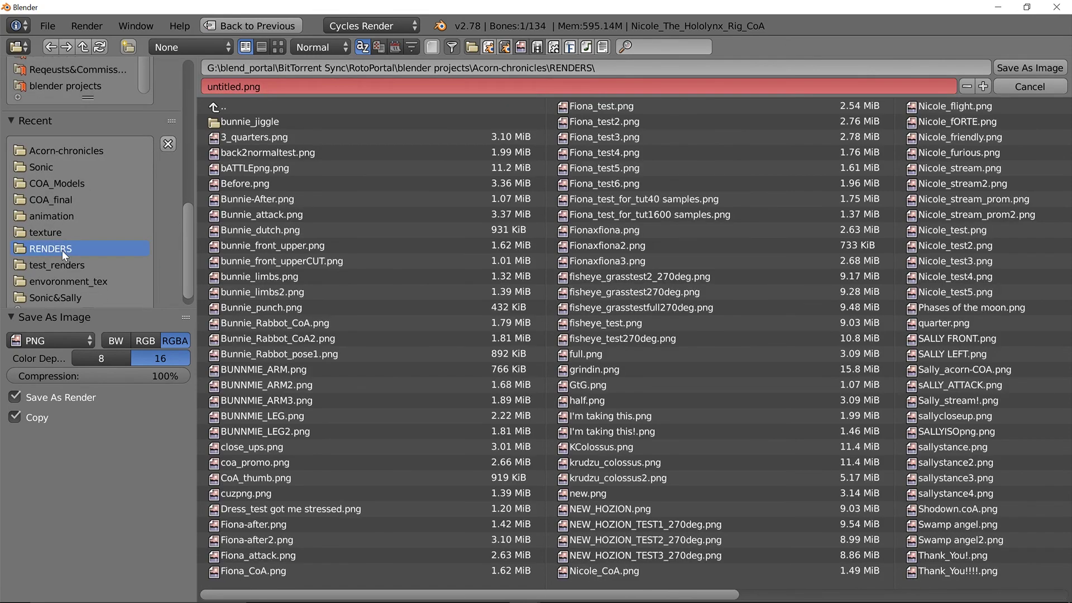
# Show the RENDERS folder as a detailed list with dates and save the render there as SallyandNicole!.png.
pyautogui.click(277, 48)
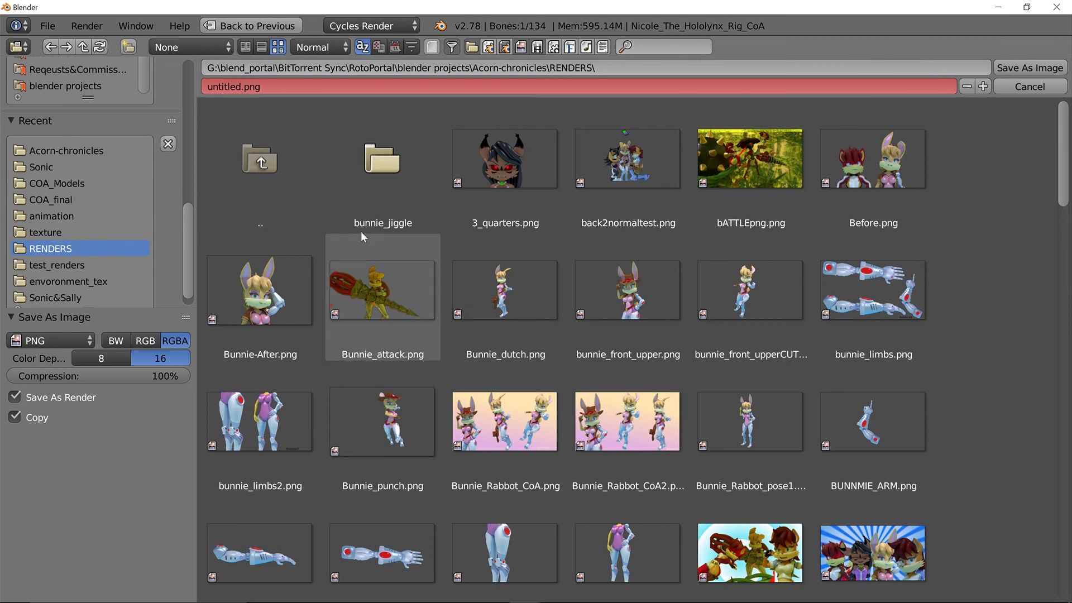
pyautogui.click(267, 46)
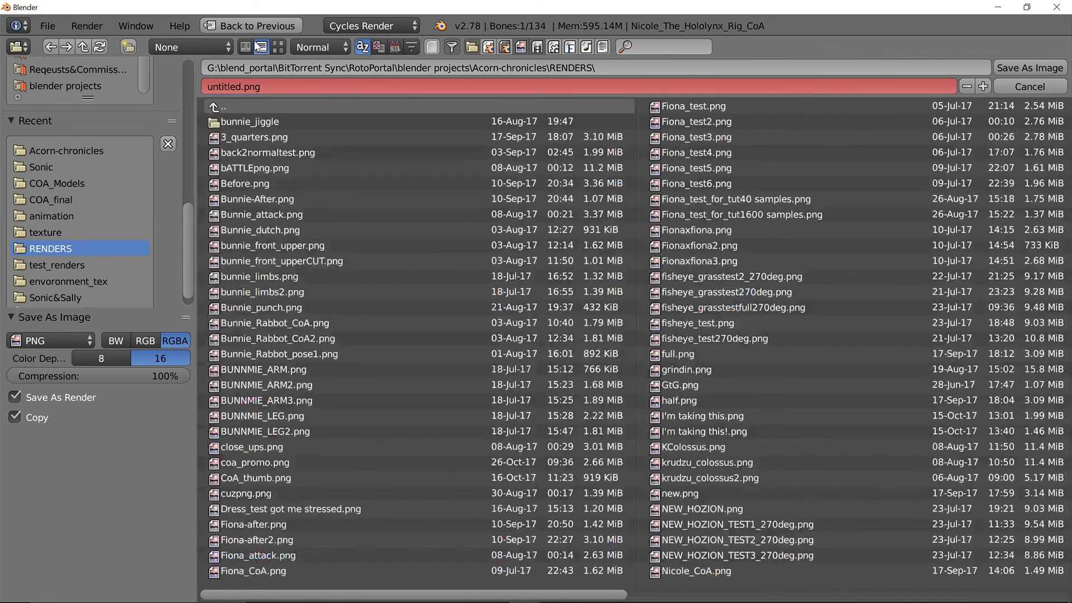
pyautogui.doubleClick(240, 87)
pyautogui.write('Sally_')
pyautogui.press('BackSpace')
pyautogui.write('andNicole!')
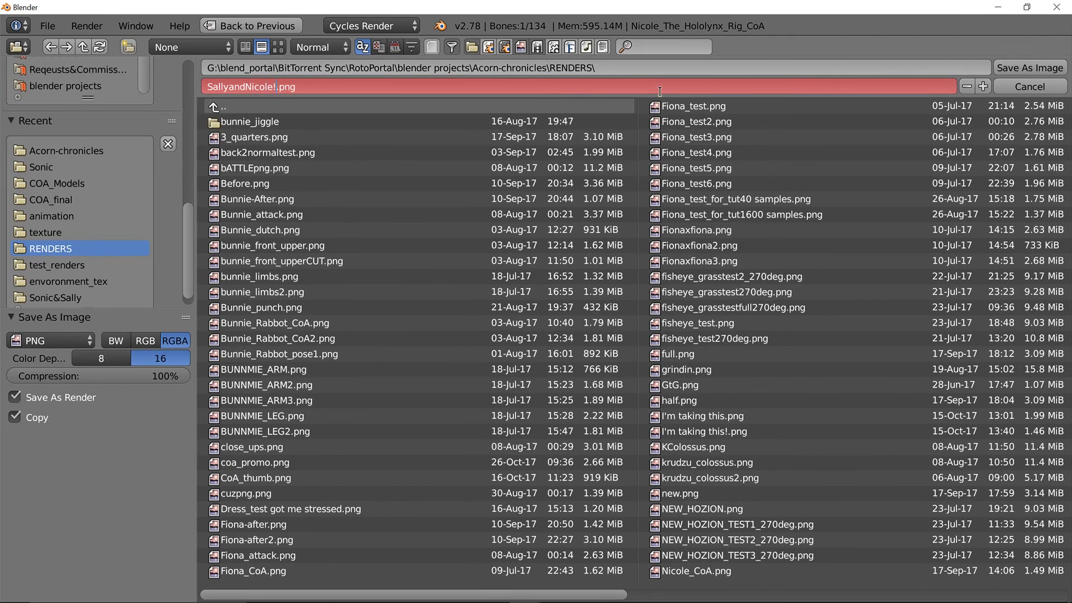
pyautogui.press('Return')
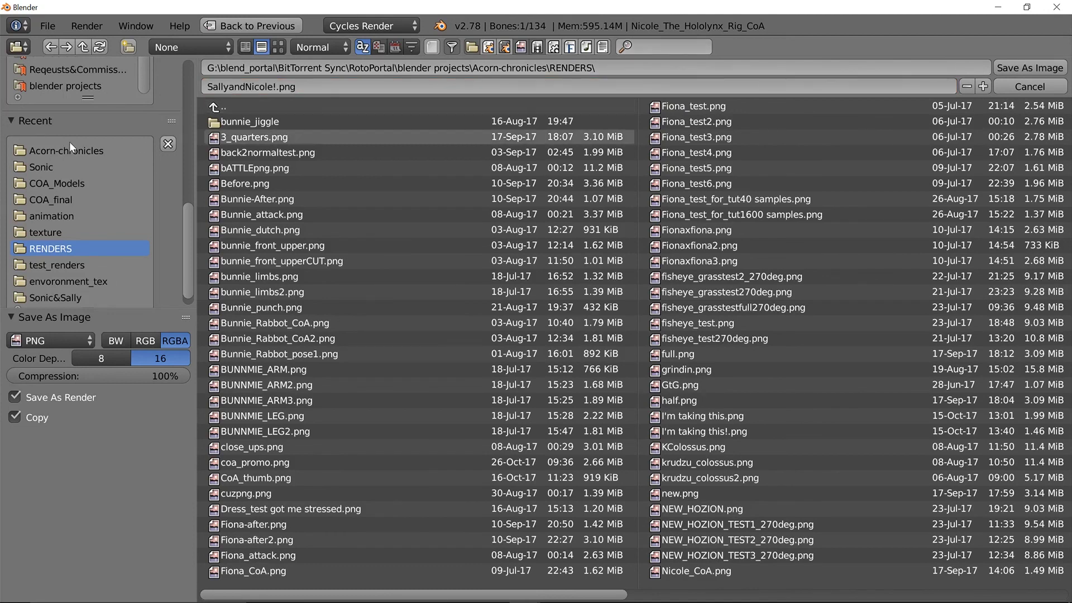
pyautogui.click(1013, 66)
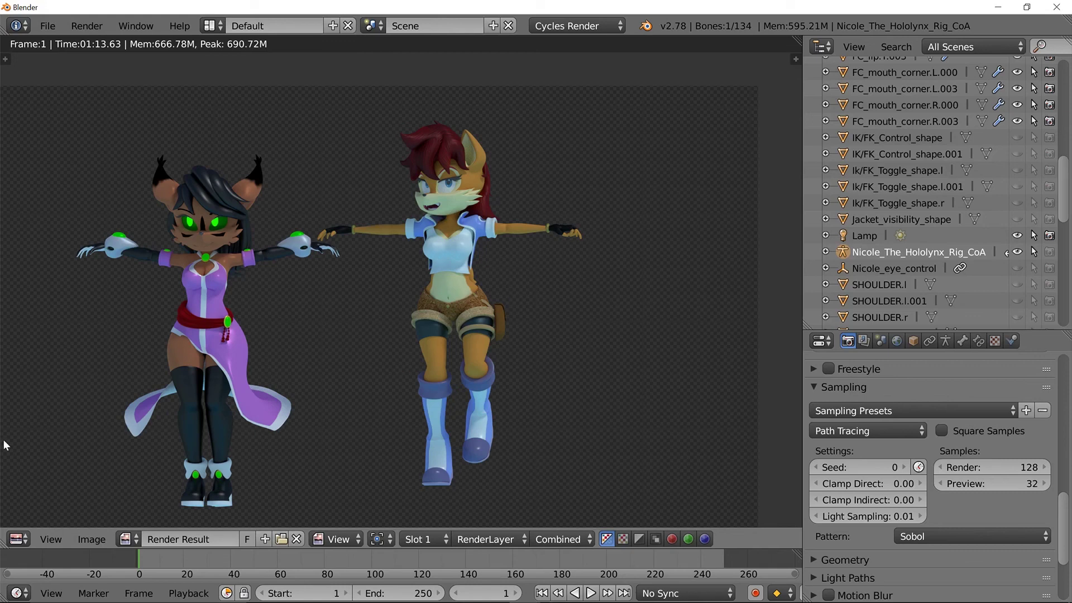
# Return the render area to the 3D View and leave the camera view to see both characters up close in perspective.
pyautogui.click(17, 539)
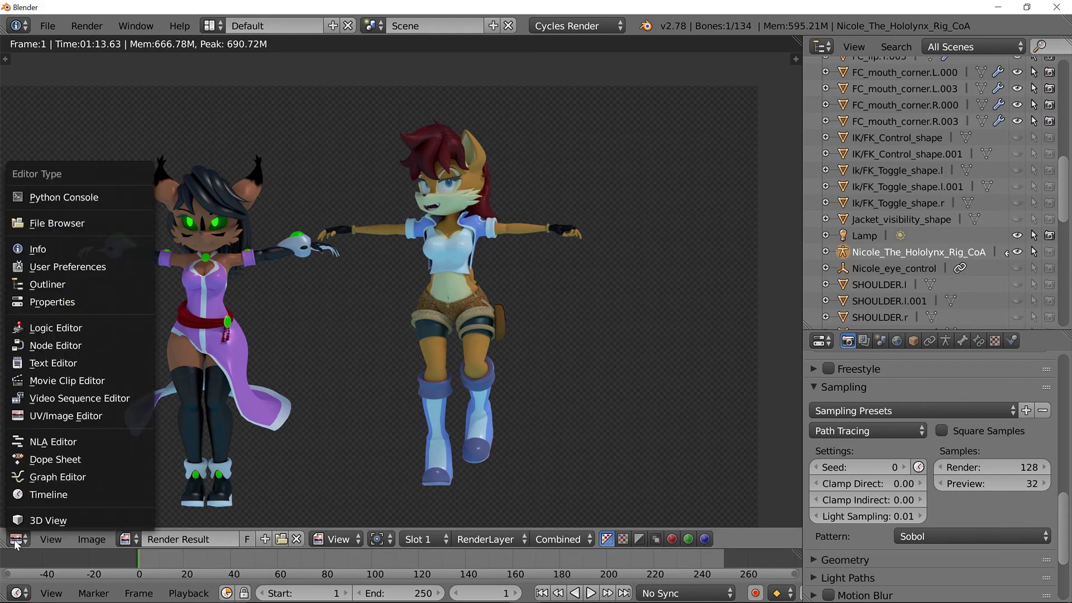
pyautogui.click(44, 516)
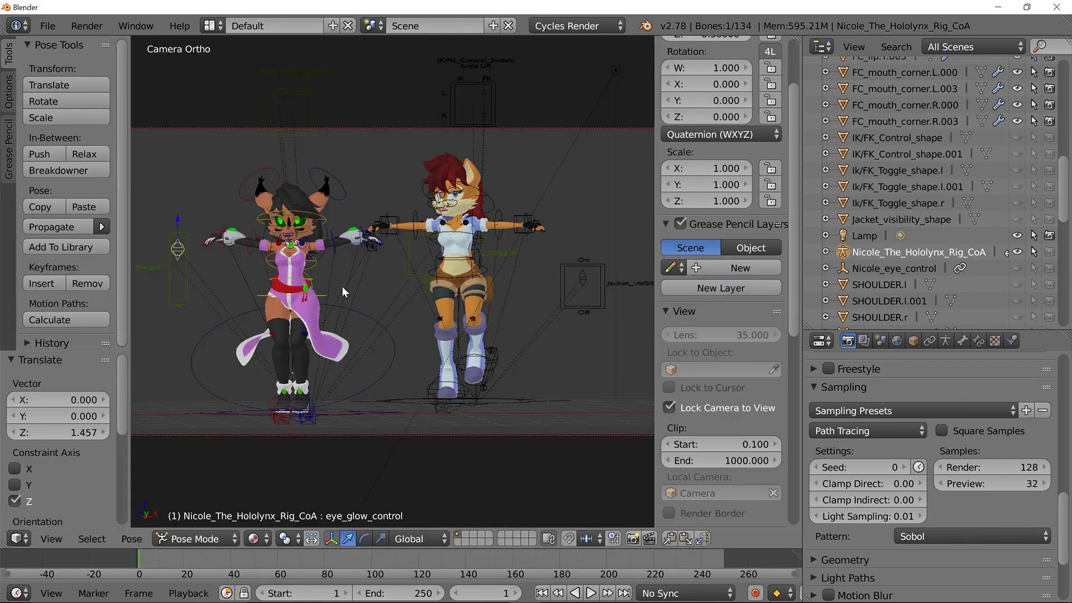
pyautogui.press('KP_0')
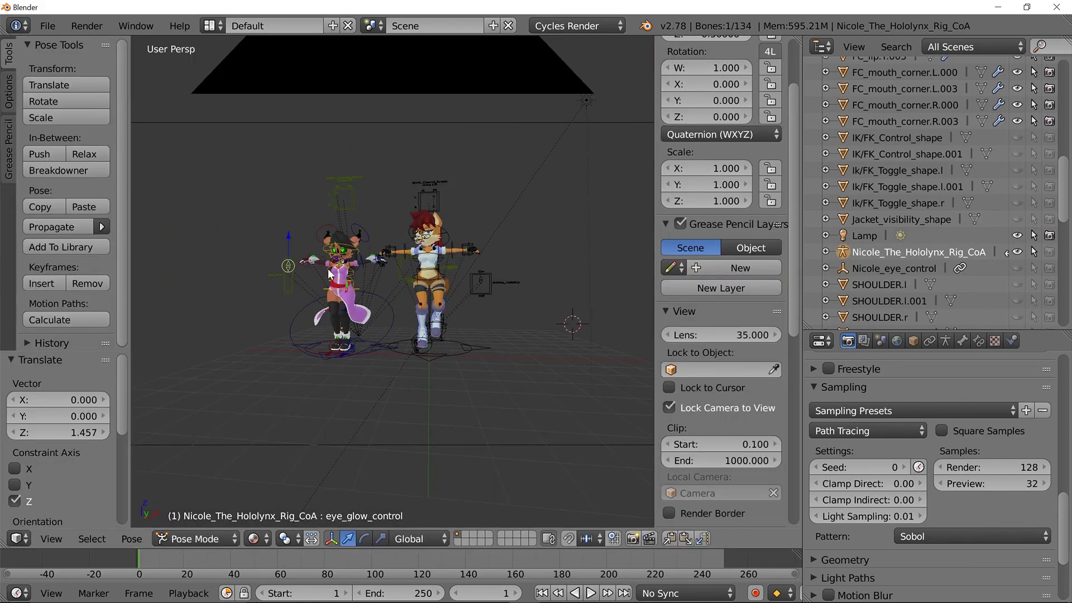
pyautogui.scroll(5, 418, 315)
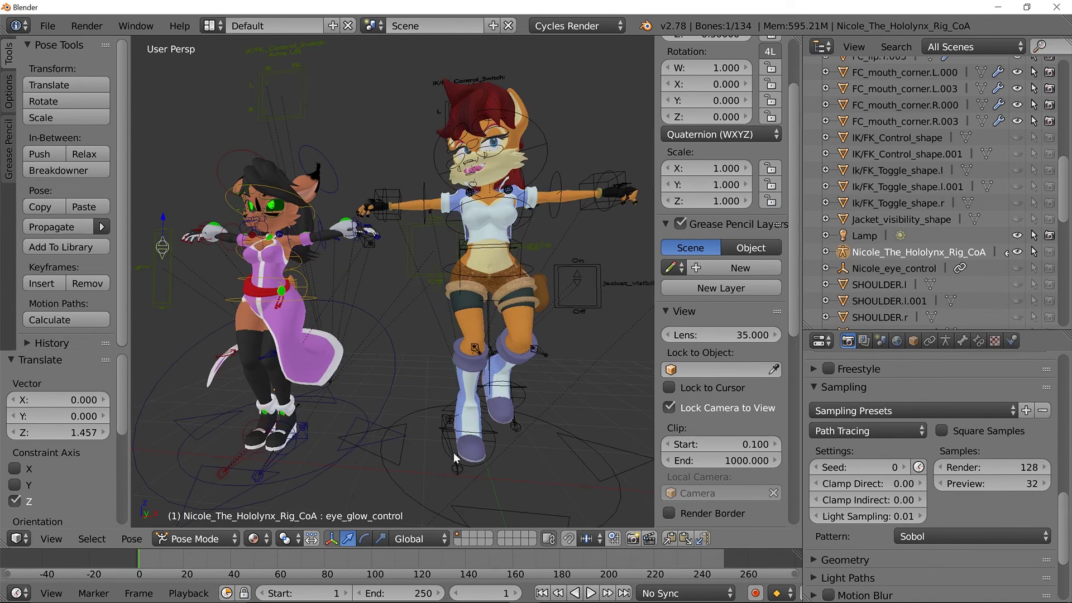
pyautogui.scroll(4, 569, 278)
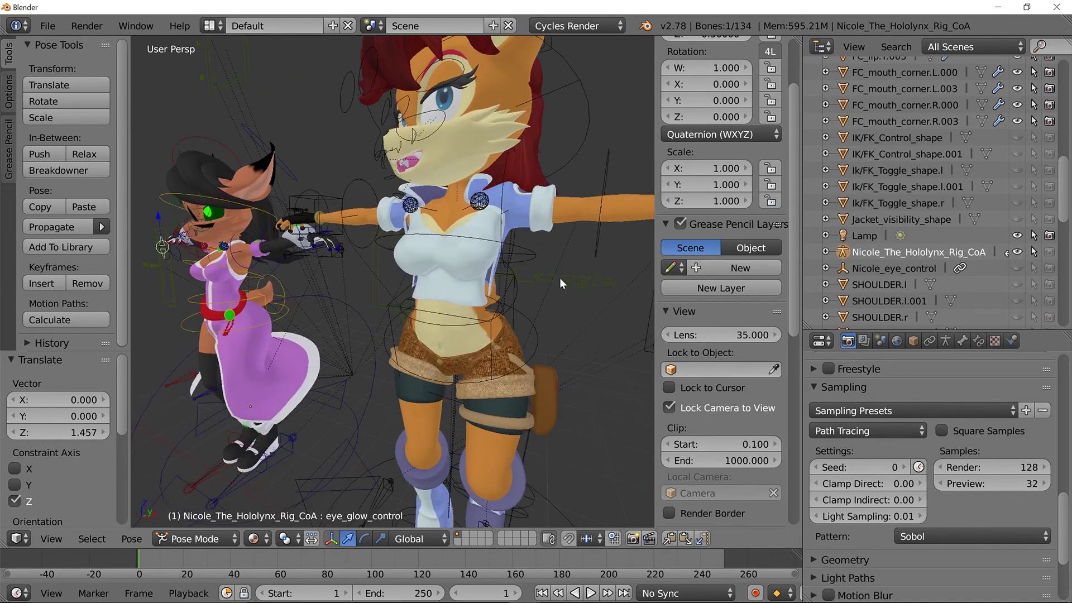
# Select the spine.001 bone of Sally's rig and look at her with the rig controls active.
pyautogui.rightClick(479, 236)
pyautogui.scroll(-6, 606, 300)
pyautogui.moveTo(578, 314); pyautogui.dragTo(254, 293, button='middle')
pyautogui.scroll(4, 390, 360)
pyautogui.scroll(-2, 391, 360)
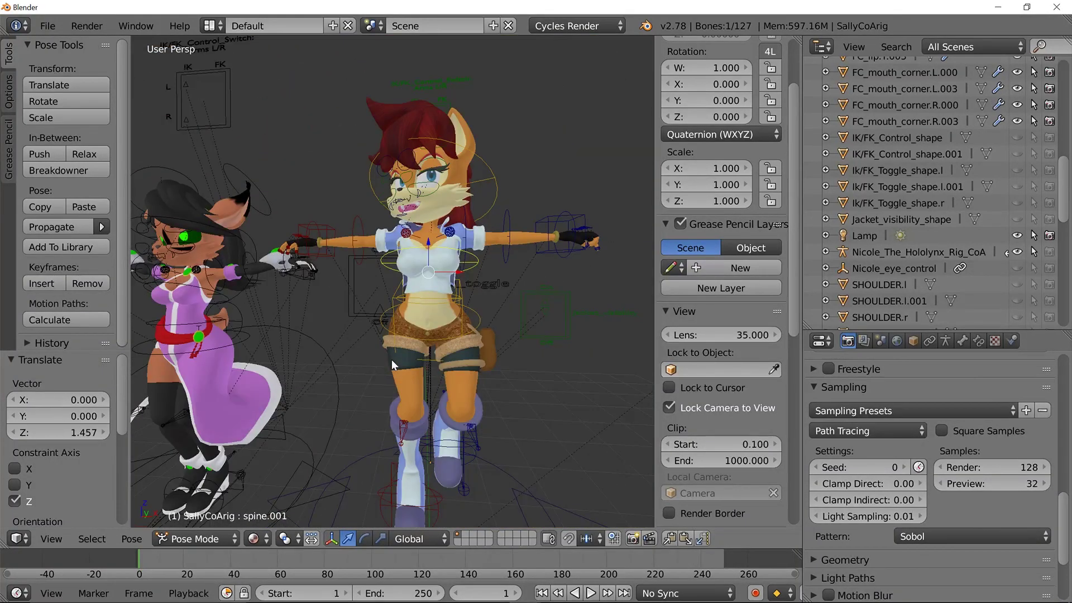
# Inspect Sally's shorts and body meshes by switching each into Edit Mode and back to Object Mode.
pyautogui.rightClick(391, 321)
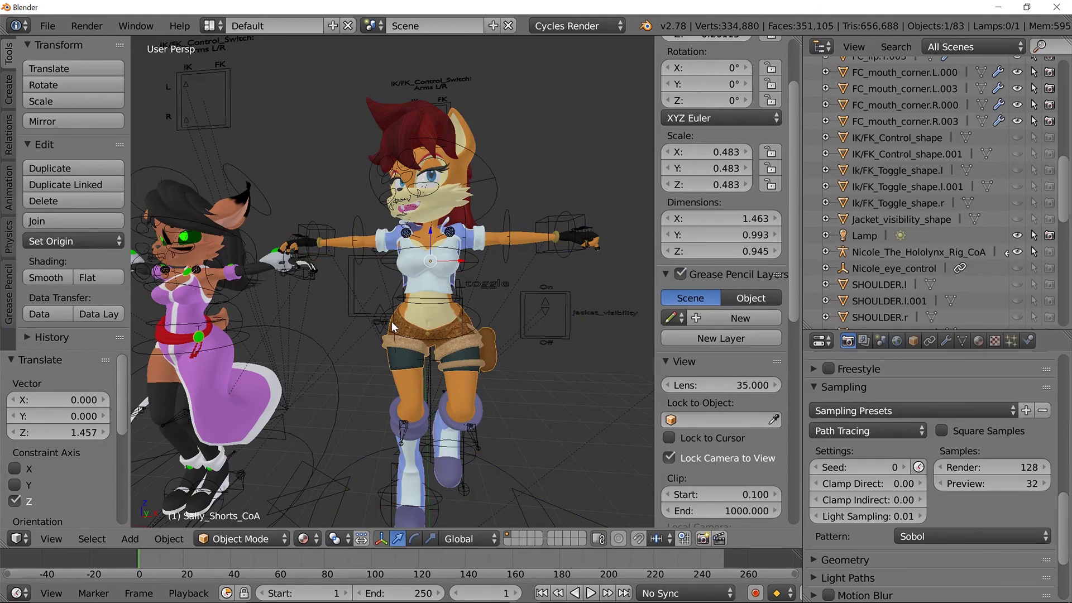
pyautogui.moveTo(477, 342); pyautogui.dragTo(497, 322, button='middle')
pyautogui.press('Tab')
pyautogui.press('Tab')
pyautogui.rightClick(454, 383)
pyautogui.press('Tab')
pyautogui.scroll(2, 454, 384)
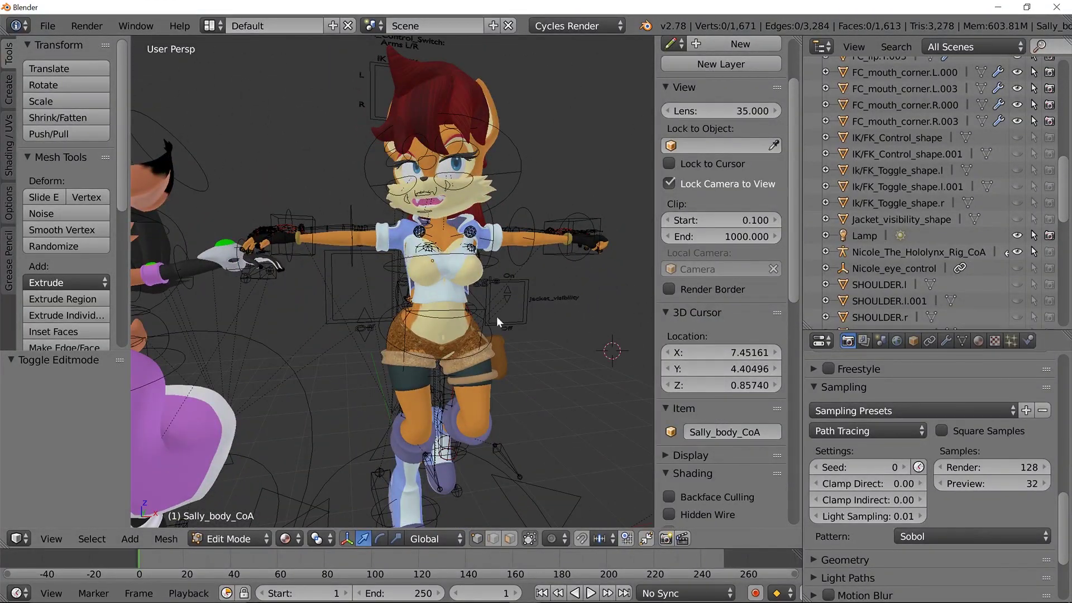
pyautogui.press('Tab')
# Select and frame Nicole's dress, and try moving it away from her body.
pyautogui.rightClick(231, 408)
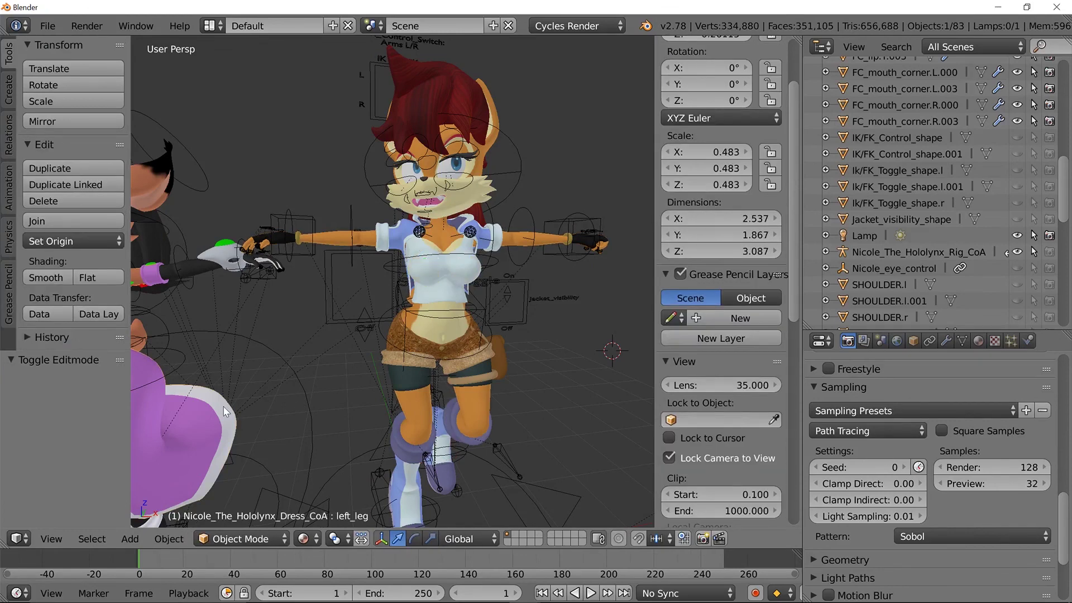
pyautogui.press('KP_Decimal')
pyautogui.moveTo(374, 358); pyautogui.dragTo(350, 381, button='middle')
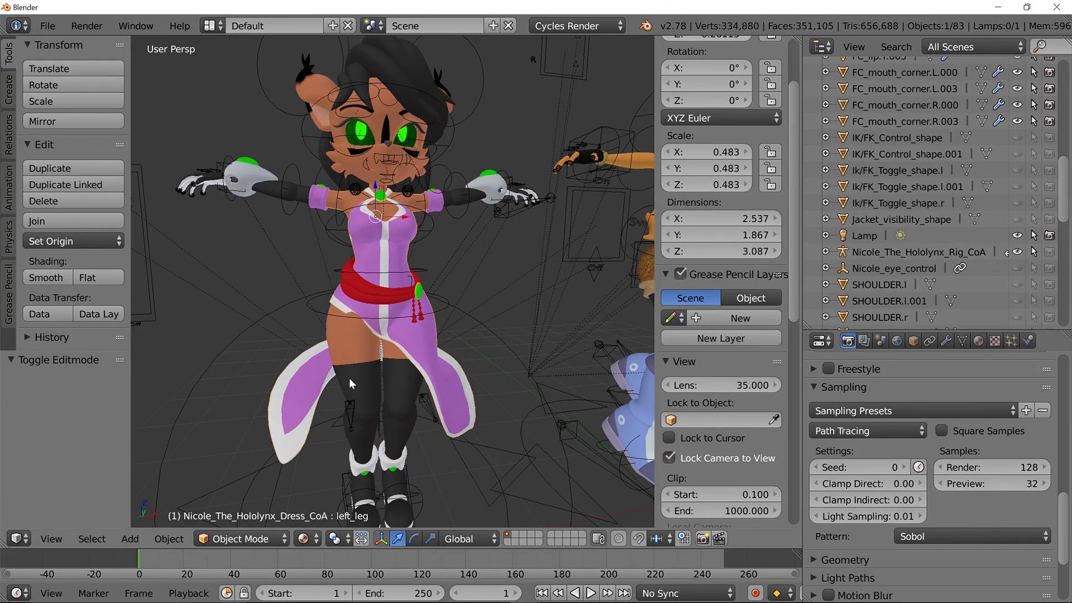
pyautogui.press('g')
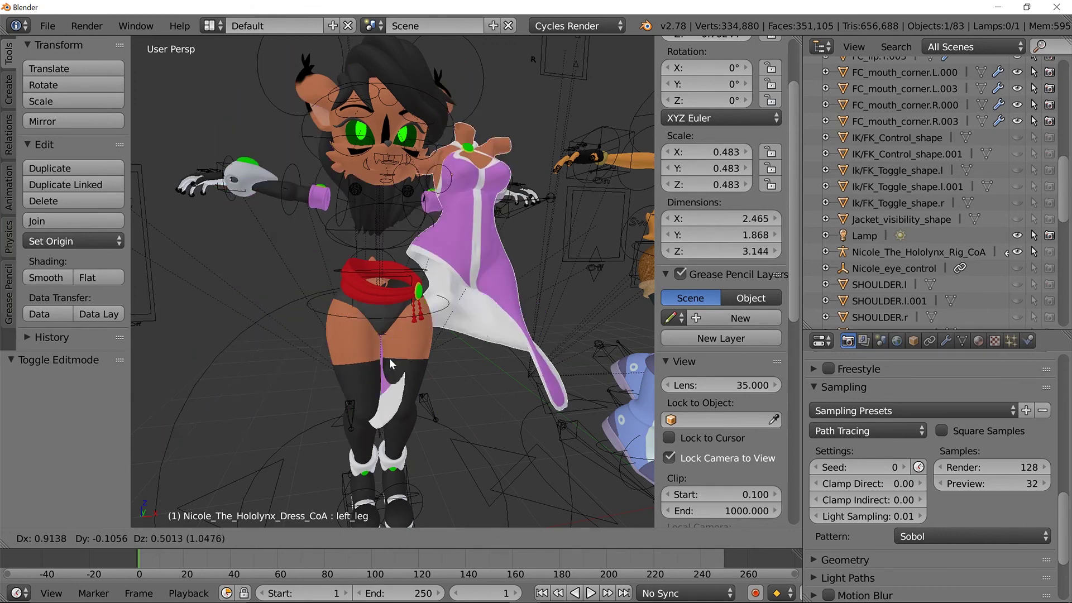
pyautogui.rightClick(387, 357)
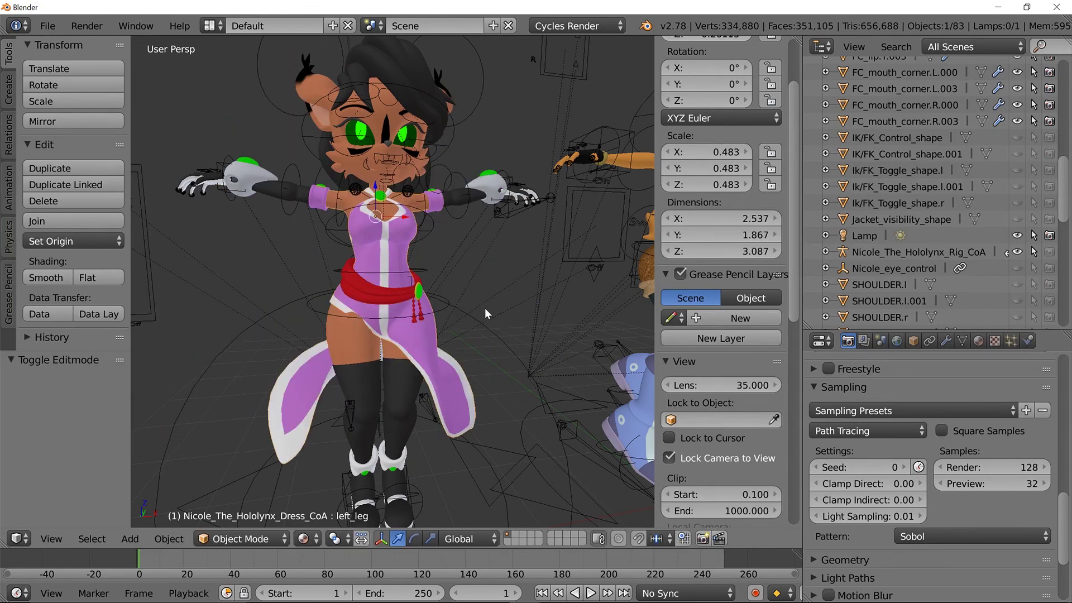
# Select all objects in the scene and bring both characters with their rigs into view.
pyautogui.scroll(-6, 487, 307)
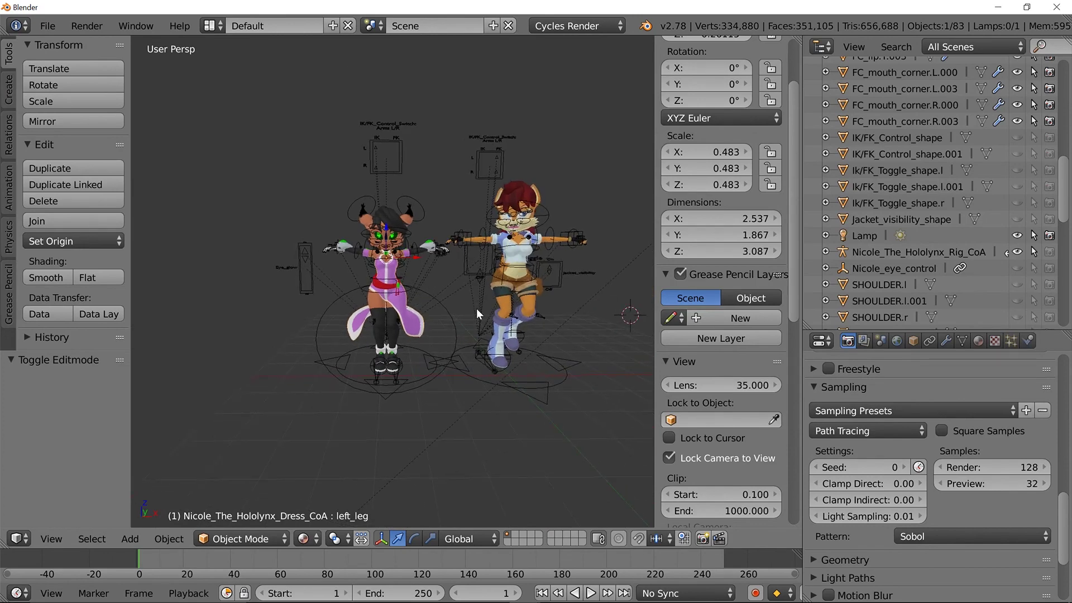
pyautogui.press('a')
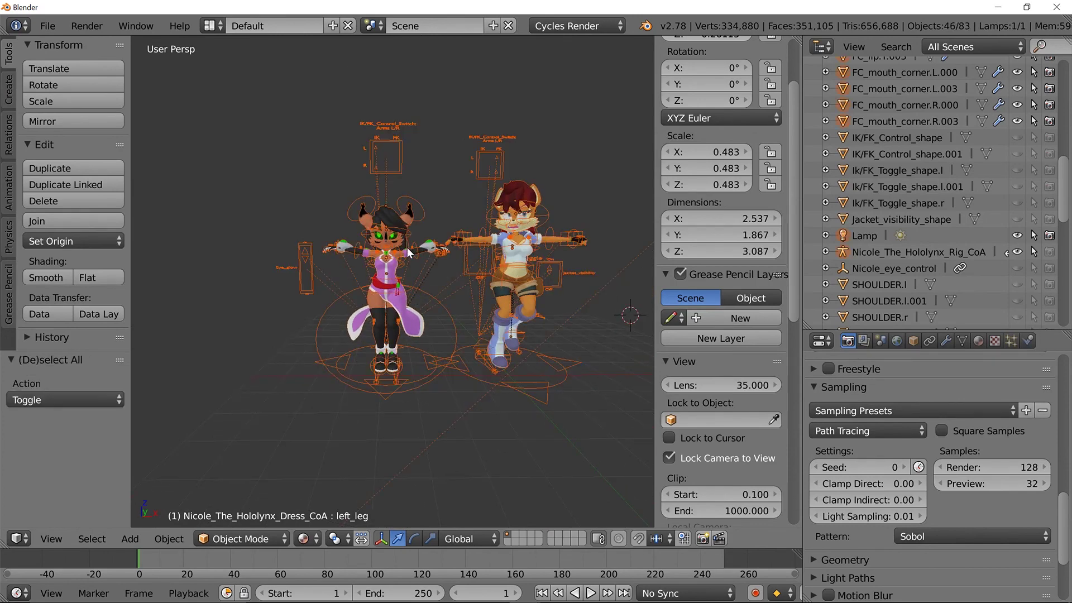
pyautogui.scroll(5, 451, 273)
pyautogui.scroll(-2, 451, 272)
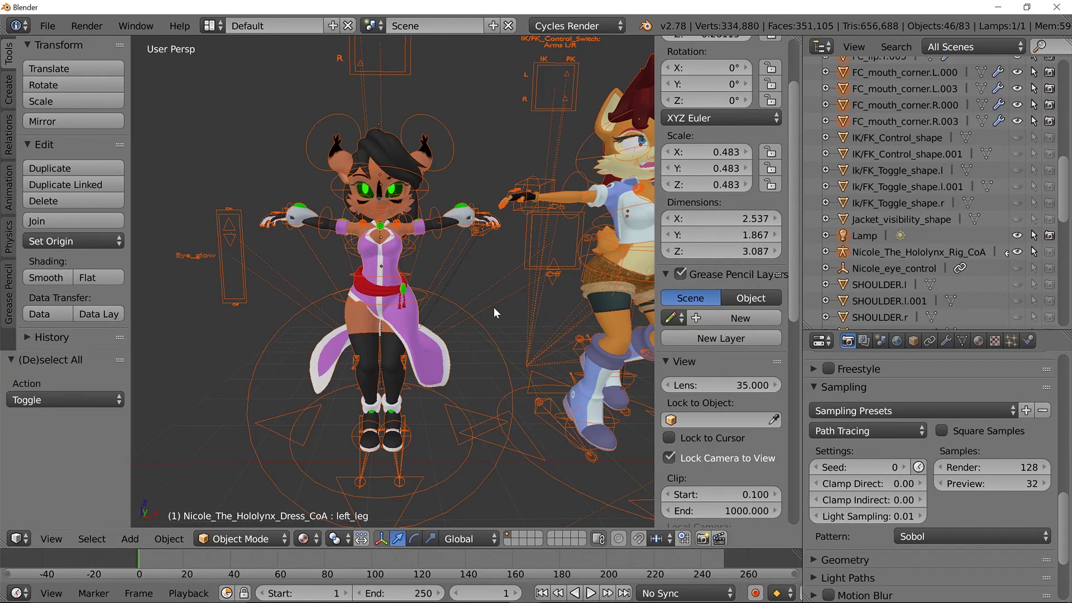
pyautogui.moveTo(494, 307); pyautogui.dragTo(447, 314, button='middle')
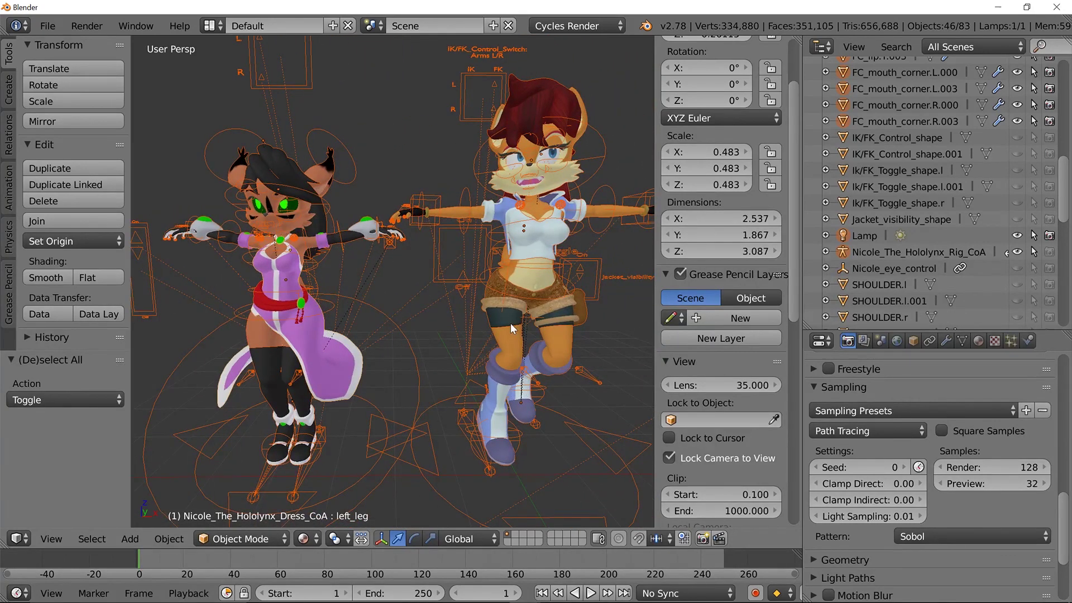